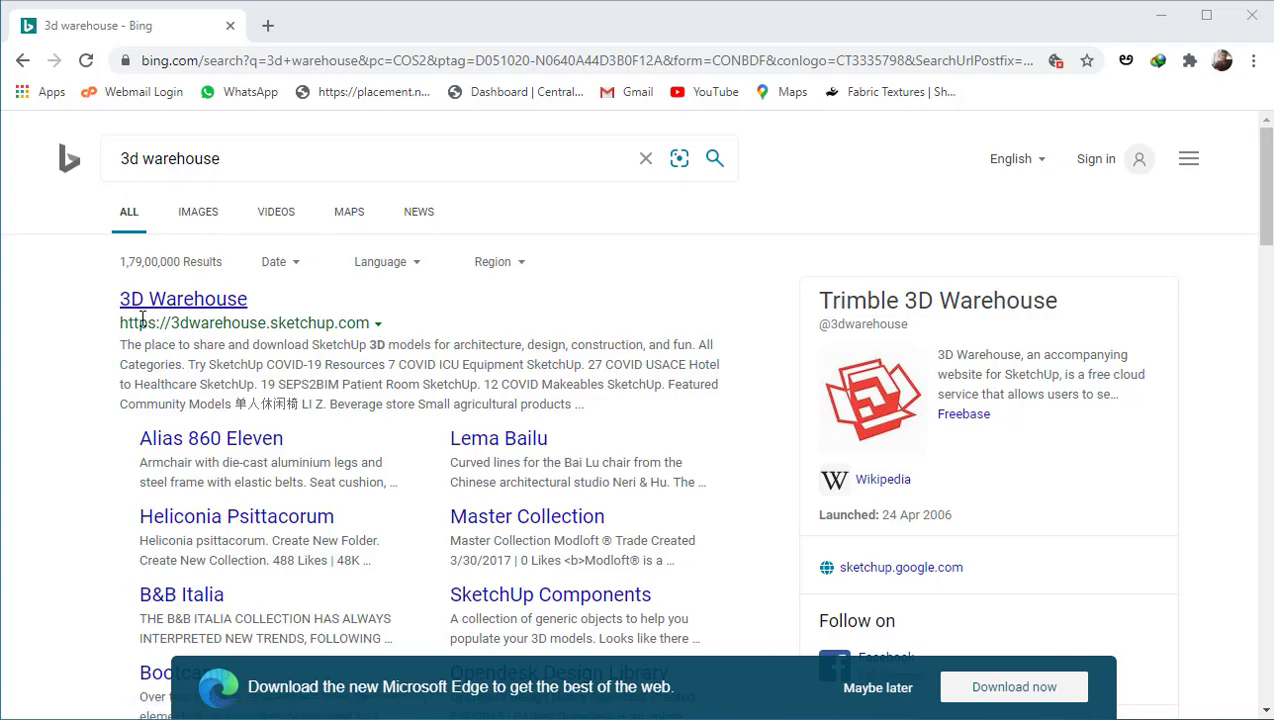
Step: Open the 3D Warehouse site from the search results and check the signed-in account's profile options
click(203, 314)
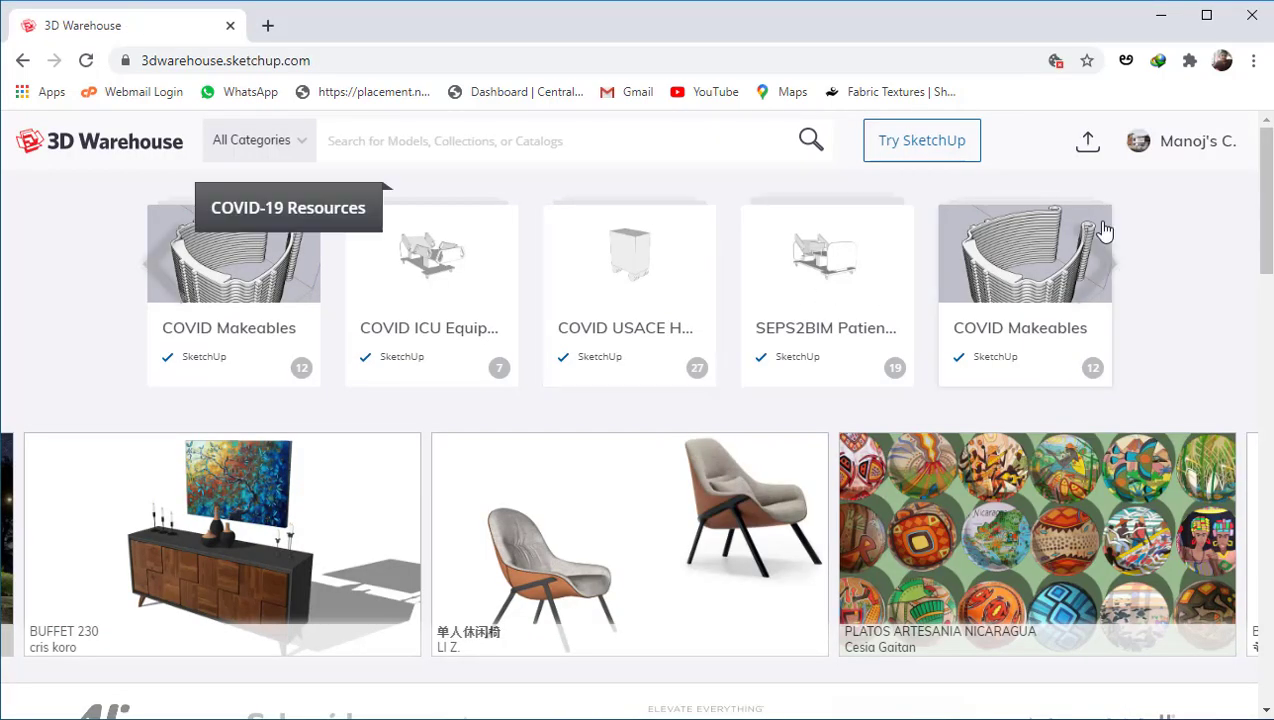
click(1166, 148)
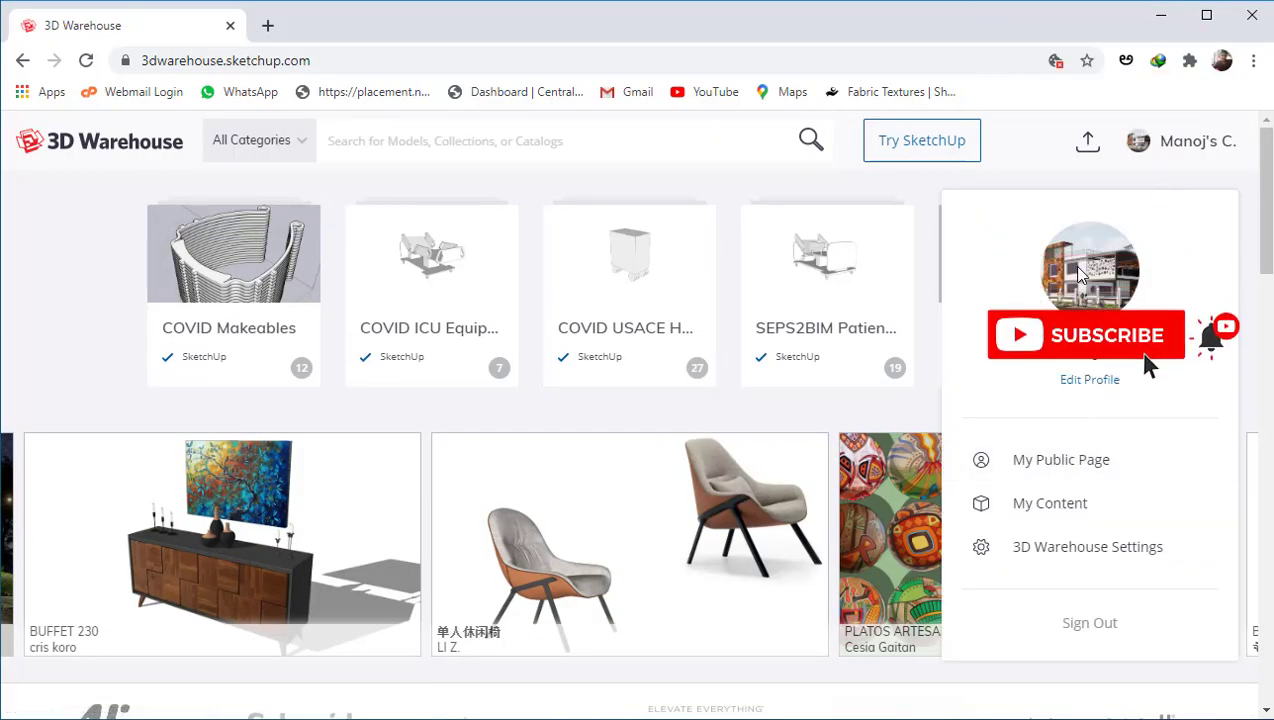
click(652, 158)
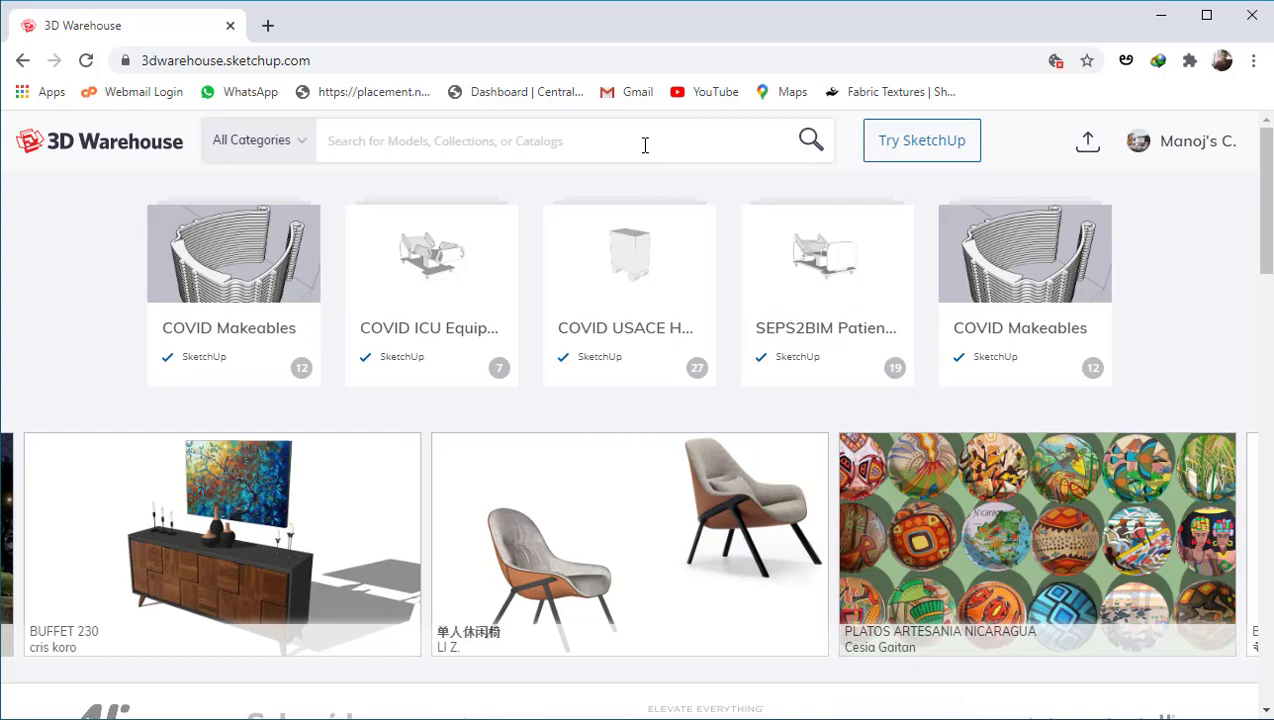
Step: Open the SketchUp free-trial page and choose Higher Education as the intended use
click(921, 145)
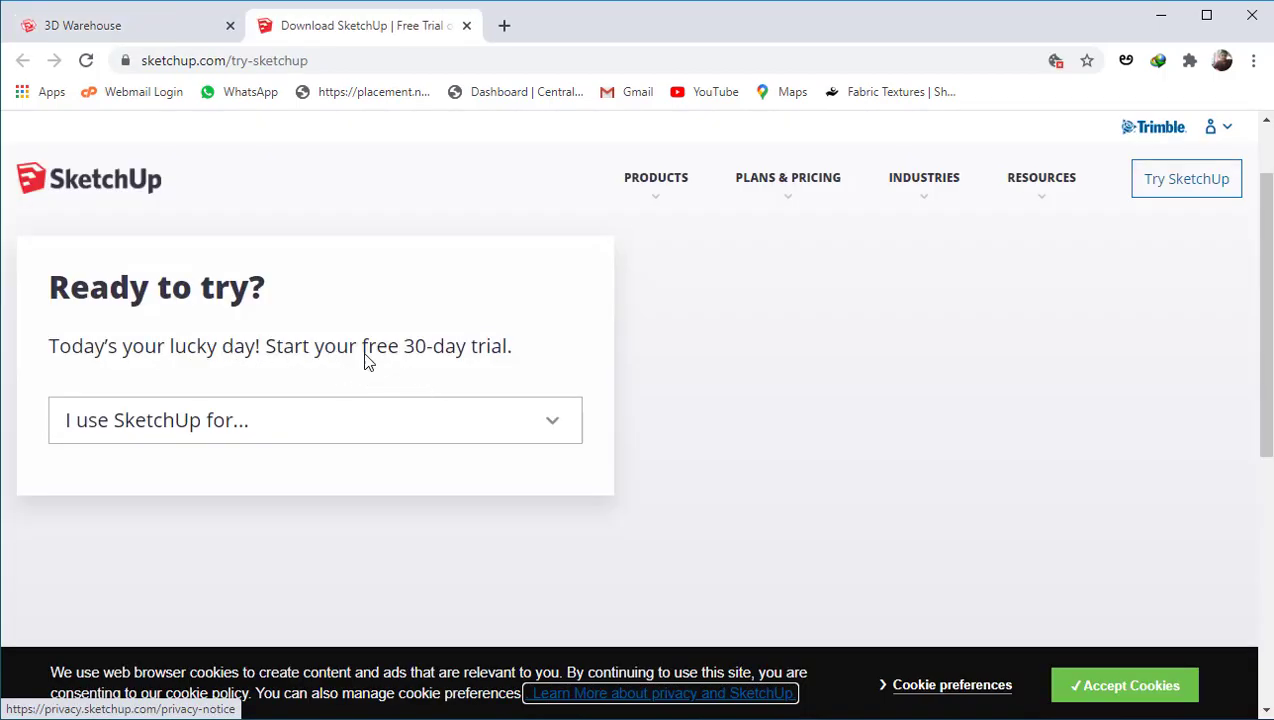
click(541, 428)
scroll(125, 407, down, 2)
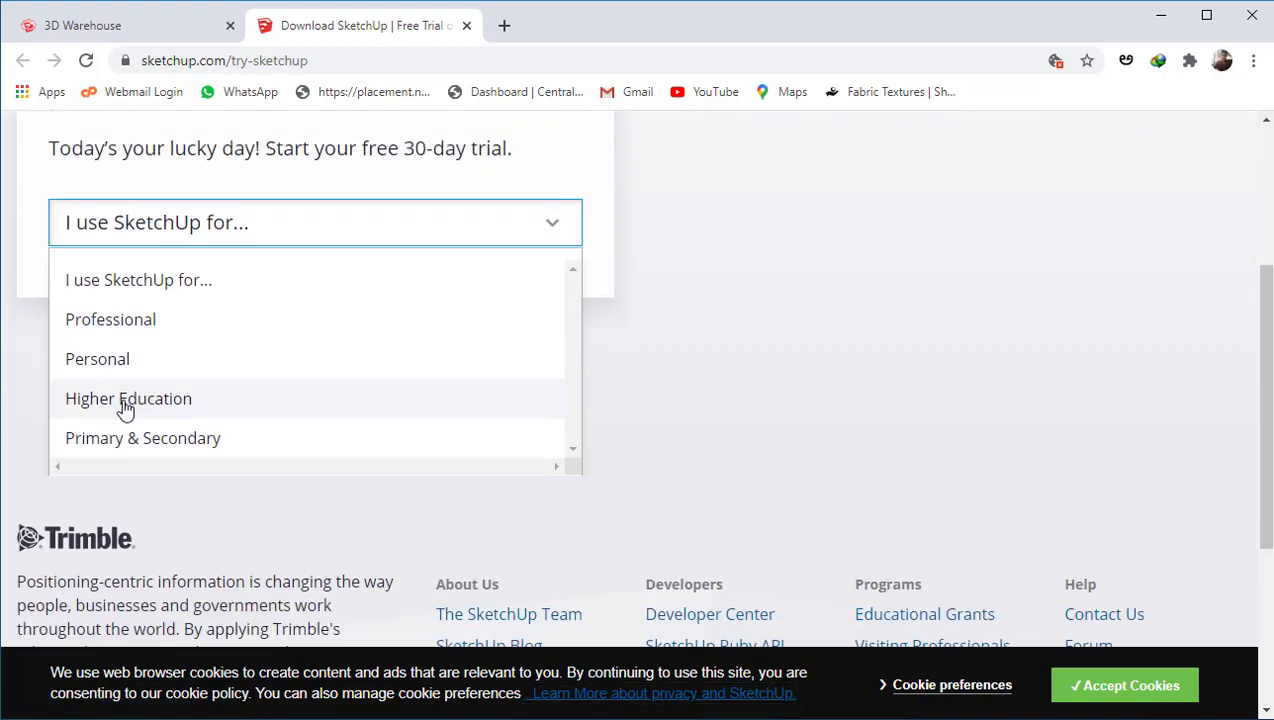
click(125, 400)
scroll(516, 352, down, 1)
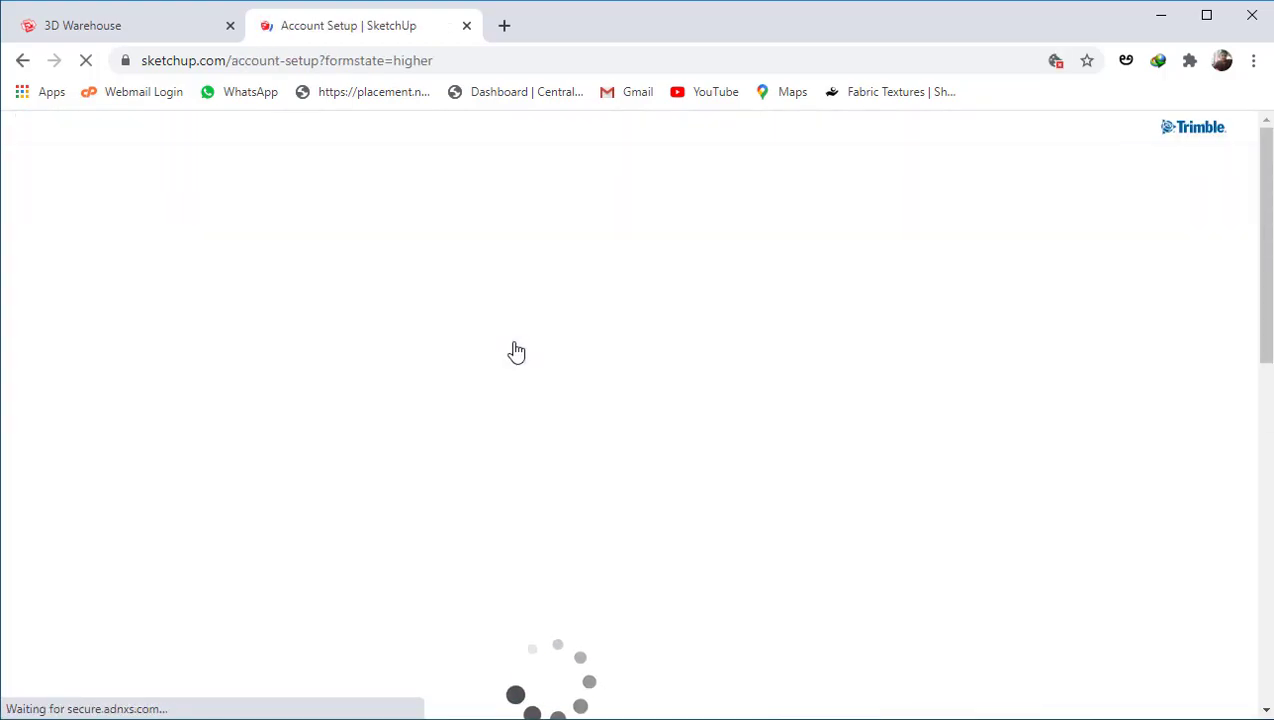
Step: Set the role to Educator in the account setup form and enter the school's name
scroll(436, 333, down, 4)
click(436, 333)
click(432, 447)
click(426, 216)
text(...)
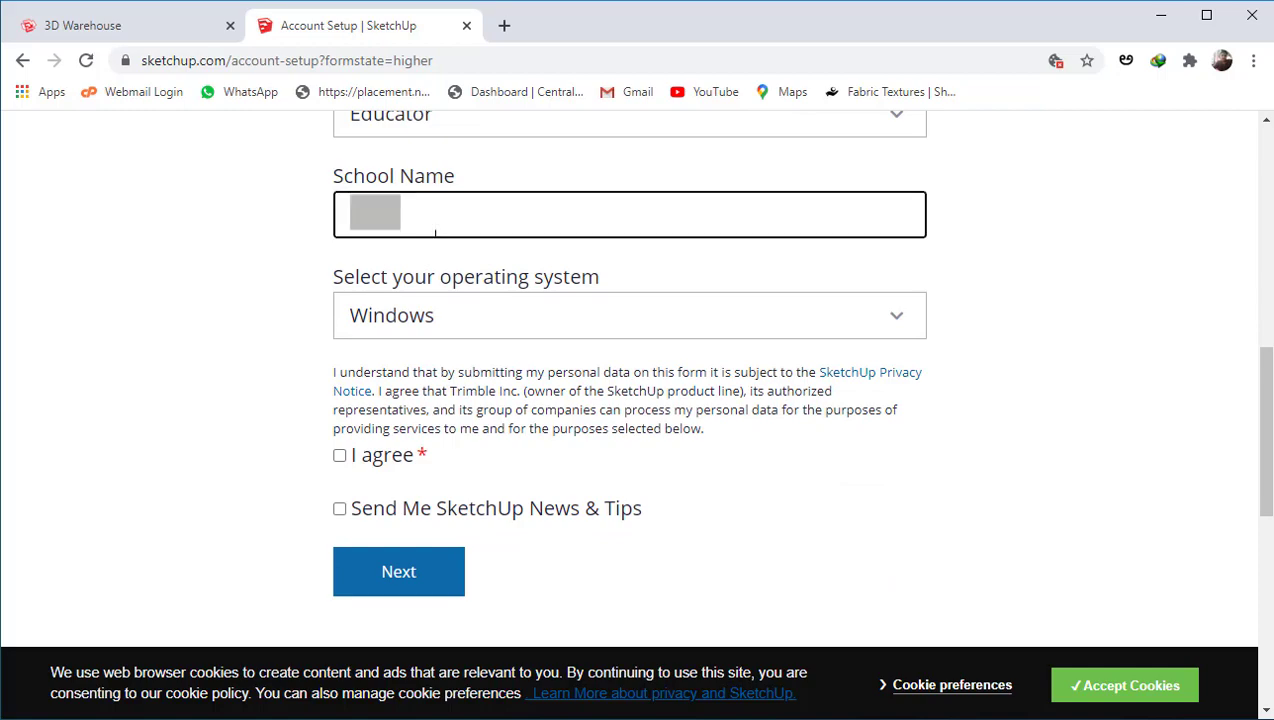
text(...)
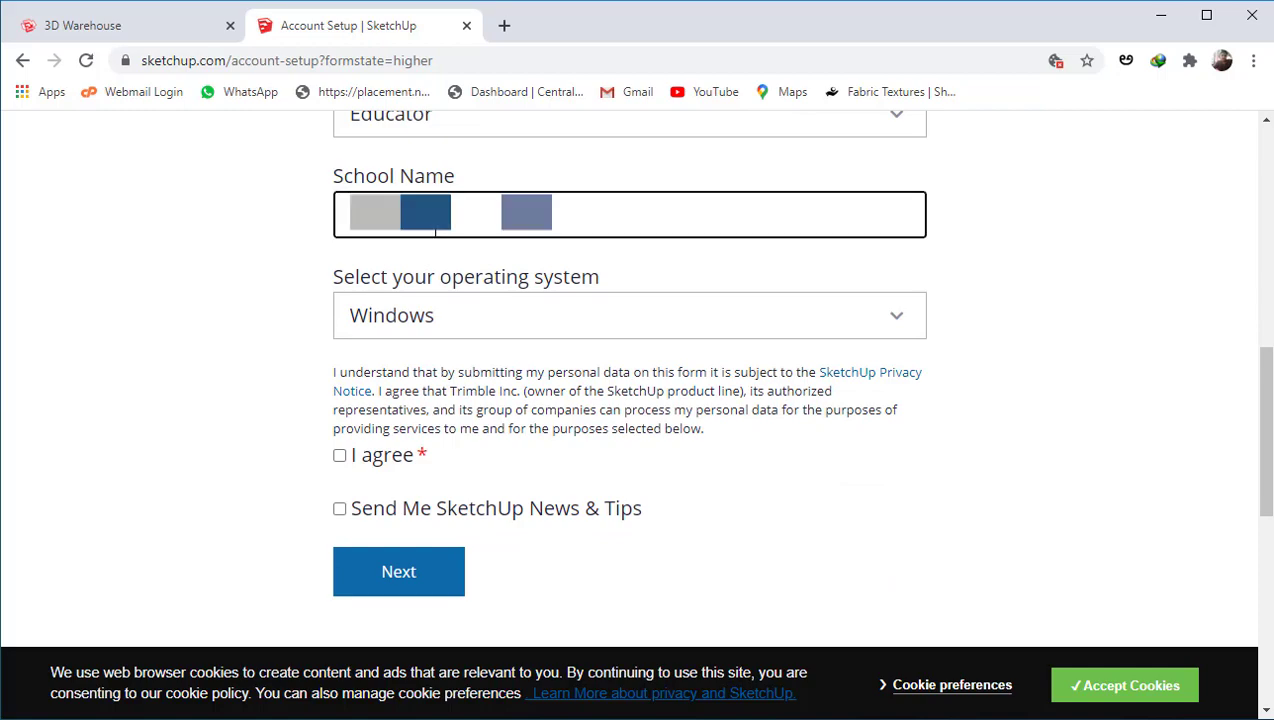
Step: Agree to the privacy notice with Windows as the operating system and submit the account setup form
click(467, 314)
click(196, 354)
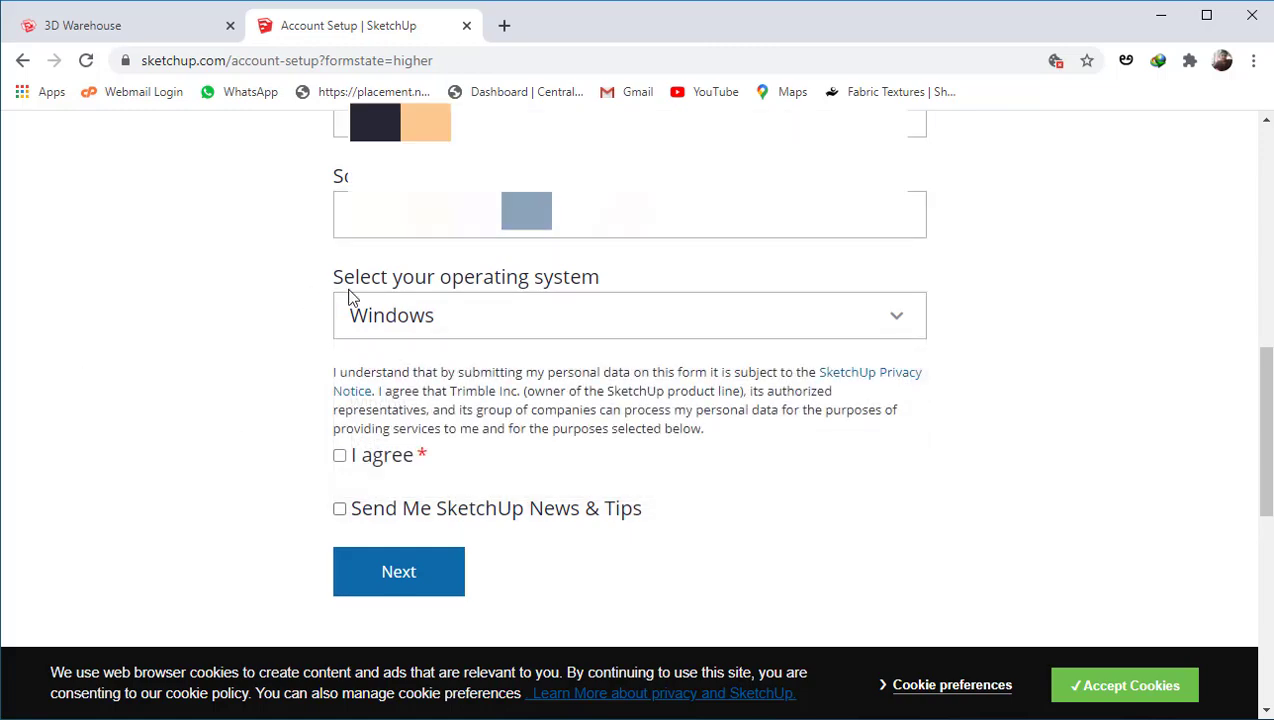
scroll(350, 305, down, 2)
scroll(355, 355, up, 1)
click(341, 357)
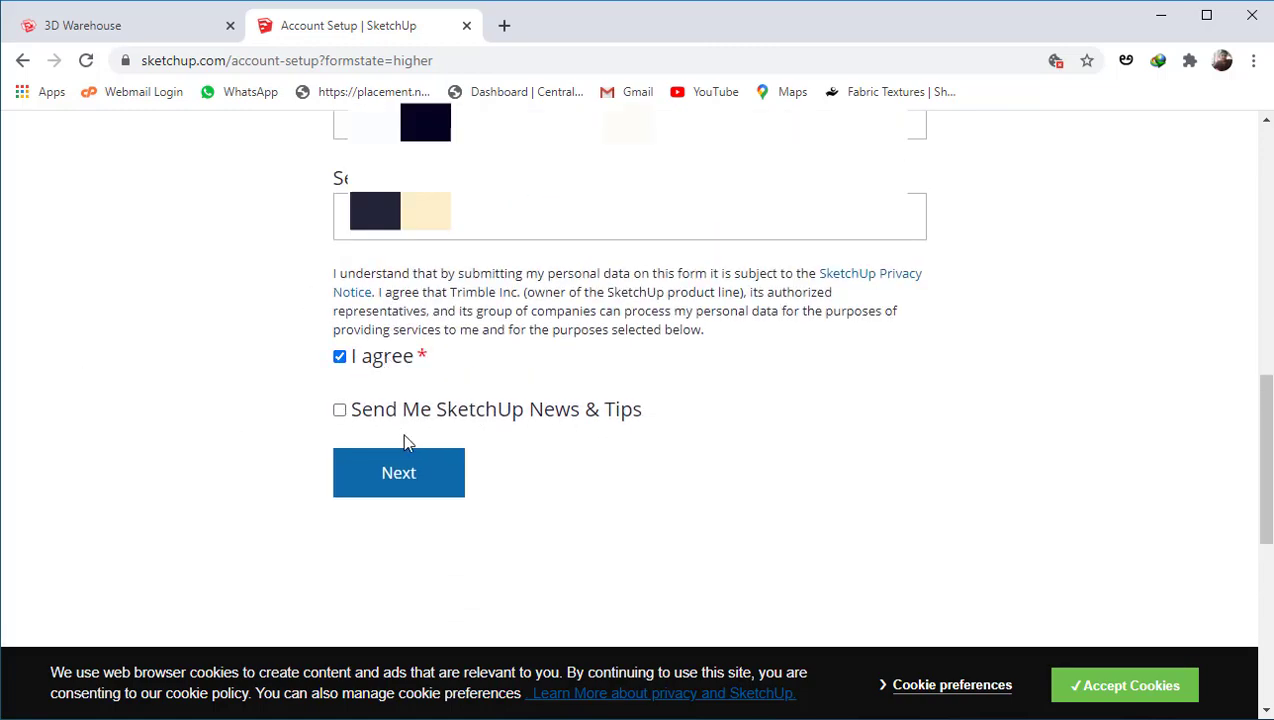
click(398, 478)
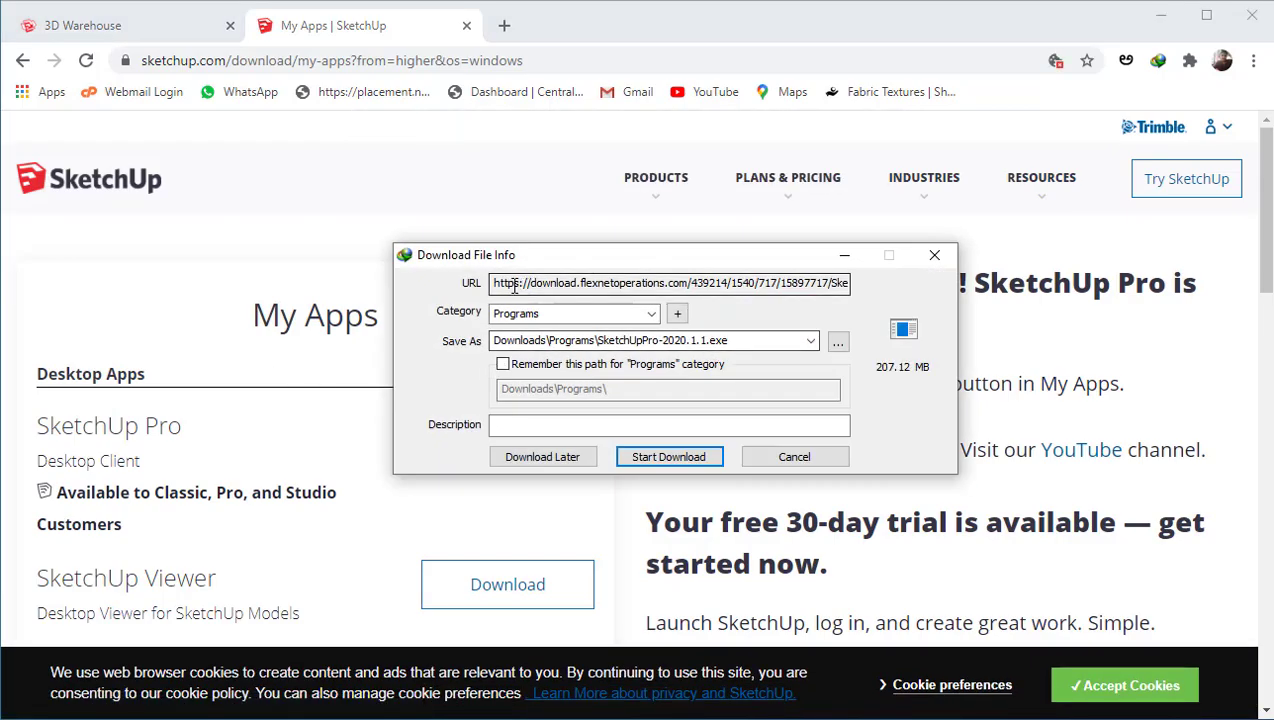
Step: Review the save path of the SketchUpPro-2020.1.1.exe download and close the browser window
click(683, 341)
click(740, 339)
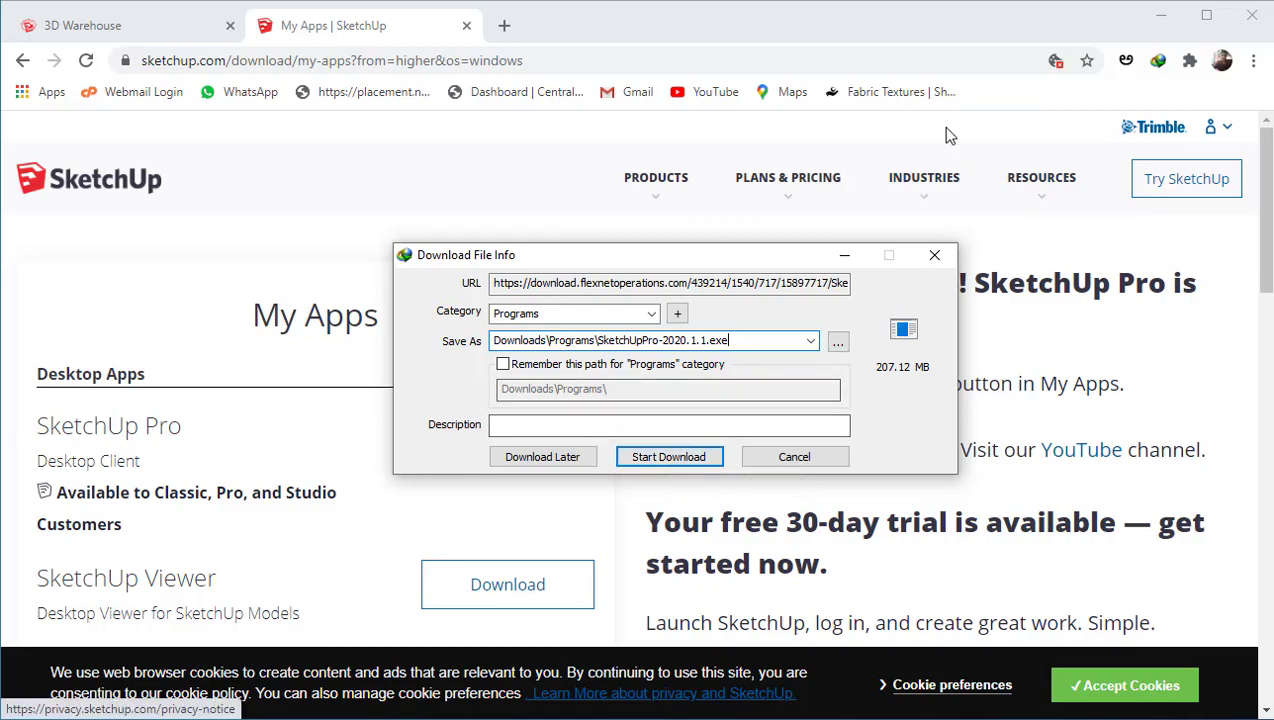
click(1250, 18)
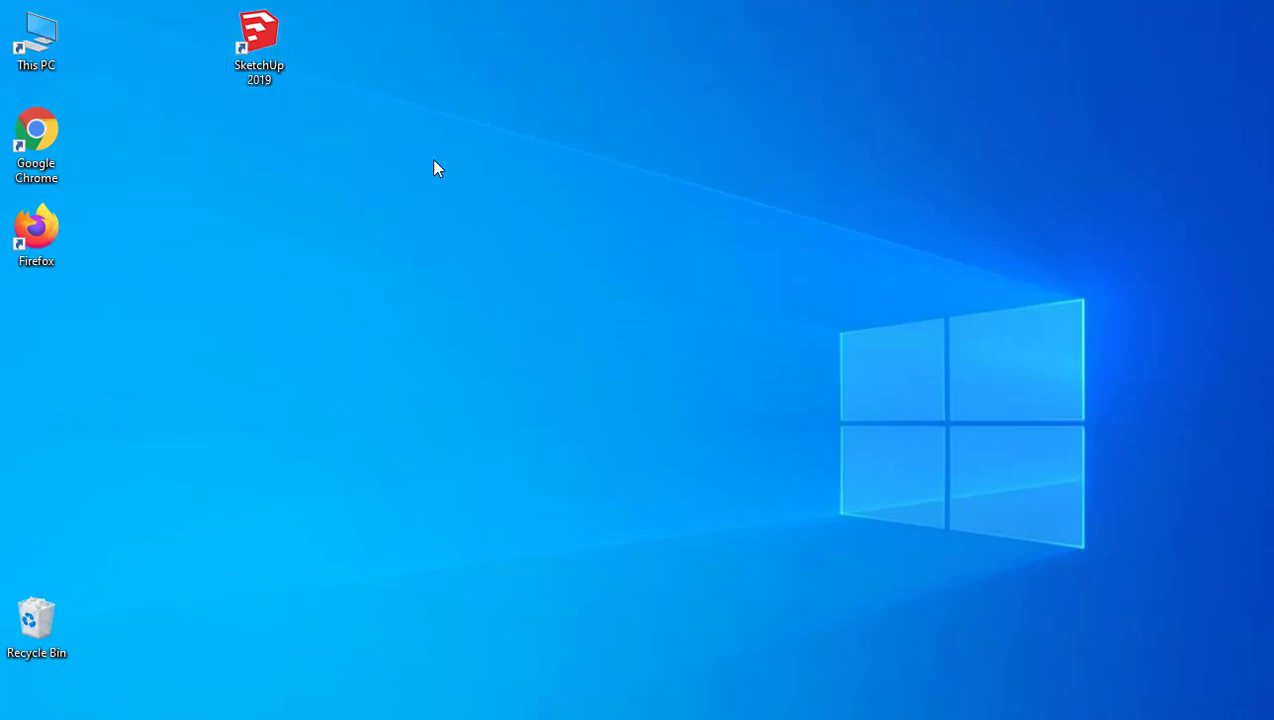
Step: Launch SketchUp 2019 and create a new model from the Simple template in inches
double_click(259, 42)
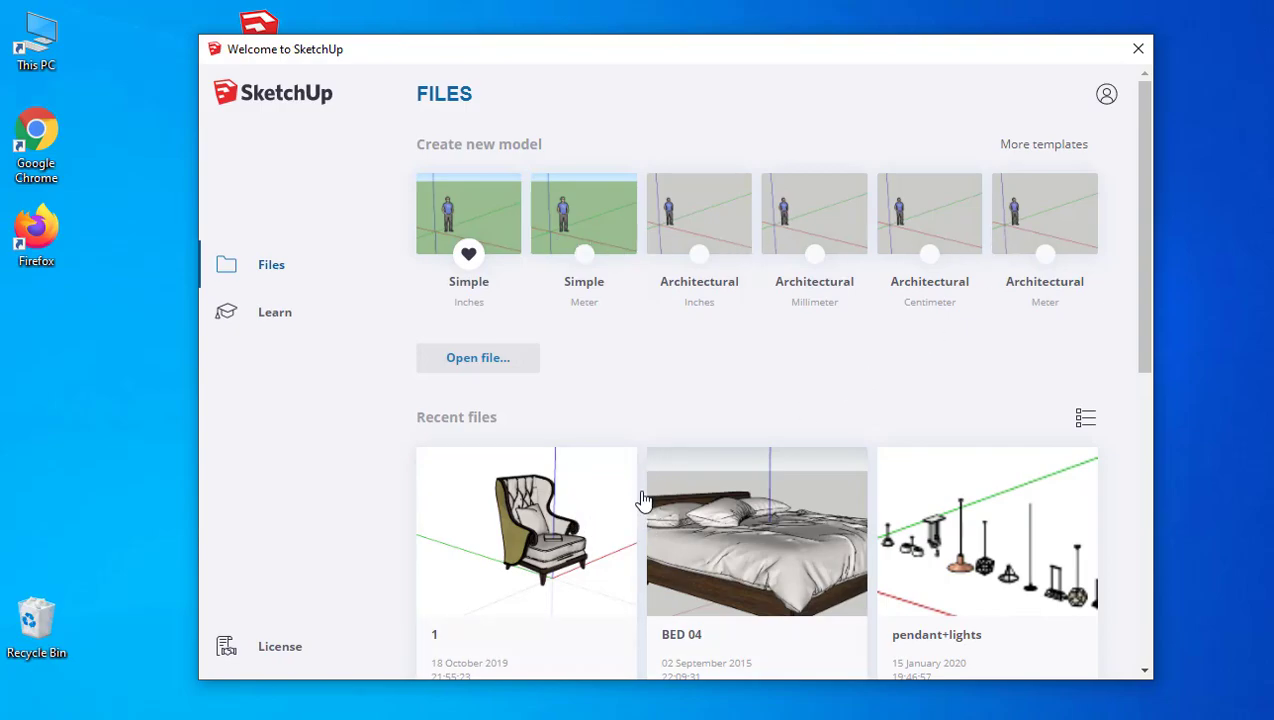
drag(1148, 370, 1149, 270)
click(498, 208)
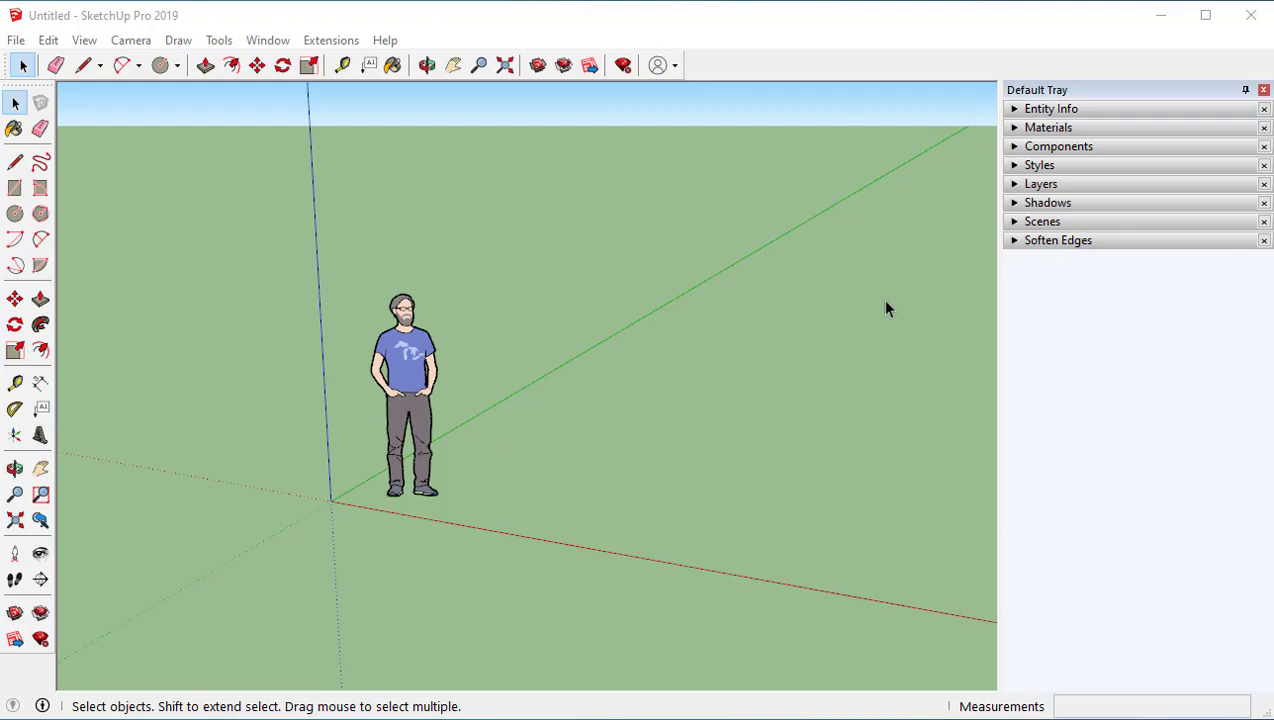
Step: Orbit and pan around the standing figure to examine the drawing axes from different viewpoints
mouse_move(28, 89)
mouse_down()
mouse_move(236, 103)
mouse_move(22, 100)
mouse_up()
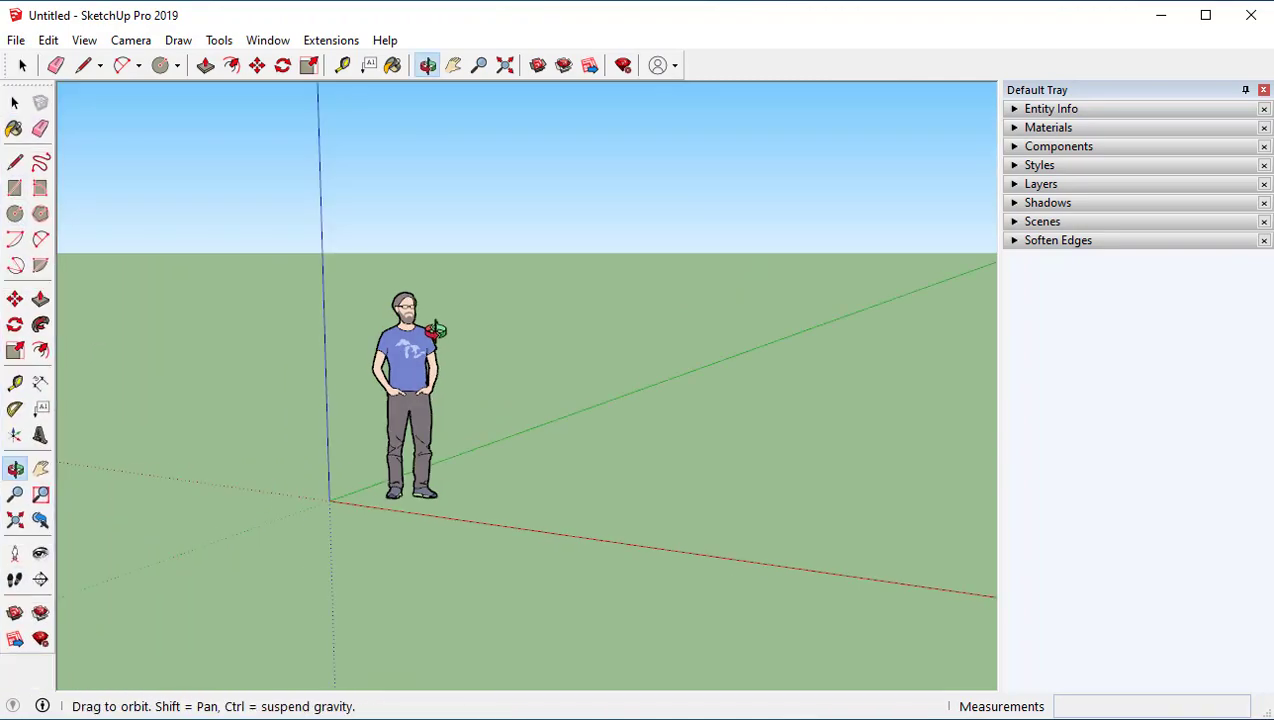
drag(436, 330, 440, 335)
key(space)
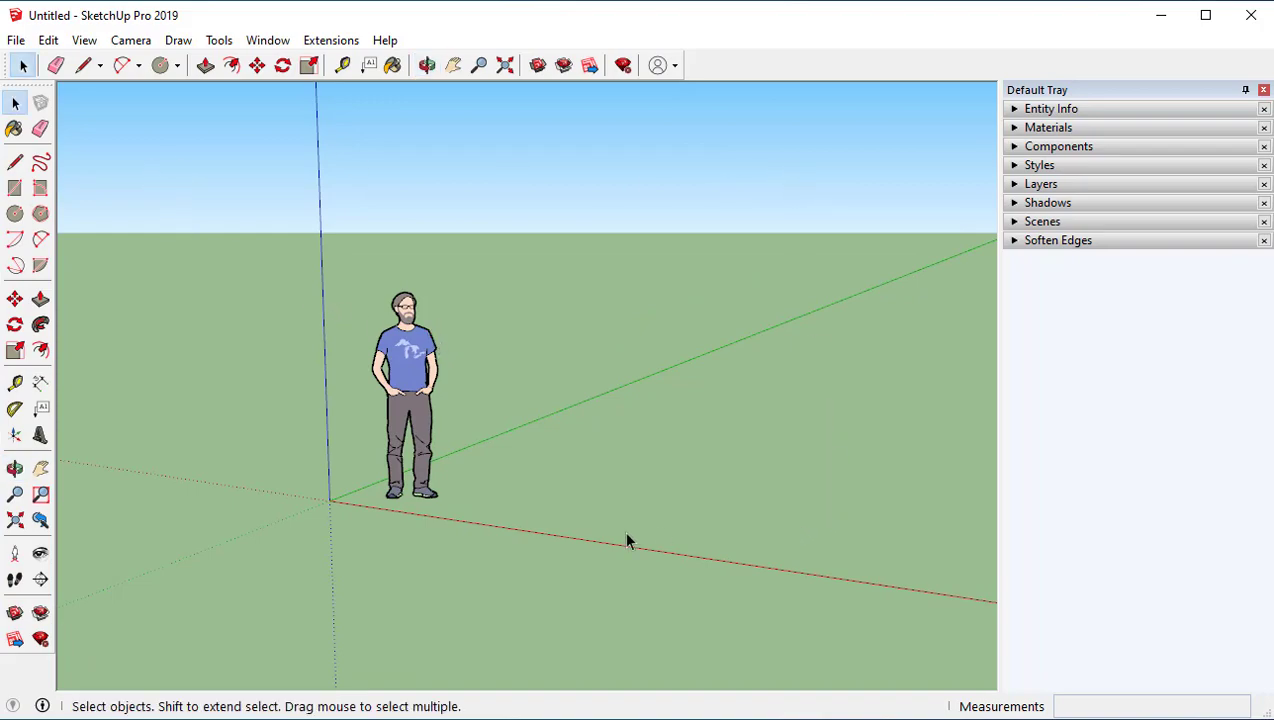
middle_drag(391, 533, 465, 333)
middle_drag(453, 376, 368, 133)
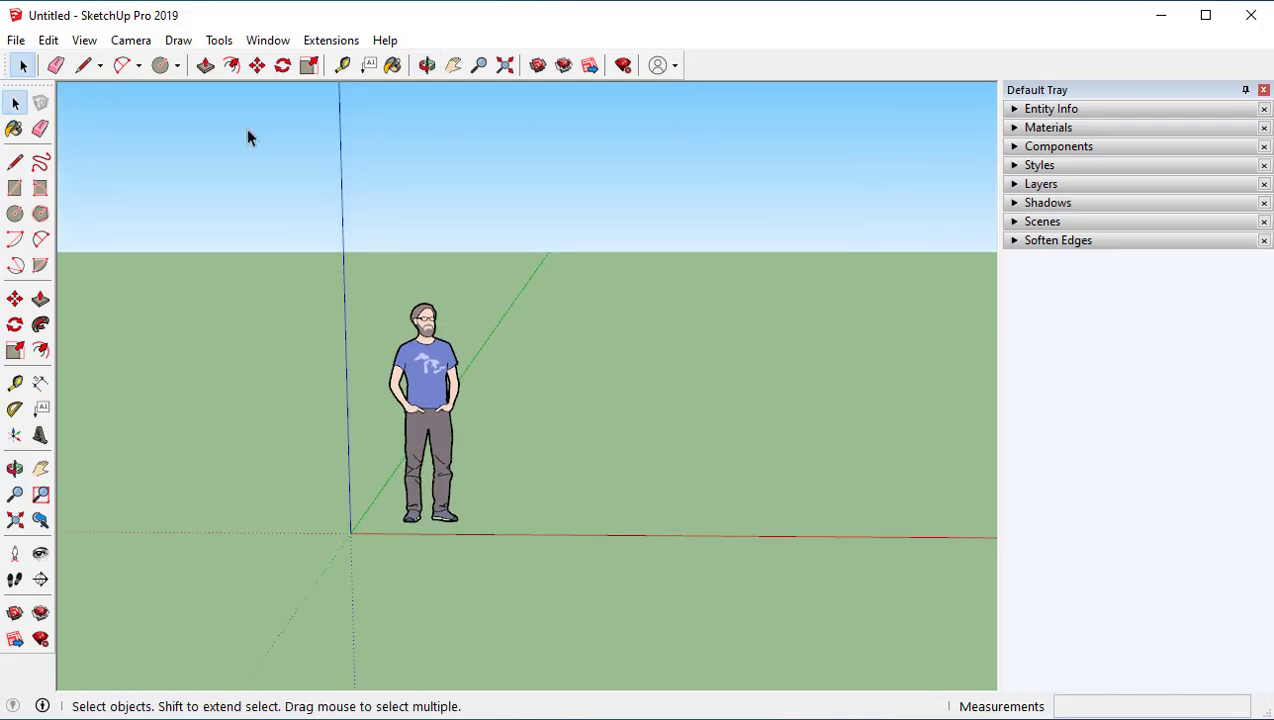
middle_drag(449, 380, 560, 537)
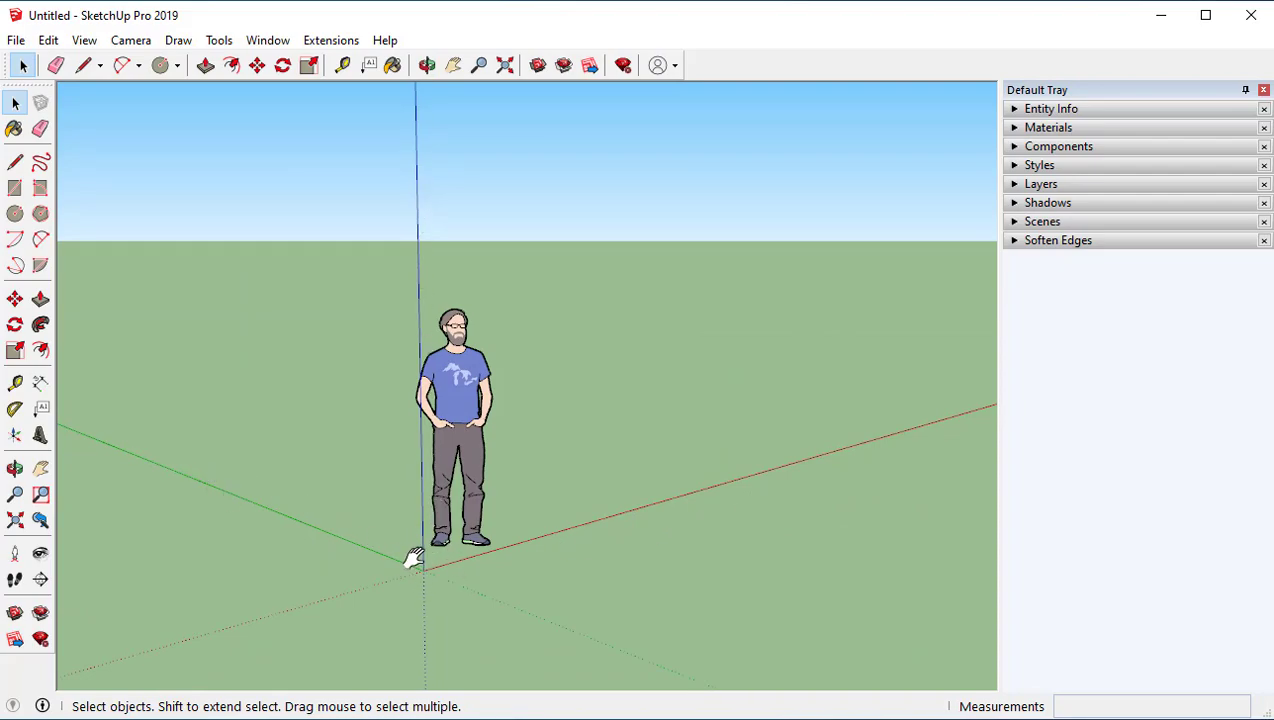
shift+middle_drag(406, 558, 563, 531)
middle_drag(666, 498, 230, 338)
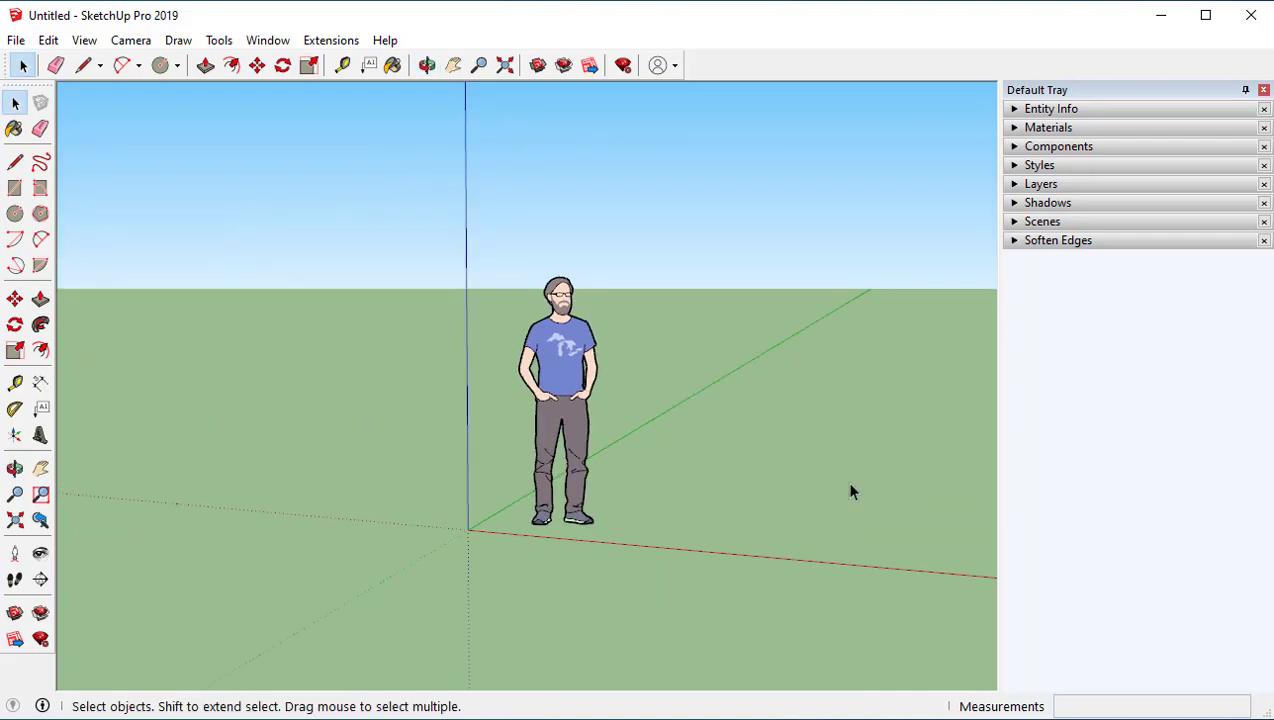
middle_drag(545, 481, 845, 460)
Step: Undock the Getting Started toolbar over the drawing area and dock it back beneath the menu bar
drag(16, 88, 285, 147)
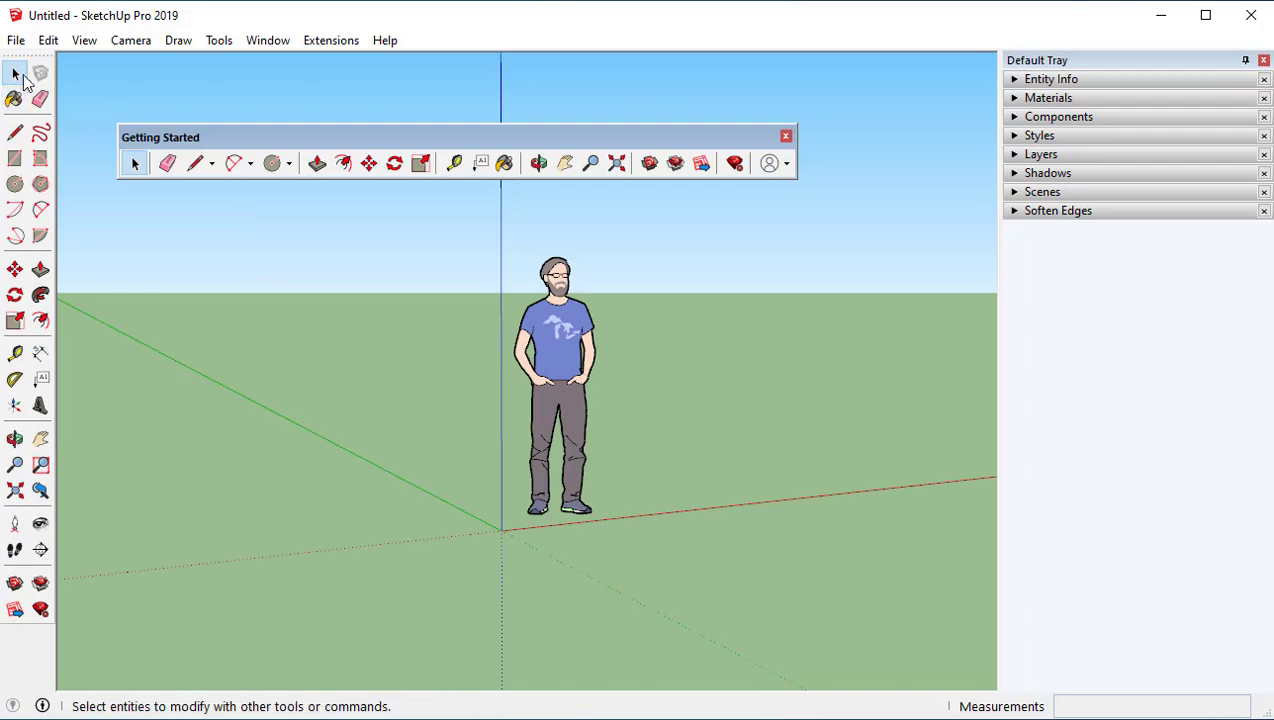
click(16, 75)
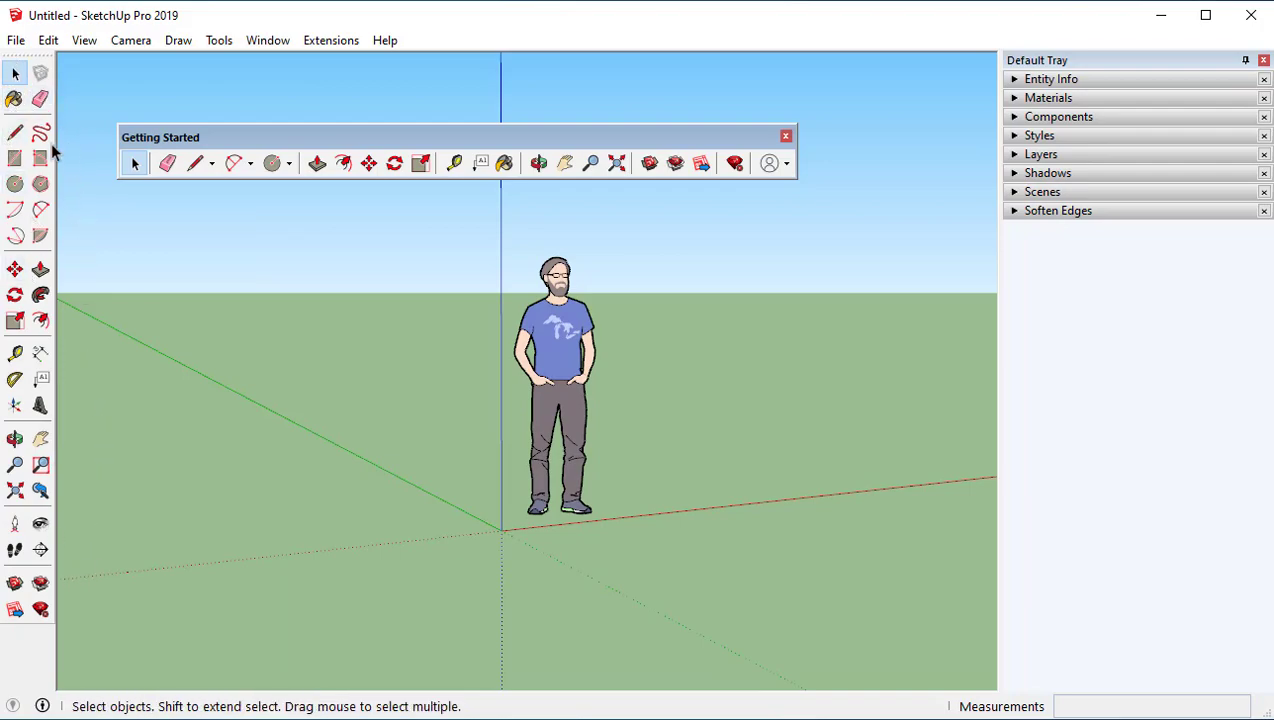
drag(220, 137, 128, 40)
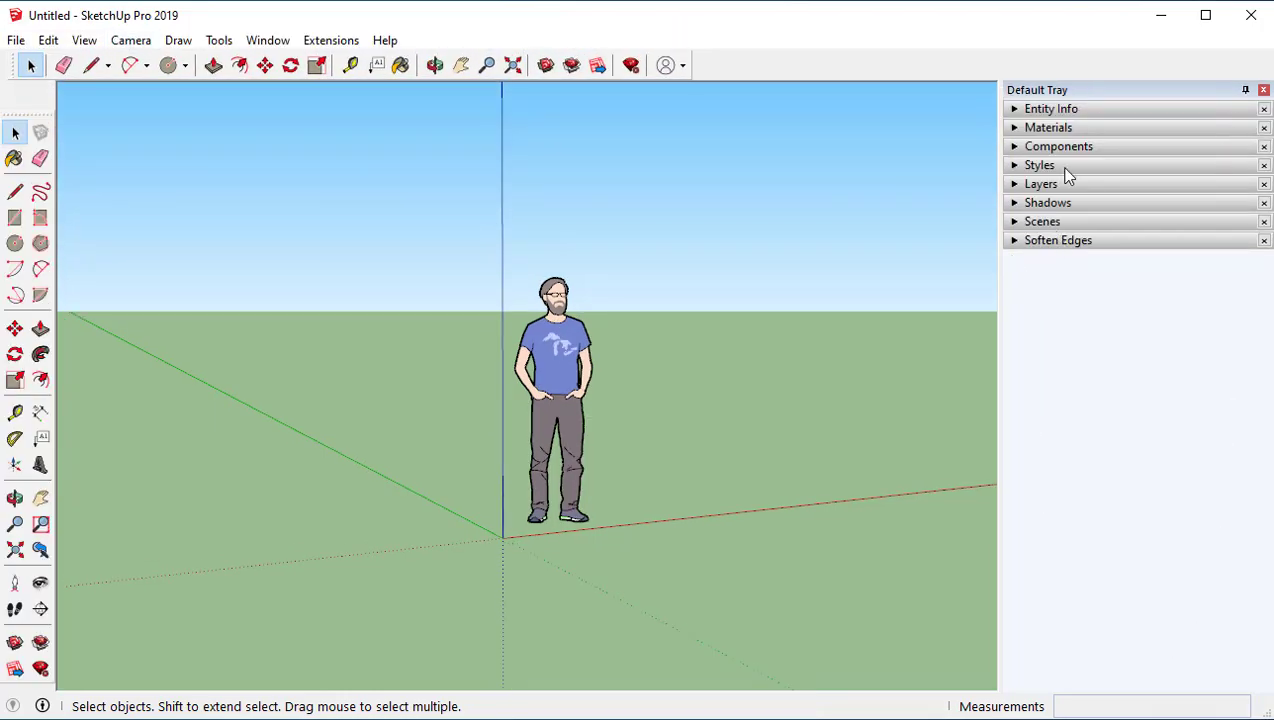
Step: Select the standing figure and inspect its component properties in Entity Info
click(1012, 110)
click(1012, 110)
click(548, 373)
click(1015, 110)
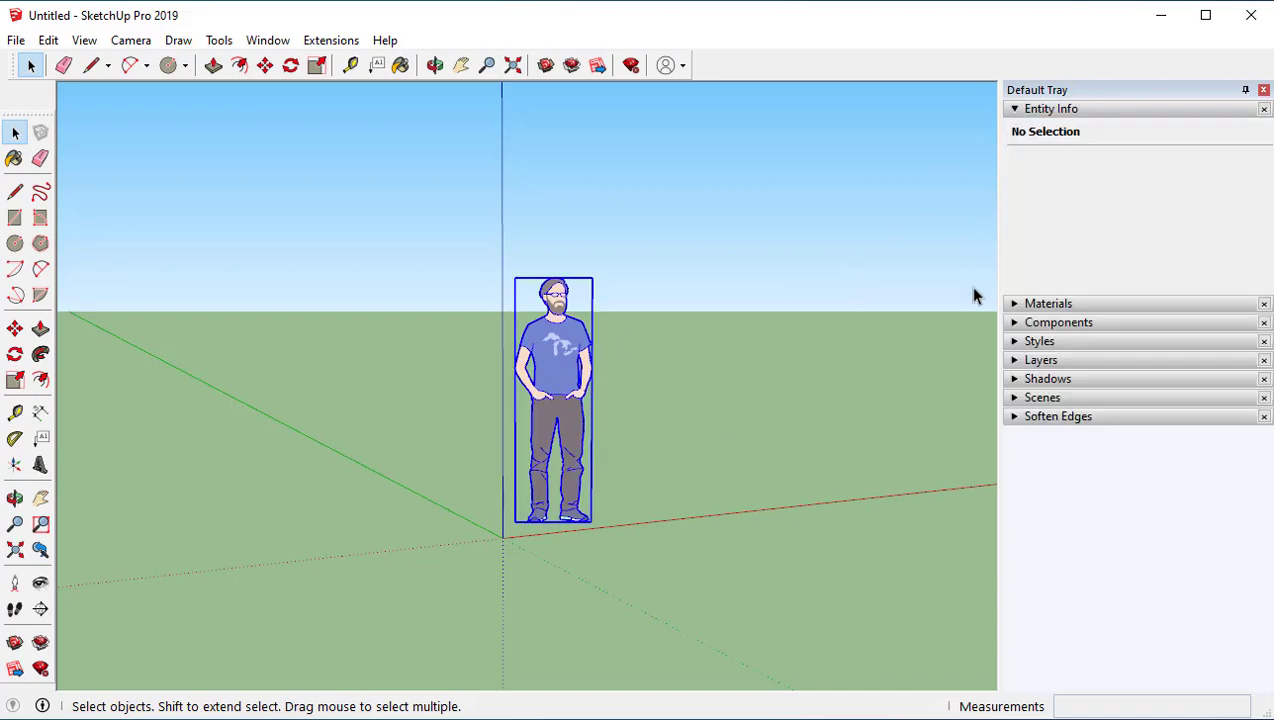
click(552, 372)
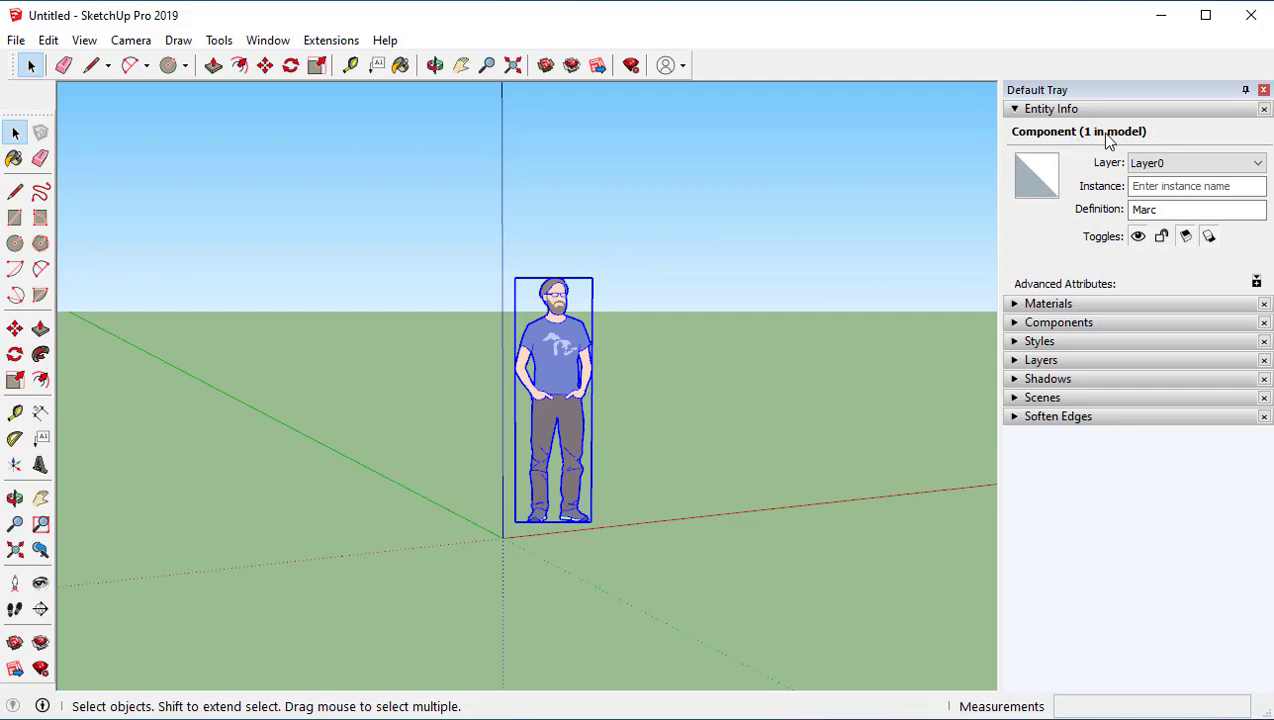
click(1040, 109)
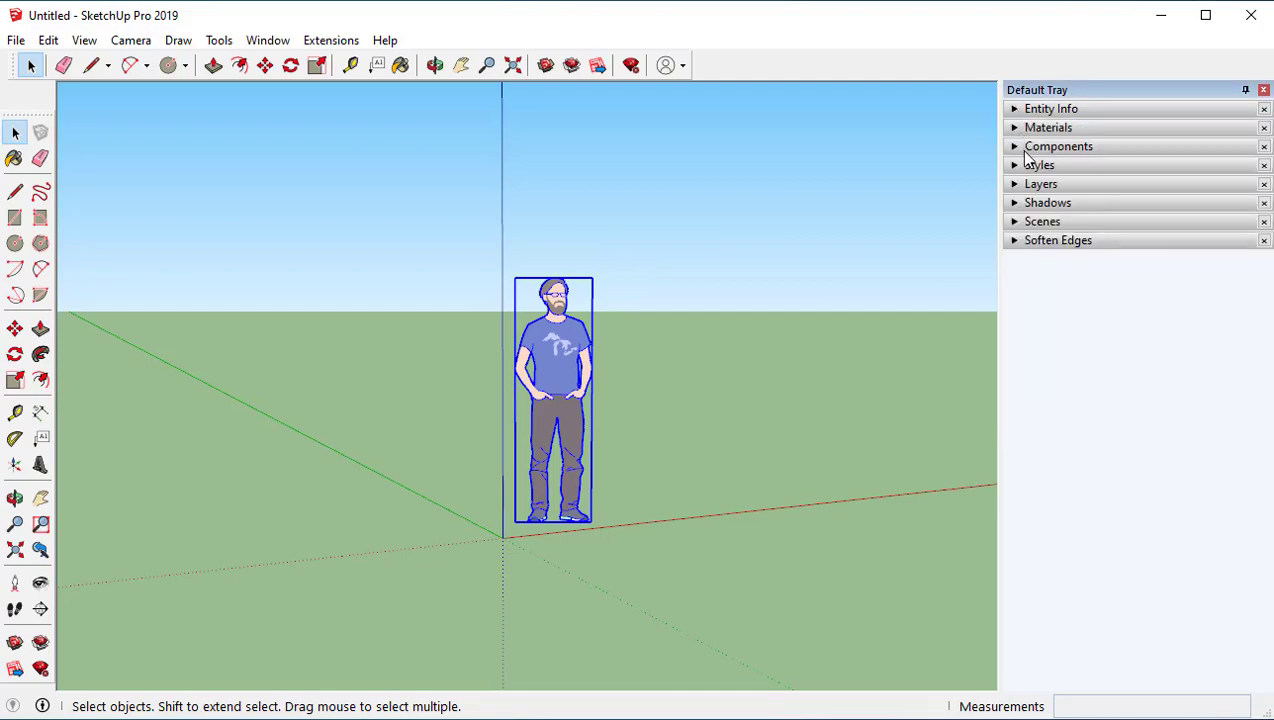
Step: Browse the categories of the Materials library without choosing a different one
click(1013, 129)
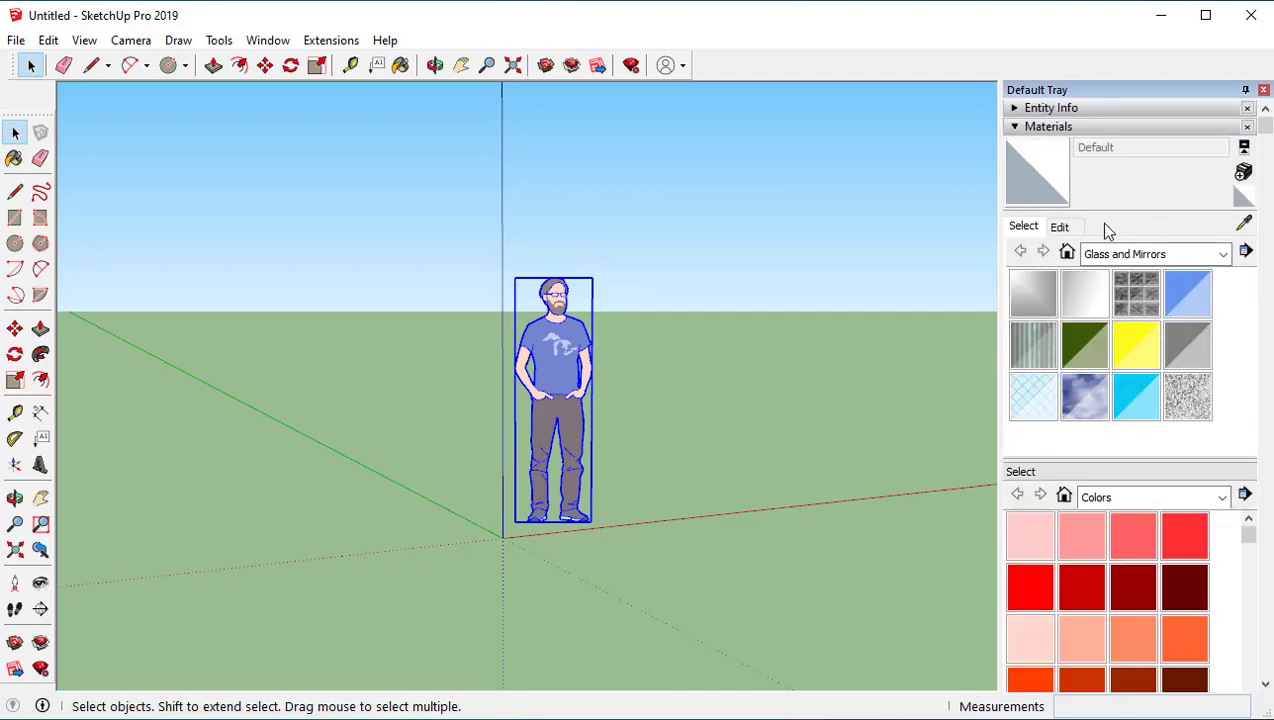
click(1222, 254)
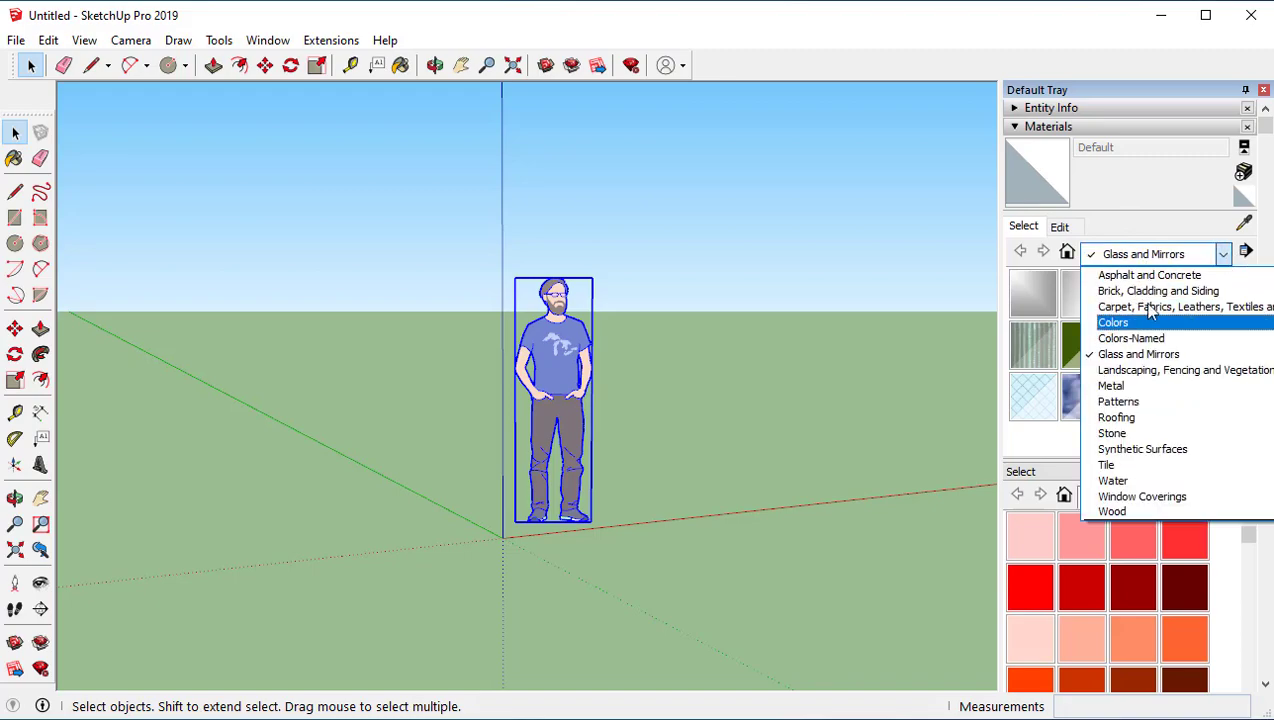
scroll(1147, 343, down, 1)
scroll(1145, 320, up, 1)
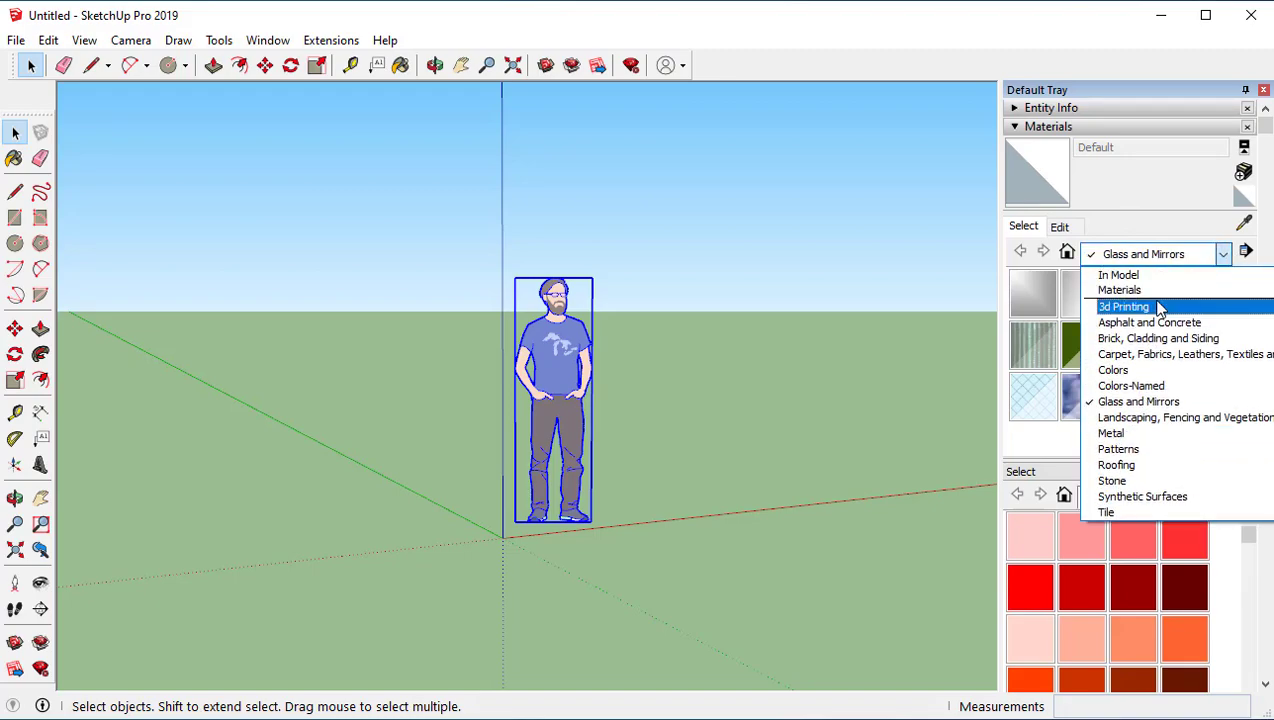
click(900, 328)
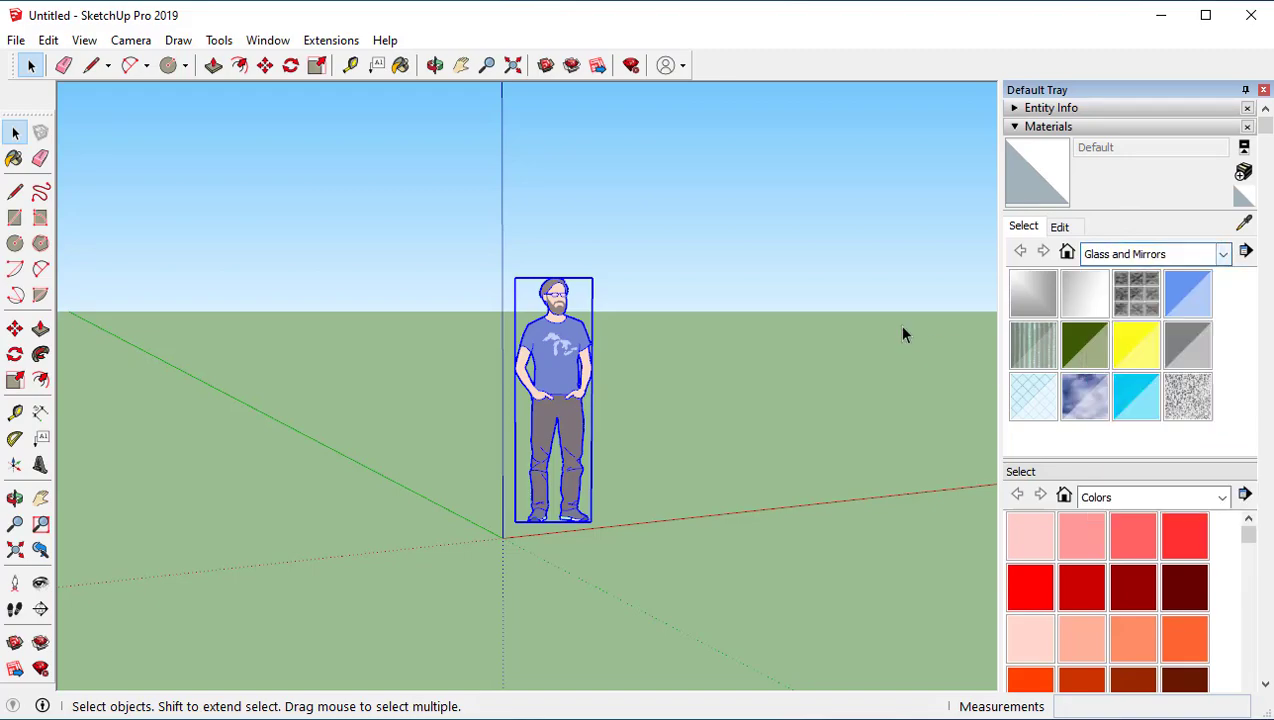
click(1012, 128)
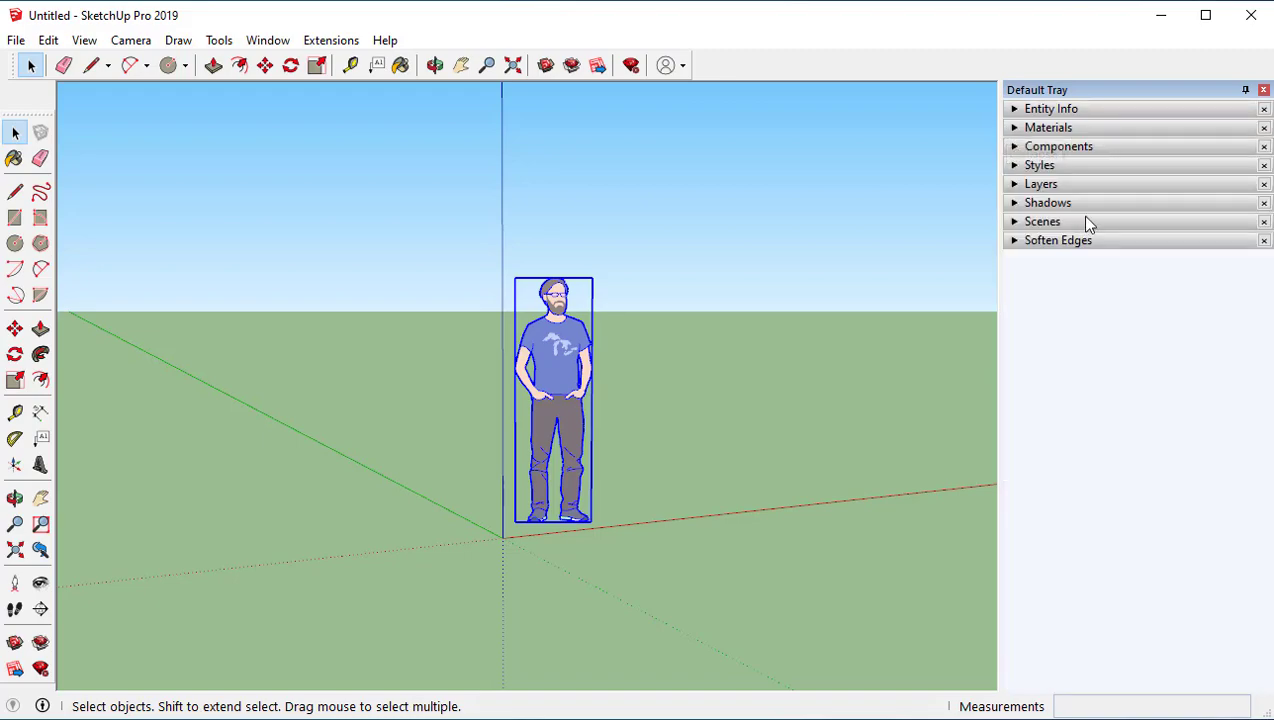
Step: Look over the Components libraries and the 3D Warehouse component search
click(1024, 148)
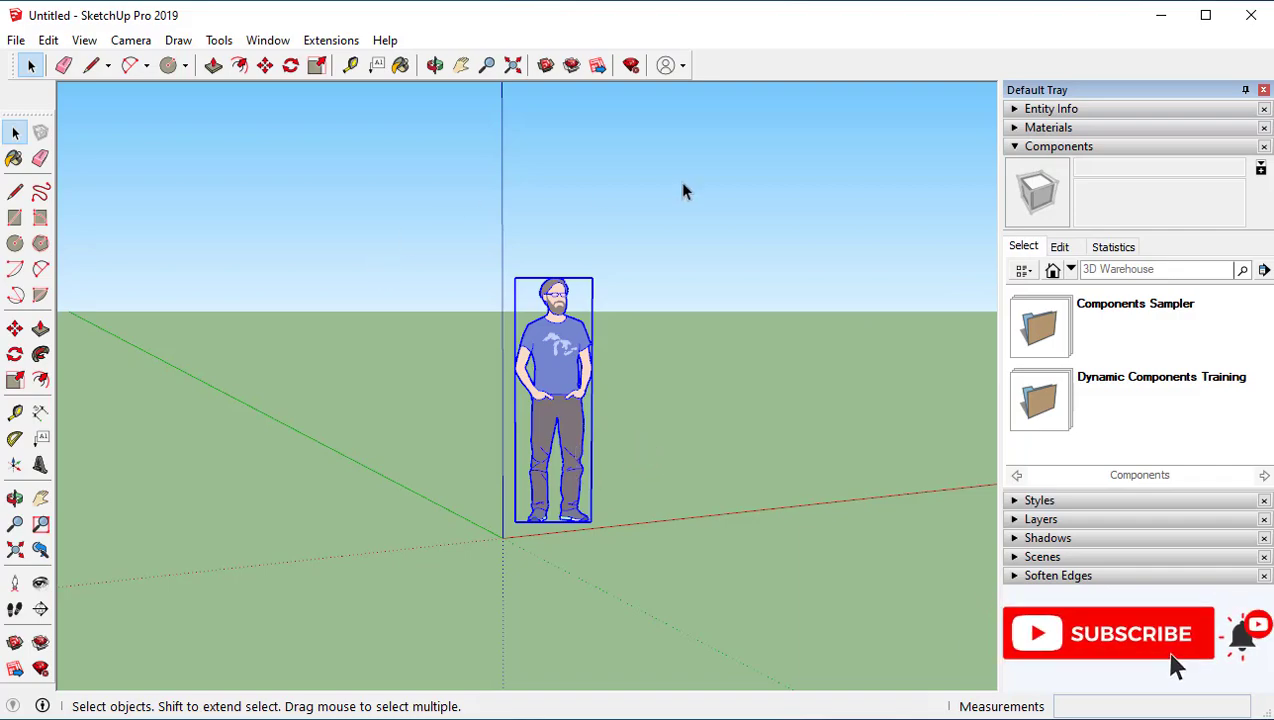
middle_drag(566, 383, 700, 434)
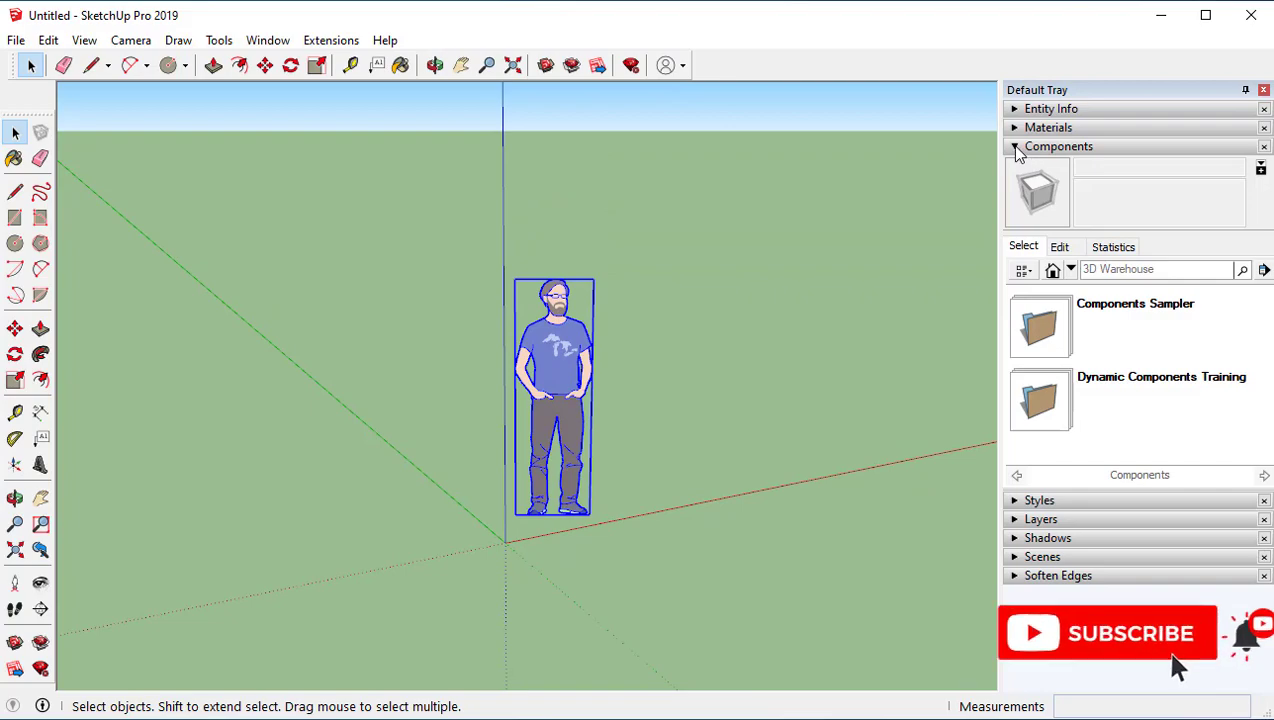
click(1040, 147)
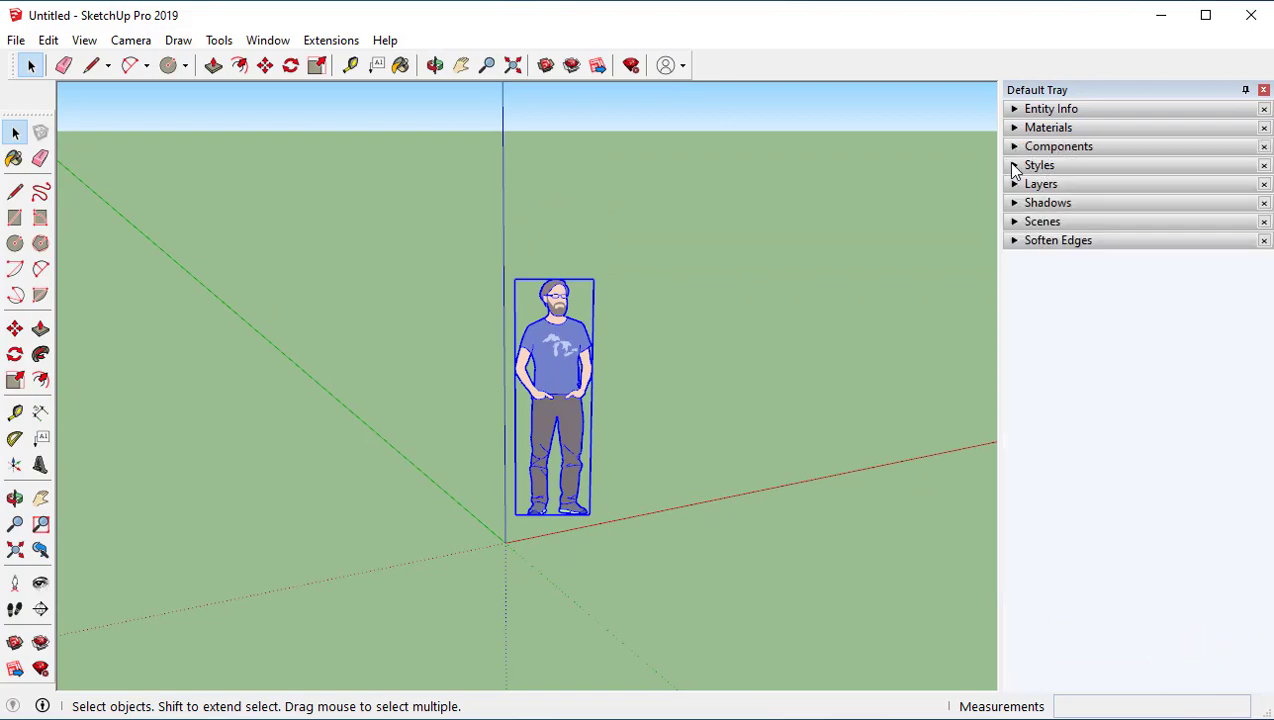
Step: Look over the Styles collections and the Layers list, collapsing each one after viewing it
click(1016, 166)
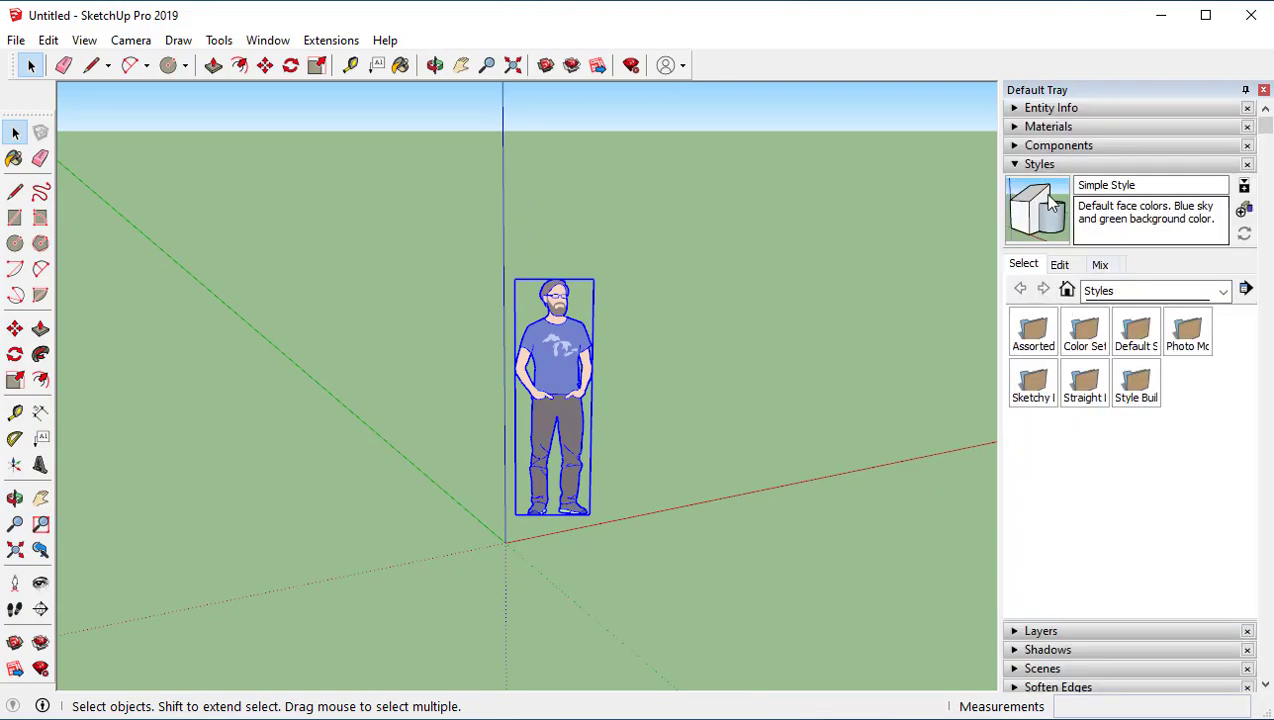
middle_drag(566, 447, 565, 382)
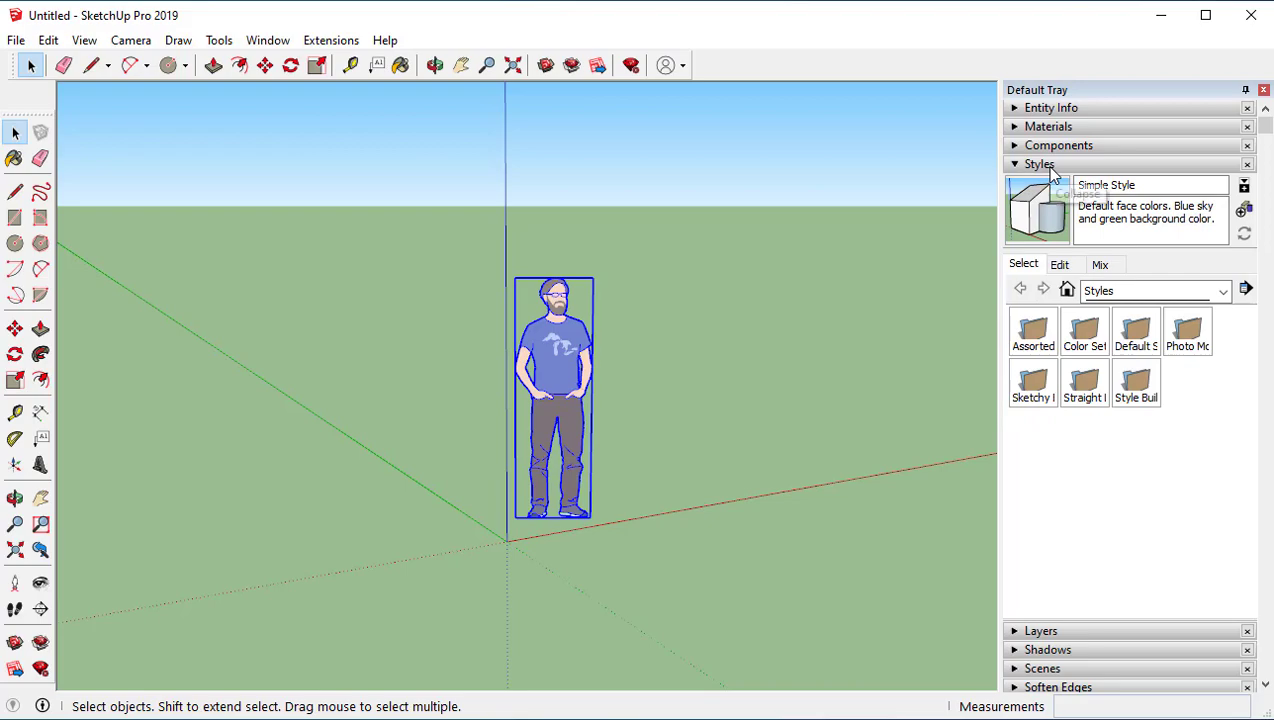
click(1014, 165)
click(1015, 185)
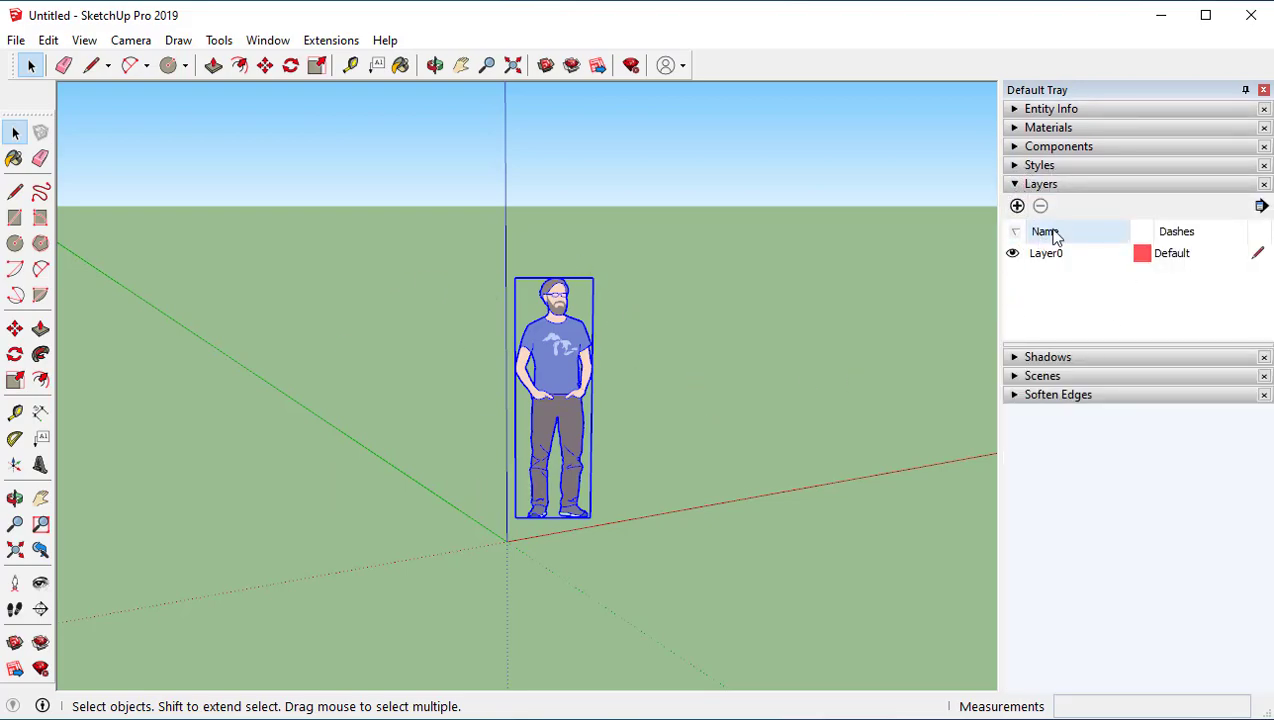
click(1014, 185)
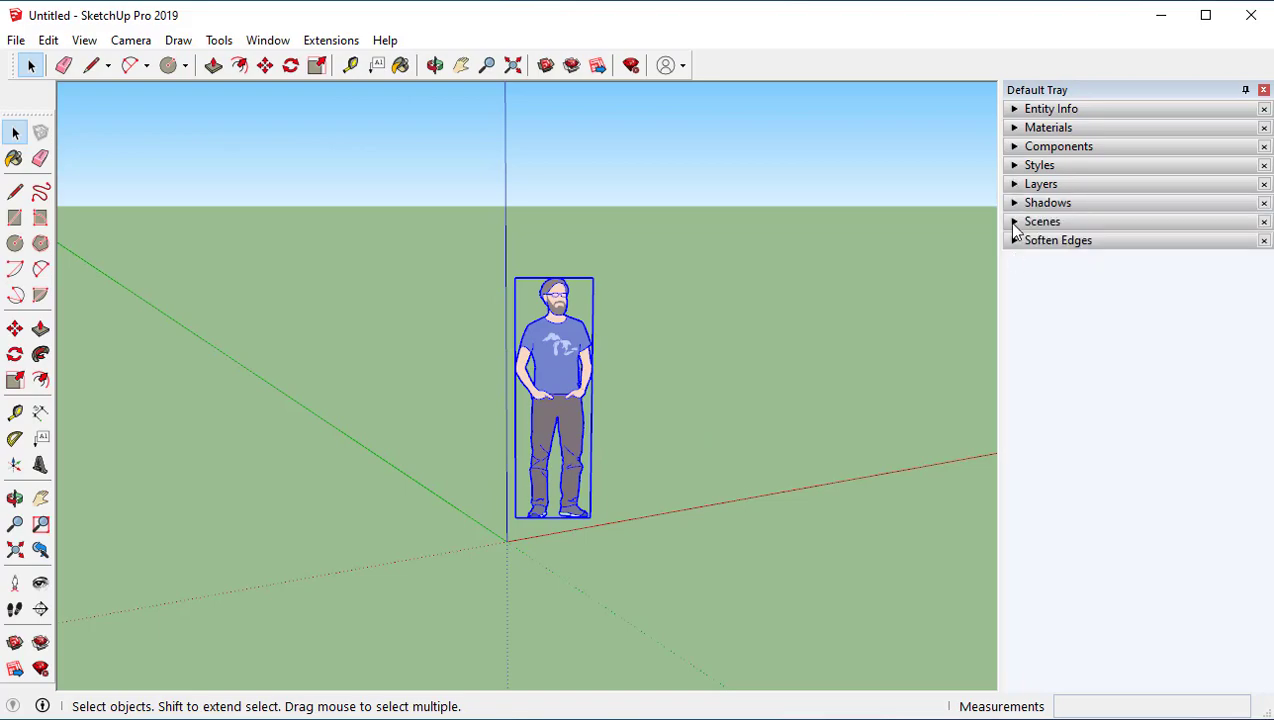
Step: Switch the model's shadows on to preview the standing figure's shadow on the ground, and switch them off again
click(1014, 204)
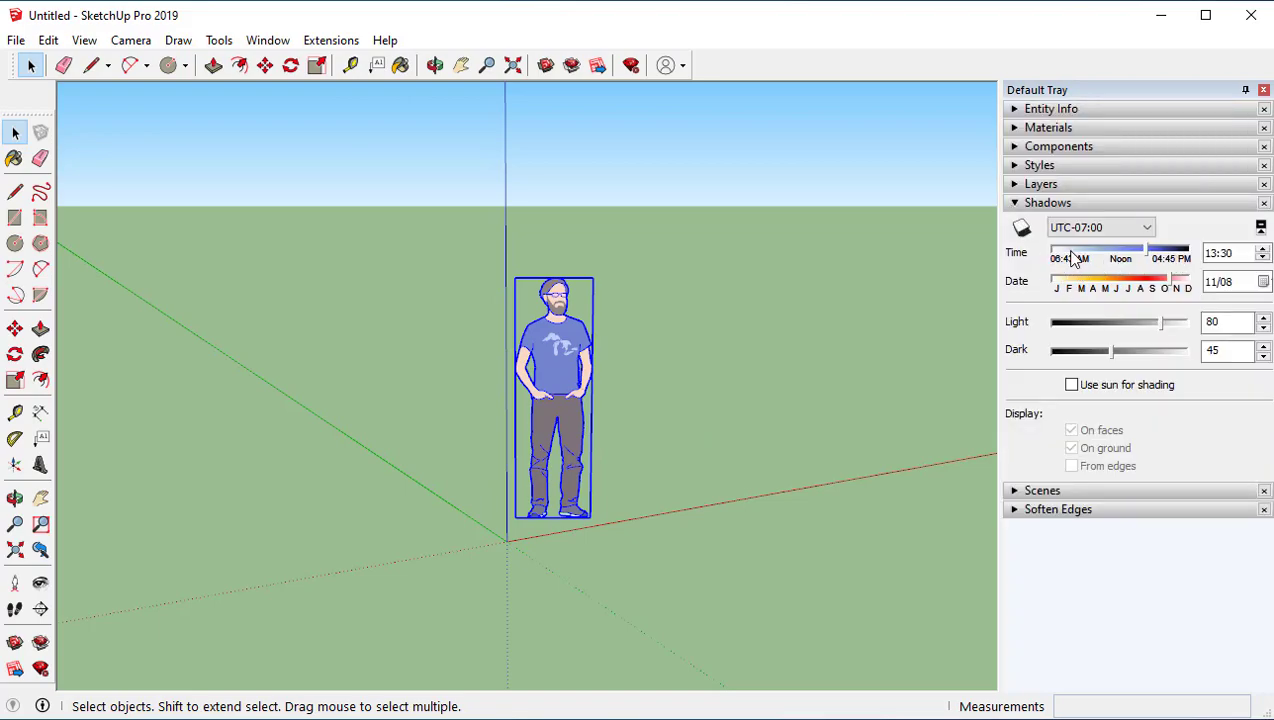
click(1021, 228)
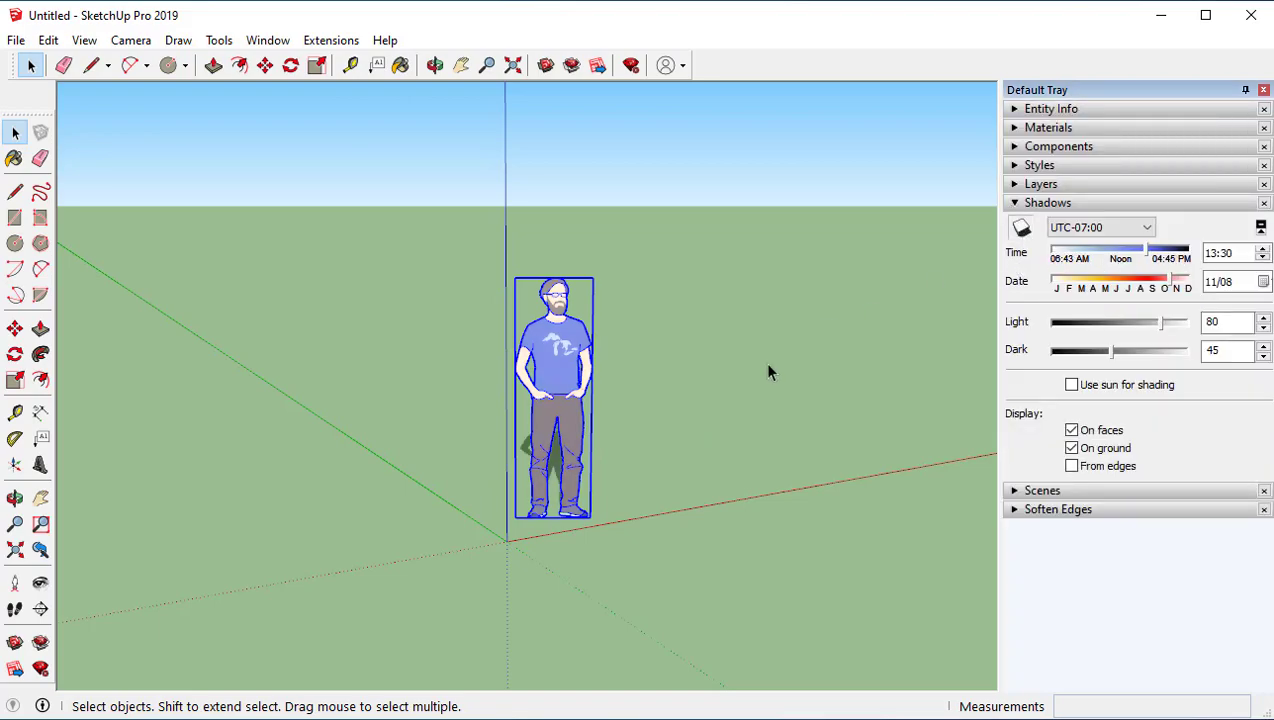
middle_drag(704, 496, 634, 485)
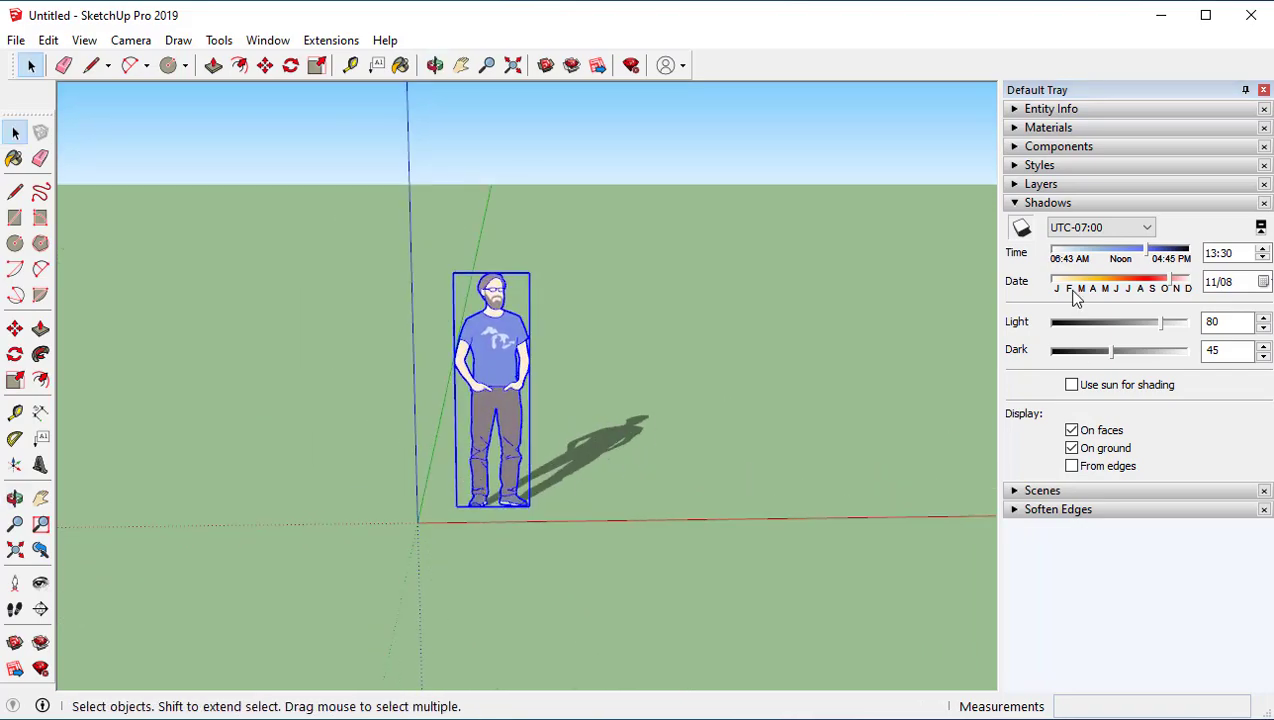
click(1021, 228)
click(1021, 228)
click(1022, 229)
click(1014, 204)
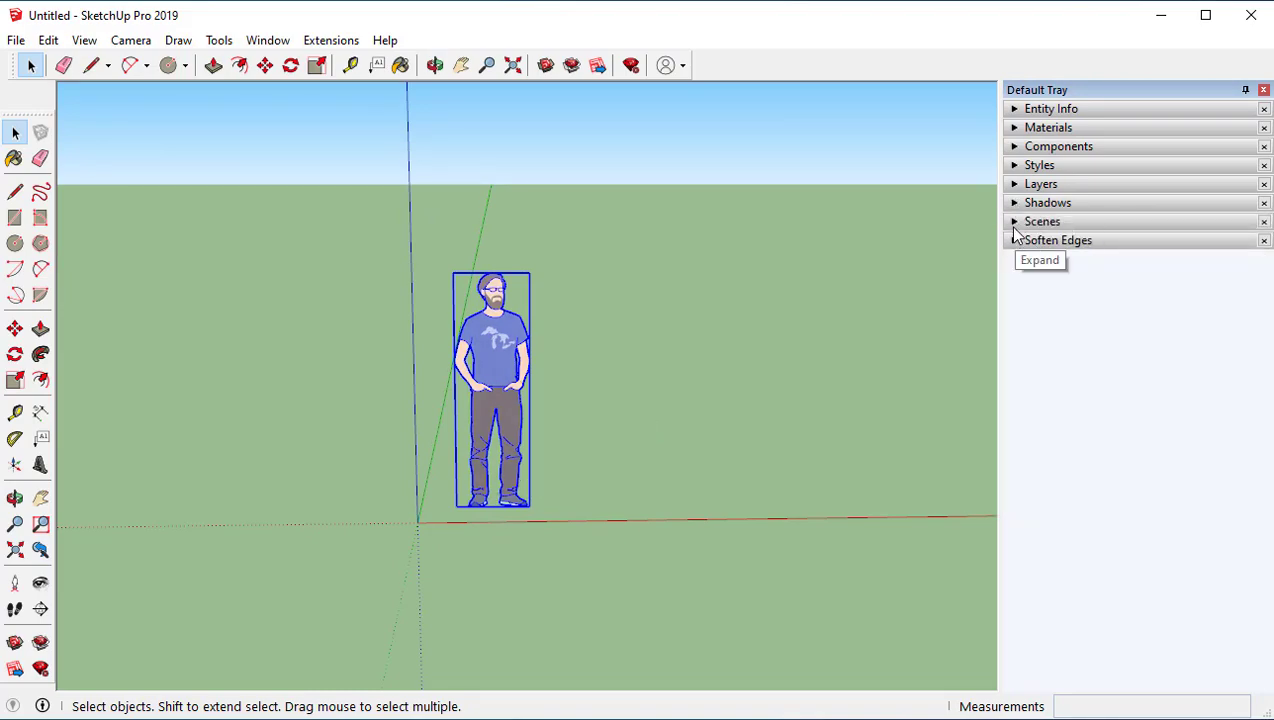
Step: Look over the Scenes and Soften Edges settings without changing them
click(1015, 223)
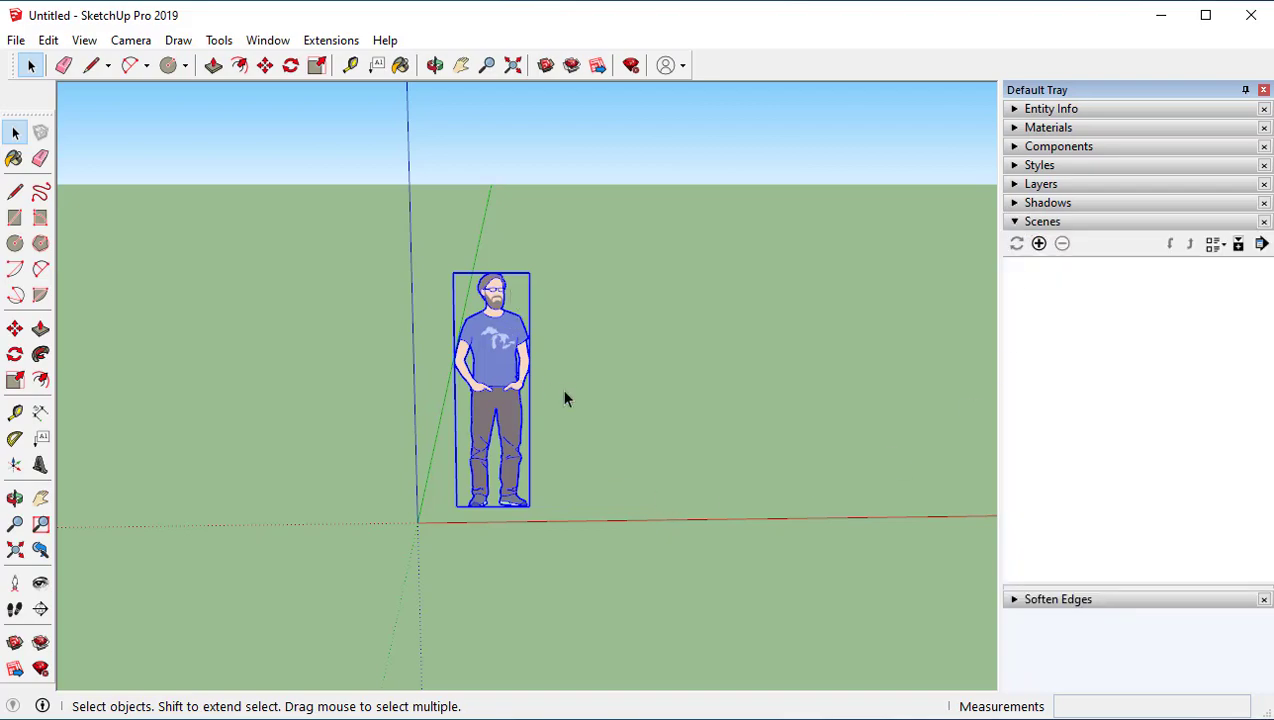
click(1015, 222)
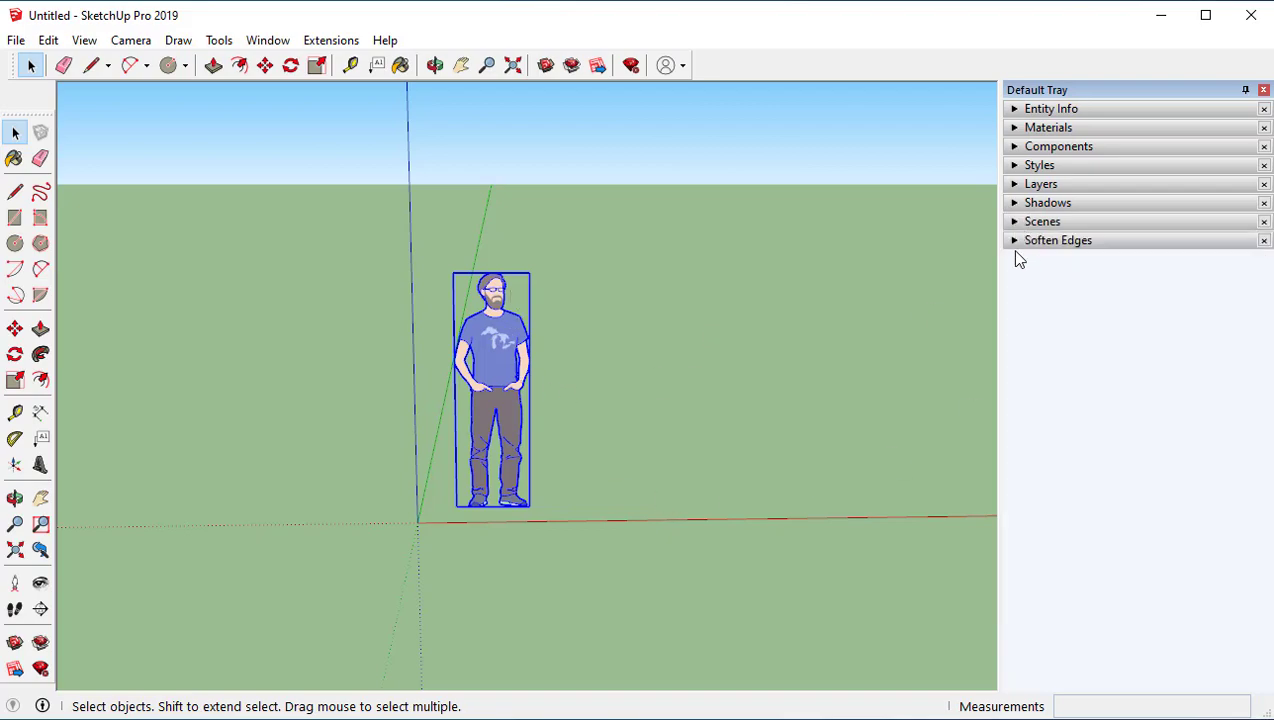
click(1016, 245)
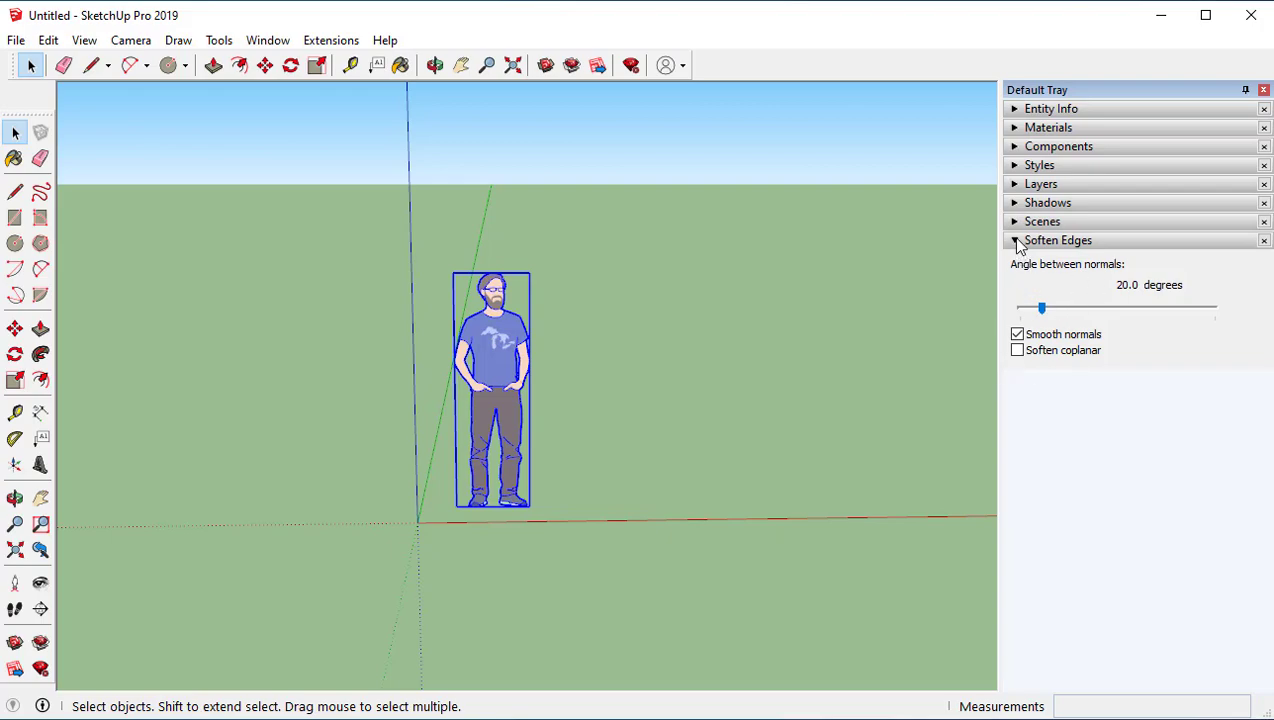
click(1016, 242)
Step: Draw a rectangle about 5' 9" by 7' 1" on the ground beside the standing figure
middle_drag(568, 431, 843, 400)
middle_drag(524, 436, 471, 451)
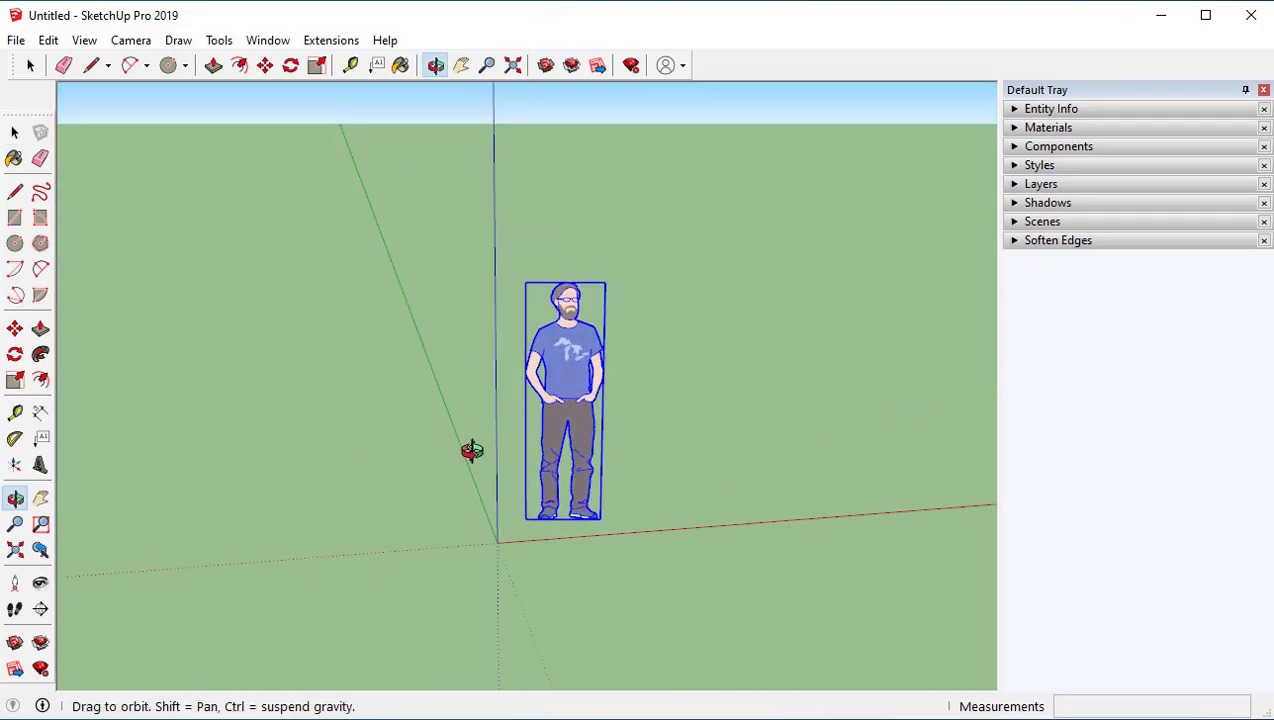
middle_drag(631, 256, 727, 378)
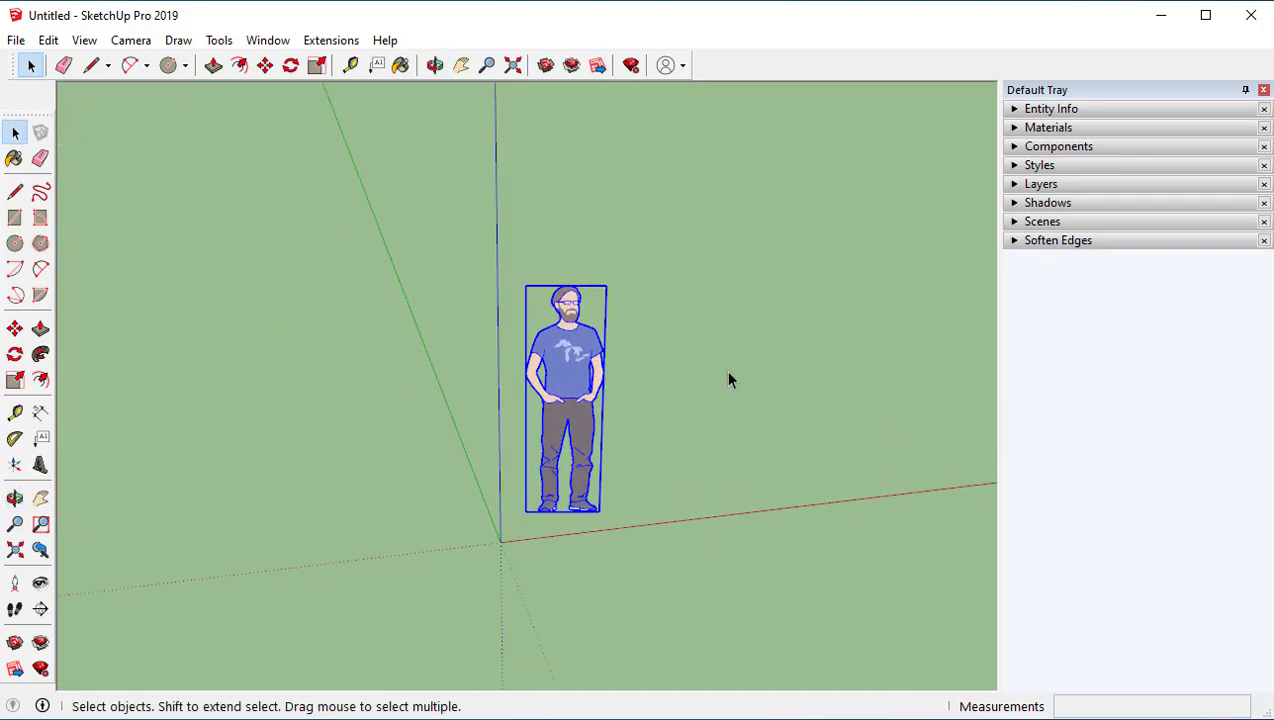
key(r)
click(692, 447)
click(767, 350)
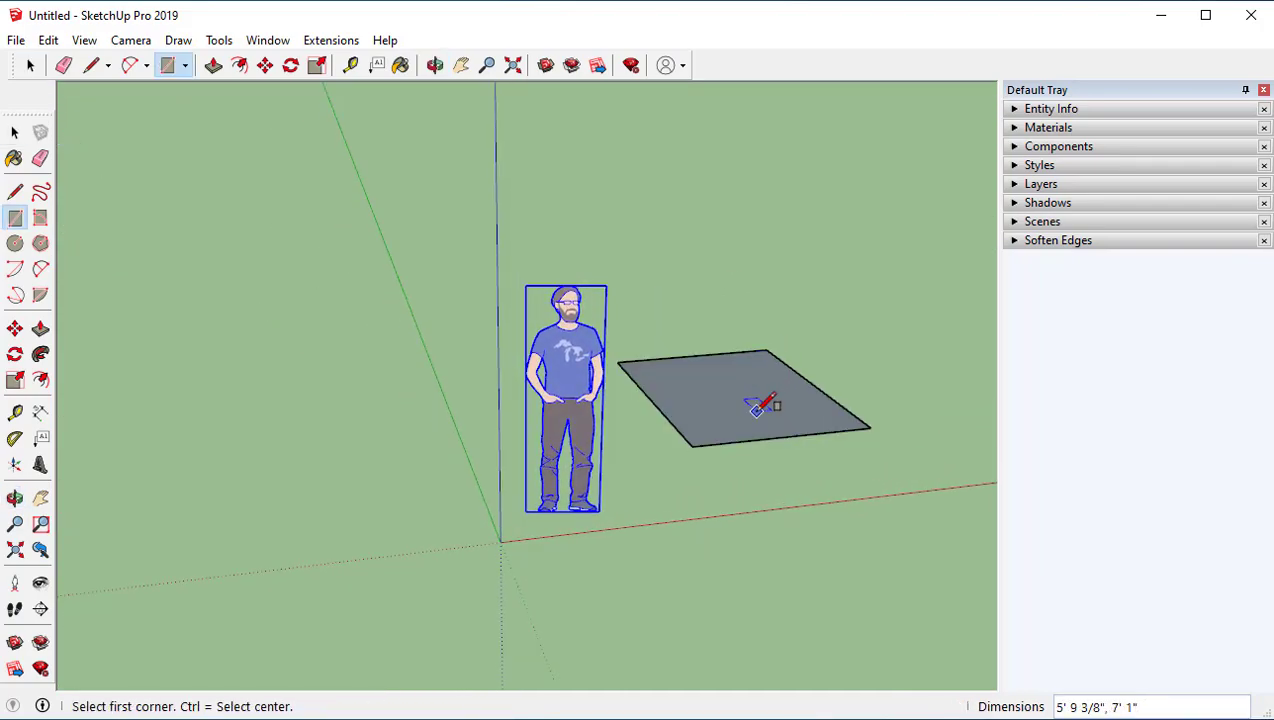
Step: Push/Pull the ground rectangle upward into a solid box beside the figure
key(p)
click(748, 361)
click(757, 247)
middle_drag(793, 418, 648, 321)
scroll(565, 384, up, 2)
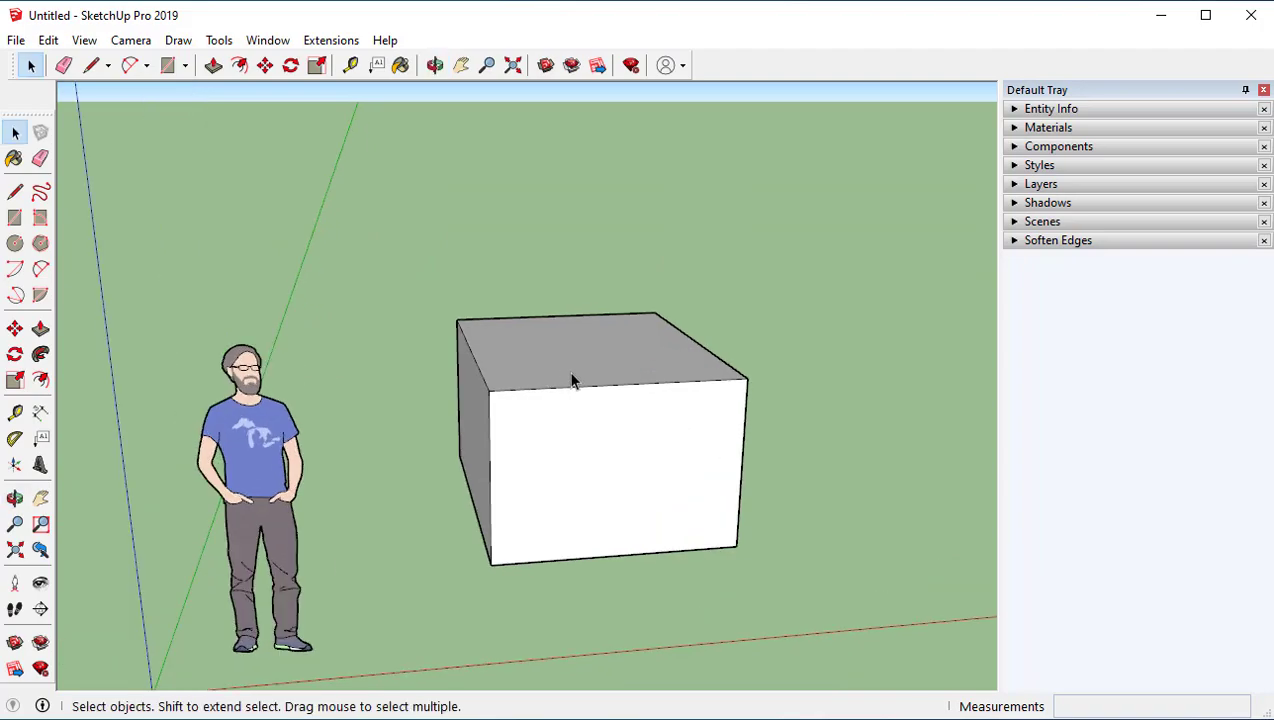
middle_drag(630, 418, 703, 360)
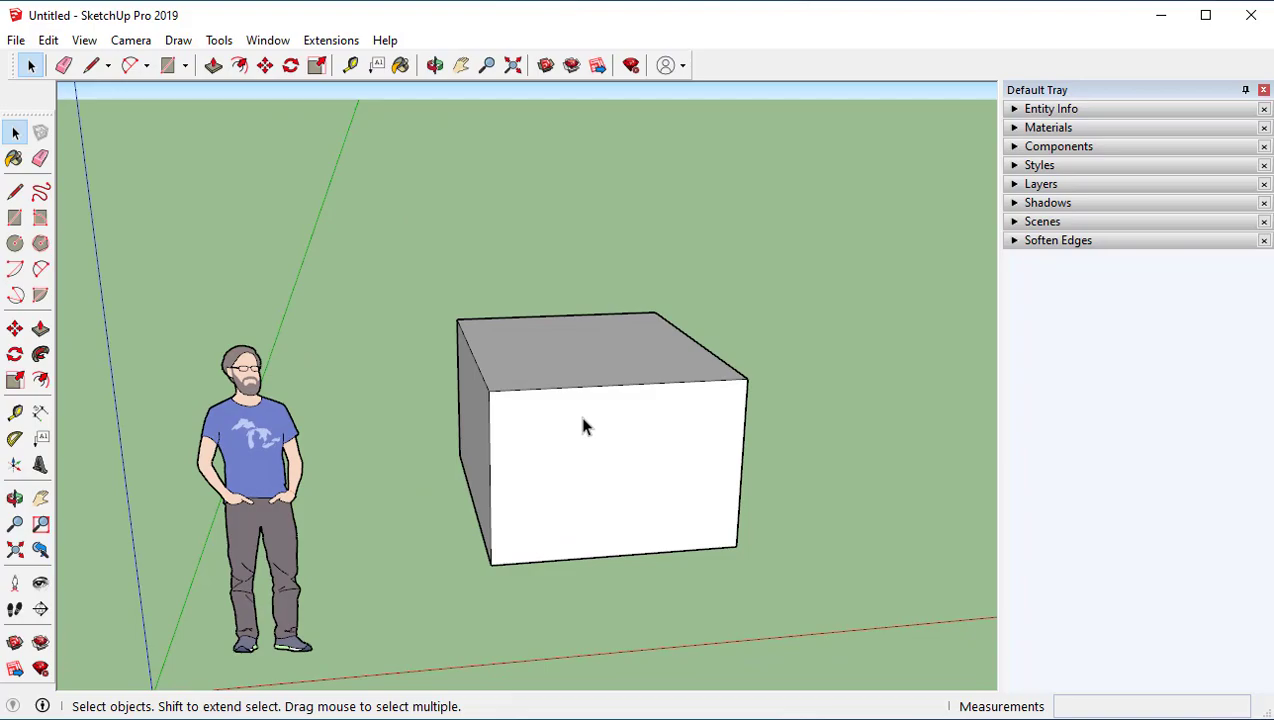
middle_drag(583, 422, 666, 463)
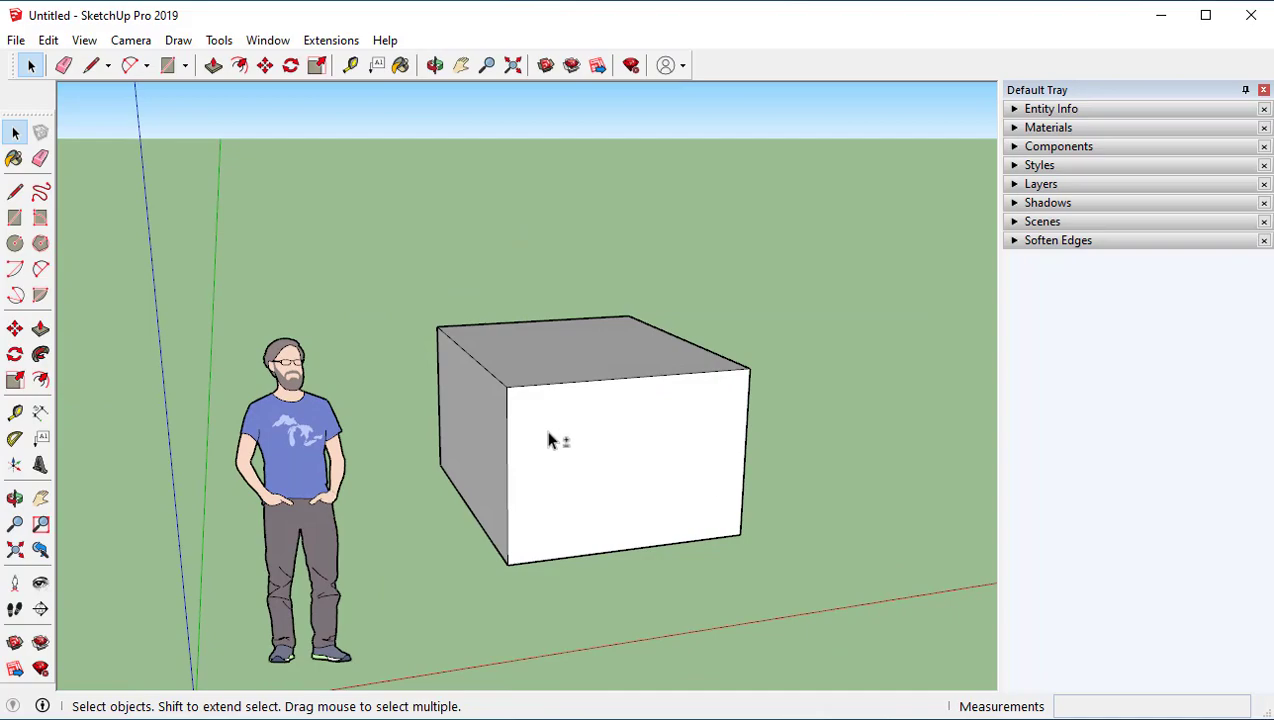
middle_drag(545, 440, 643, 404)
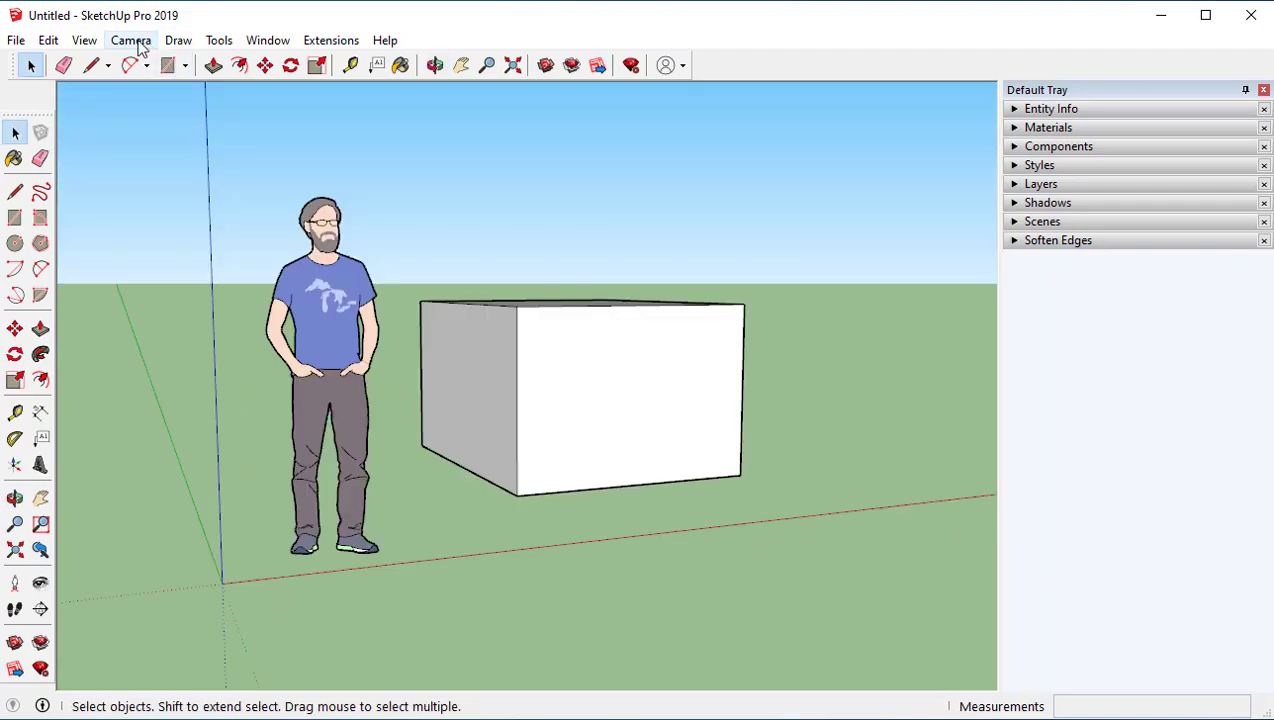
Step: View the box and figure by turning the camera with Look Around, and by orbiting and panning the view
click(139, 43)
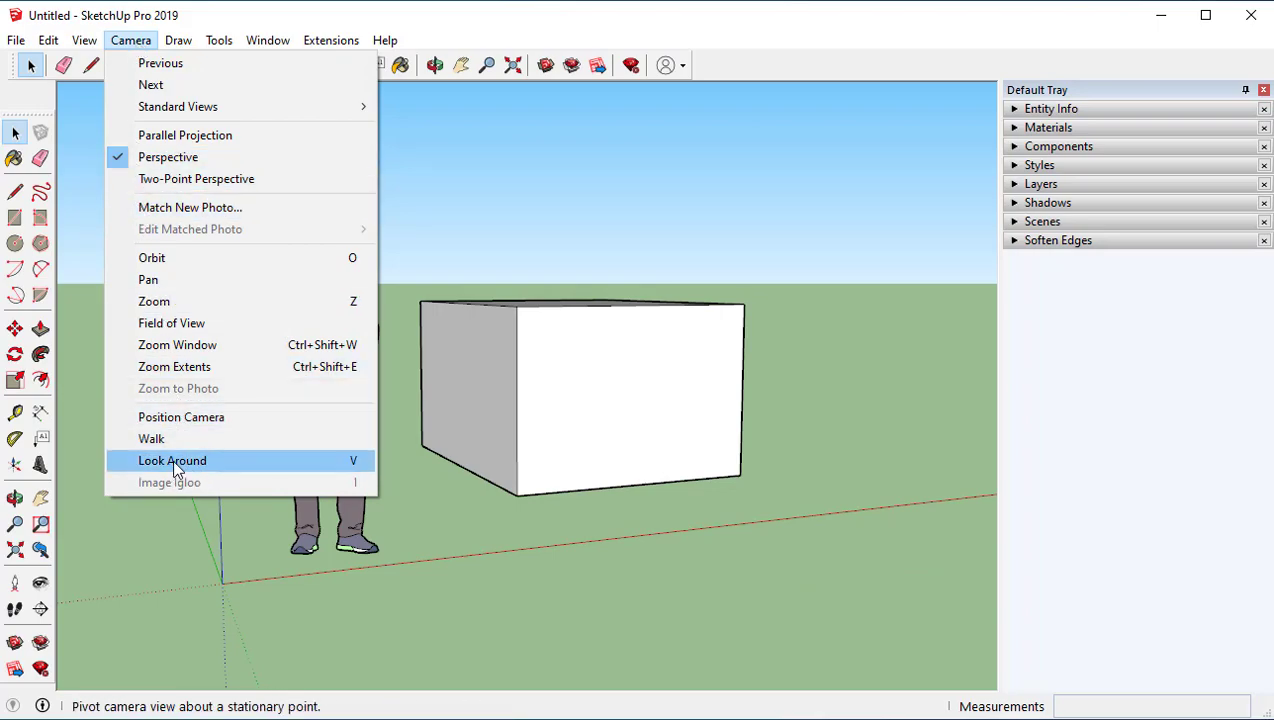
click(249, 466)
drag(816, 344, 702, 347)
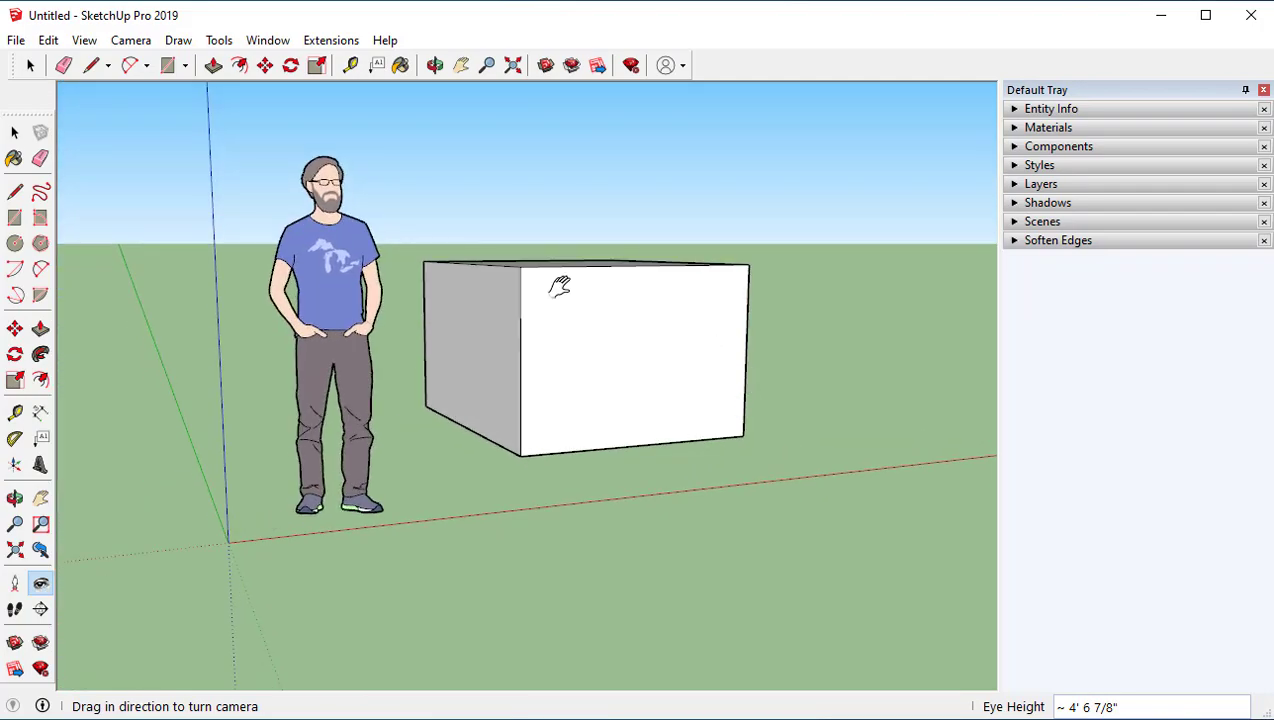
drag(552, 282, 600, 306)
middle_drag(600, 306, 504, 240)
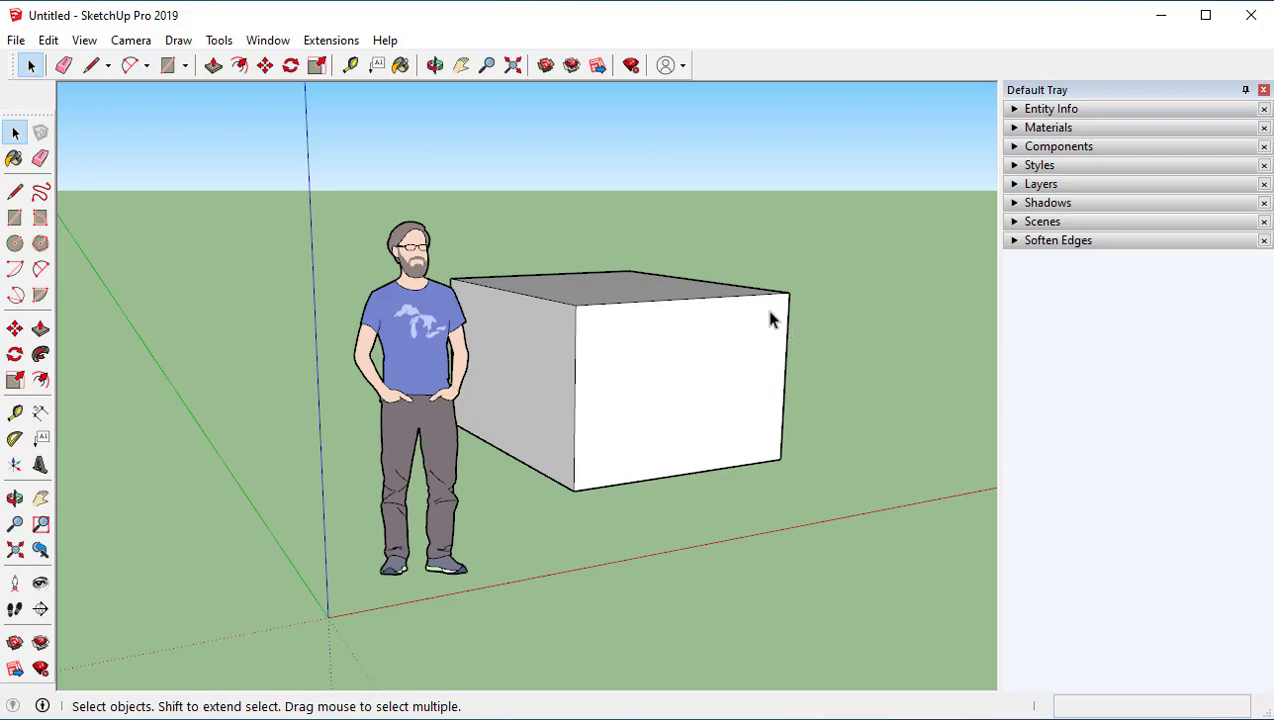
shift+middle_drag(691, 296, 655, 303)
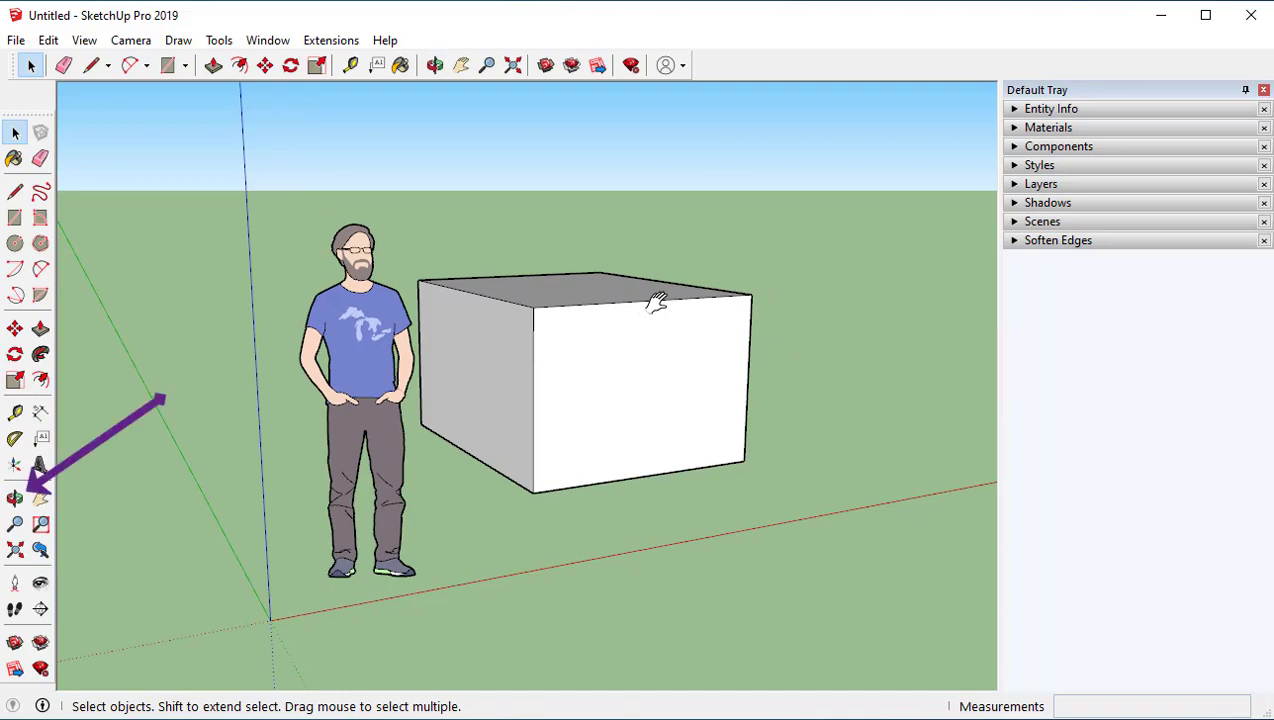
middle_drag(655, 303, 651, 367)
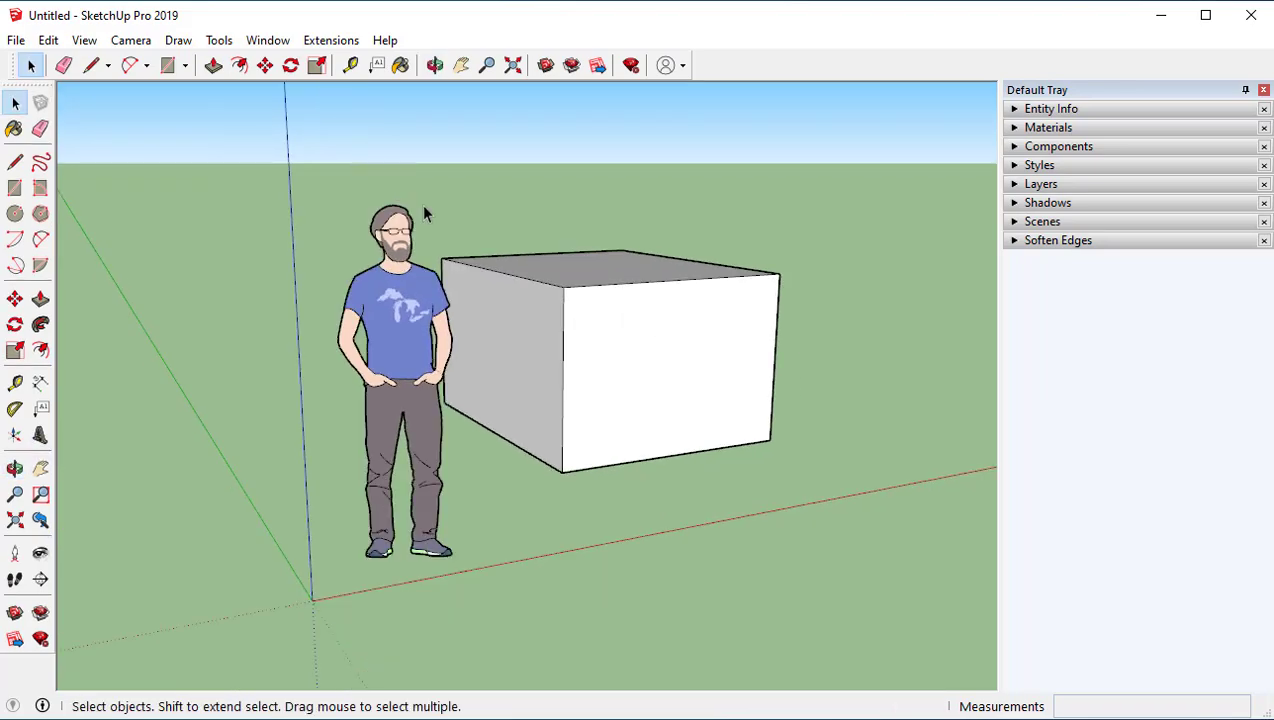
click(18, 45)
mouse_move(72, 45)
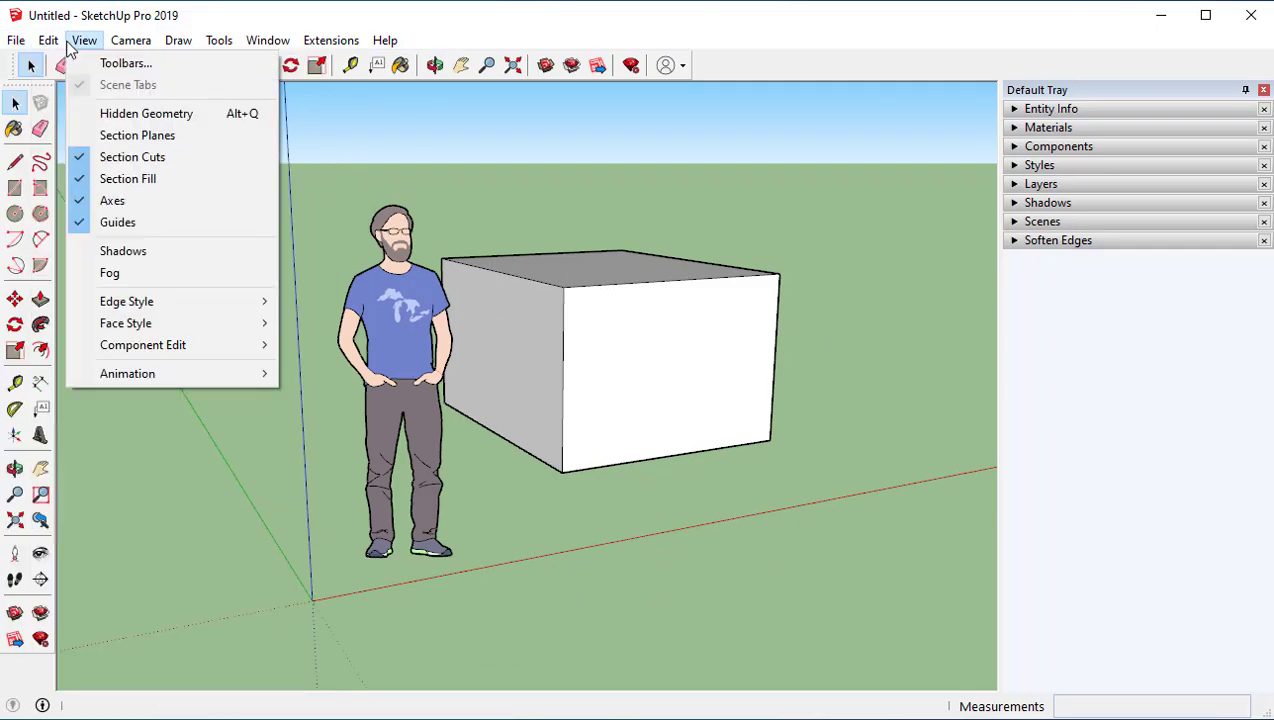
mouse_move(122, 49)
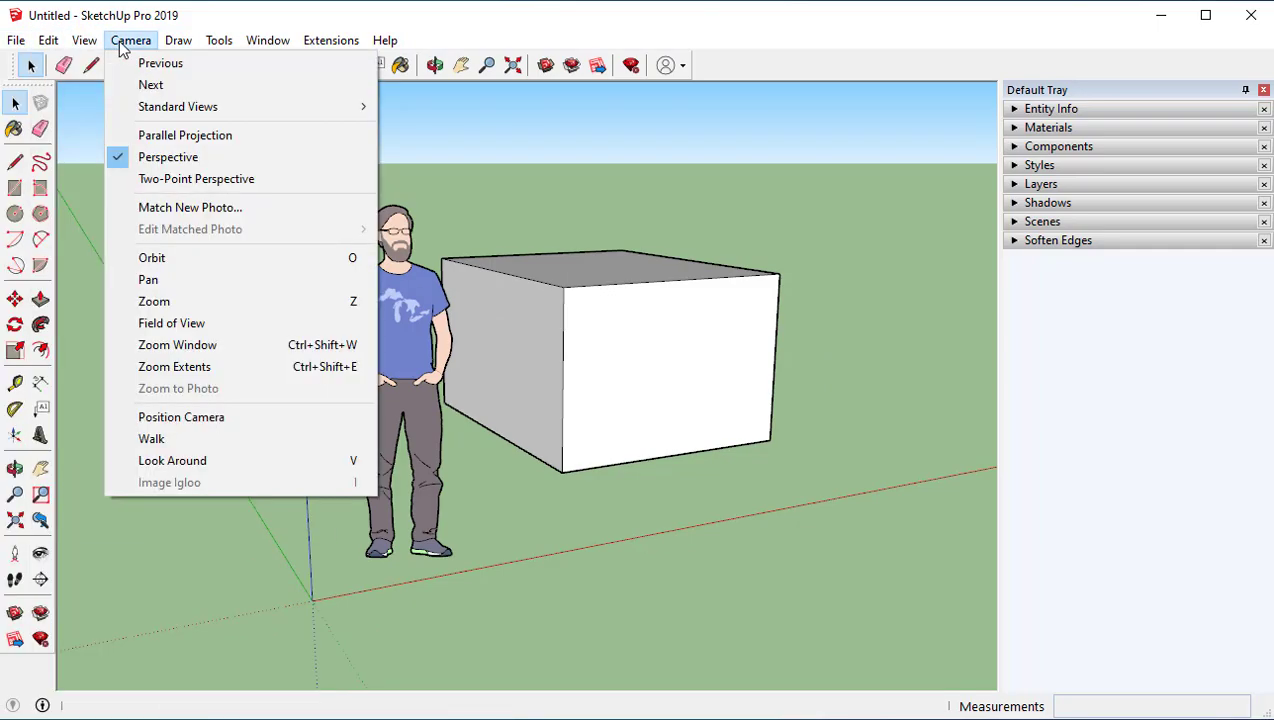
click(735, 152)
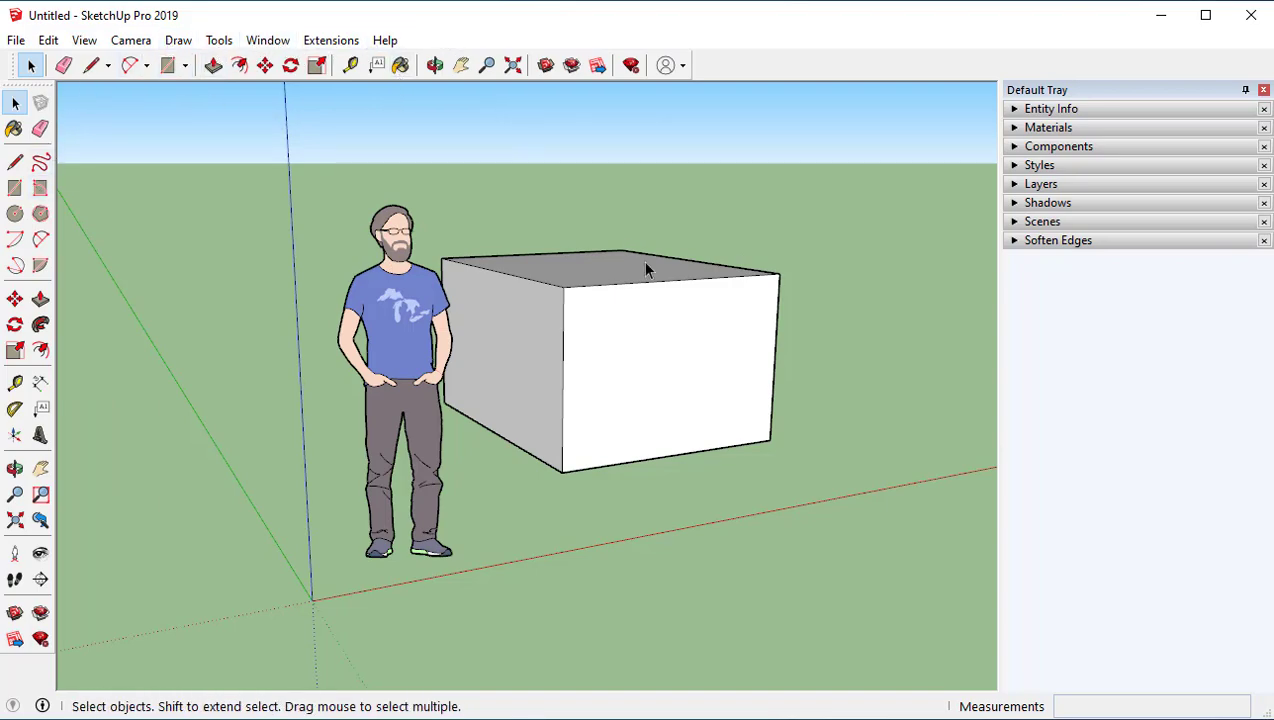
Step: Switch to Chrome and view the Google results for "sketchucation plugin store" and the open SketchUcation PluginStore page
click(621, 339)
click(680, 562)
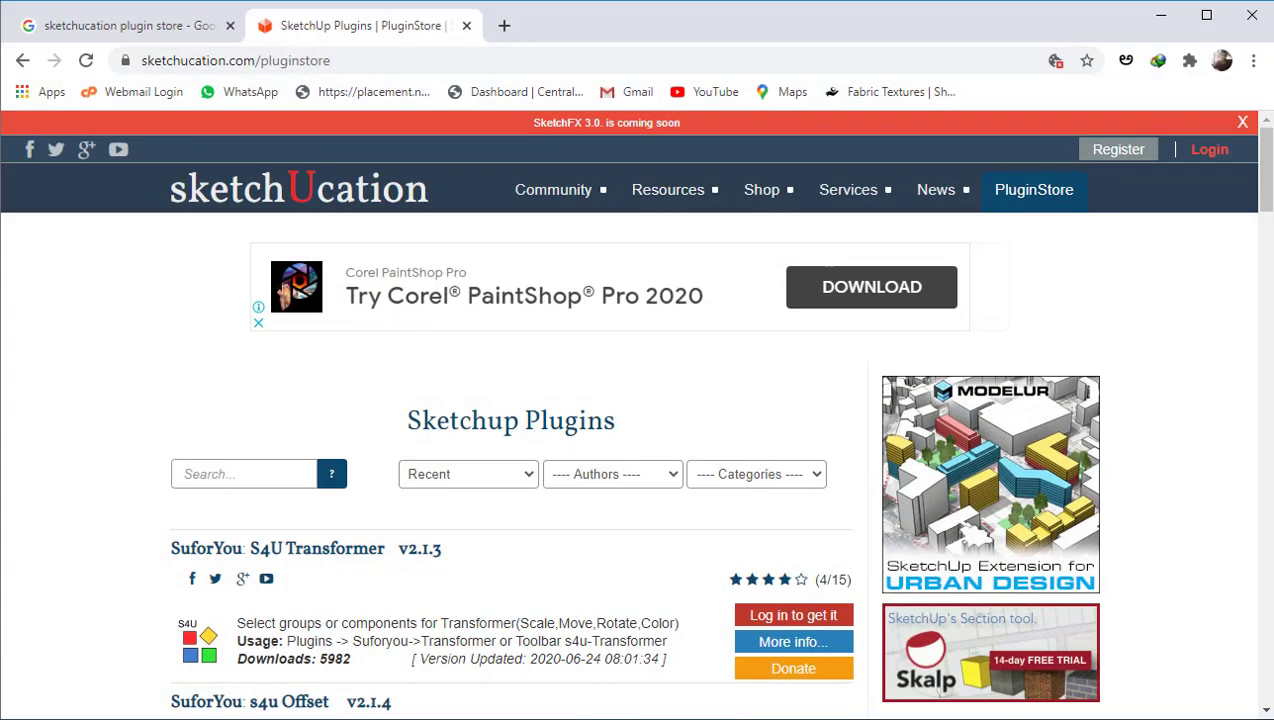
click(171, 27)
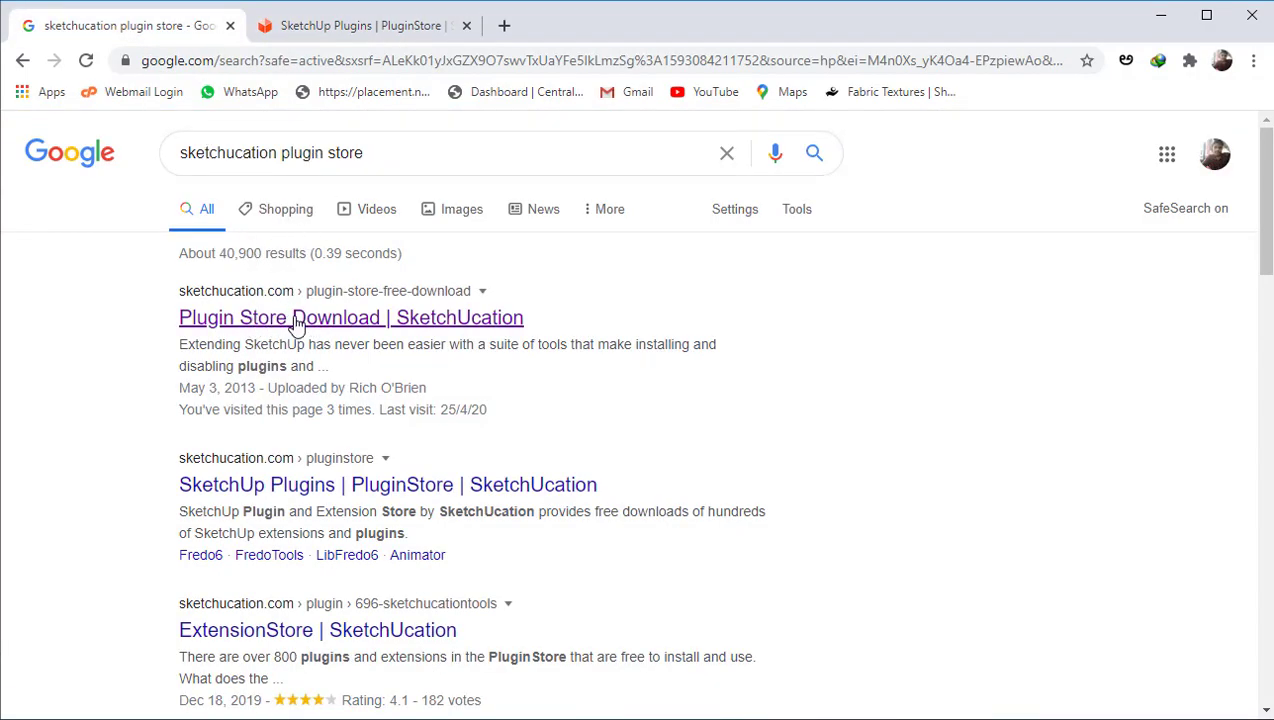
click(340, 33)
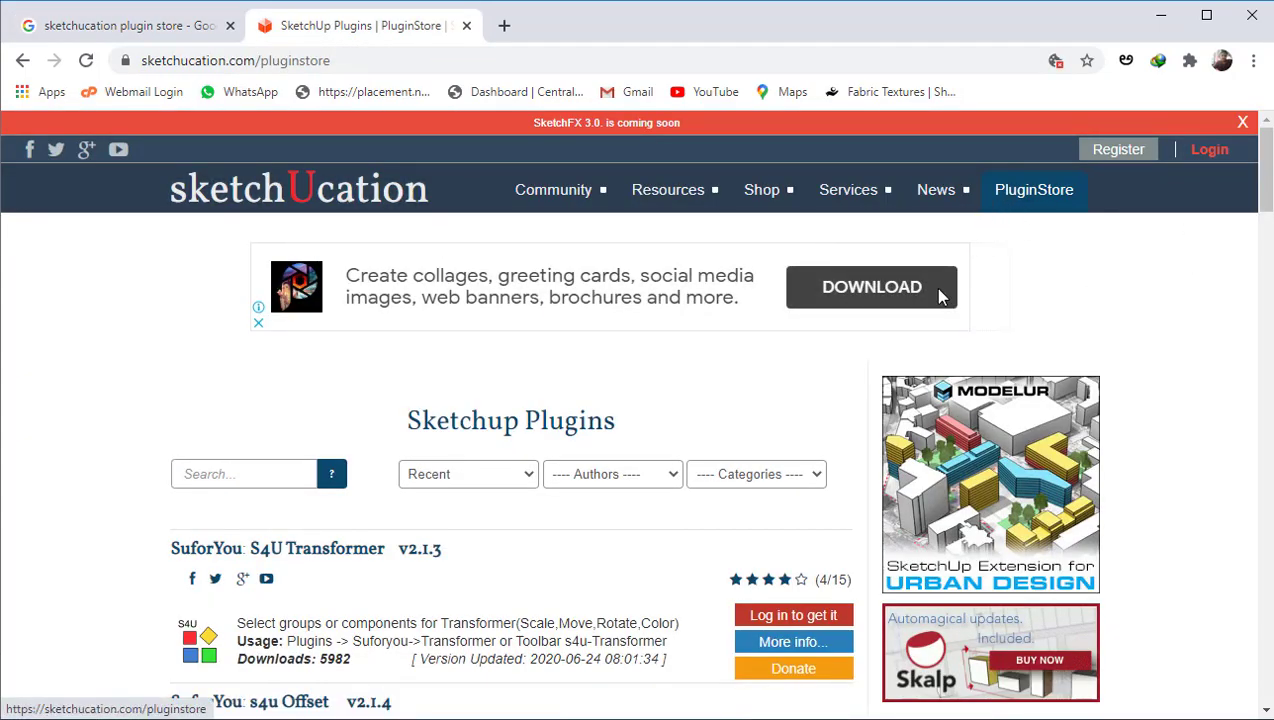
Step: Look through the Sketchup Plugins list on the PluginStore page, revisit the Google results and return to SketchUp
scroll(549, 282, down, 3)
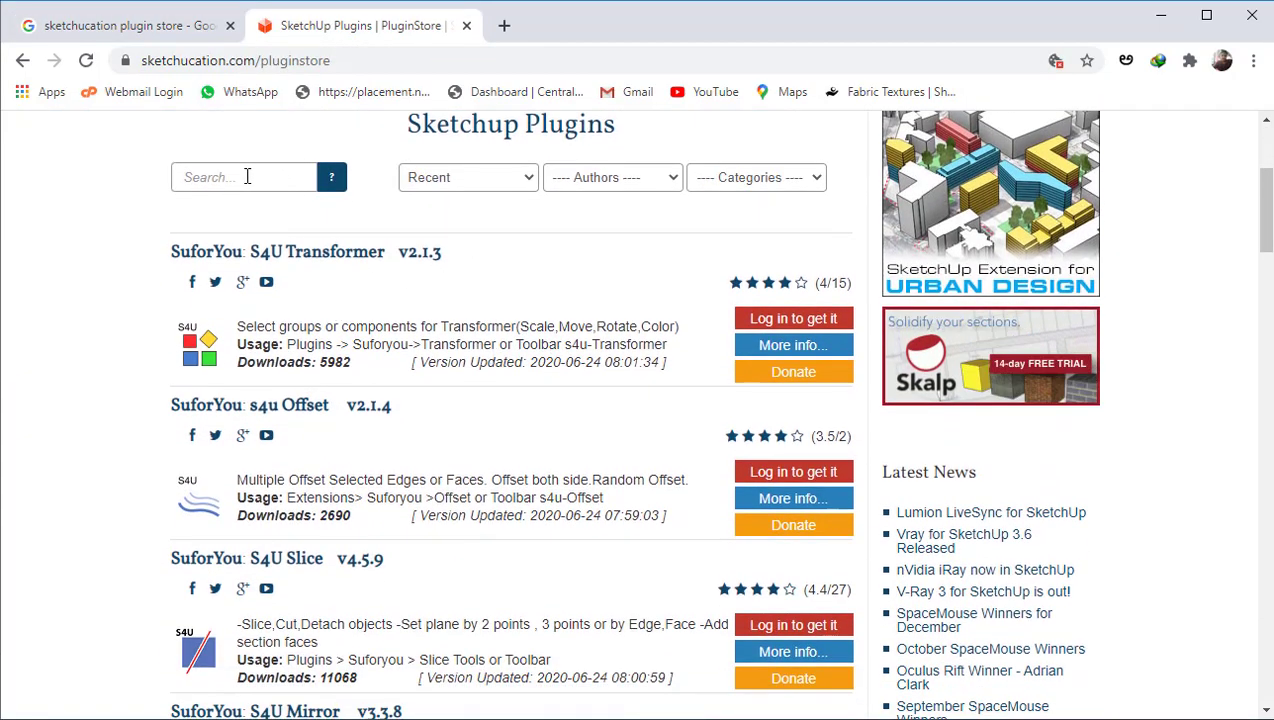
scroll(267, 177, up, 3)
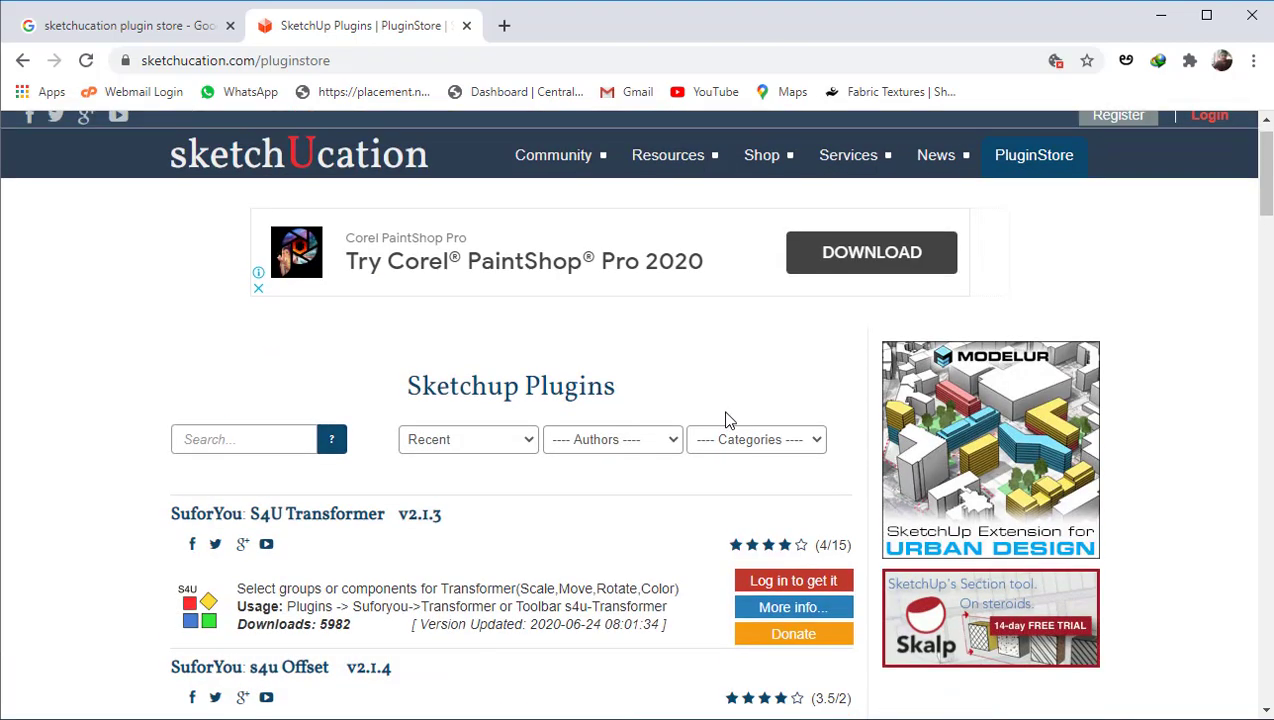
scroll(747, 394, down, 2)
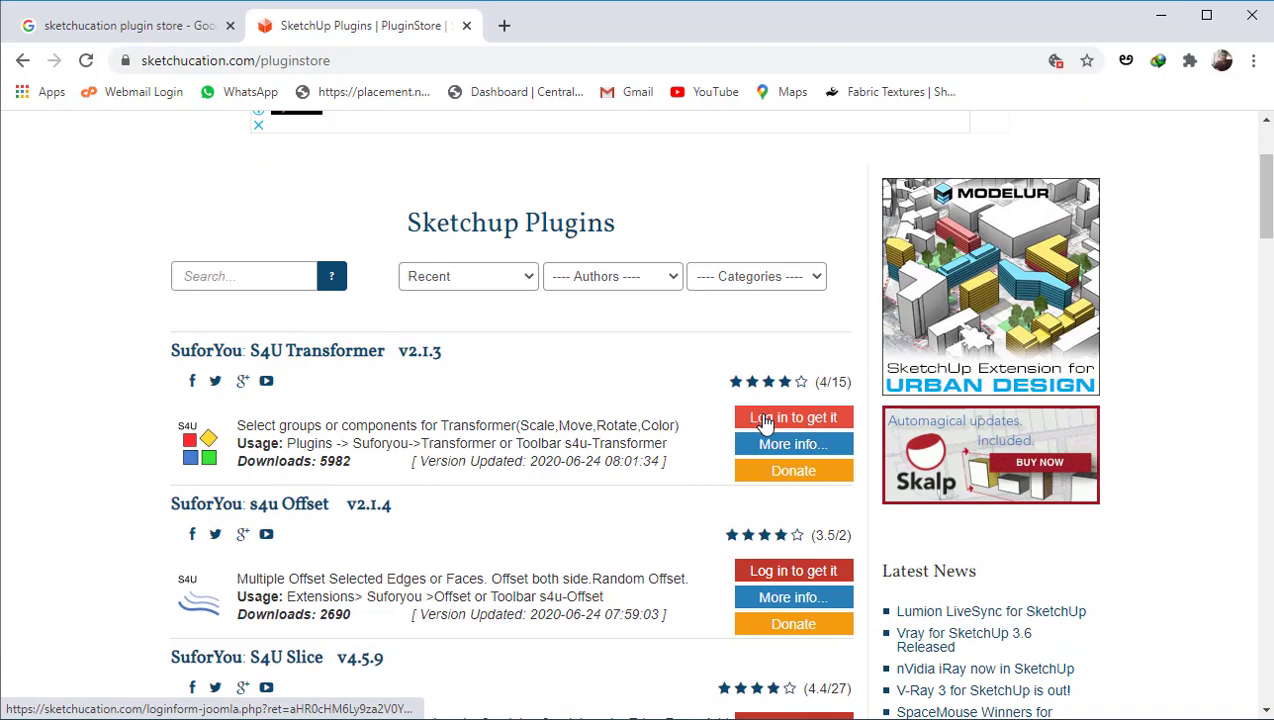
scroll(433, 299, down, 1)
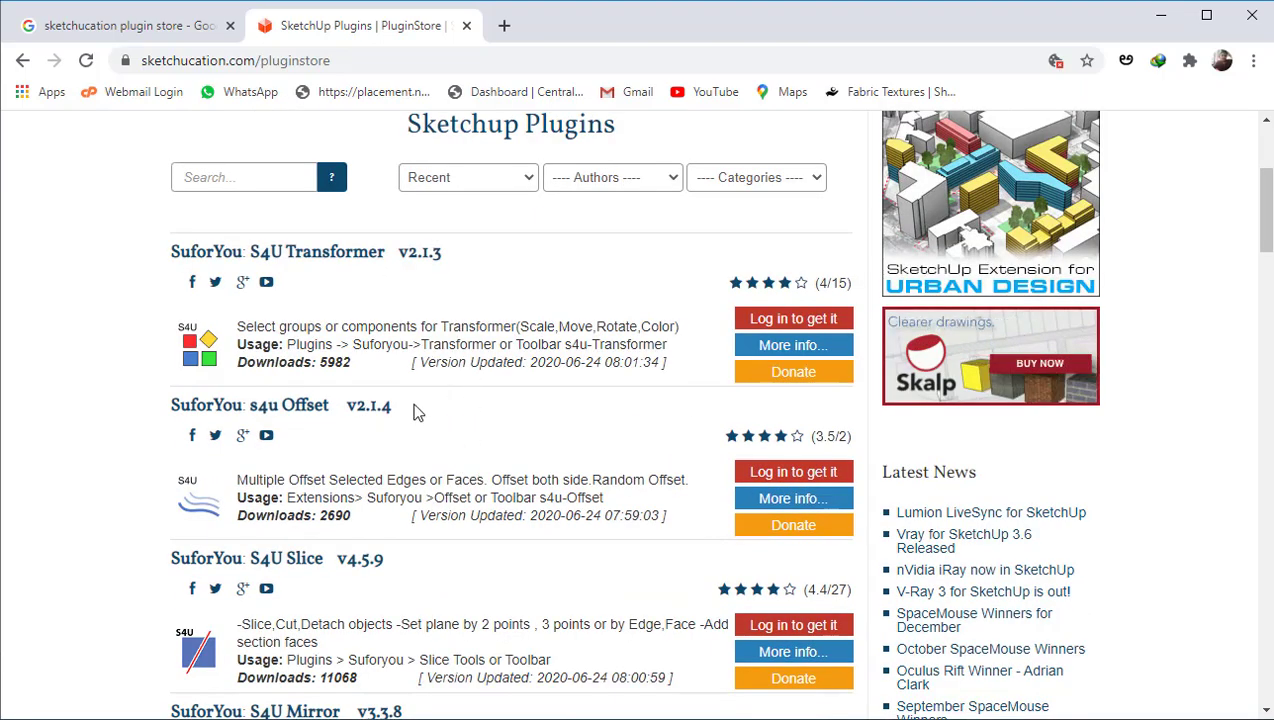
scroll(418, 413, up, 3)
click(173, 25)
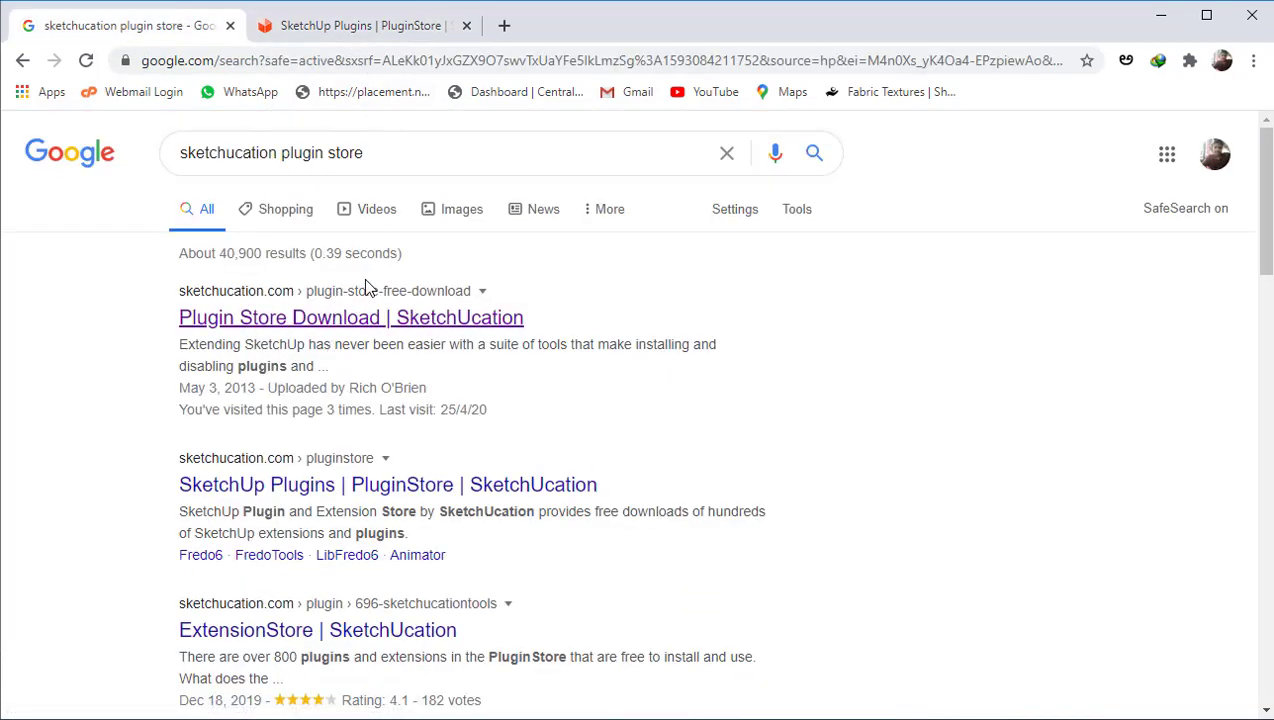
key(alt+Tab)
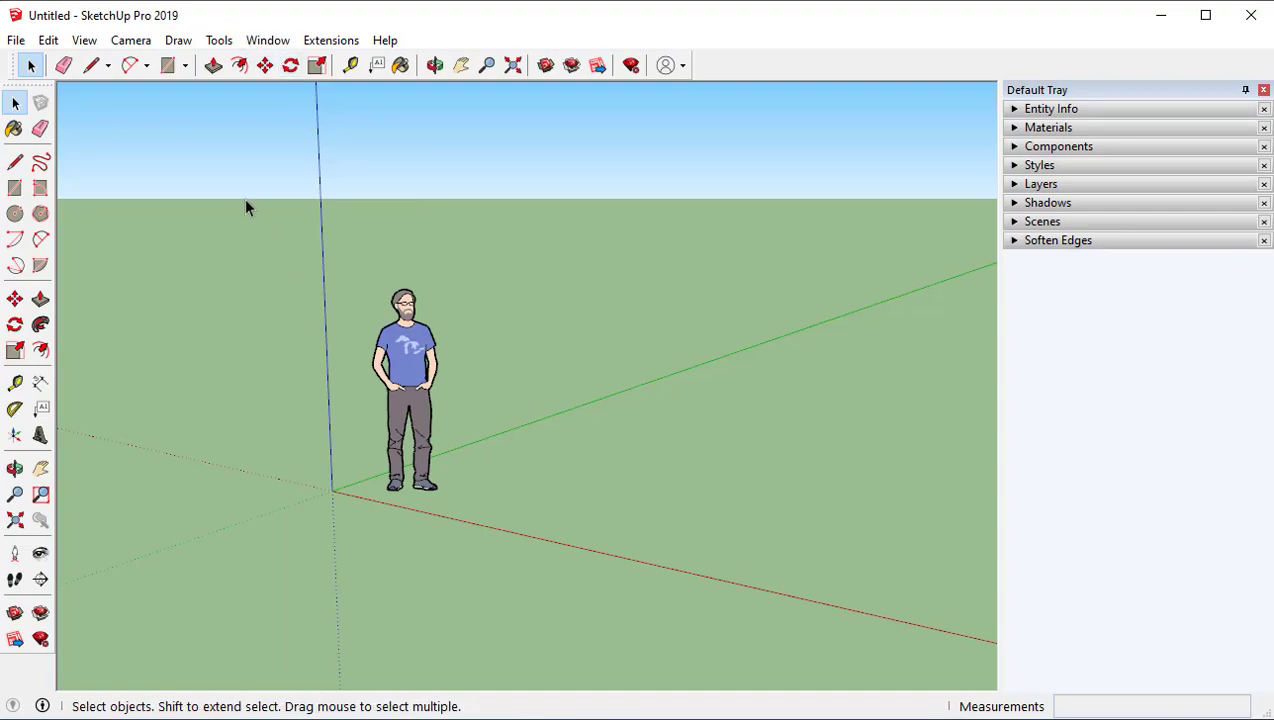
click(180, 42)
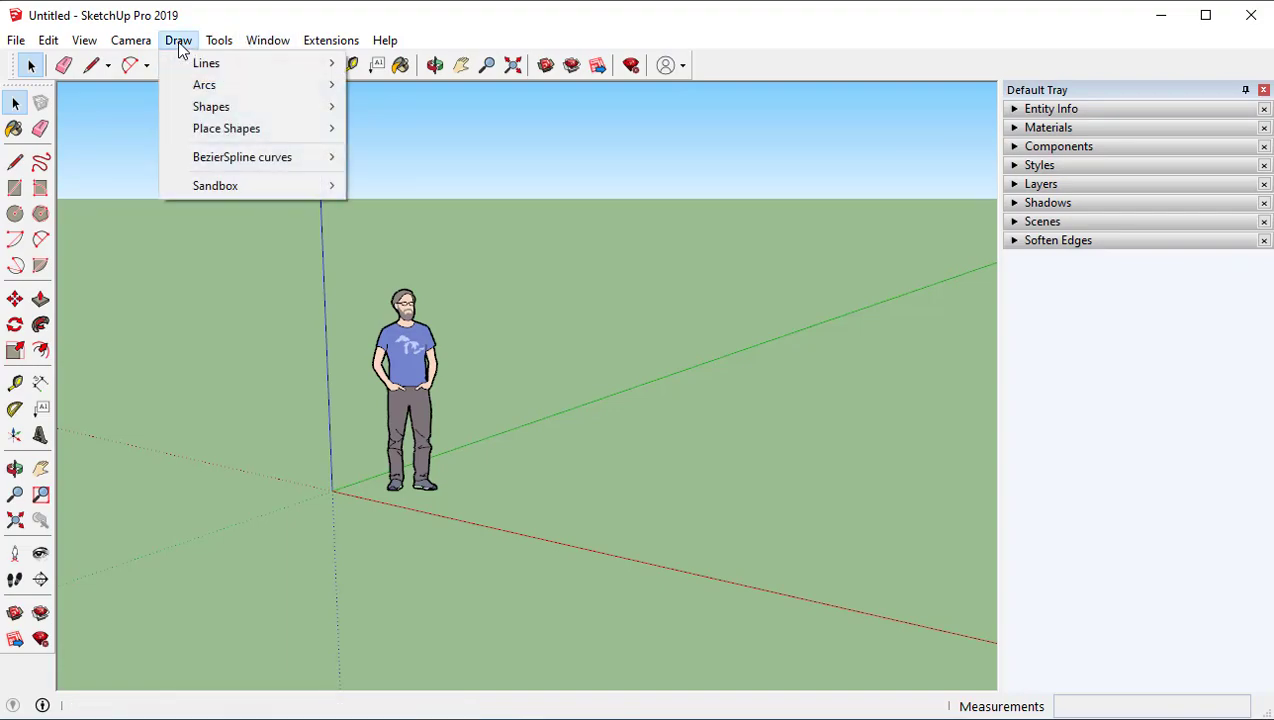
mouse_move(217, 45)
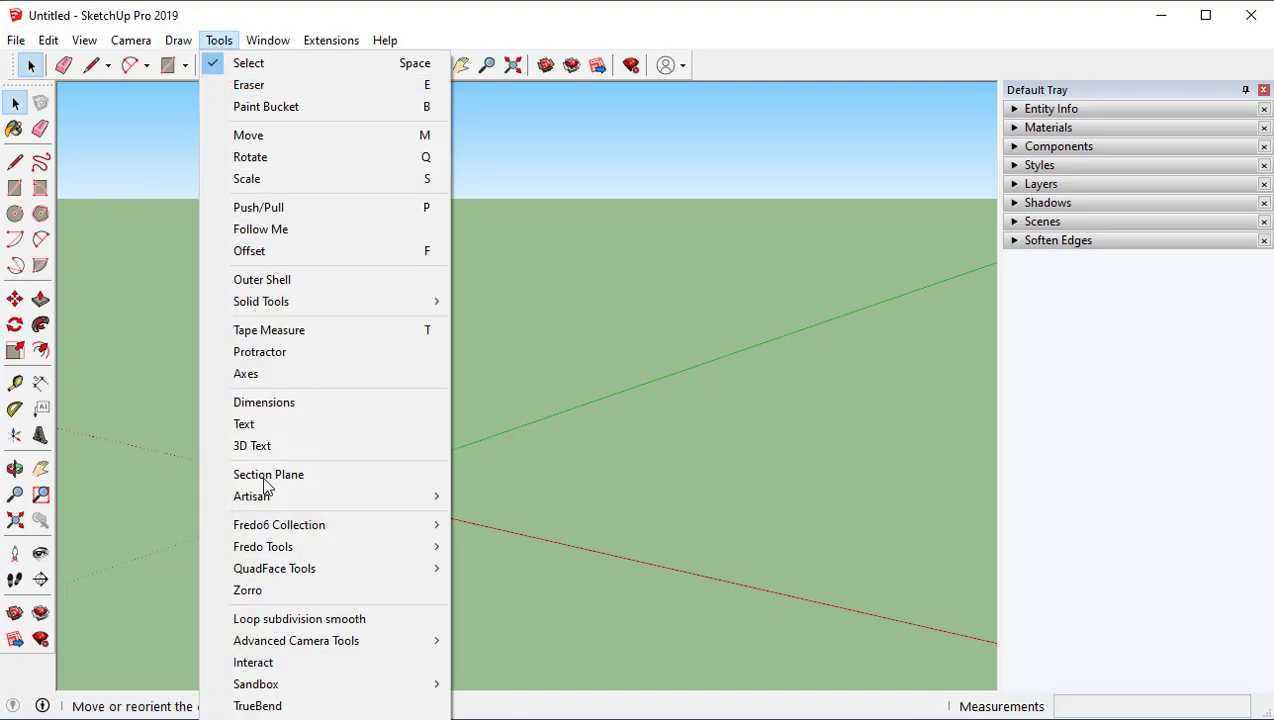
mouse_move(345, 40)
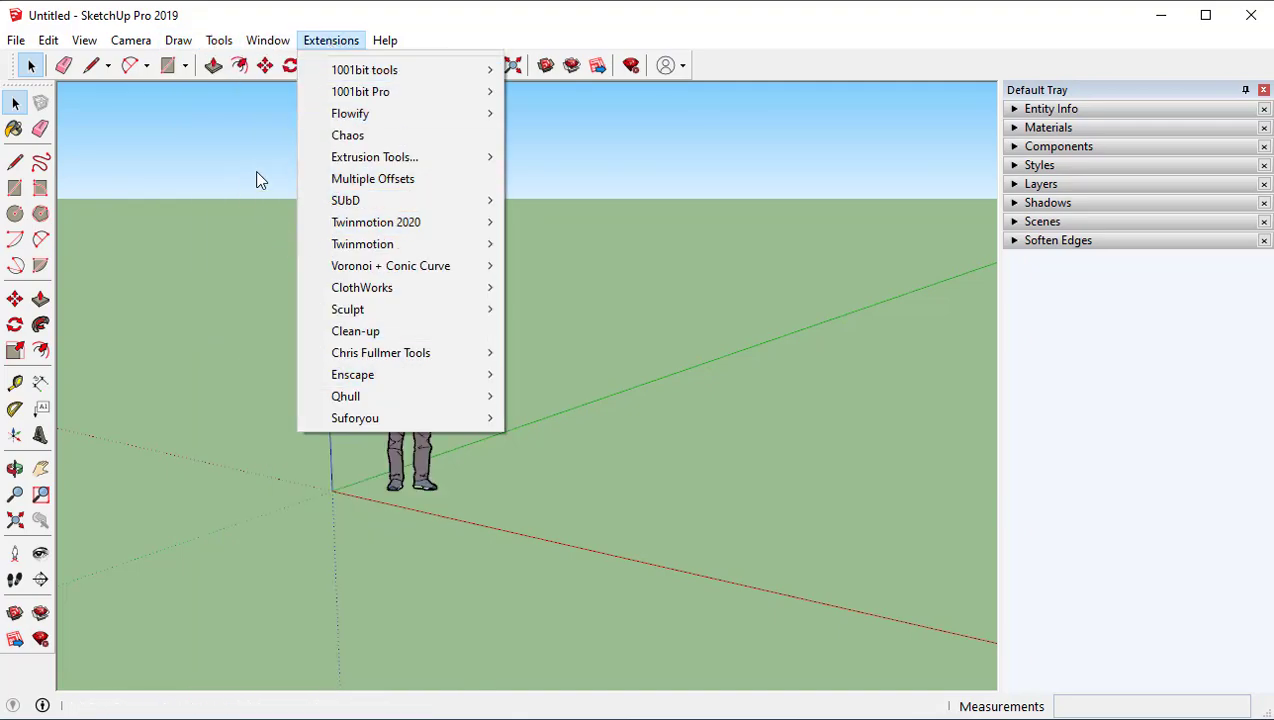
mouse_move(401, 246)
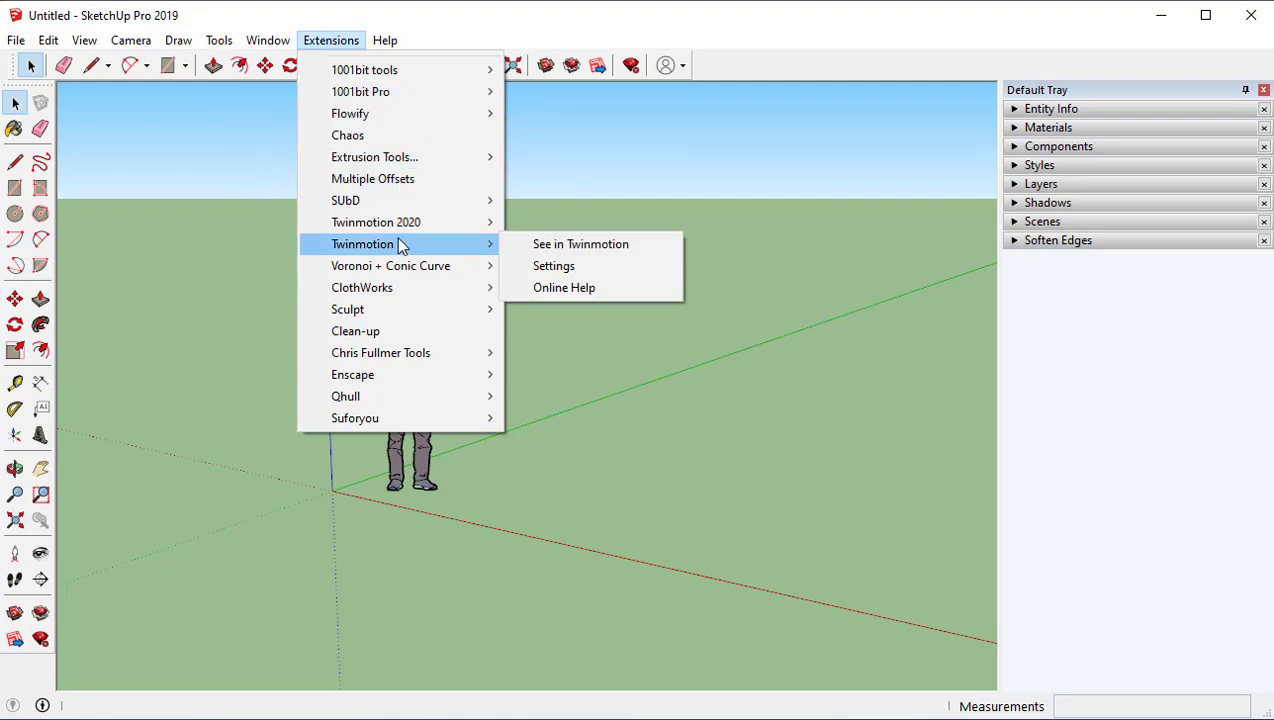
click(600, 366)
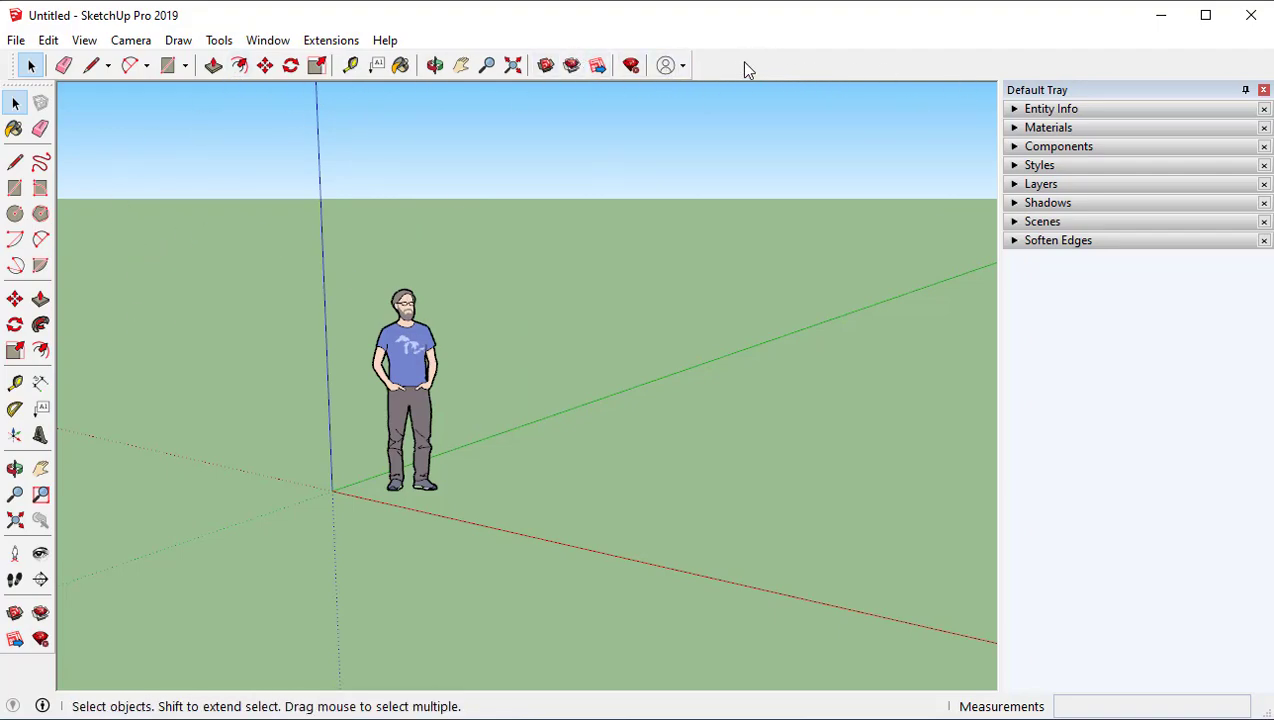
Step: Display the JHS PowerBar plugin toolbar in the workspace
right_click(705, 73)
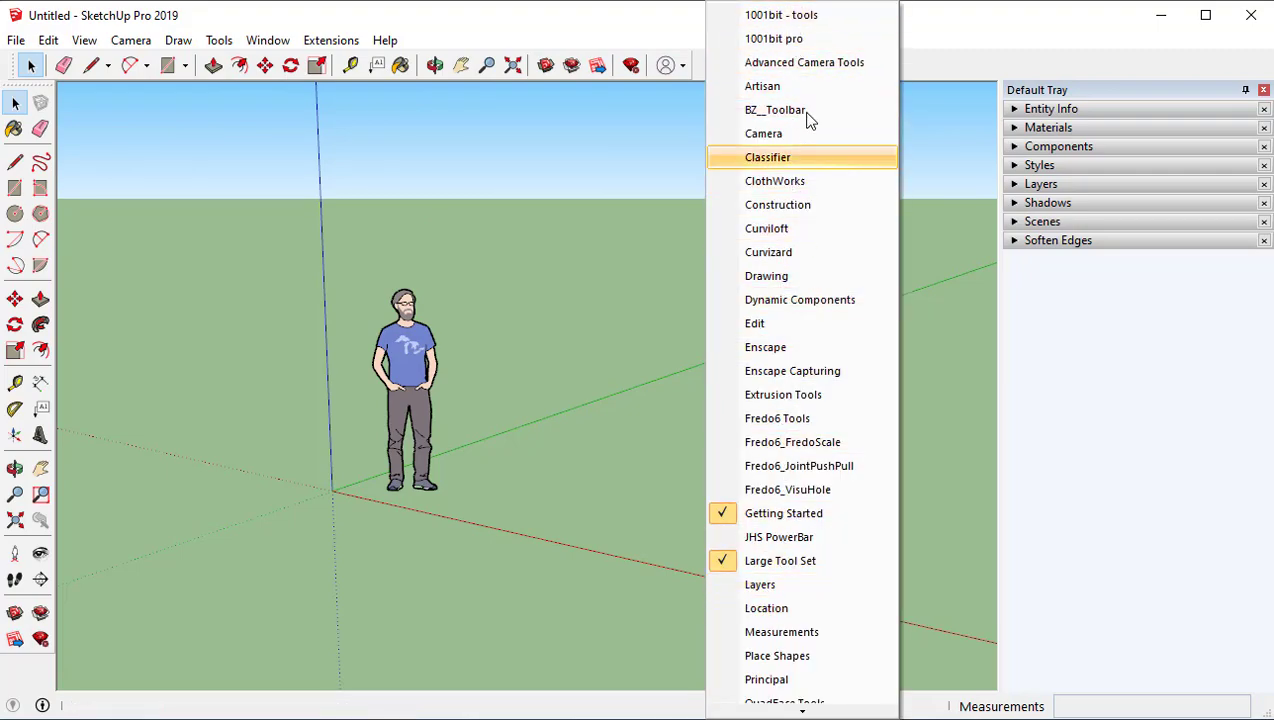
click(779, 537)
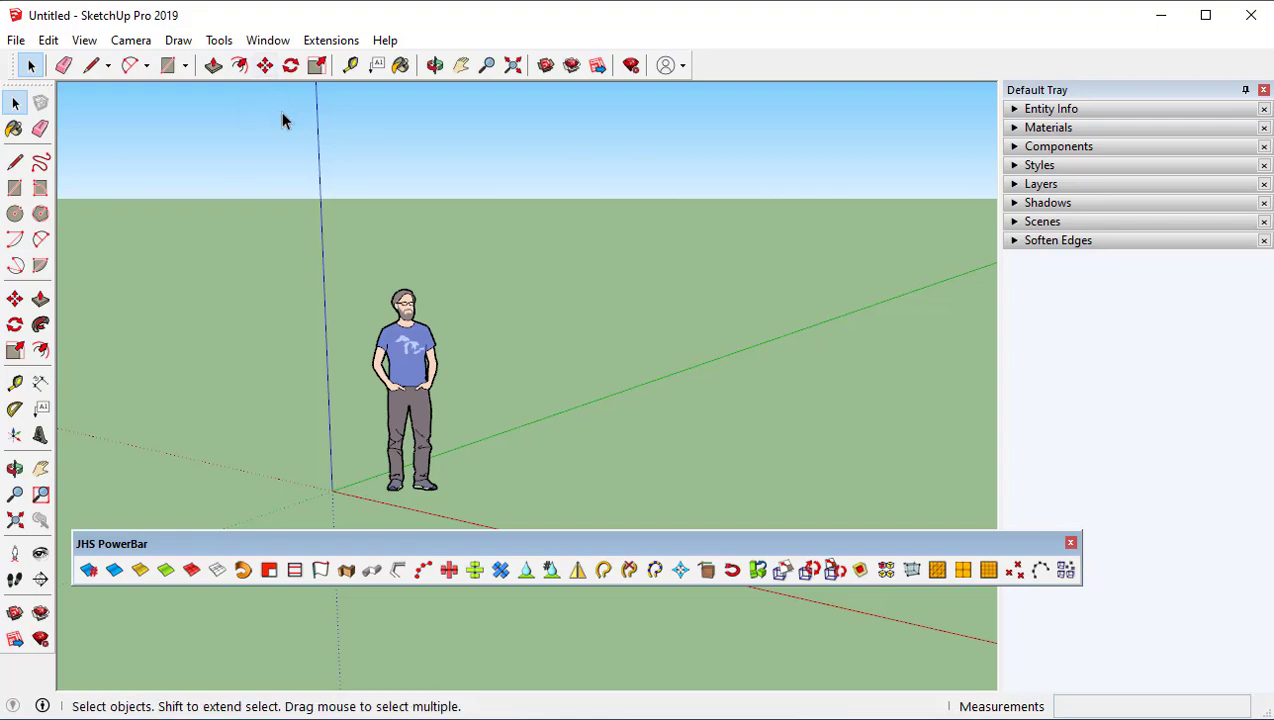
Step: Enable large tool buttons in the Workspace preferences and apply the change
click(272, 42)
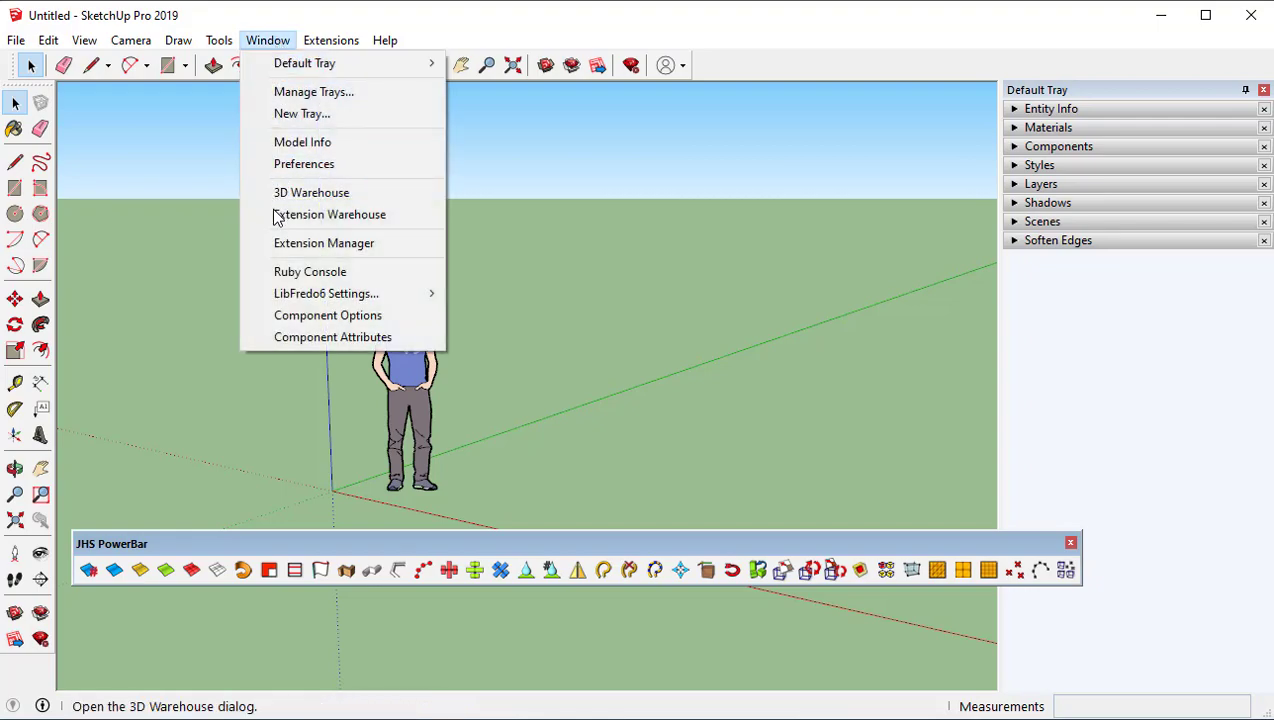
click(310, 166)
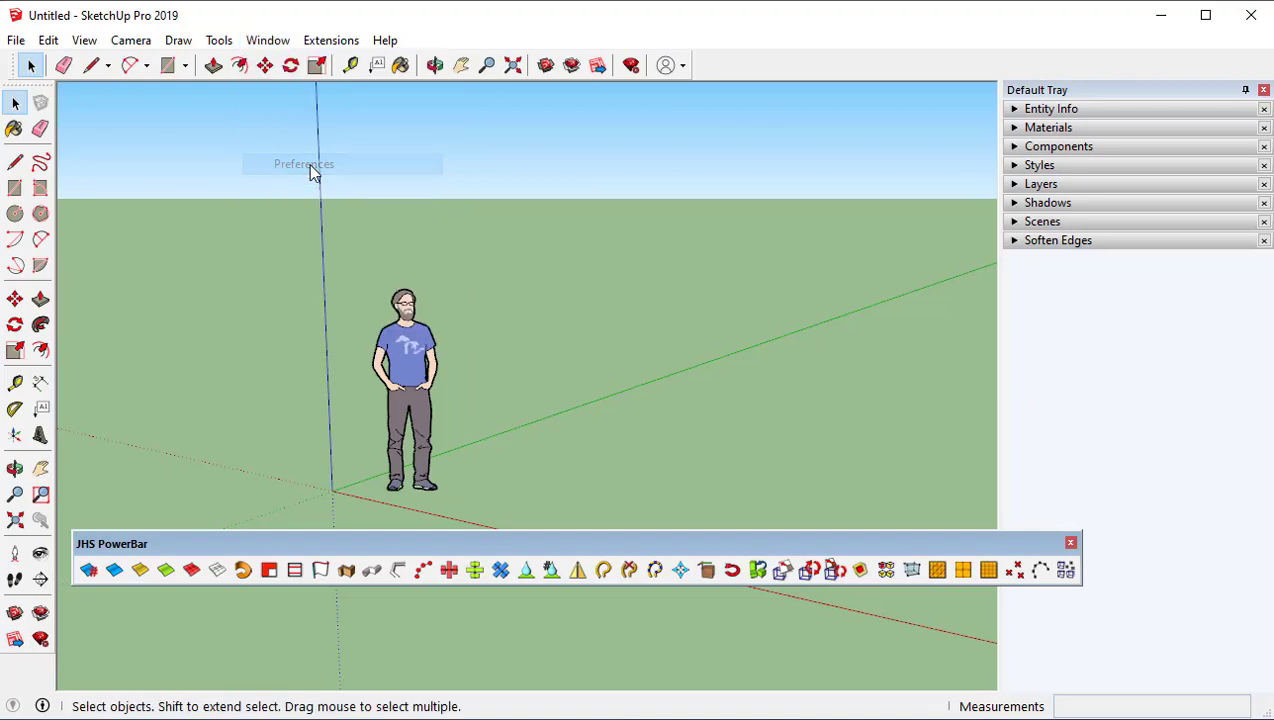
drag(559, 188, 573, 104)
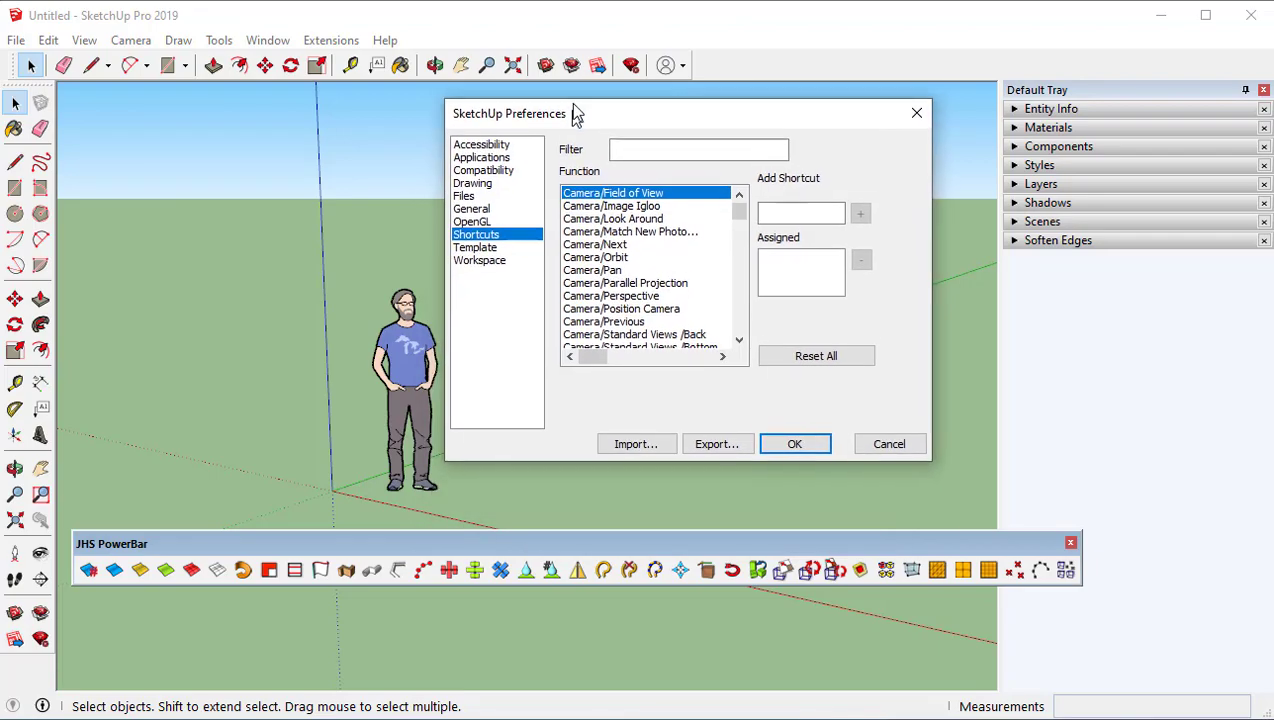
click(486, 253)
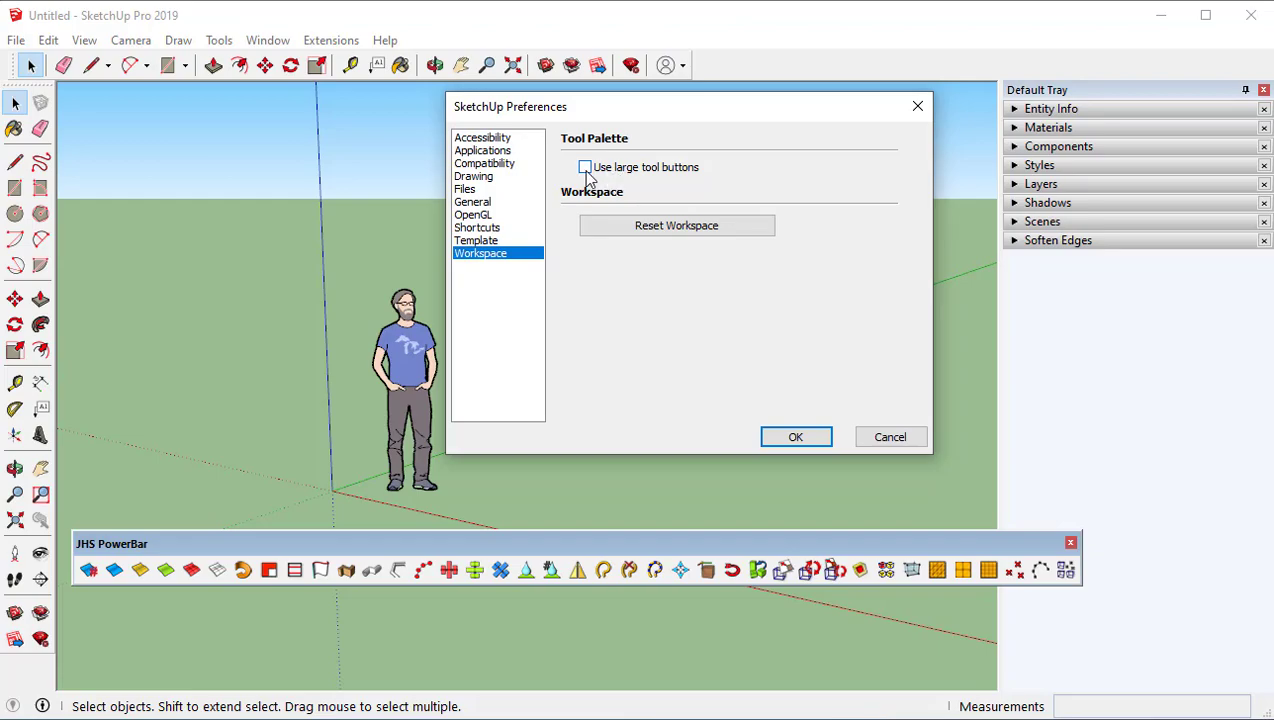
click(808, 438)
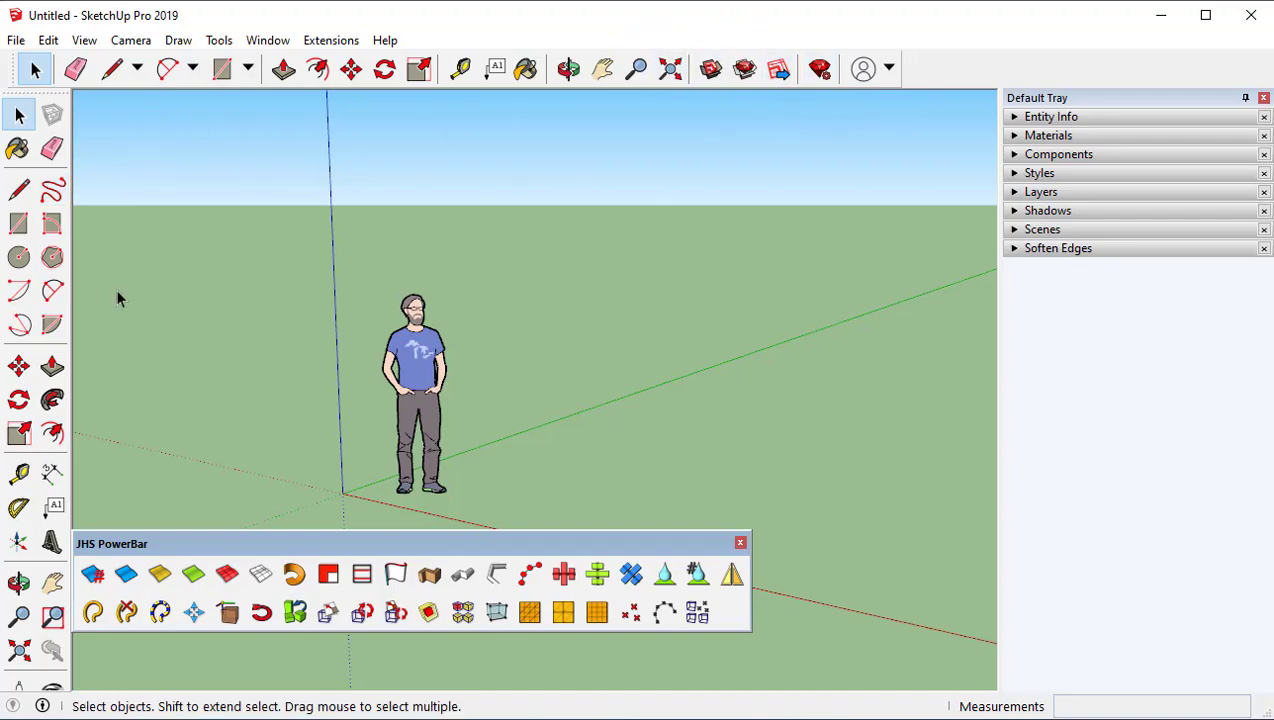
Step: Turn off large tool buttons in the Workspace preferences and apply the change
right_click(930, 76)
click(331, 40)
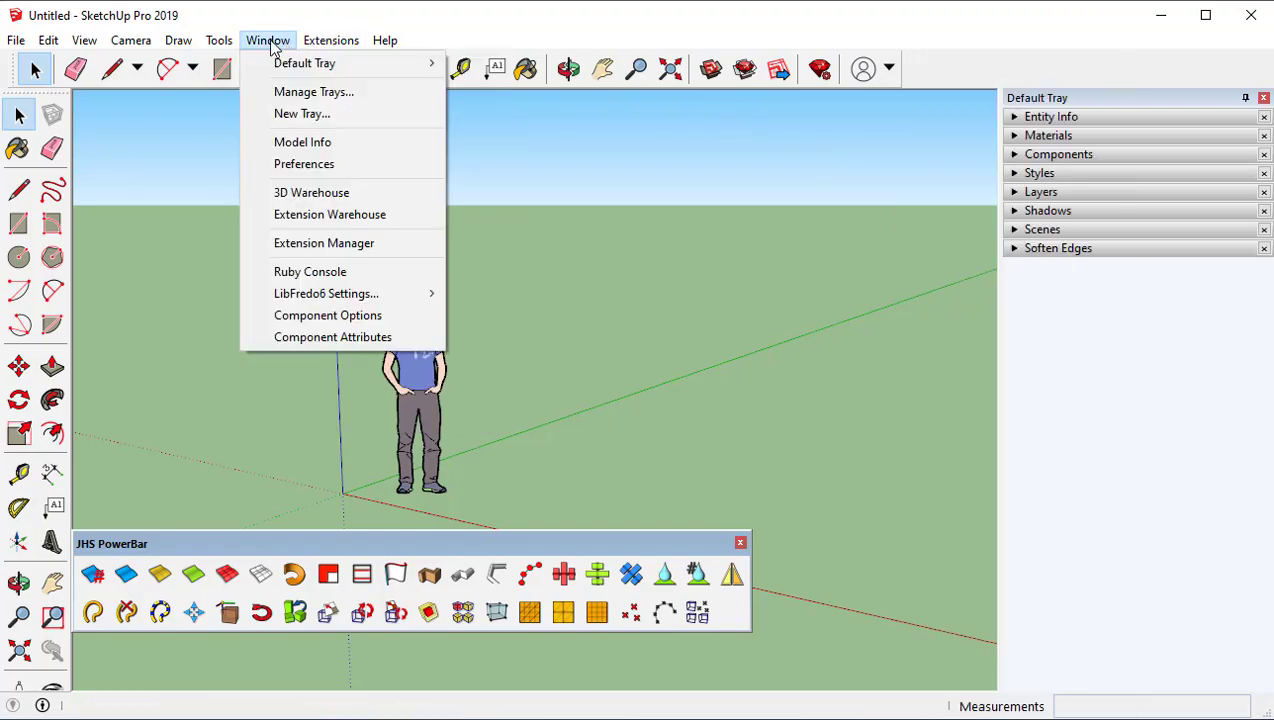
click(308, 164)
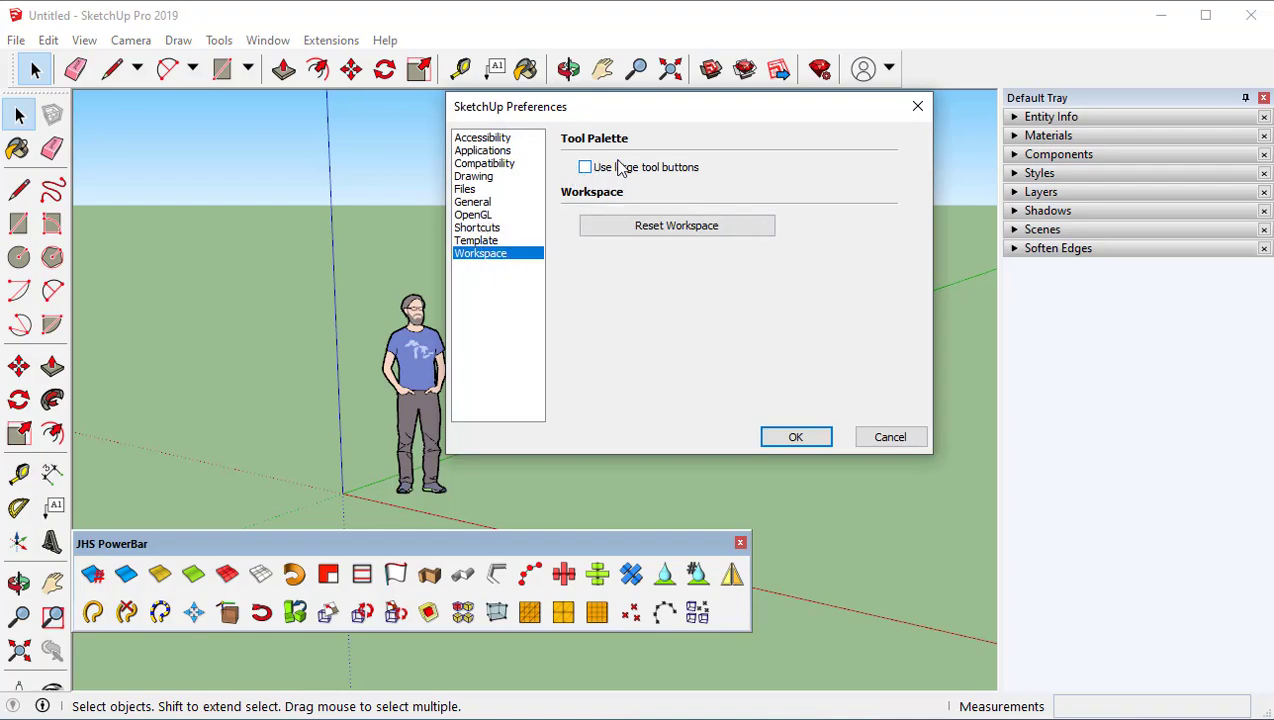
click(796, 437)
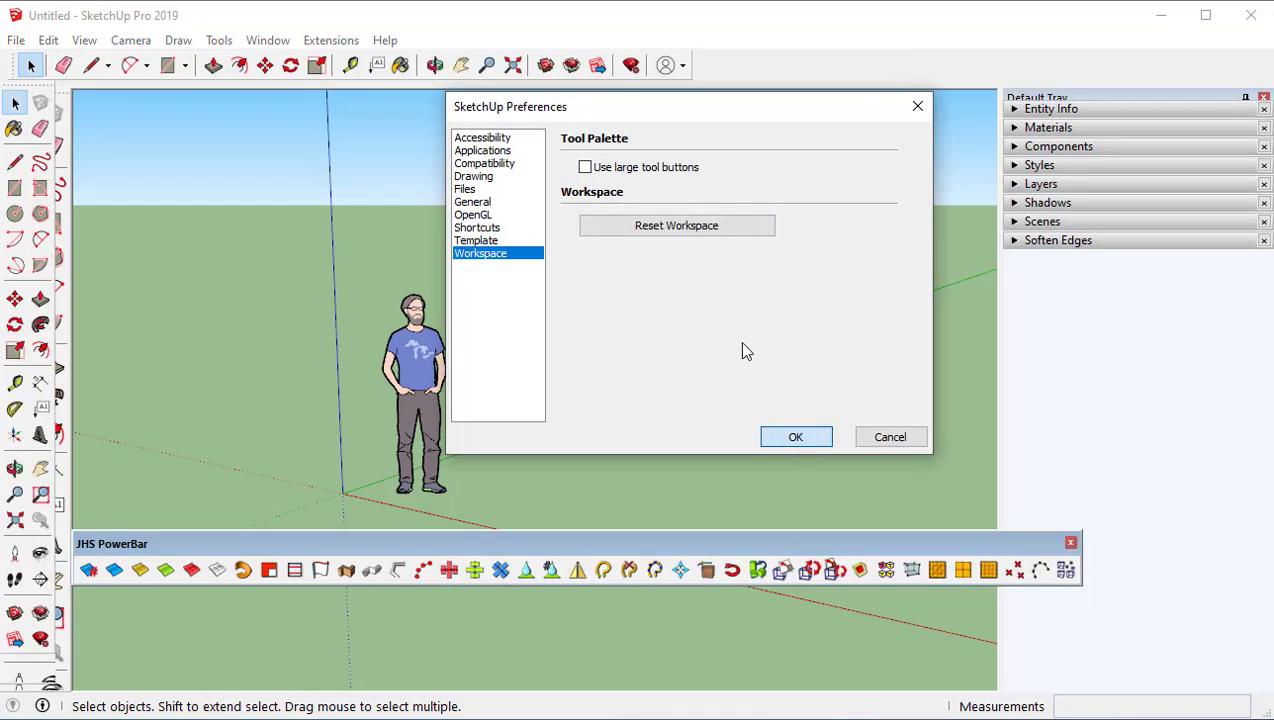
Step: Reposition the floating JHS PowerBar toolbar over the model and remove it from the workspace
drag(211, 540, 278, 458)
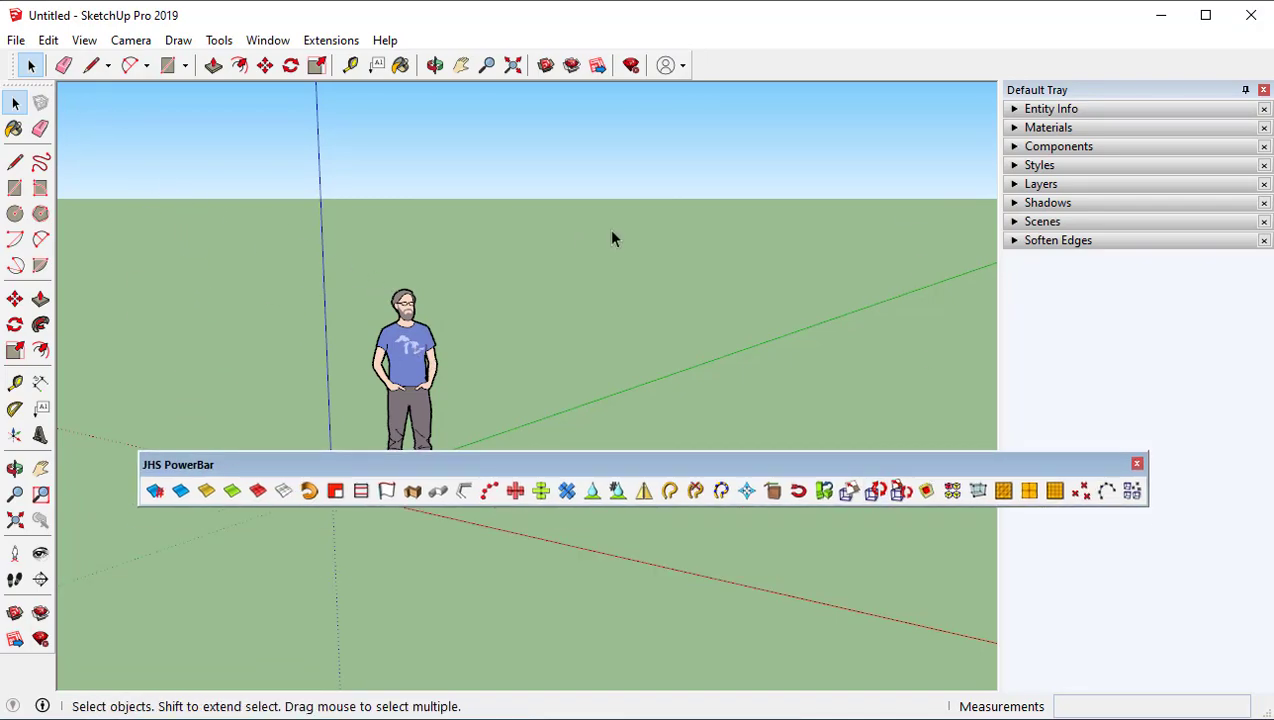
mouse_move(1003, 354)
mouse_down()
mouse_move(847, 358)
mouse_move(1192, 363)
mouse_move(1160, 390)
mouse_up()
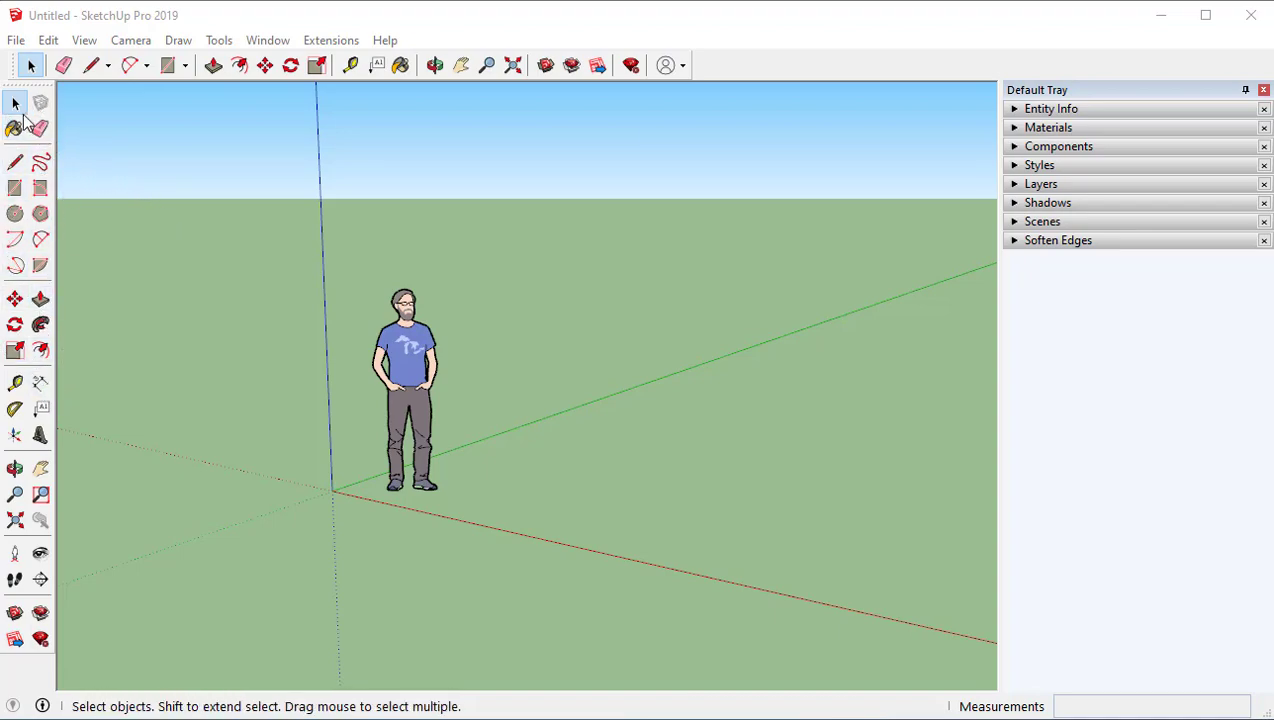
Step: Select the standing figure, open its component for editing and exit it again
drag(512, 435, 418, 290)
middle_drag(490, 460, 517, 385)
double_click(403, 362)
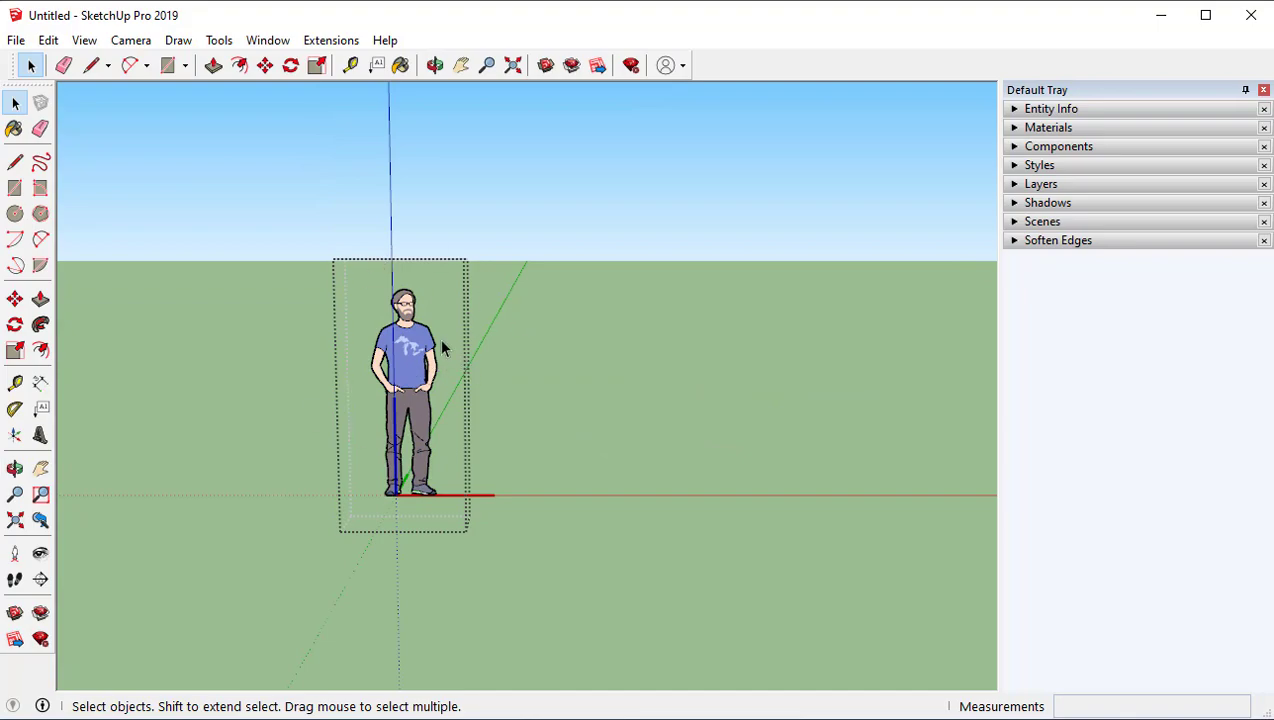
click(135, 163)
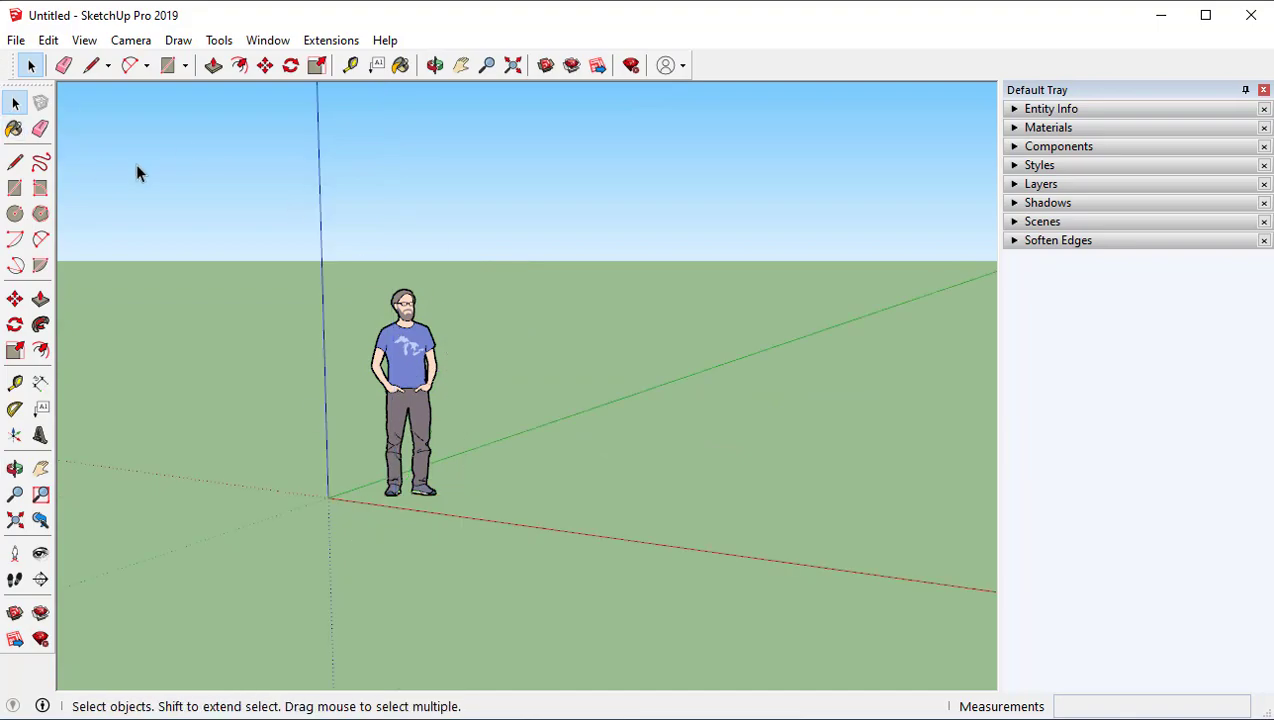
Step: Activate the Paint Bucket tool and look through the Colors and Glass and Mirrors material collections
middle_drag(361, 418, 120, 250)
click(14, 128)
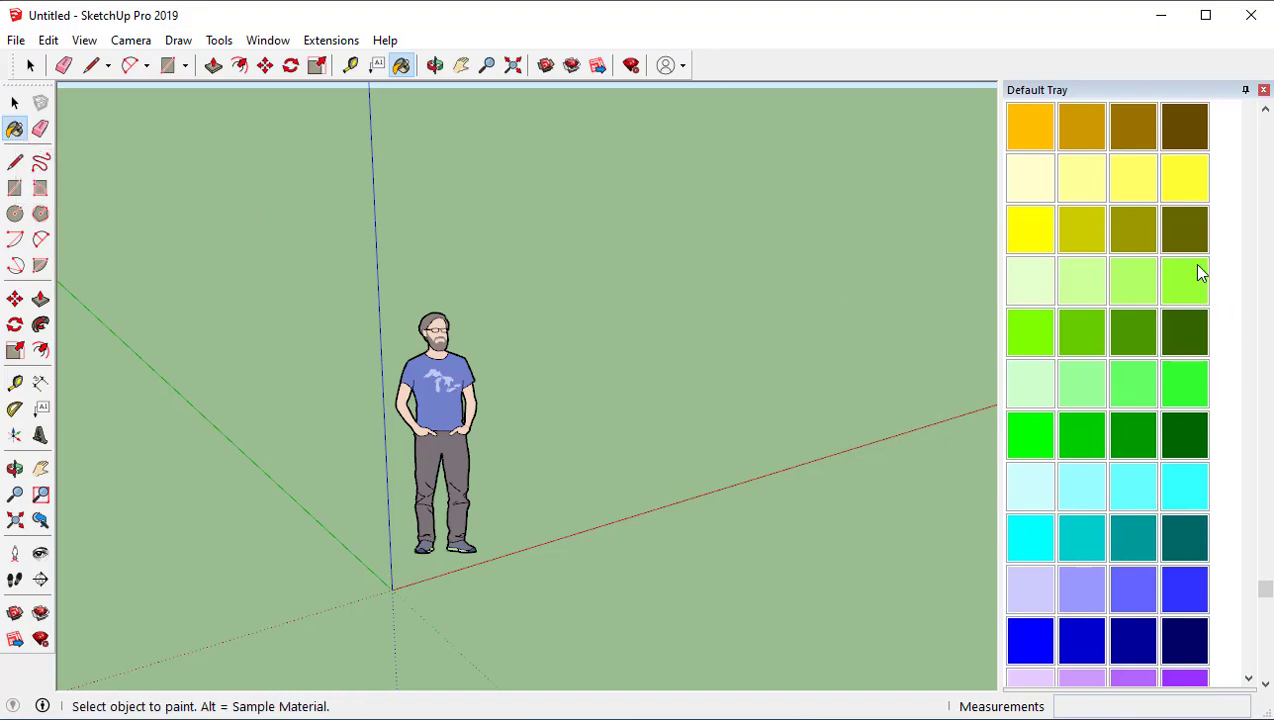
scroll(1190, 274, up, 10)
scroll(1155, 268, up, 2)
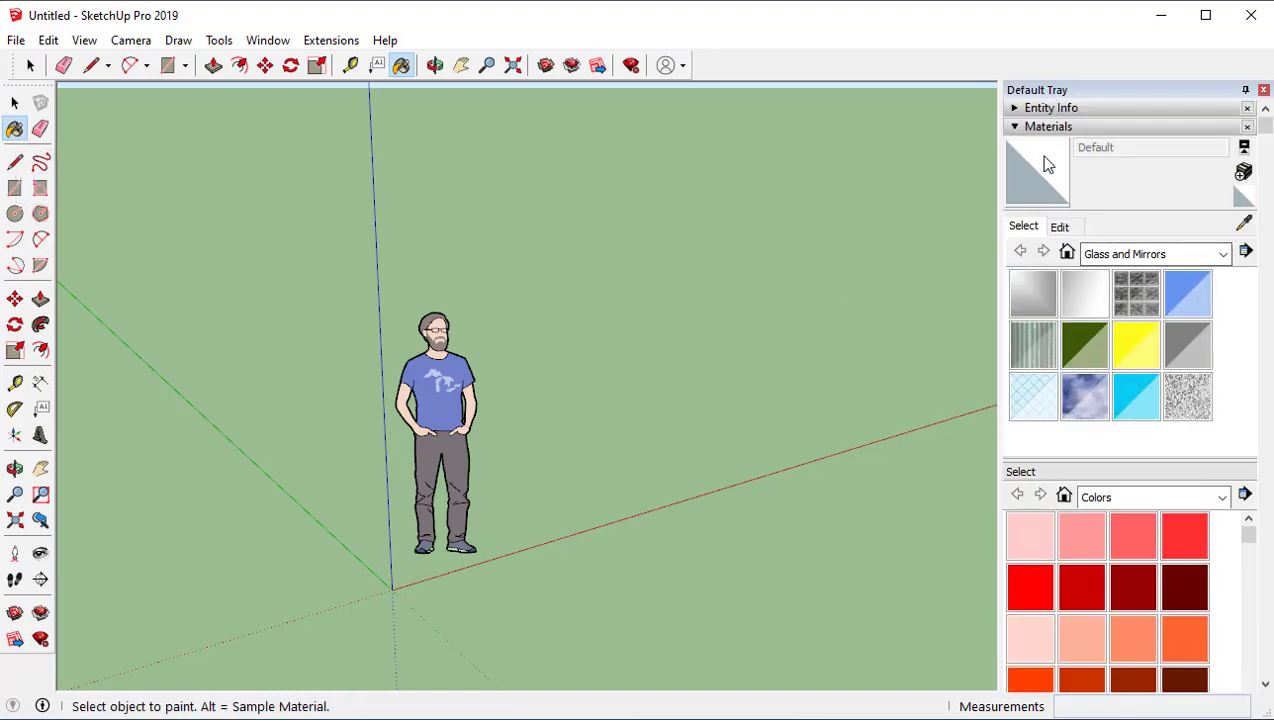
Step: Erase the standing figure from the model with the Eraser tool
click(40, 128)
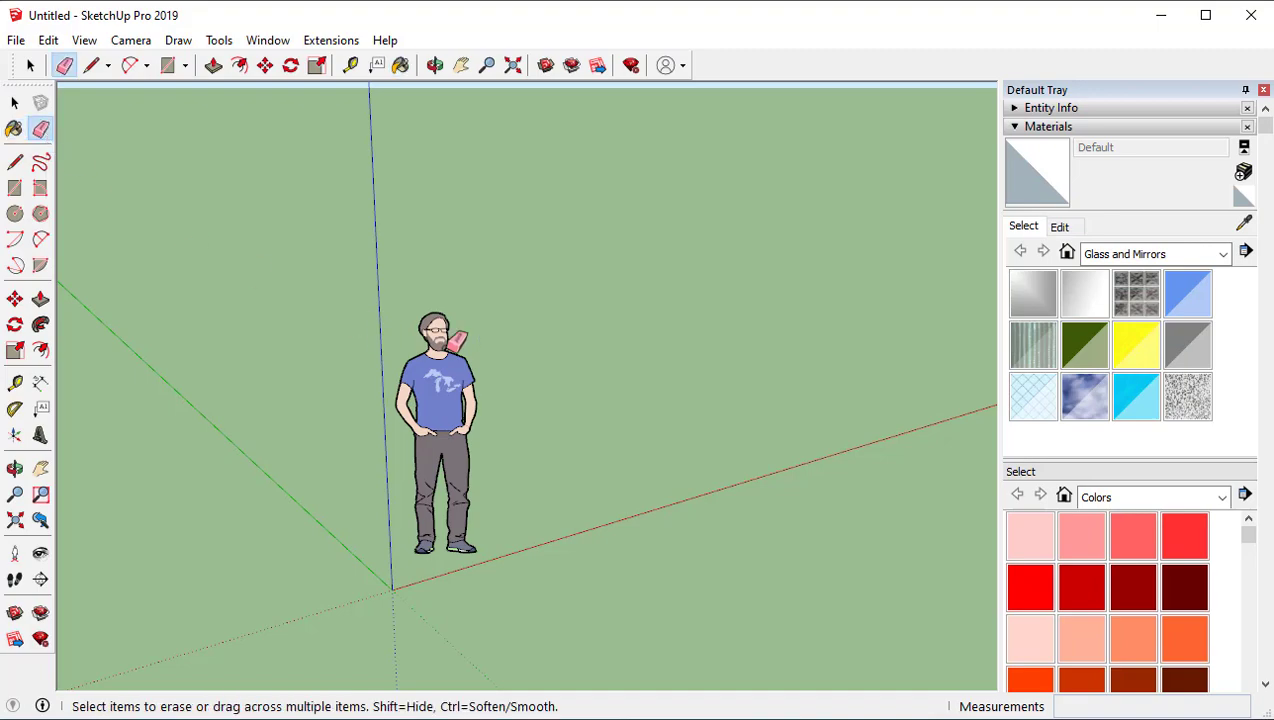
click(466, 308)
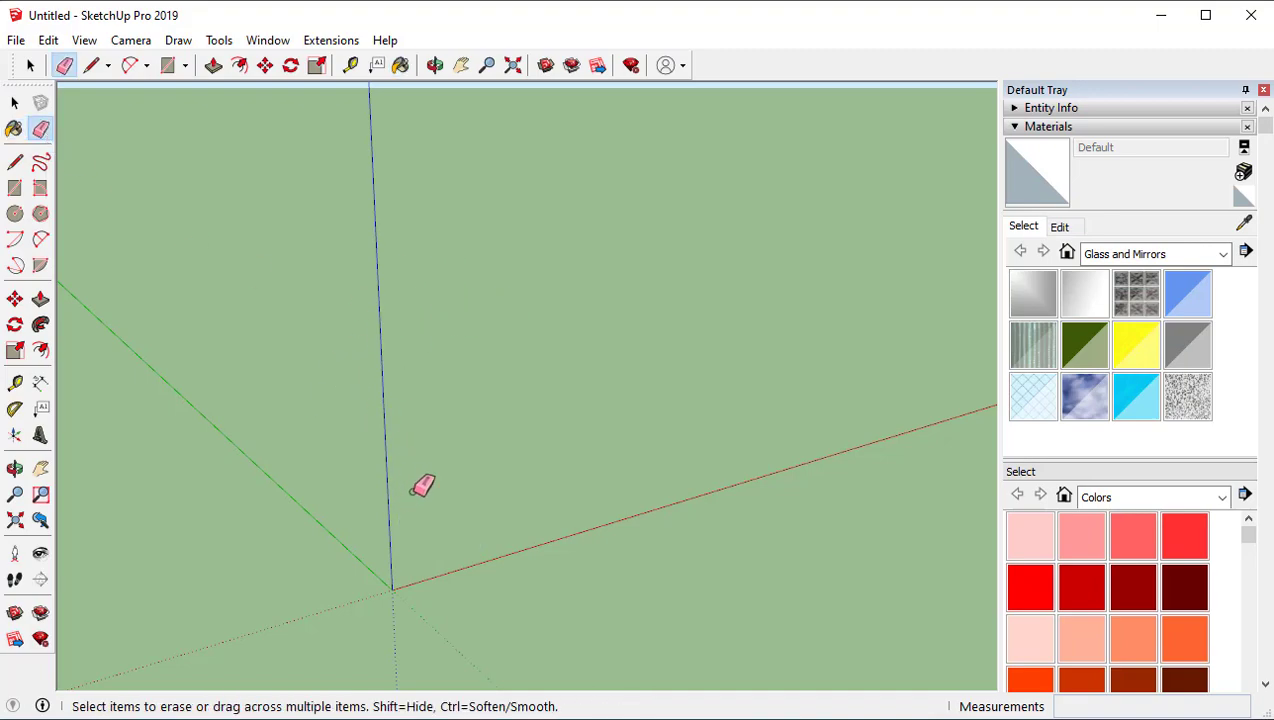
shift+middle_drag(415, 489, 599, 378)
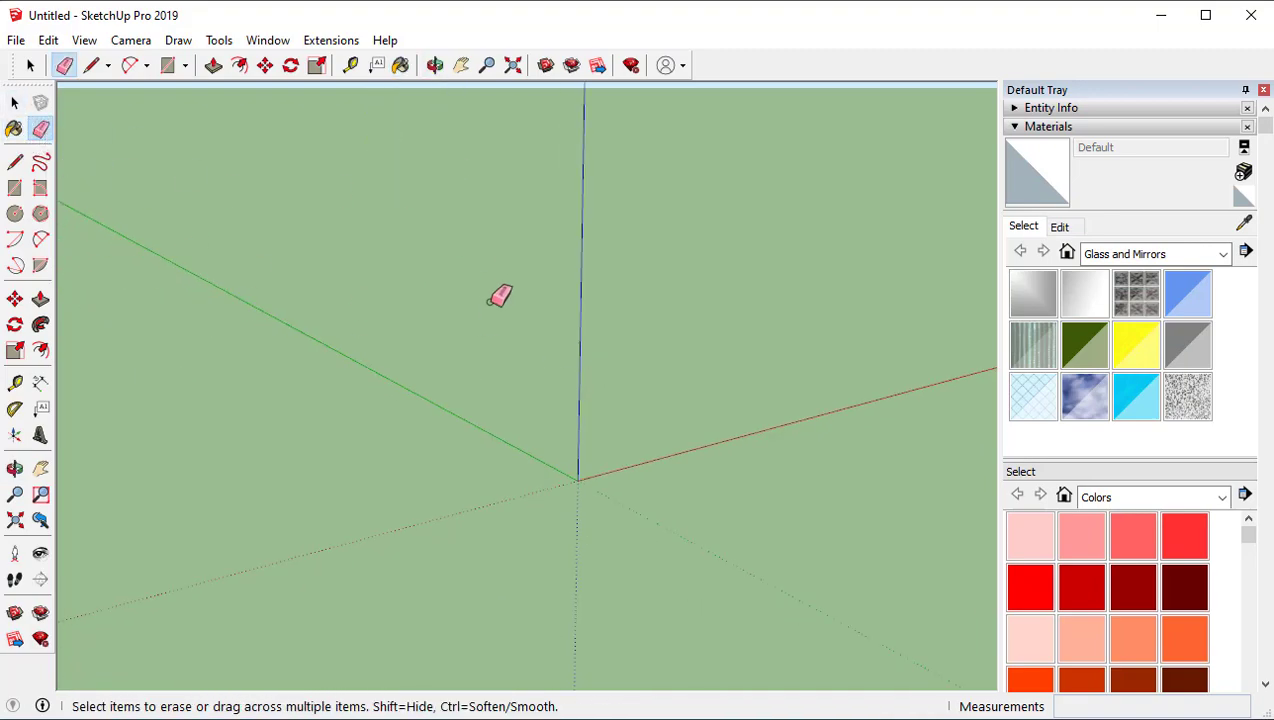
Step: Try switching between the Eraser, Select and Paint Bucket tools, finishing with Select active
key(e)
key(space)
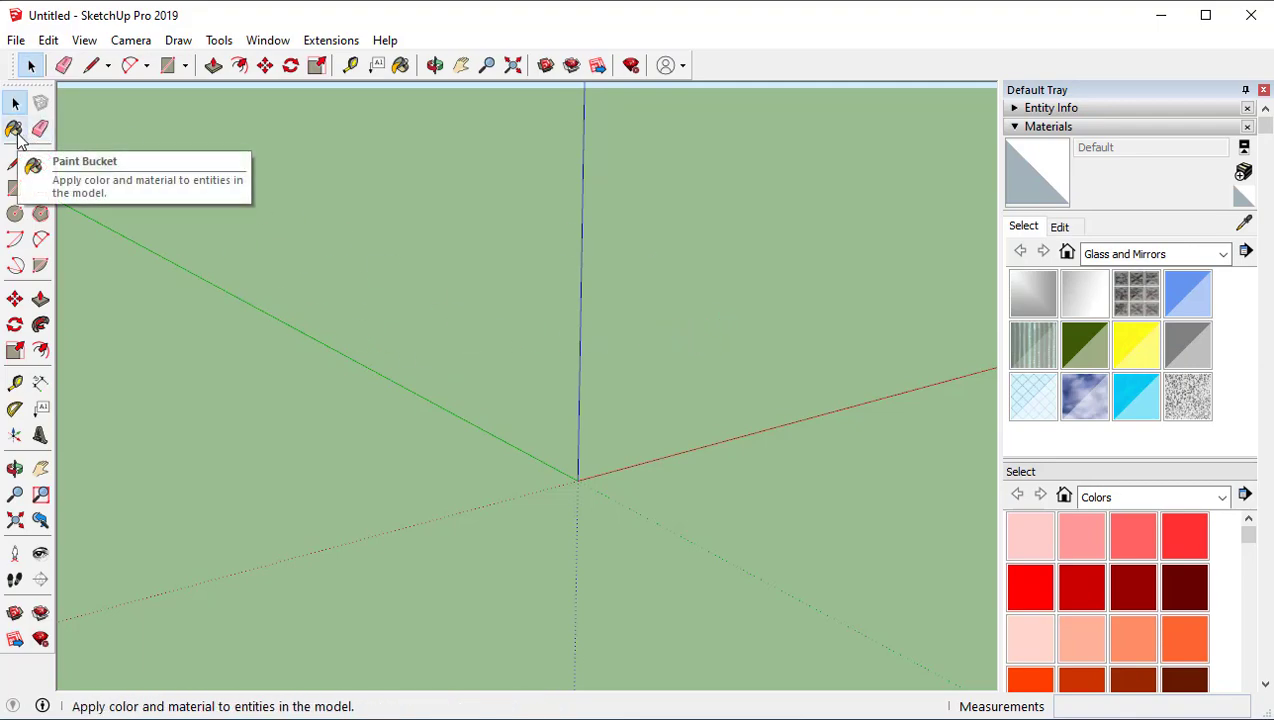
key(b)
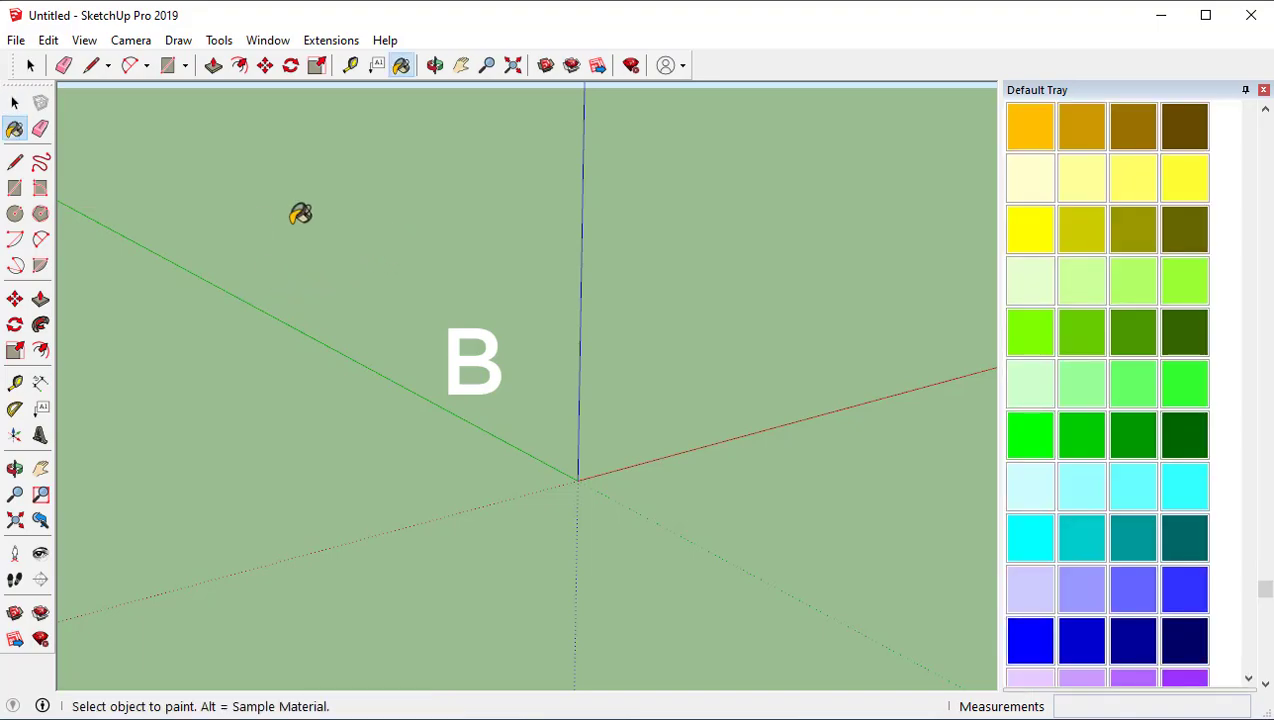
key(space)
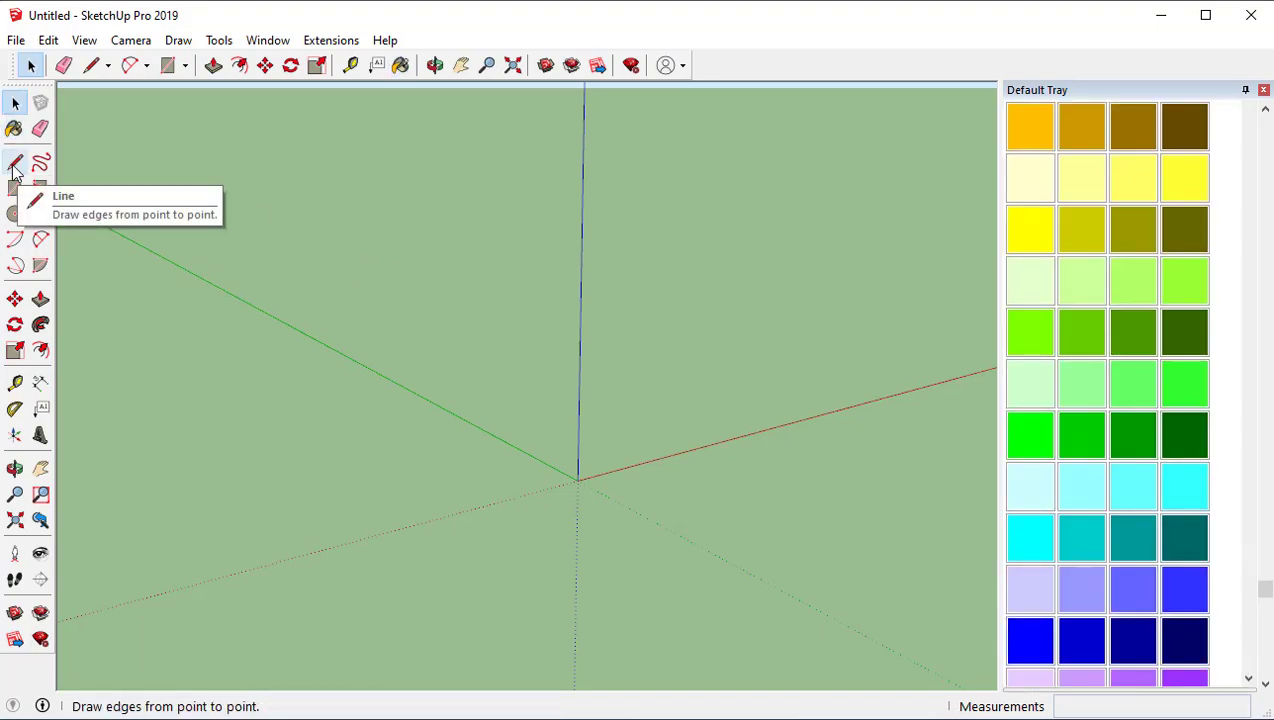
Step: Start a line on the ground near the origin and extend its preview along the red axis
key(l)
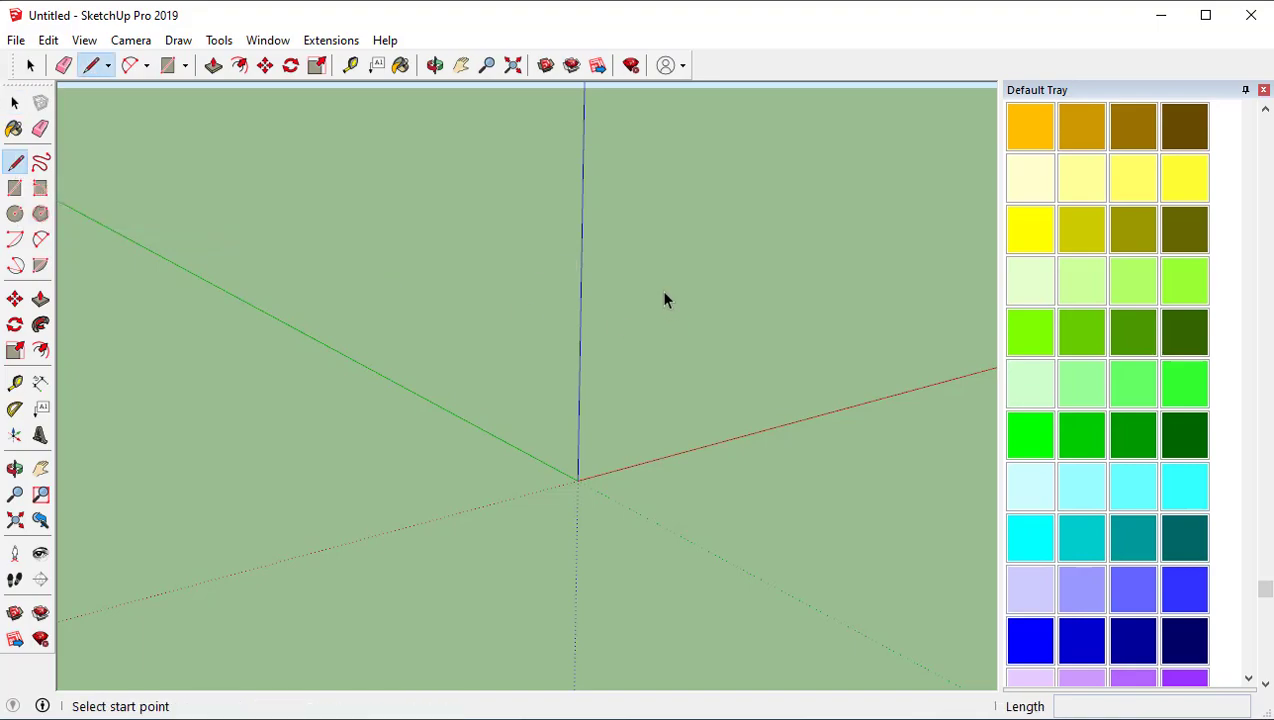
middle_drag(680, 336, 679, 222)
mouse_move(529, 442)
middle_down()
mouse_move(313, 501)
mouse_move(523, 370)
mouse_move(456, 432)
middle_up()
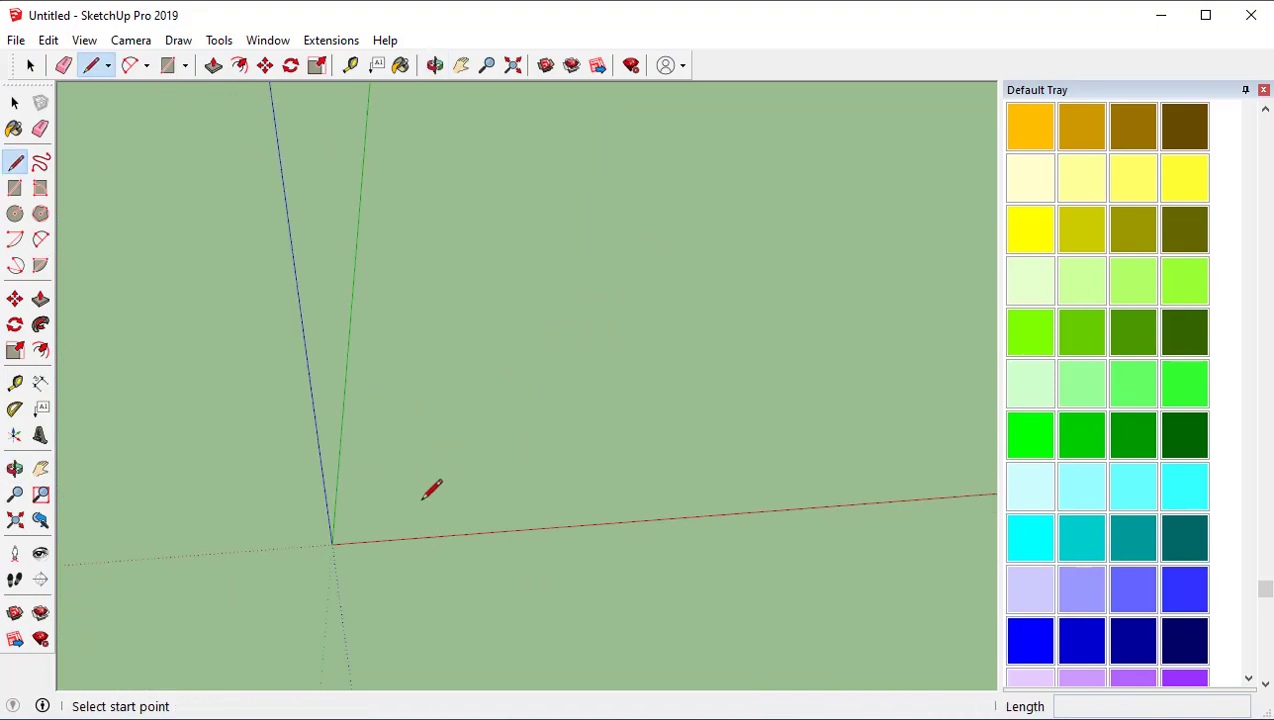
click(422, 499)
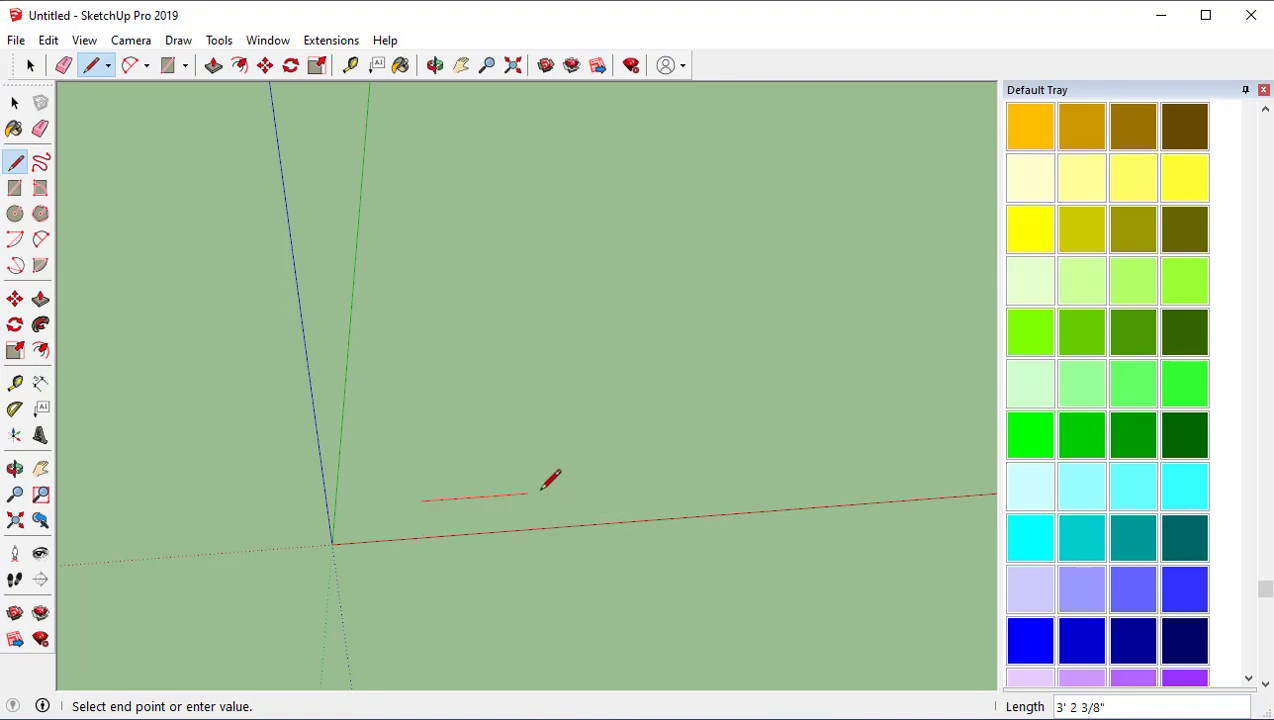
mouse_move(549, 486)
middle_down()
mouse_move(366, 401)
mouse_move(520, 465)
middle_up()
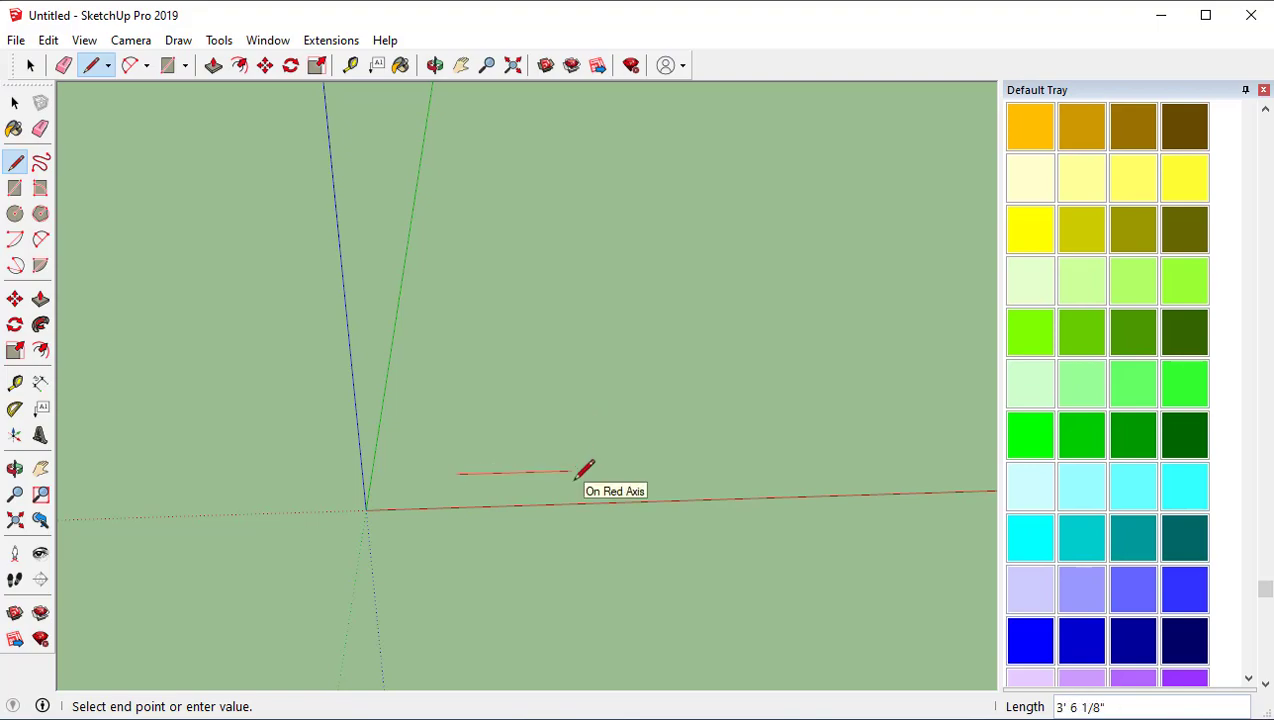
Step: Switch the line preview's axis lock between the blue, green and red axes, leaving it locked to red
key(Up)
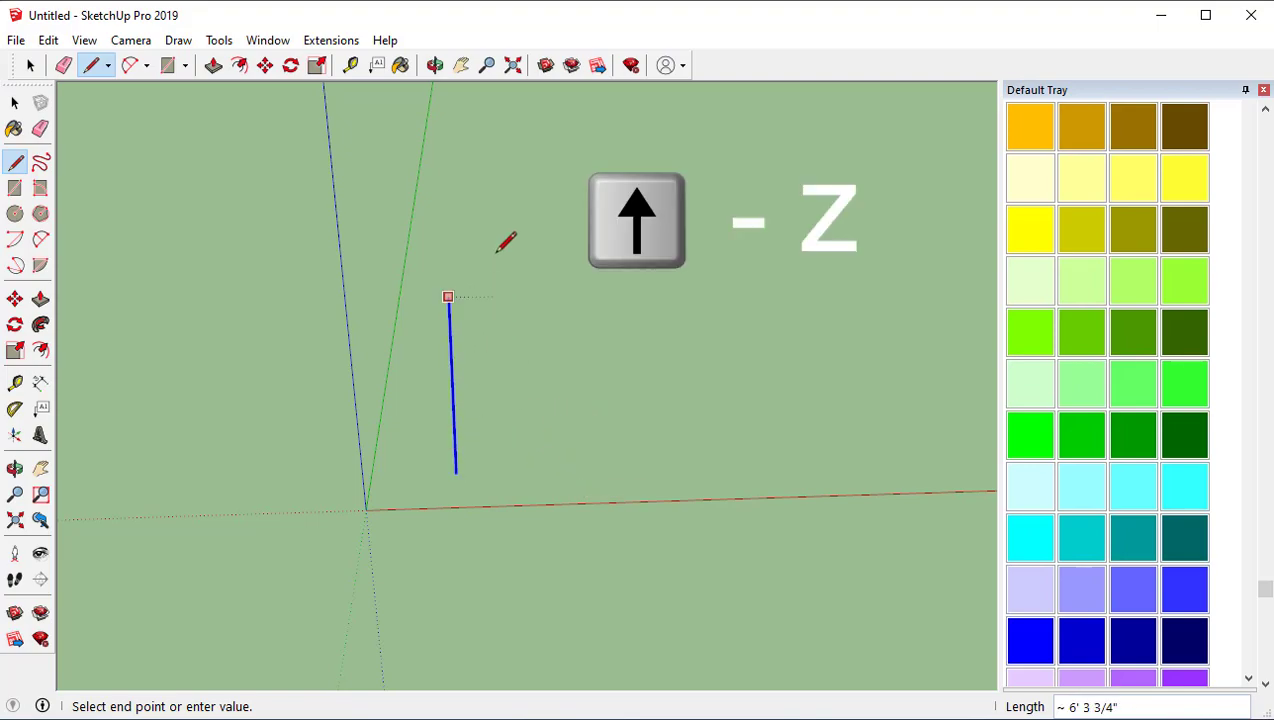
key(Left)
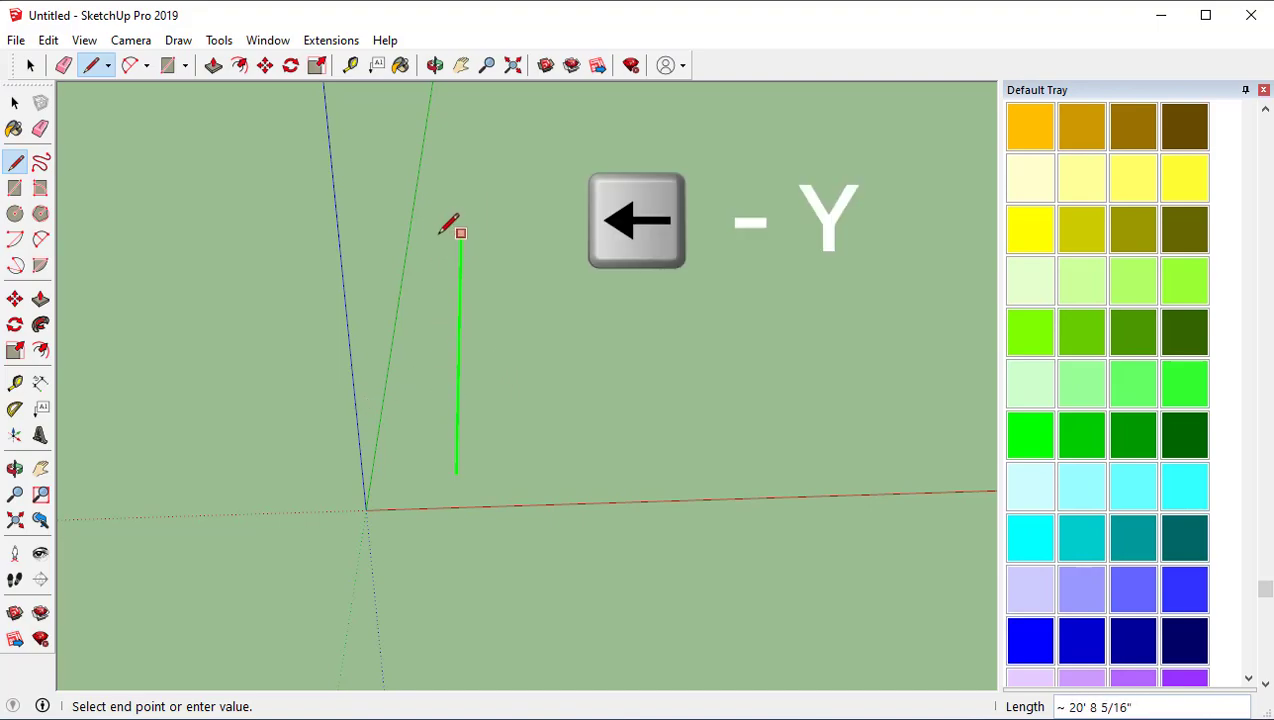
key(Right)
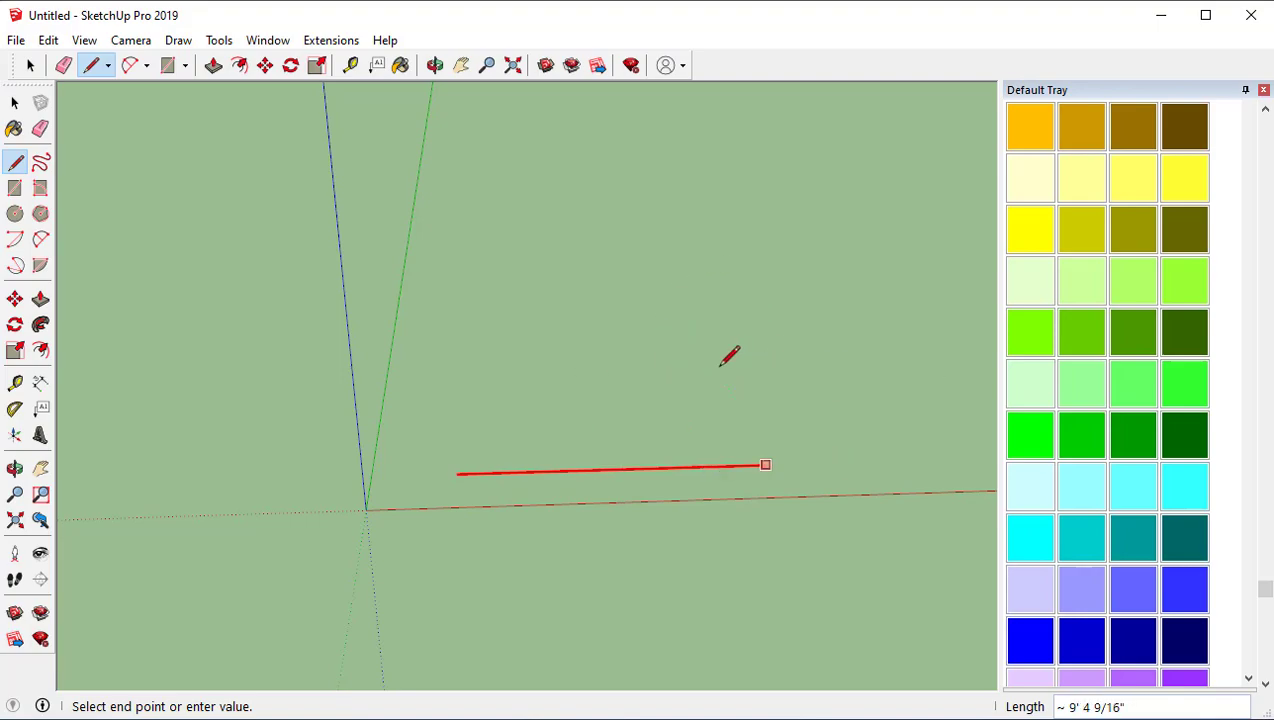
key(Left)
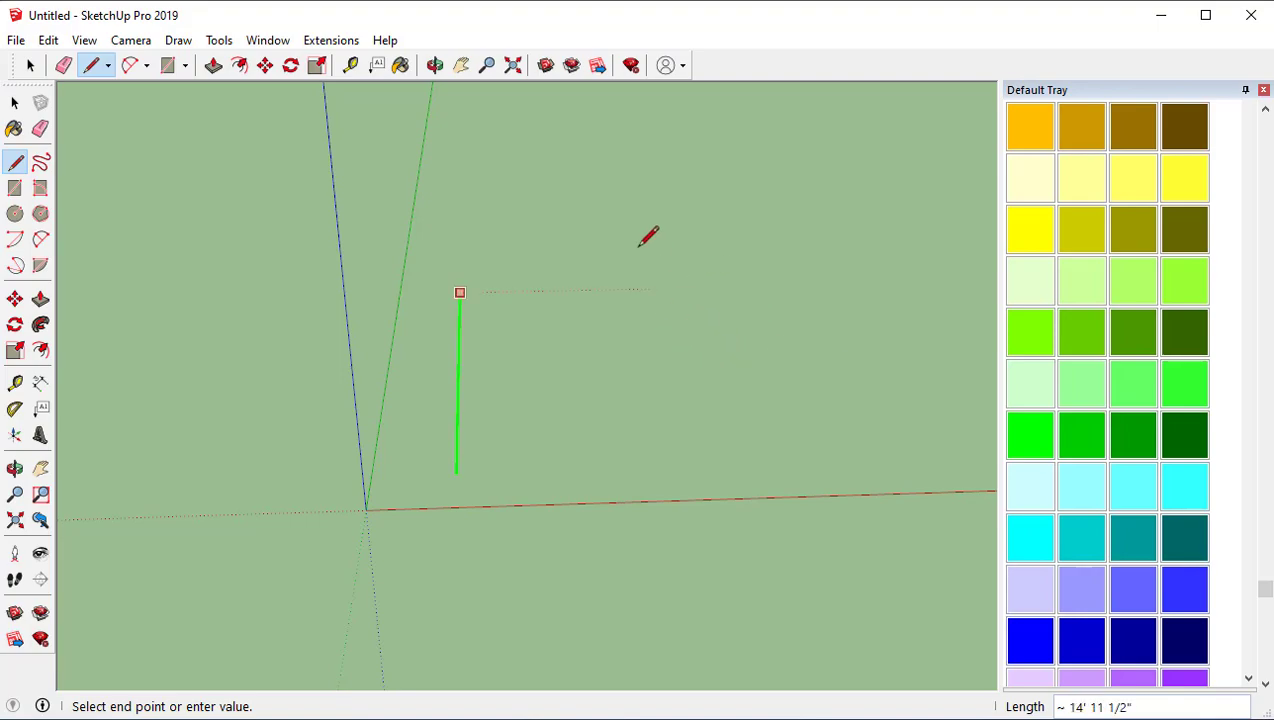
key(Up)
key(Left)
key(Right)
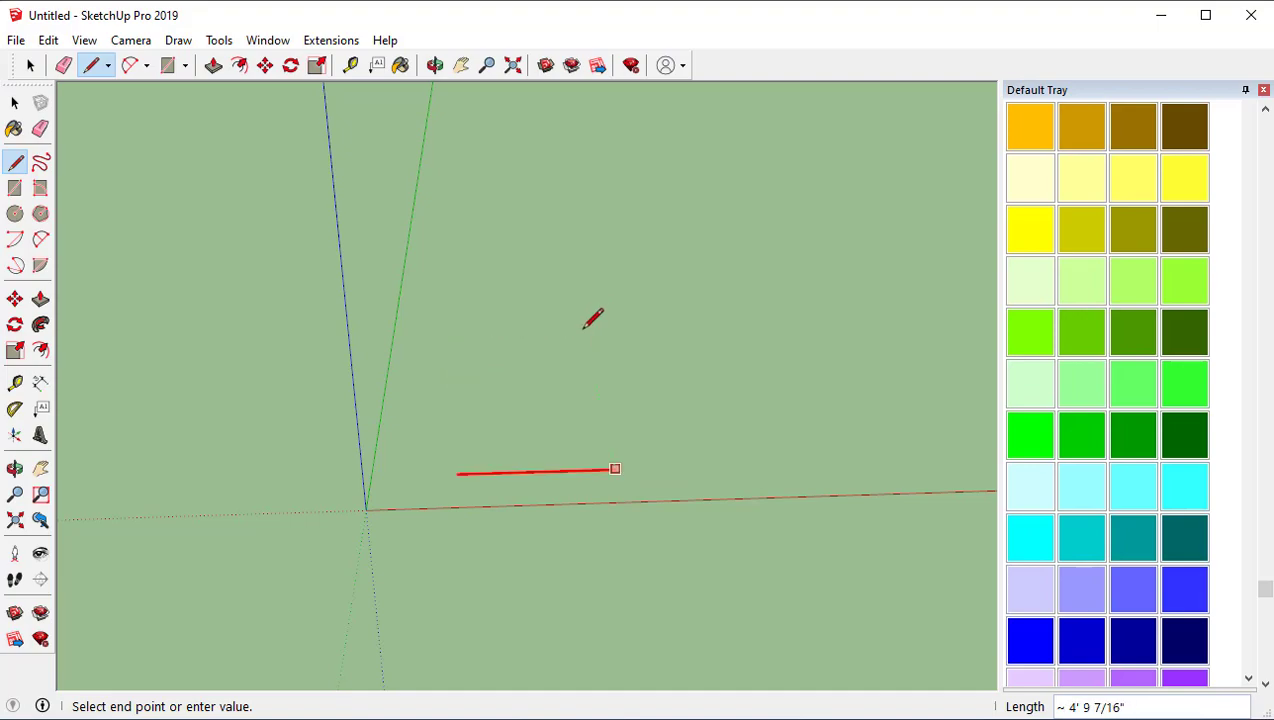
Step: Draw a closed square on the ground with 10' lines along the red and green axes
middle_drag(574, 378, 606, 302)
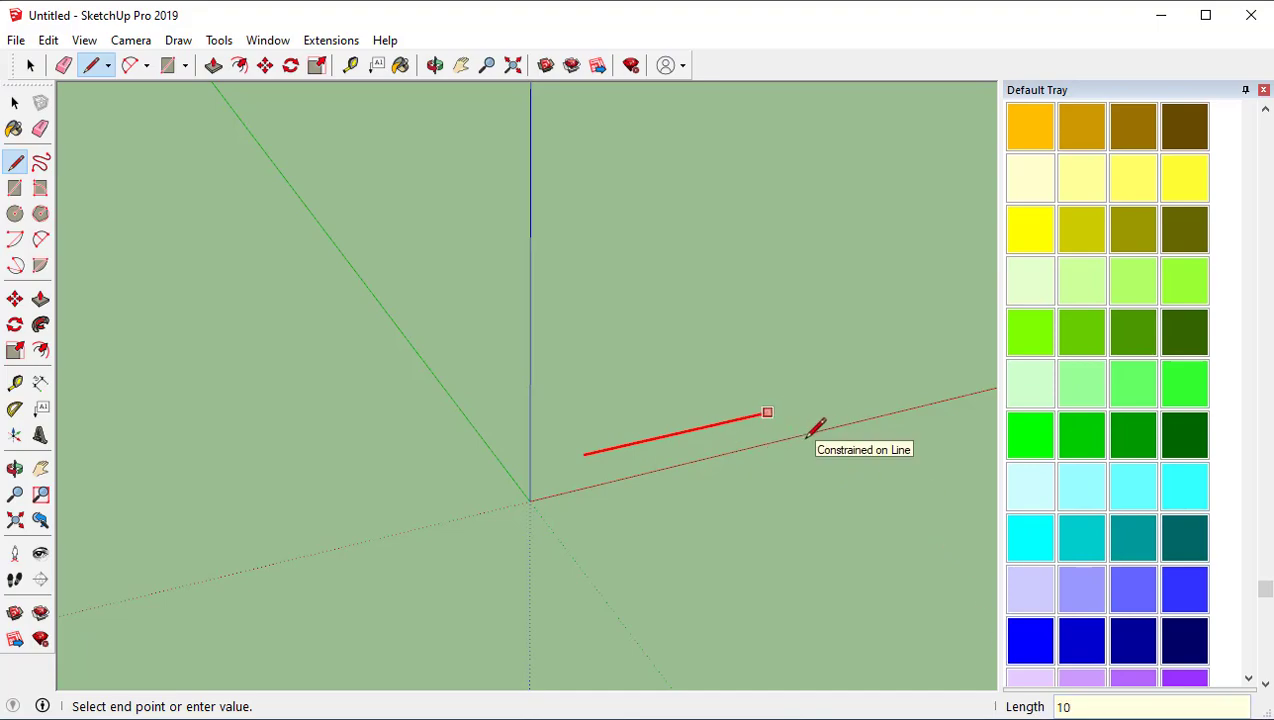
key(Return)
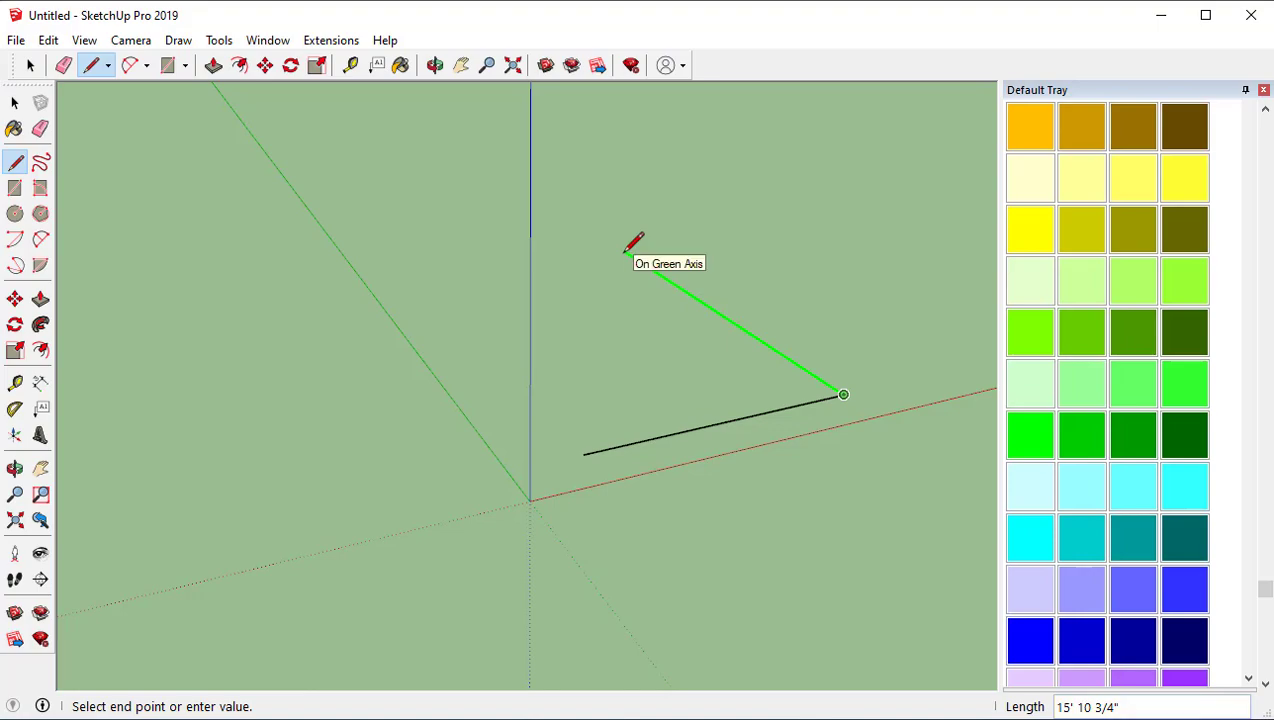
text(10')
key(Return)
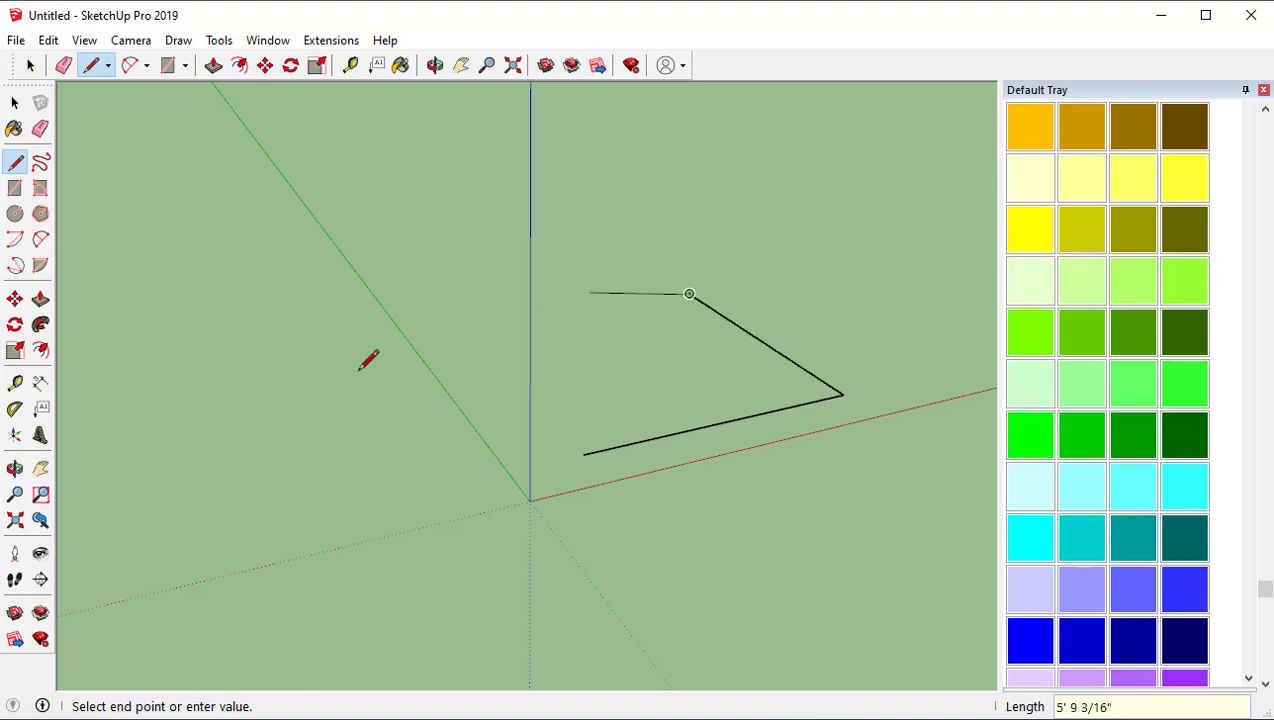
key(Right)
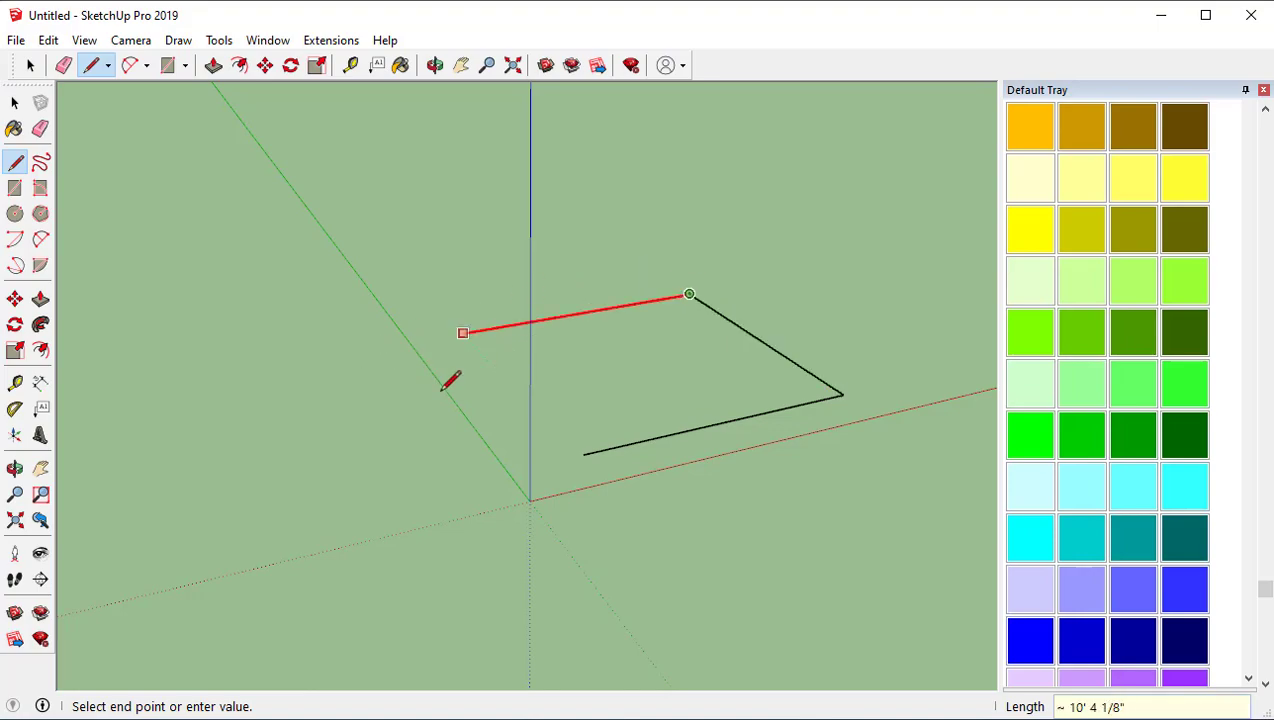
text(10')
key(Return)
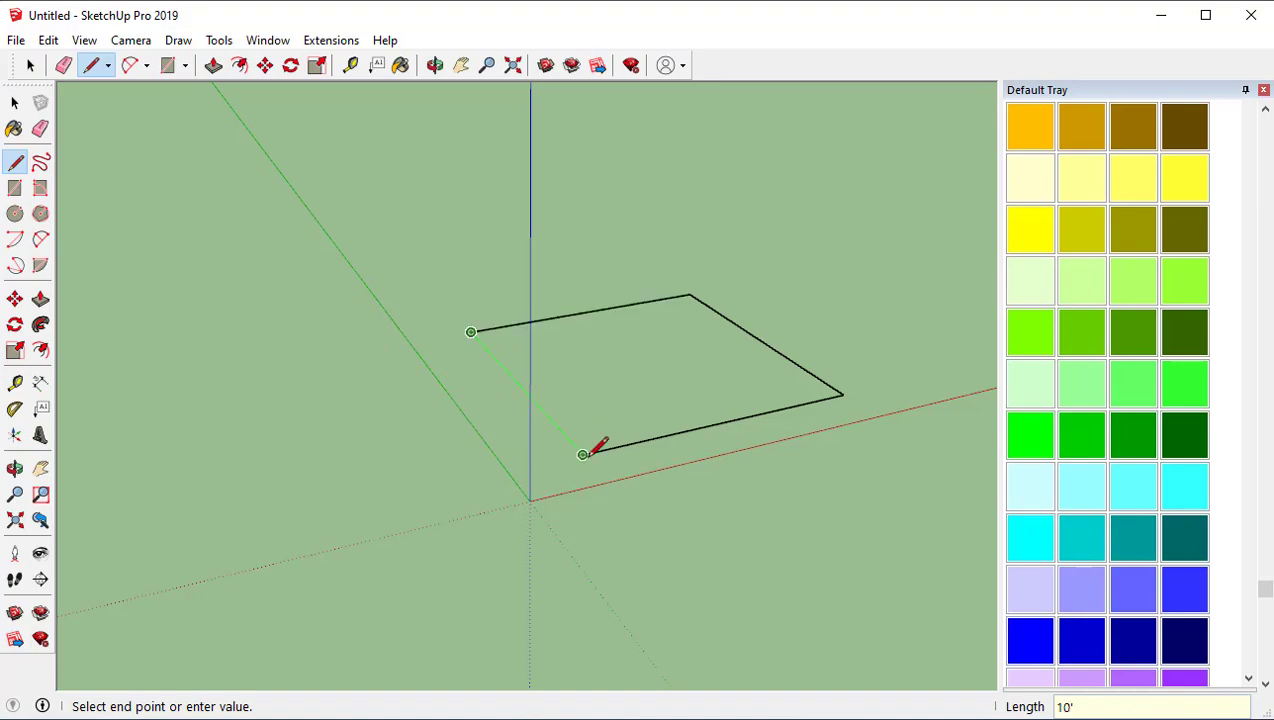
middle_drag(792, 483, 705, 341)
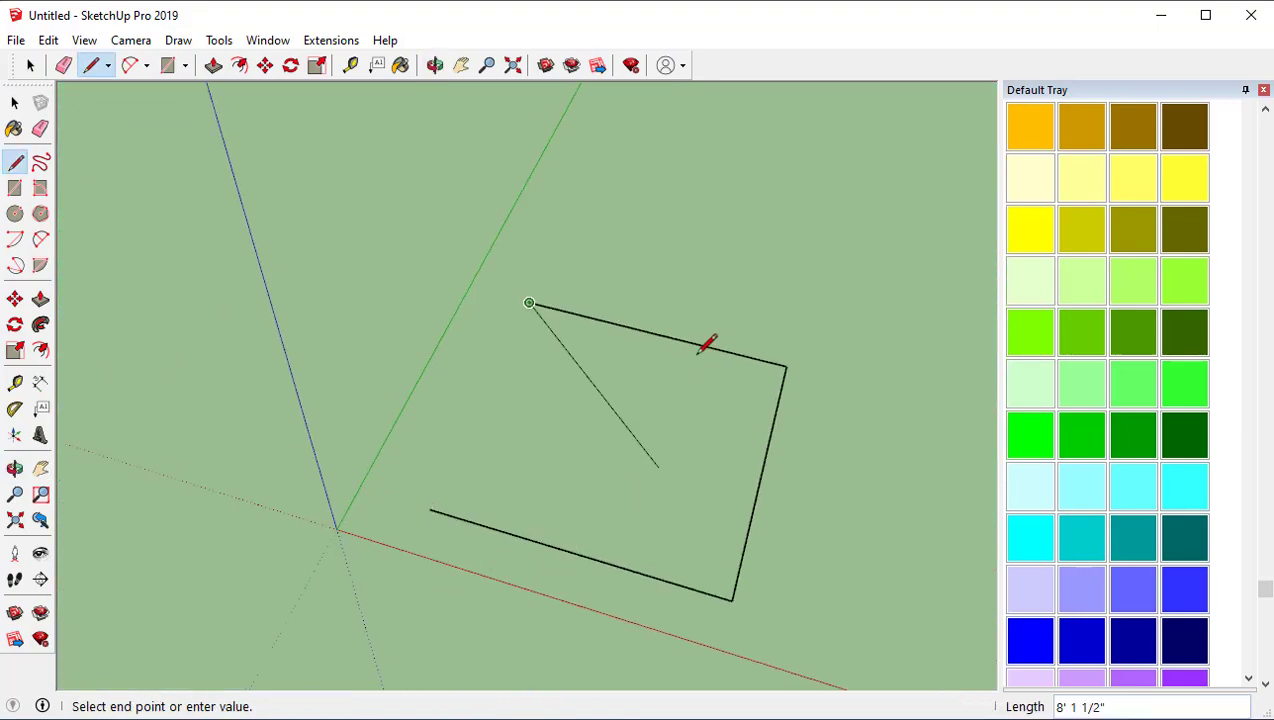
click(429, 509)
Step: Select the square's face and reverse it so the white front side faces up
mouse_move(535, 557)
middle_down()
mouse_move(586, 190)
mouse_move(677, 26)
mouse_move(741, 483)
mouse_move(577, 418)
middle_up()
key(space)
mouse_move(654, 391)
middle_down()
mouse_move(677, 549)
mouse_move(614, 404)
middle_up()
click(614, 404)
middle_drag(657, 518, 637, 402)
middle_drag(722, 590, 582, 424)
middle_drag(645, 272, 622, 414)
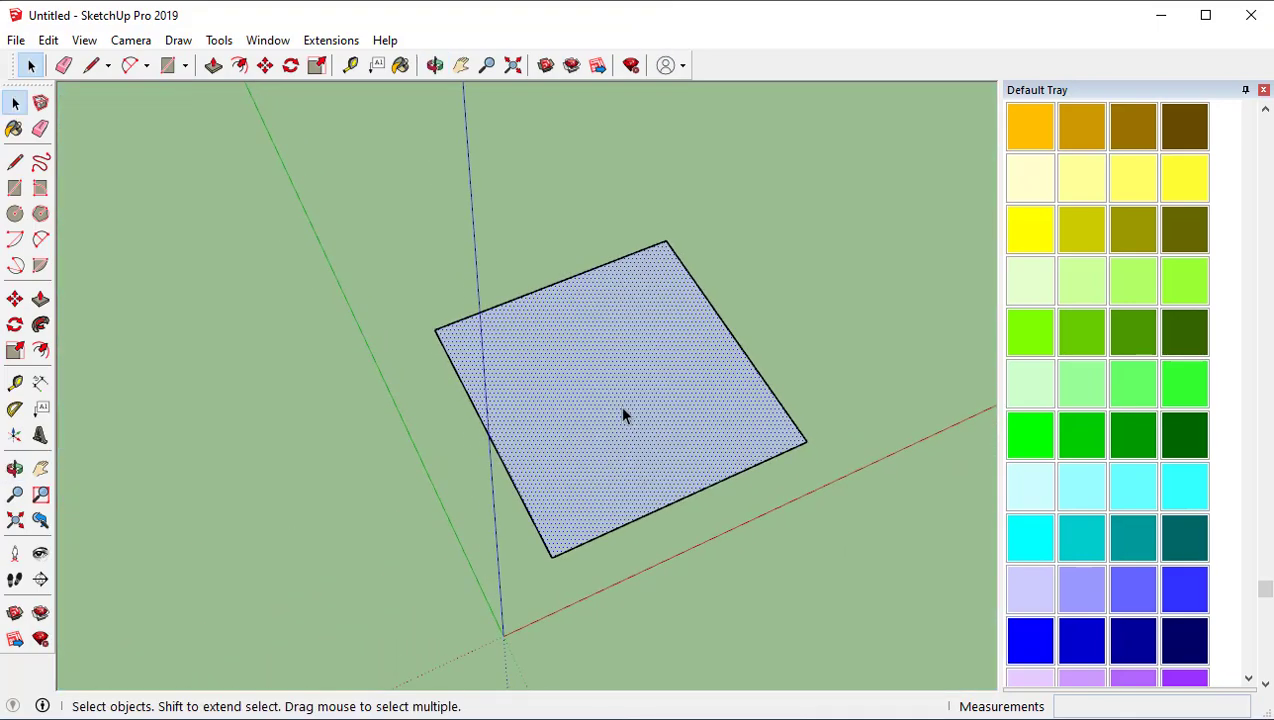
right_click(596, 347)
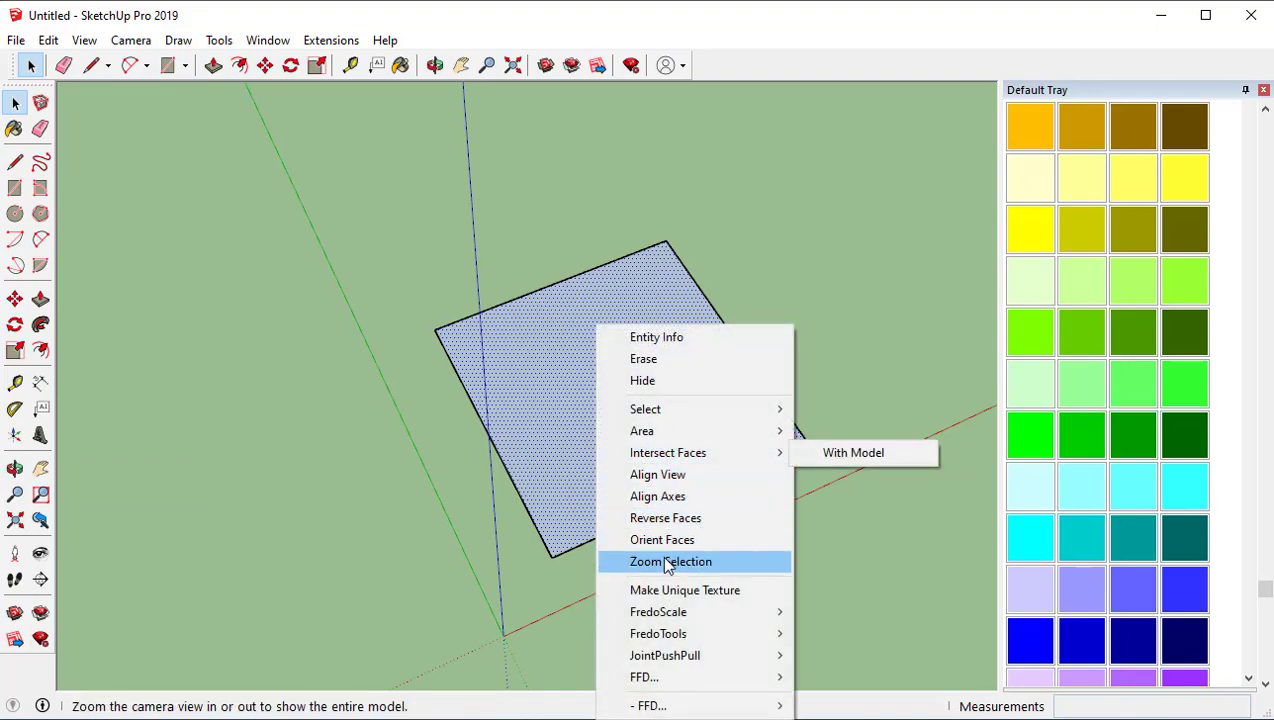
click(688, 520)
middle_drag(688, 523, 500, 385)
middle_drag(744, 534, 688, 651)
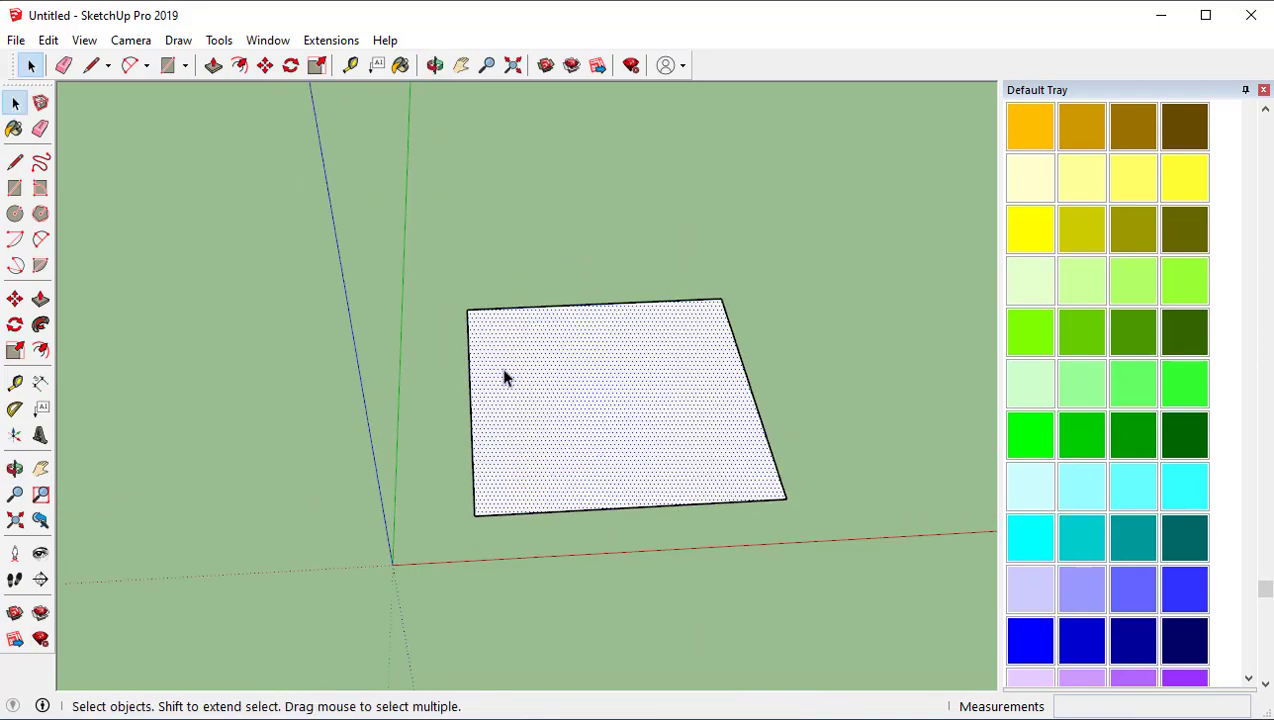
Step: Erase the square's edge farthest from the green axis
scroll(1041, 348, up, 10)
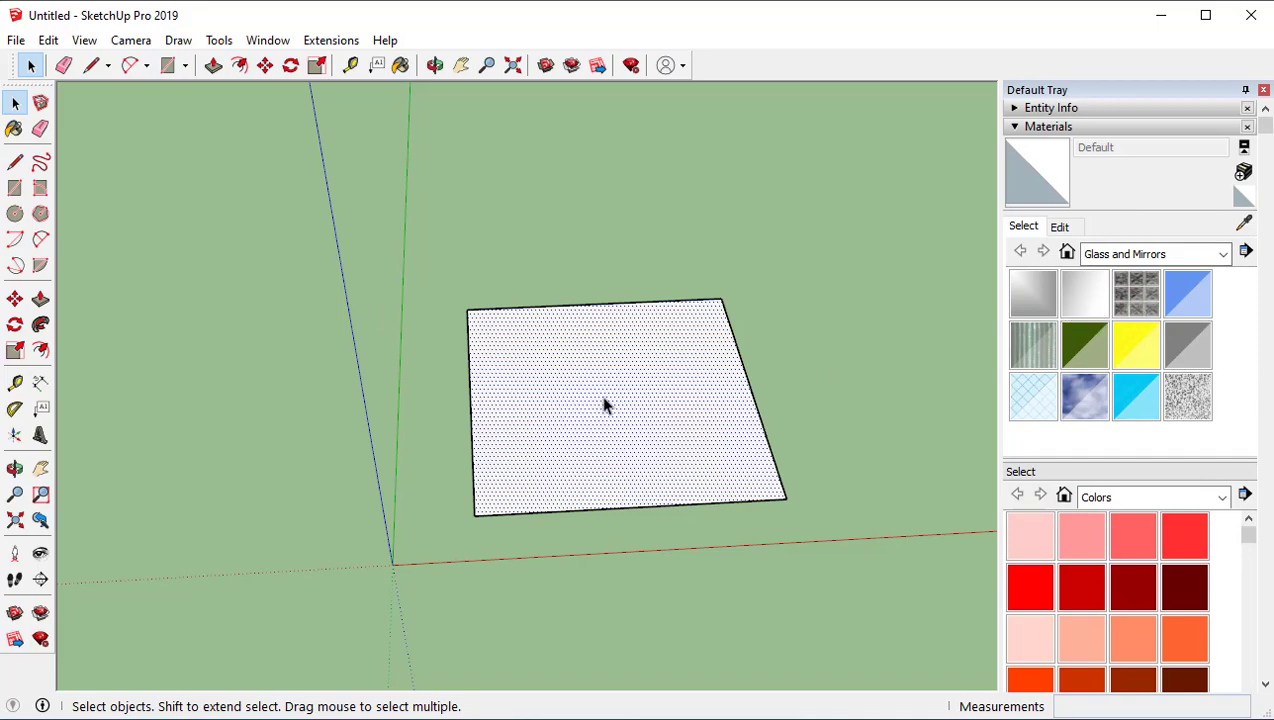
middle_drag(632, 437, 621, 378)
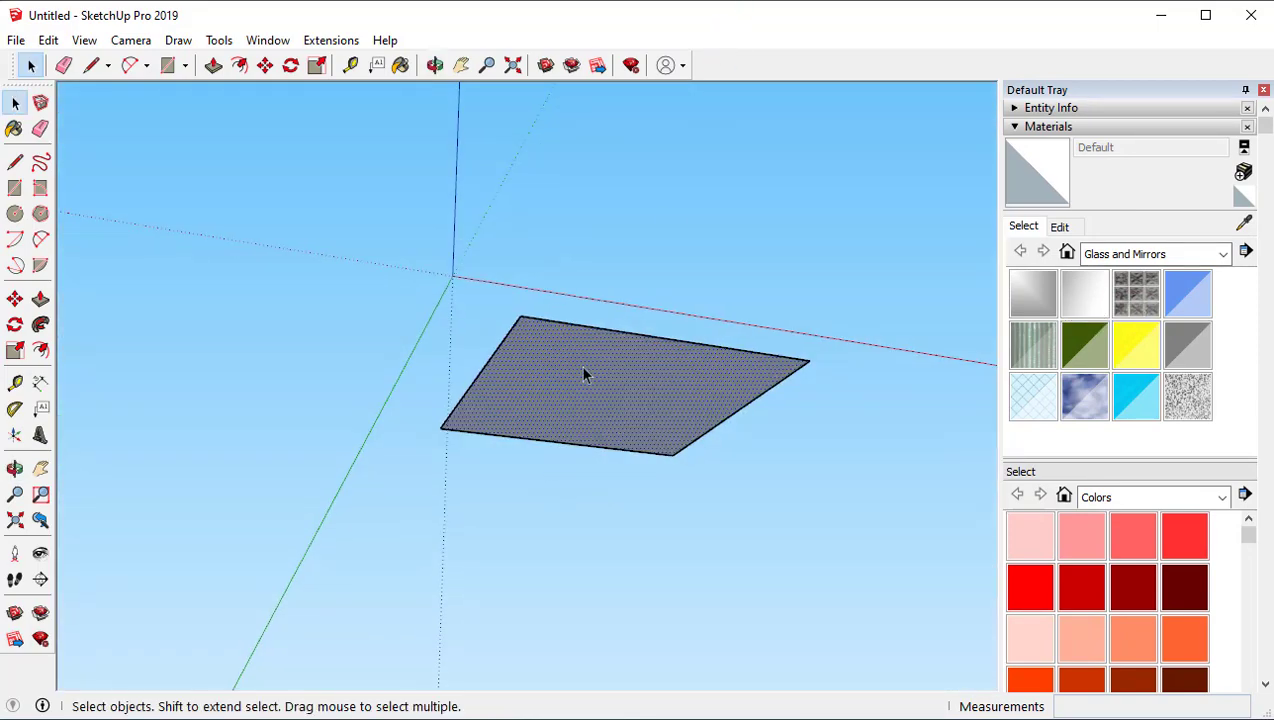
middle_drag(680, 345, 622, 437)
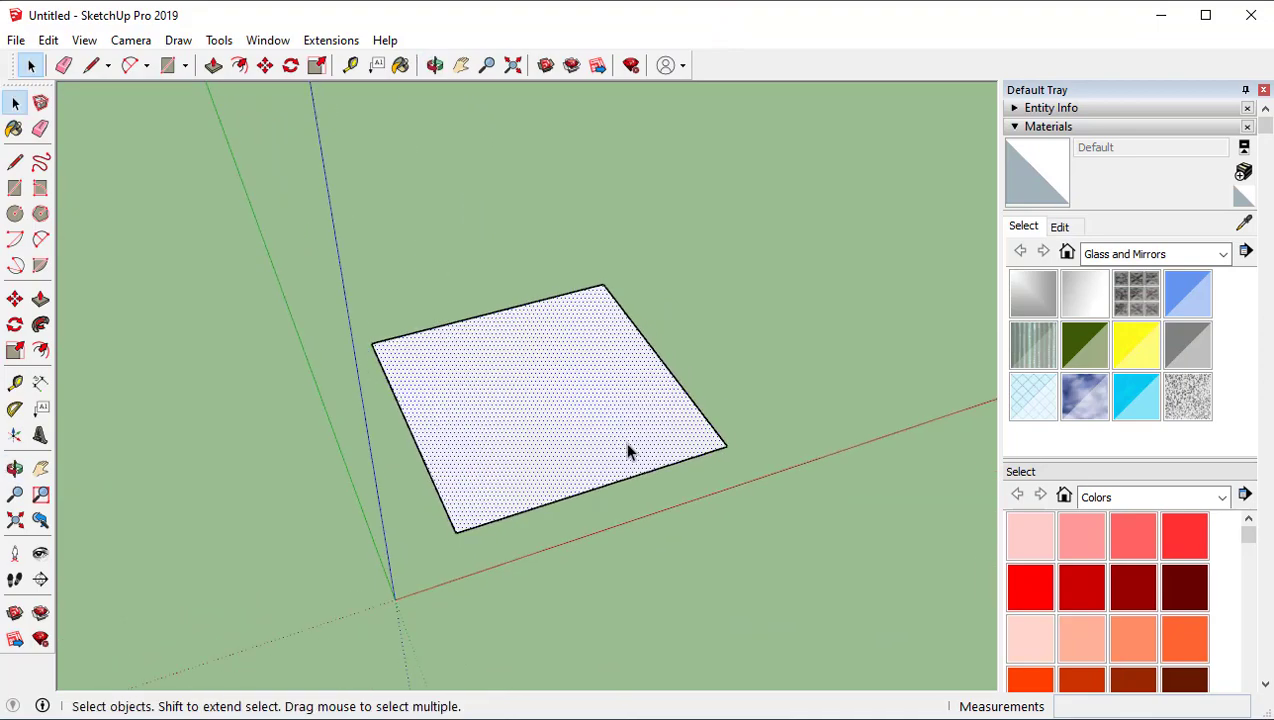
key(e)
click(670, 371)
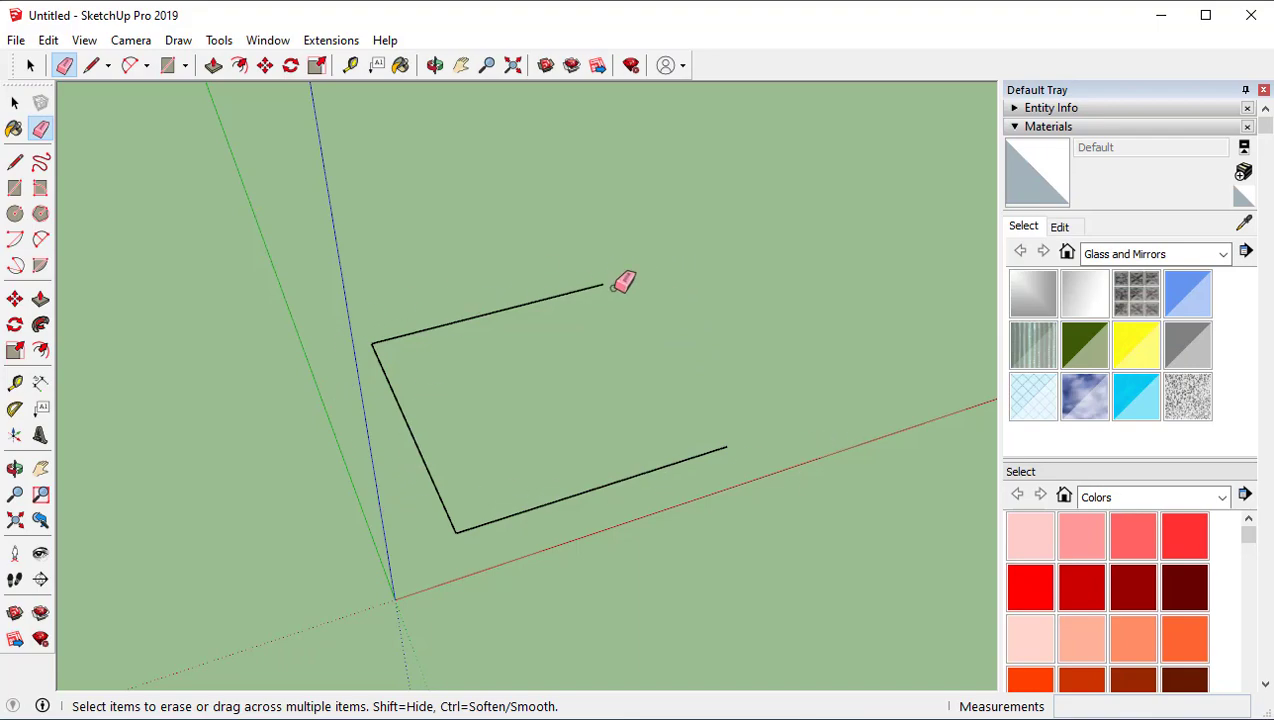
mouse_move(733, 445)
middle_down()
mouse_move(668, 468)
mouse_move(666, 364)
middle_up()
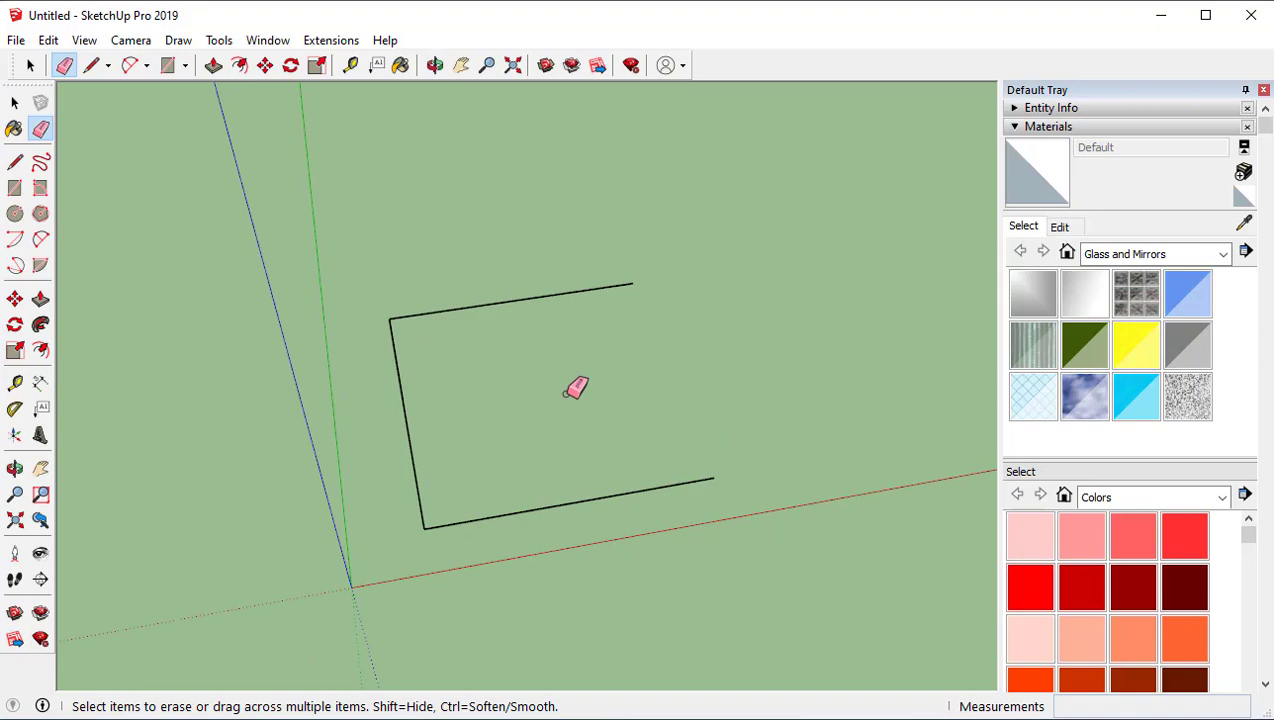
Step: Redraw the missing edge between the two open endpoints to close the square again
key(l)
click(633, 283)
click(713, 478)
key(space)
middle_drag(630, 537, 578, 320)
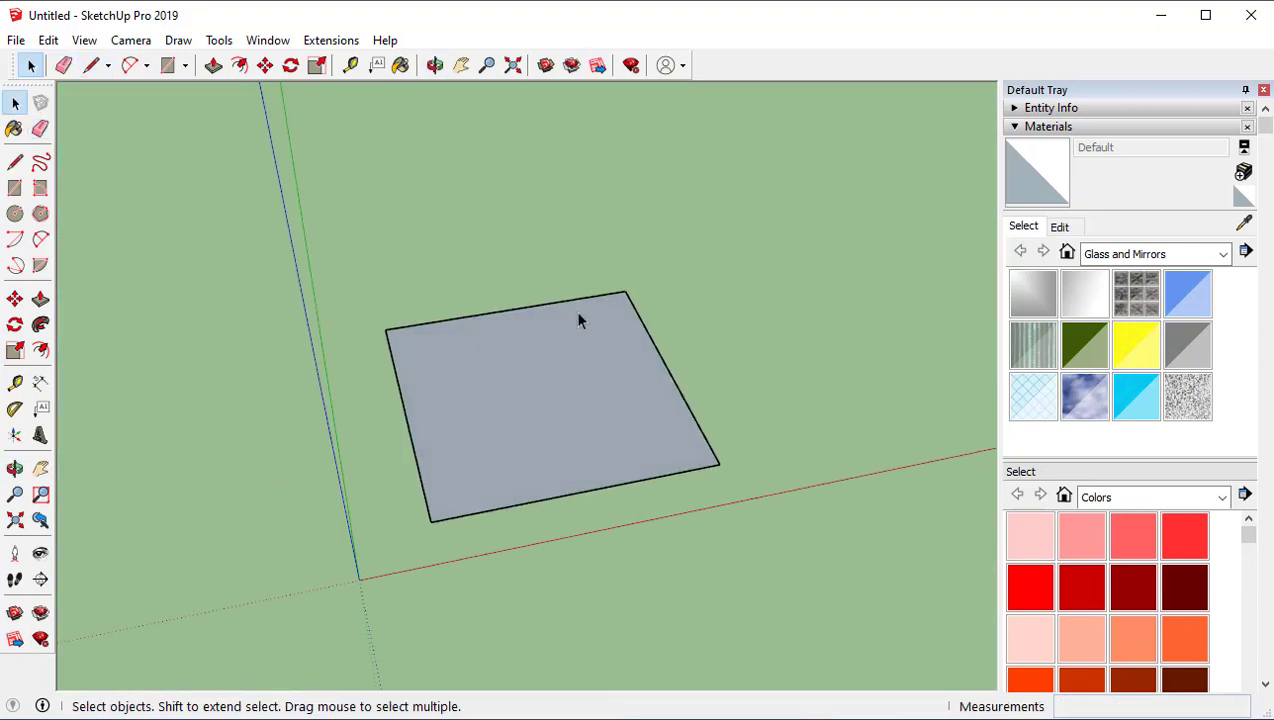
Step: Erase the two edges farthest from the origin and join the remaining endpoints with a diagonal line to form a triangle
key(e)
drag(695, 392, 598, 272)
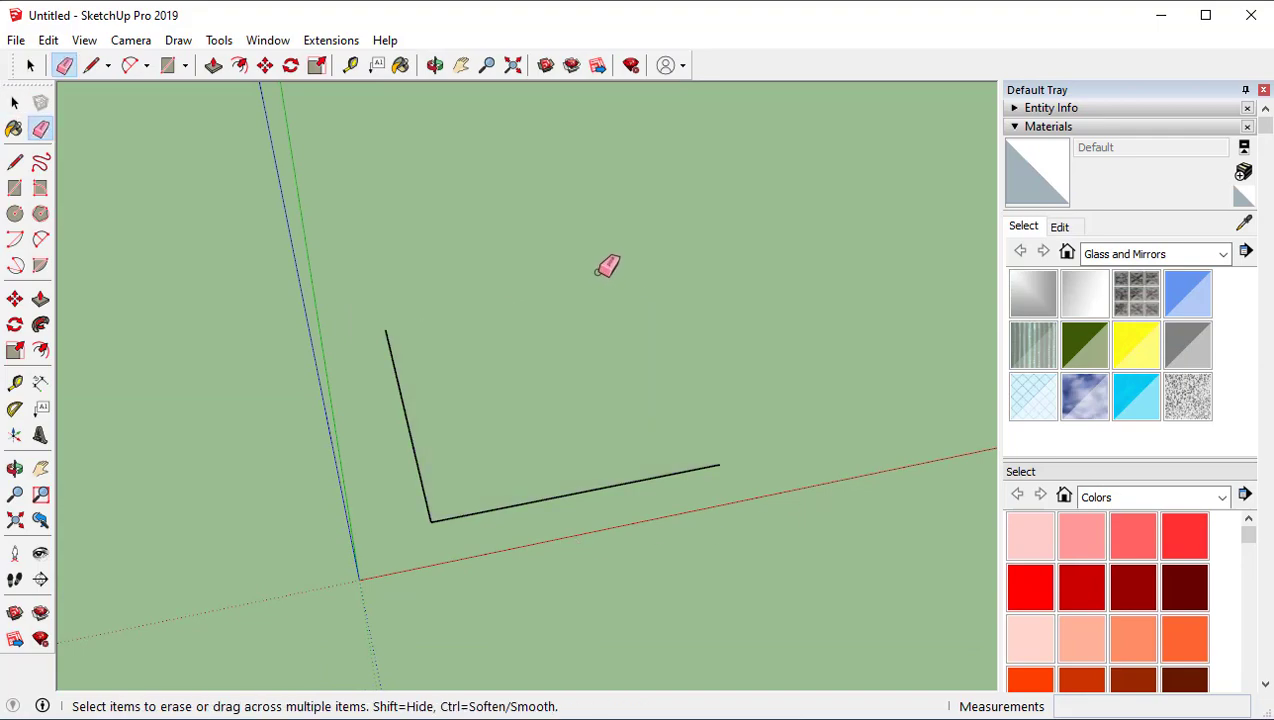
key(l)
click(385, 328)
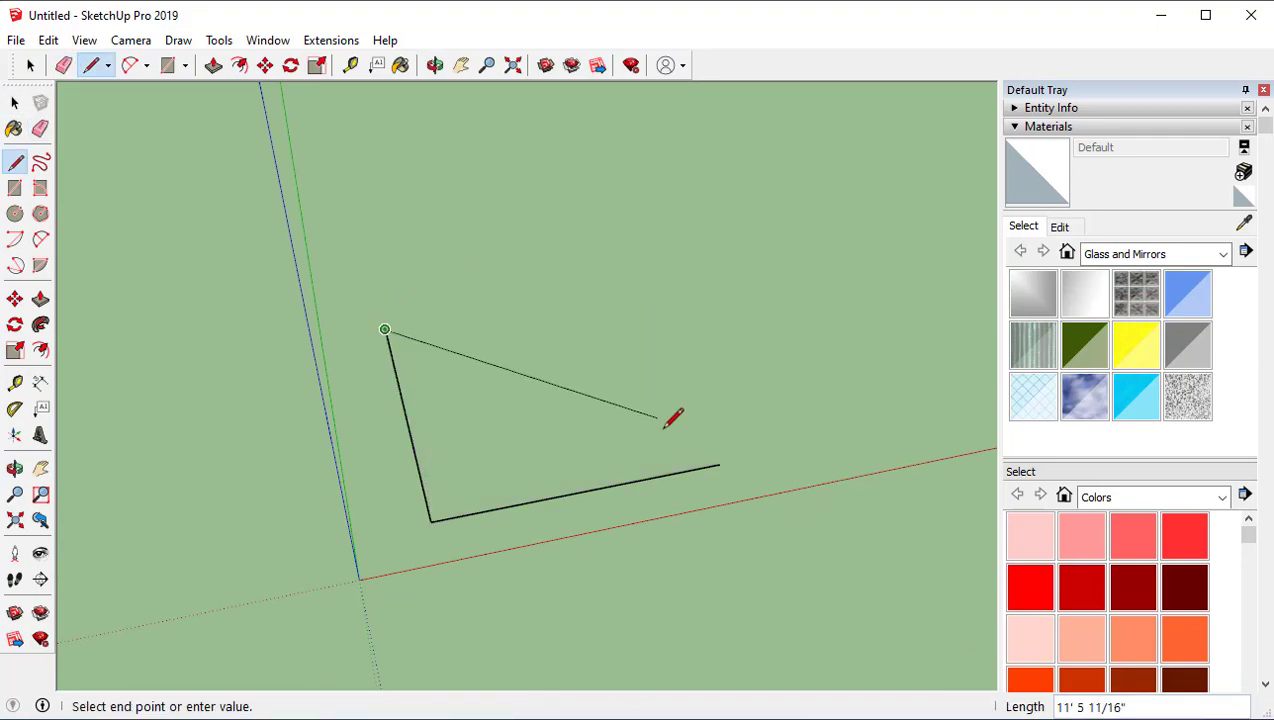
click(719, 464)
key(space)
middle_drag(586, 388, 516, 505)
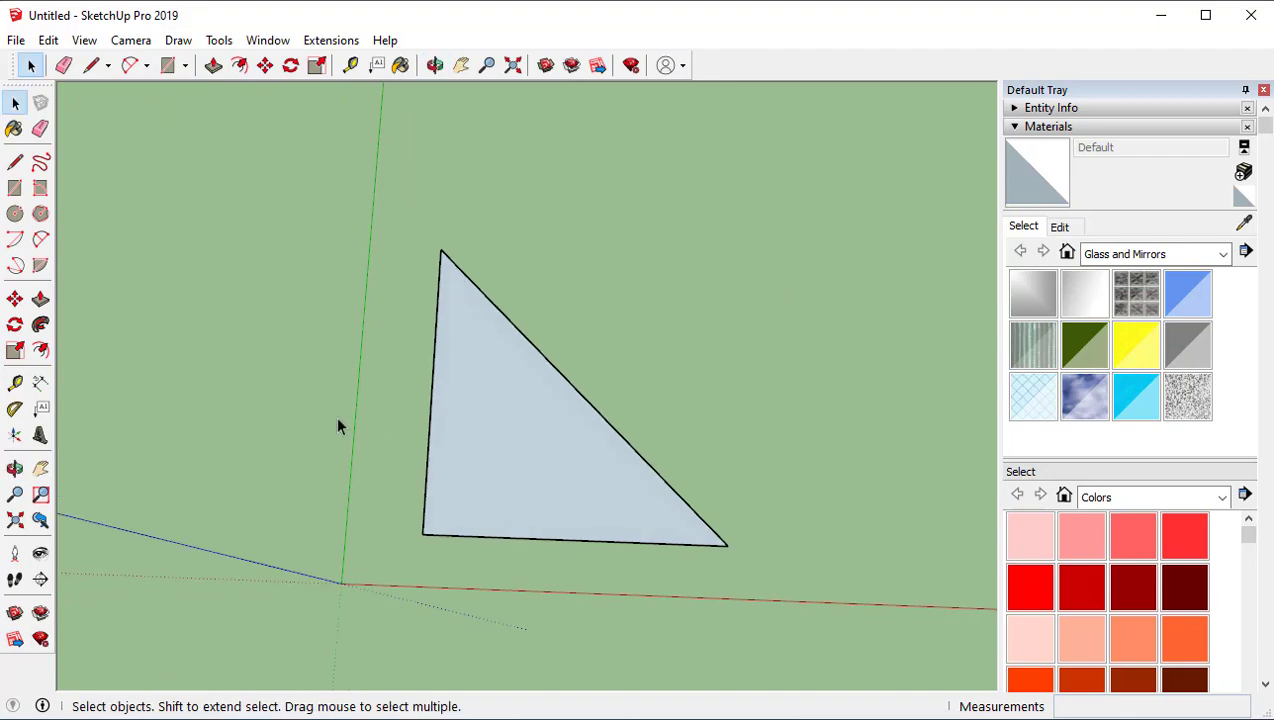
Step: Draw a long, winding open curve beside the triangle with the Freehand tool
click(41, 163)
mouse_move(619, 331)
shift+middle_down()
mouse_move(573, 341)
mouse_move(566, 329)
shift+middle_up()
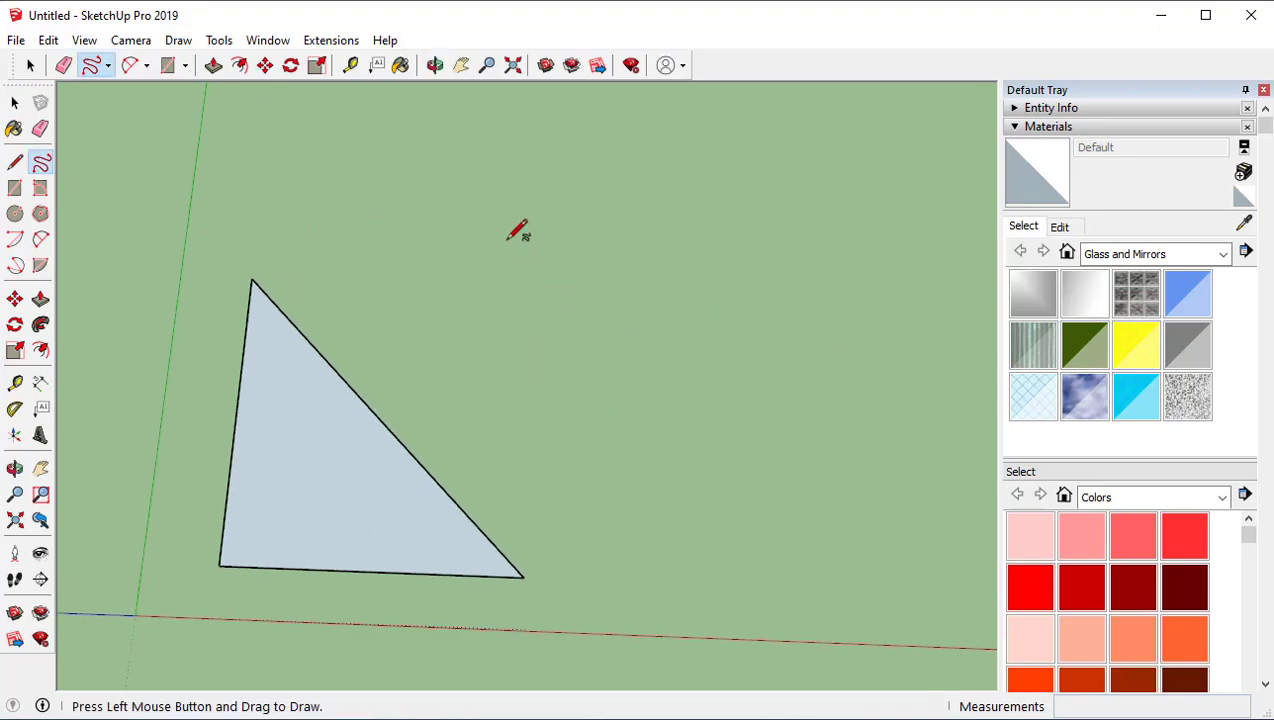
drag(492, 272, 580, 285)
mouse_move(620, 404)
mouse_down()
mouse_move(734, 448)
mouse_move(658, 194)
mouse_move(460, 187)
mouse_move(405, 334)
mouse_move(572, 521)
mouse_move(828, 359)
mouse_move(758, 225)
mouse_move(779, 178)
mouse_up()
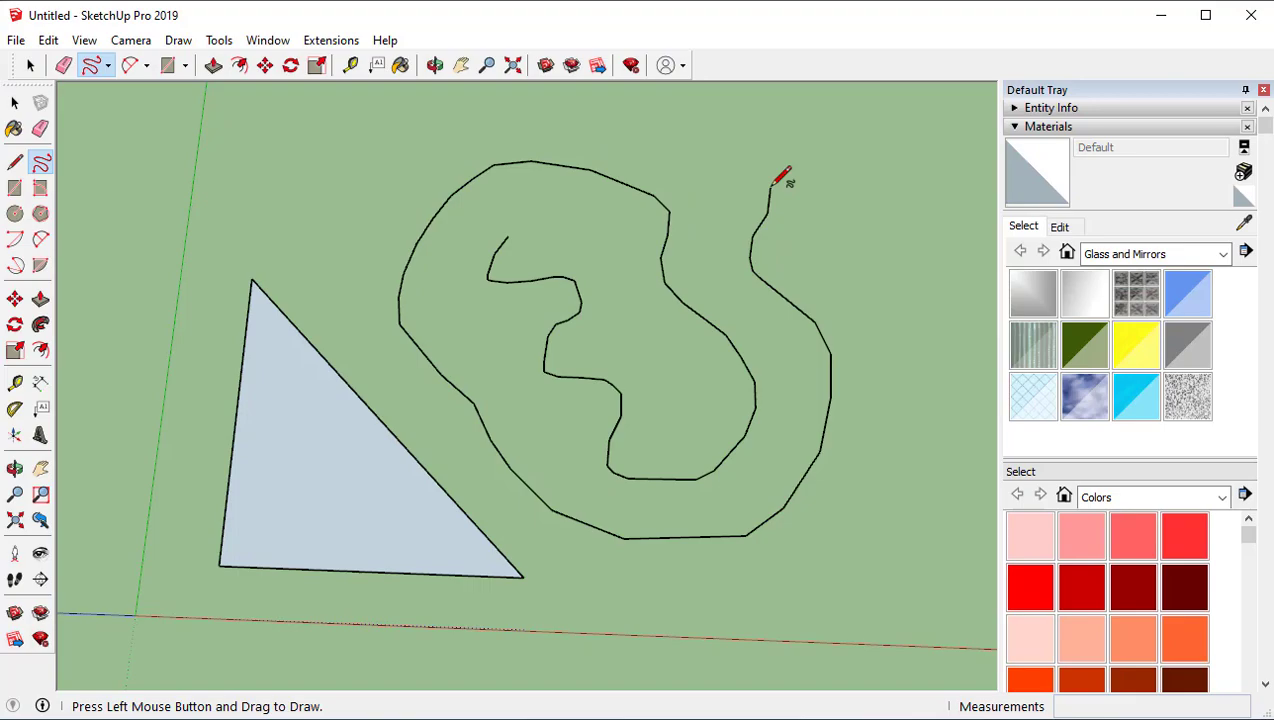
Step: Draw a rounded freehand loop with crossing ends beyond the winding curve so that it encloses a face
mouse_move(760, 398)
middle_down()
mouse_move(566, 128)
mouse_move(591, 378)
mouse_move(626, 350)
mouse_move(736, 480)
middle_up()
mouse_move(837, 411)
middle_down()
mouse_move(757, 407)
mouse_move(762, 242)
middle_up()
mouse_move(760, 244)
mouse_down()
mouse_move(685, 415)
mouse_move(872, 335)
mouse_move(768, 247)
mouse_move(663, 193)
mouse_up()
mouse_move(663, 193)
middle_down()
mouse_move(731, 333)
mouse_move(740, 37)
mouse_move(717, 561)
mouse_move(768, 304)
middle_up()
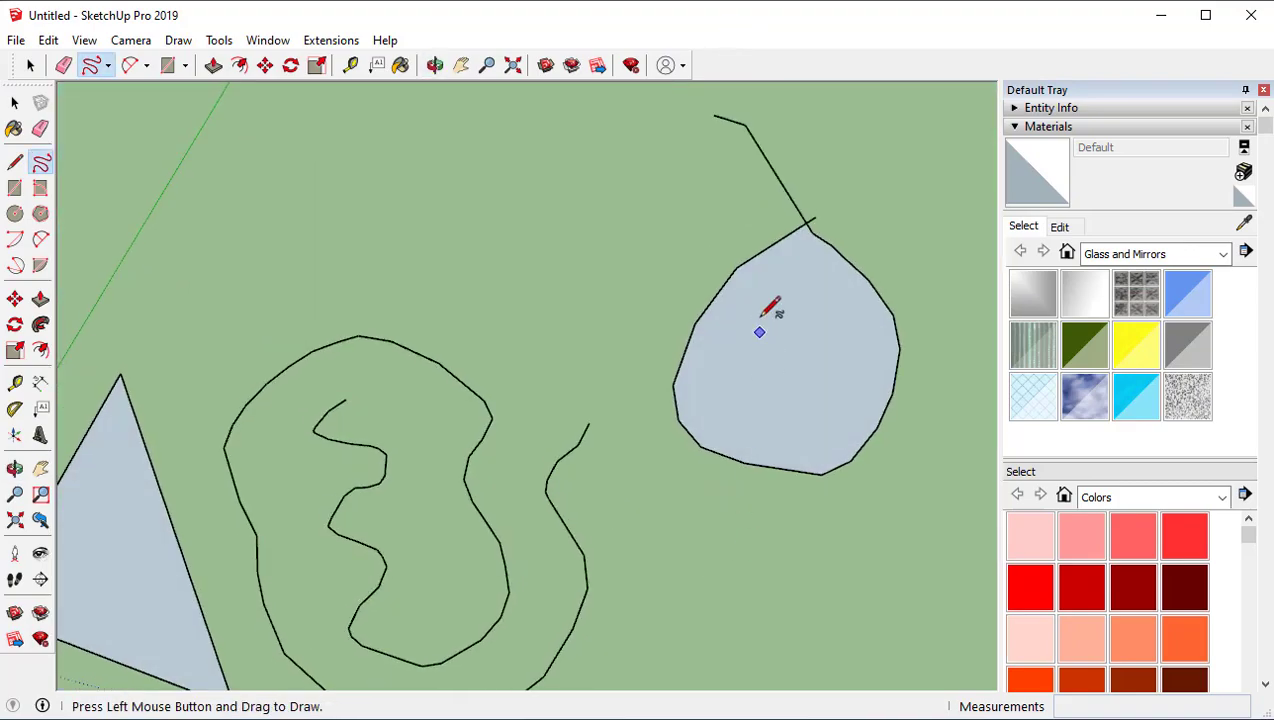
Step: Try erasing both loose ends beyond the freehand loop's crossing in one stroke
key(e)
drag(757, 203, 823, 216)
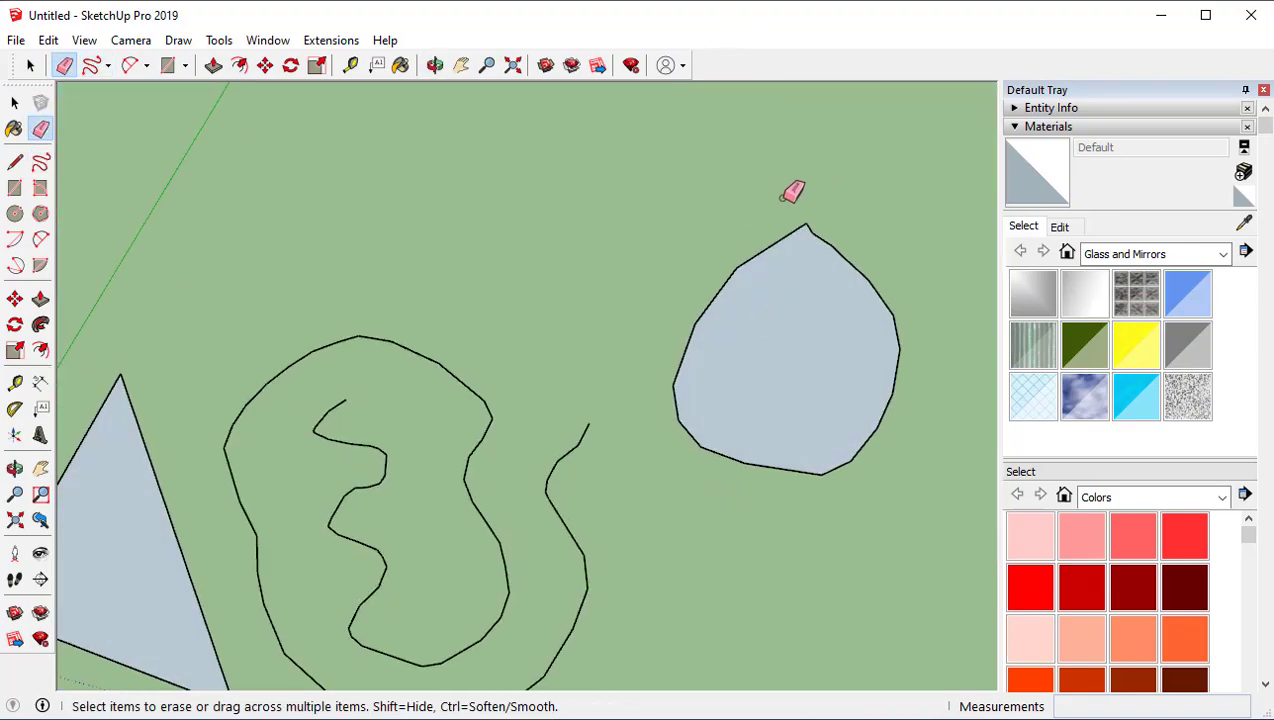
scroll(808, 287, down, 1)
shift+middle_drag(600, 474, 683, 343)
shift+middle_drag(893, 118, 630, 372)
scroll(640, 357, up, 1)
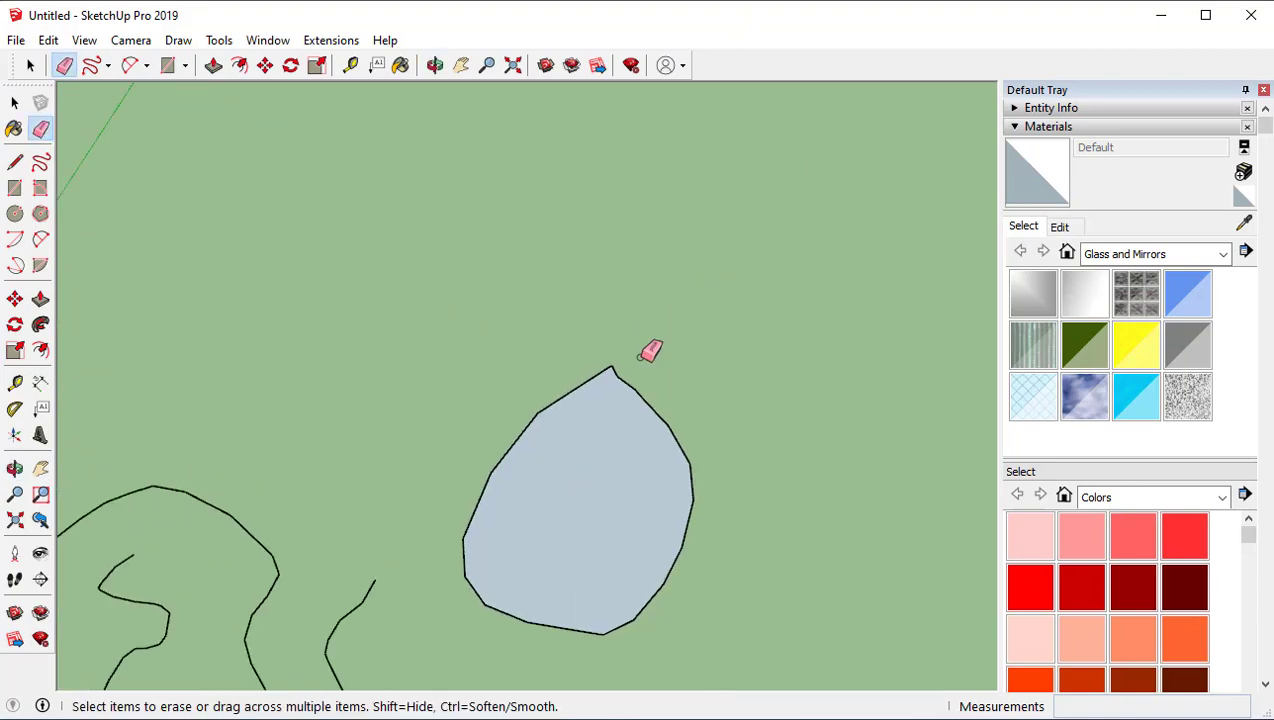
Step: Erase the short stub and the long tail that extend beyond the freehand loop's crossing
scroll(645, 358, up, 4)
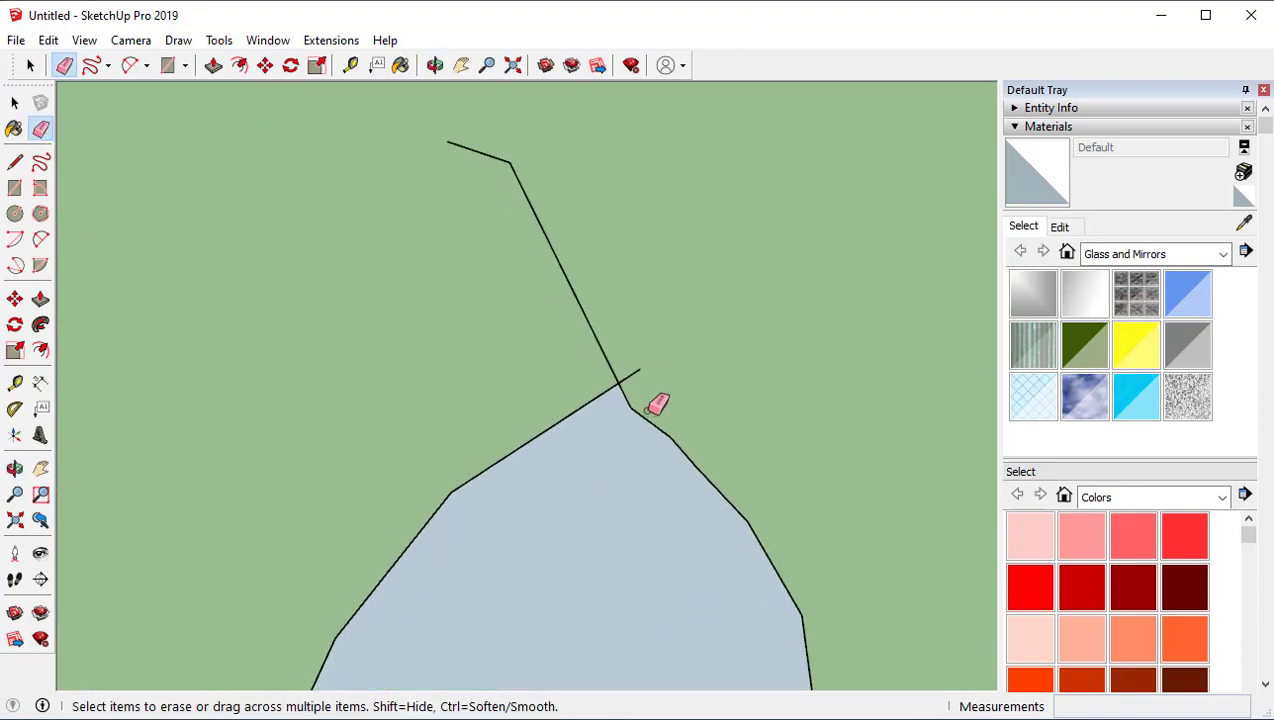
scroll(646, 398, up, 1)
scroll(630, 360, down, 1)
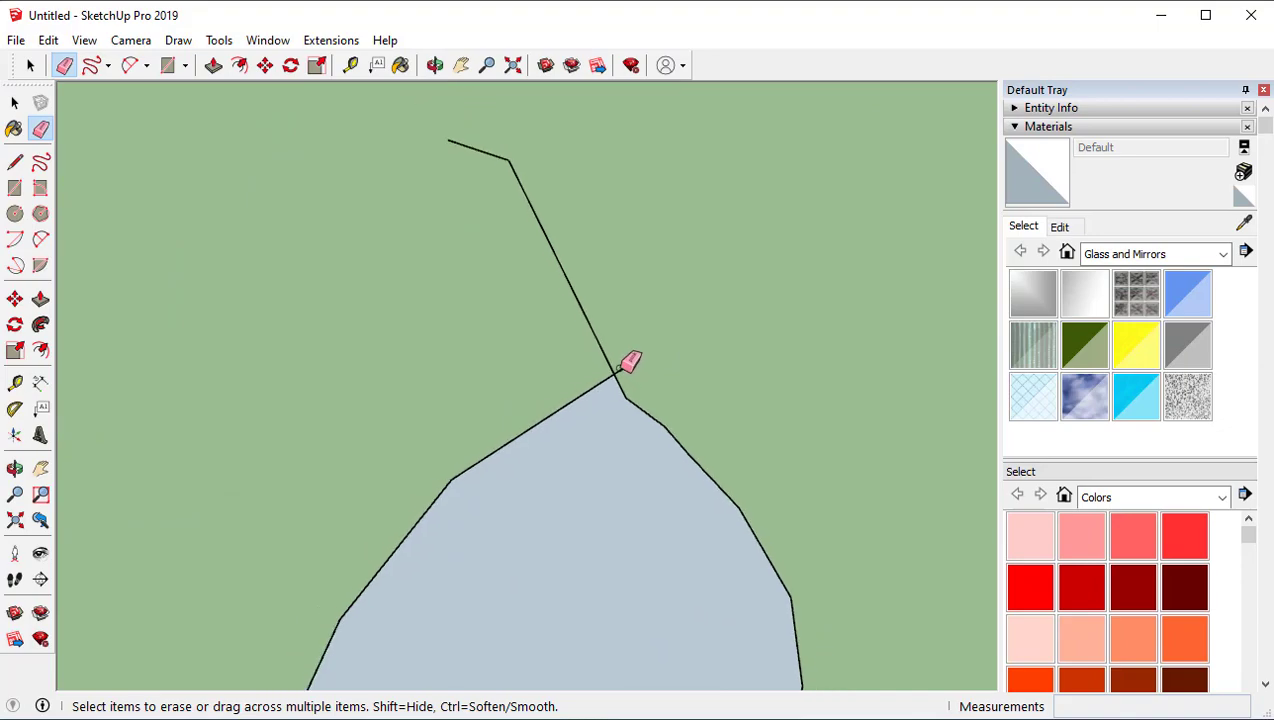
scroll(628, 375, up, 1)
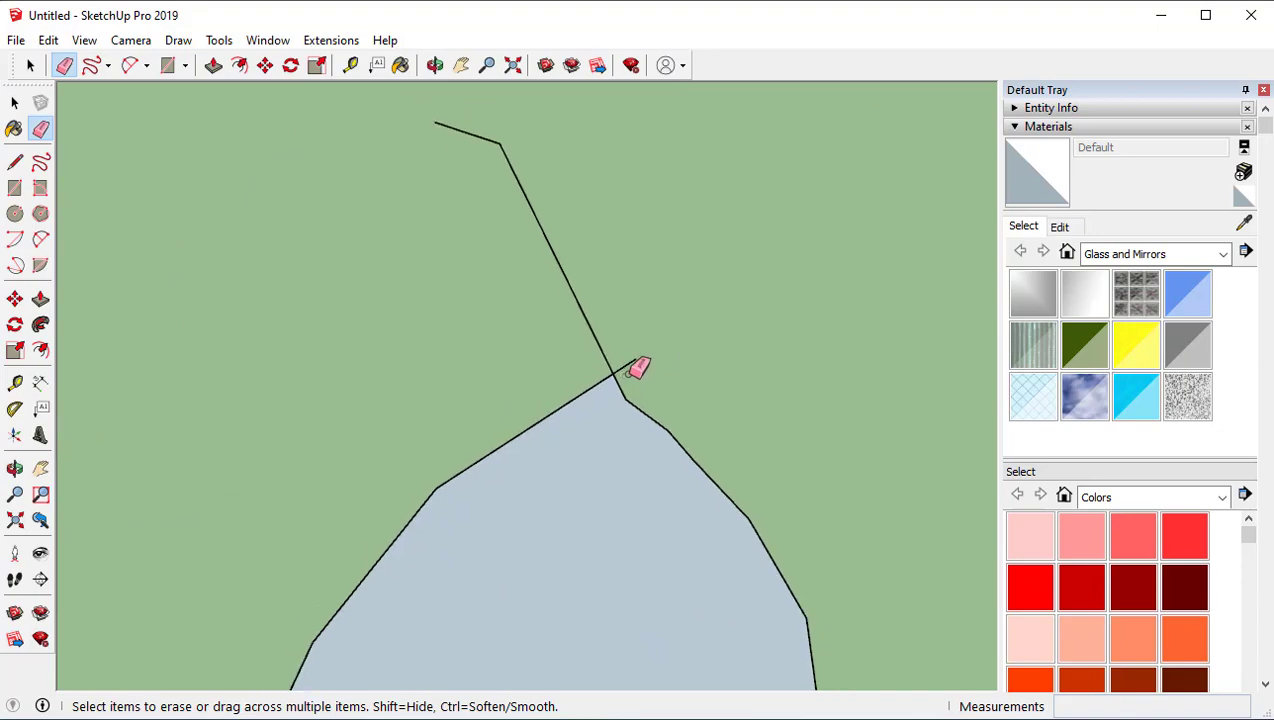
click(632, 366)
scroll(630, 362, down, 4)
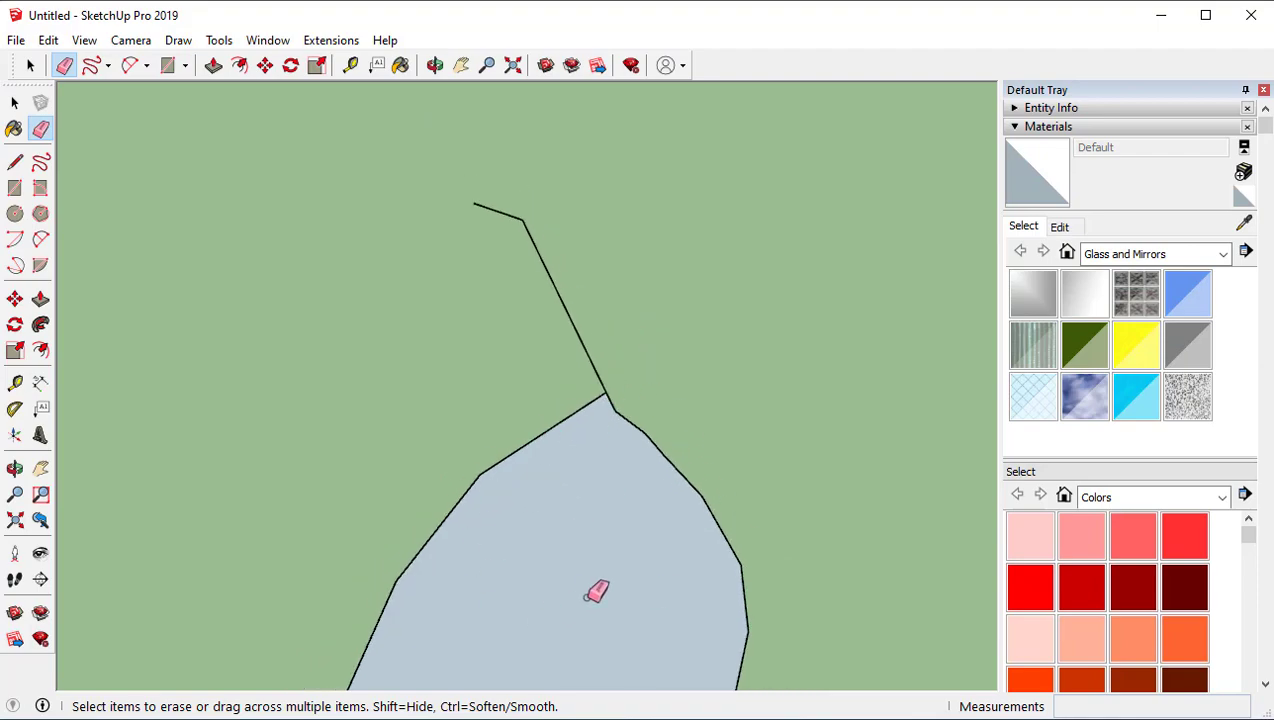
shift+middle_drag(590, 482, 655, 350)
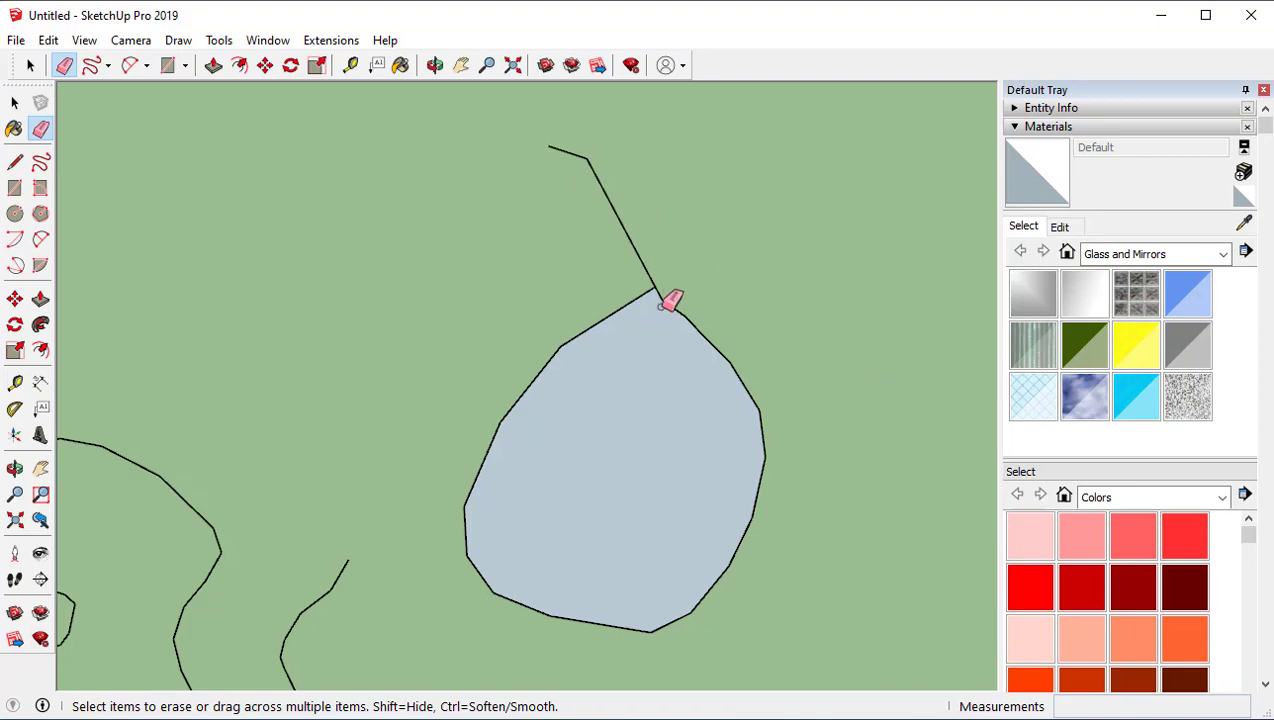
drag(658, 246, 623, 251)
Step: Try erasing the winding freehand curve and undo the erasures
mouse_move(705, 535)
middle_down()
mouse_move(671, 62)
mouse_move(705, 445)
mouse_move(455, 356)
mouse_move(527, 370)
middle_up()
scroll(688, 445, down, 3)
middle_drag(652, 416, 711, 401)
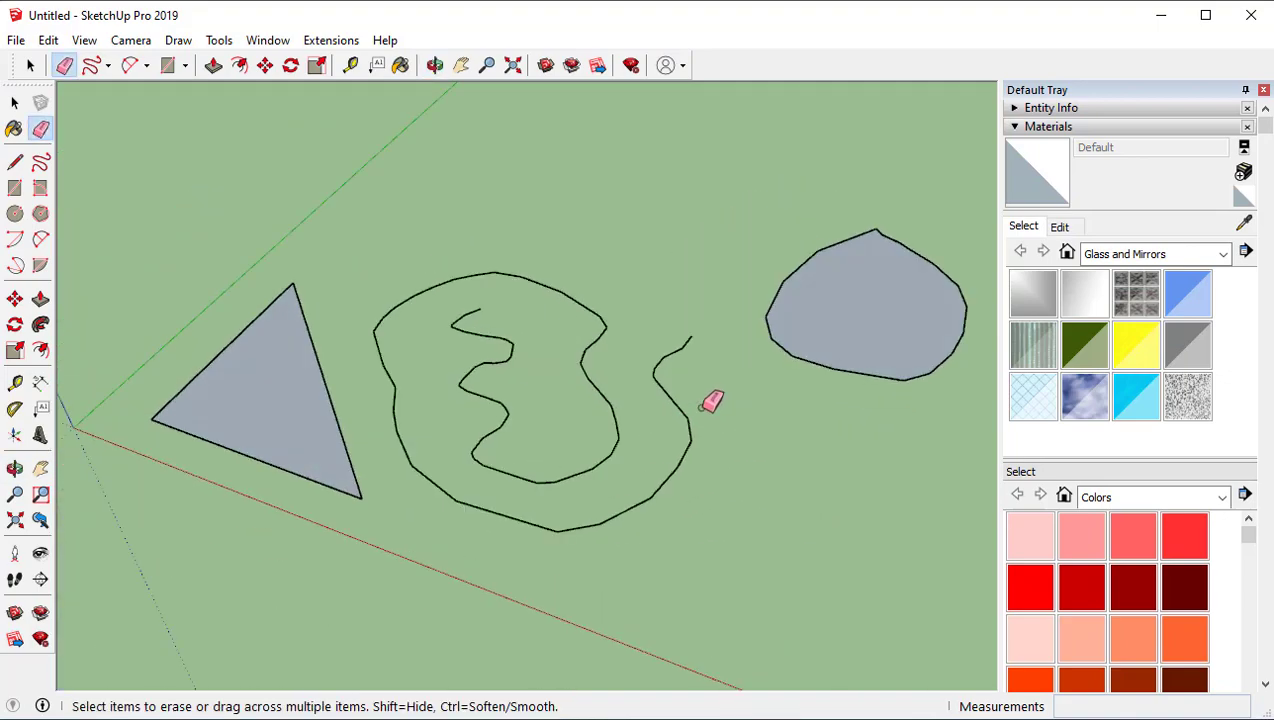
mouse_move(681, 355)
mouse_down()
mouse_move(666, 335)
mouse_move(703, 323)
mouse_move(676, 342)
mouse_move(660, 296)
mouse_up()
key(ctrl+z)
mouse_move(620, 574)
middle_down()
mouse_move(663, 242)
mouse_move(324, 489)
middle_up()
key(ctrl+z)
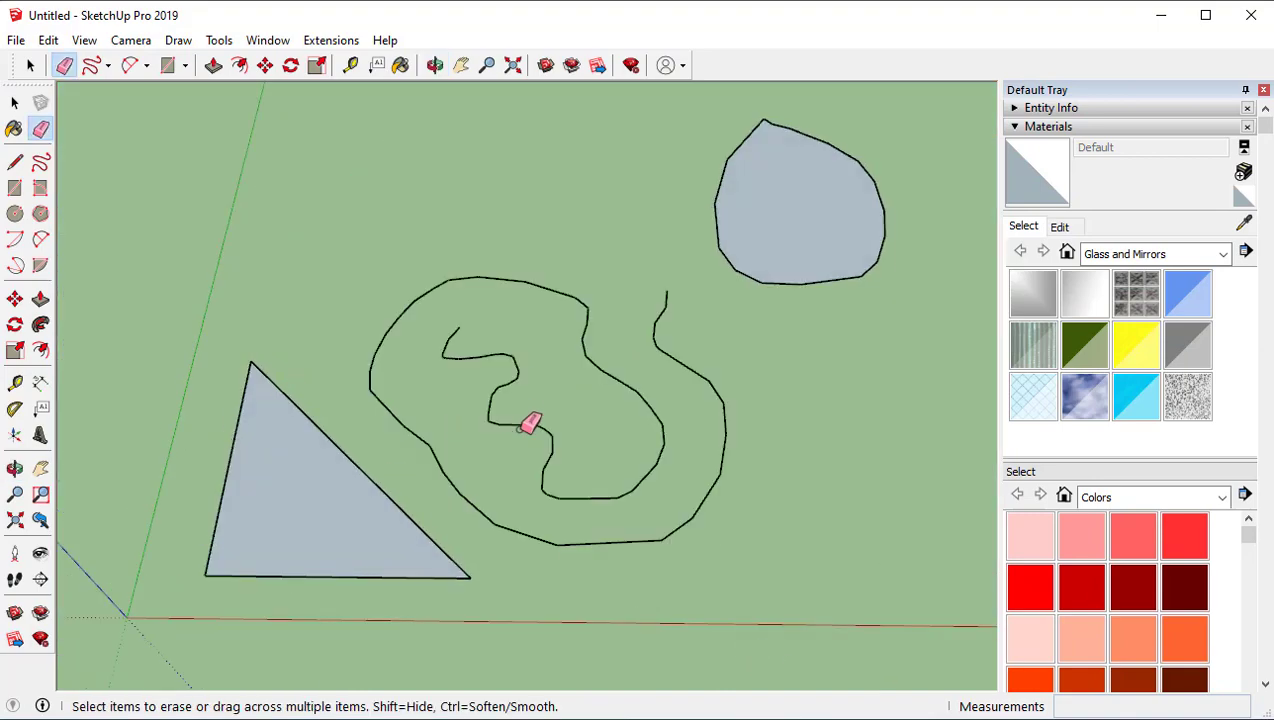
Step: Draw a straight line across the lower part of the winding freehand curve, overshooting both sides, to close off a face
key(l)
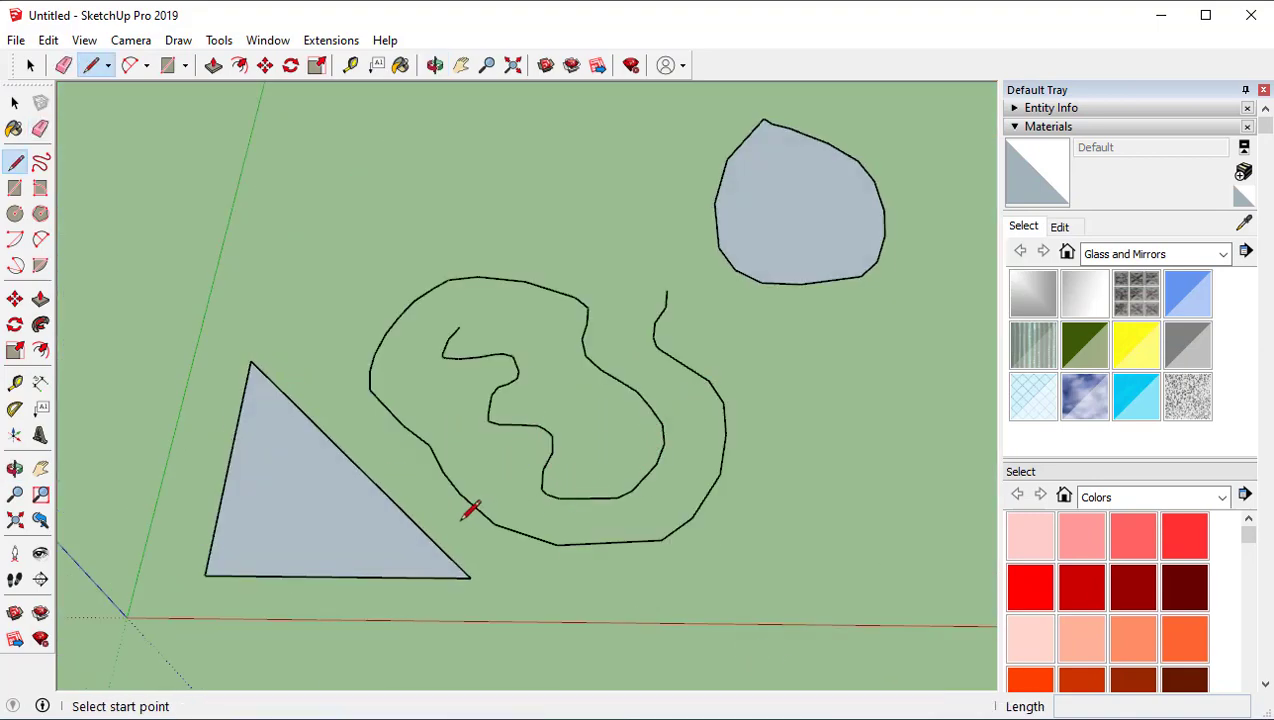
click(415, 482)
click(710, 354)
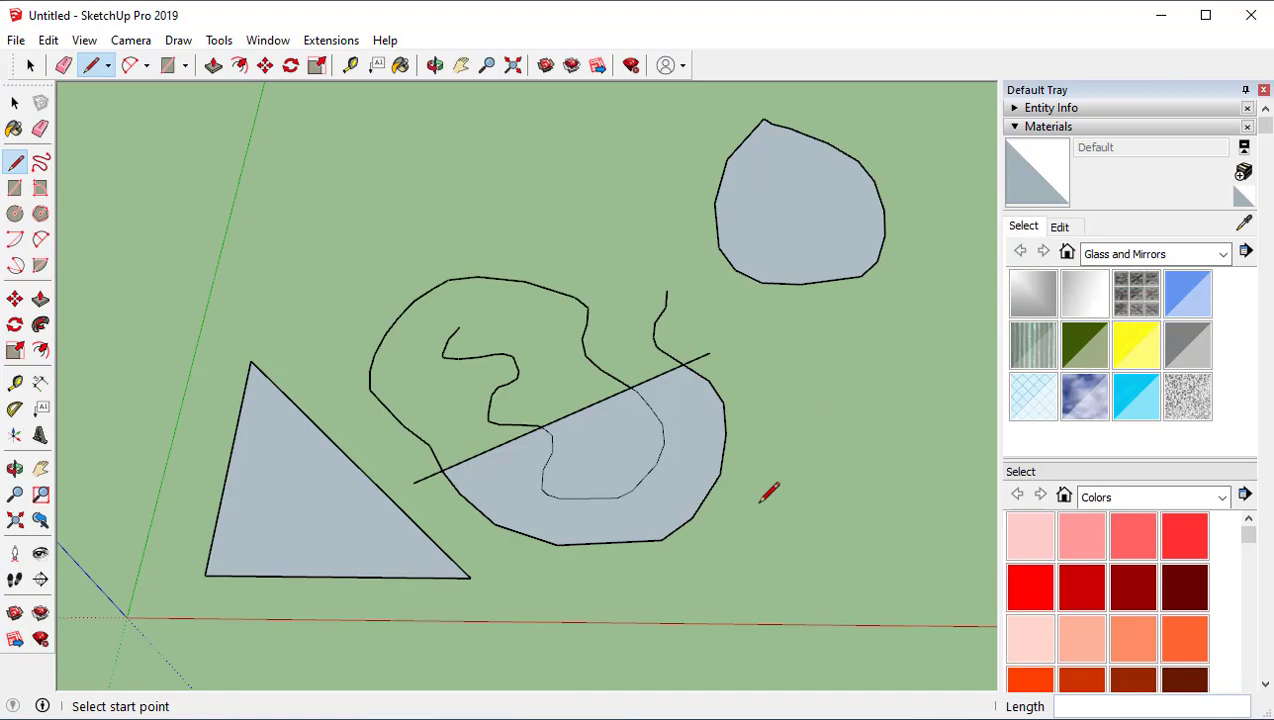
middle_drag(650, 492, 615, 505)
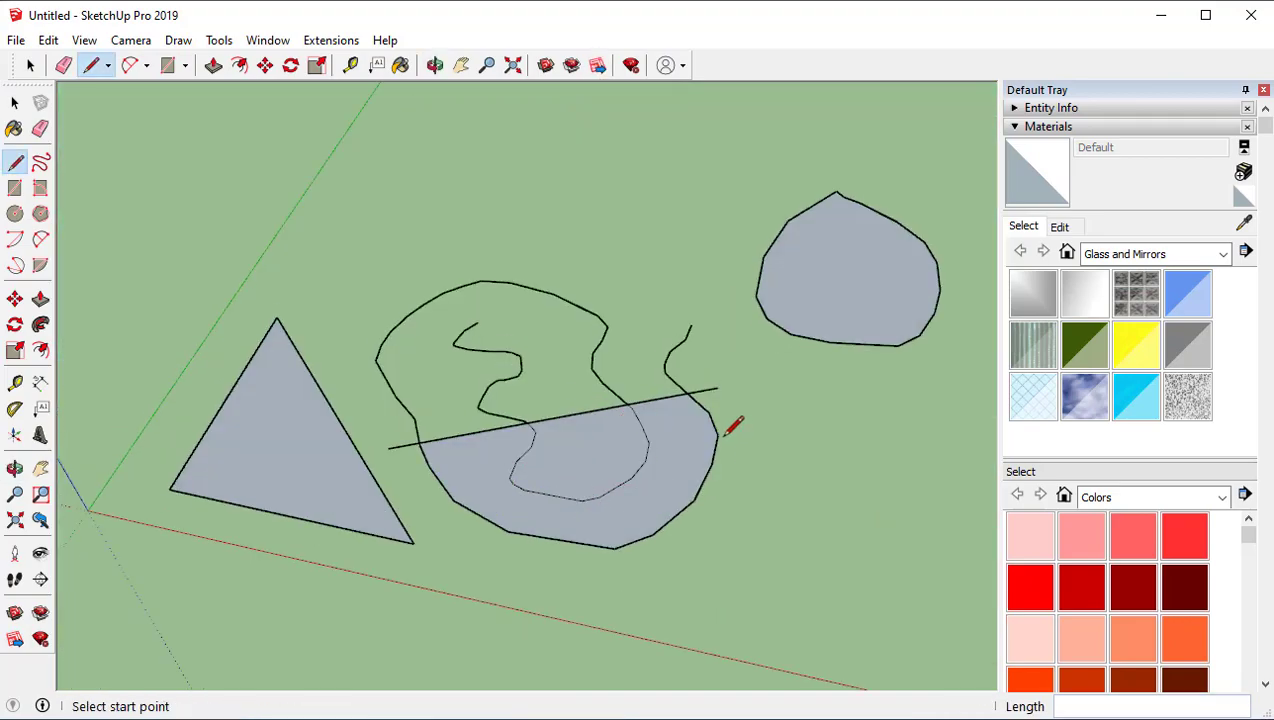
Step: Erase the line's overhanging ends and the loose freehand curve pieces outside the closed-off face
key(e)
drag(692, 350, 730, 385)
mouse_move(600, 360)
mouse_down()
mouse_move(424, 398)
mouse_move(418, 386)
mouse_up()
drag(408, 328, 606, 299)
middle_drag(631, 495, 615, 371)
drag(608, 373, 665, 407)
mouse_move(682, 589)
middle_down()
mouse_move(634, 230)
mouse_move(484, 535)
middle_up()
drag(489, 530, 421, 455)
Step: Select all the remaining shapes in the model and delete them
key(space)
mouse_move(665, 446)
middle_down()
mouse_move(665, 404)
mouse_move(628, 518)
mouse_move(673, 405)
middle_up()
drag(218, 146, 218, 146)
key(Delete)
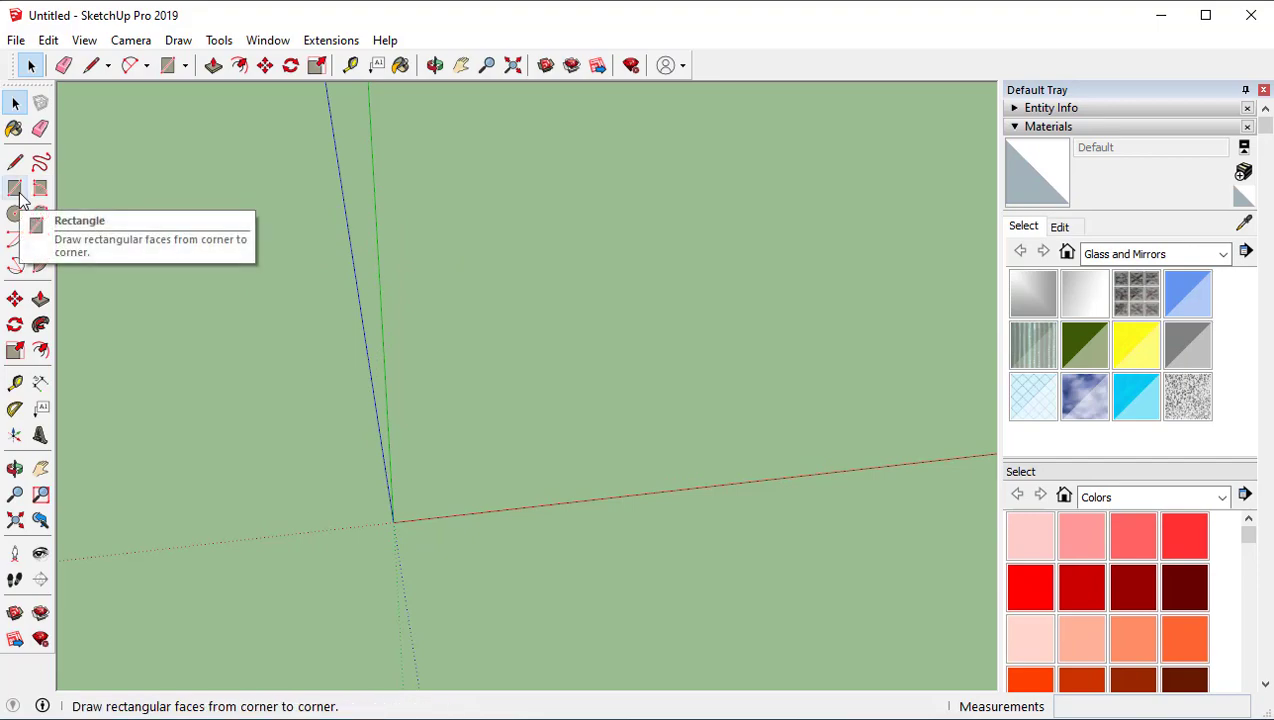
Step: Draw a freely sized rectangle on the ground beside the origin and undo it
key(r)
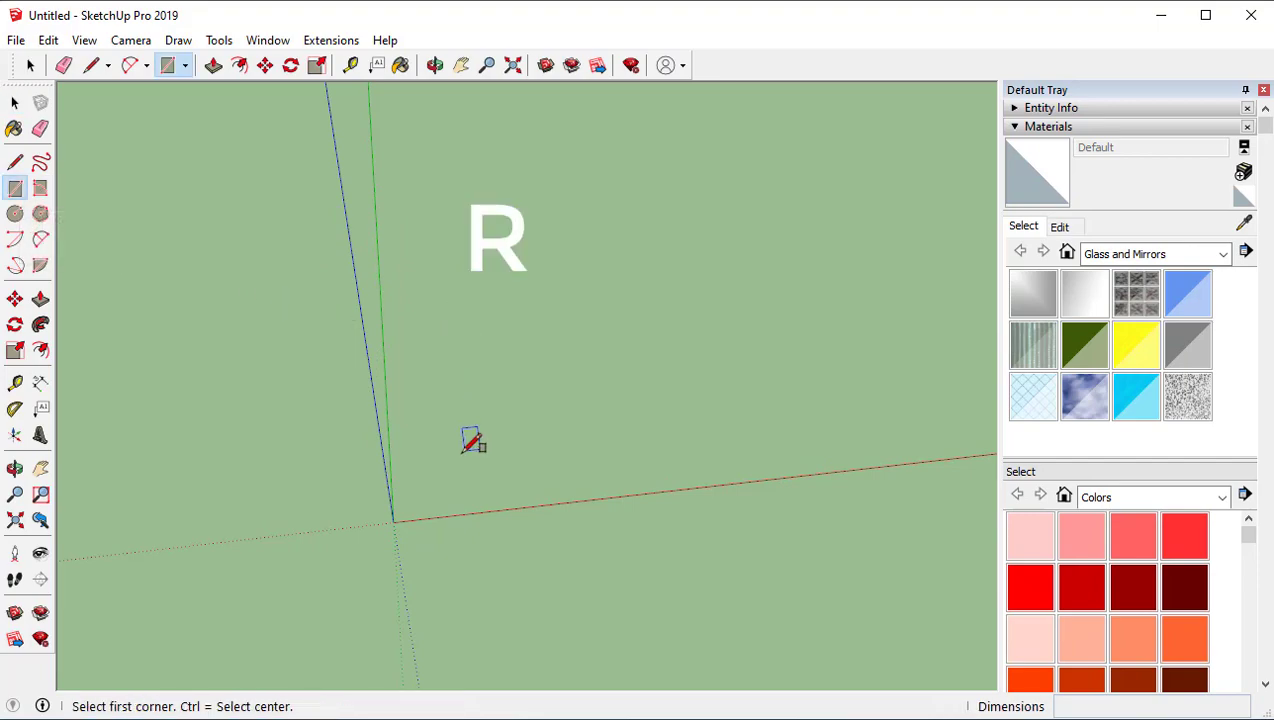
click(461, 459)
click(668, 240)
middle_drag(739, 449, 733, 375)
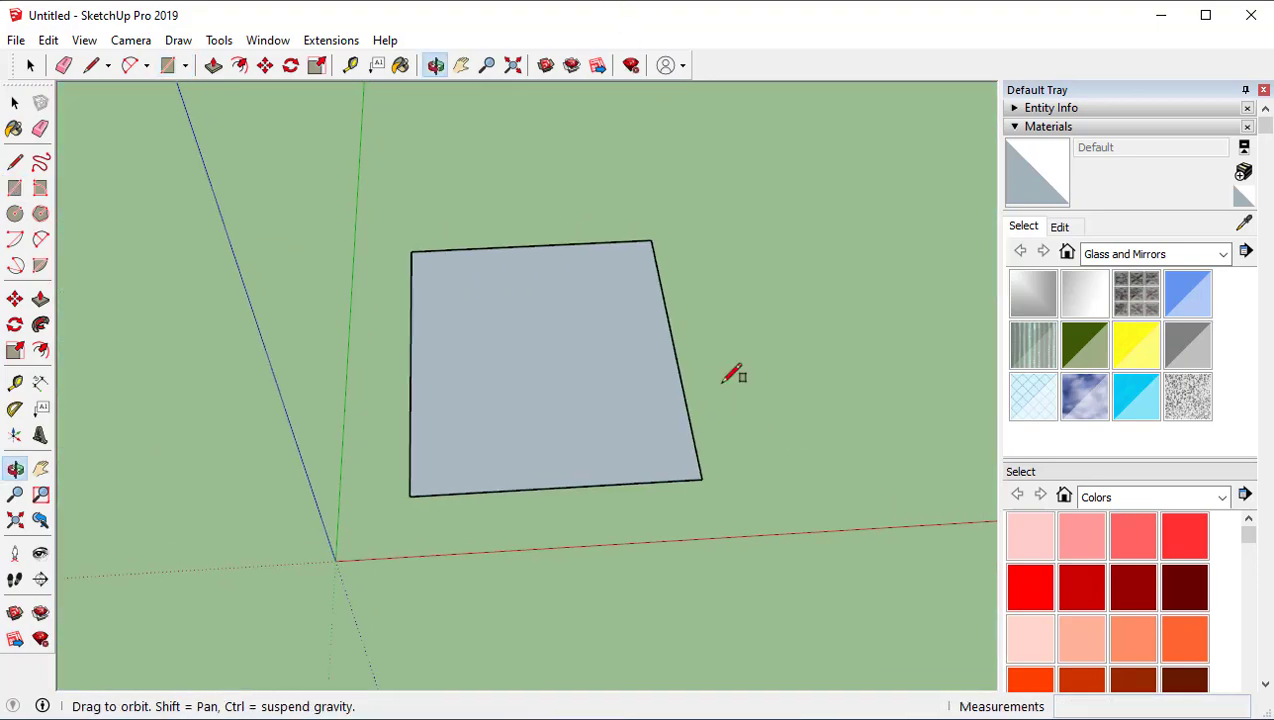
key(ctrl+z)
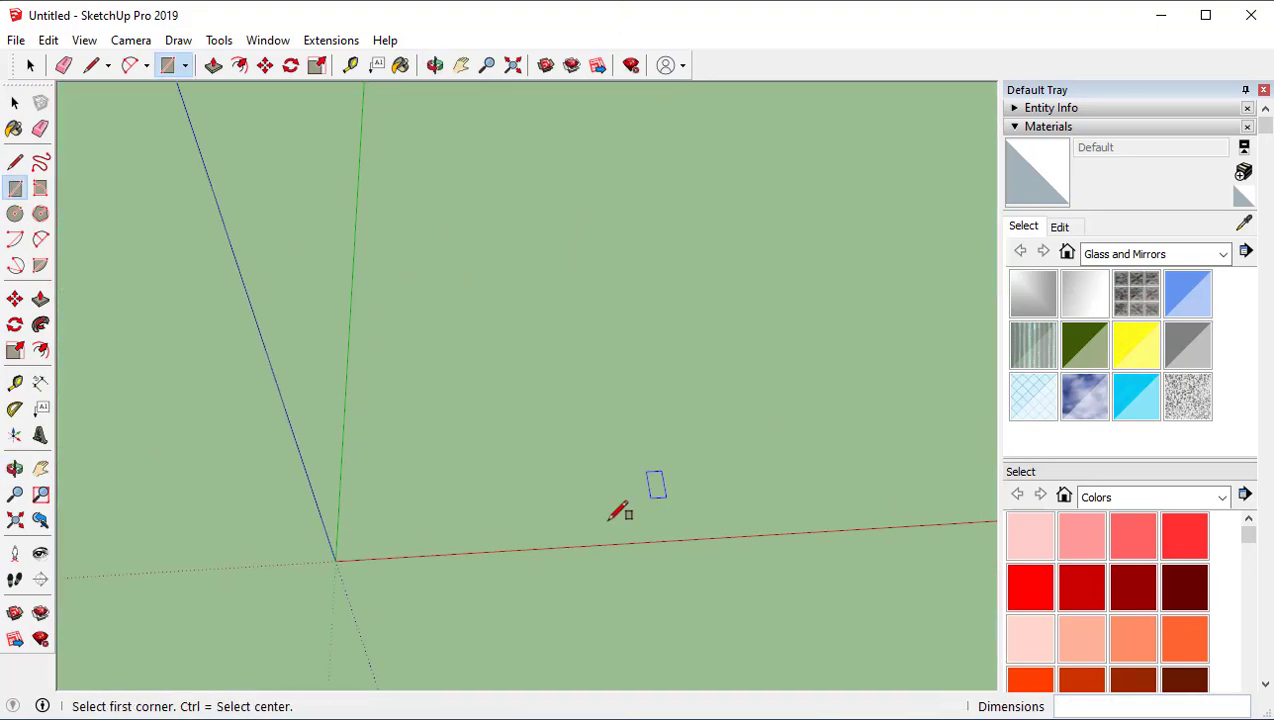
Step: Draw a rectangle on the ground using exact dimensions, with 10' as the first value
click(413, 497)
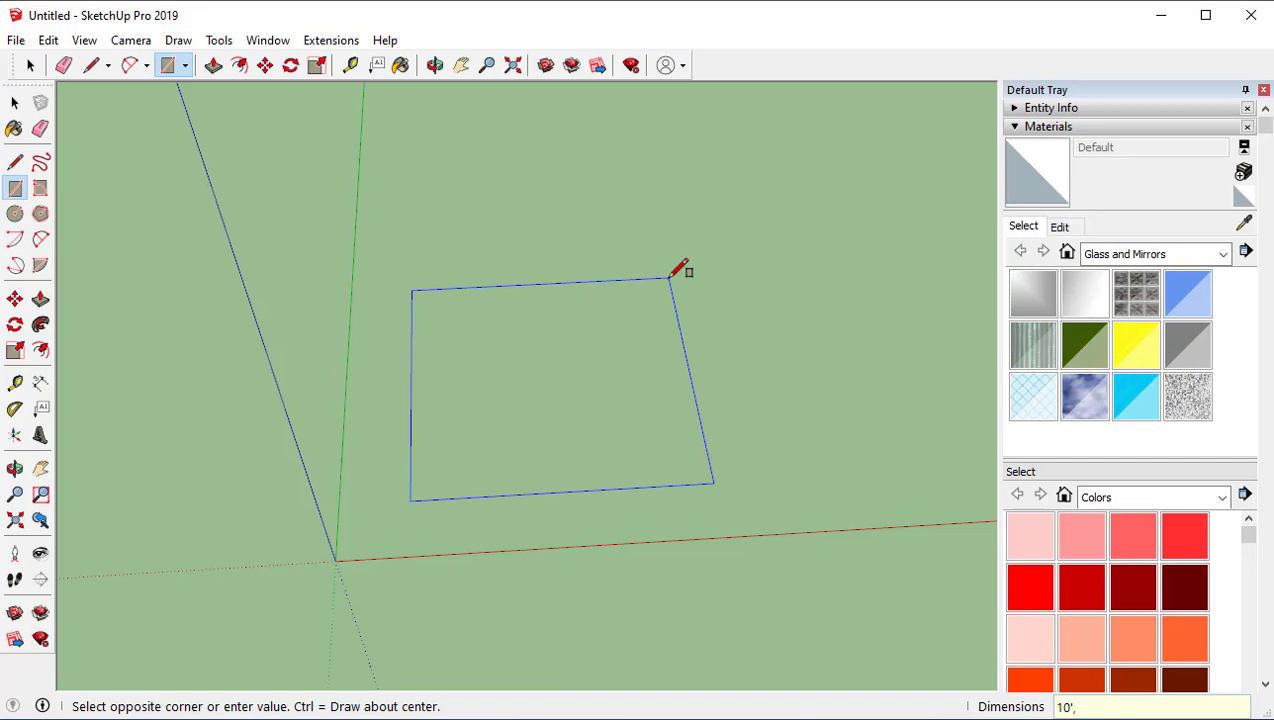
key(Return)
key(space)
middle_drag(449, 469, 540, 473)
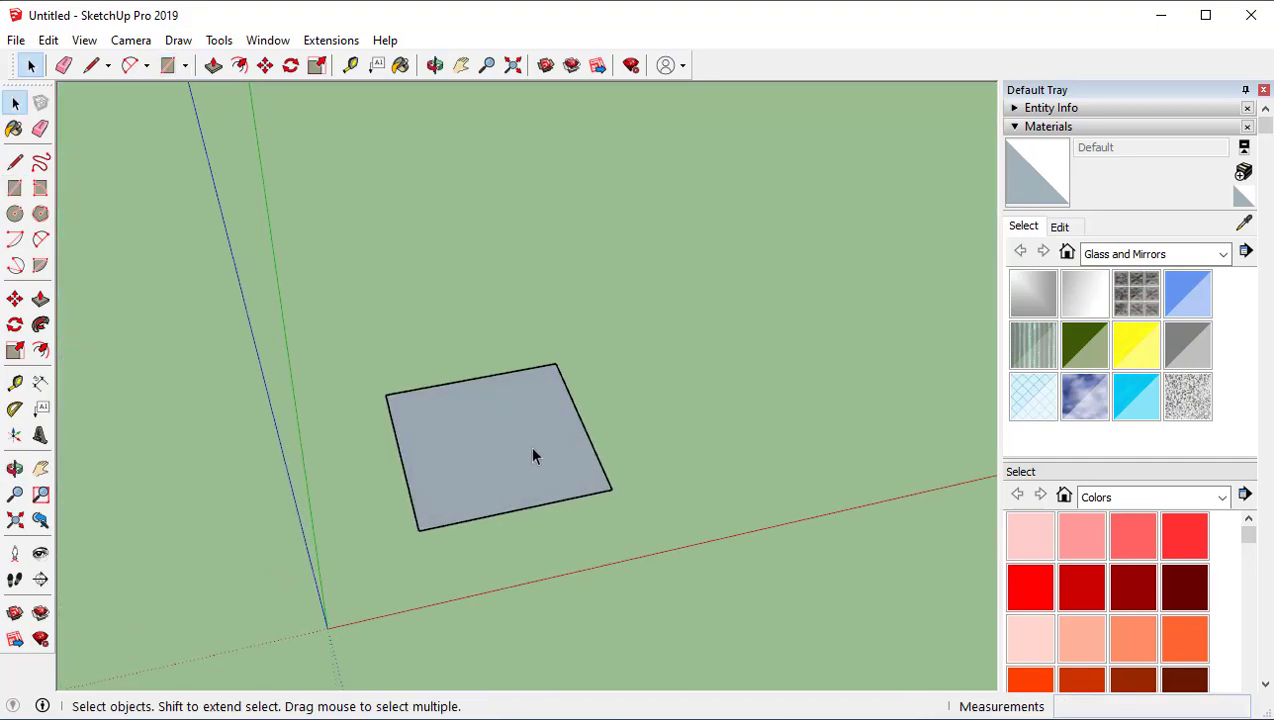
Step: Try erasing the rectangle's far edge twice, undoing the erasure each time
key(e)
click(498, 374)
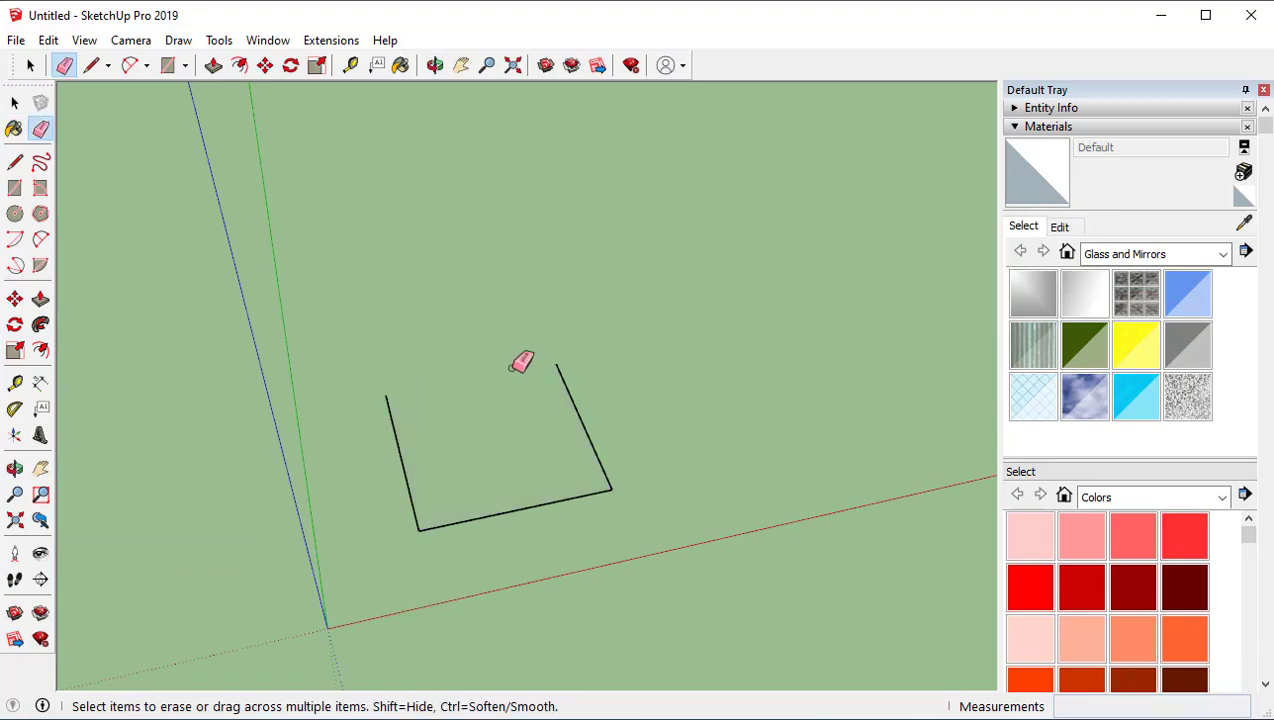
key(ctrl+z)
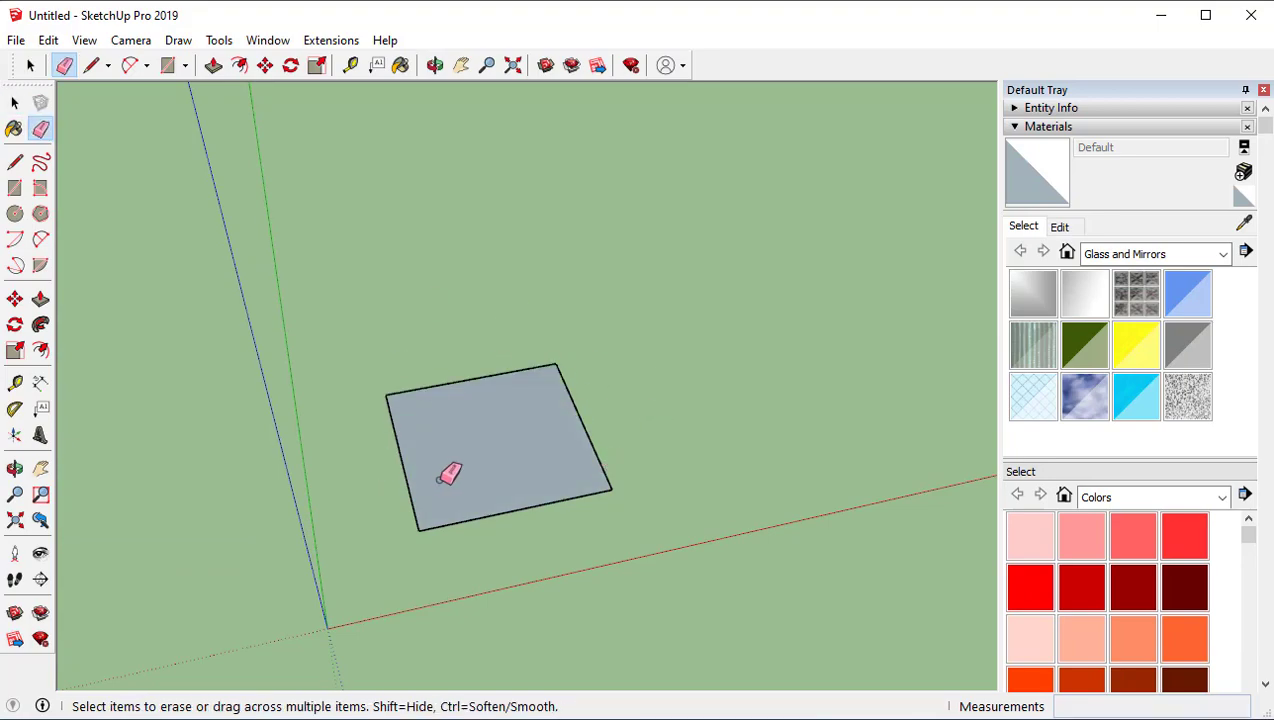
middle_drag(527, 564, 555, 532)
key(space)
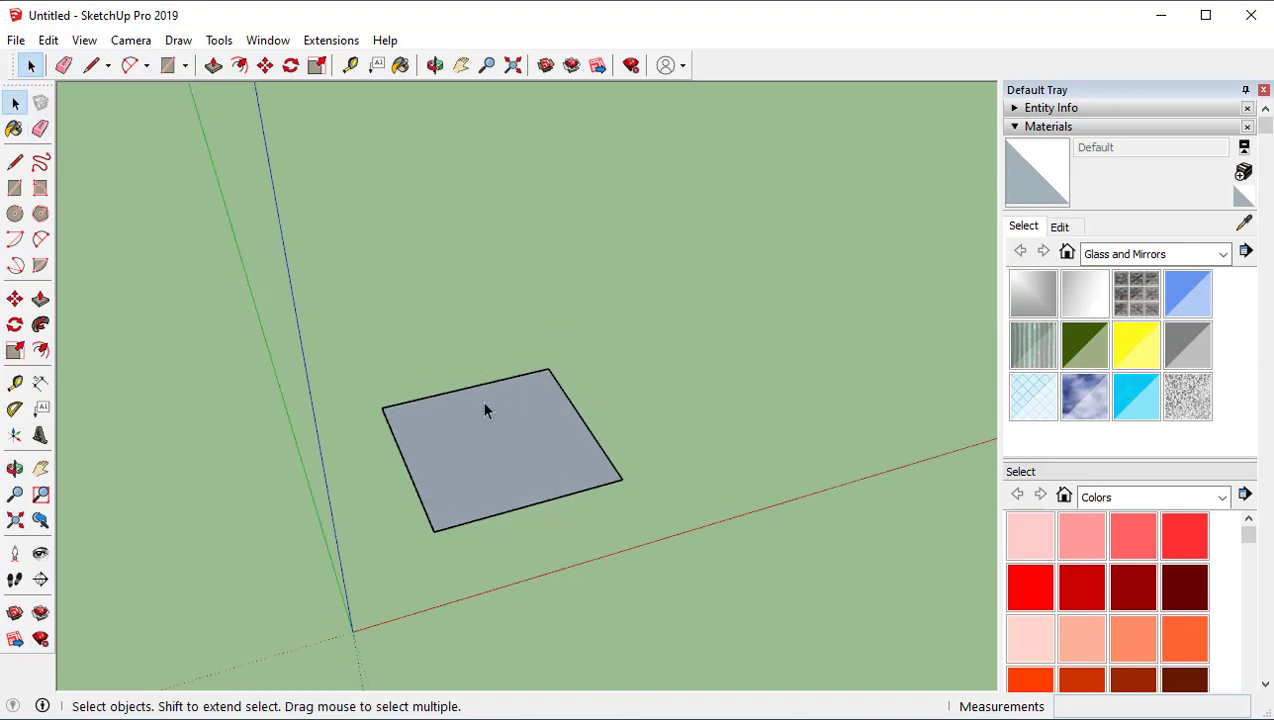
key(e)
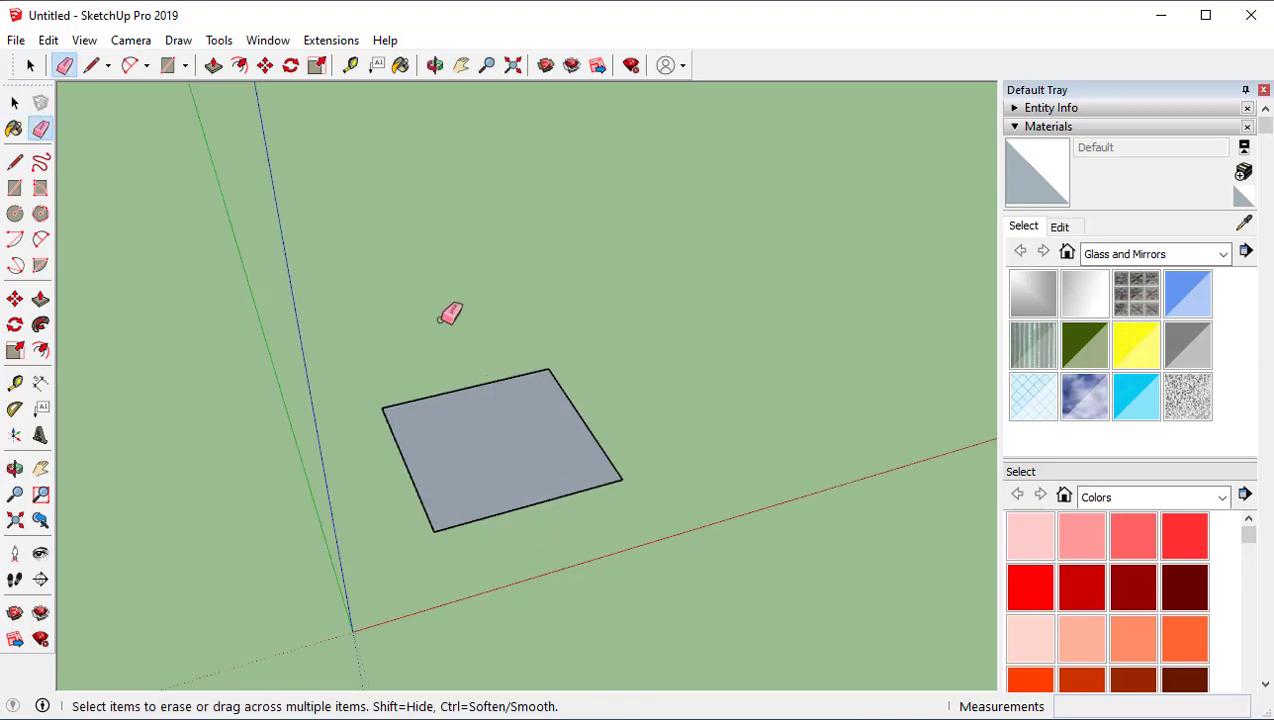
click(486, 386)
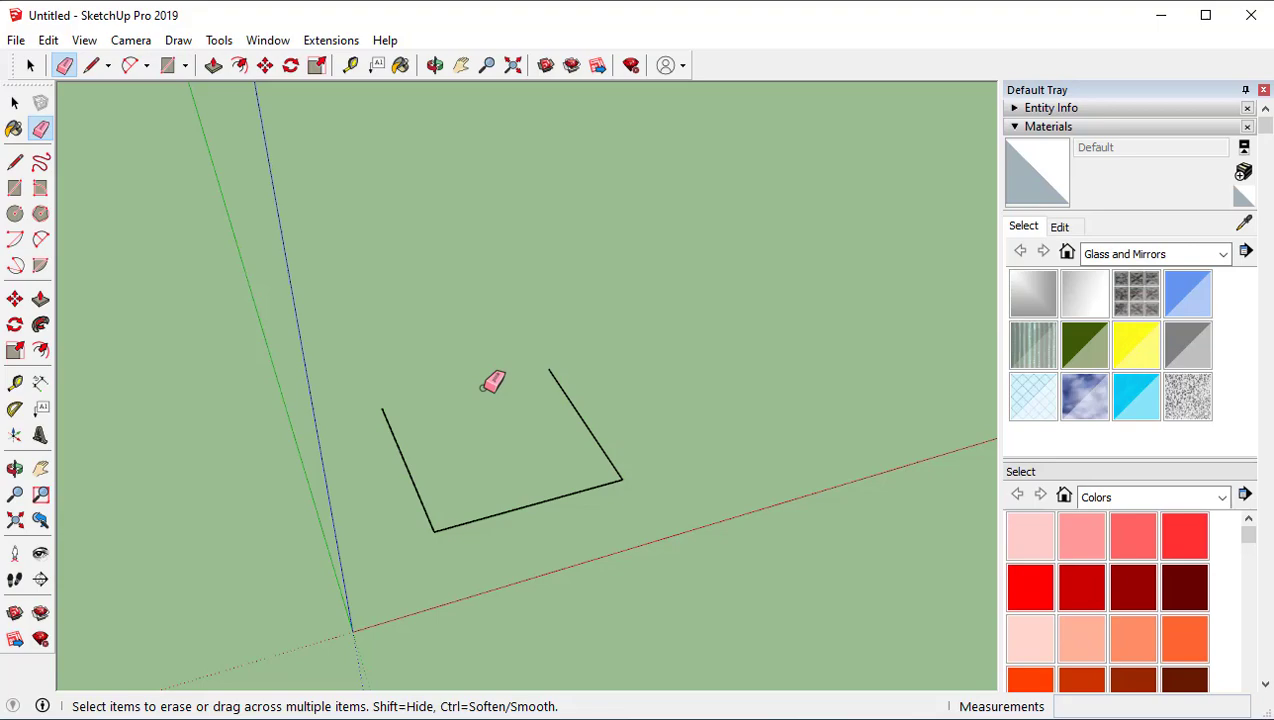
key(ctrl+z)
Step: Select the rectangle's face together with all its edges and delete it
key(space)
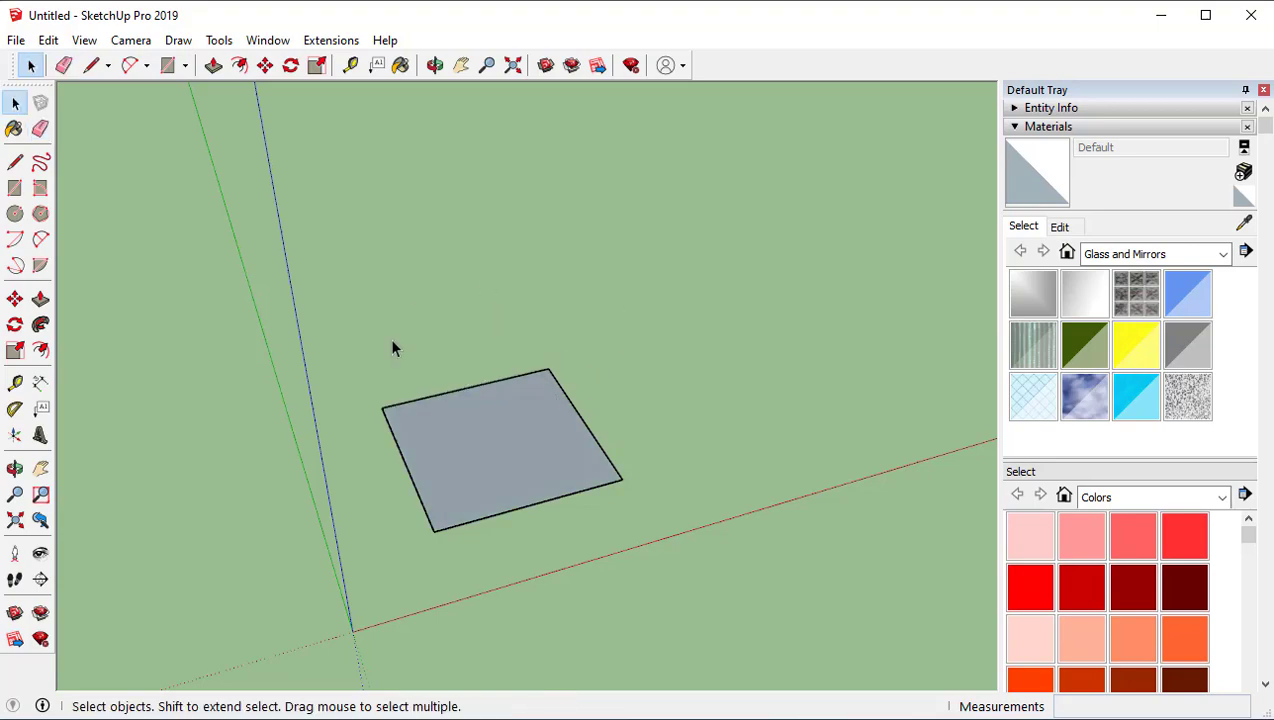
drag(341, 302, 345, 303)
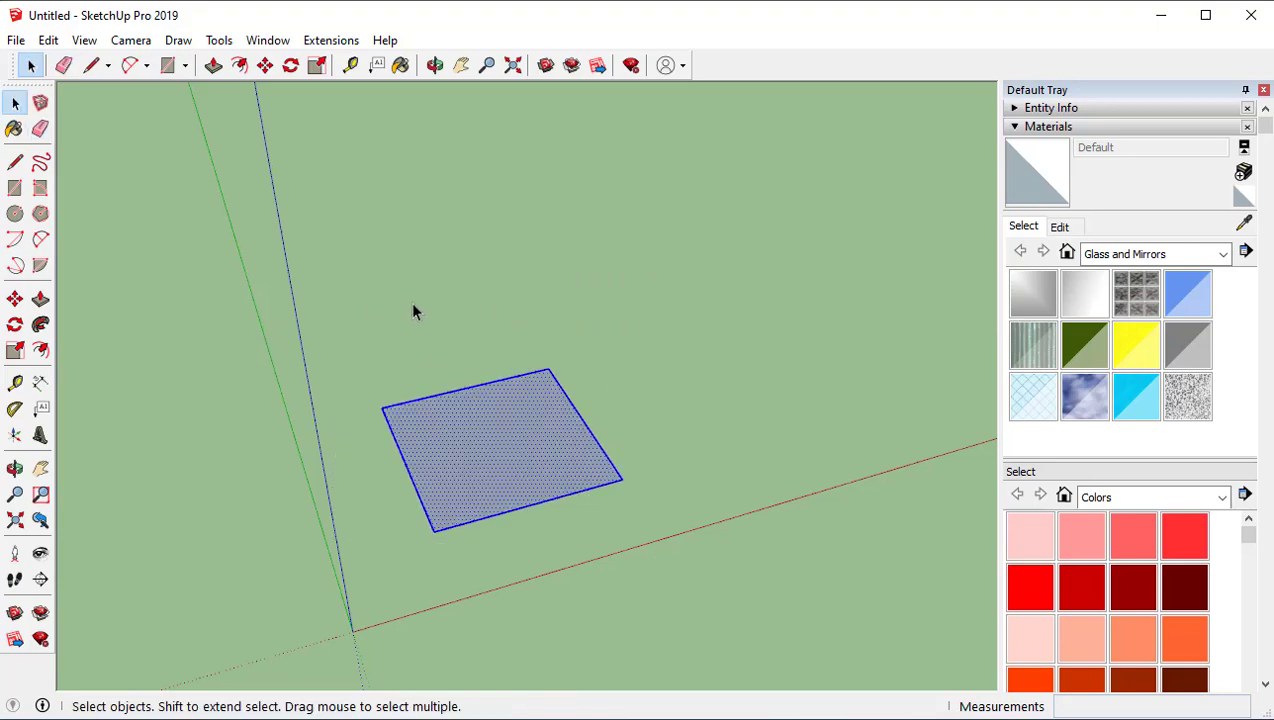
key(Delete)
Step: Draw an upright rectangle from the origin in the red-blue plane, about 9' 2" by 8' 3"
middle_drag(504, 502, 435, 432)
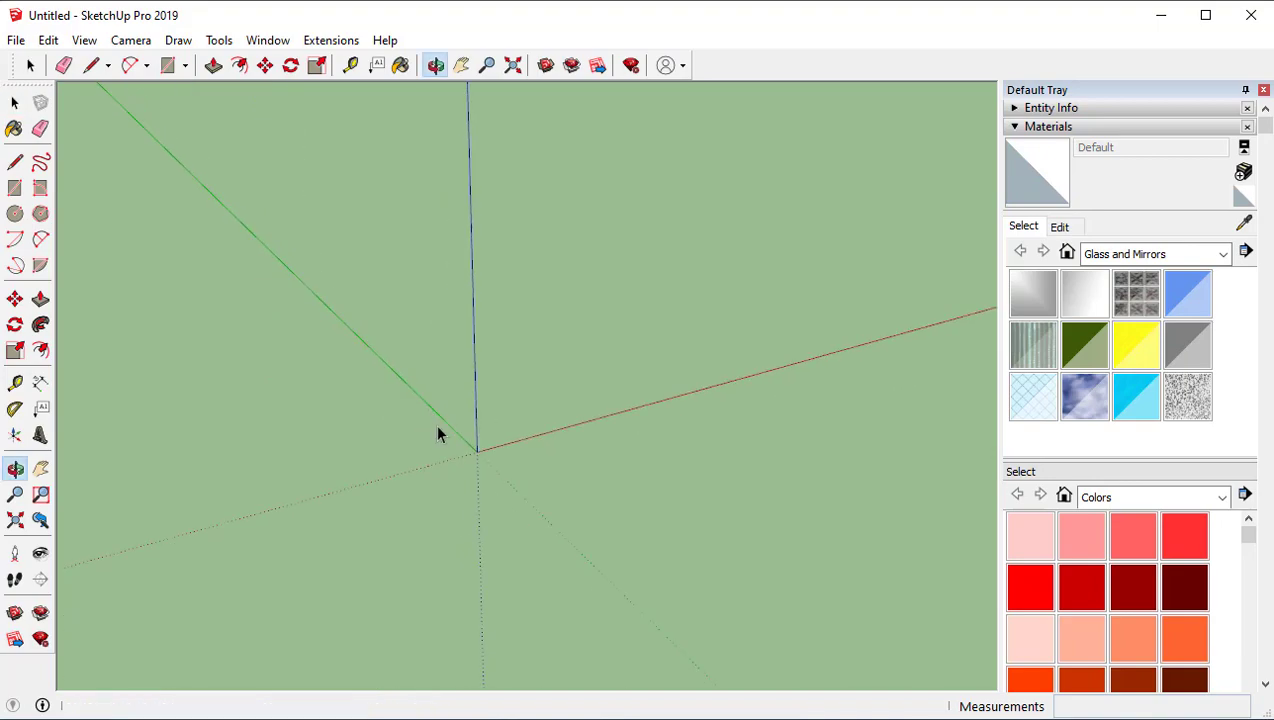
key(r)
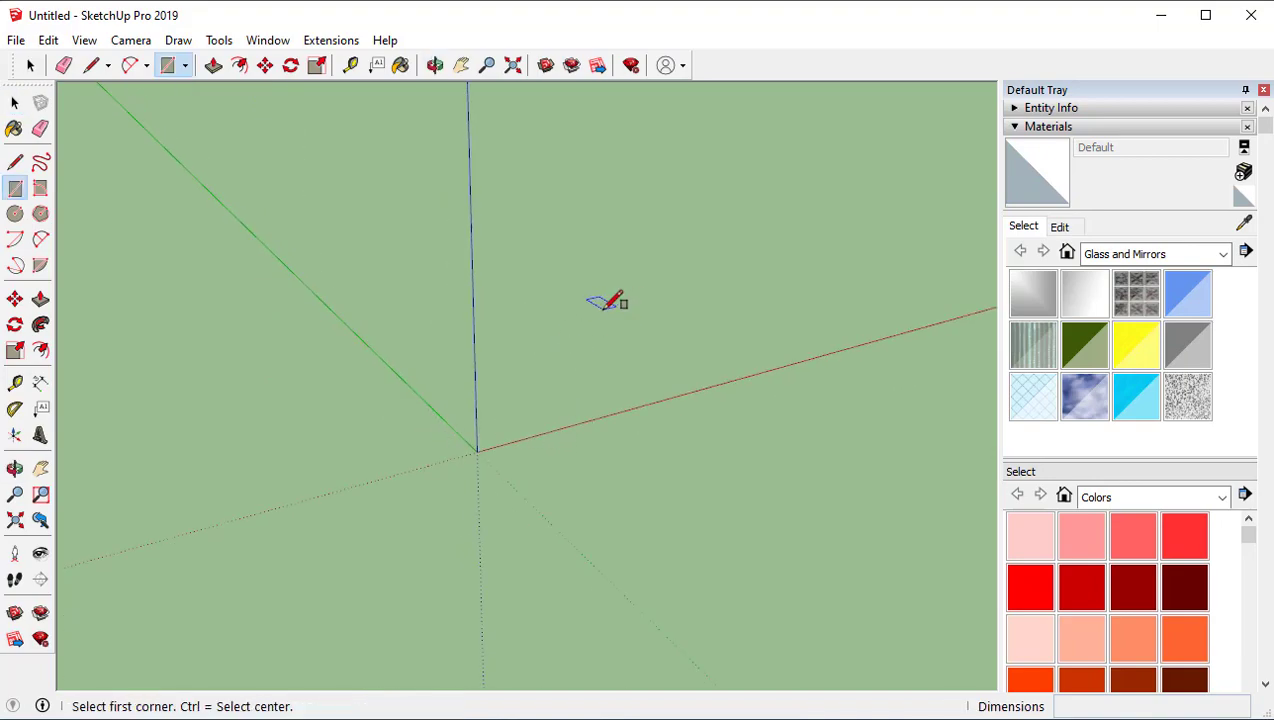
click(481, 446)
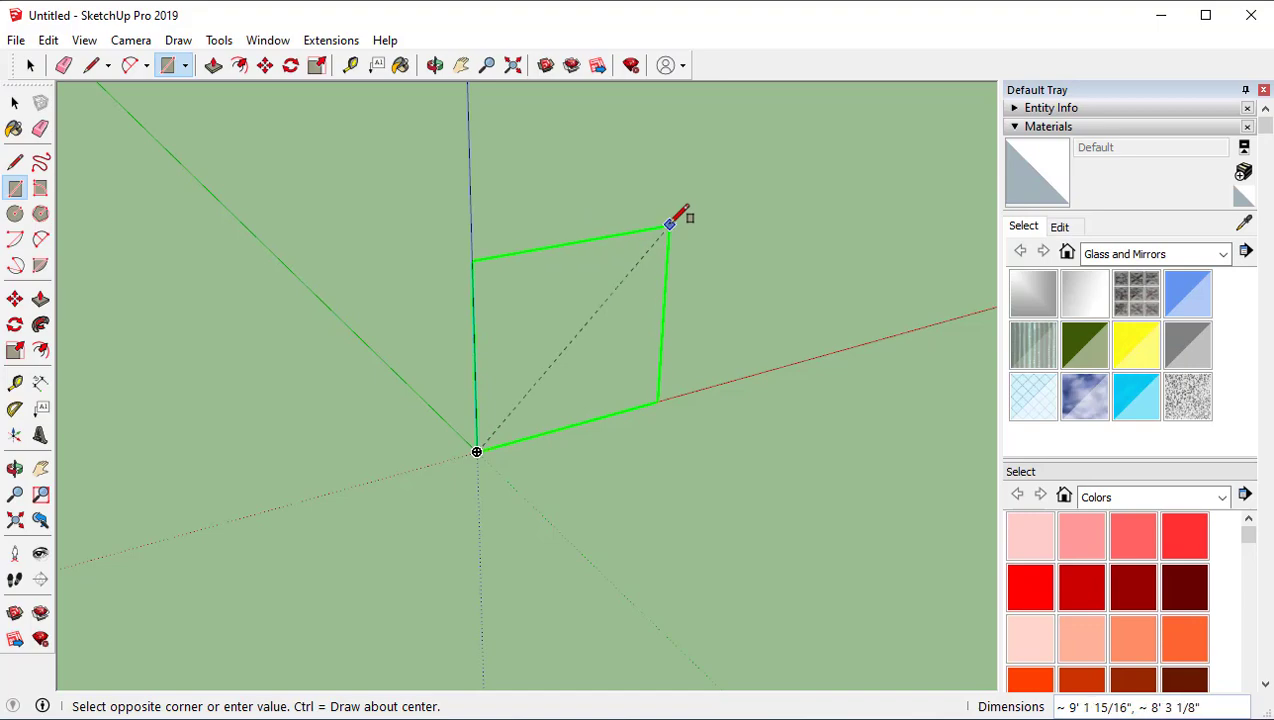
click(669, 222)
middle_drag(586, 338, 540, 345)
Step: Draw a second upright rectangle behind the first one, parallel to the red-blue plane
click(531, 352)
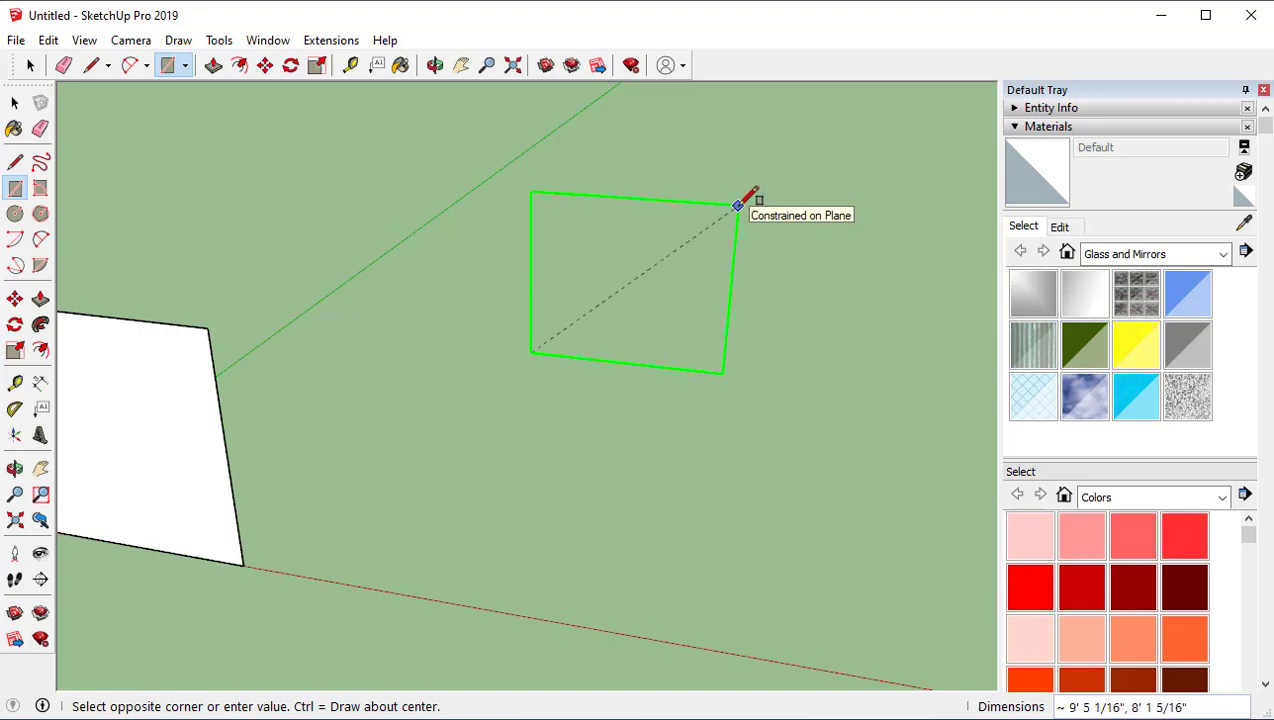
click(690, 217)
middle_drag(737, 247, 535, 336)
Step: Select both upright rectangles and delete them
key(space)
scroll(538, 340, up, 1)
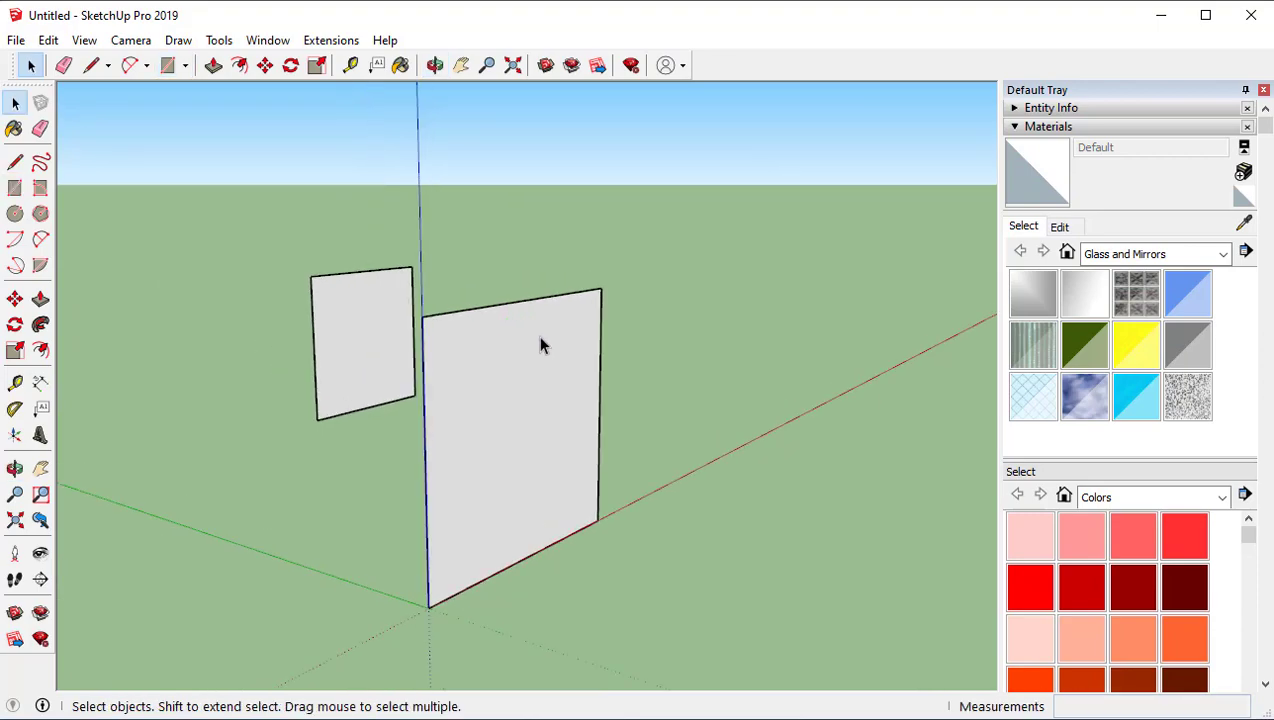
scroll(540, 344, down, 2)
drag(273, 196, 722, 591)
key(Delete)
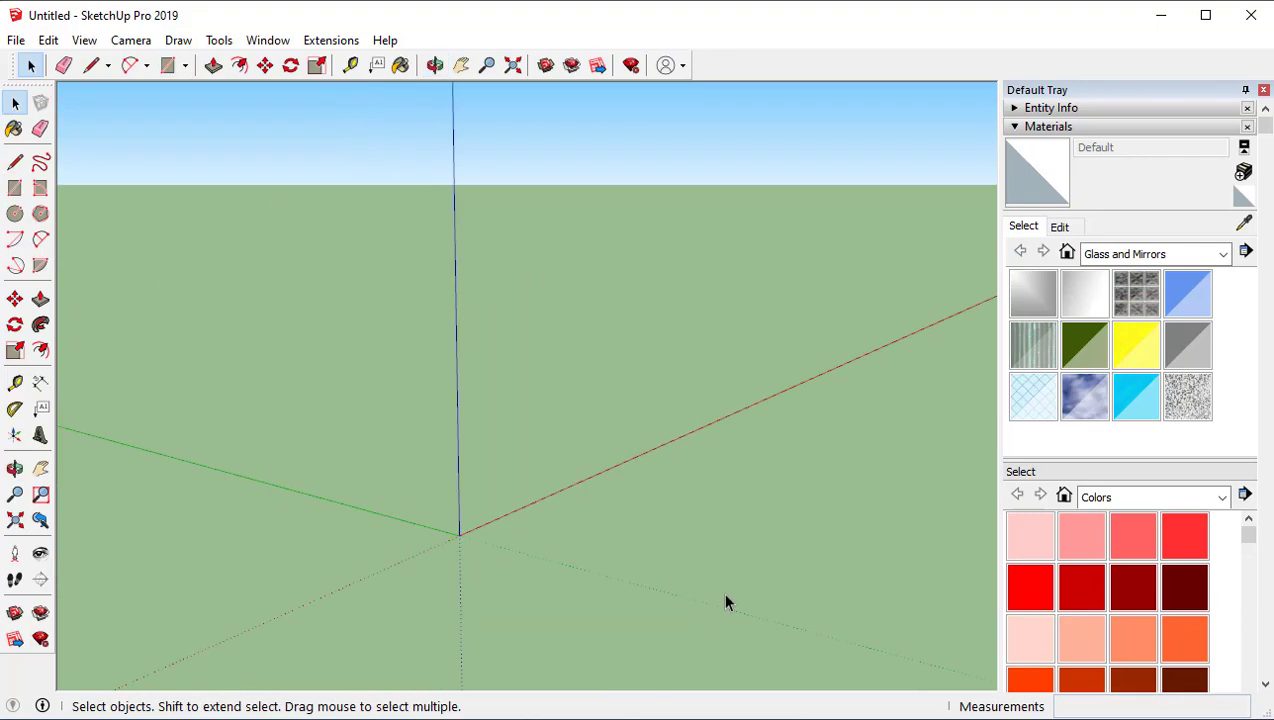
Step: Draw a Rotated Rectangle lying flat on the ground at an angle to the axes, about 20' by 19'
middle_drag(559, 594, 540, 474)
scroll(590, 466, up, 2)
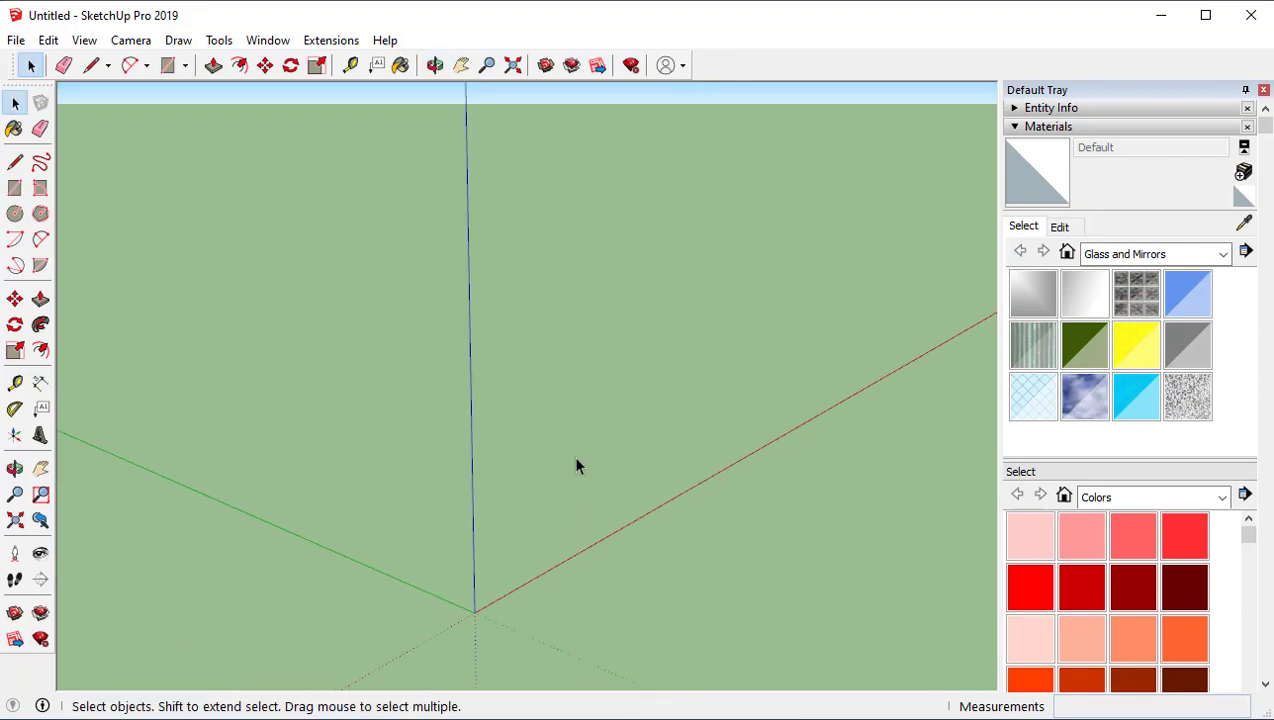
middle_drag(475, 533, 530, 470)
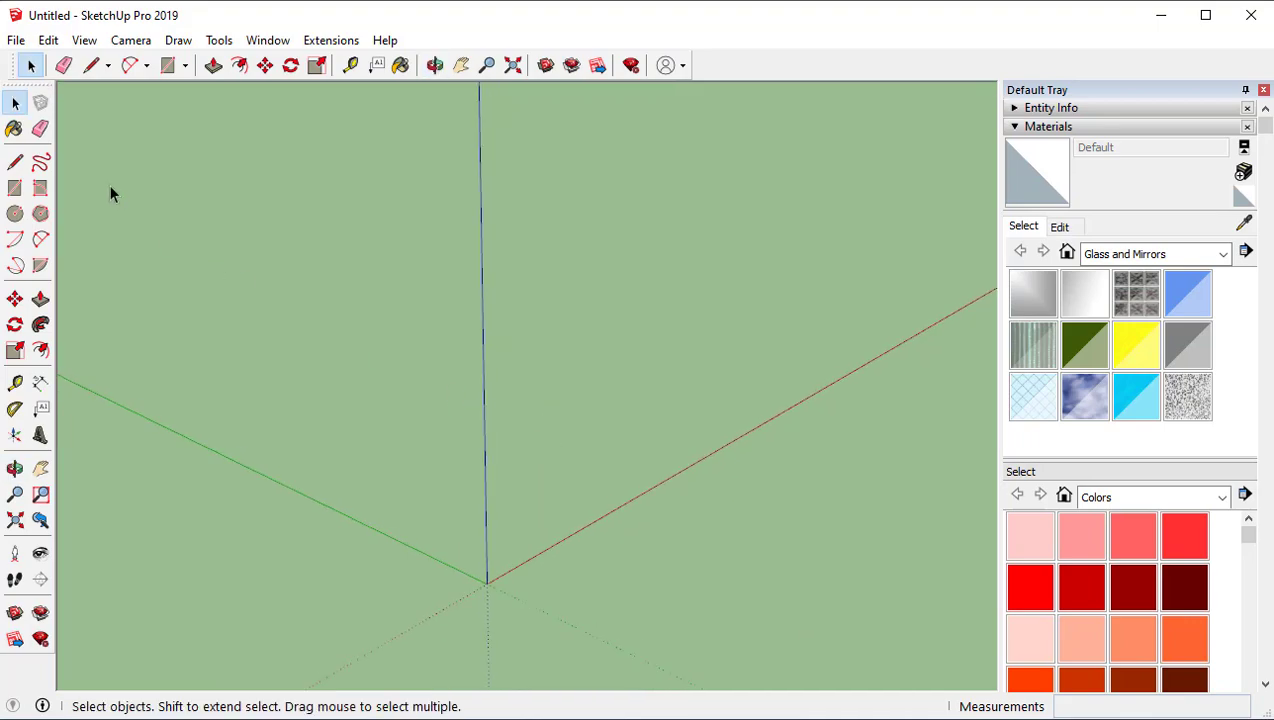
click(40, 190)
middle_drag(515, 262, 540, 378)
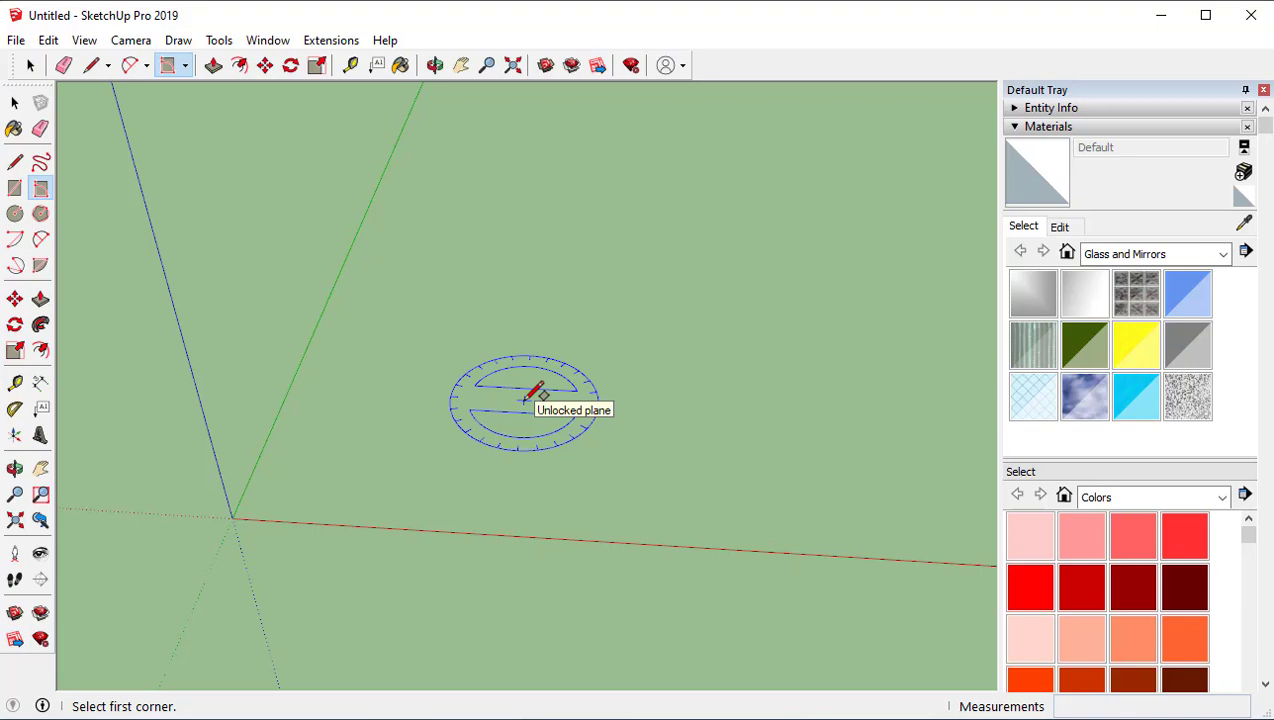
click(524, 401)
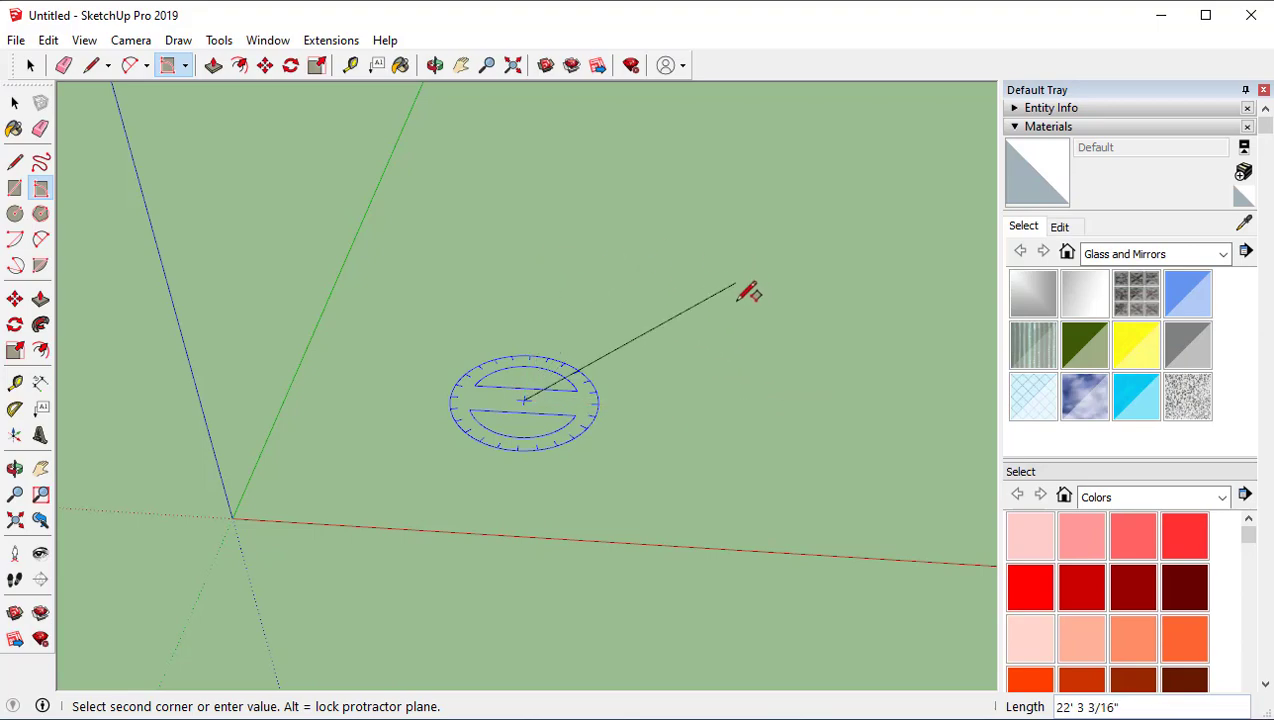
click(787, 351)
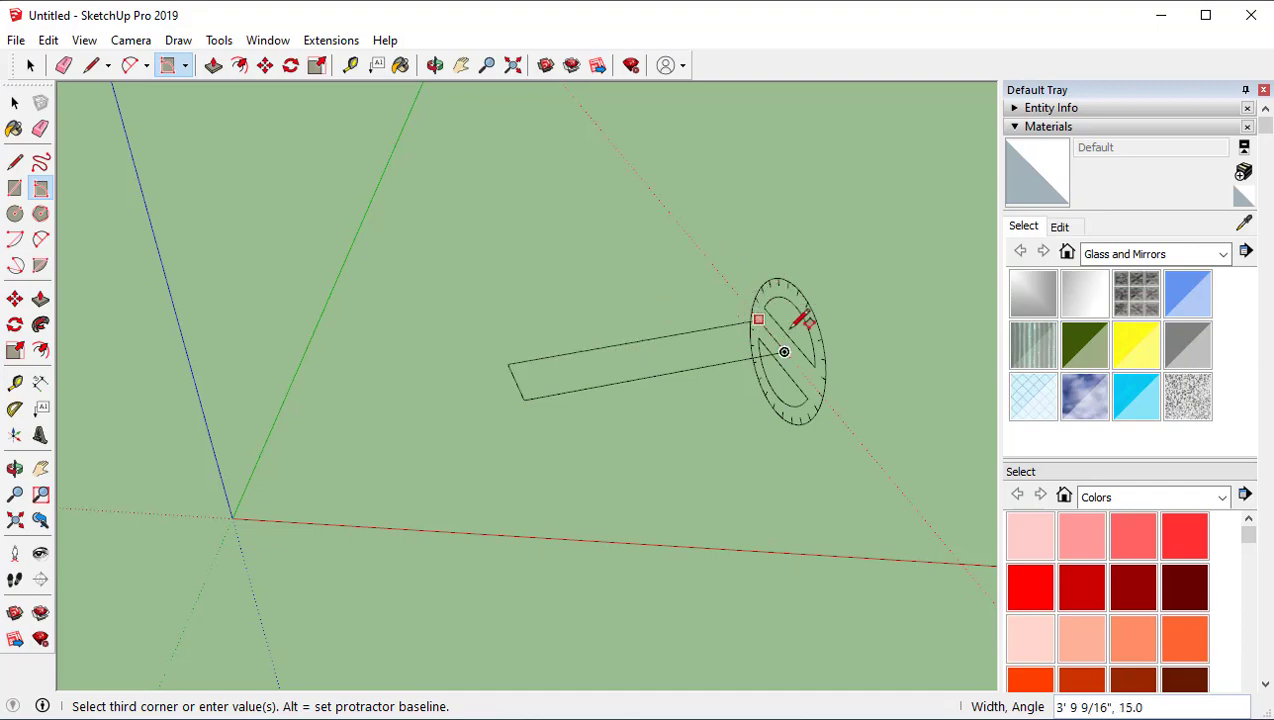
middle_drag(762, 350, 660, 313)
middle_drag(745, 330, 654, 259)
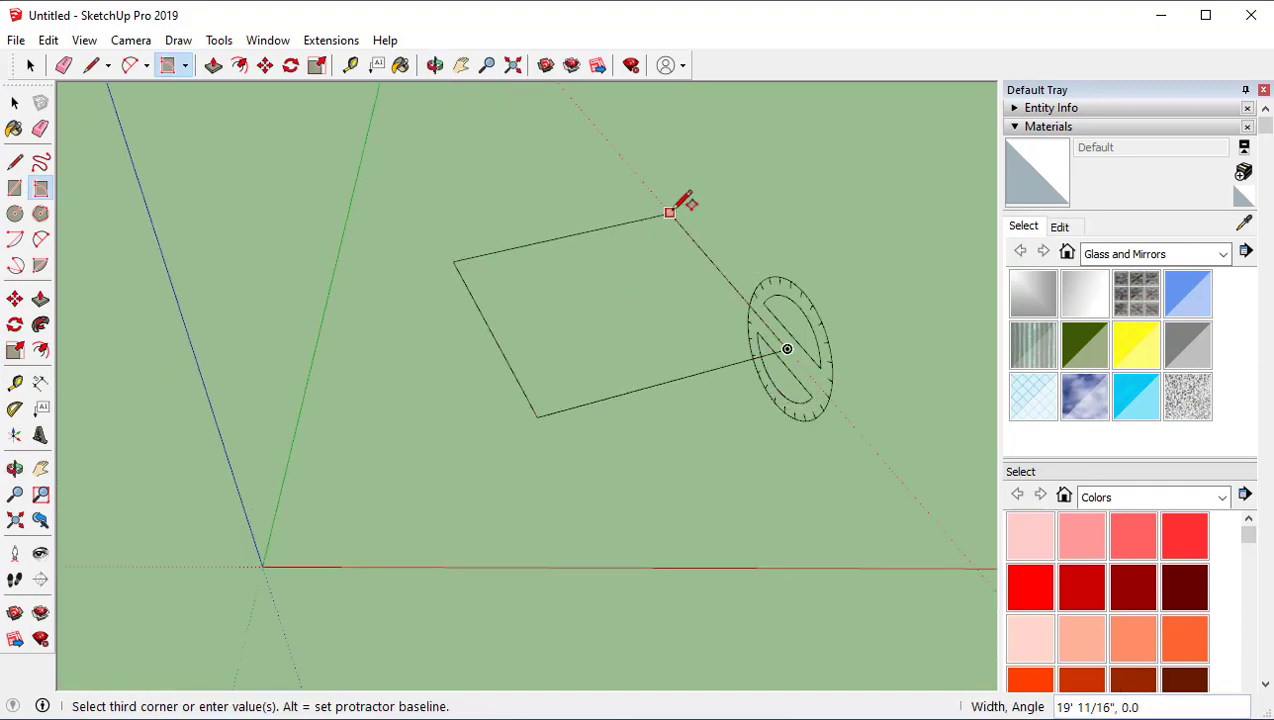
click(671, 213)
middle_drag(702, 506, 739, 364)
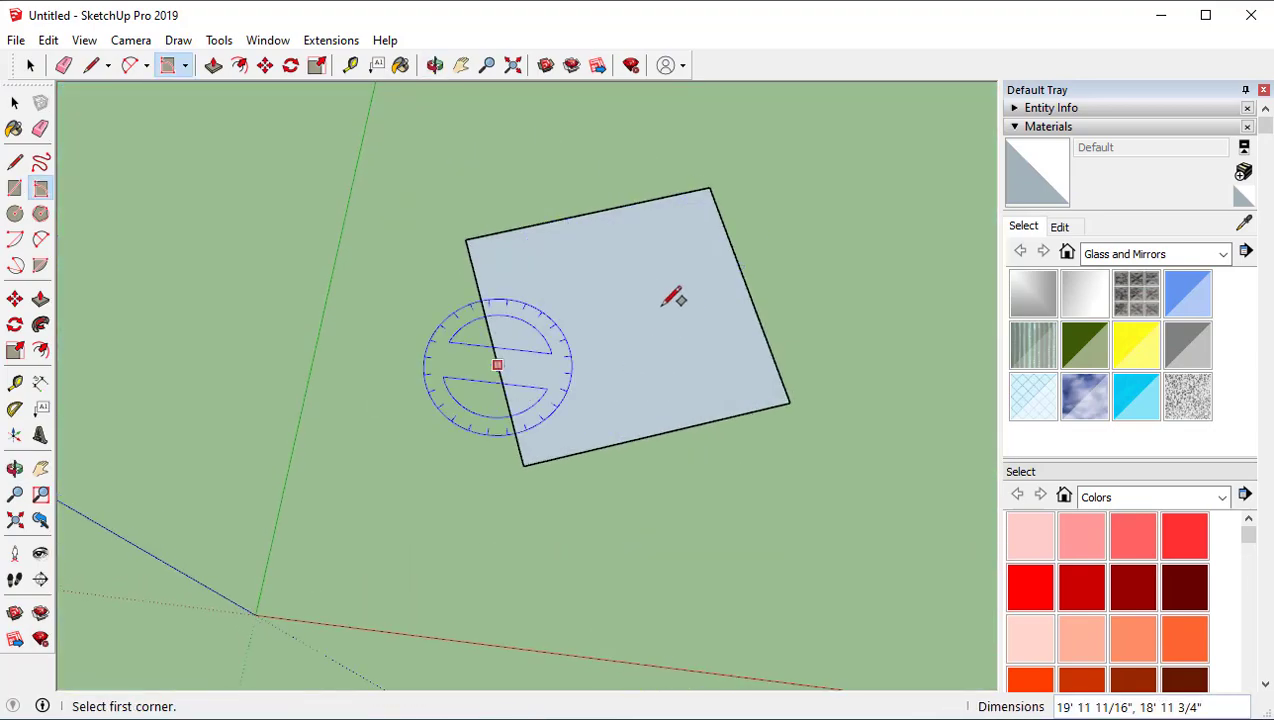
Step: Select the face of the rotated rectangle
key(space)
click(636, 321)
key(r)
key(space)
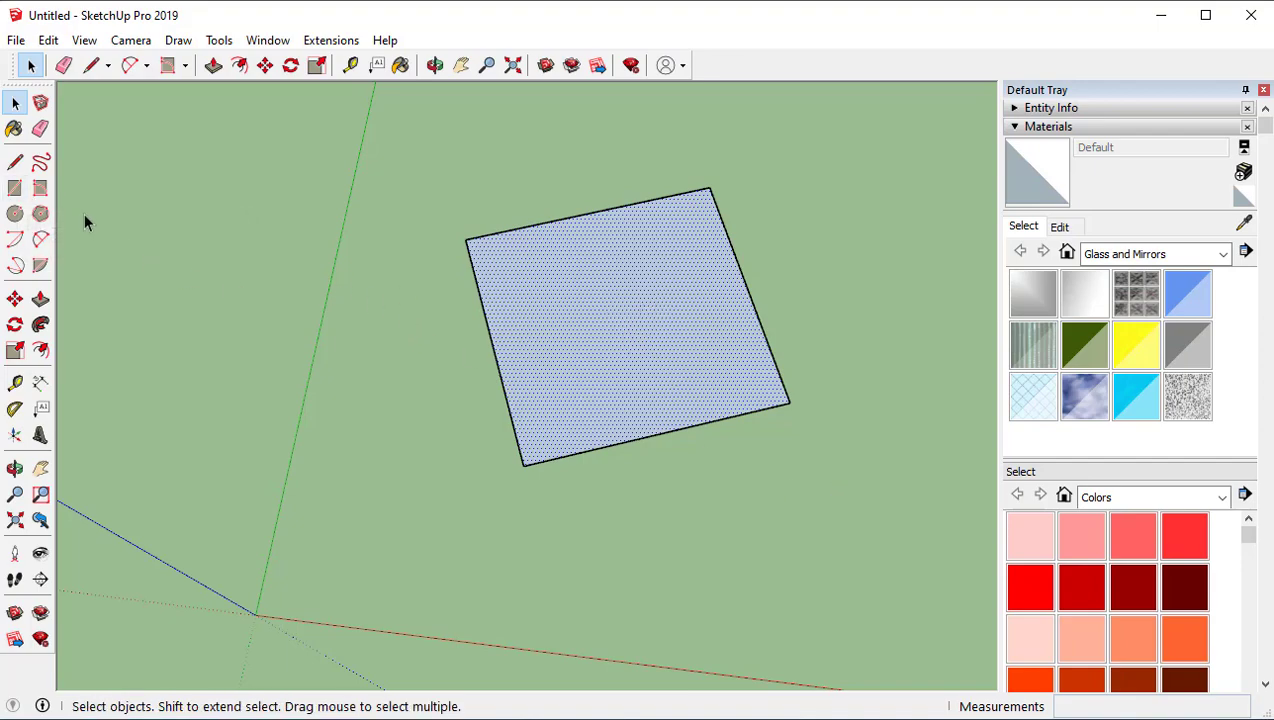
Step: Draw an axis-aligned rectangle about 6' 4" by 10' 3" with one side on the green axis
key(r)
click(291, 457)
click(403, 337)
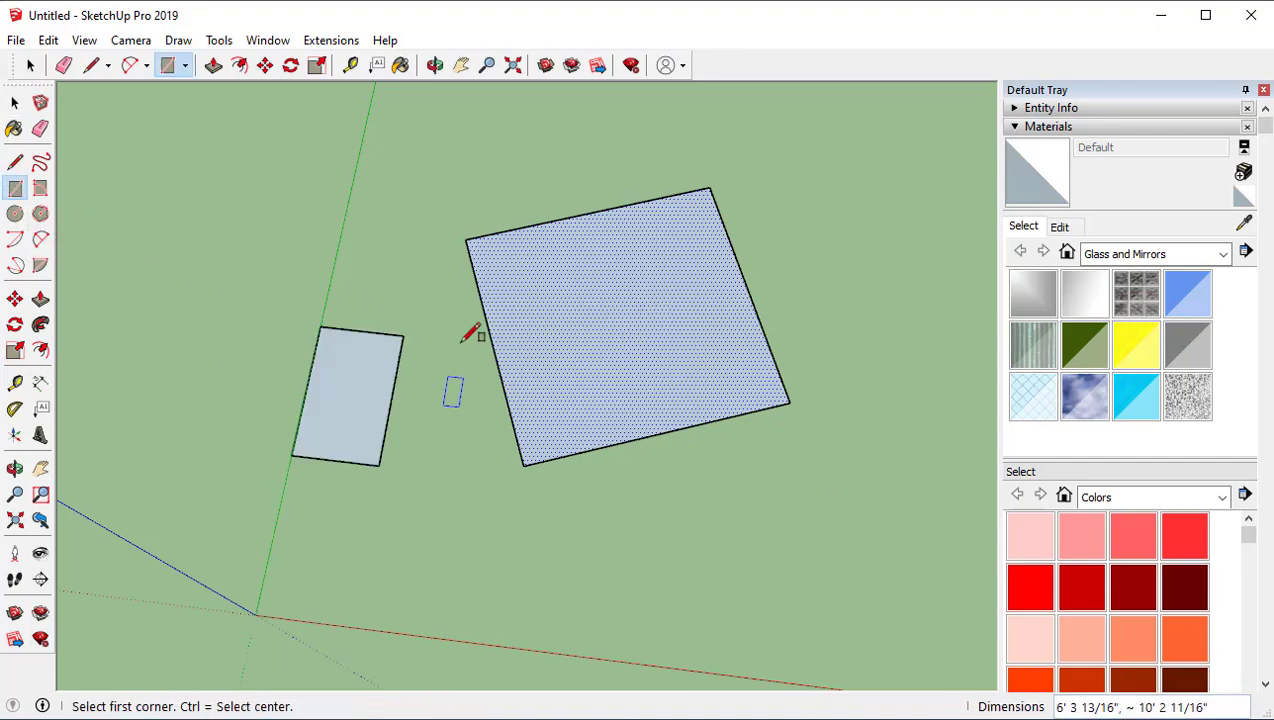
key(space)
middle_drag(385, 427, 393, 453)
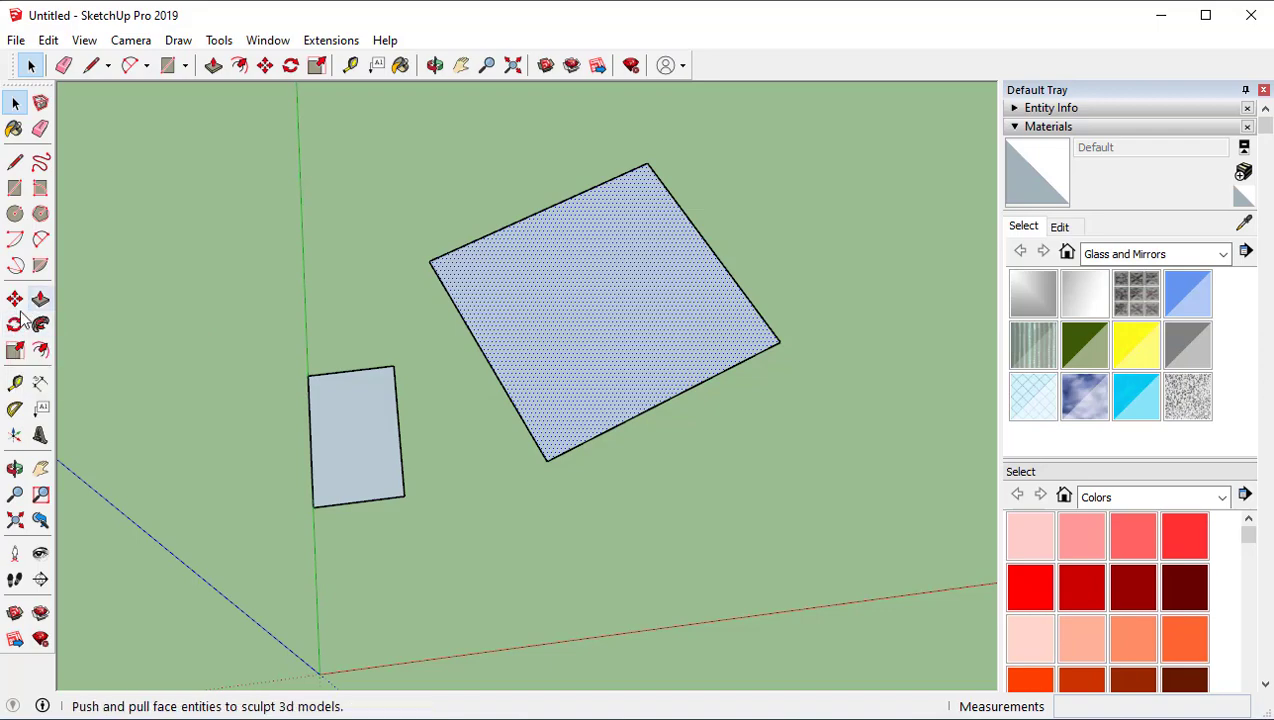
Step: Draw a circle on the ground beyond the rotated rectangle with a radius of 10
click(14, 217)
mouse_move(398, 284)
middle_down()
mouse_move(826, 235)
mouse_move(611, 297)
middle_up()
click(681, 236)
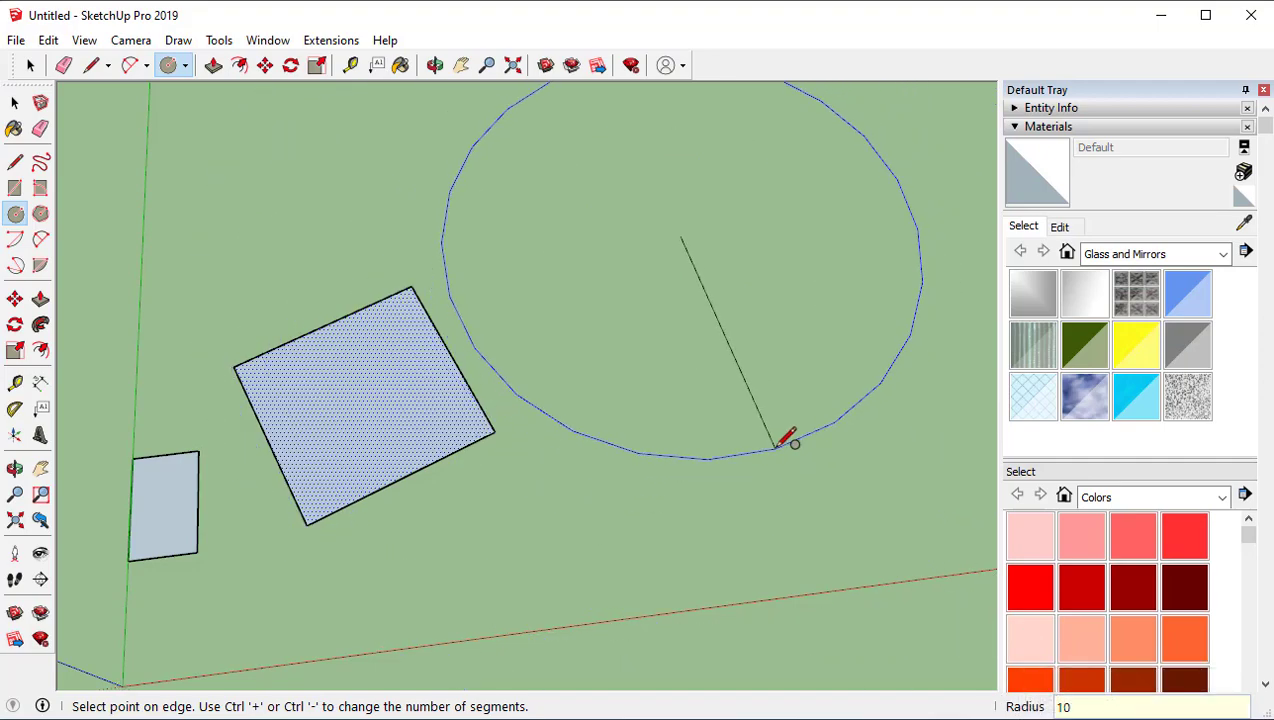
key(Escape)
scroll(680, 237, up, 10)
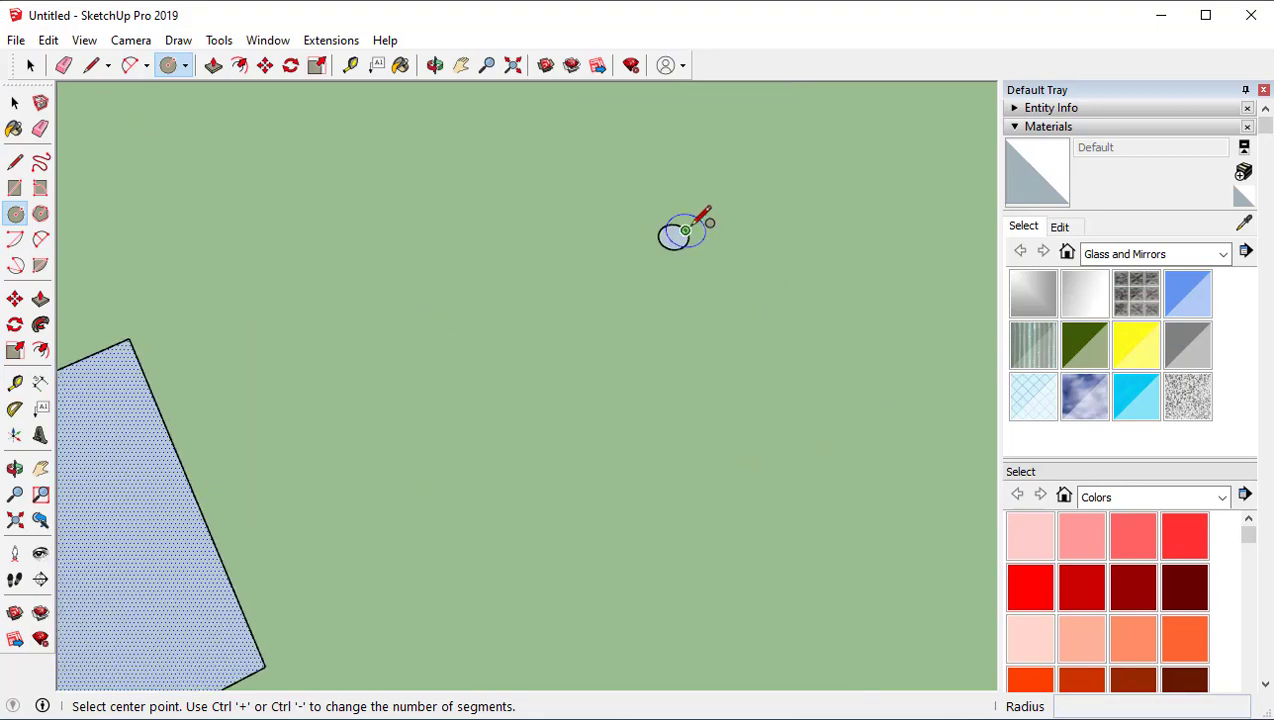
scroll(672, 215, up, 1)
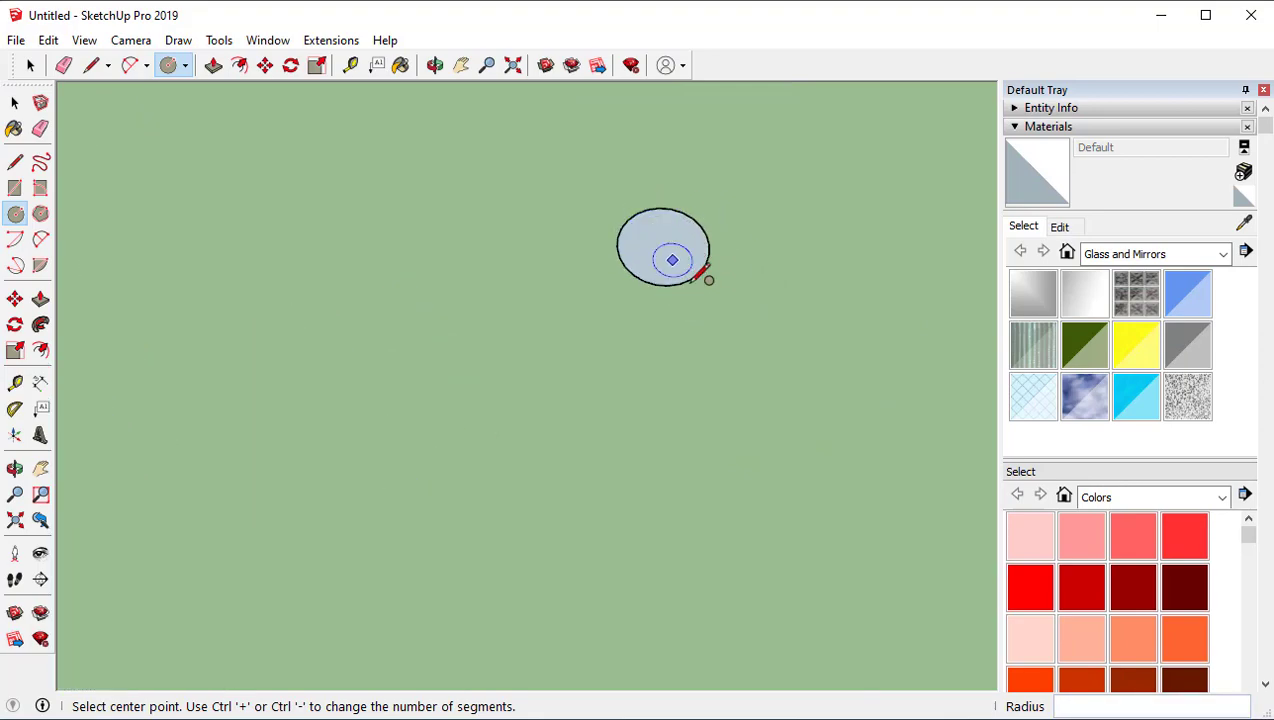
Step: Draw a five-sided polygon on the ground near the circle with a circumscribed radius of about 1' 2 3/4"
key(space)
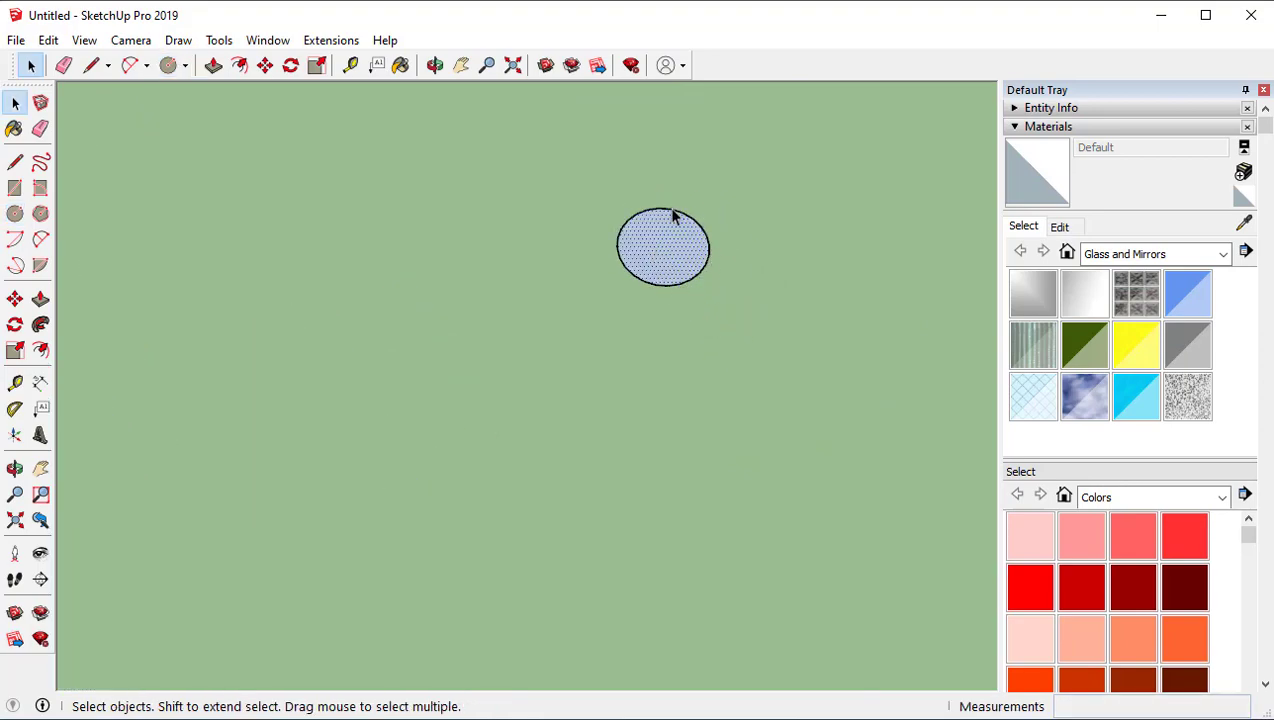
click(40, 214)
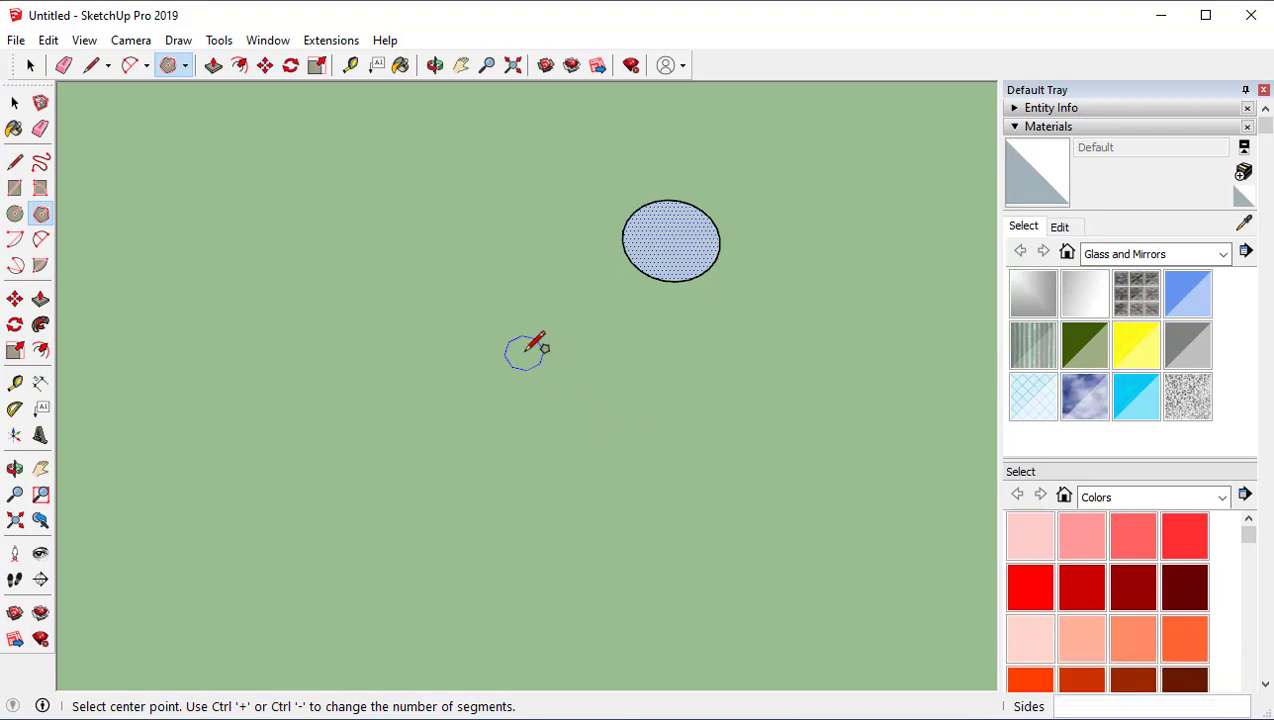
scroll(527, 350, up, 1)
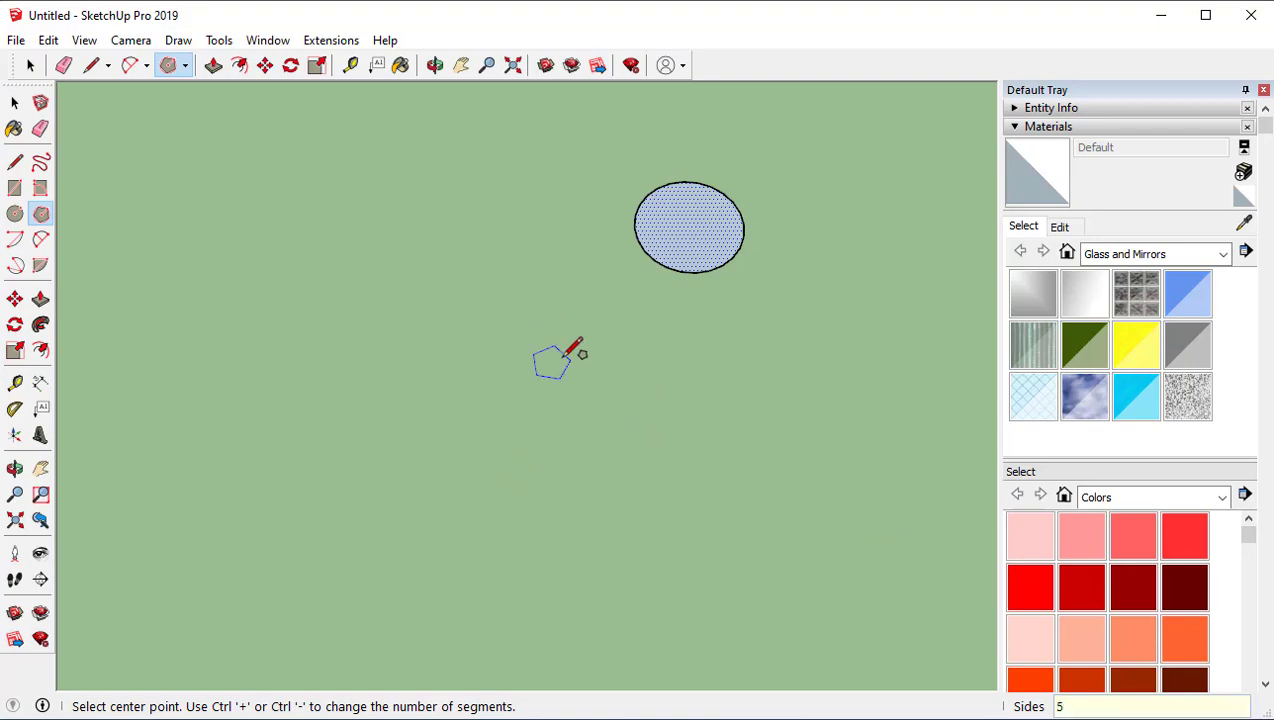
click(558, 396)
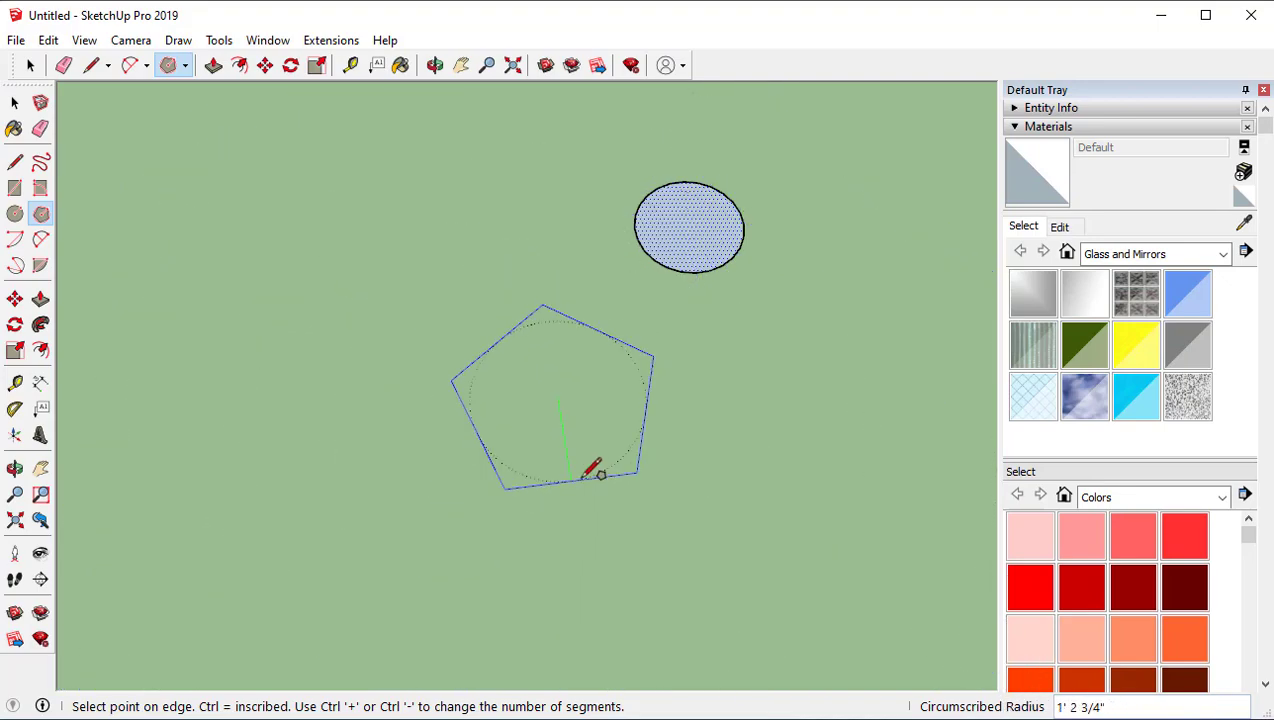
click(592, 472)
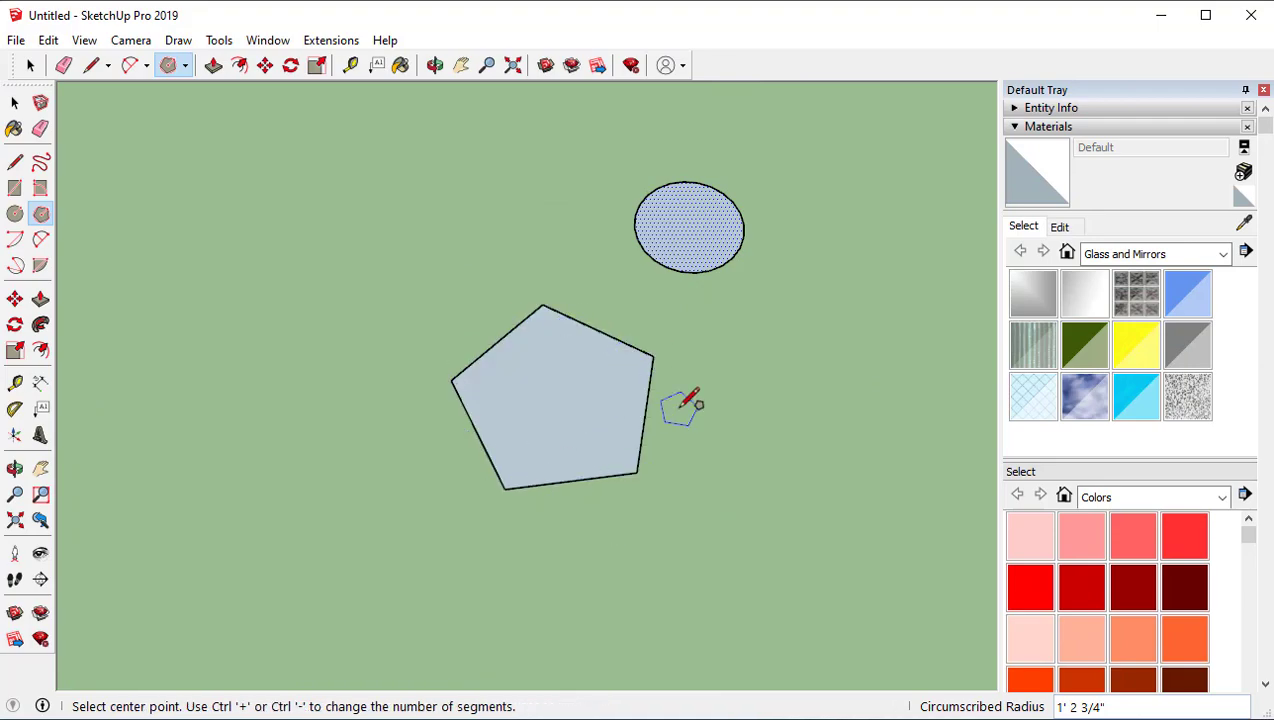
Step: Draw a 180-degree arc from a center point on the open ground beside the pentagon
click(12, 247)
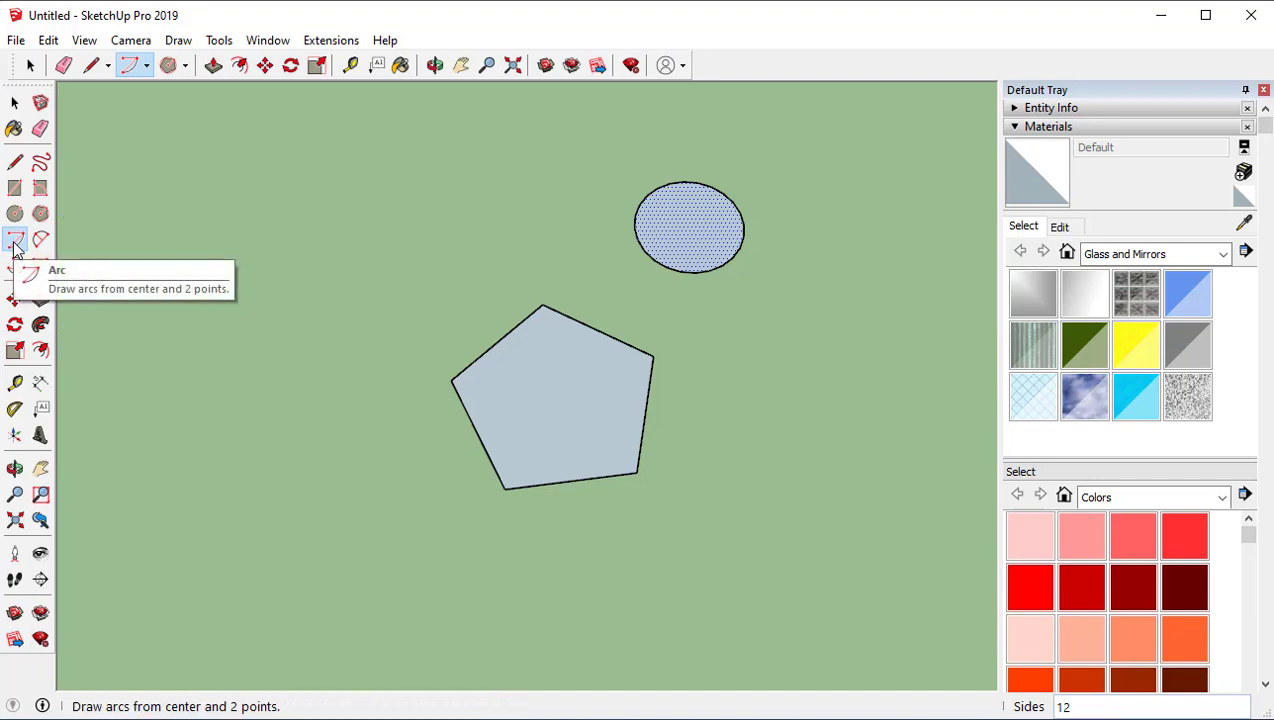
click(219, 344)
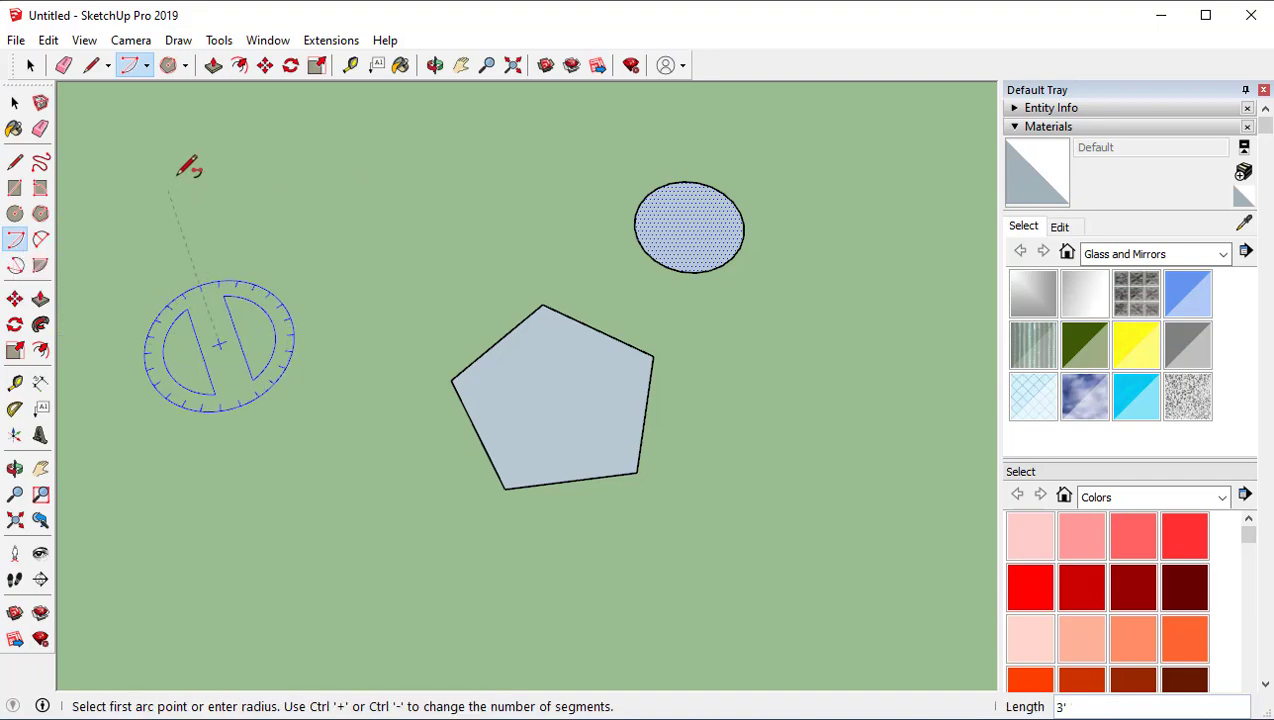
click(161, 217)
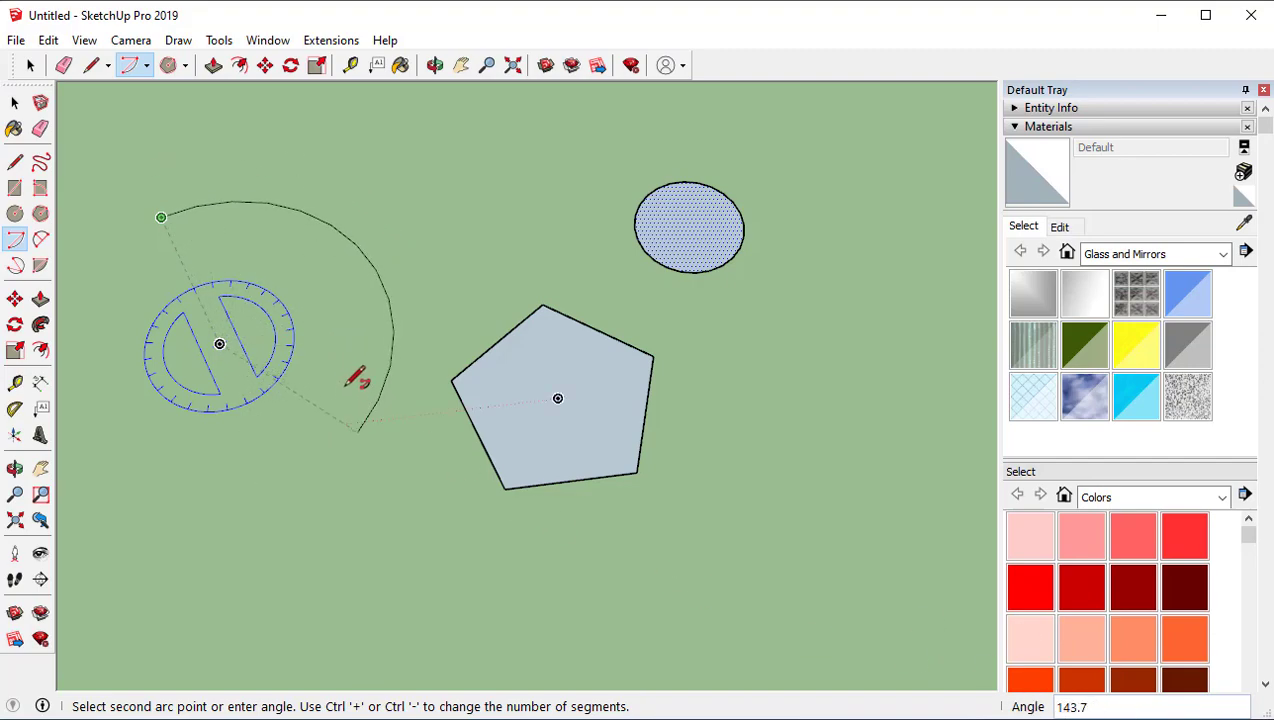
text(0)
key(Return)
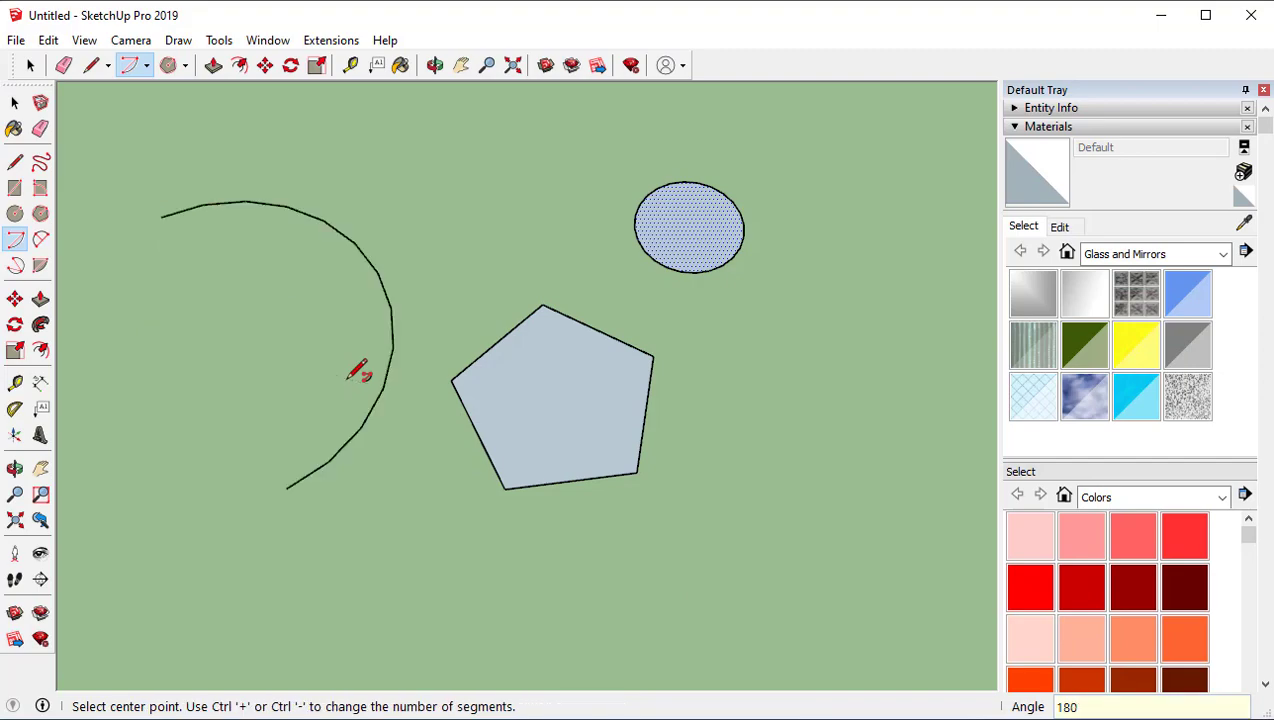
Step: Close the semicircular arc into a face with a straight line between its two endpoints
middle_drag(435, 503, 347, 393)
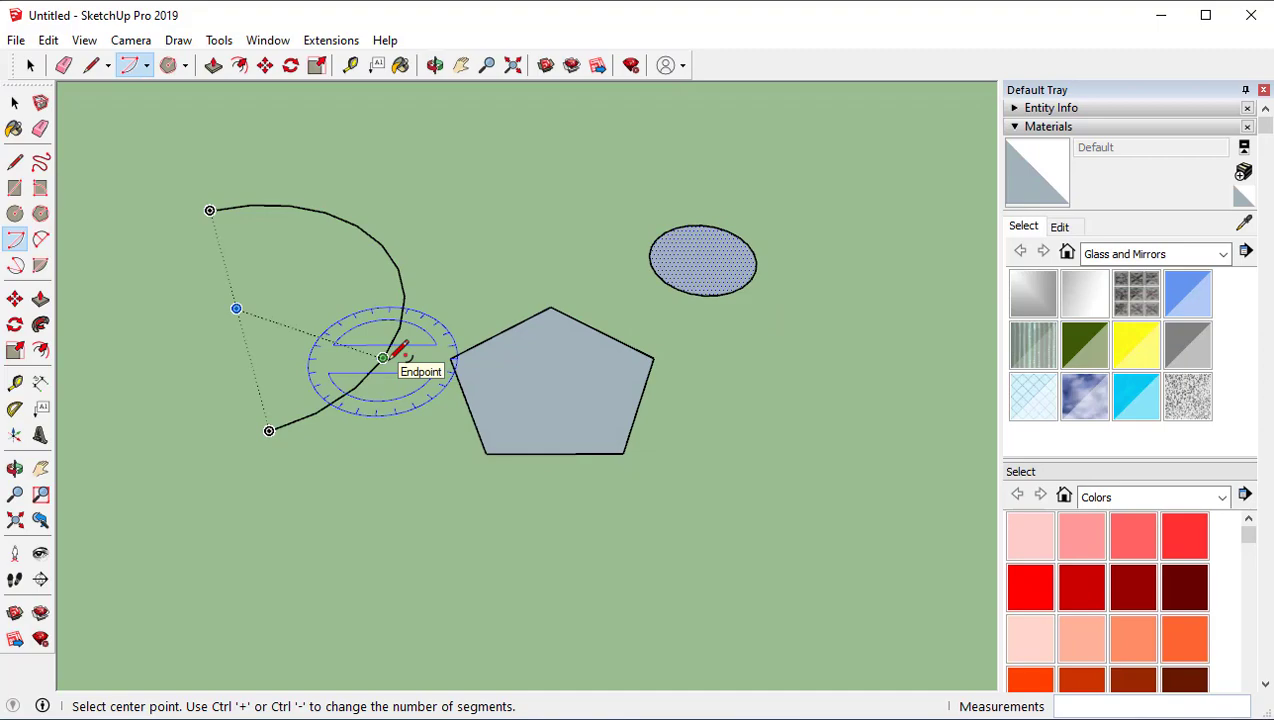
key(l)
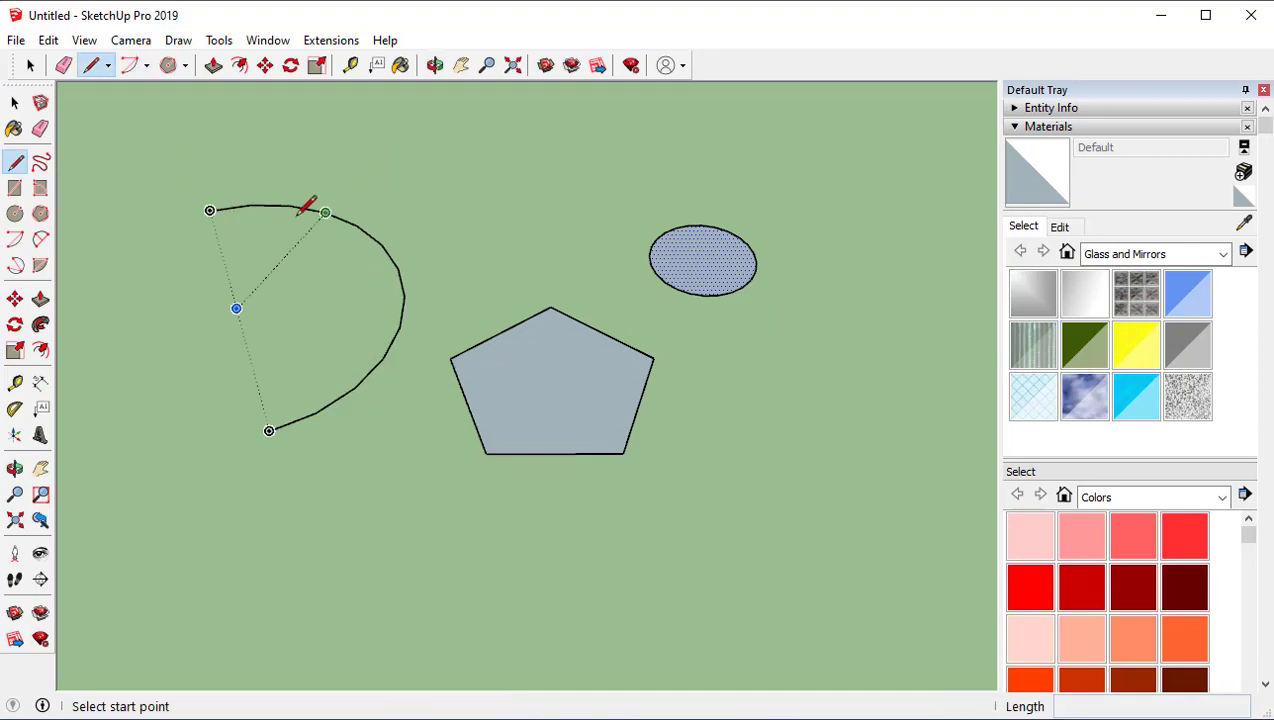
click(209, 210)
click(270, 430)
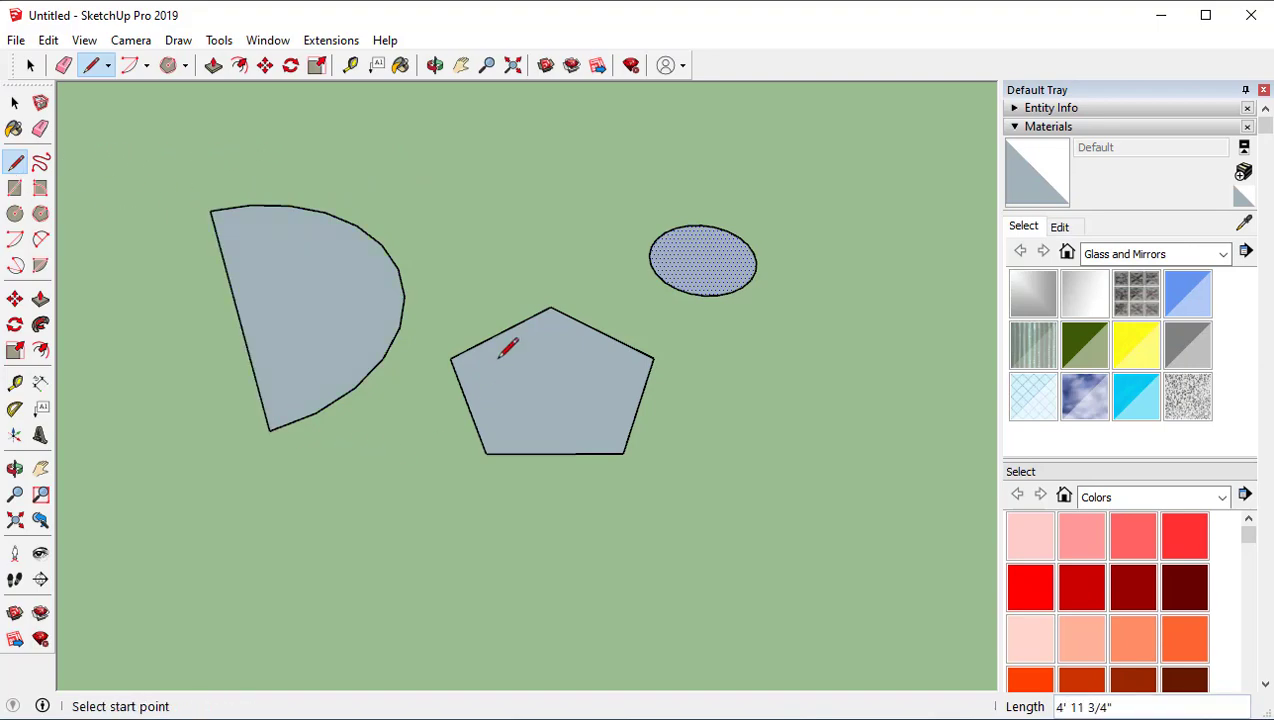
Step: Draw a 2 Point Arc beyond the existing shapes, about 6' 4" between endpoints with a bulge of about 1' 10"
mouse_move(380, 379)
middle_down()
mouse_move(293, 90)
mouse_move(396, 446)
middle_up()
scroll(448, 384, down, 1)
mouse_move(662, 374)
shift+middle_down()
mouse_move(259, 421)
mouse_move(651, 367)
shift+middle_up()
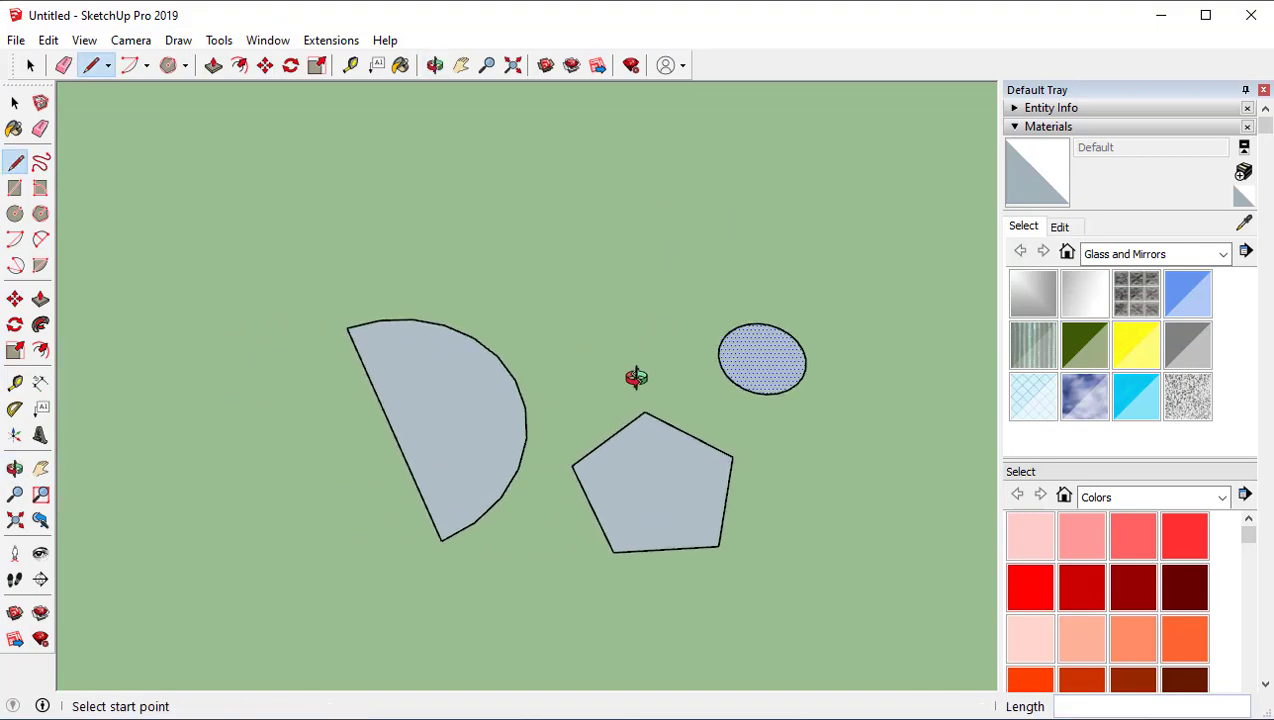
key(space)
click(41, 239)
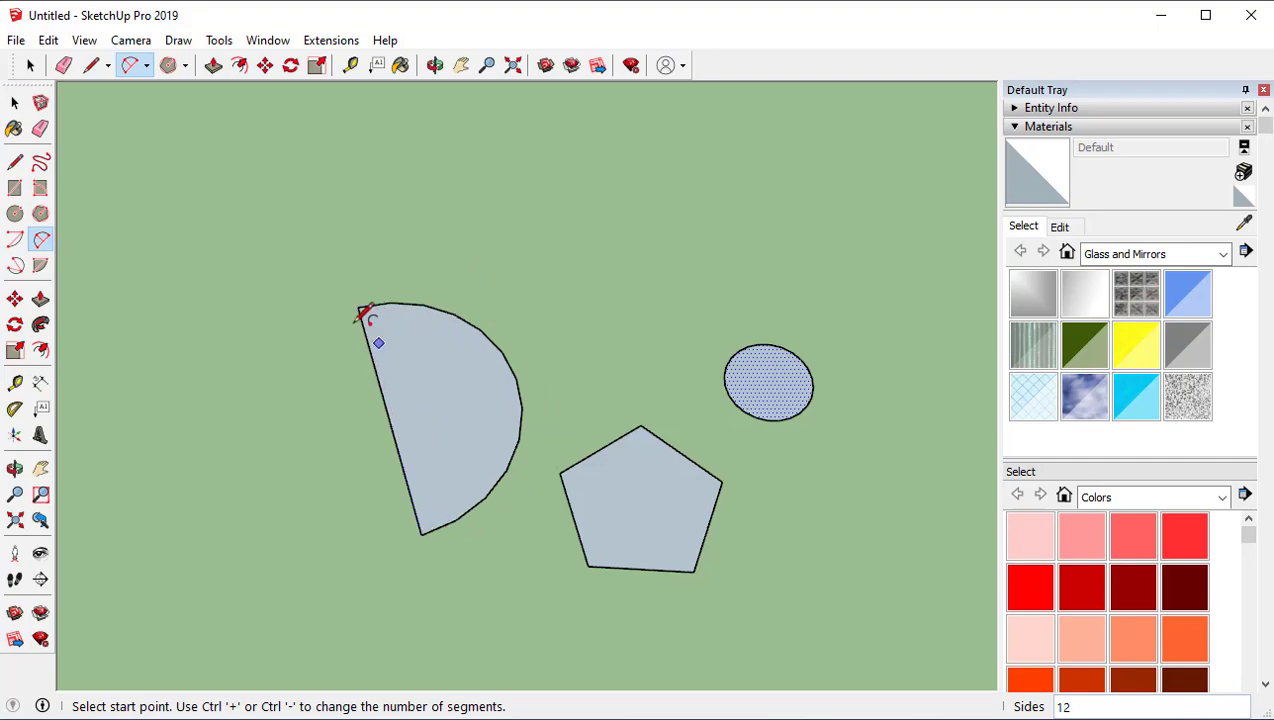
middle_drag(420, 543, 105, 330)
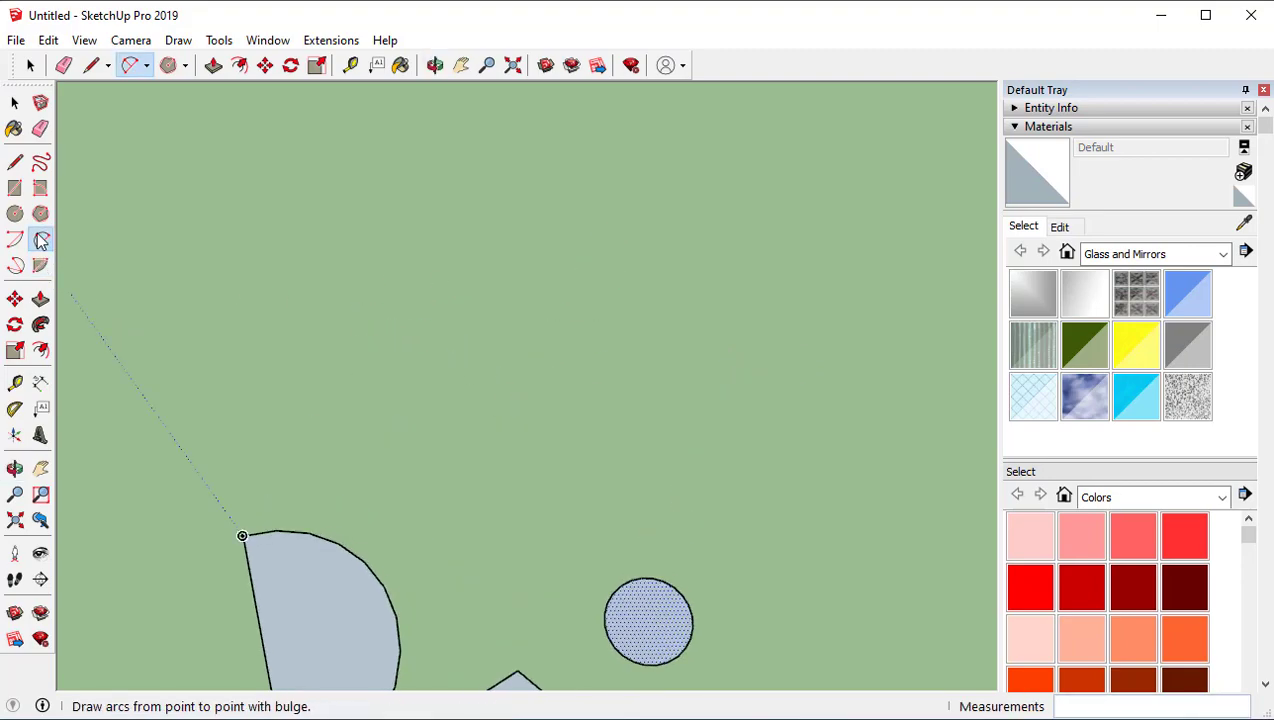
click(437, 380)
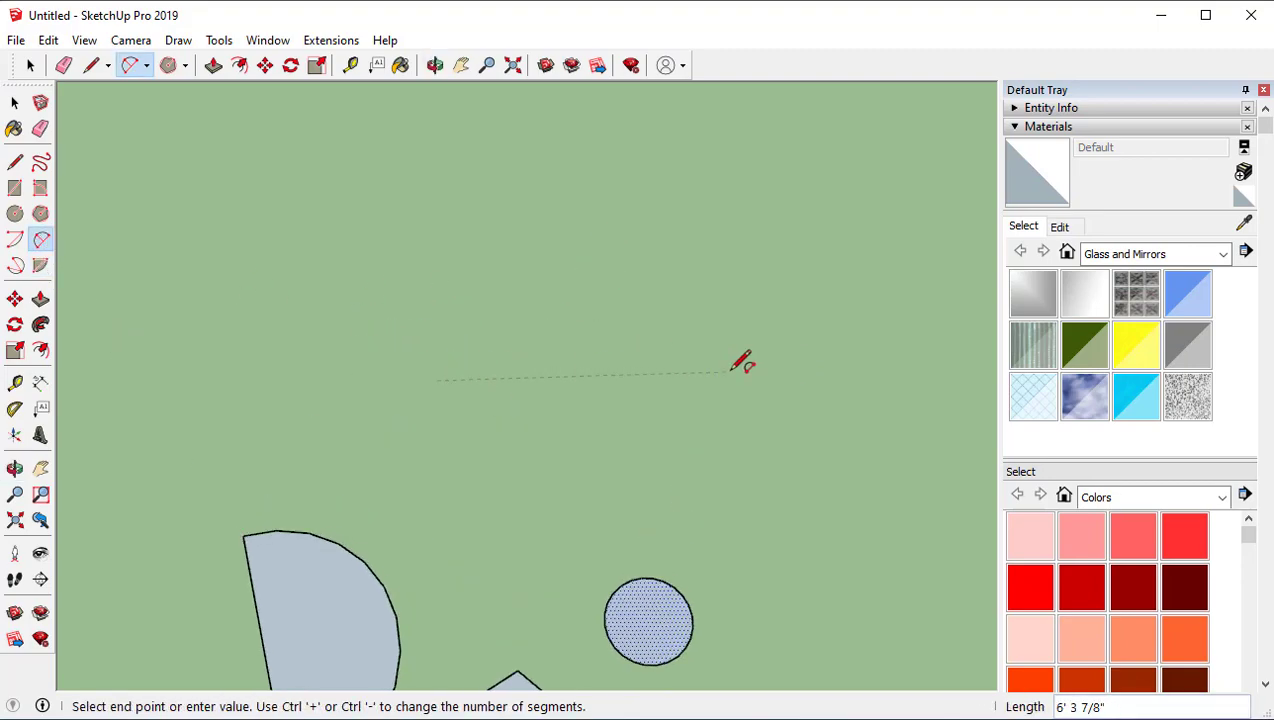
click(729, 370)
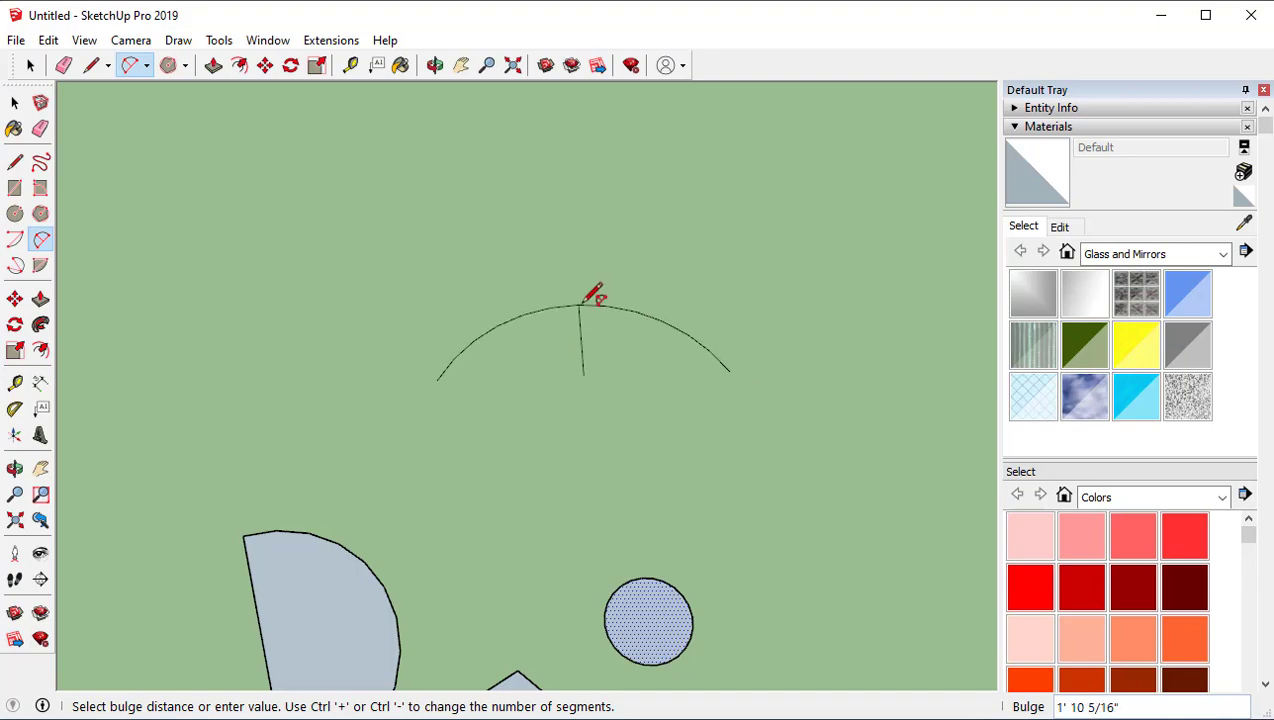
click(586, 300)
Step: Draw a 3 Point Arc spanning about 289 degrees on the ground beside the two-point arc
click(17, 267)
middle_drag(757, 365, 305, 417)
click(424, 366)
click(371, 251)
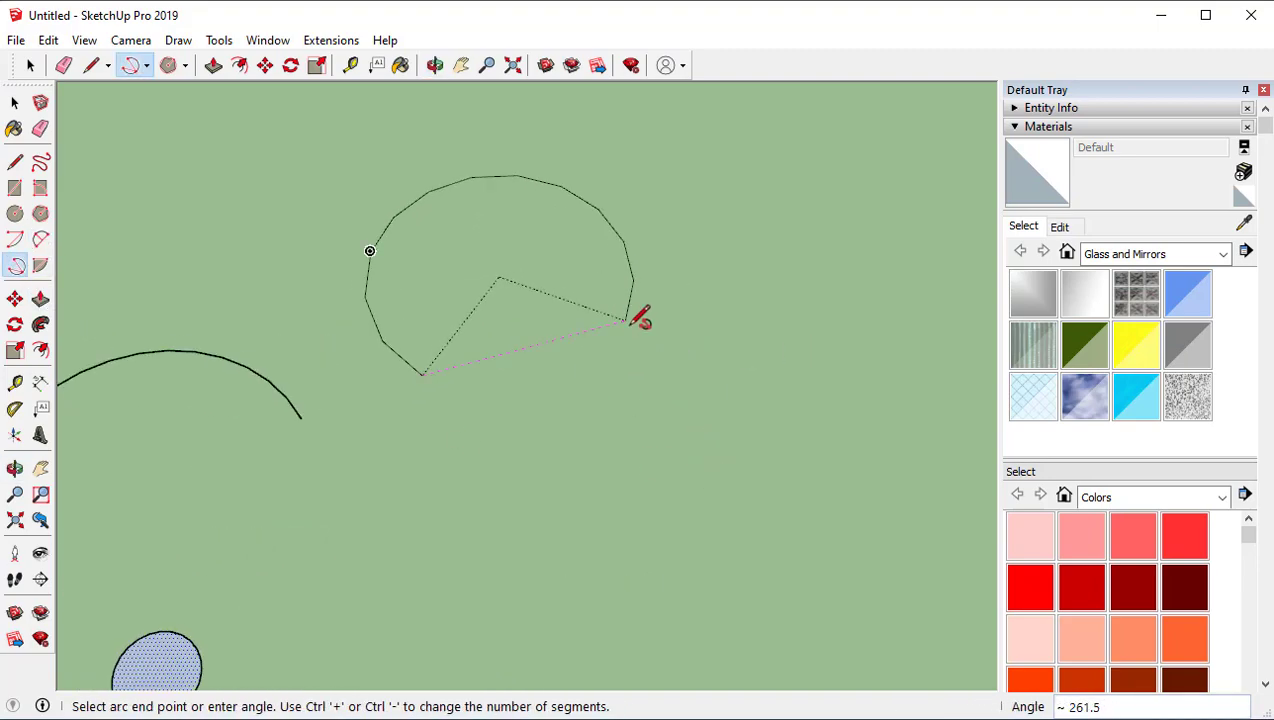
click(545, 342)
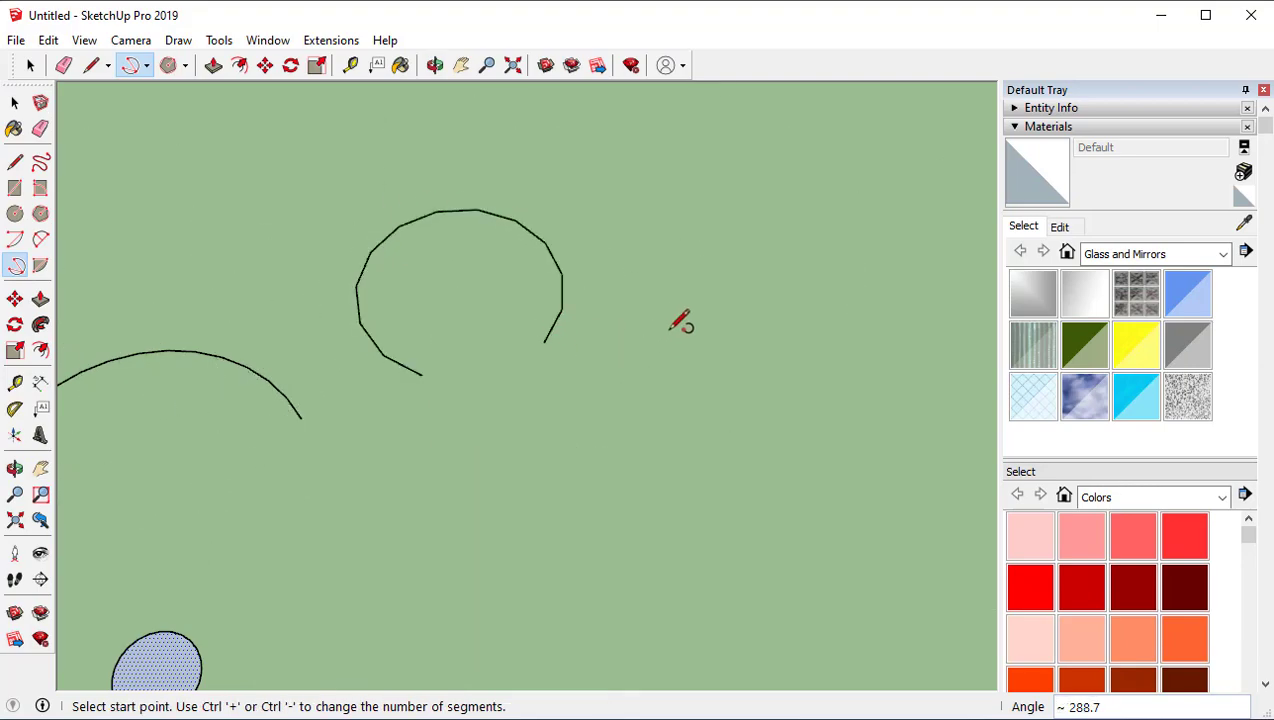
Step: Draw a Pie shape spanning about 96 degrees beside the three-point arc
click(40, 268)
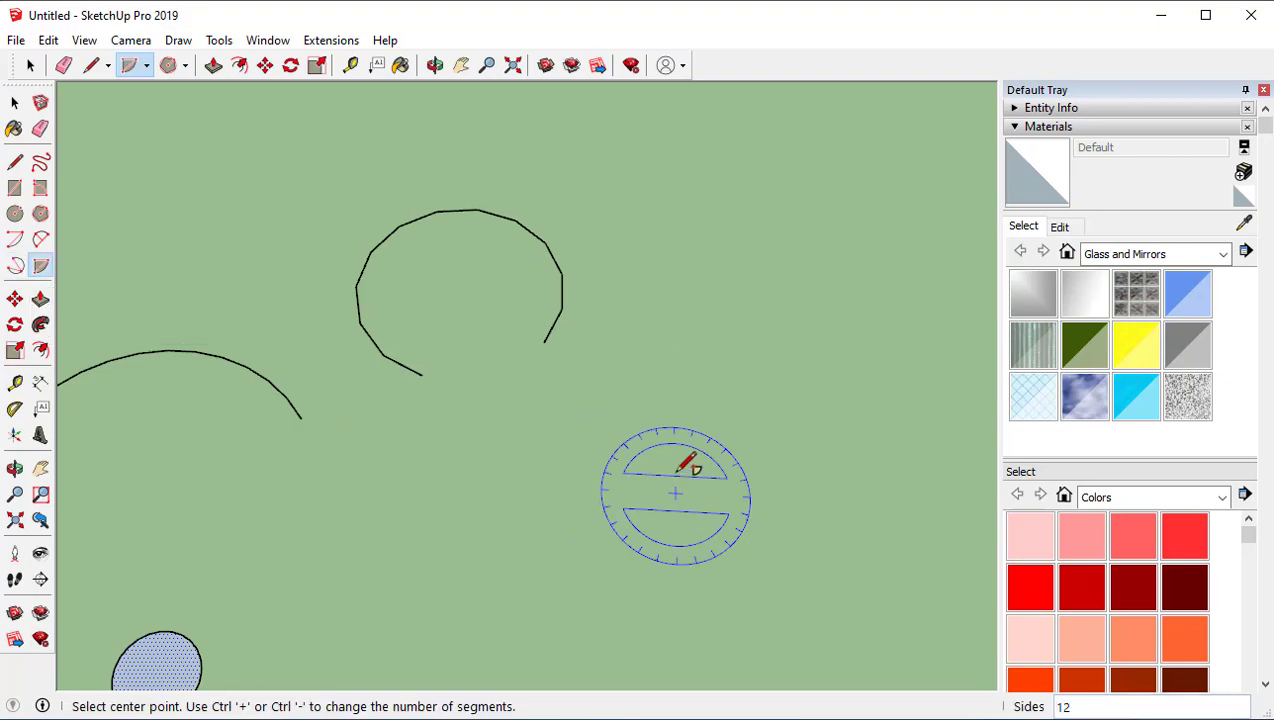
click(660, 455)
click(867, 483)
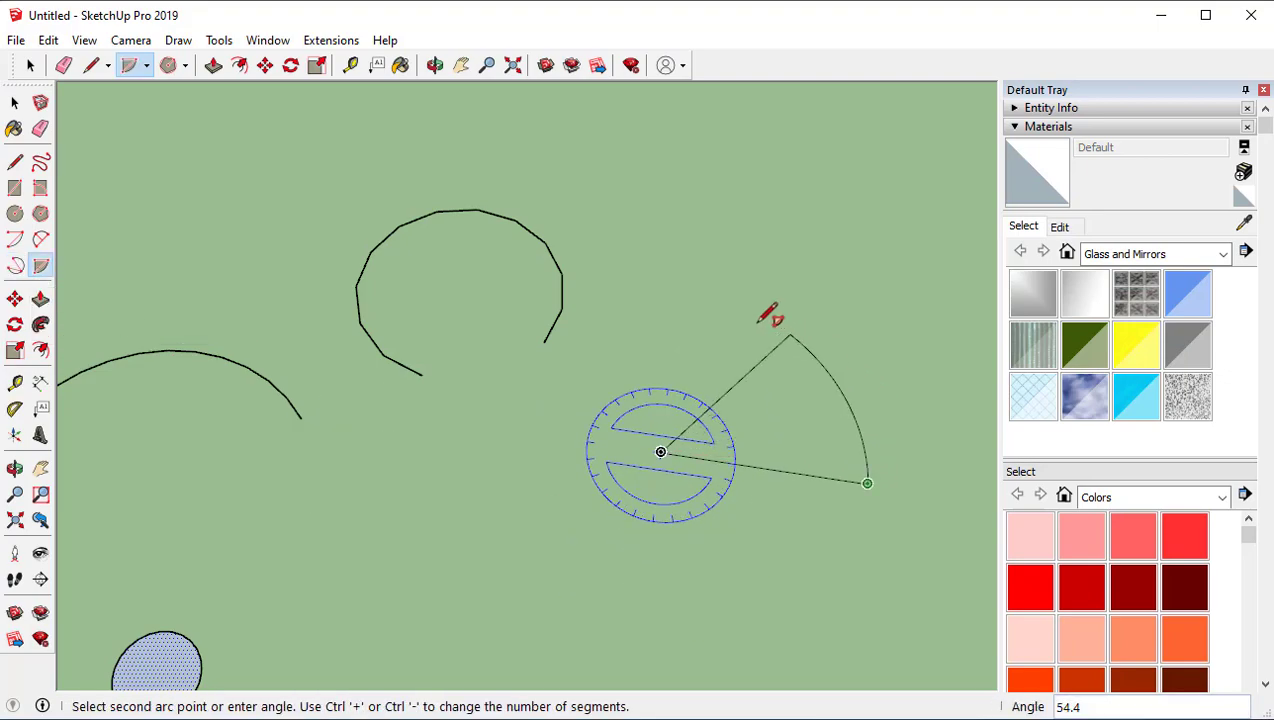
click(660, 288)
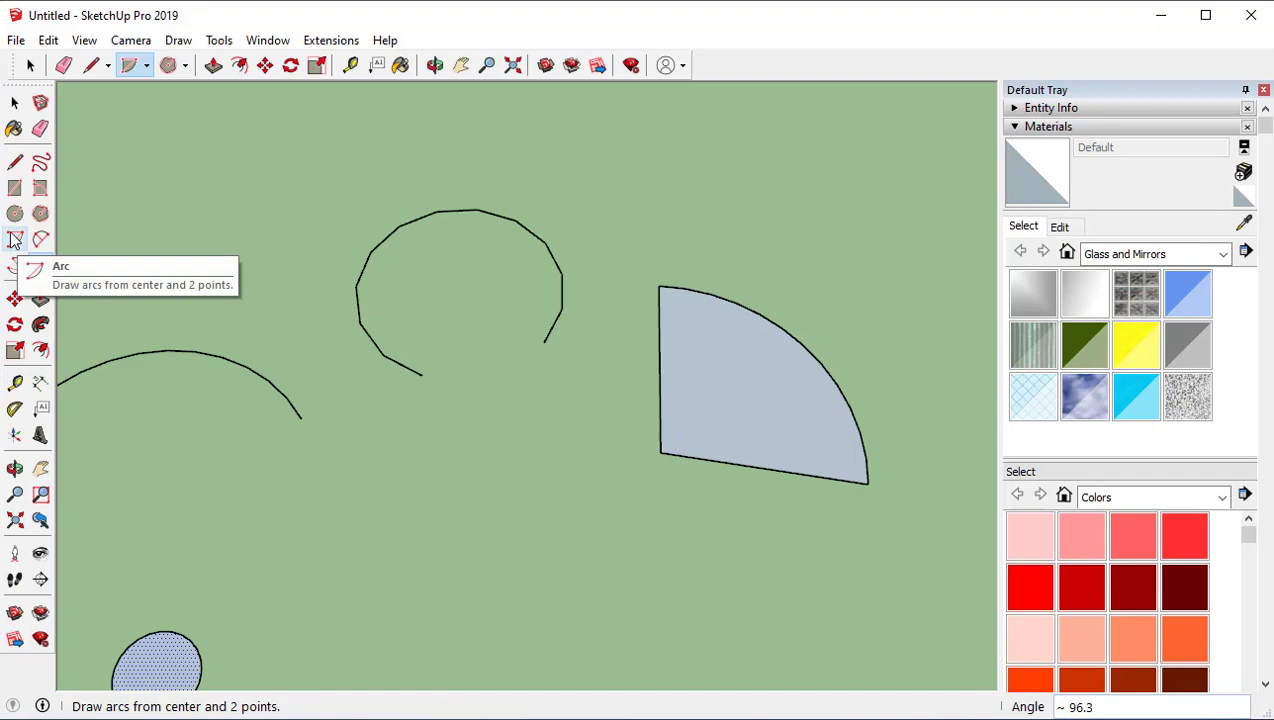
Step: Select all the drawn shapes and arcs together and delete them
scroll(557, 475, down, 3)
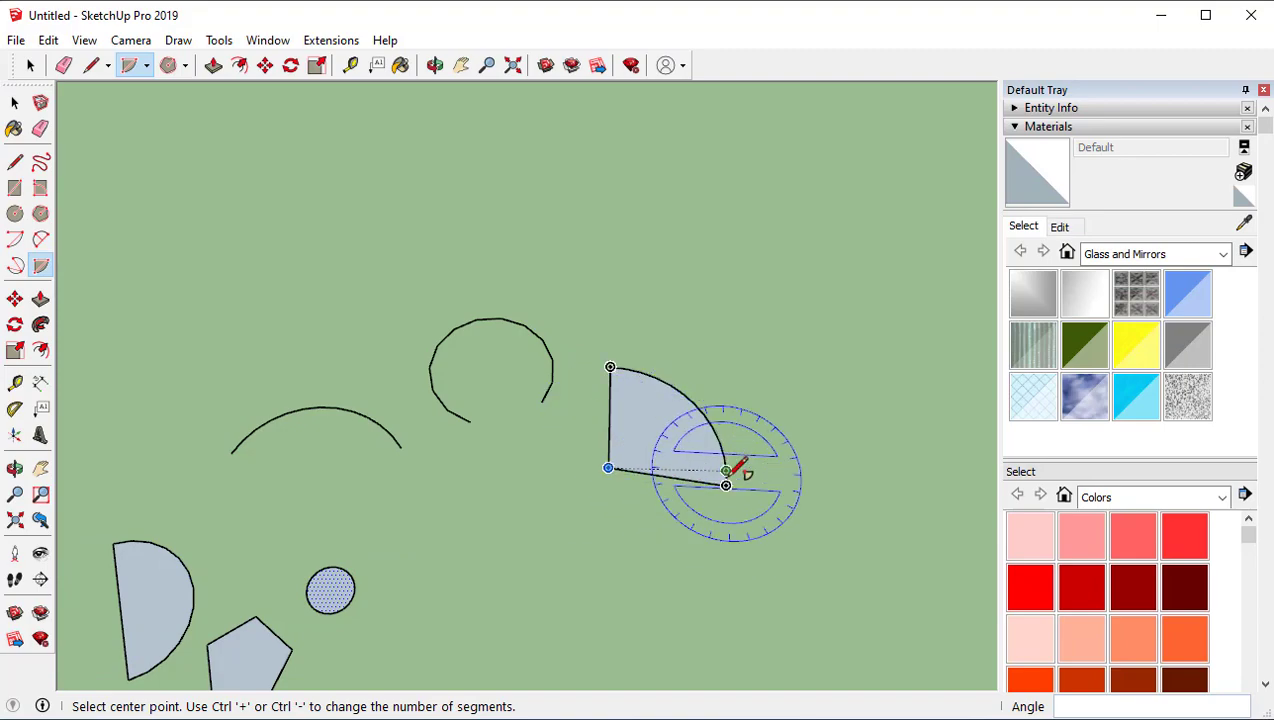
middle_drag(657, 591, 427, 392)
key(space)
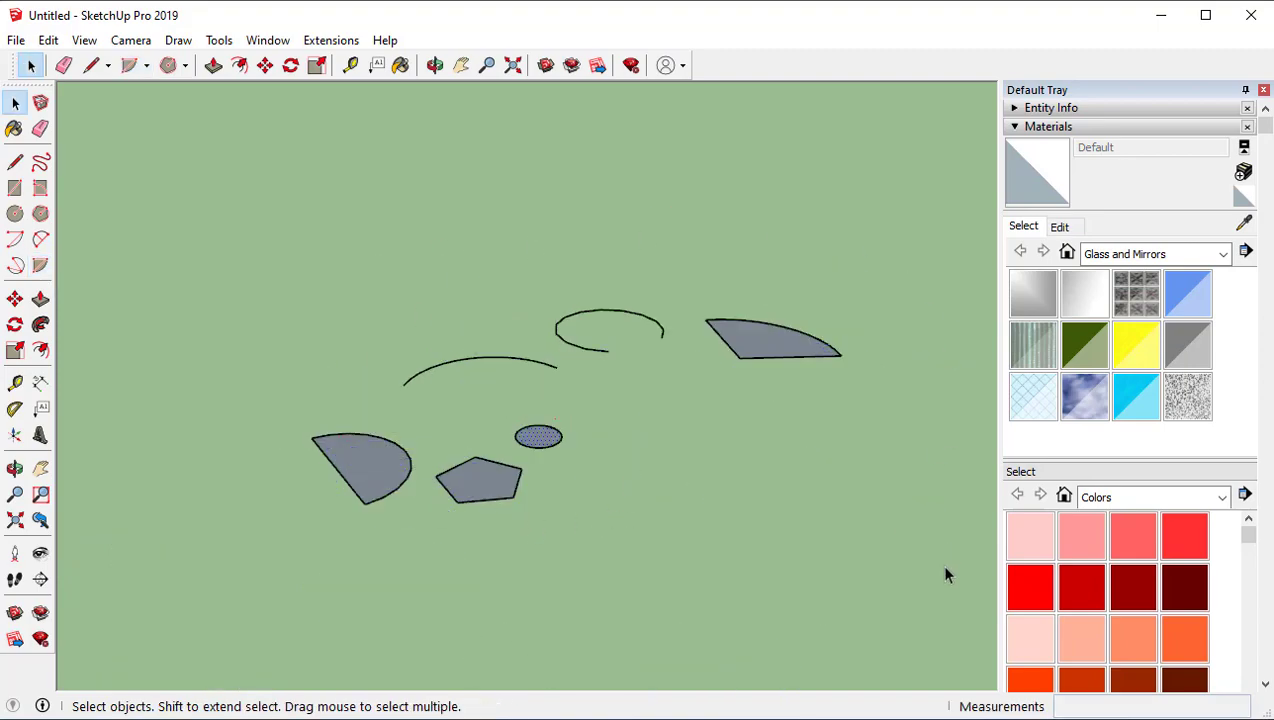
drag(309, 226, 231, 195)
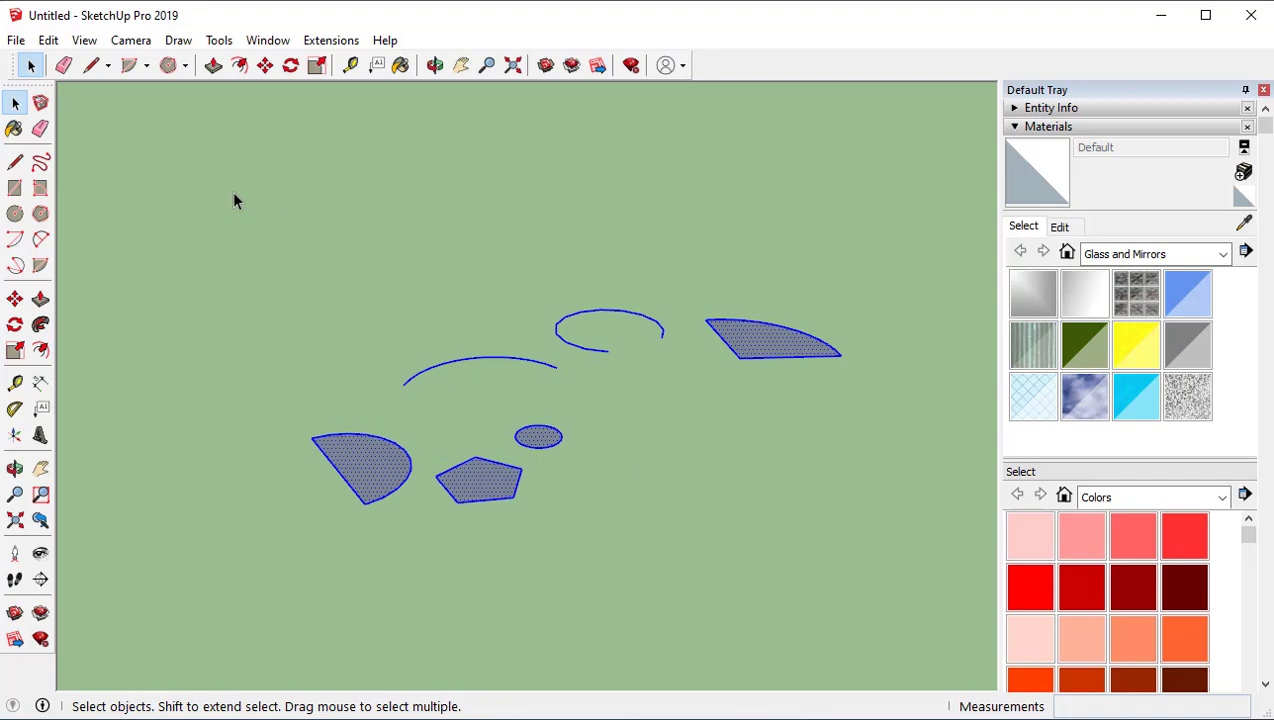
key(Delete)
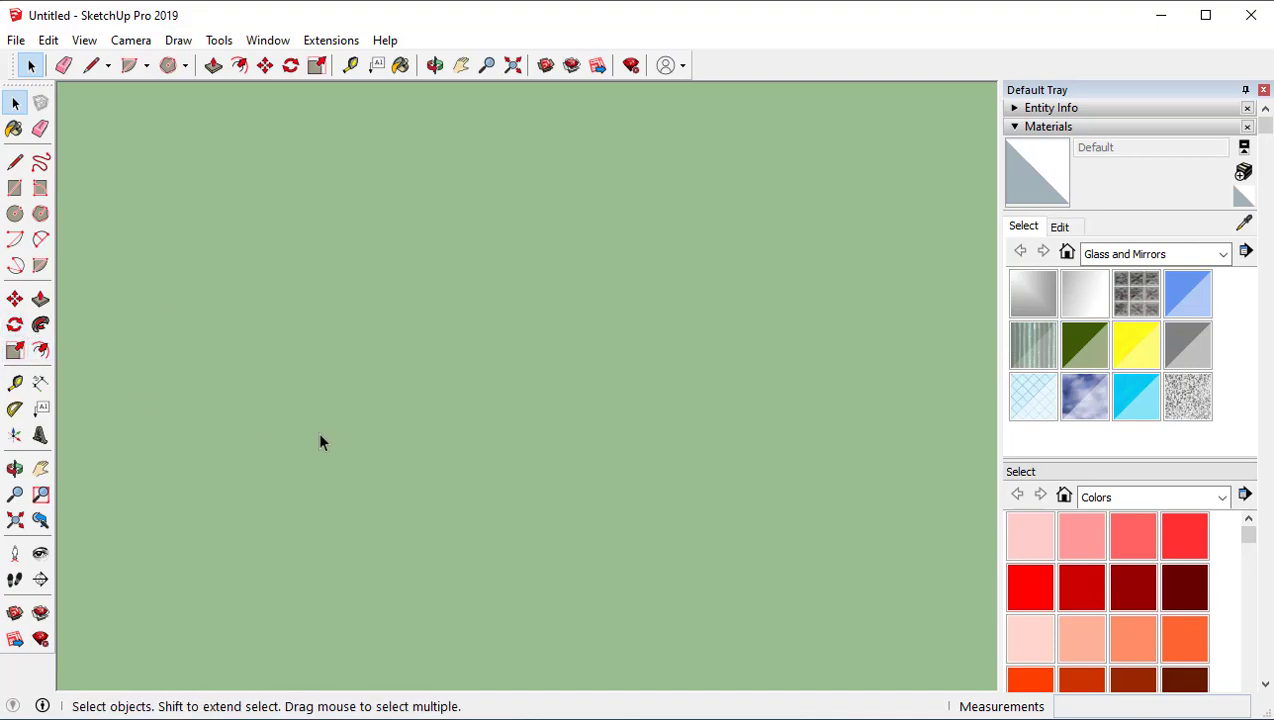
Step: Draw a rectangle on the empty ground, about 4' 11" by 7' 11"
key(r)
click(373, 522)
click(502, 399)
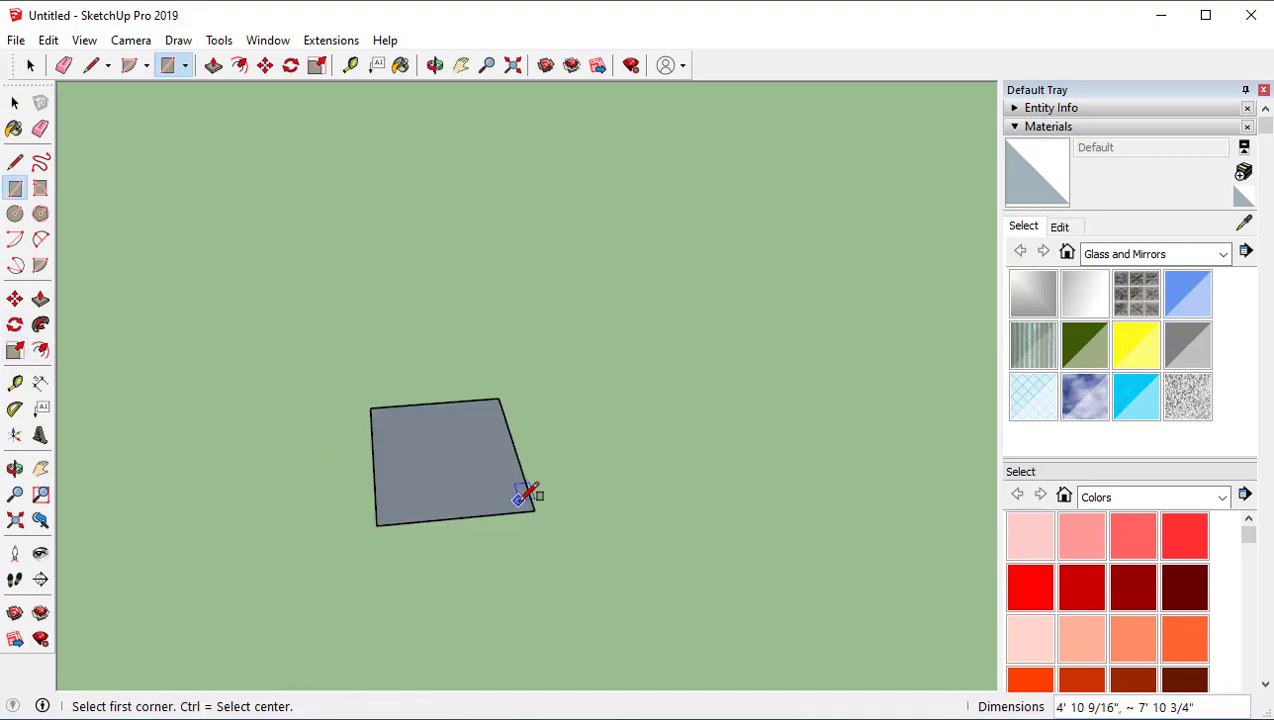
key(o)
mouse_move(496, 525)
middle_down()
mouse_move(432, 453)
mouse_move(502, 527)
middle_up()
scroll(506, 514, up, 2)
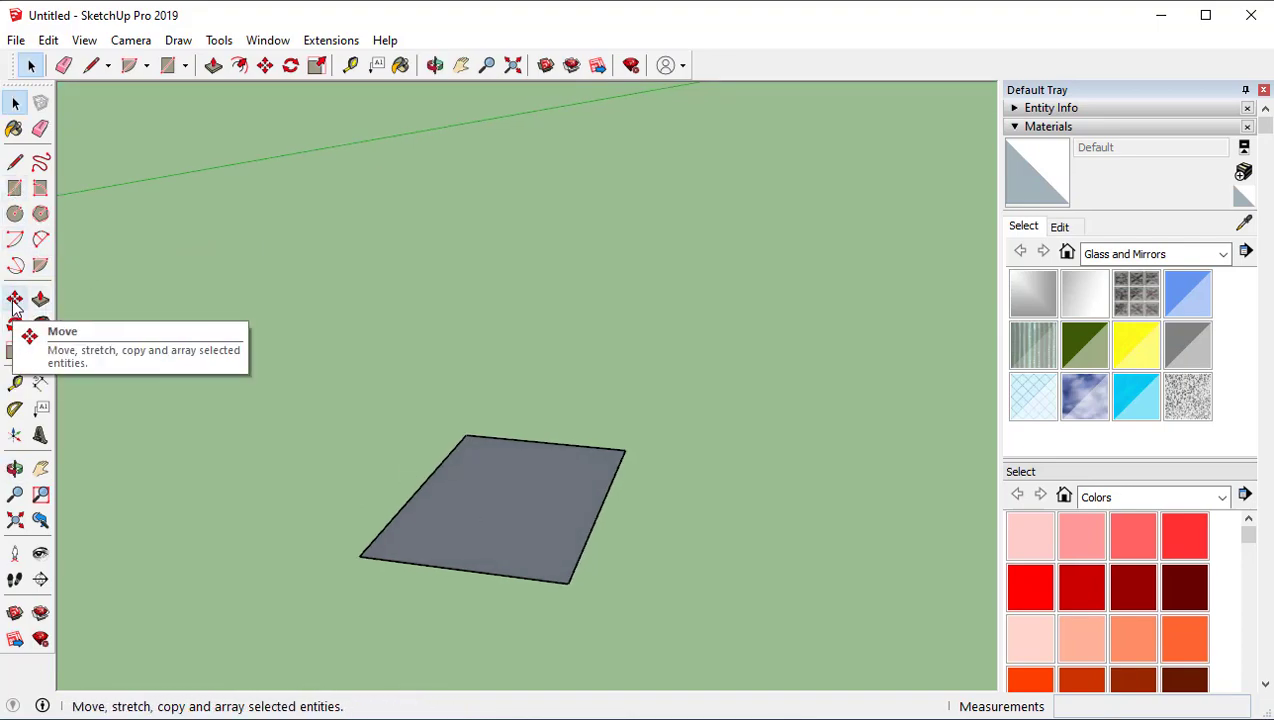
mouse_move(510, 458)
middle_down()
mouse_move(592, 682)
mouse_move(557, 535)
mouse_move(500, 480)
middle_up()
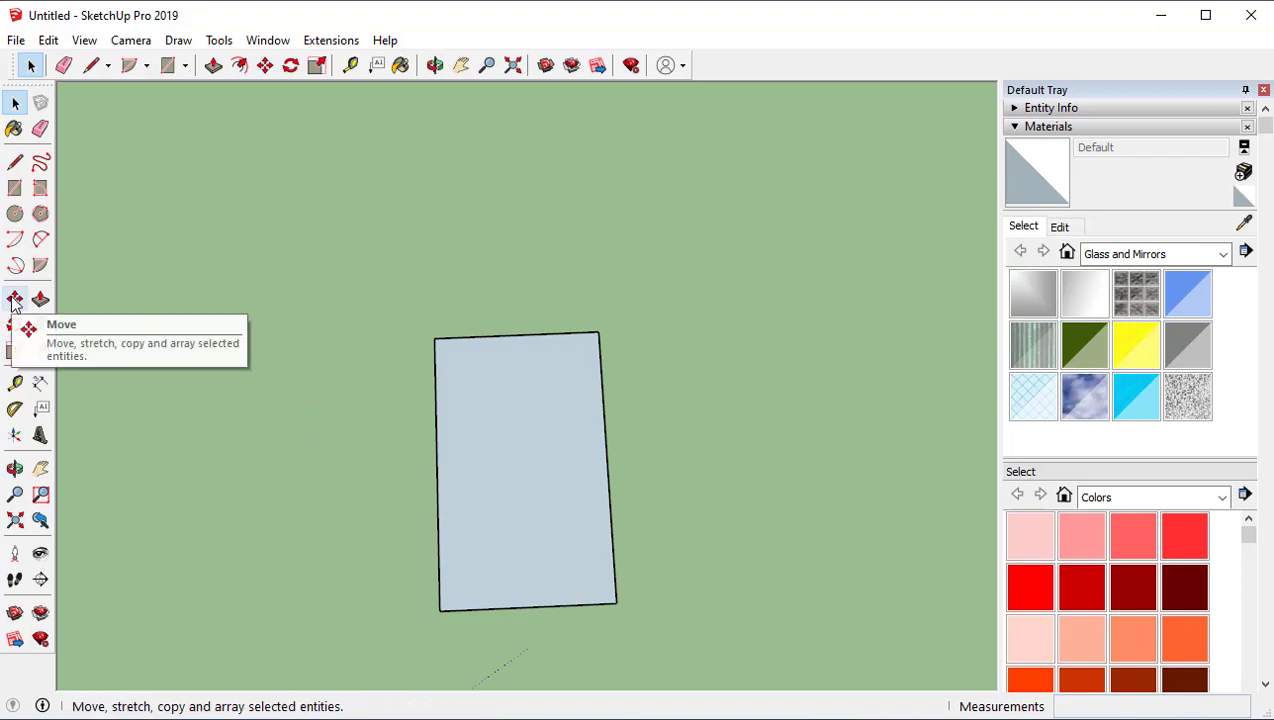
Step: Try stretching the rectangle by moving one corner outward about 6' 1", and undo the move
key(m)
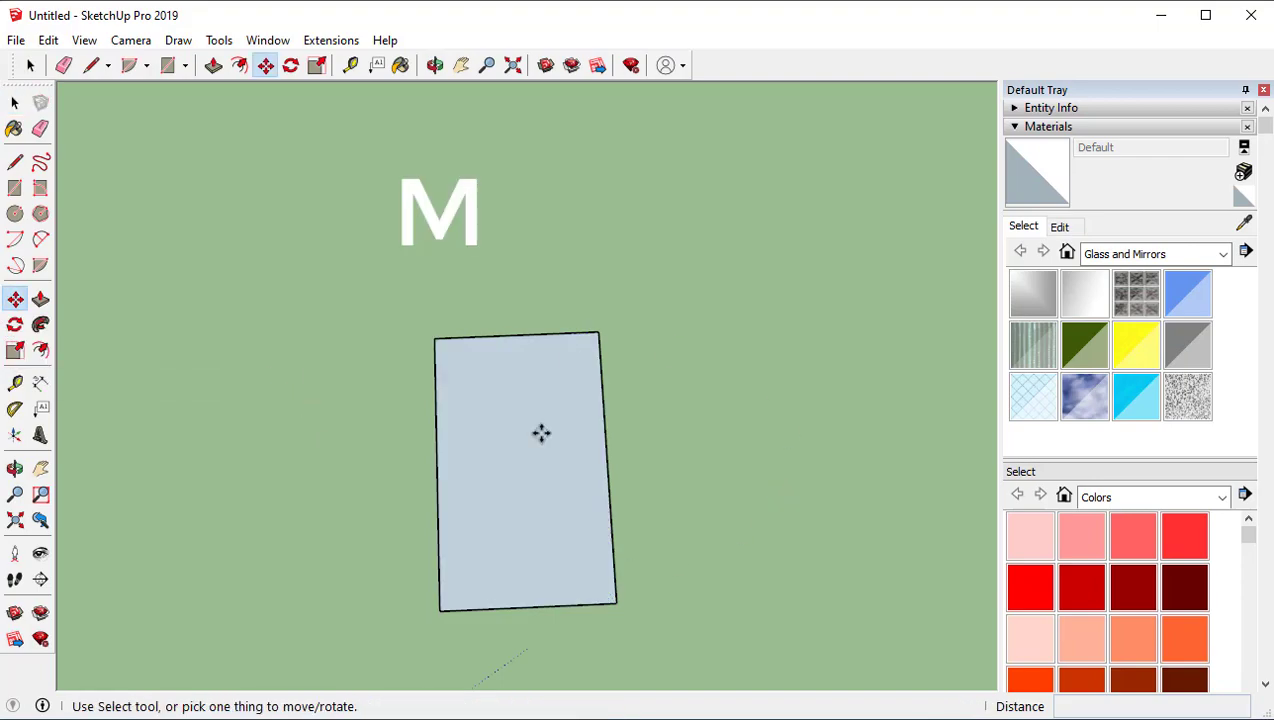
middle_drag(572, 356, 655, 553)
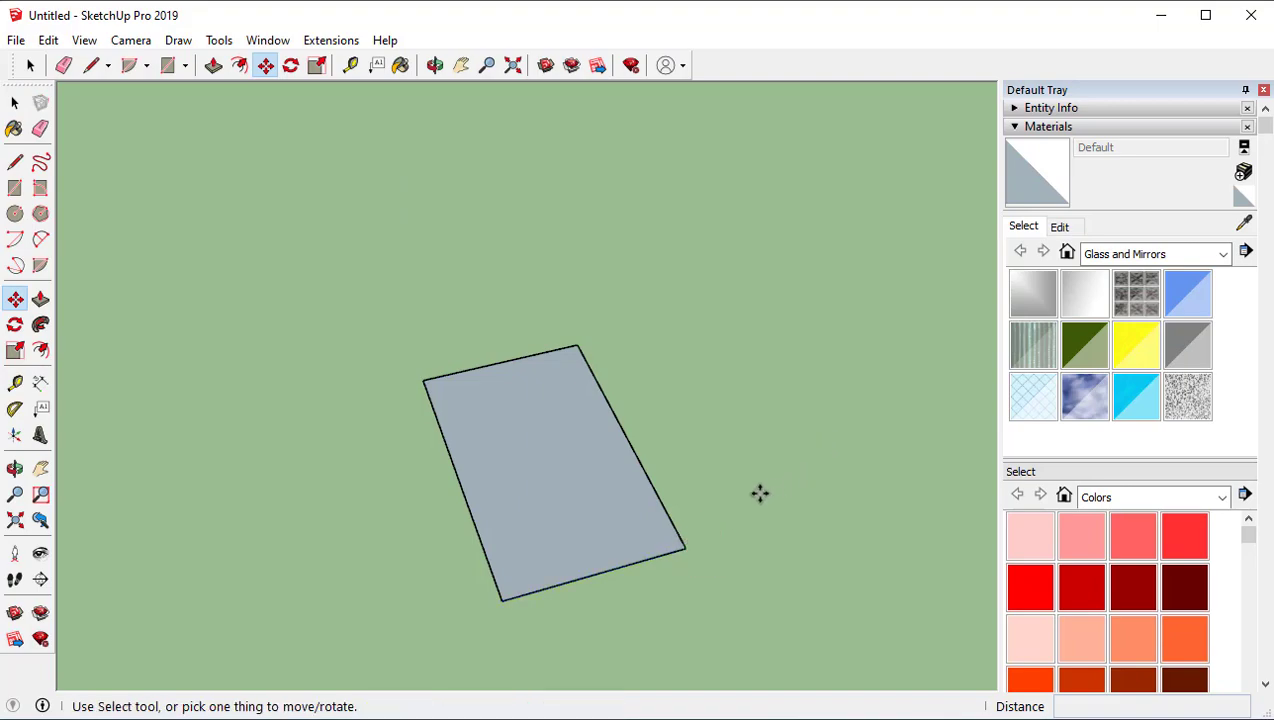
click(685, 548)
click(884, 475)
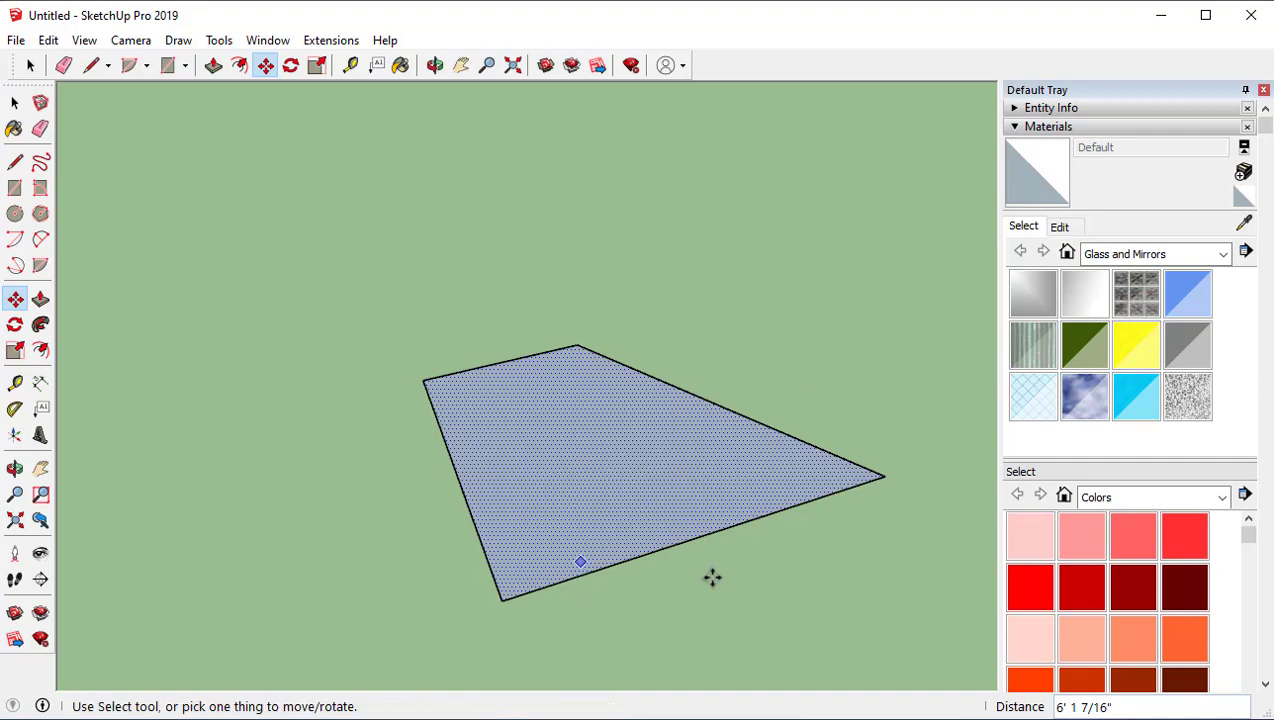
key(ctrl+z)
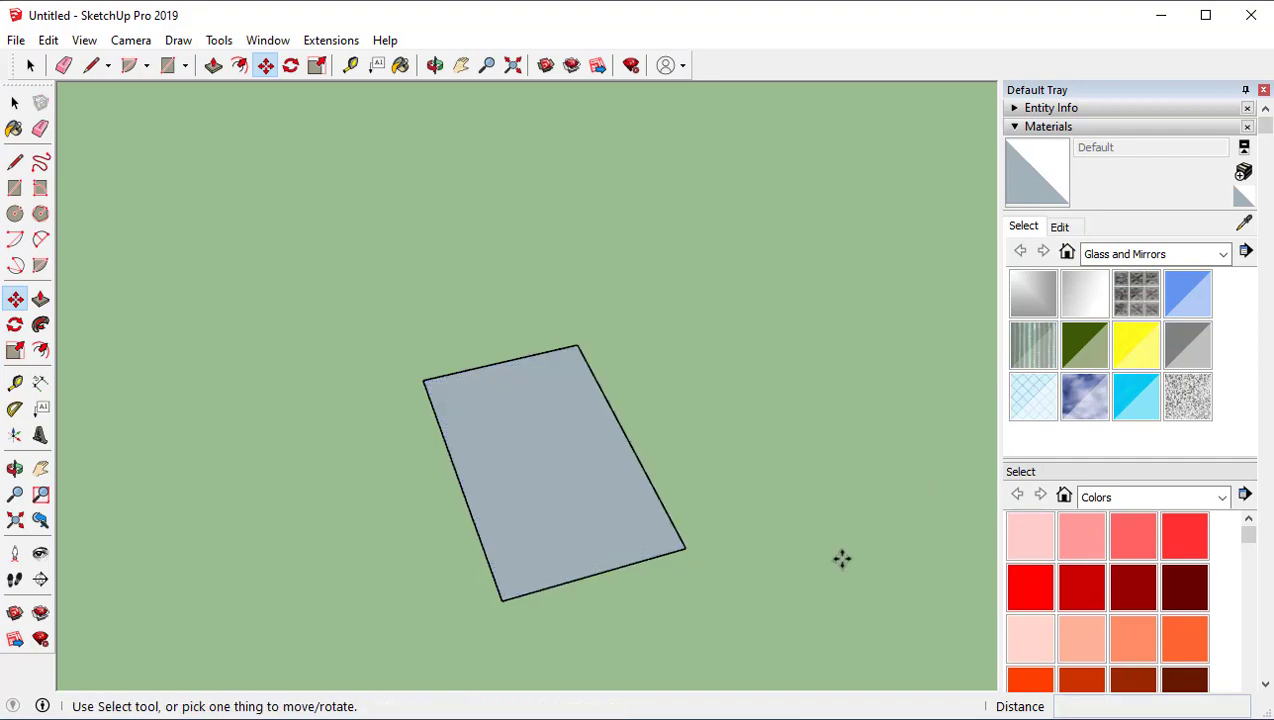
Step: Select the rectangle's face and clear the selection
key(space)
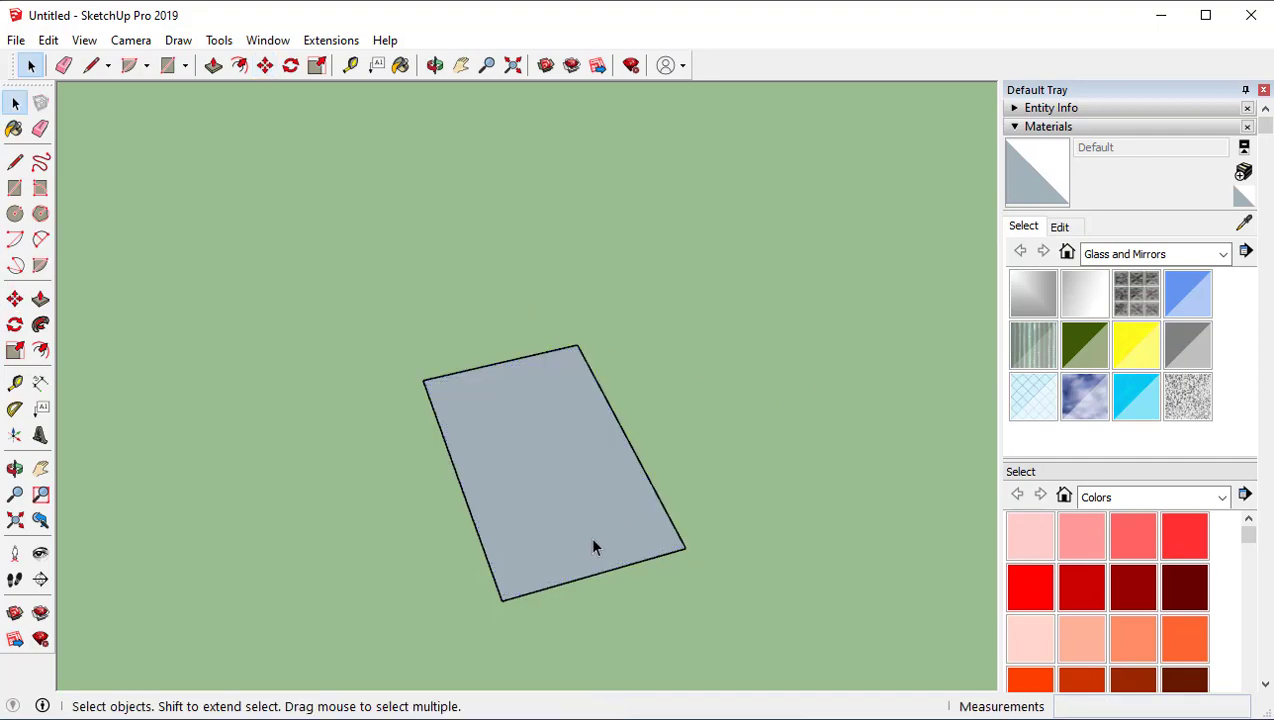
middle_drag(603, 527, 527, 484)
click(527, 484)
click(441, 350)
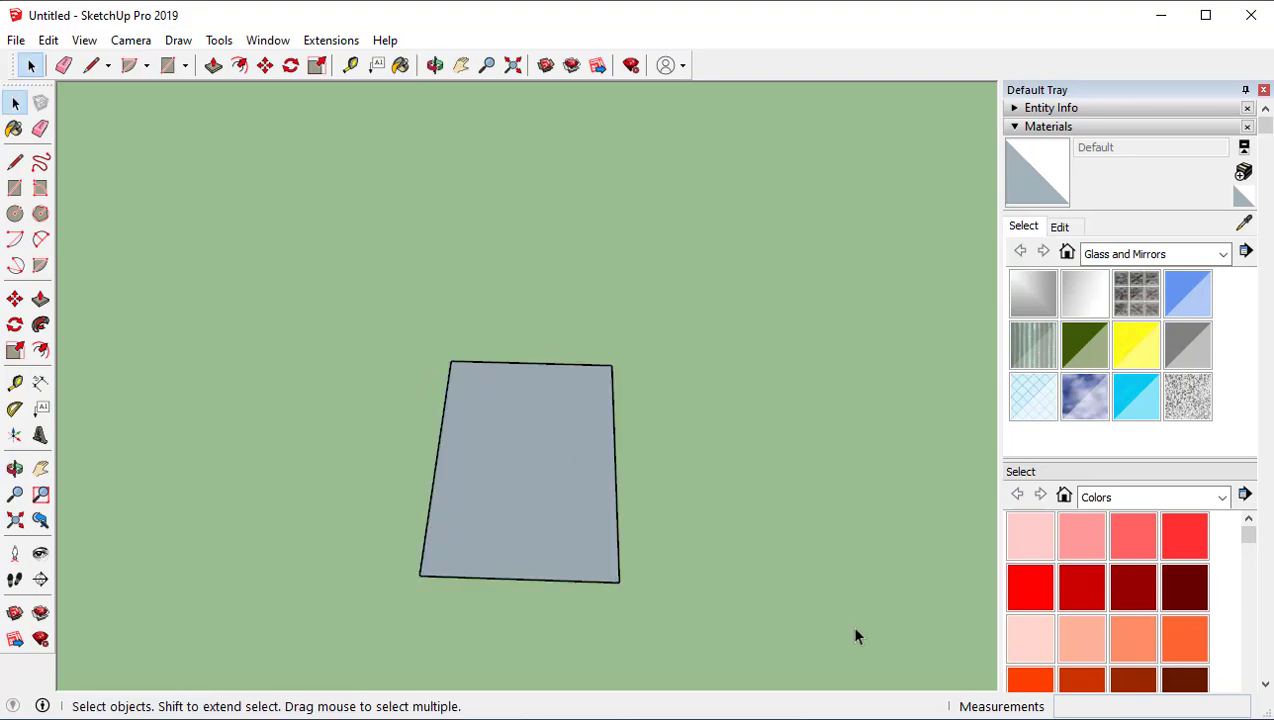
Step: Select the rectangle's face together with its edges and move the whole rectangle sideways across the ground by one corner
middle_drag(561, 525, 806, 442)
click(604, 463)
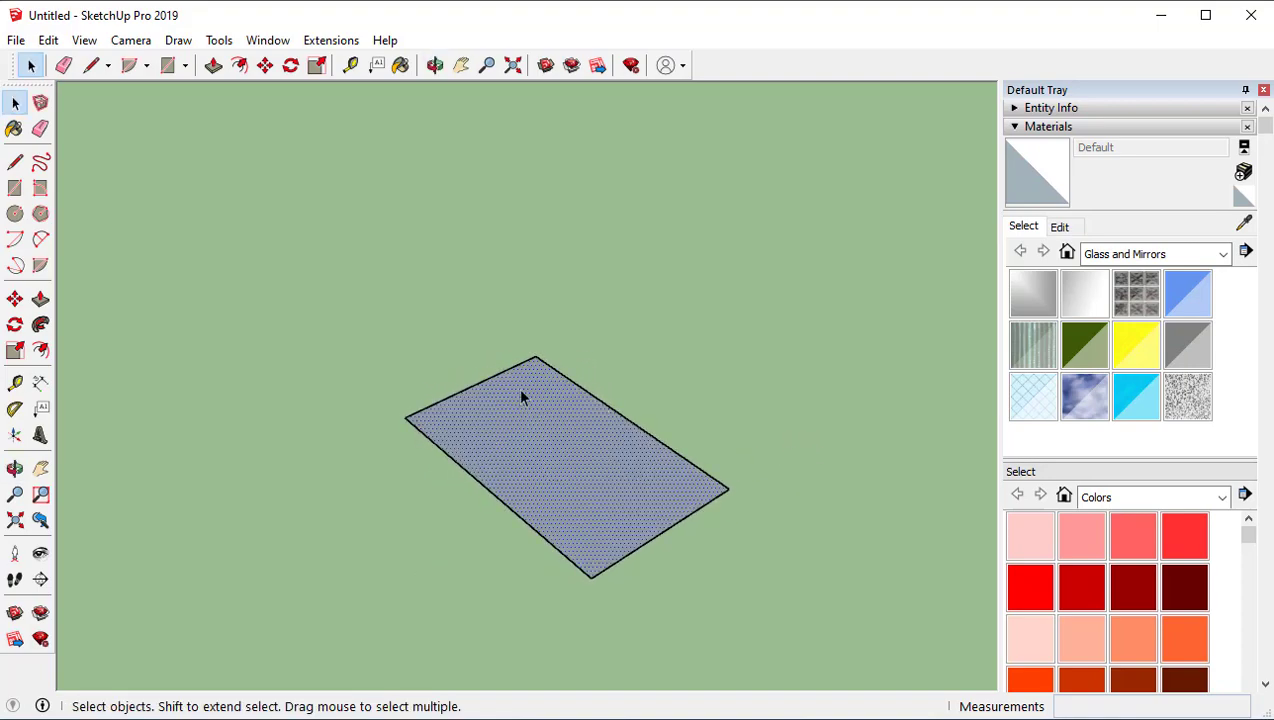
double_click(573, 453)
middle_drag(722, 490, 532, 457)
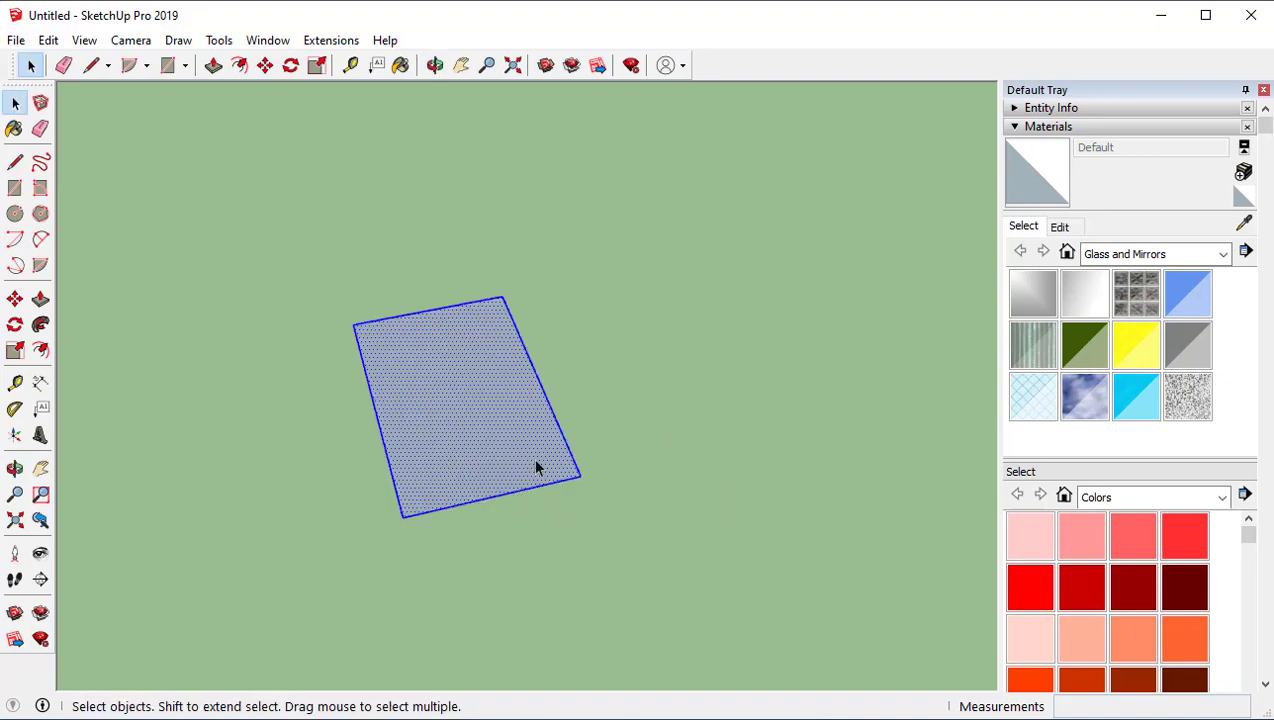
key(m)
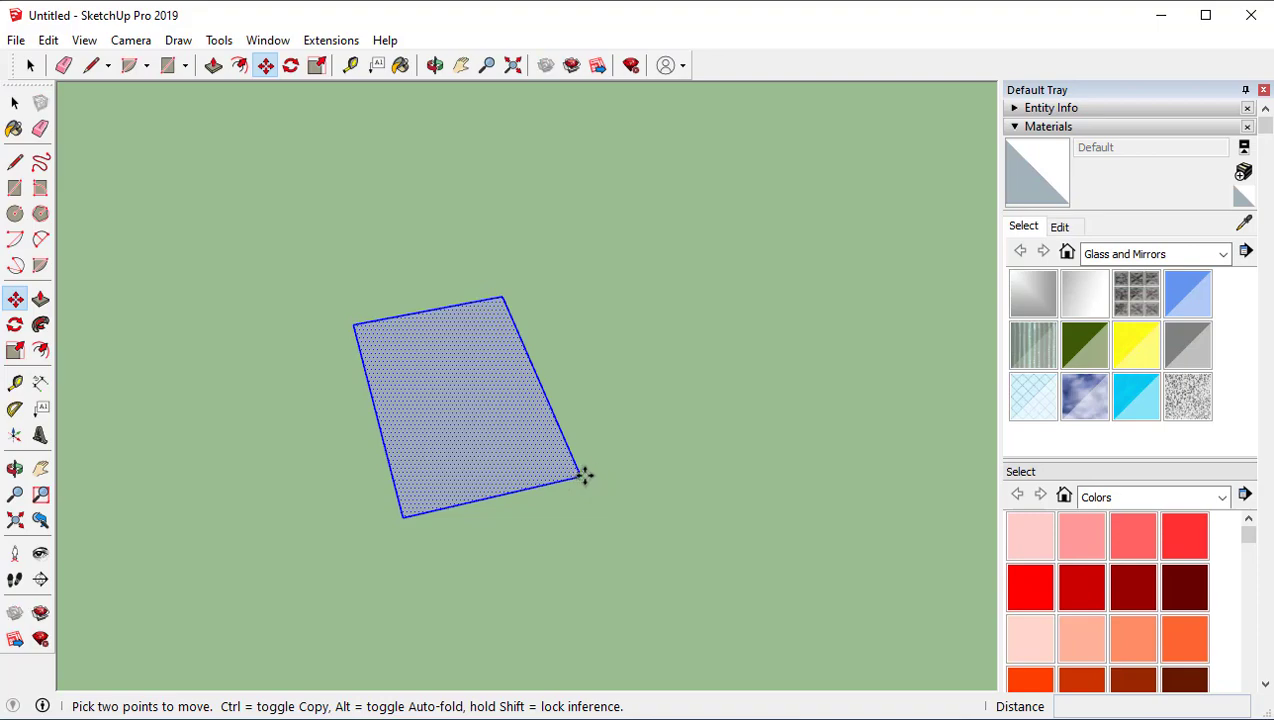
click(585, 476)
click(867, 418)
mouse_move(825, 461)
middle_down()
mouse_move(703, 474)
mouse_move(734, 324)
middle_up()
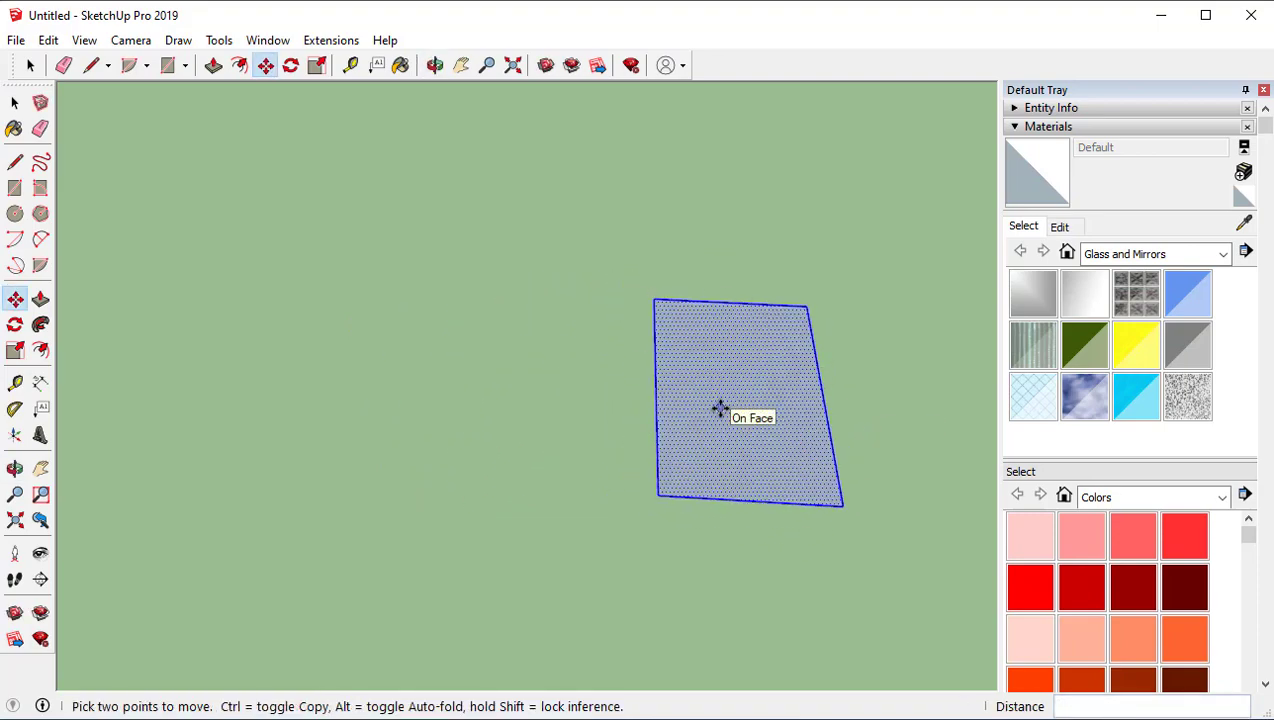
key(space)
middle_drag(603, 466, 580, 480)
click(15, 326)
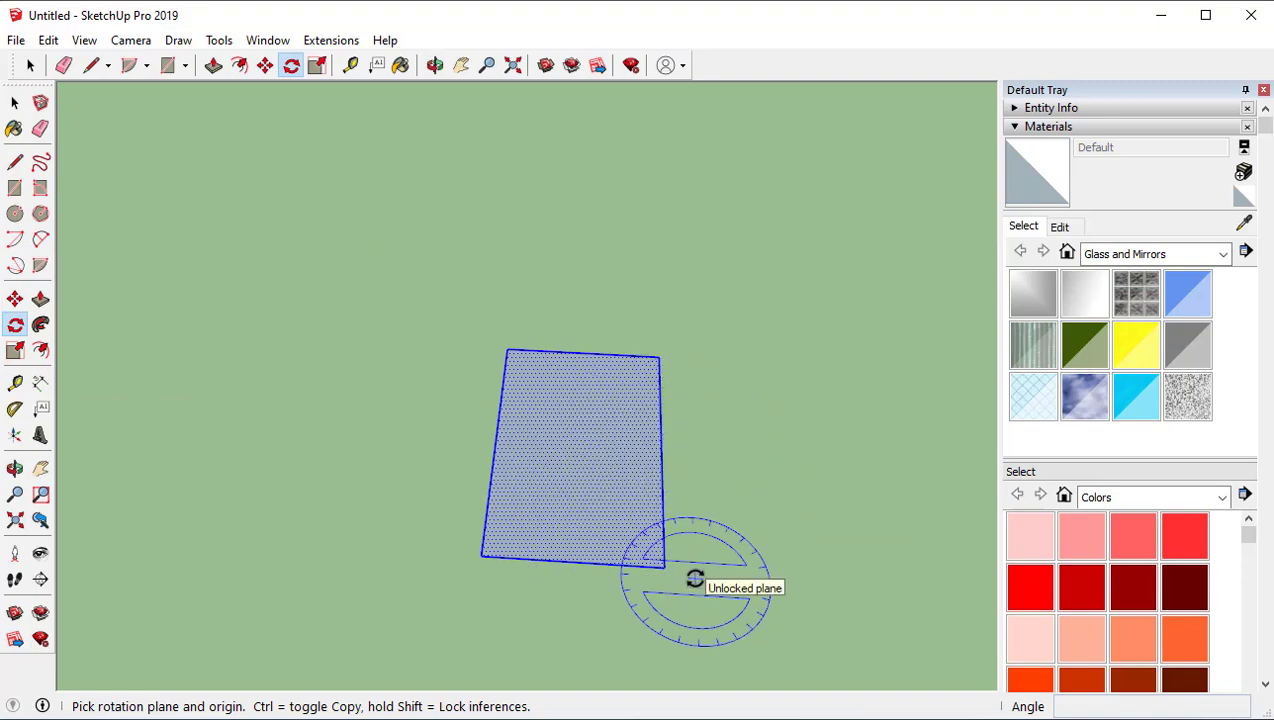
middle_drag(745, 580, 604, 556)
middle_drag(557, 513, 500, 550)
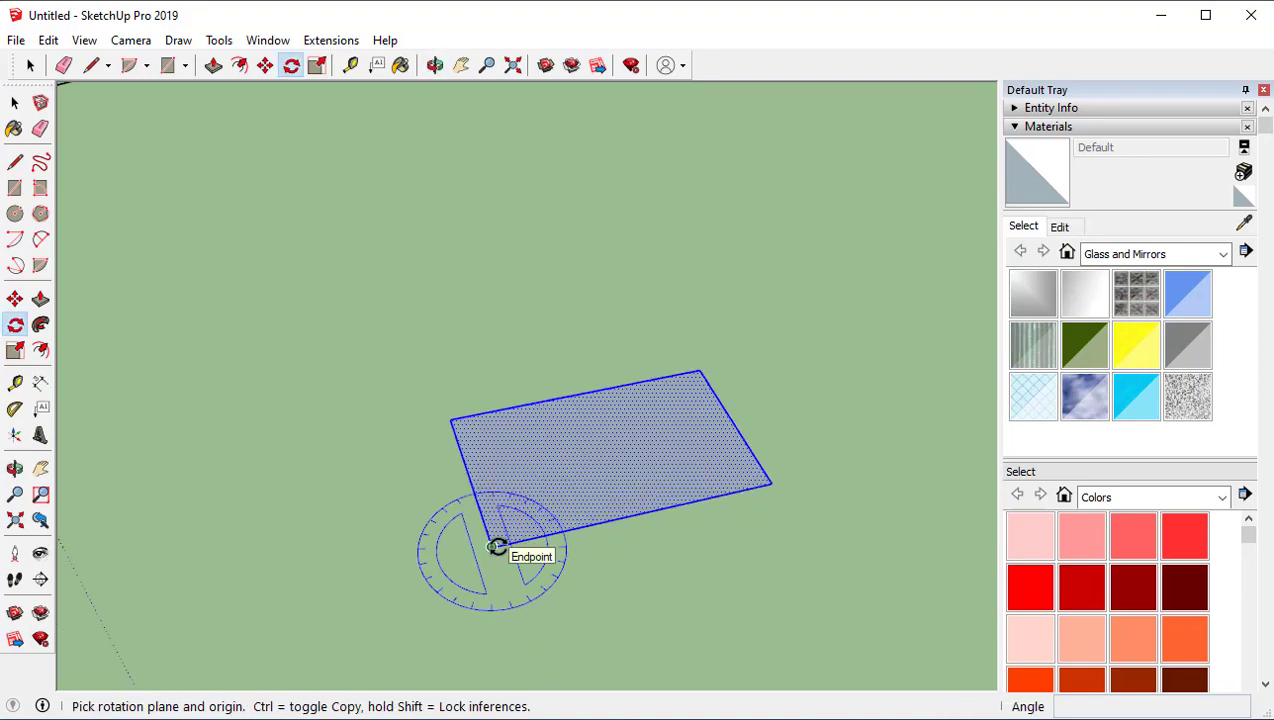
click(491, 546)
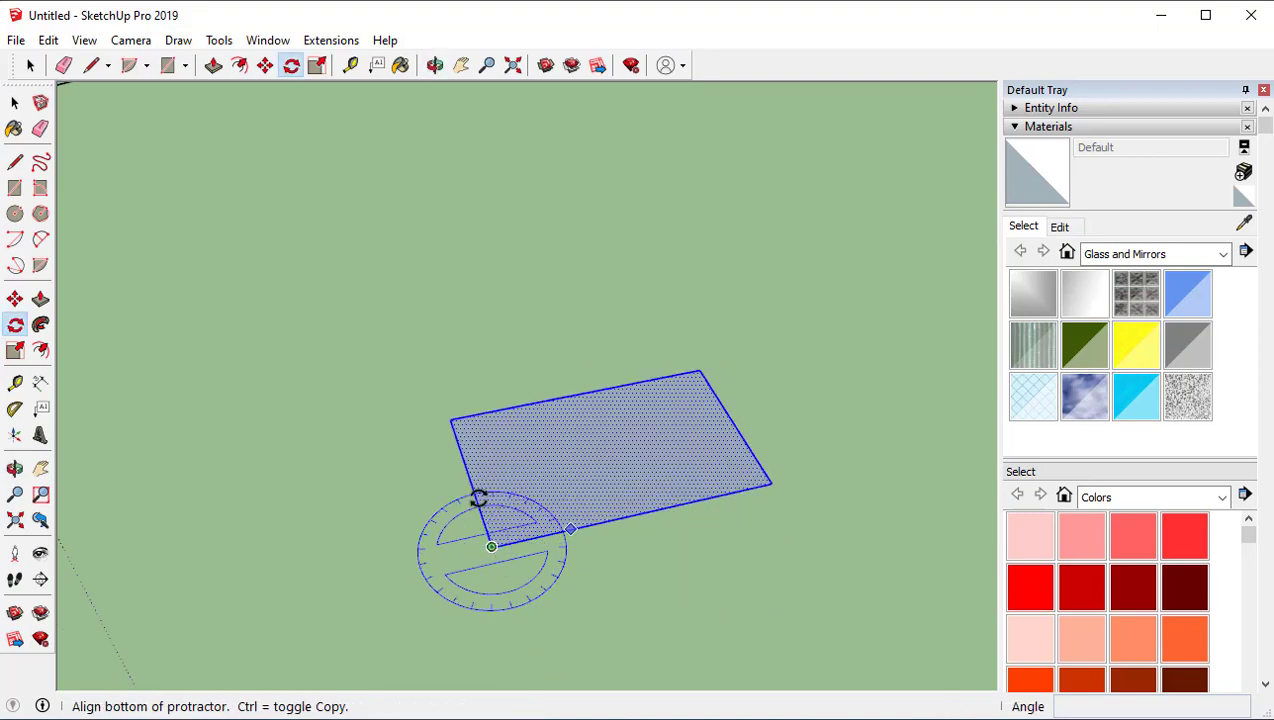
click(773, 483)
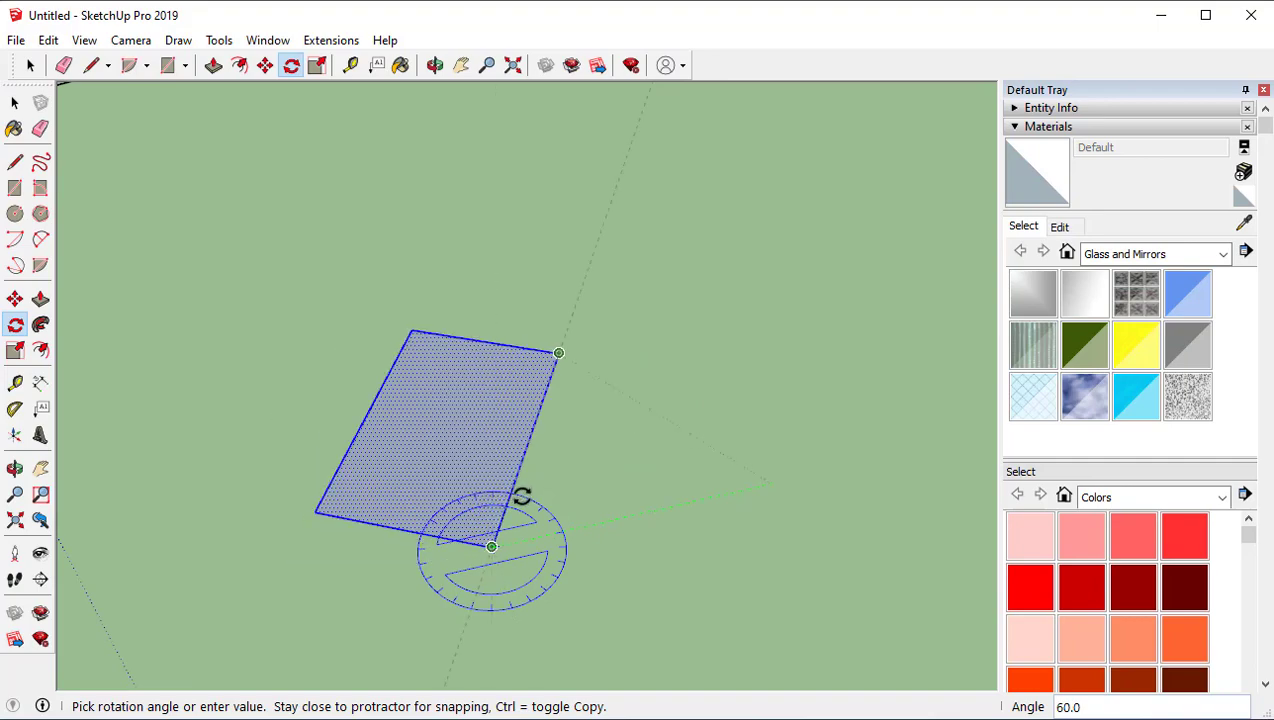
key(Escape)
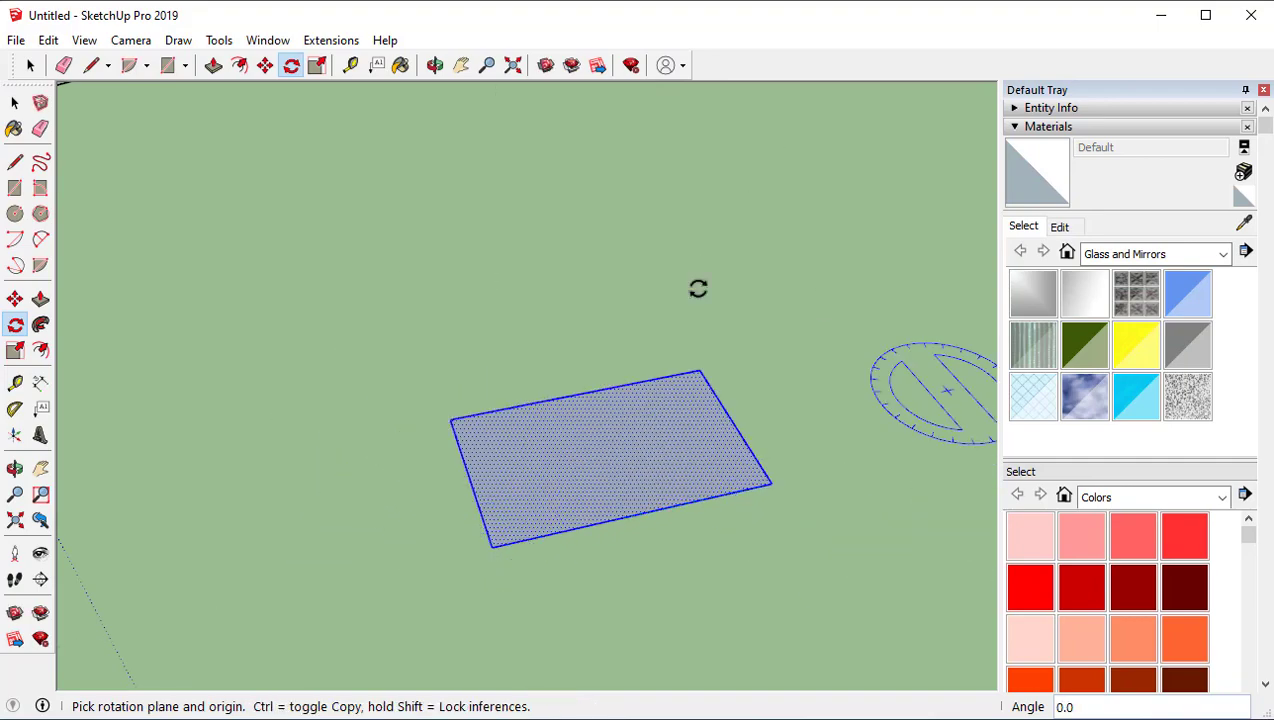
Step: Rotate the selected rectangle on the ground plane by about 81.1 degrees around one corner, using its adjoining long edge as the reference
click(490, 545)
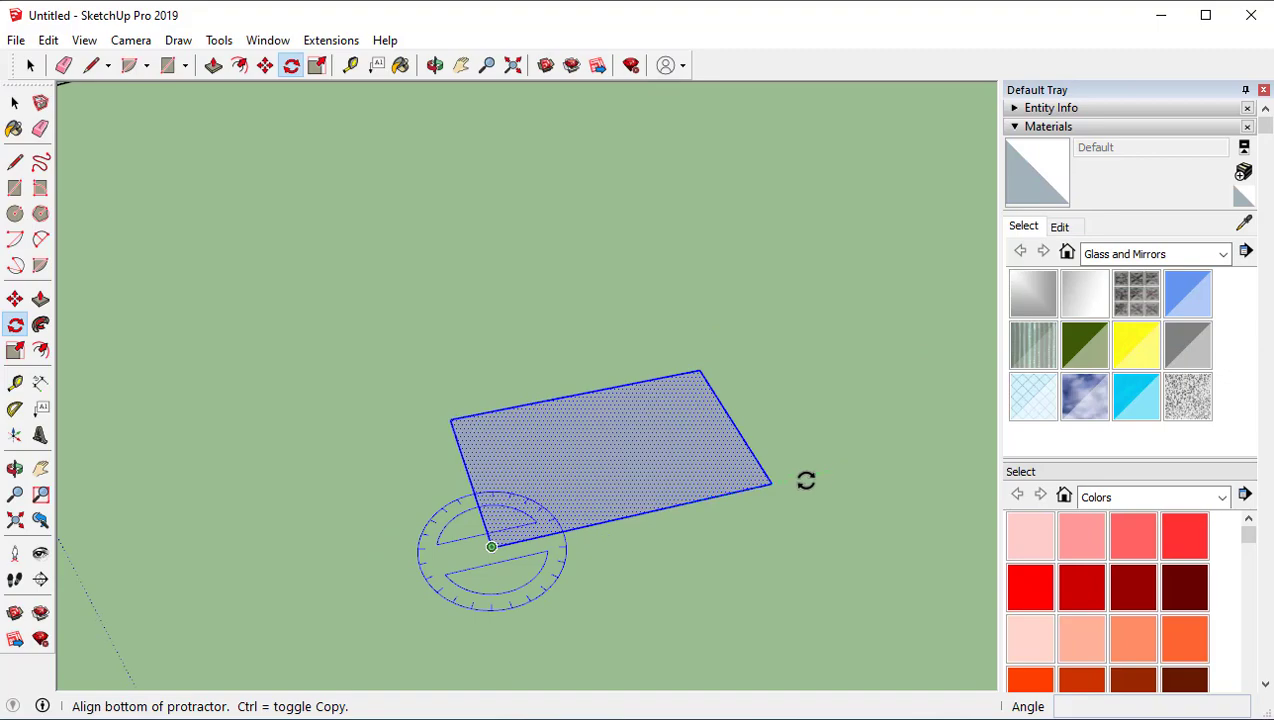
click(768, 487)
click(478, 330)
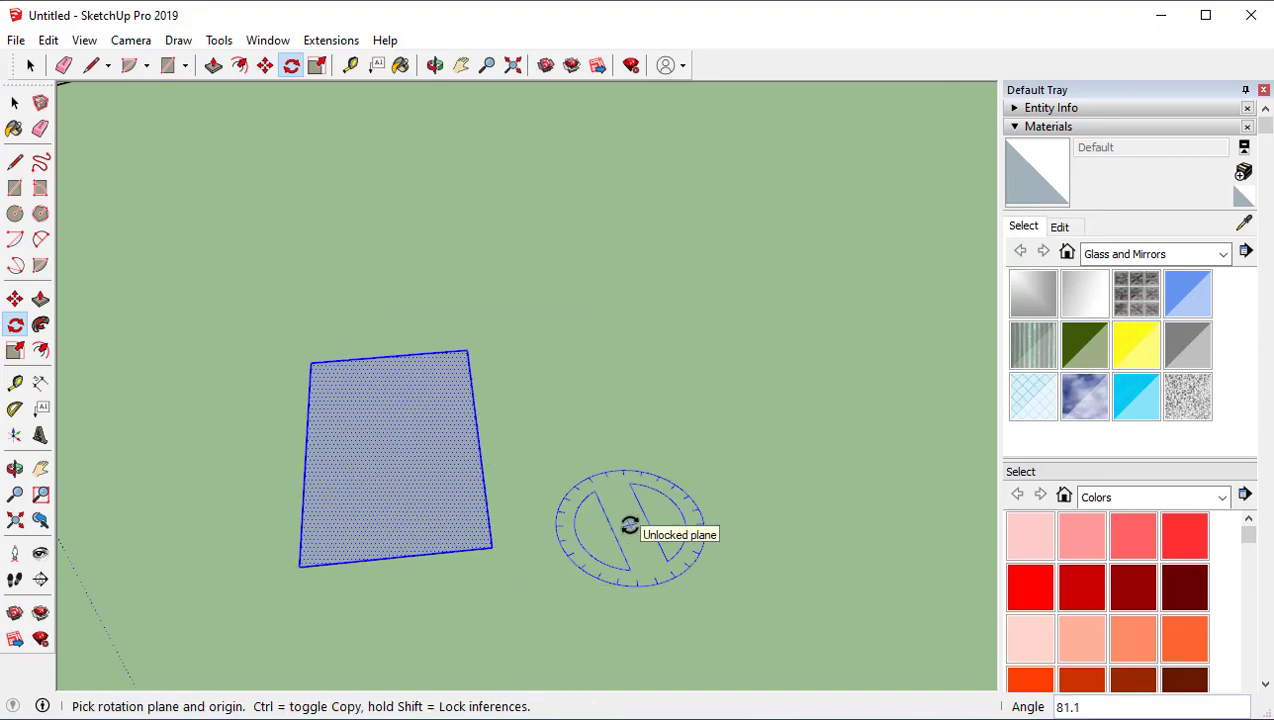
middle_drag(378, 509, 415, 212)
key(space)
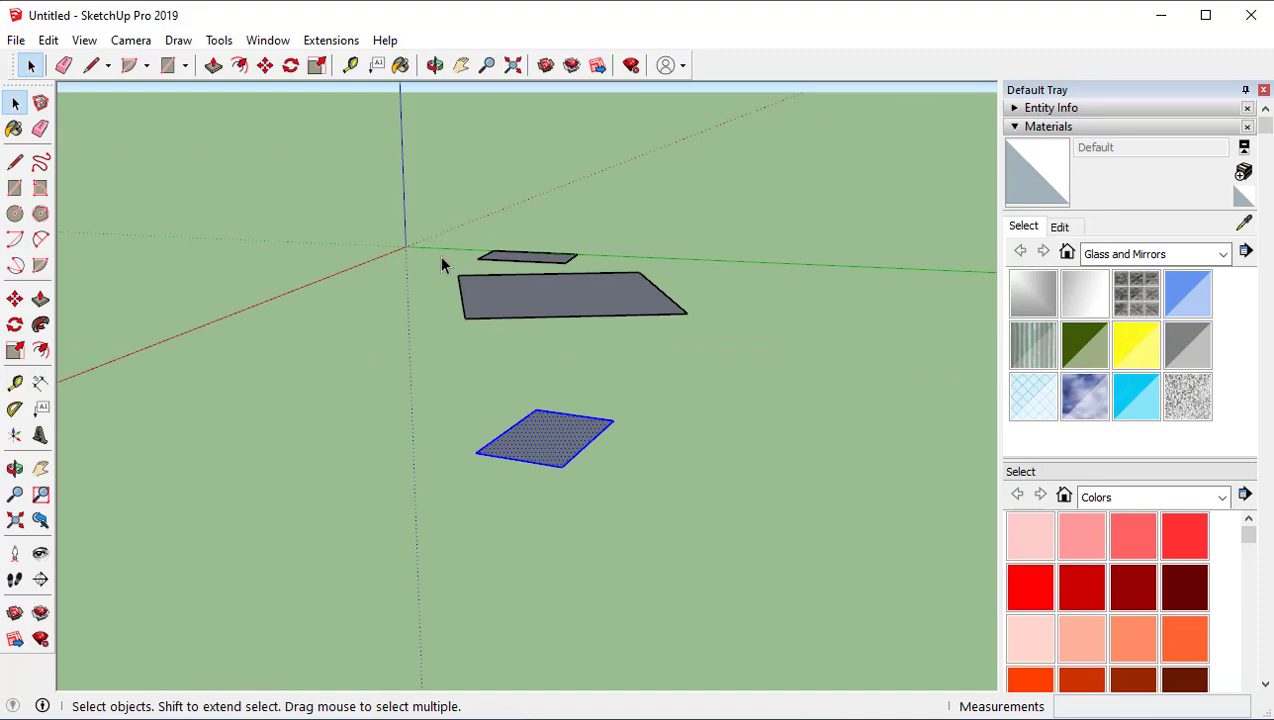
Step: Begin another rotation of the selected rectangle with the Rotate tool
middle_drag(583, 460, 498, 469)
middle_drag(578, 474, 421, 427)
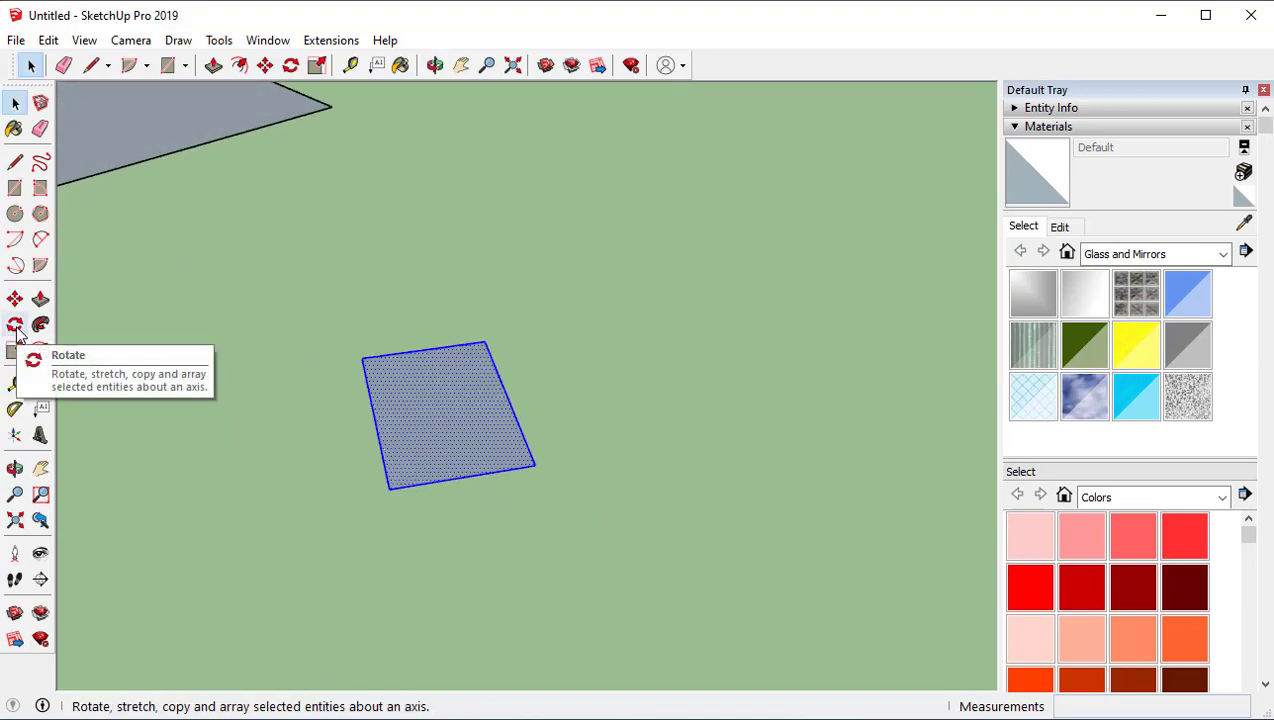
key(q)
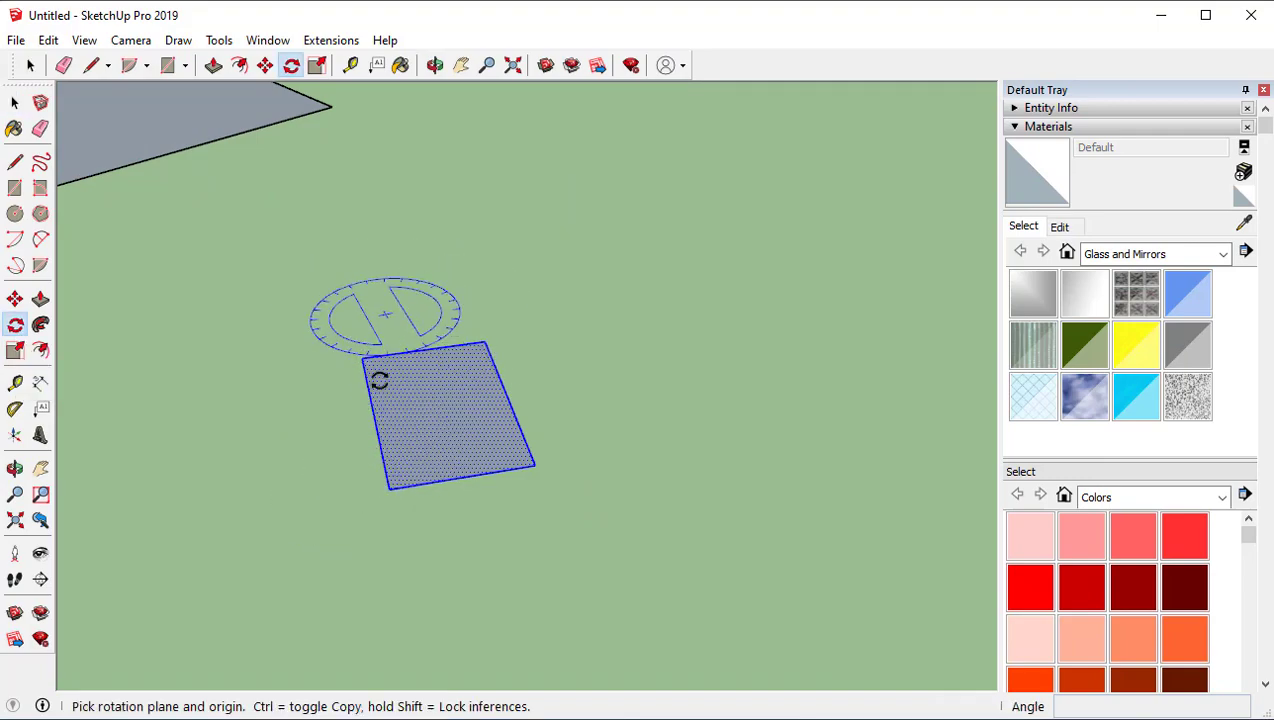
middle_drag(441, 472, 391, 296)
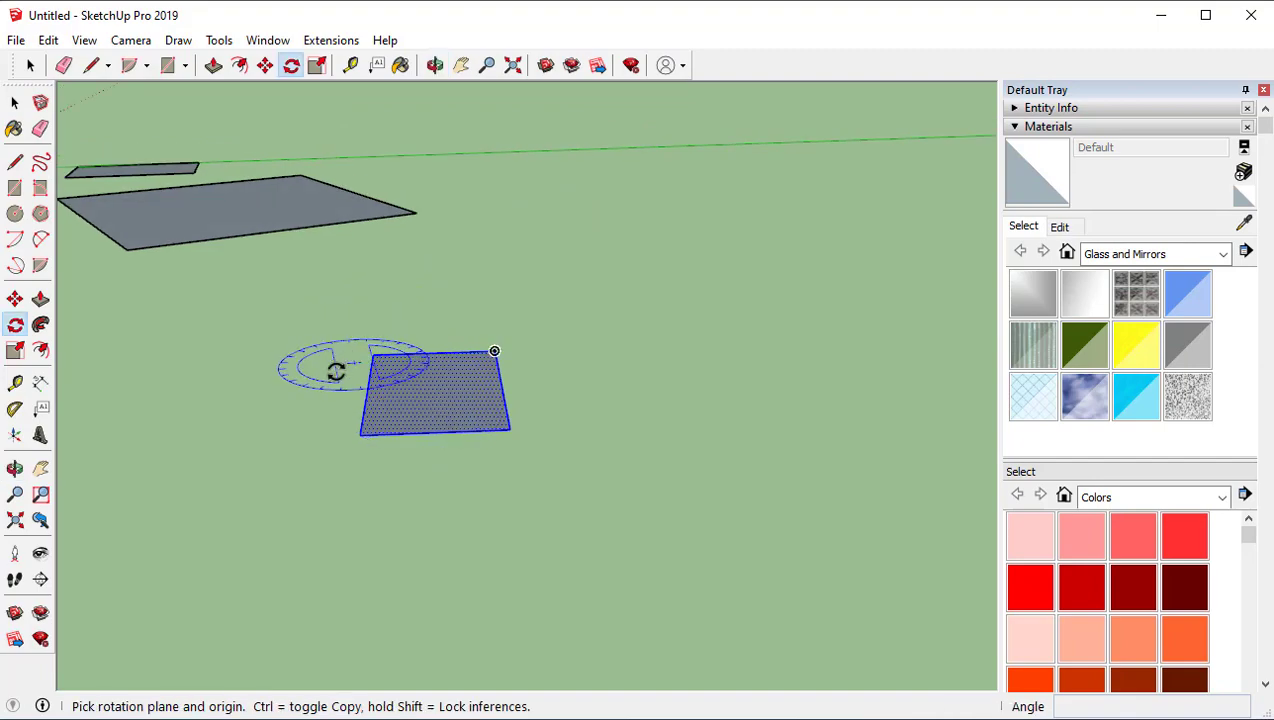
Step: Try locking the Rotate tool's plane to the green, blue and red axes over the selected rectangle
middle_drag(370, 455, 497, 353)
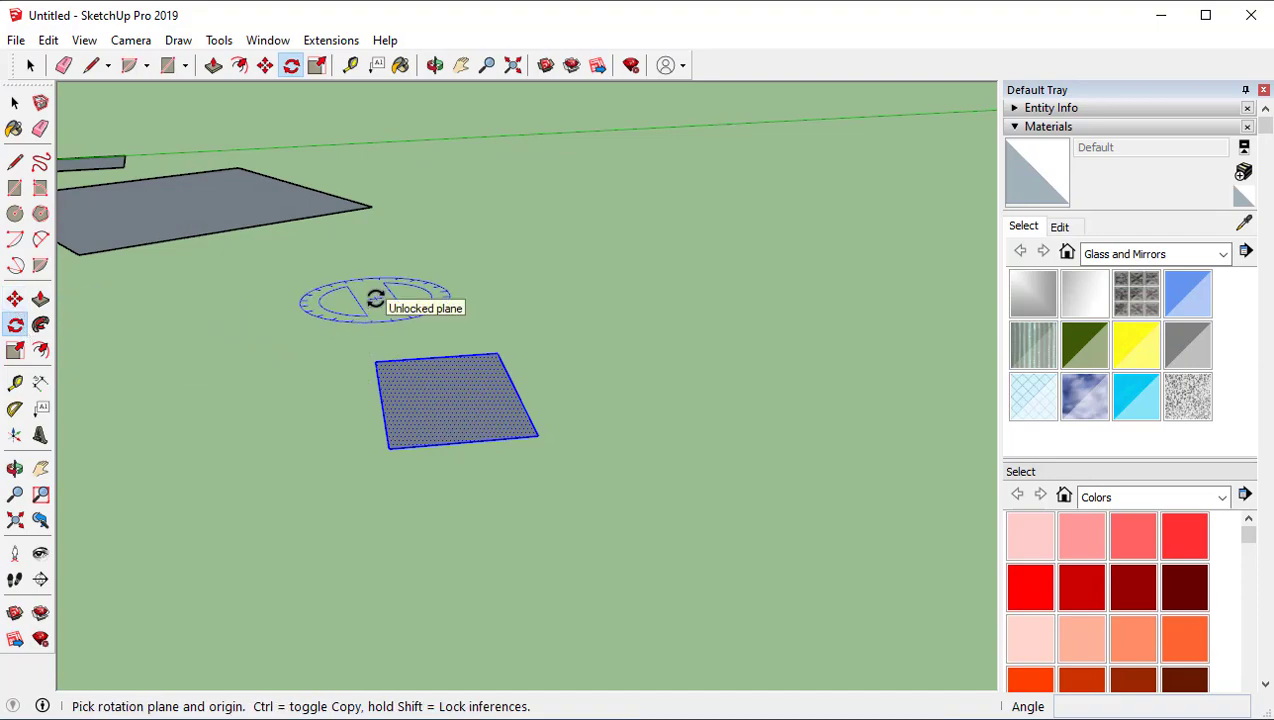
key(Left)
key(Up)
key(Right)
middle_drag(375, 300, 577, 486)
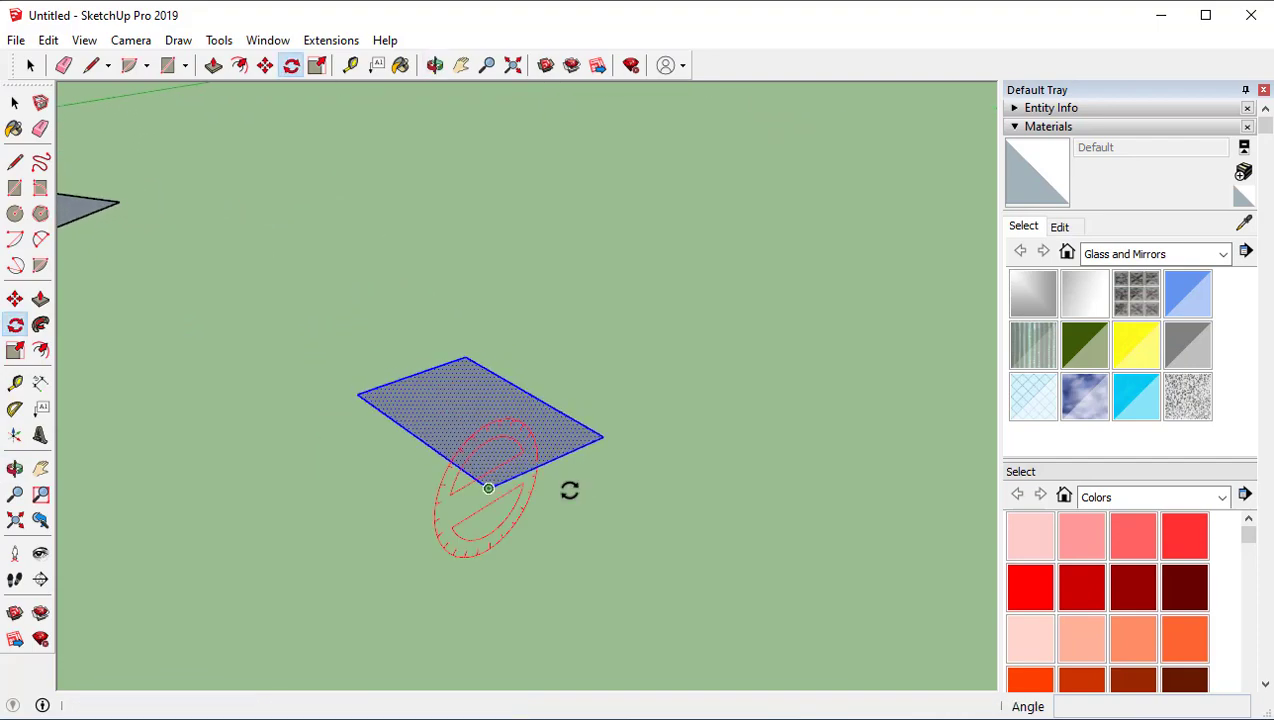
key(Left)
key(Up)
key(Right)
key(Left)
key(Up)
key(Right)
key(Up)
key(Right)
key(Up)
key(Left)
key(Right)
key(Up)
key(Left)
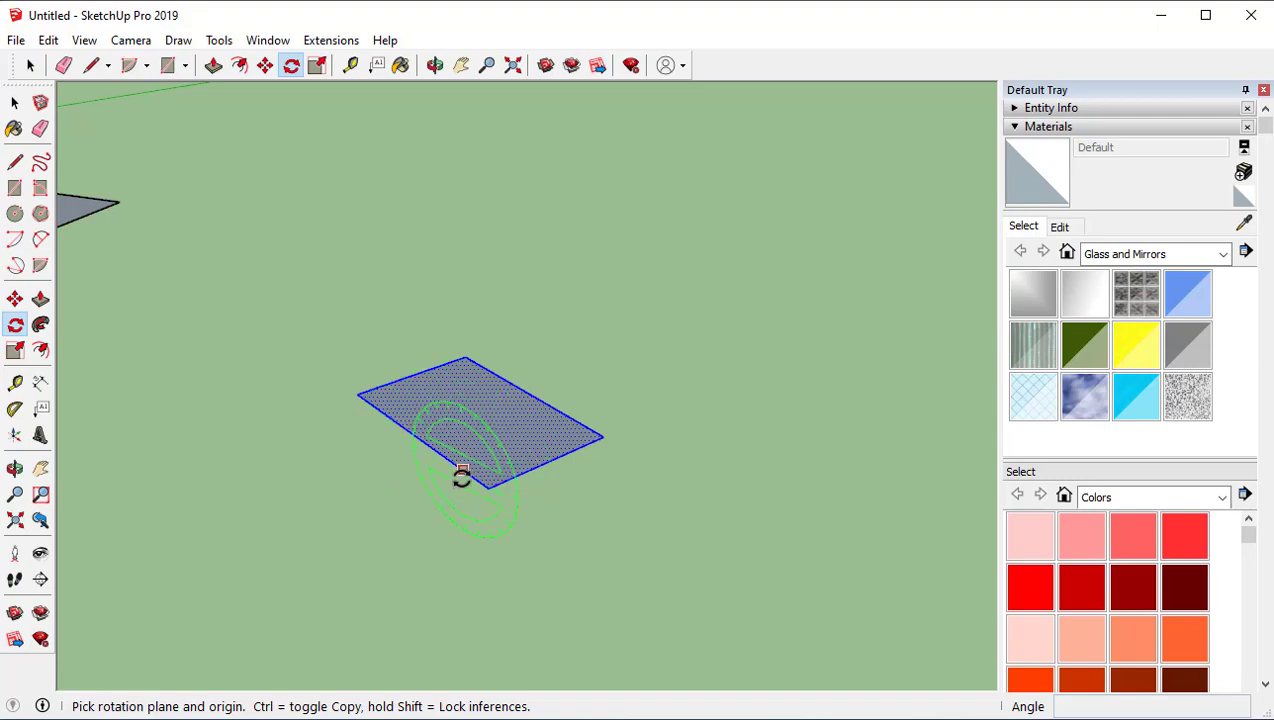
Step: Rotate the selected rectangle up out of the ground plane about its near corner, with the rotation plane locked to the red axis
key(Right)
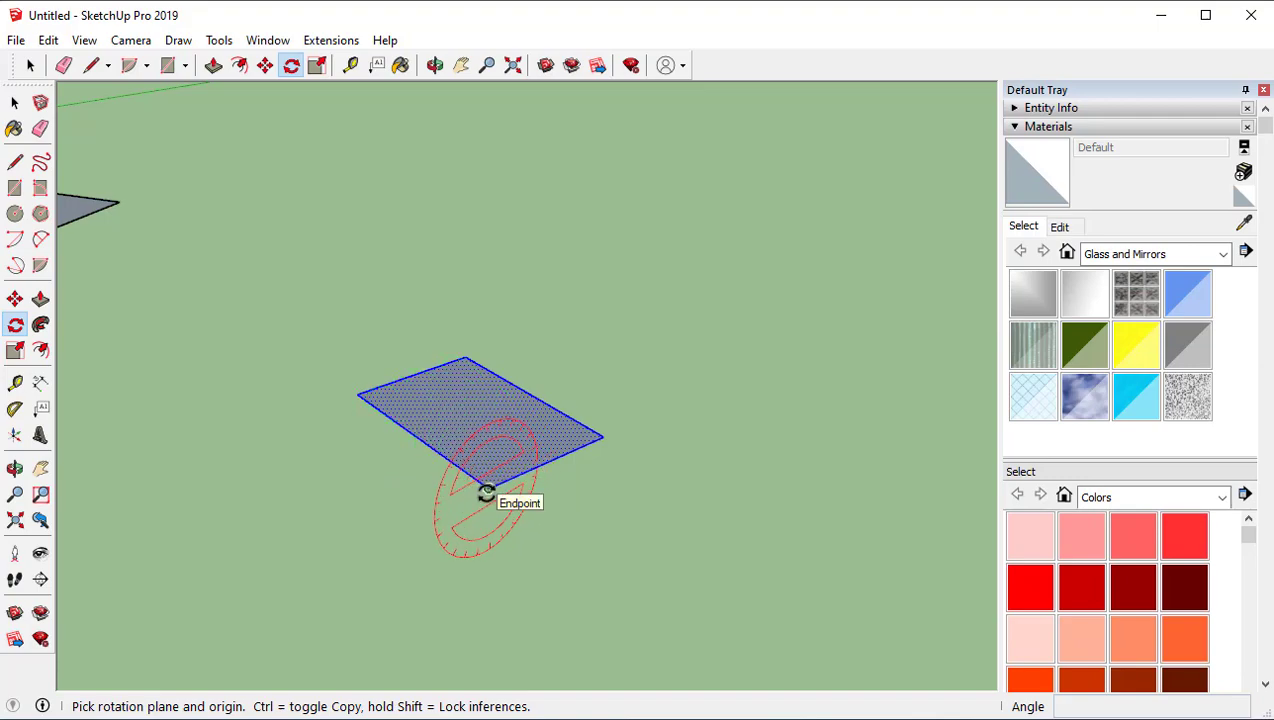
click(489, 489)
click(598, 437)
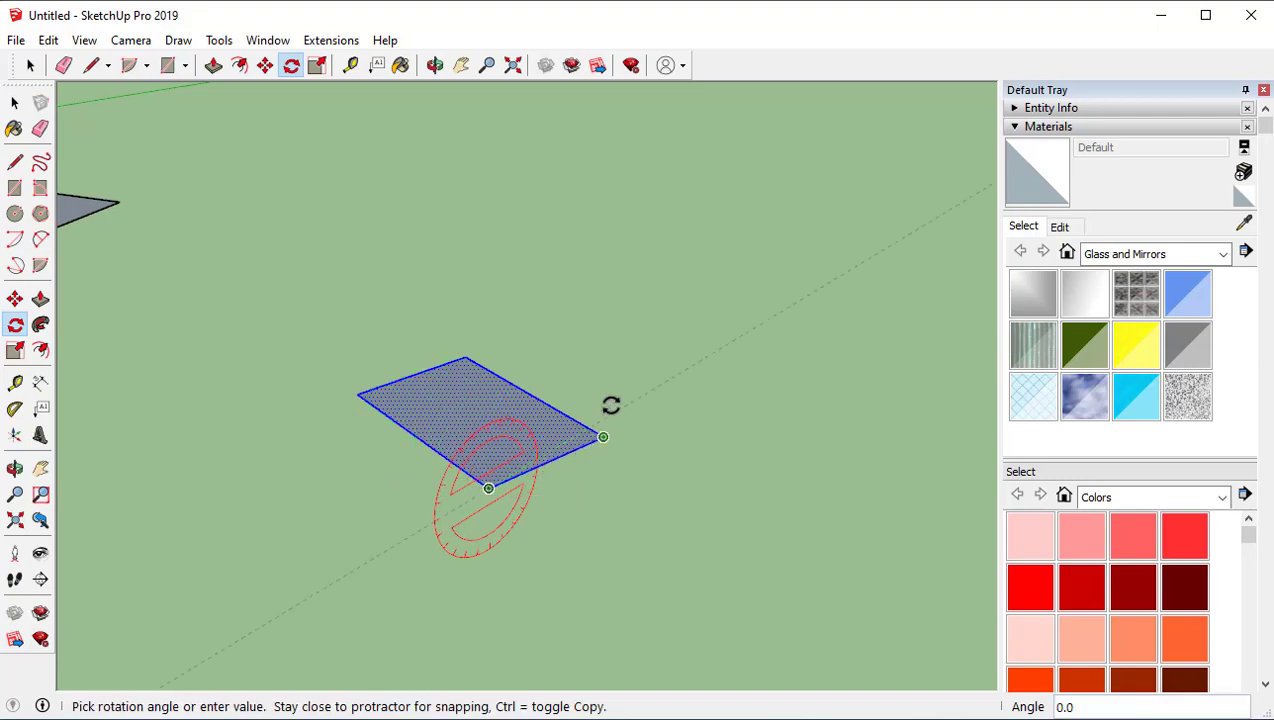
click(481, 267)
middle_drag(671, 461, 572, 418)
scroll(572, 418, down, 1)
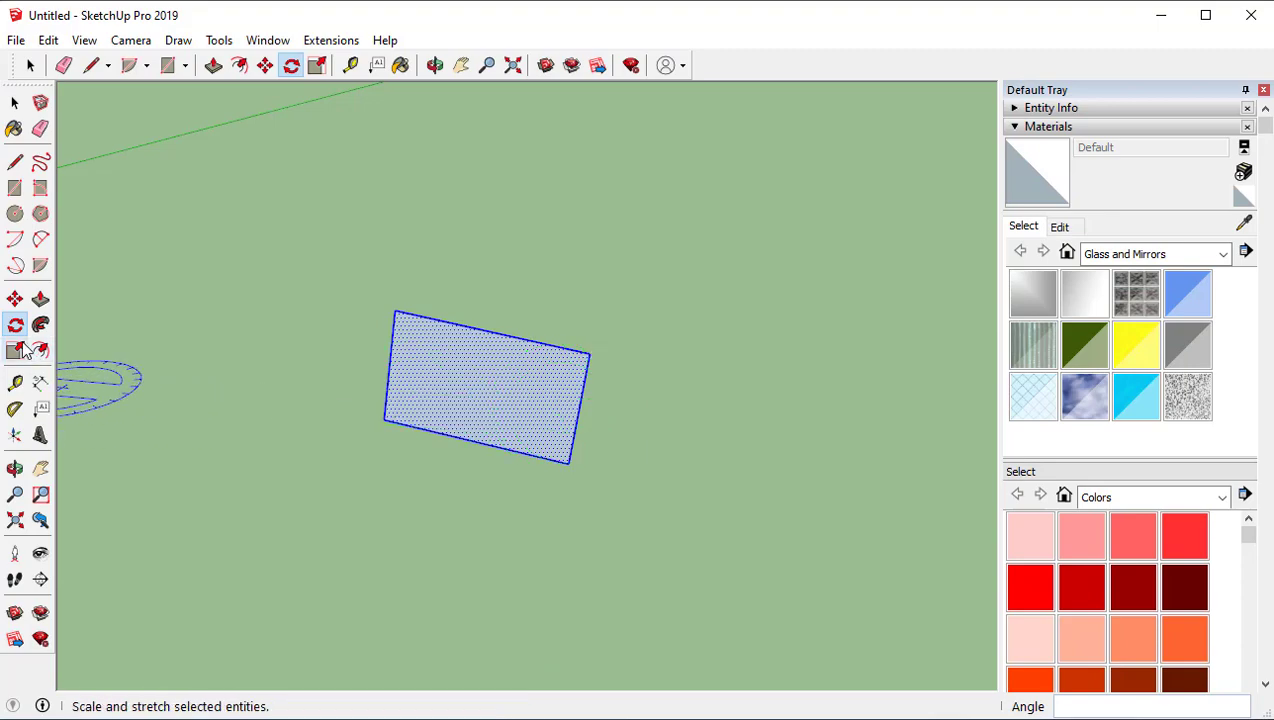
middle_drag(507, 432, 426, 336)
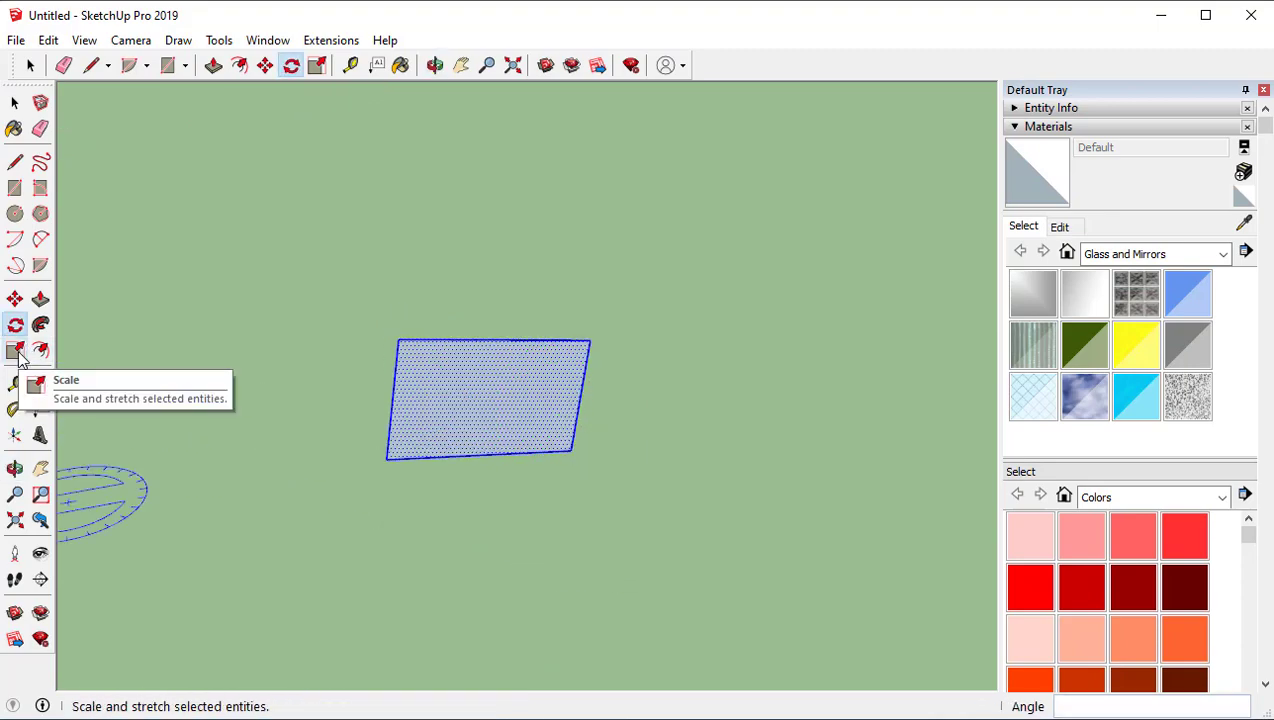
click(16, 351)
middle_drag(566, 384, 597, 469)
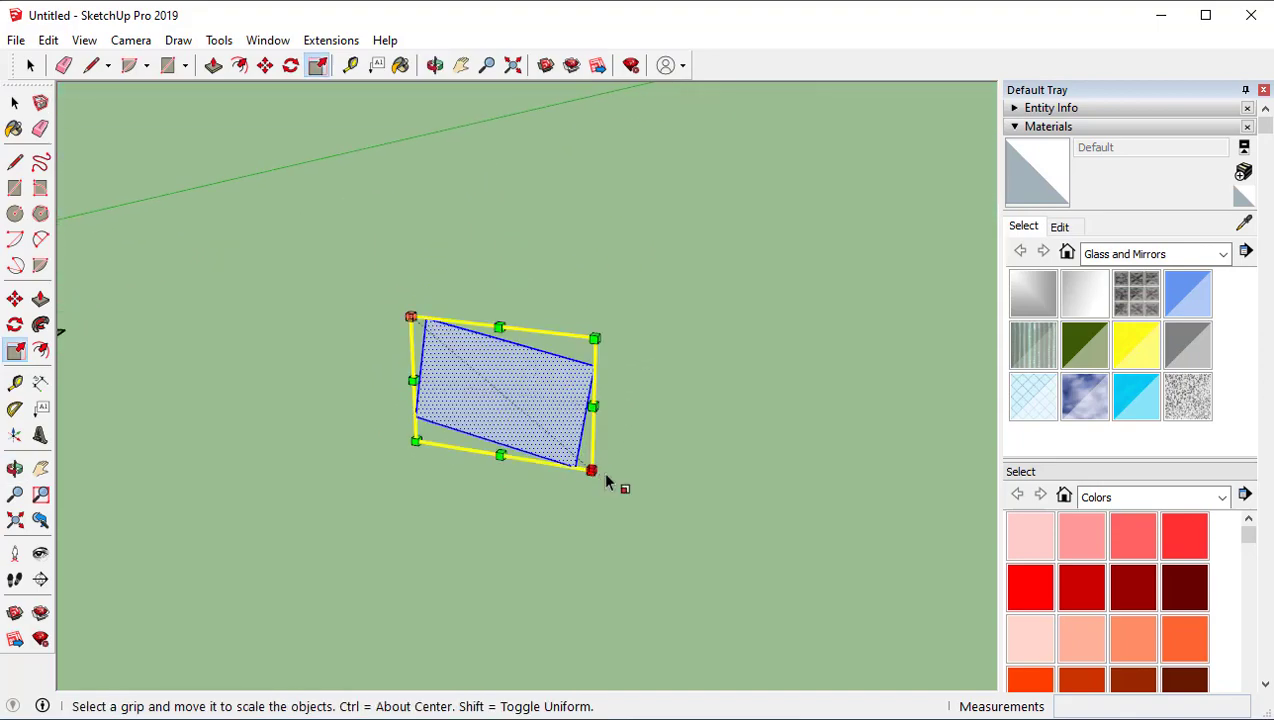
key(space)
scroll(515, 400, up, 1)
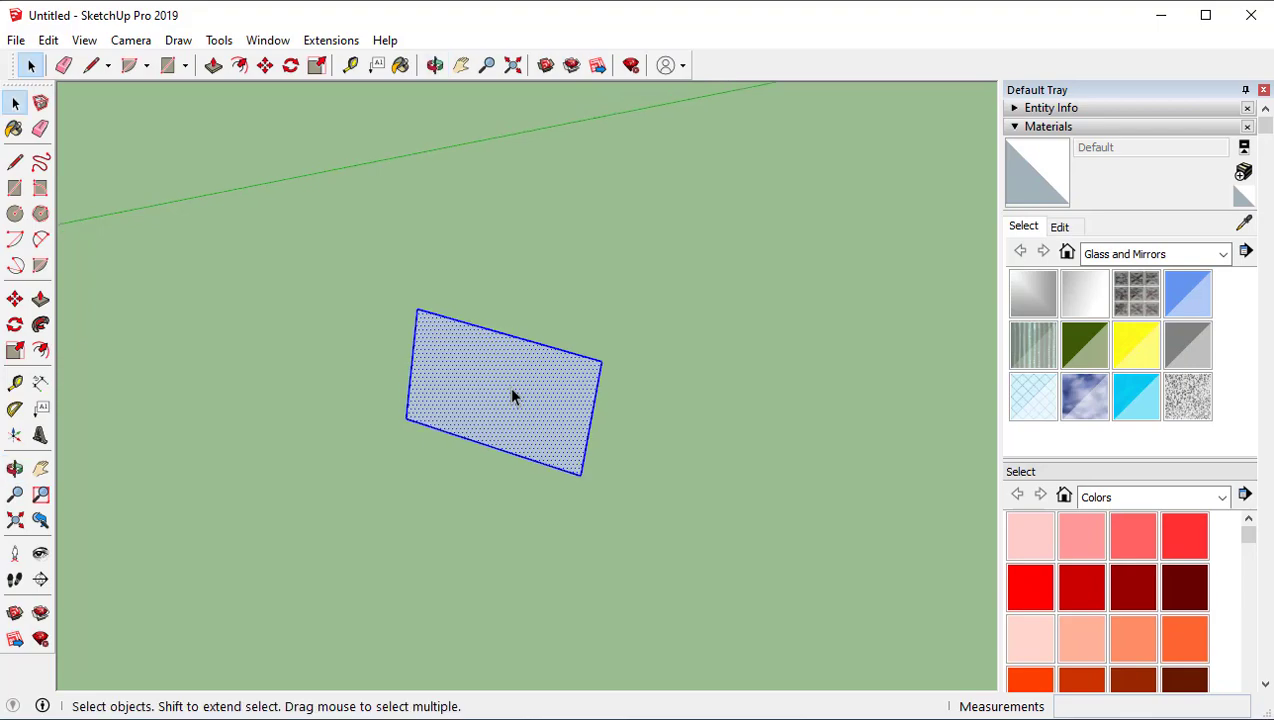
key(s)
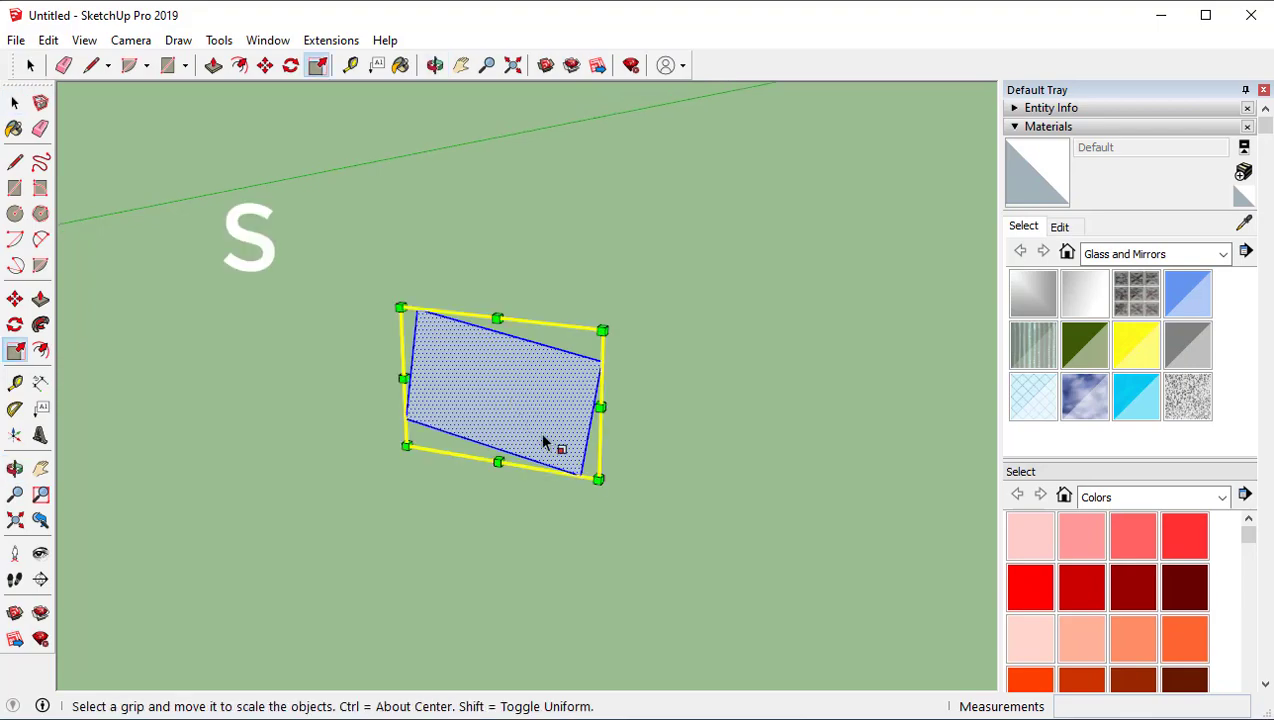
middle_drag(583, 444, 578, 369)
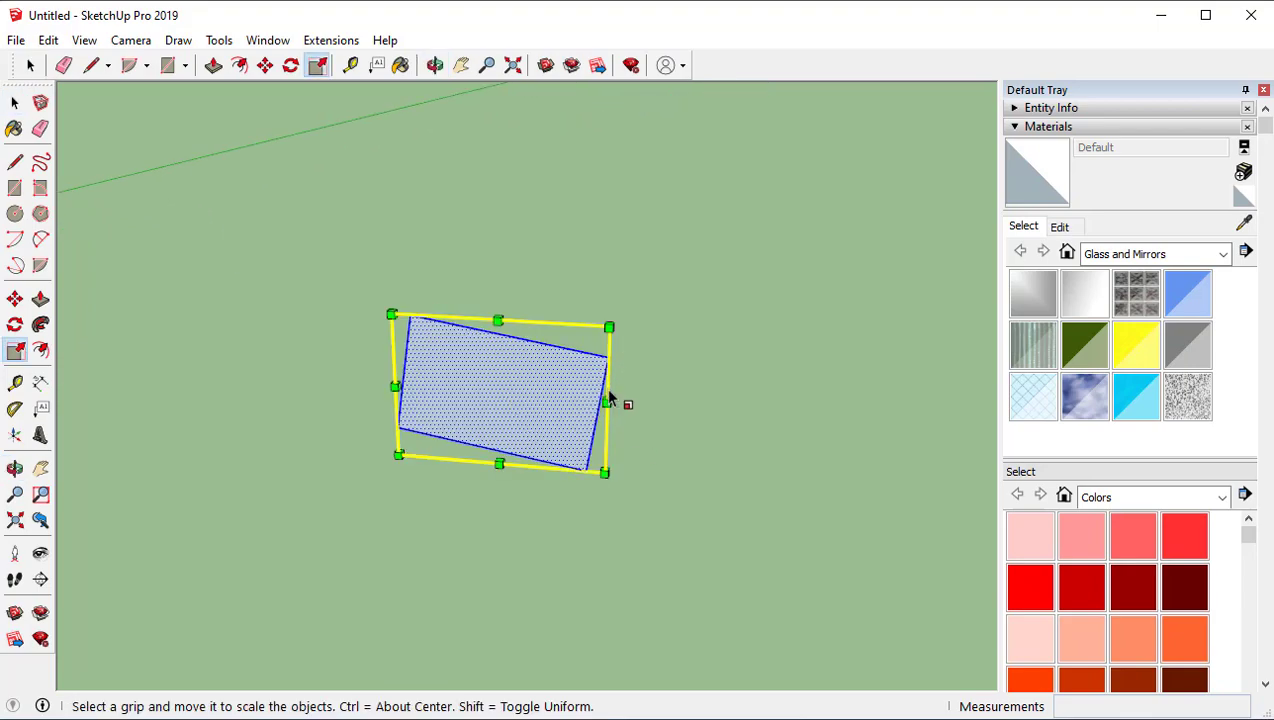
middle_drag(596, 441, 785, 333)
Step: Select the rectangle lying along the green axis with its edges and scale it uniformly from a corner grip
scroll(591, 434, down, 3)
middle_drag(405, 390, 418, 518)
scroll(537, 488, down, 3)
shift+middle_drag(567, 488, 400, 454)
middle_drag(200, 450, 238, 529)
shift+middle_drag(150, 510, 663, 388)
scroll(640, 378, up, 4)
scroll(625, 381, up, 2)
key(space)
click(595, 350)
middle_drag(595, 350, 601, 293)
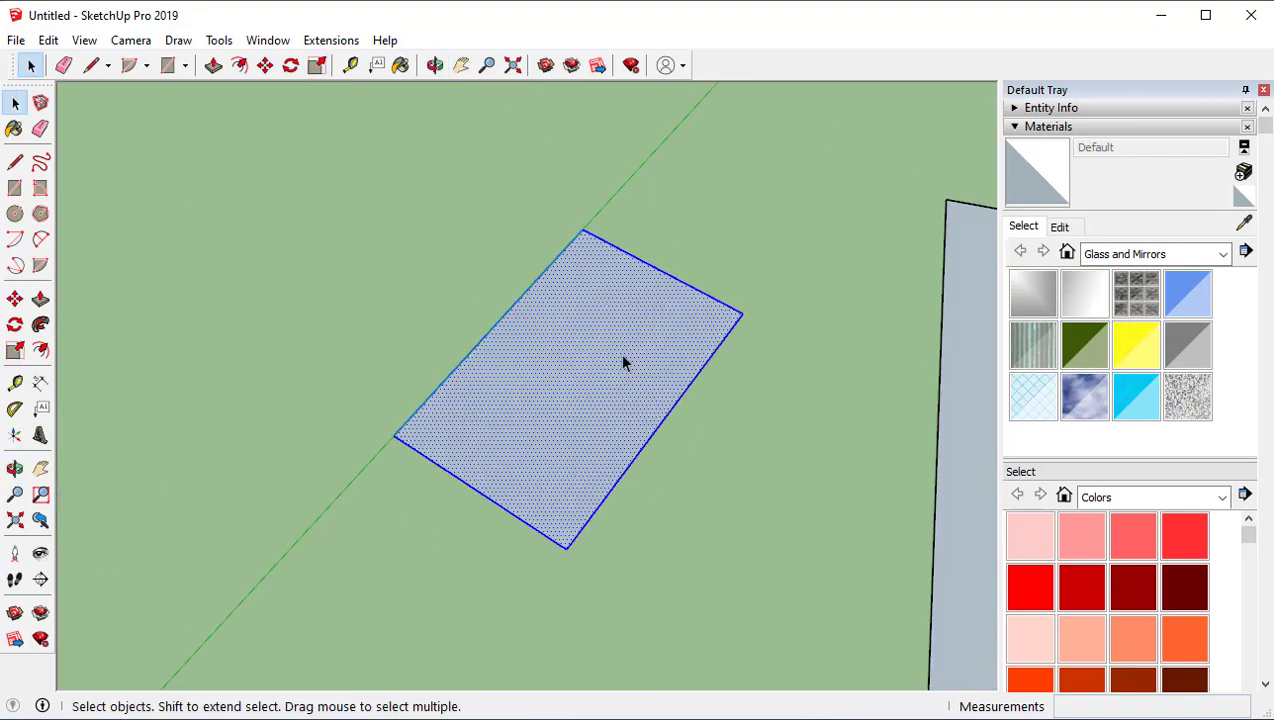
key(s)
middle_drag(606, 589, 668, 503)
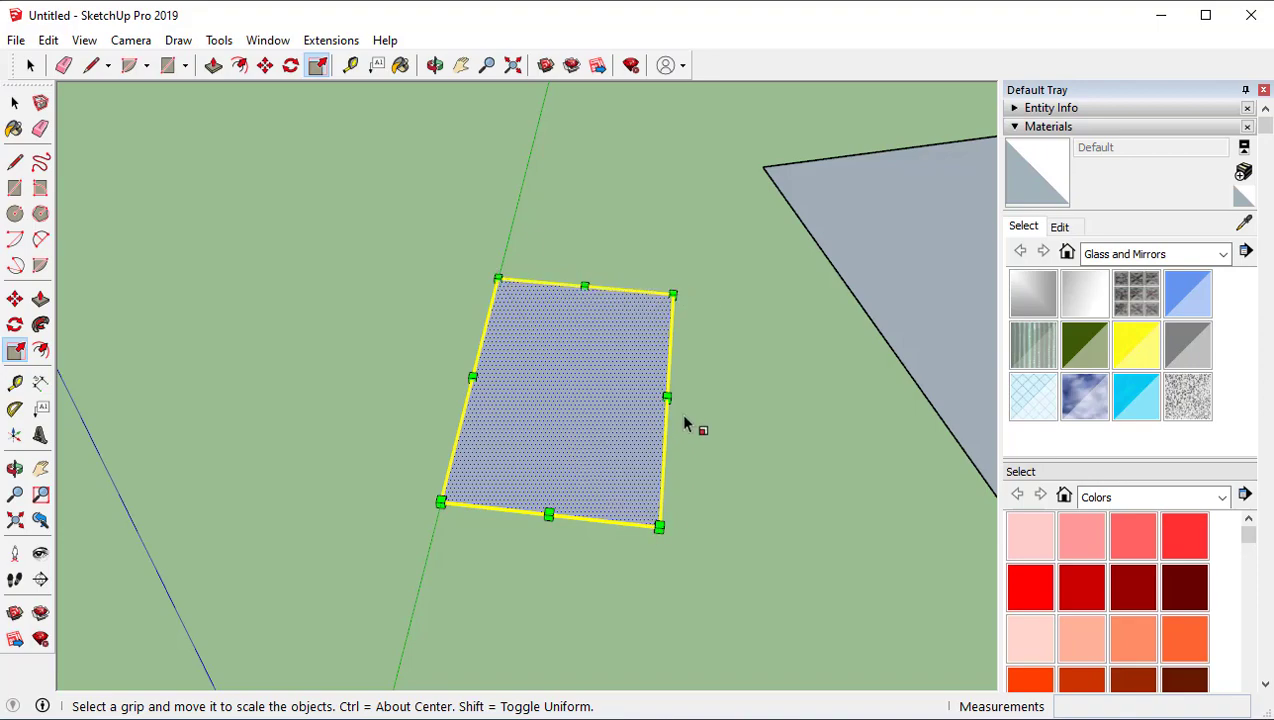
middle_drag(727, 453, 573, 425)
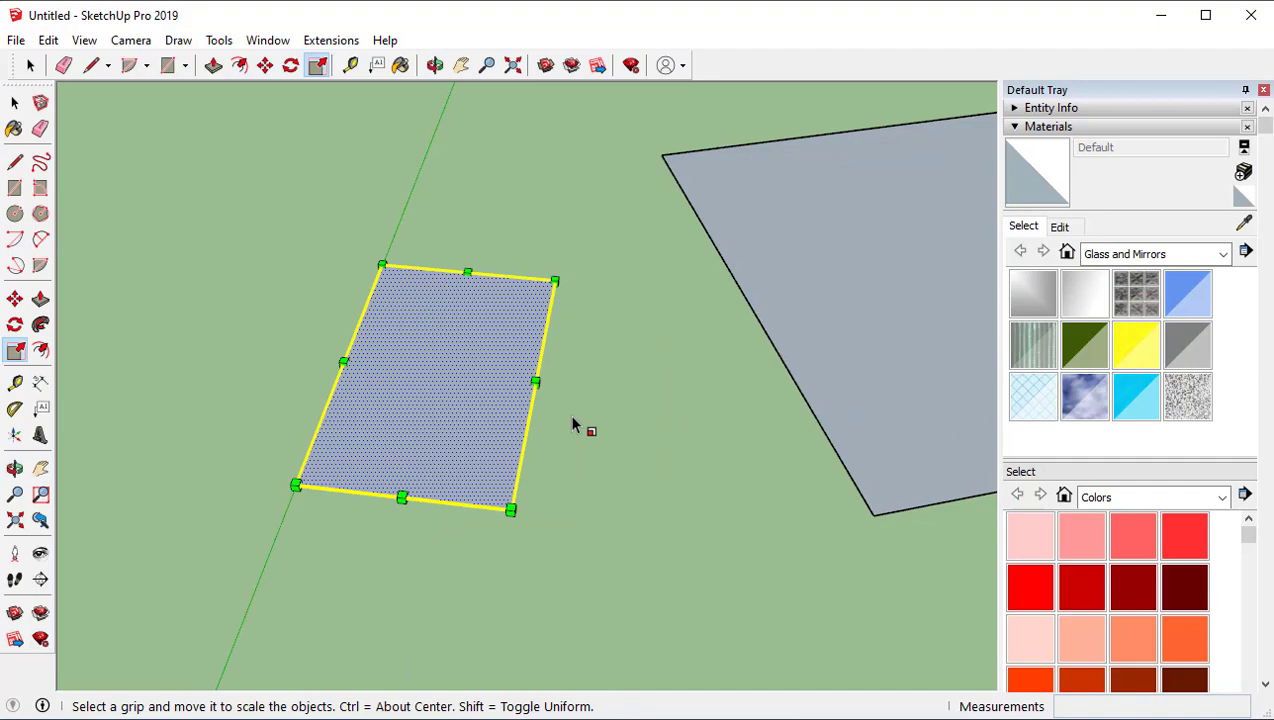
middle_drag(543, 418, 586, 594)
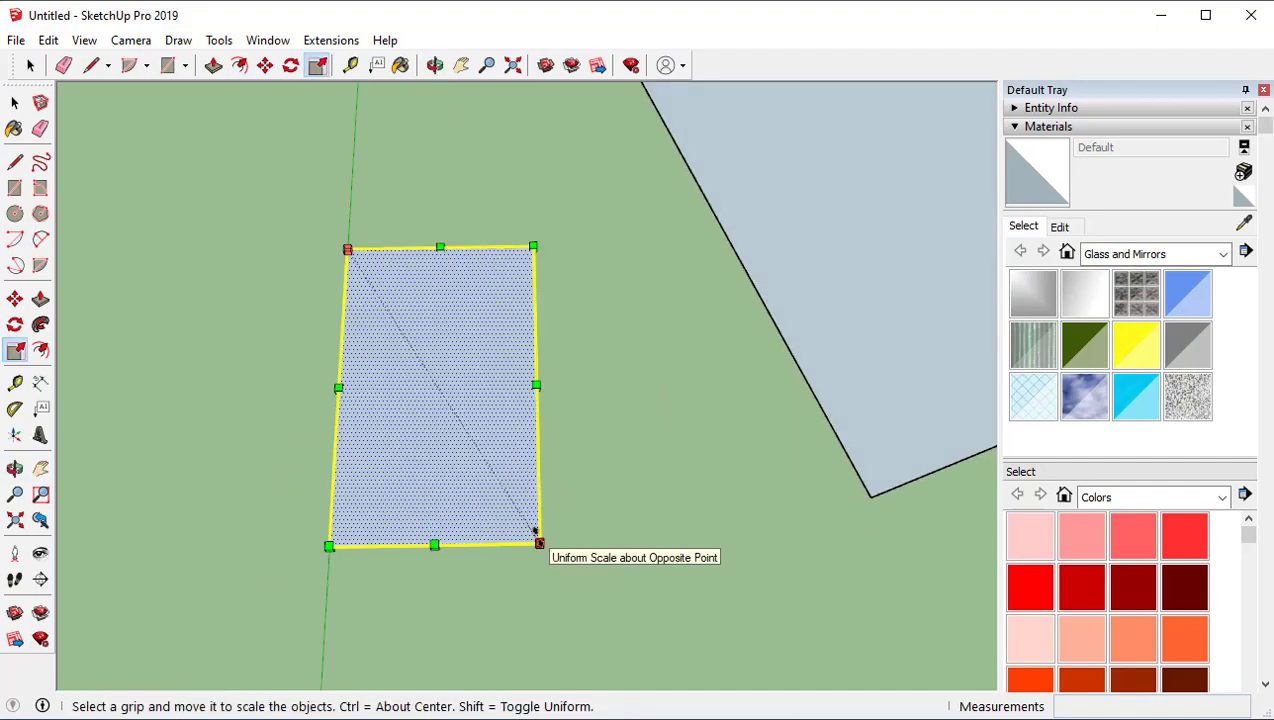
drag(535, 531, 539, 543)
drag(580, 482, 611, 538)
Step: Stretch the rectangle on the green axis from its side grips into a long, narrow strip
scroll(500, 389, down, 1)
drag(571, 418, 598, 420)
drag(370, 417, 228, 373)
mouse_move(416, 282)
mouse_down()
mouse_move(407, 172)
mouse_move(410, 290)
mouse_up()
drag(405, 576, 437, 470)
middle_drag(536, 316, 501, 424)
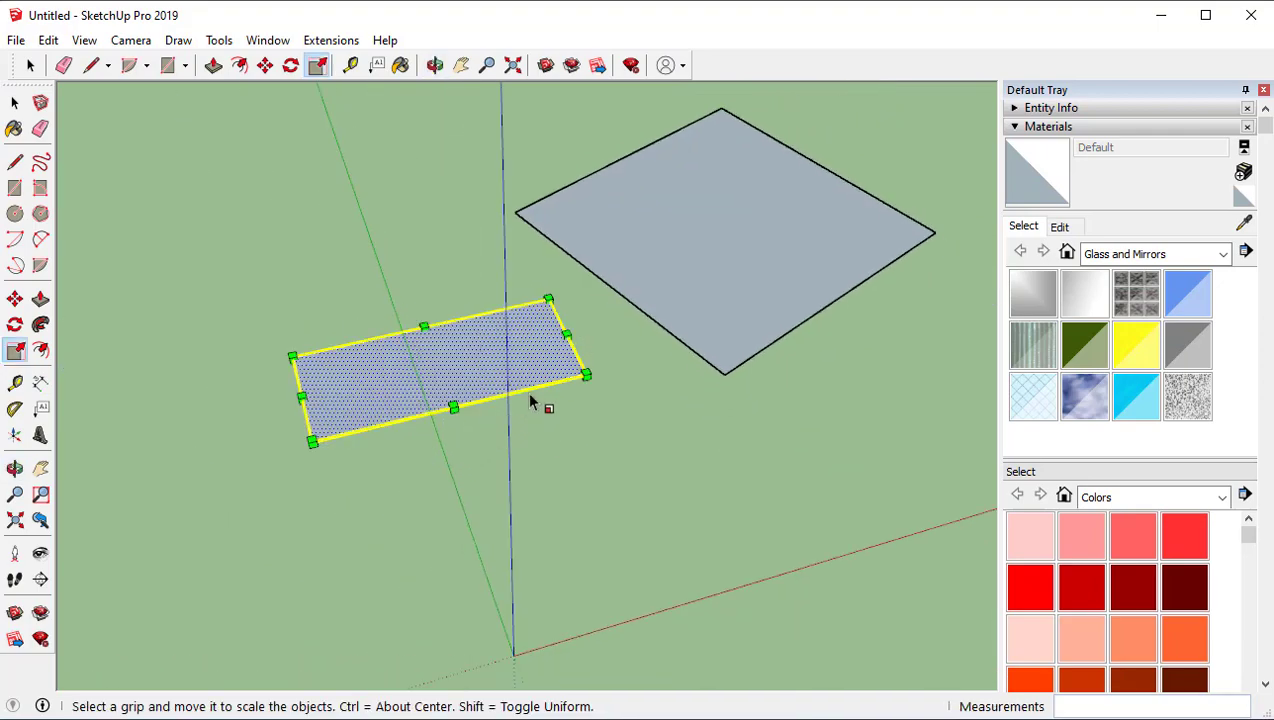
middle_drag(566, 334, 430, 422)
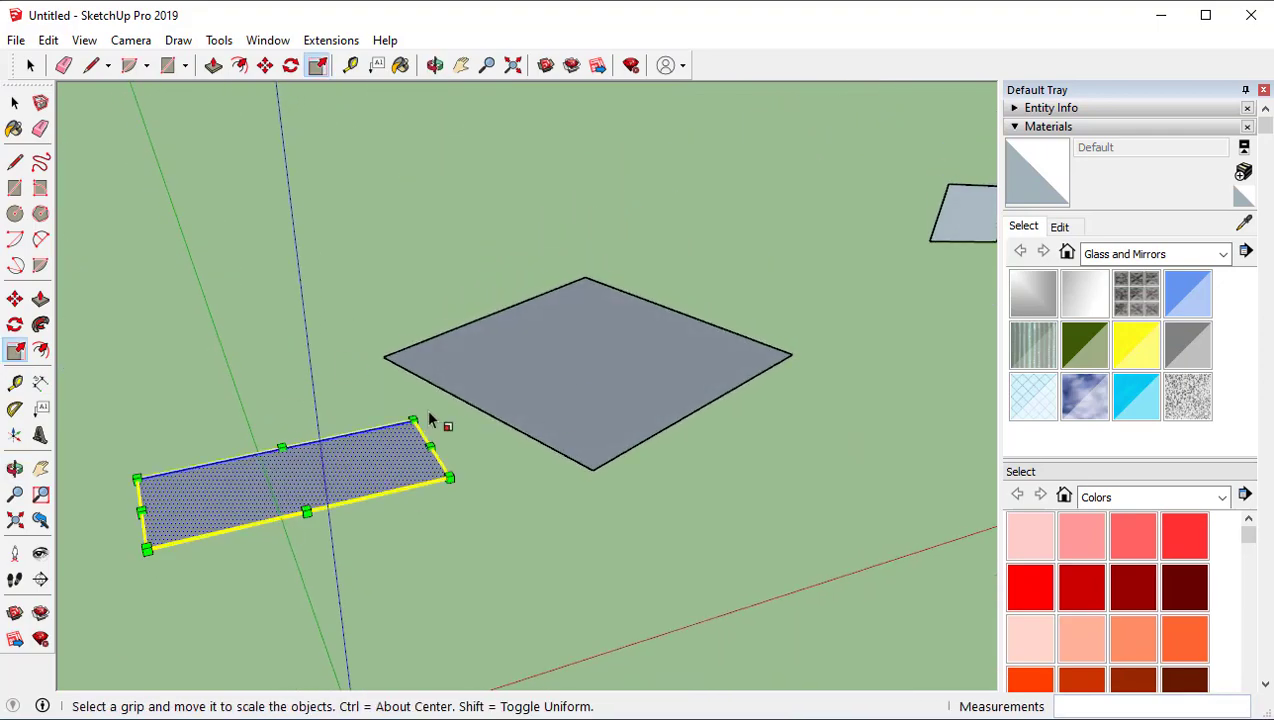
key(space)
middle_drag(361, 446, 74, 401)
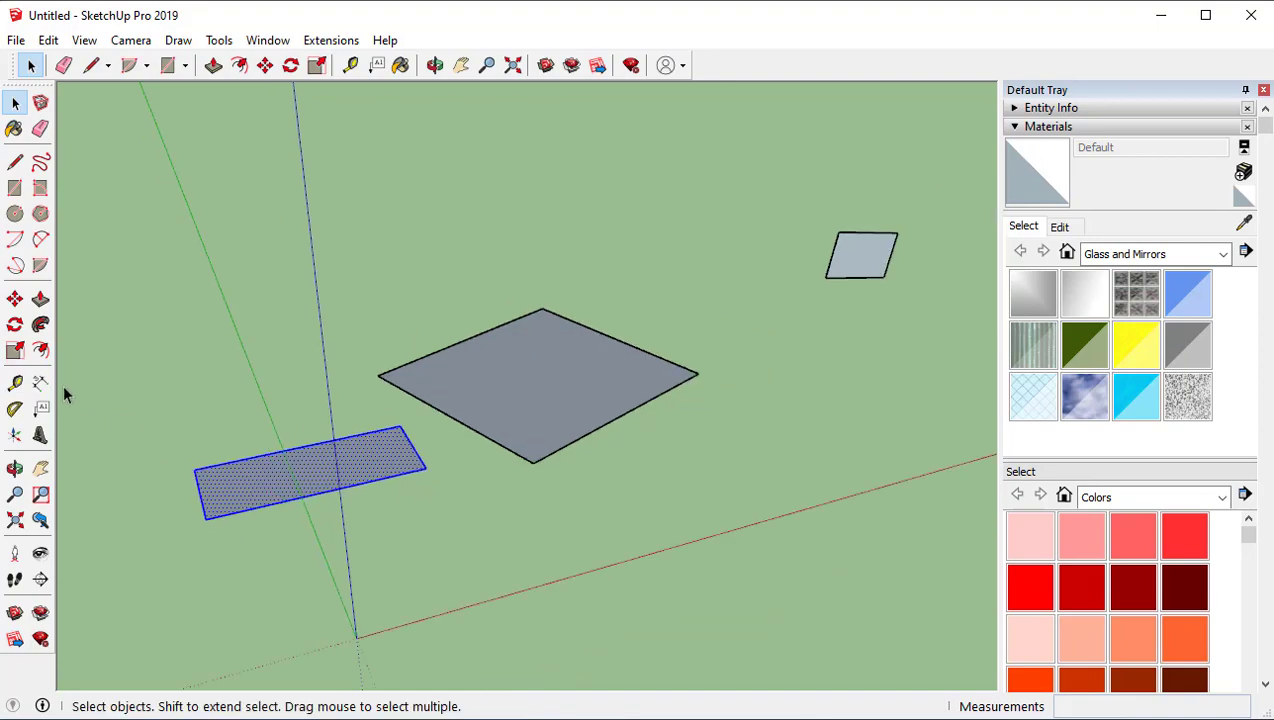
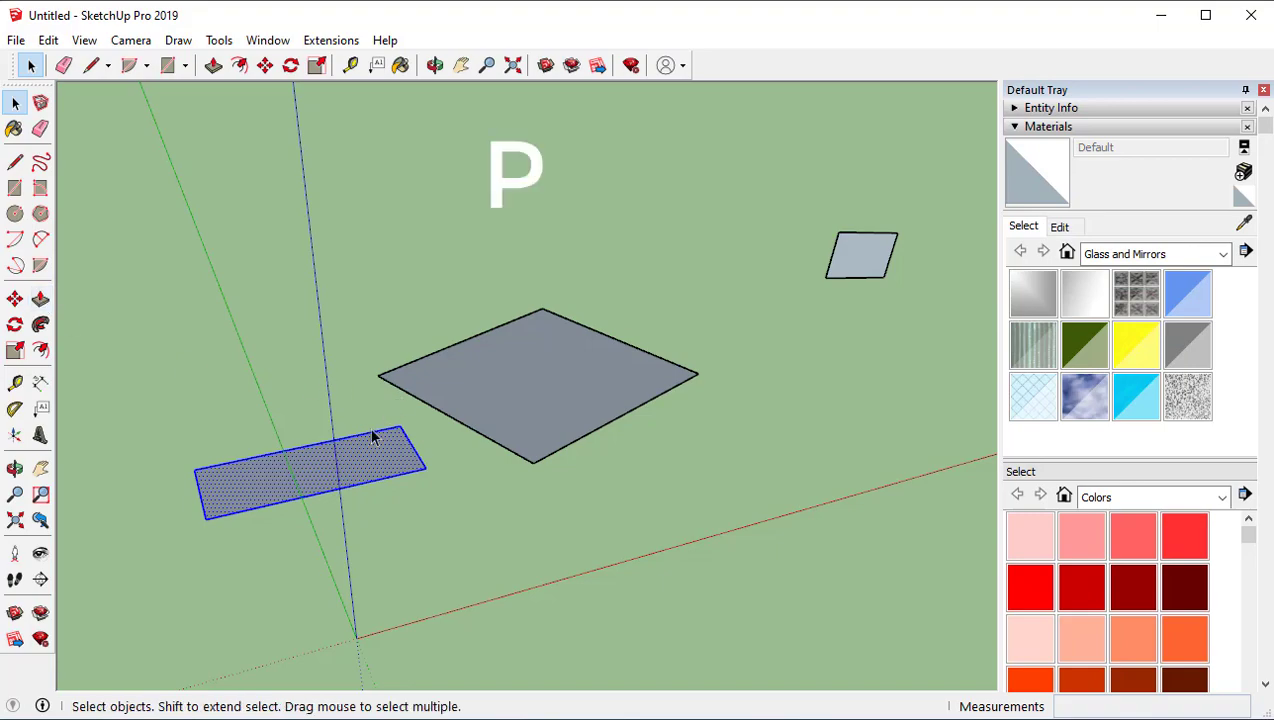
Step: Try extruding the narrow rectangle upward by about 11' 11" with Push/Pull and undo it
key(p)
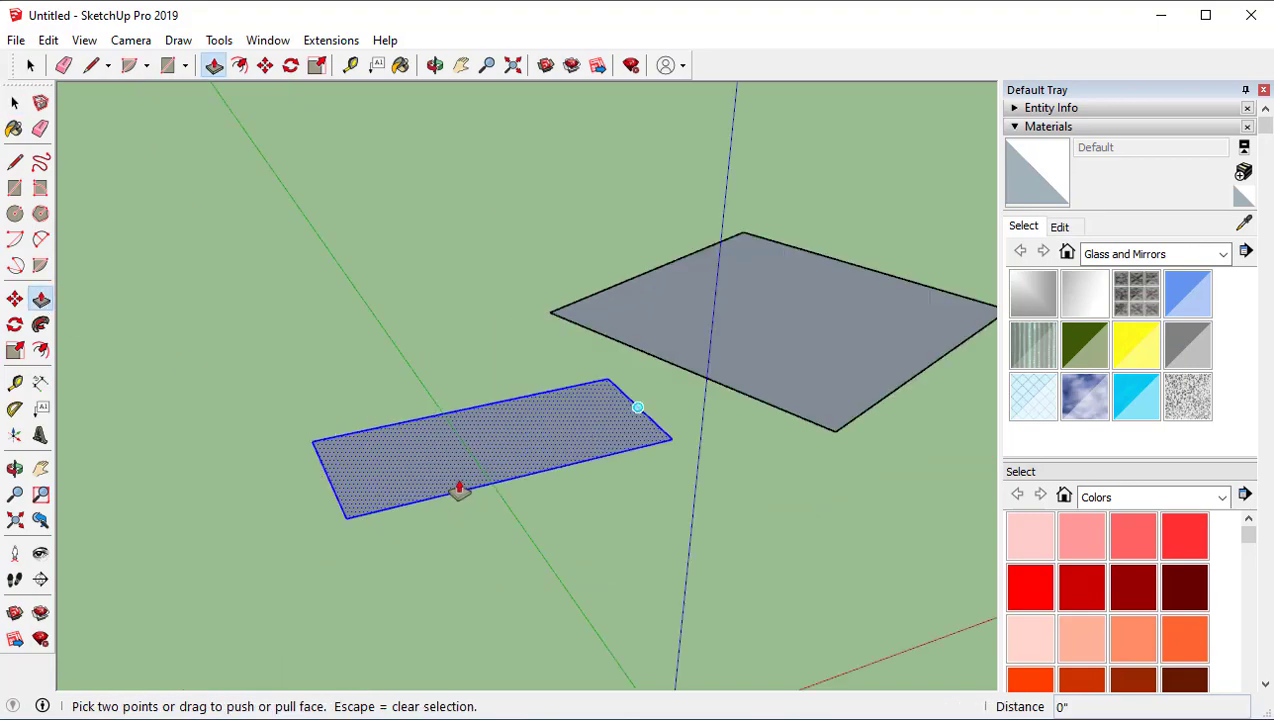
click(469, 460)
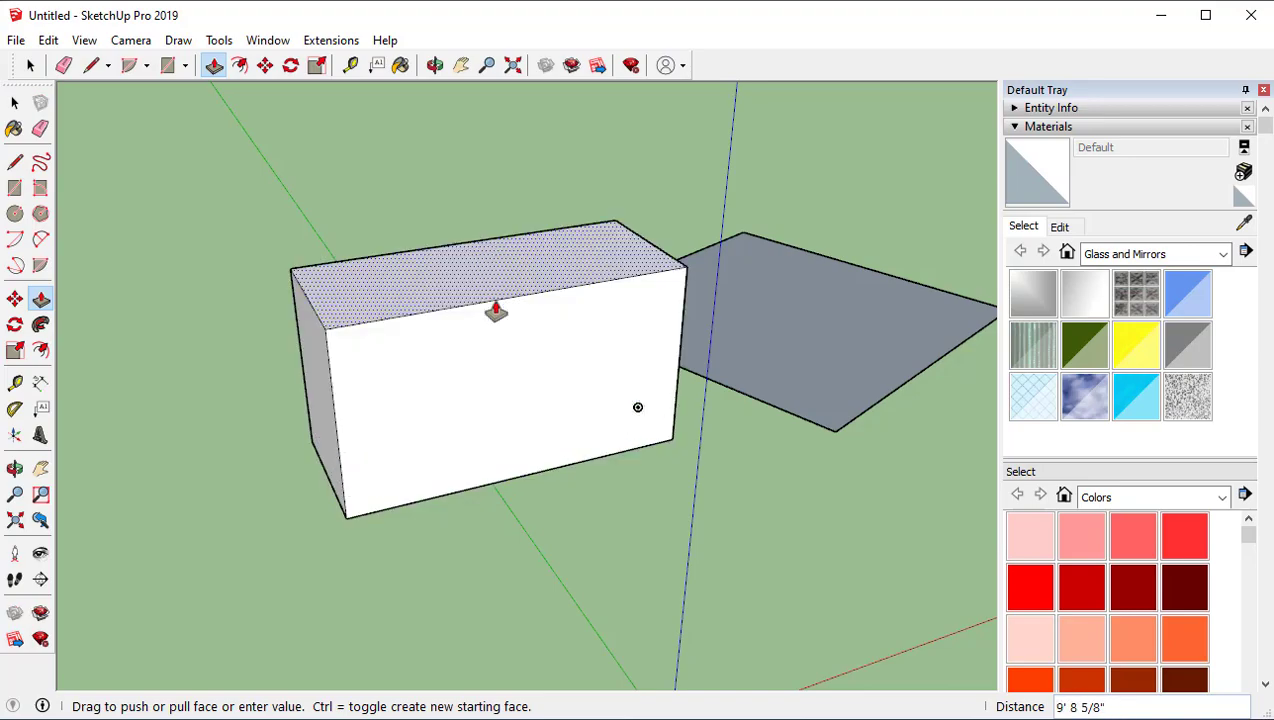
key(Escape)
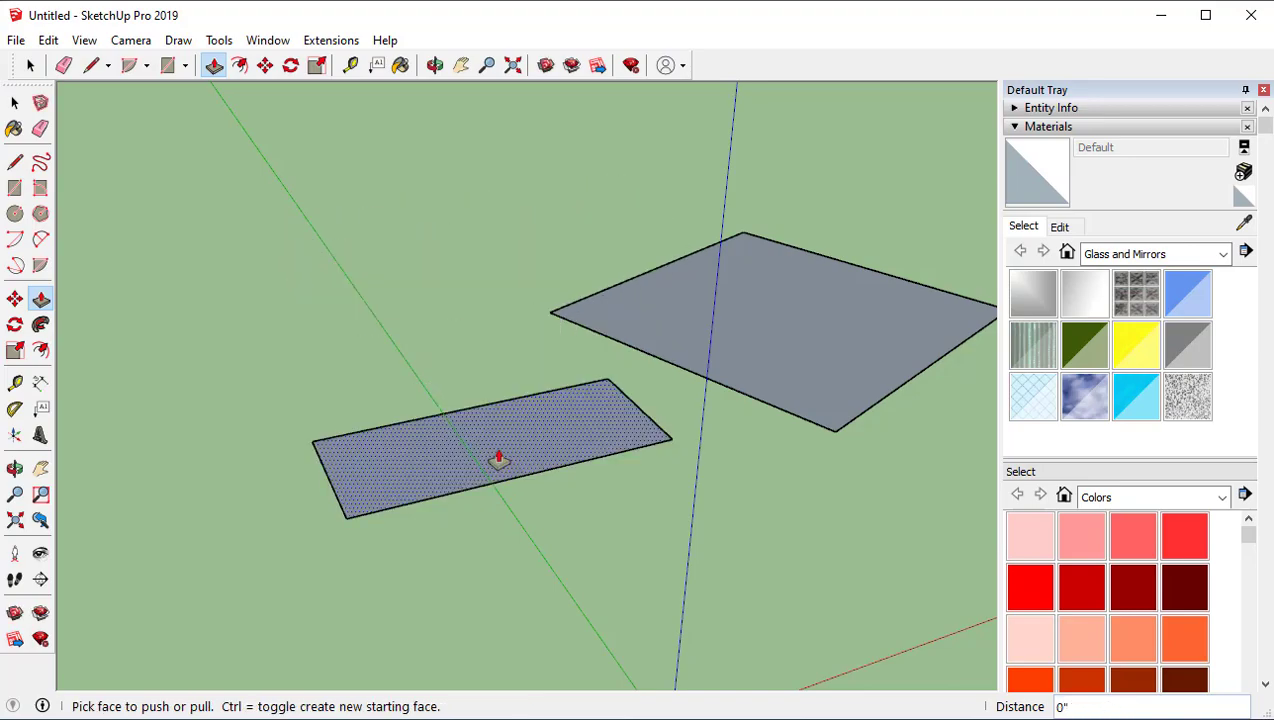
click(498, 458)
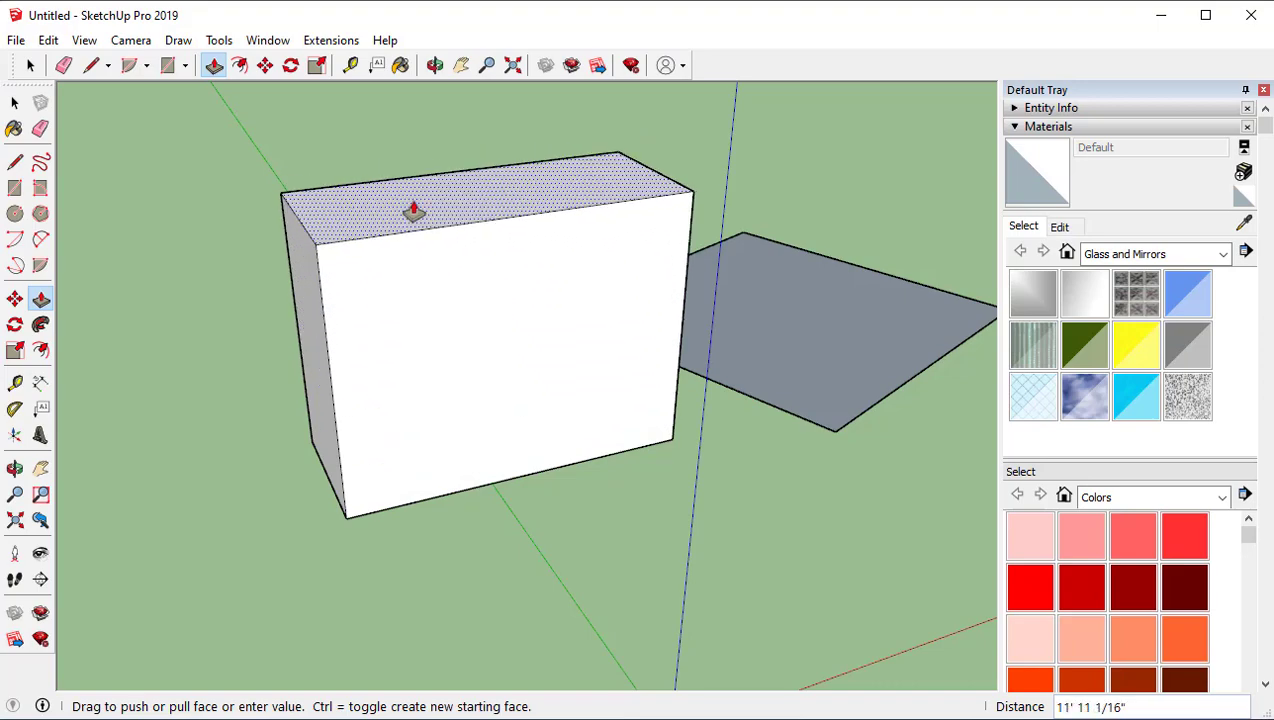
click(413, 210)
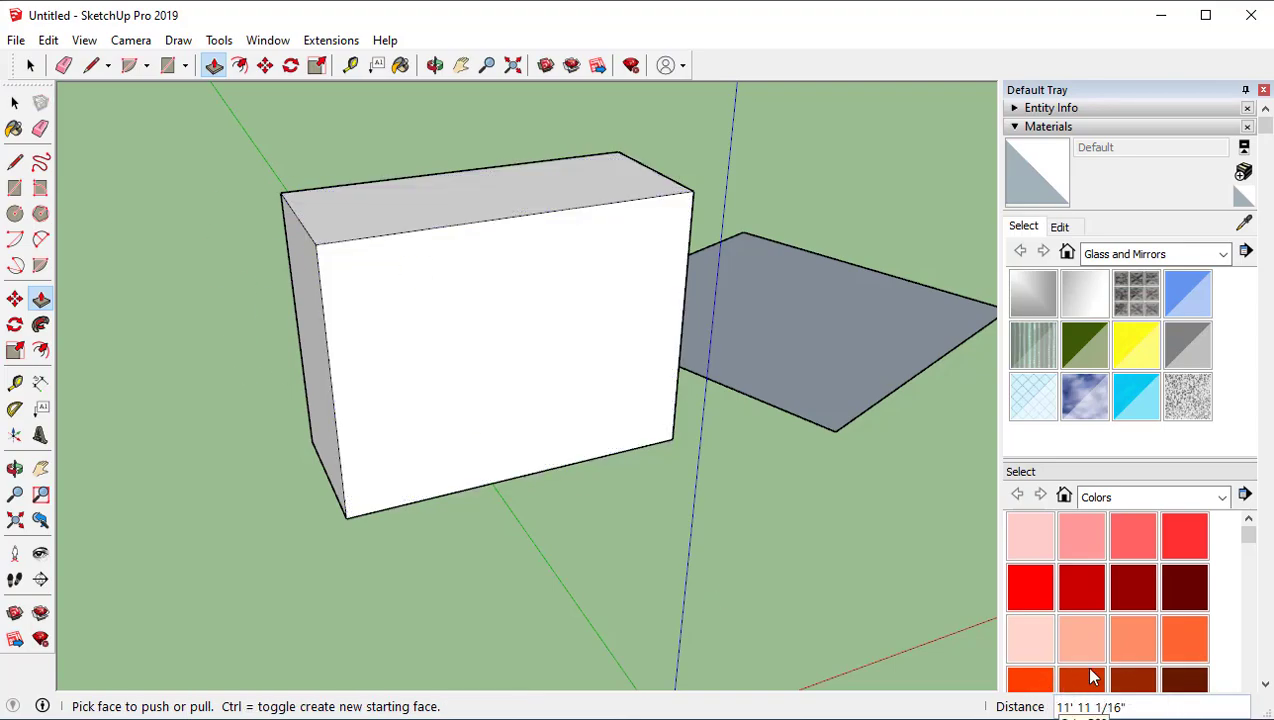
key(ctrl+z)
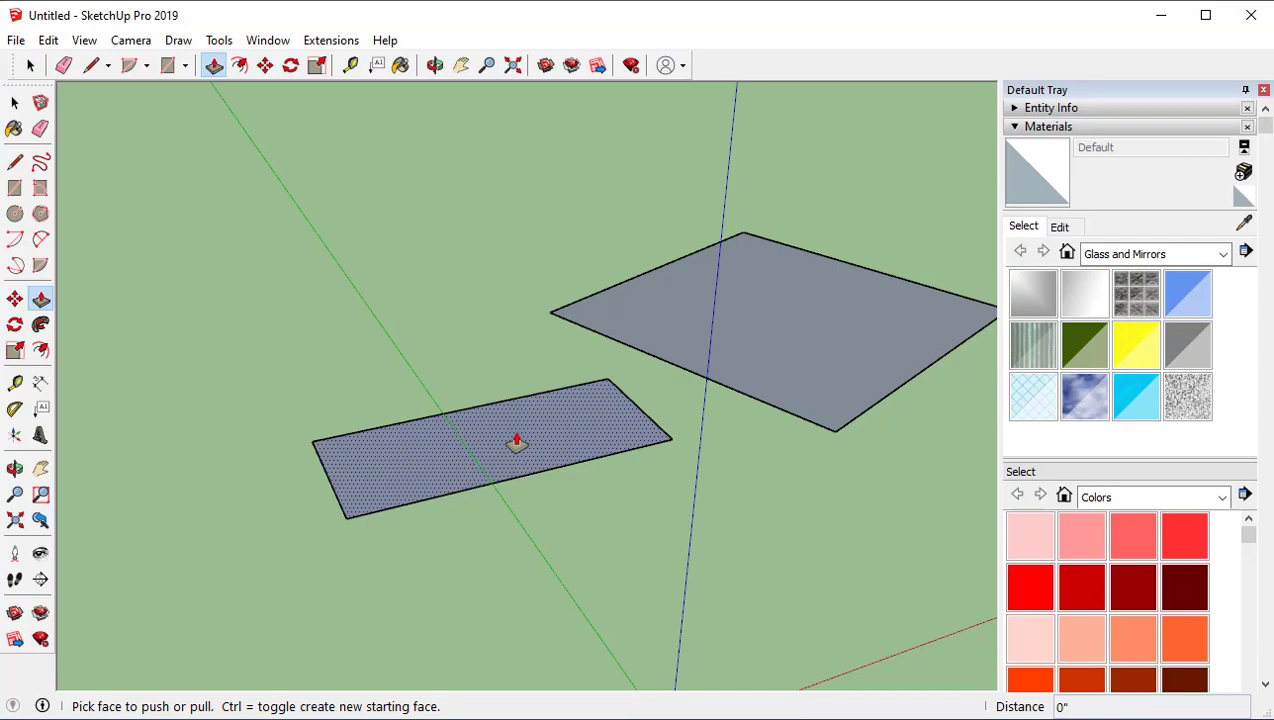
Step: Extrude the narrow rectangle upward 20' with Push/Pull
drag(516, 442, 534, 233)
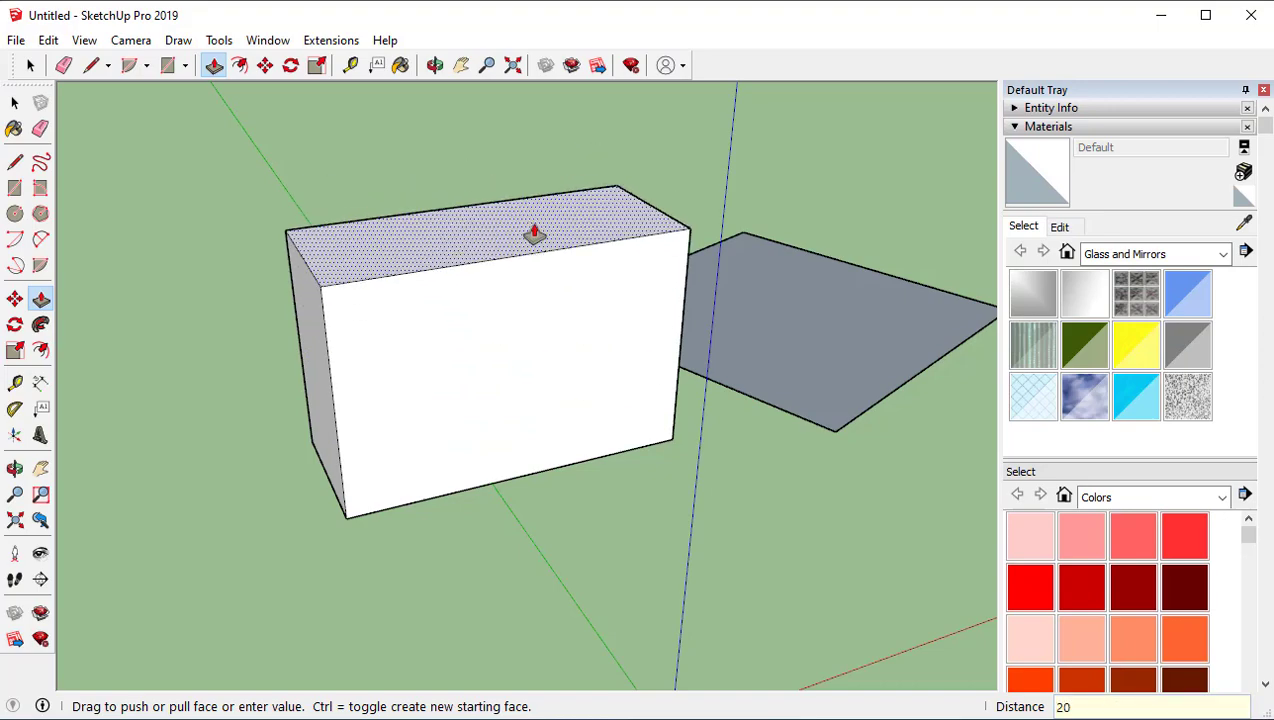
text(20)
key(Return)
scroll(535, 234, down, 2)
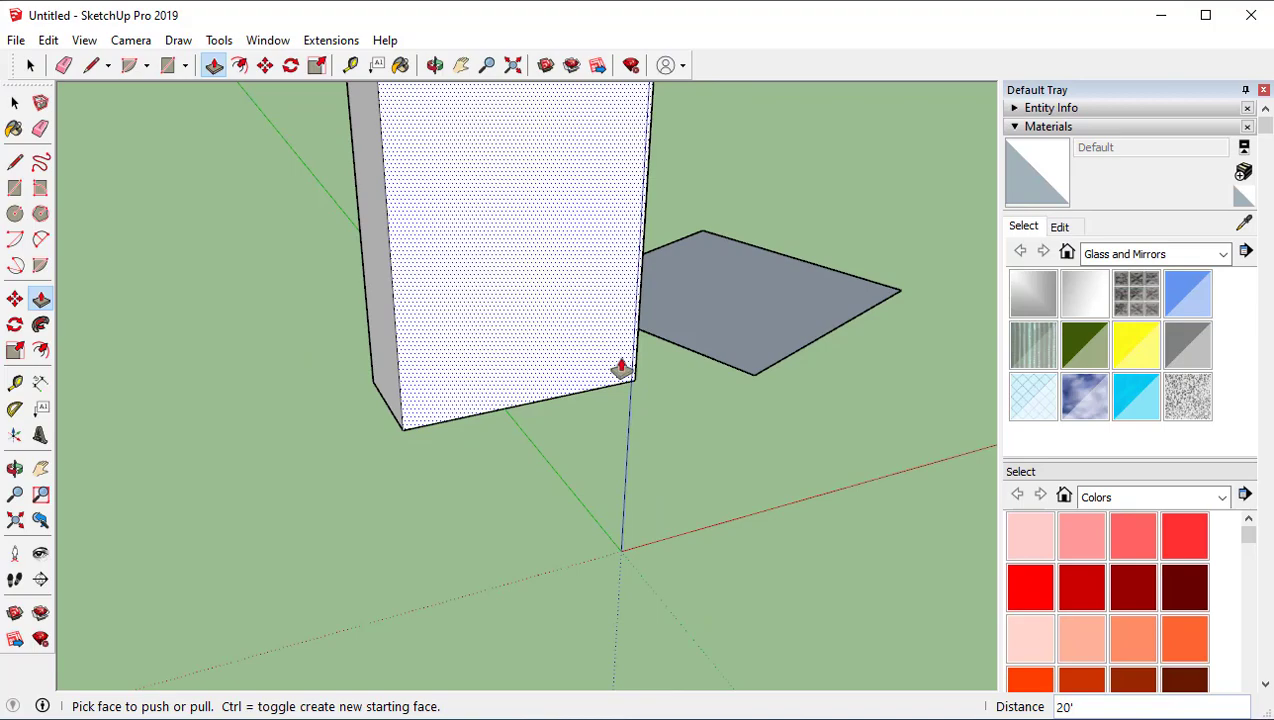
scroll(614, 359, down, 2)
shift+middle_drag(586, 208, 574, 348)
middle_drag(597, 447, 585, 421)
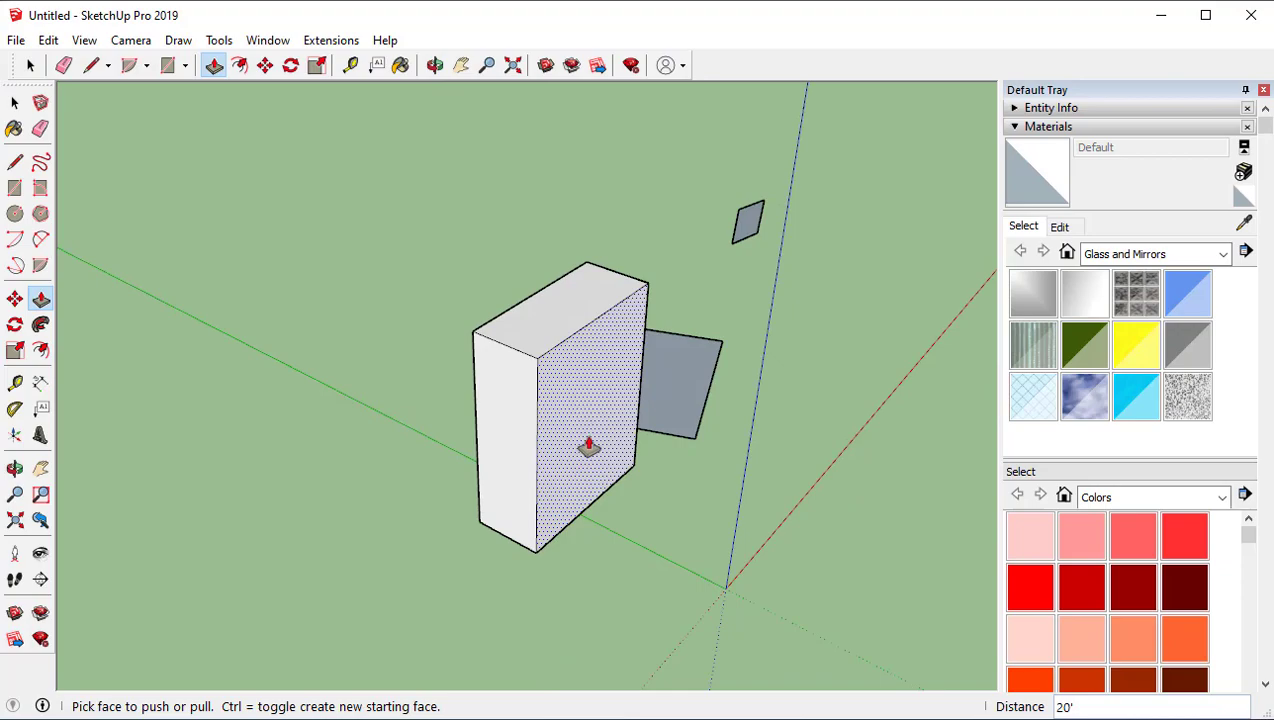
Step: Enlarge the box freehand by pulling its side and top faces, ending with an offset of about 6' 2" for the top
drag(589, 438, 546, 304)
drag(650, 470, 880, 520)
drag(604, 522, 488, 556)
drag(580, 415, 592, 315)
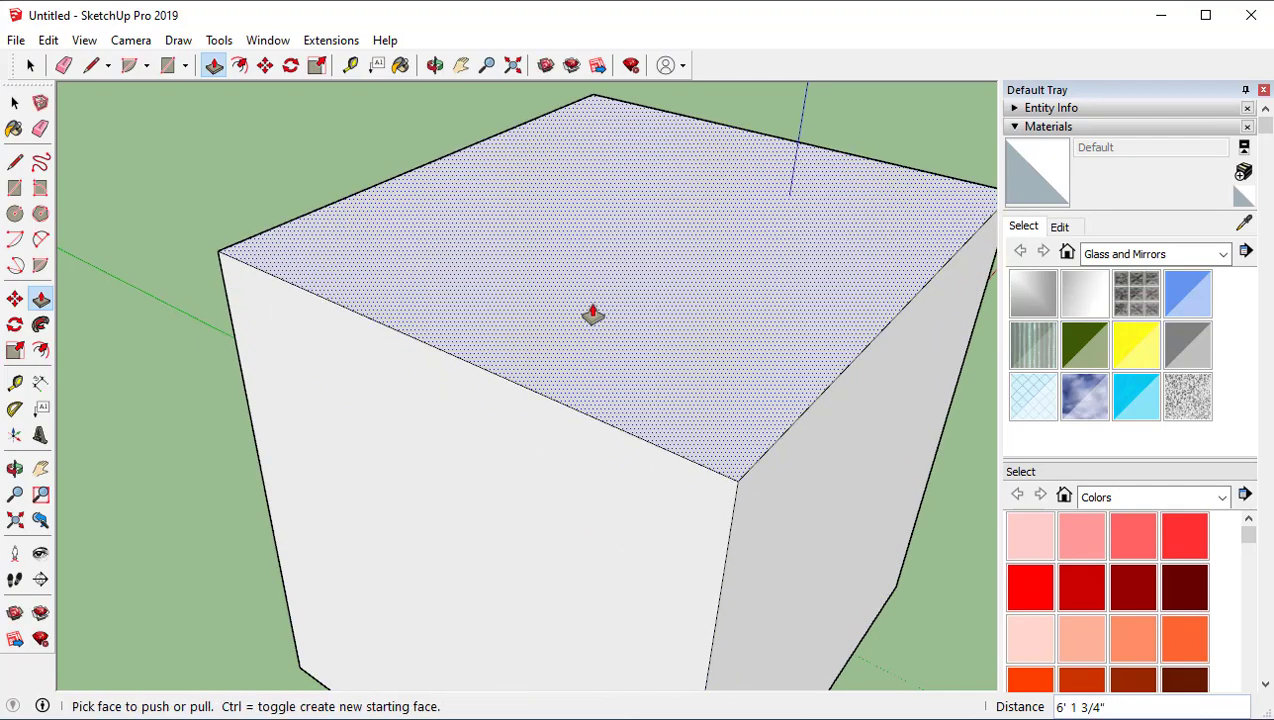
scroll(423, 434, down, 3)
middle_drag(421, 435, 674, 408)
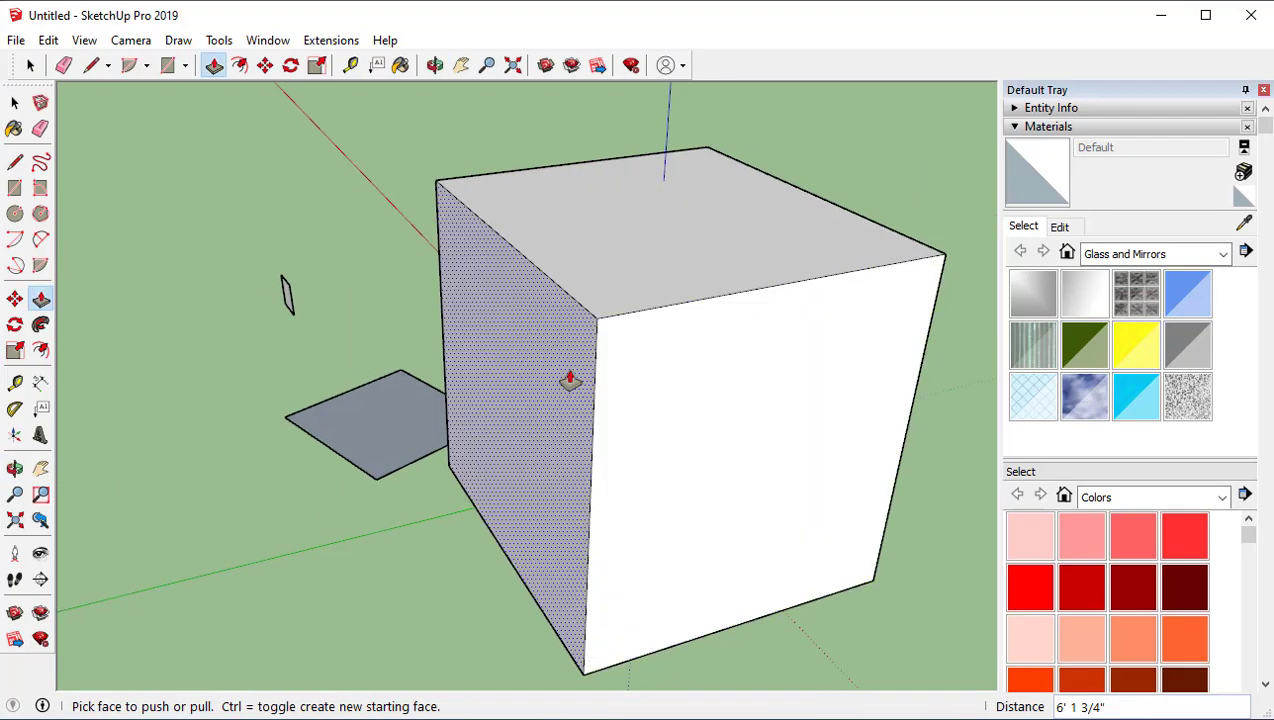
Step: Pull the box's narrow side face outward by 10' with Push/Pull
drag(569, 380, 283, 428)
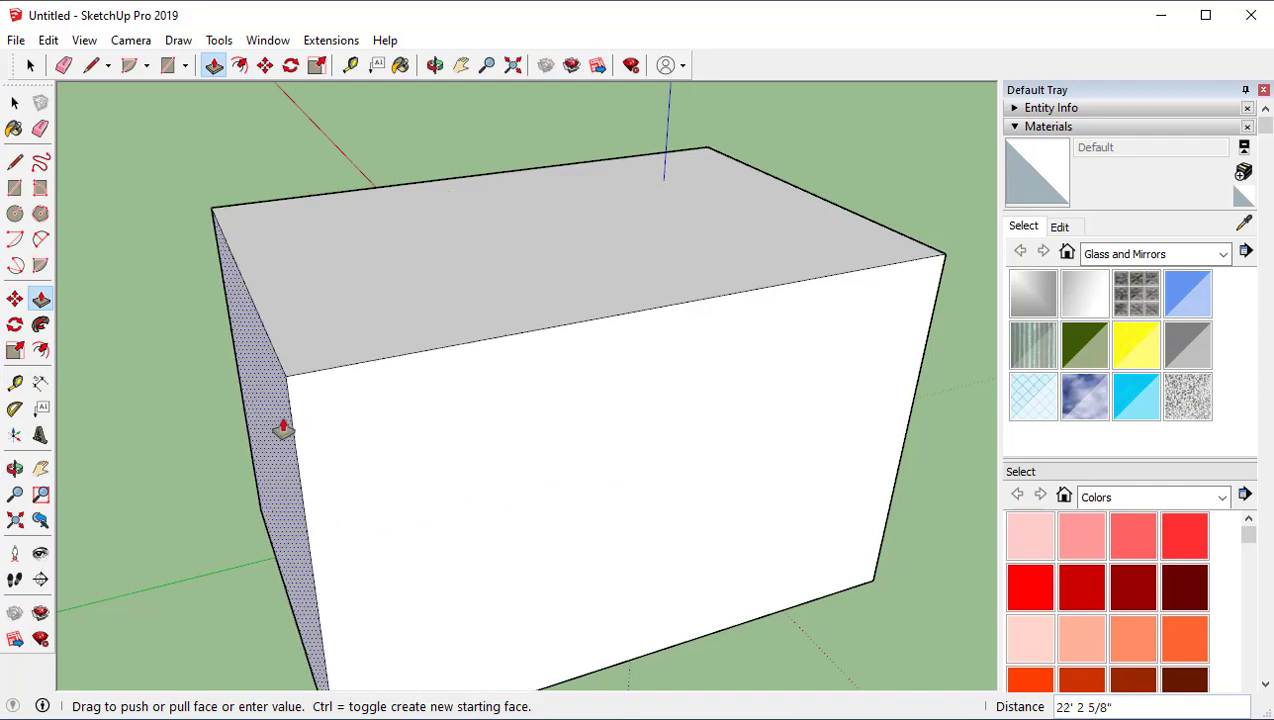
text(10')
key(Return)
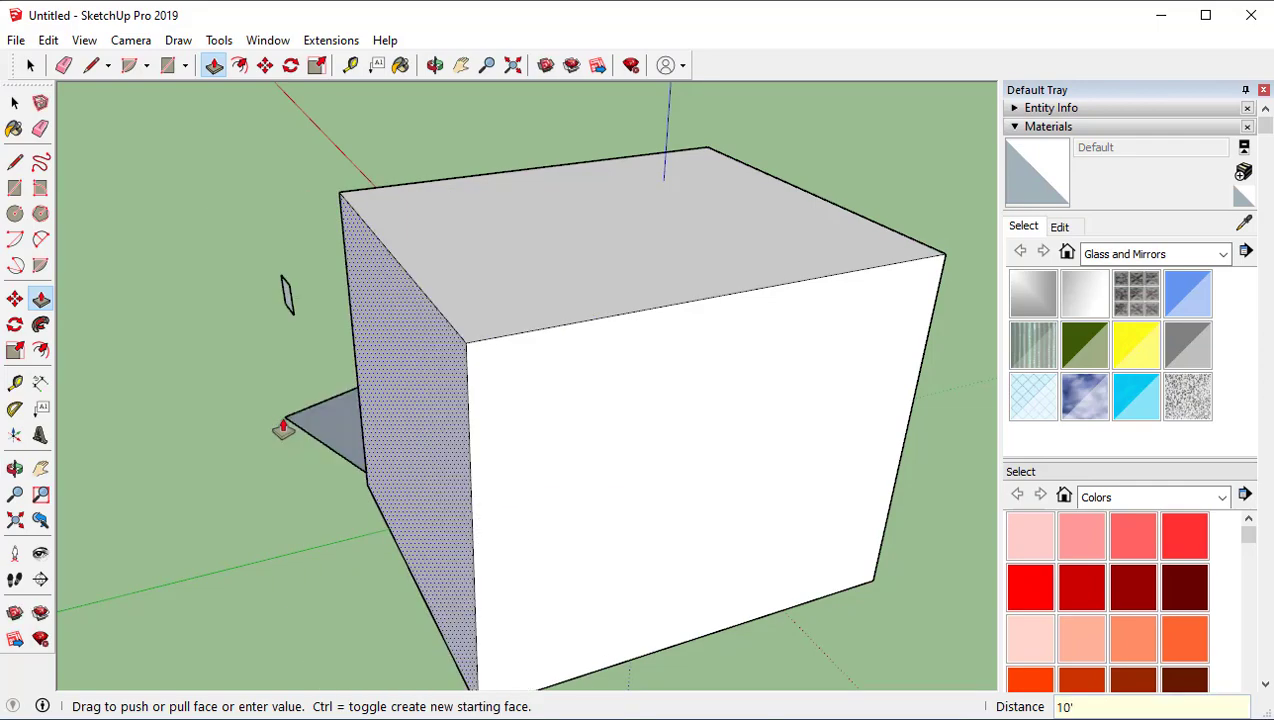
Step: Delete one vertical side face of the box to open its interior
scroll(590, 332, down, 1)
middle_drag(772, 360, 321, 398)
key(space)
click(605, 462)
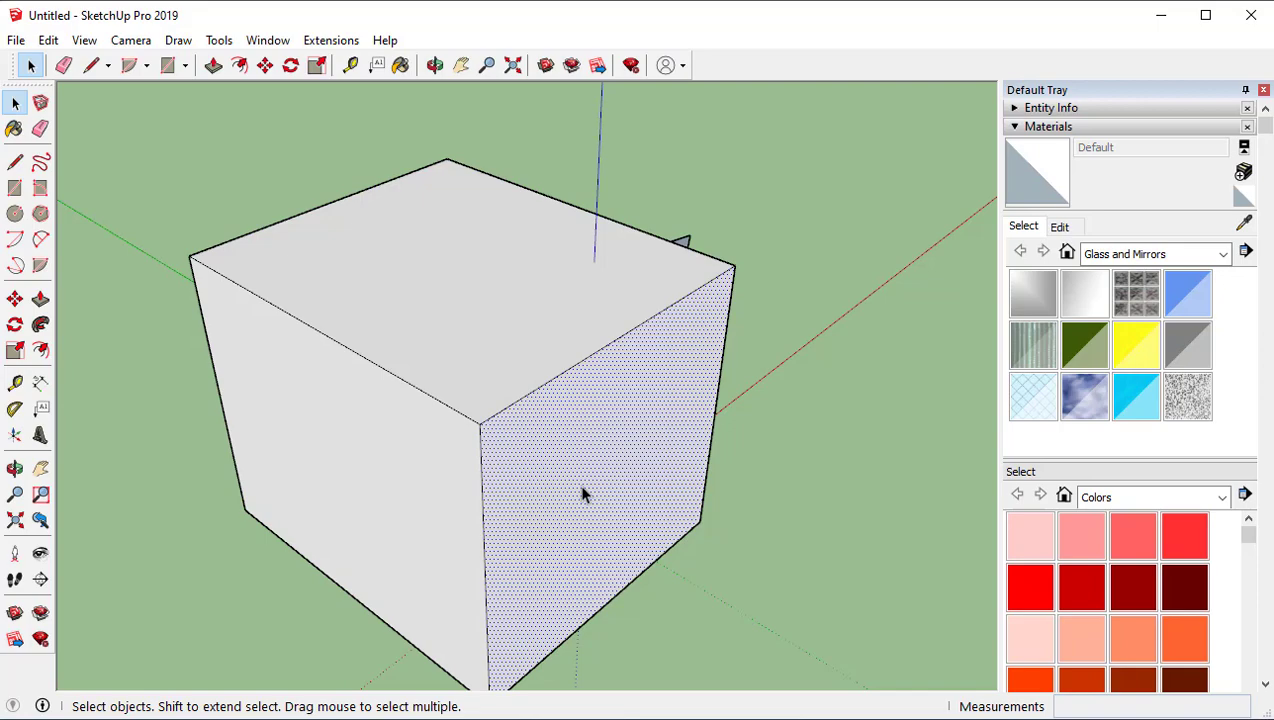
key(Delete)
middle_drag(668, 591, 383, 367)
middle_drag(475, 199, 304, 341)
middle_drag(585, 287, 526, 287)
Step: Select the box's top face together with its bounding edges
scroll(470, 276, up, 3)
click(470, 276)
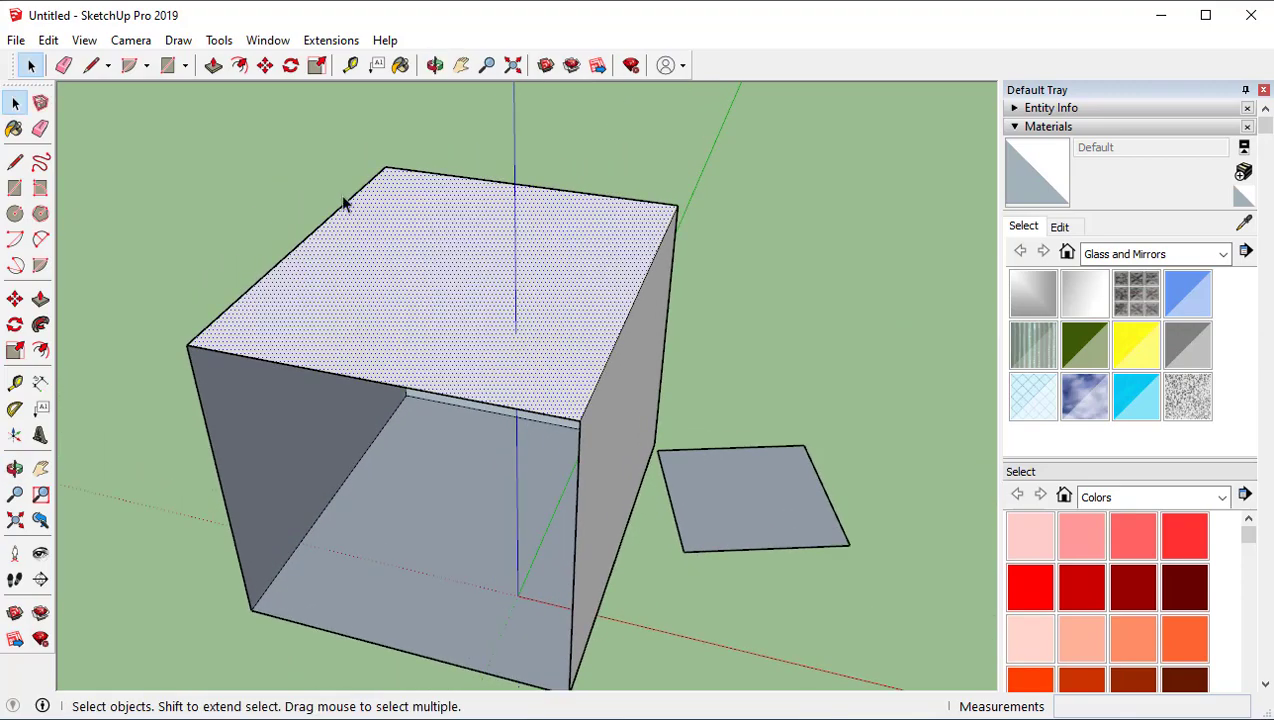
middle_drag(531, 333, 433, 250)
double_click(430, 243)
middle_drag(506, 321, 449, 298)
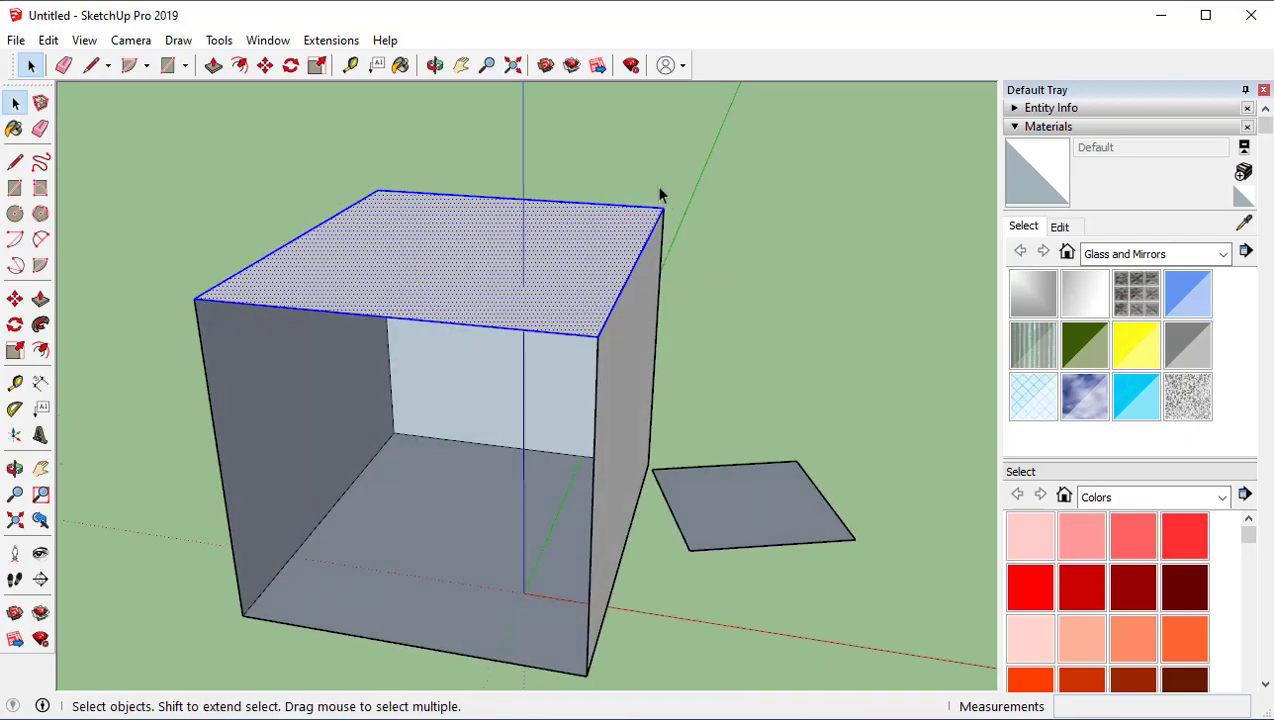
Step: Select the entire open box with all its connected faces and edges
middle_drag(313, 343, 509, 284)
click(509, 282)
triple_click(509, 285)
middle_drag(529, 555, 678, 432)
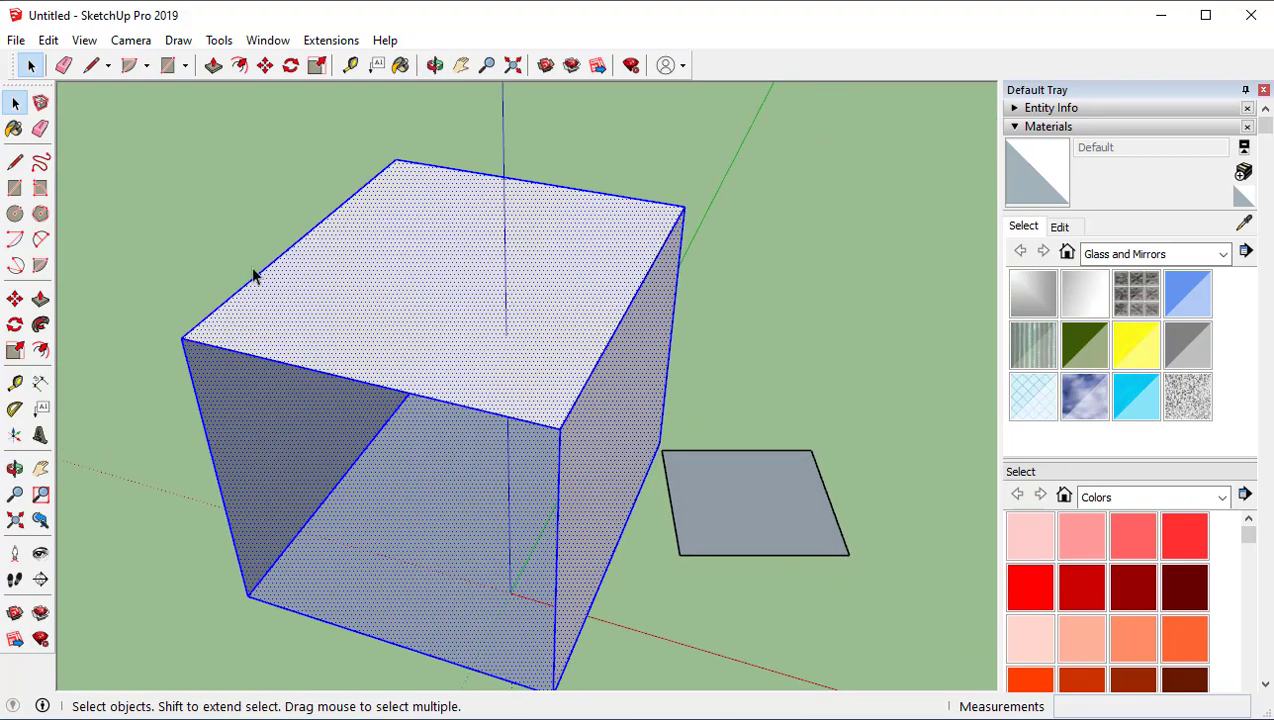
middle_drag(512, 529, 666, 512)
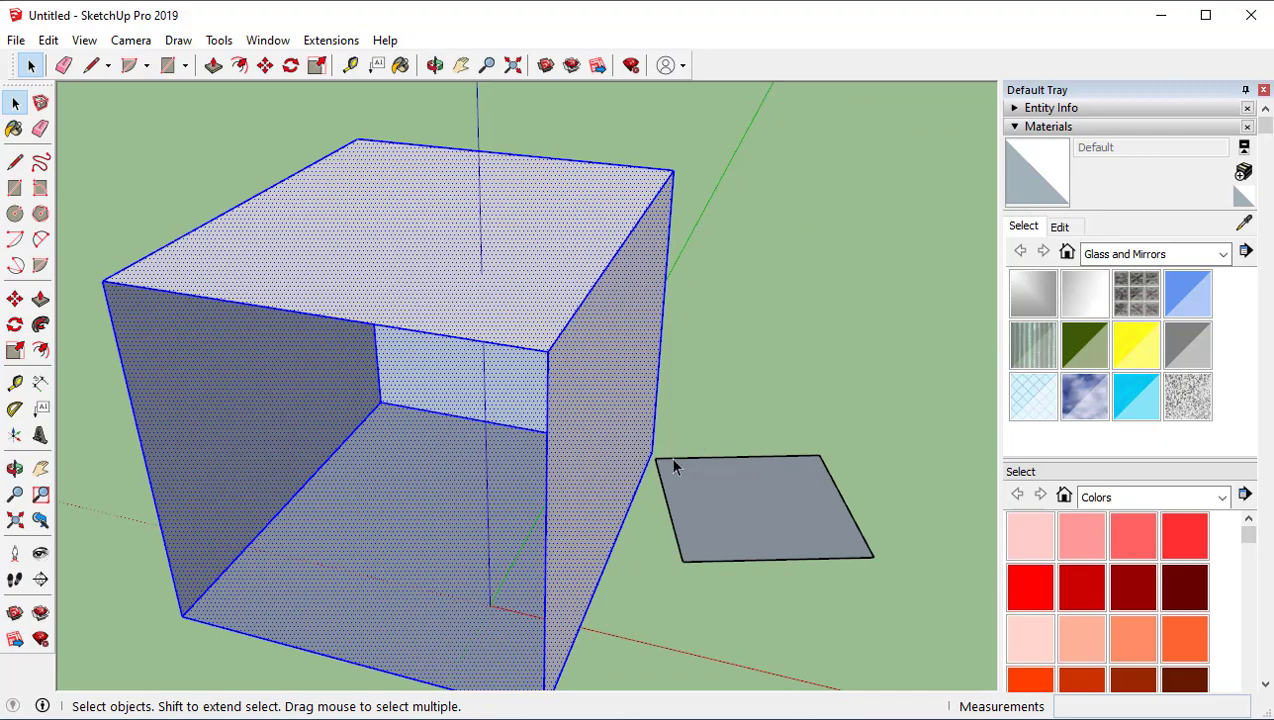
Step: Move the separate flat rectangle by its nearest corner onto the adjacent bottom corner of the open box
click(813, 390)
scroll(666, 485, up, 6)
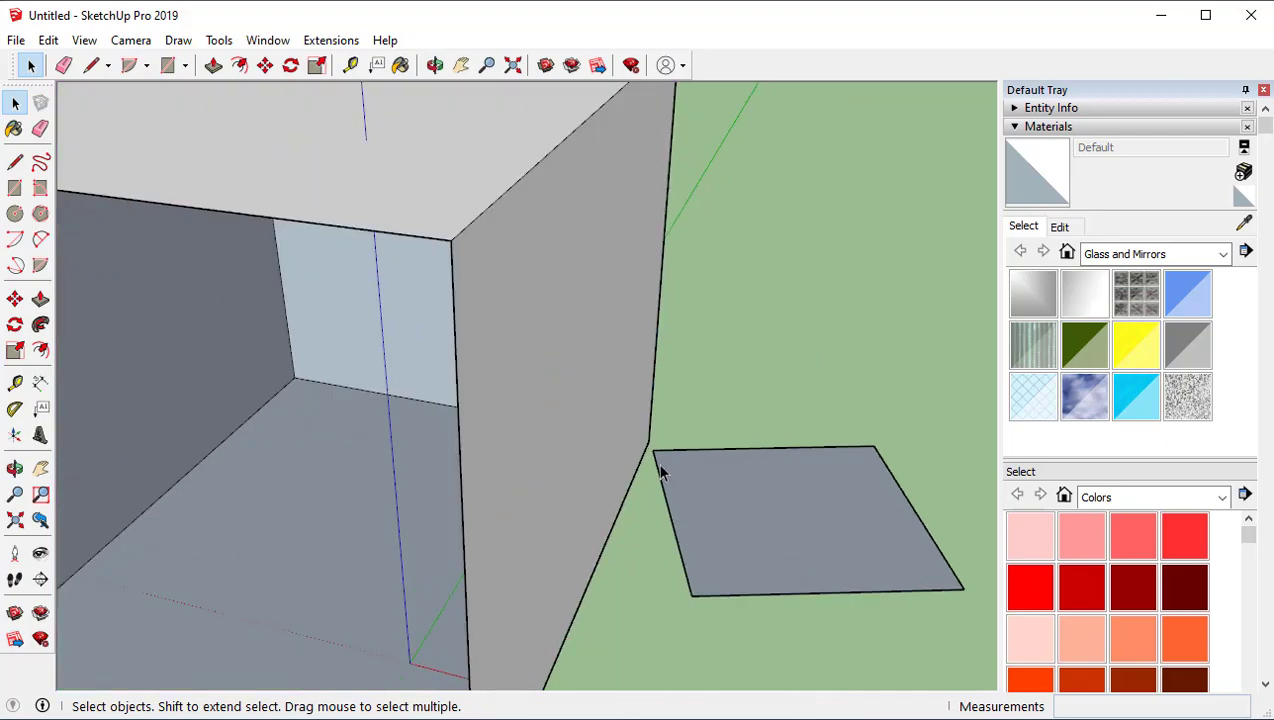
click(752, 527)
scroll(752, 527, down, 1)
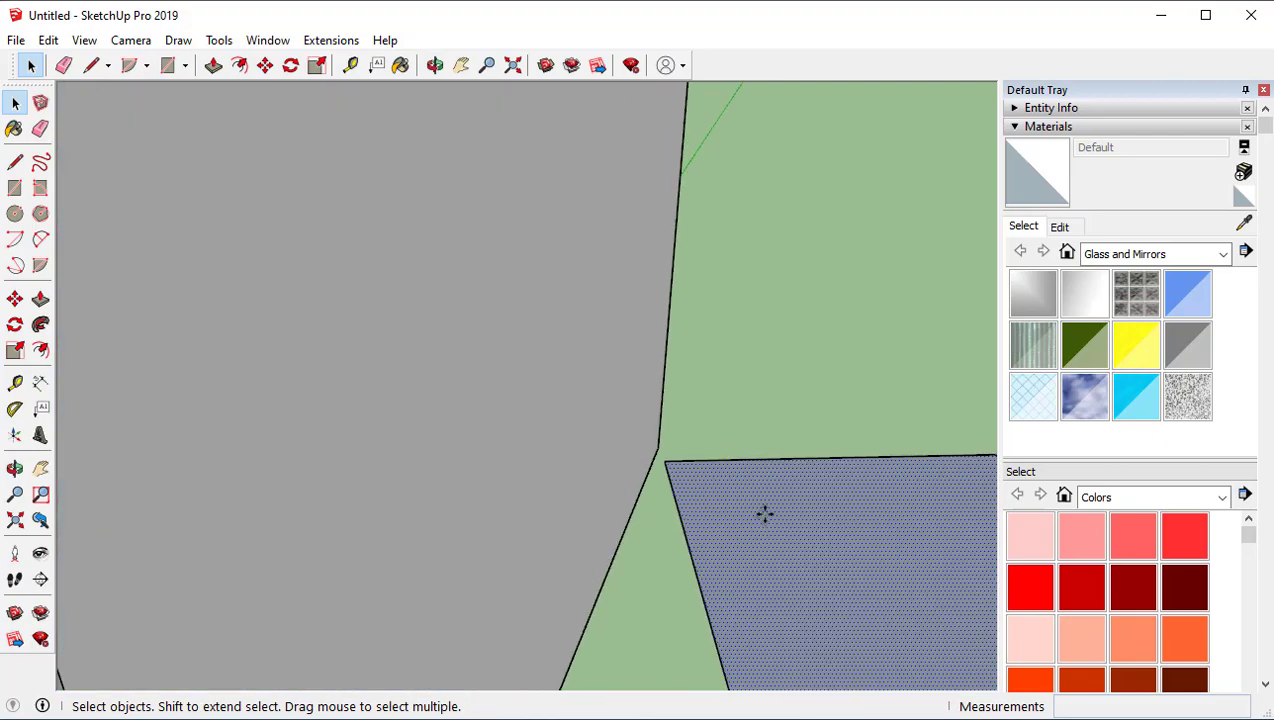
key(m)
click(665, 461)
click(649, 458)
scroll(740, 508, down, 2)
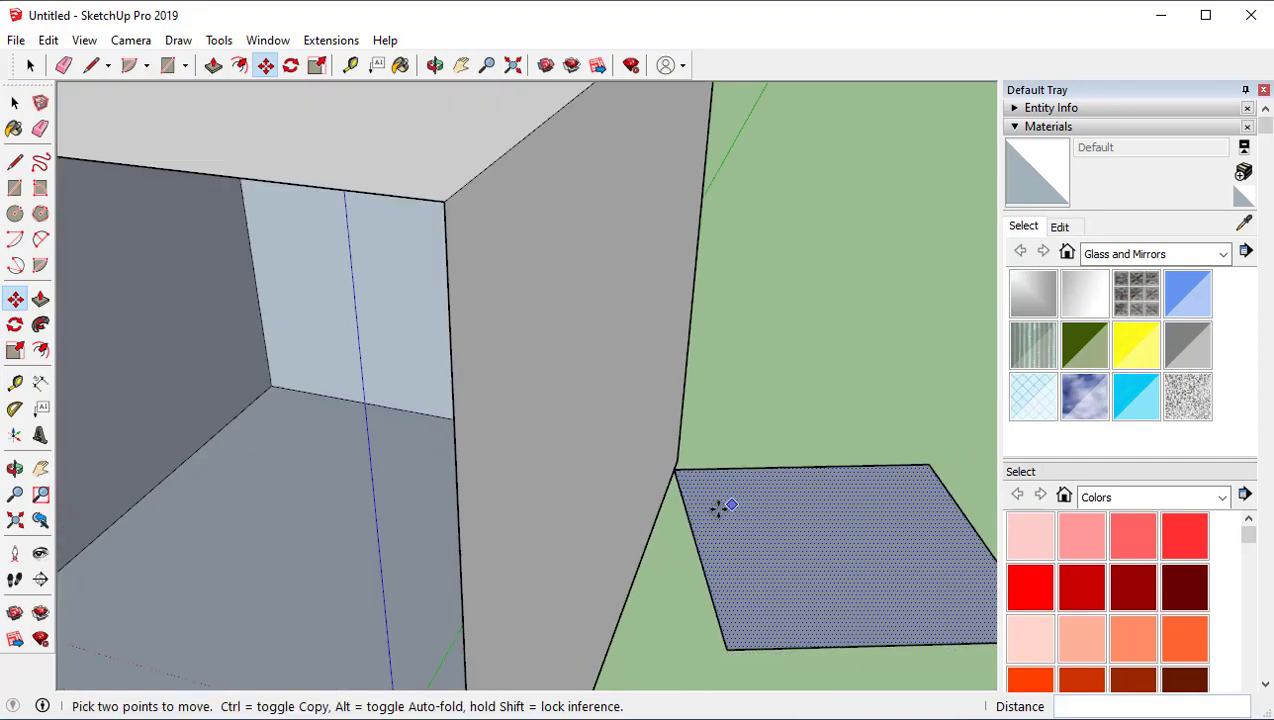
Step: Select the box and the attached rectangle together as one body of connected geometry
key(space)
scroll(705, 458, up, 3)
scroll(665, 463, down, 5)
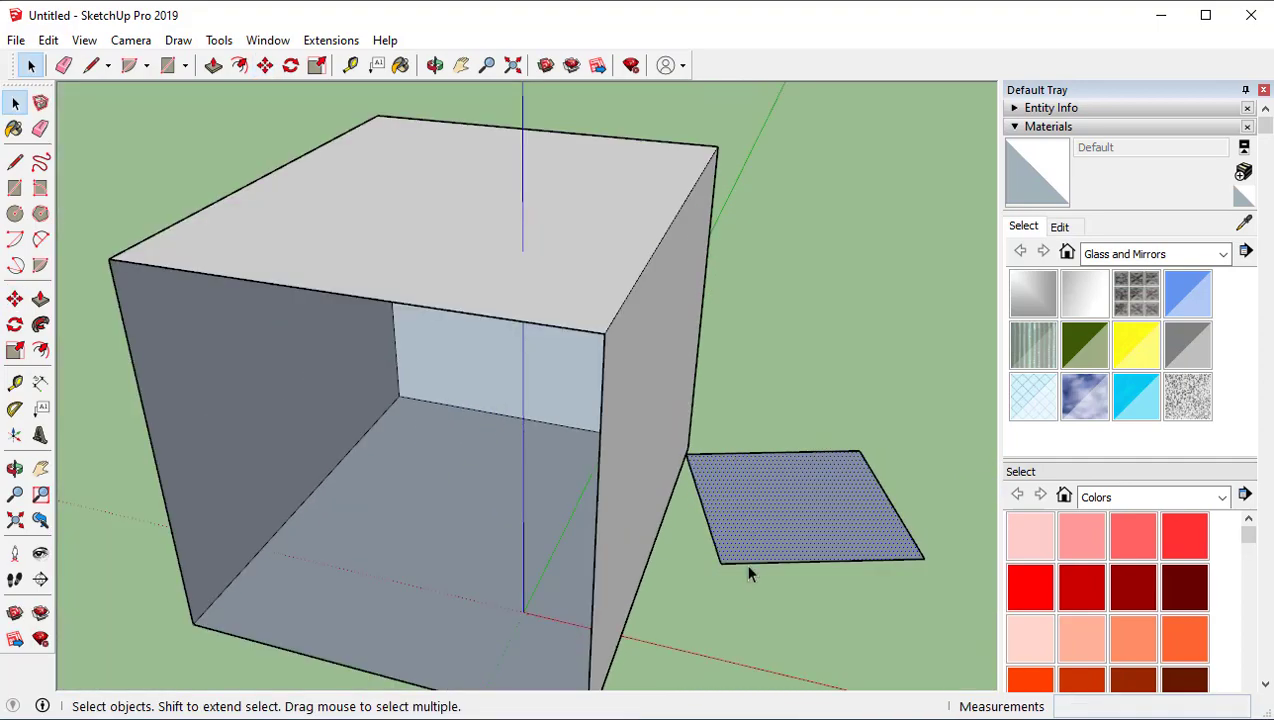
triple_click(506, 277)
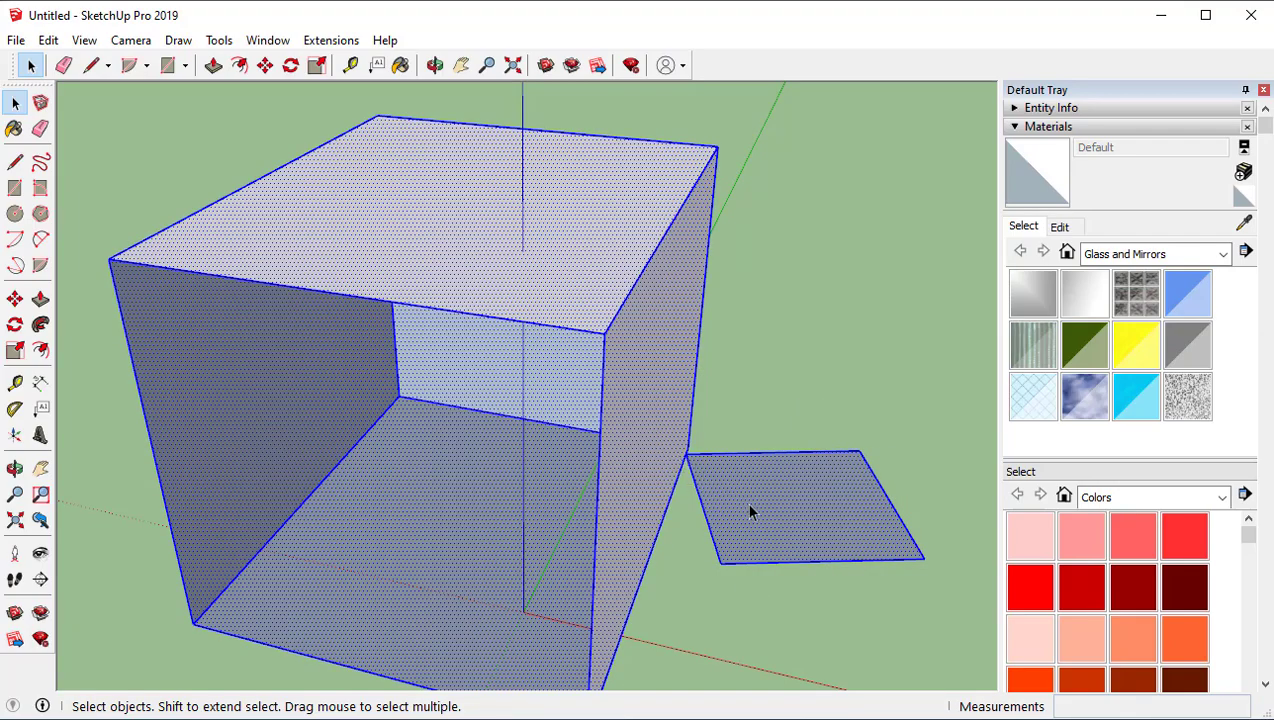
middle_drag(754, 516, 670, 404)
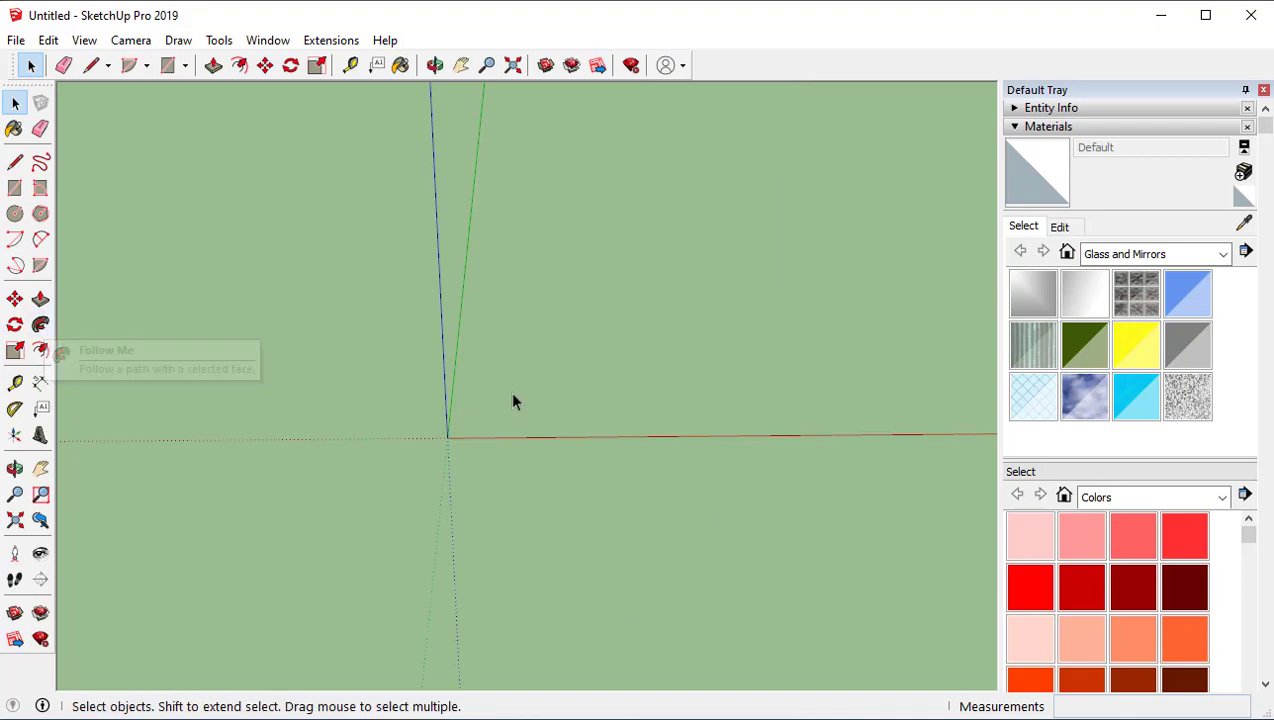
Step: Draw a 37' straight line on the ground, starting near the origin and running roughly along the red axis
key(l)
click(480, 404)
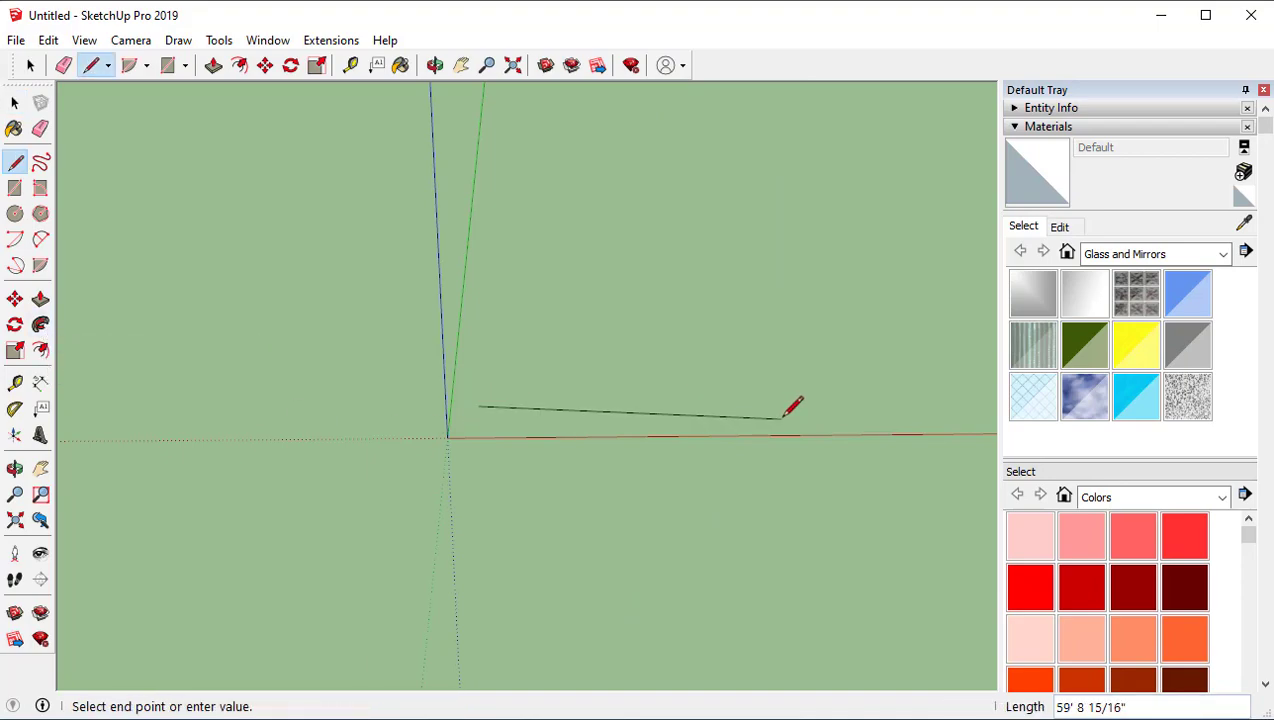
text(37')
key(Return)
key(space)
middle_drag(668, 440, 304, 393)
Step: Draw a small circle centred on the line's endpoint nearest the origin, with its plane locked perpendicular to the red axis
key(c)
scroll(440, 332, up, 1)
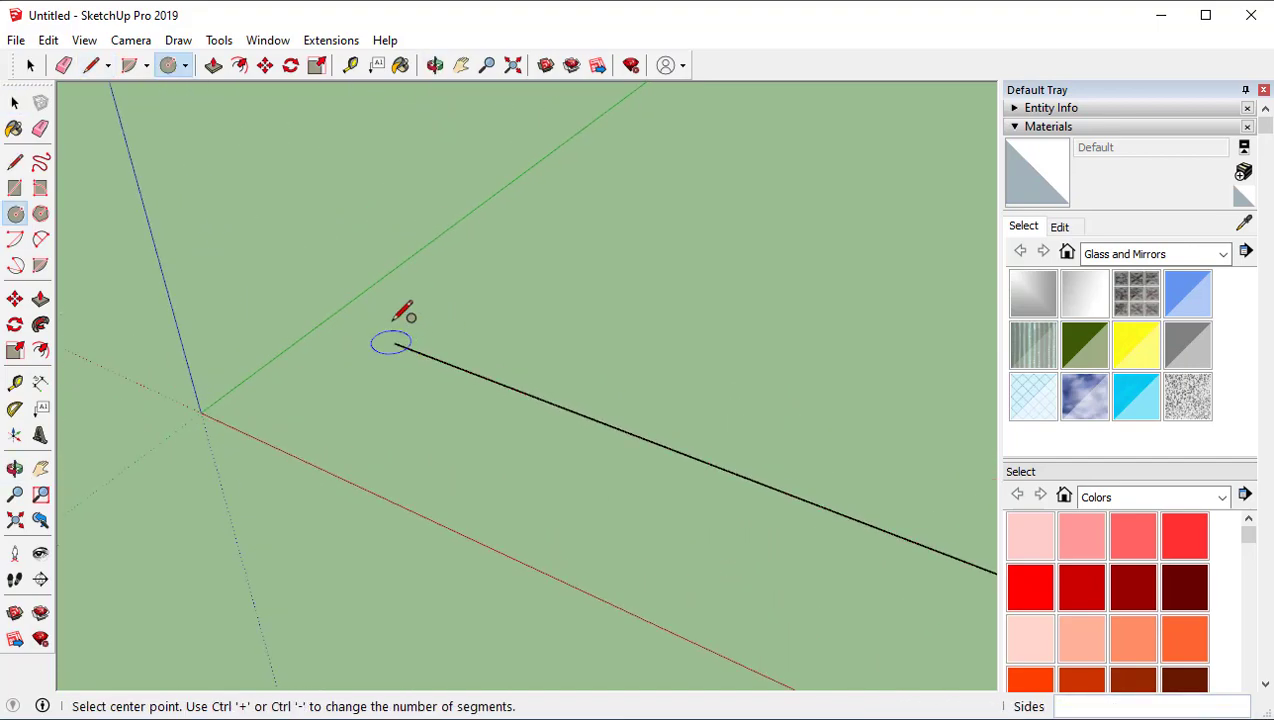
scroll(405, 340, up, 2)
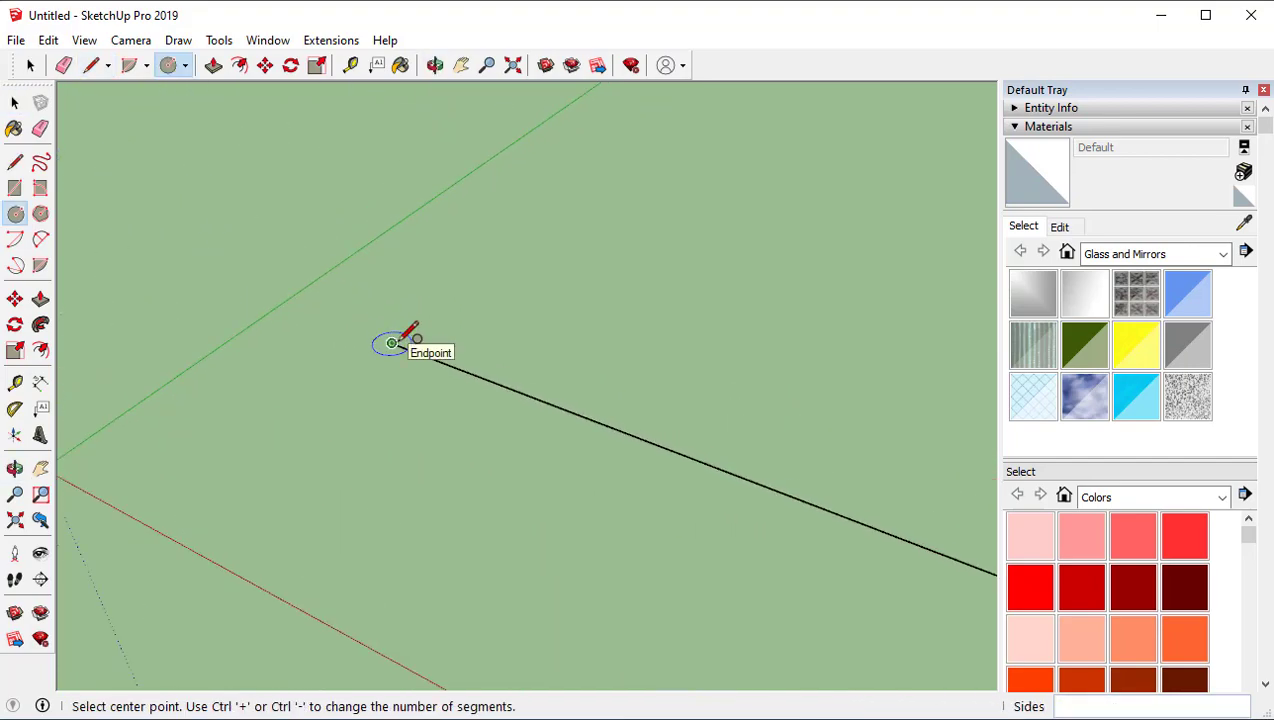
key(Left)
key(Right)
key(Up)
key(Left)
key(Right)
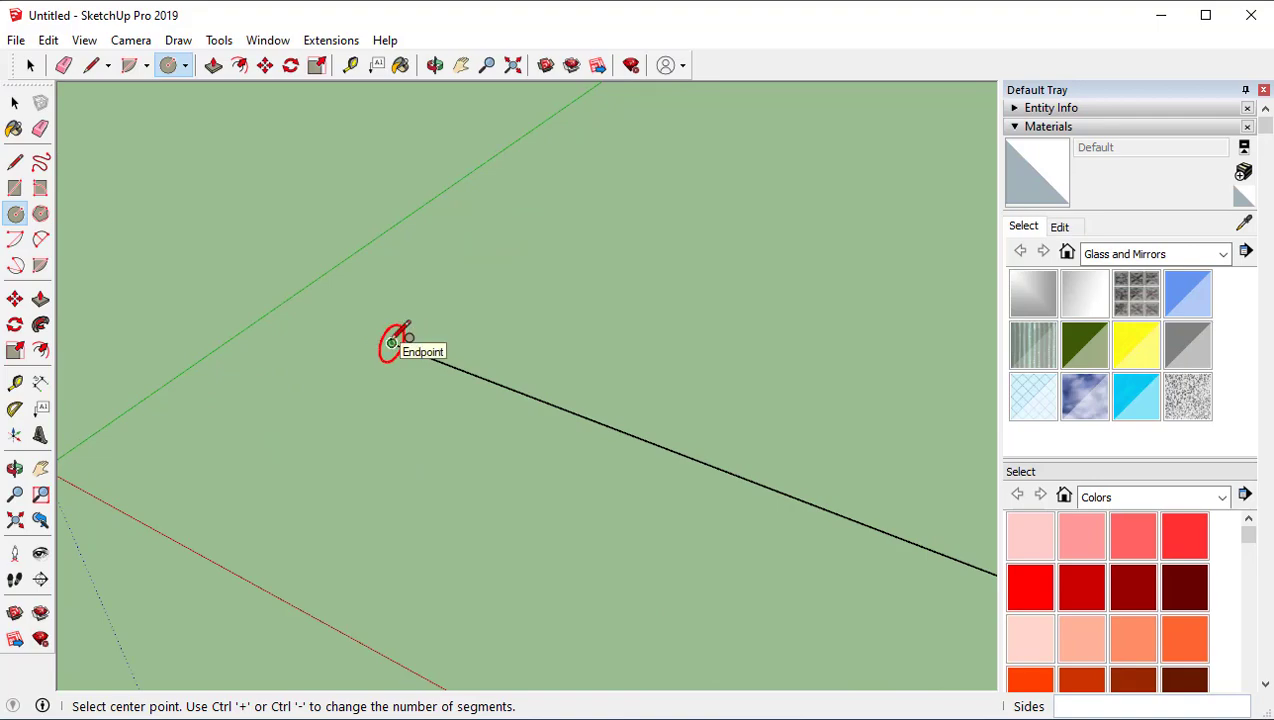
click(393, 343)
click(425, 298)
middle_drag(352, 437, 390, 414)
scroll(701, 414, down, 4)
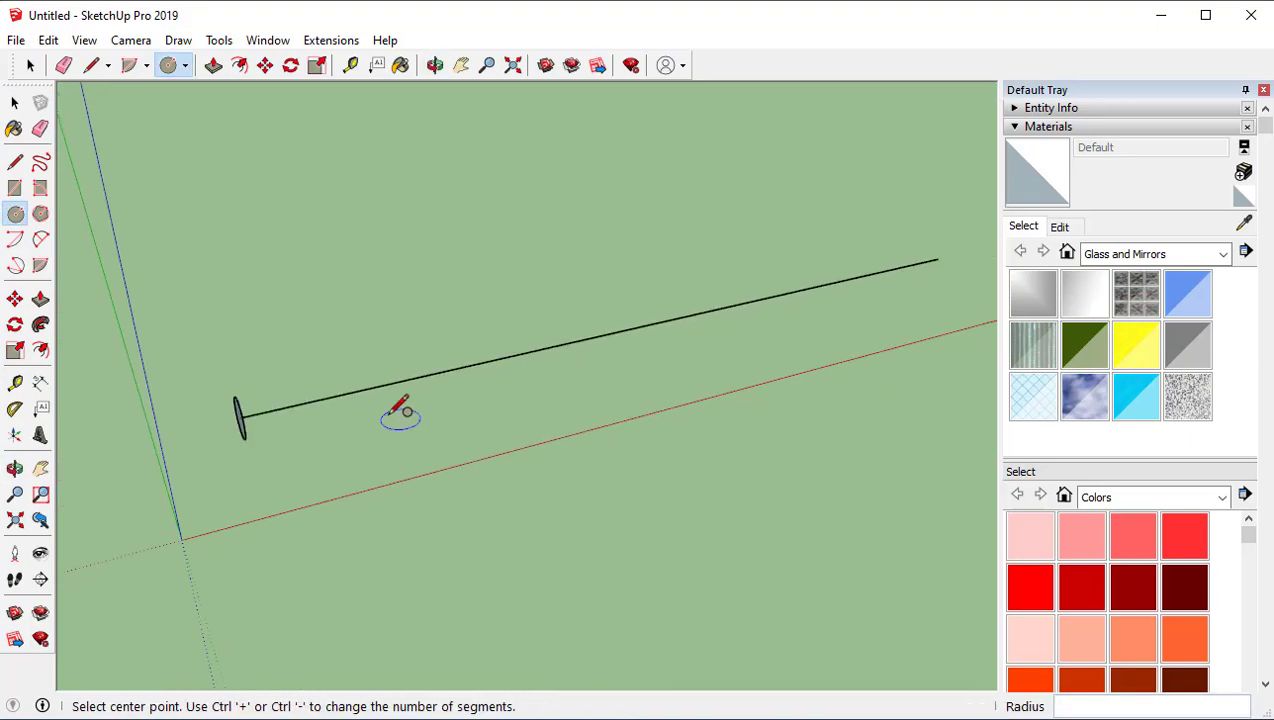
key(space)
Step: Draw a vertical line upward from the far endpoint of the ground line to form an L-shaped path
middle_drag(631, 421, 683, 410)
key(l)
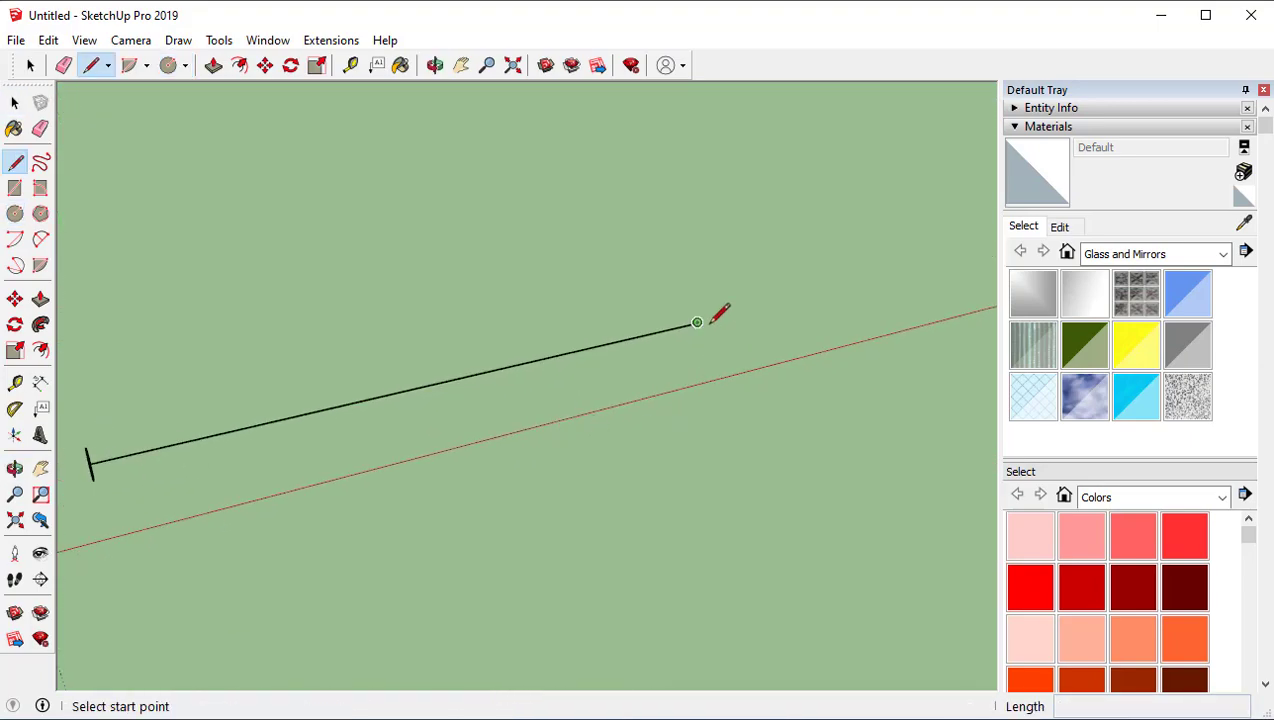
click(697, 322)
click(715, 125)
key(space)
middle_drag(680, 284, 683, 355)
key(space)
drag(566, 395, 445, 348)
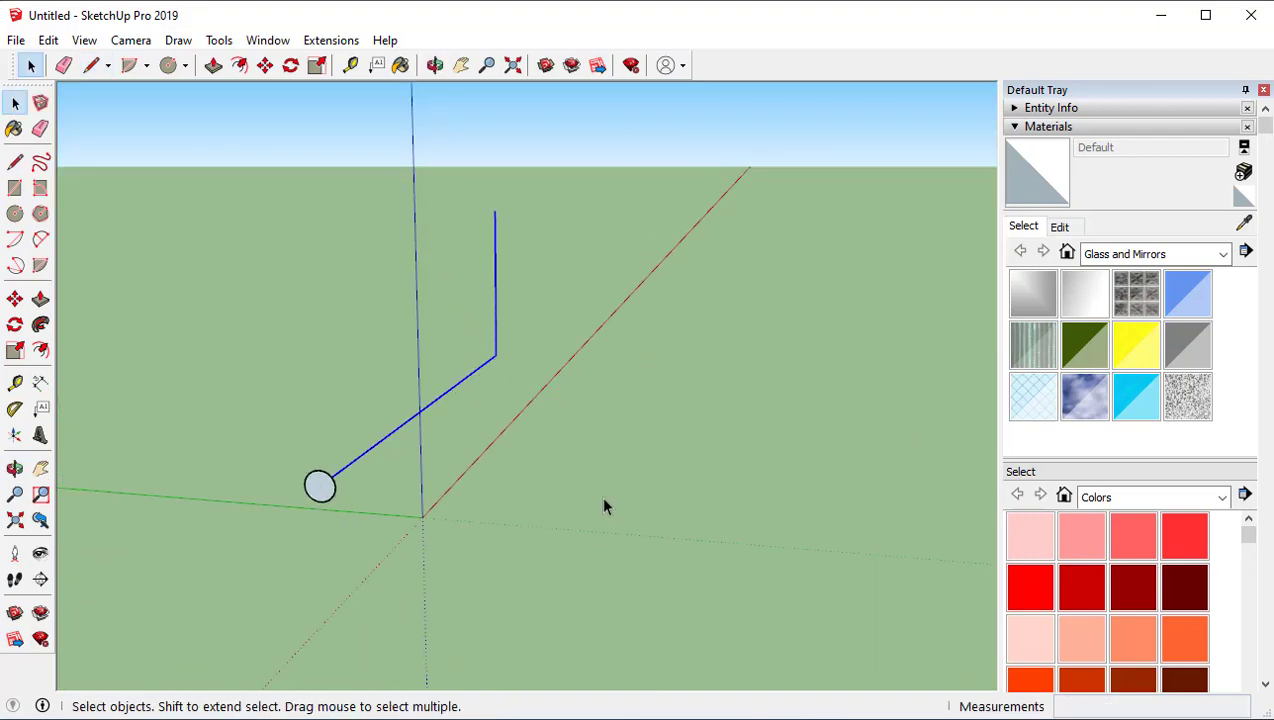
middle_drag(576, 486, 620, 464)
click(449, 389)
middle_drag(593, 408, 480, 425)
click(563, 418)
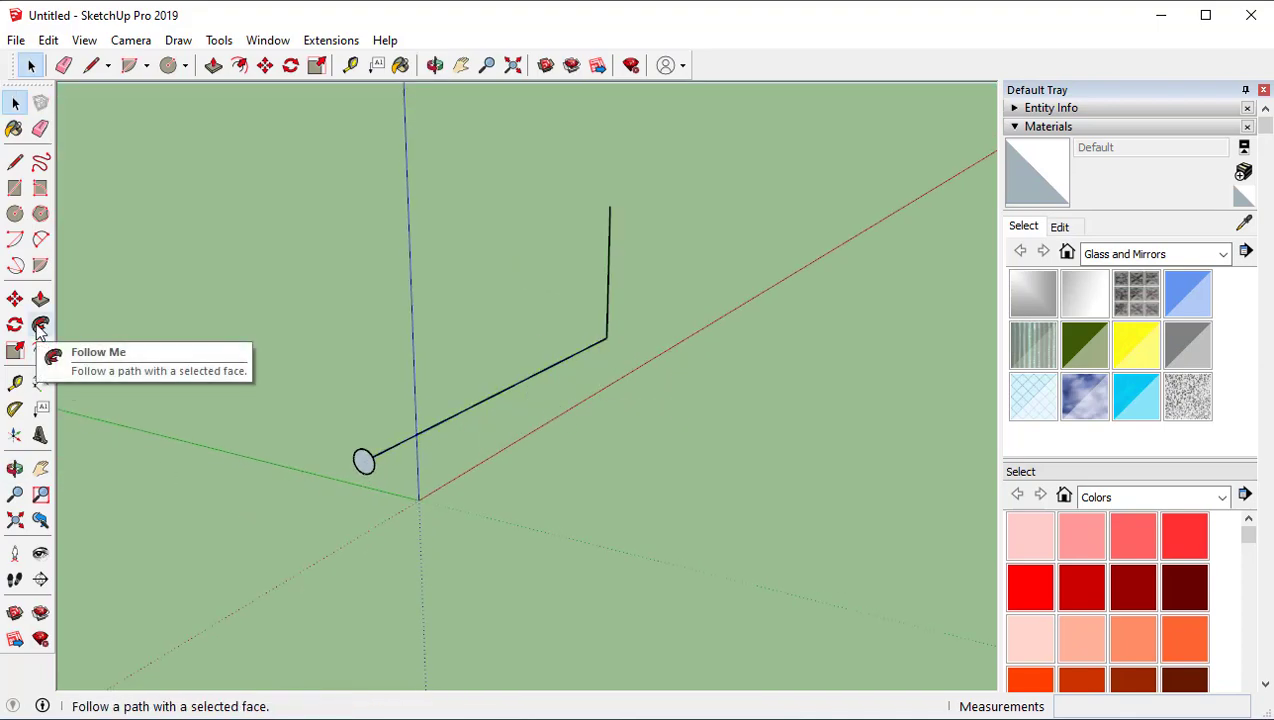
Step: Select both edges of the L-shaped path and sweep the circle along them with Follow Me to form a bent pipe
middle_drag(476, 508, 412, 518)
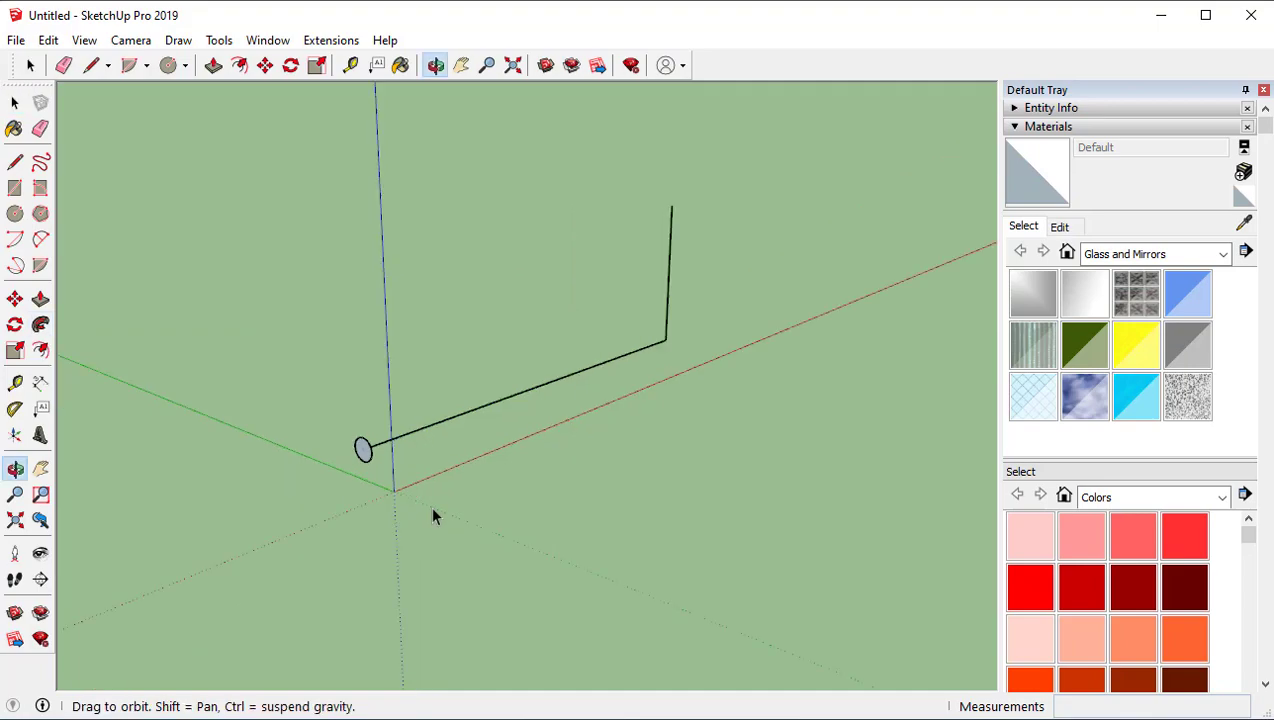
drag(573, 255, 540, 237)
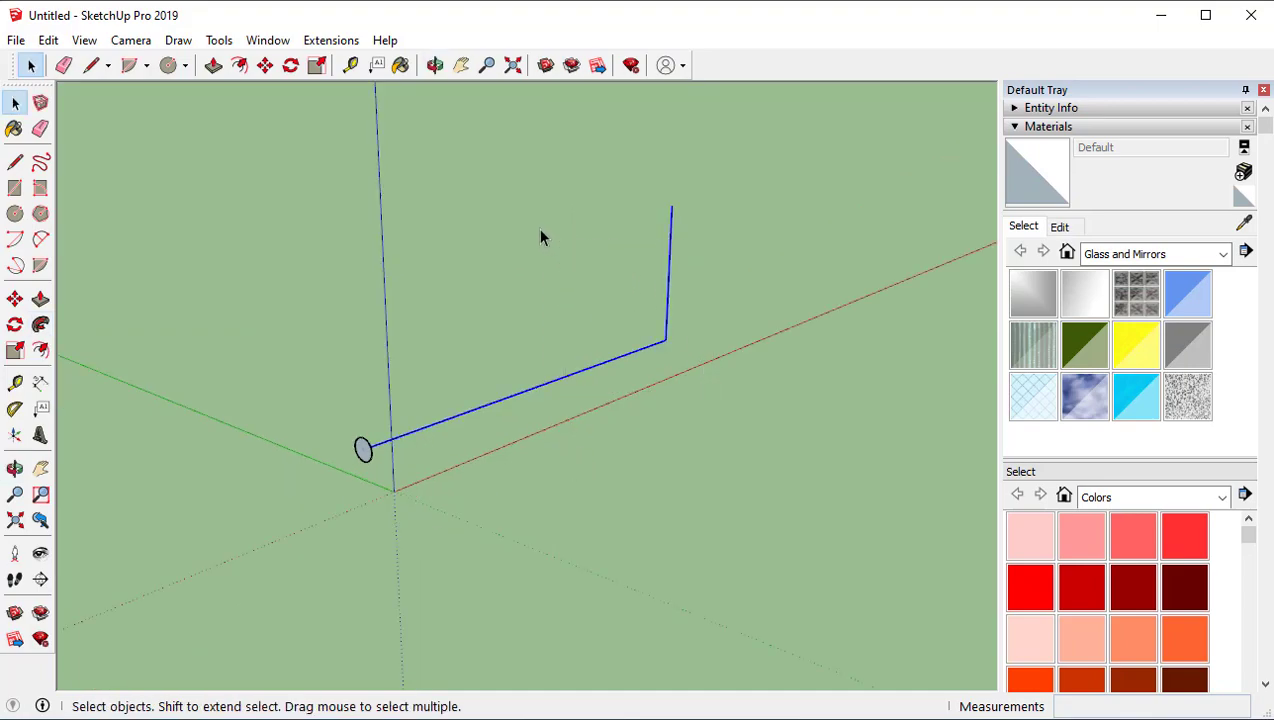
click(40, 324)
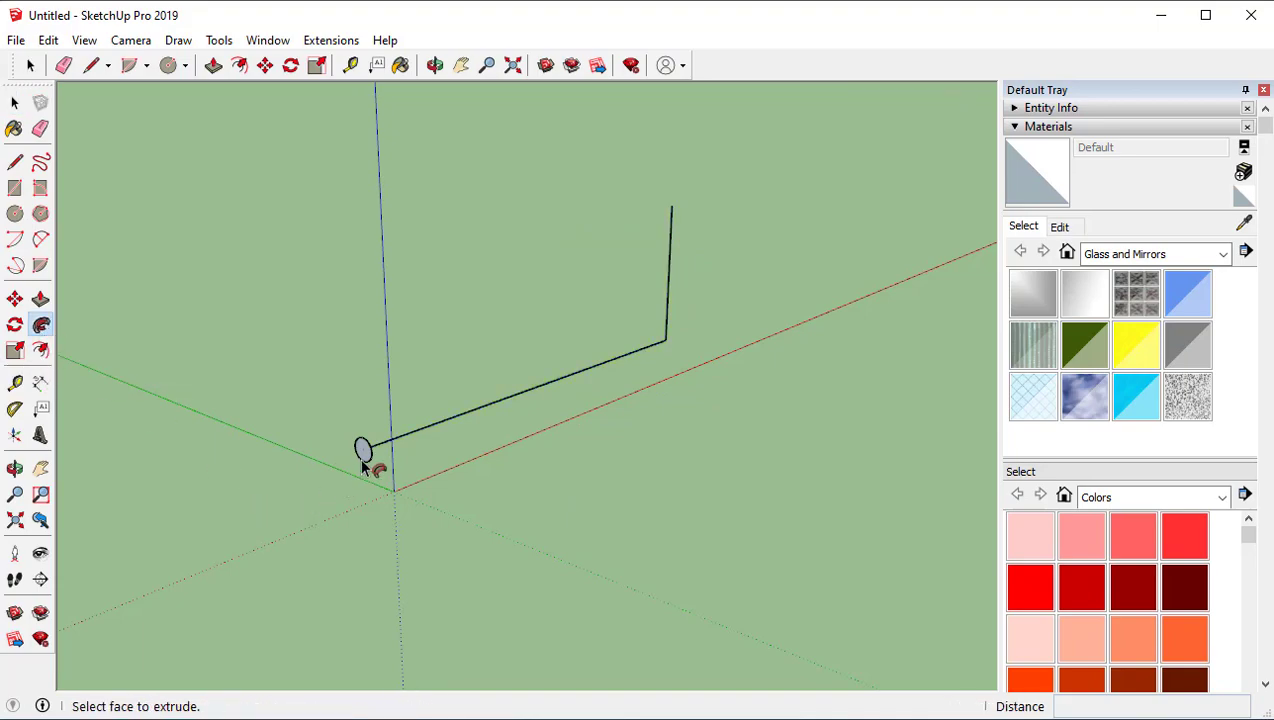
scroll(363, 455, up, 2)
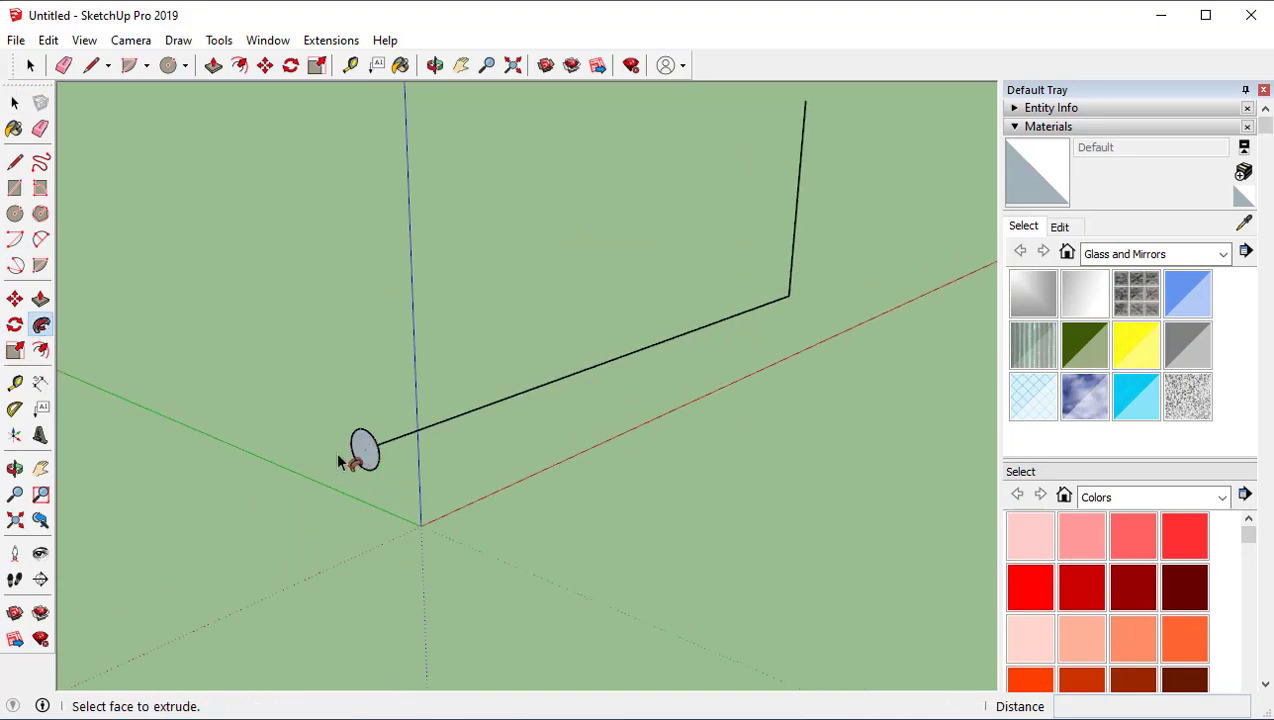
click(363, 449)
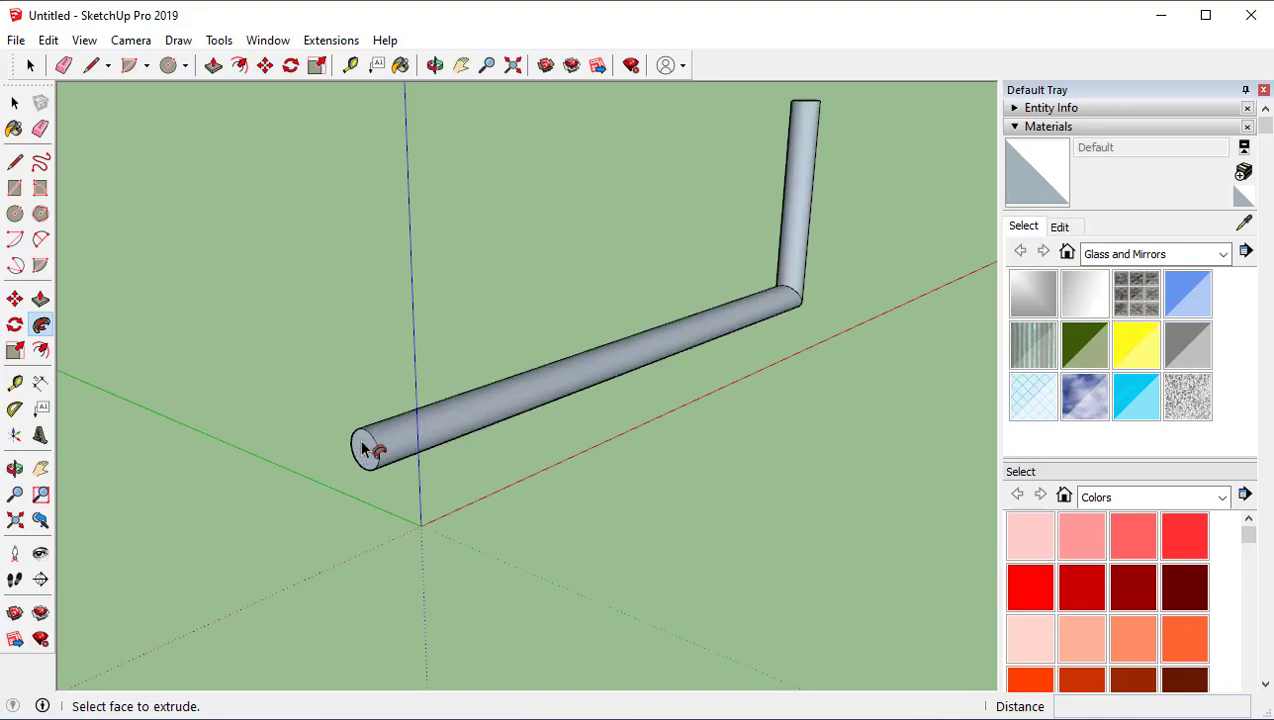
mouse_move(637, 437)
middle_down()
mouse_move(492, 299)
mouse_move(48, 296)
mouse_move(603, 455)
mouse_move(651, 433)
middle_up()
scroll(651, 433, down, 2)
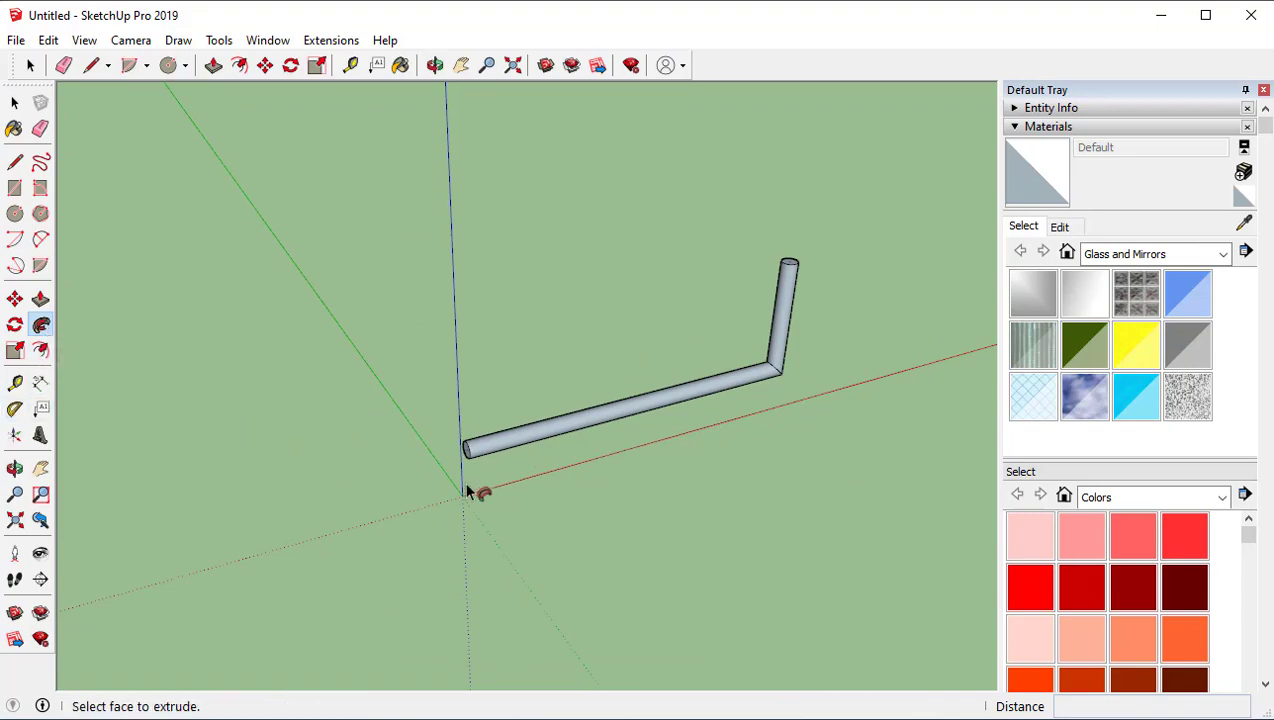
Step: Draw a three-segment path behind the pipe: two connected lines on the ground and a vertical line at the end
middle_drag(708, 393, 656, 474)
key(l)
click(538, 531)
click(755, 465)
click(626, 358)
click(632, 152)
middle_drag(632, 152, 792, 509)
key(space)
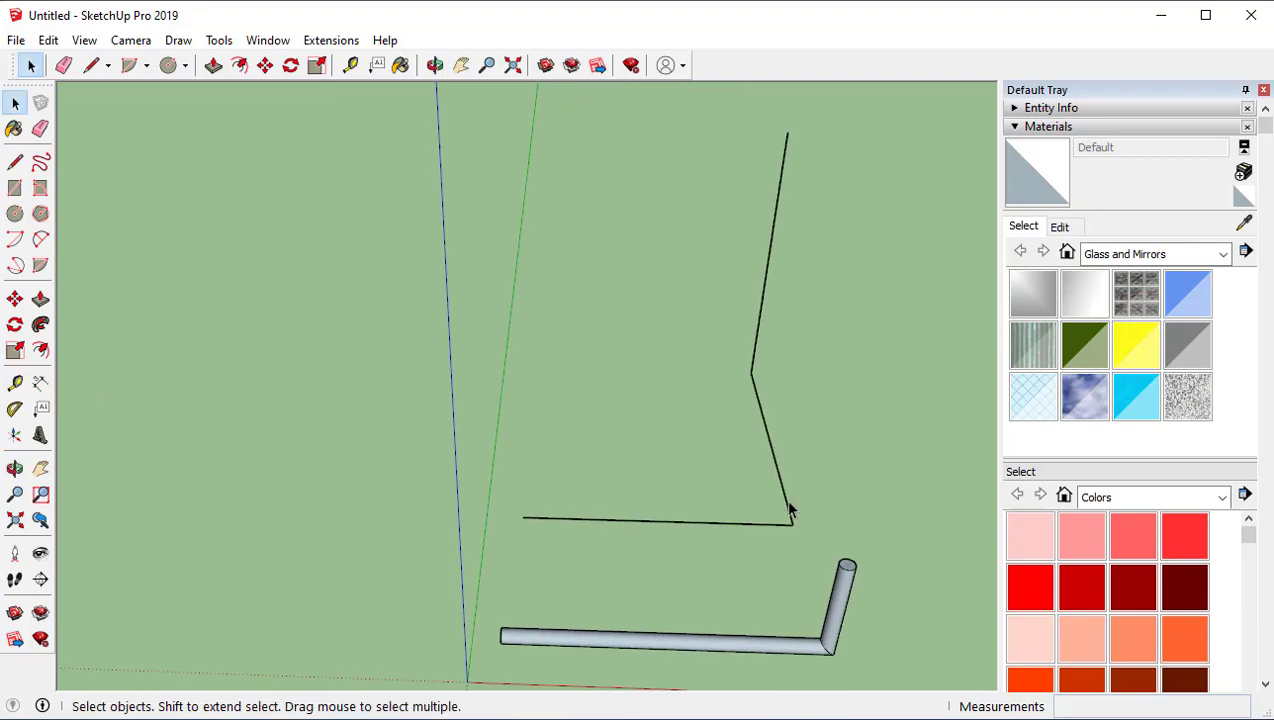
Step: Draw a flat circle with a radius of about 4' 7" near the path's free end, detached from the line
key(c)
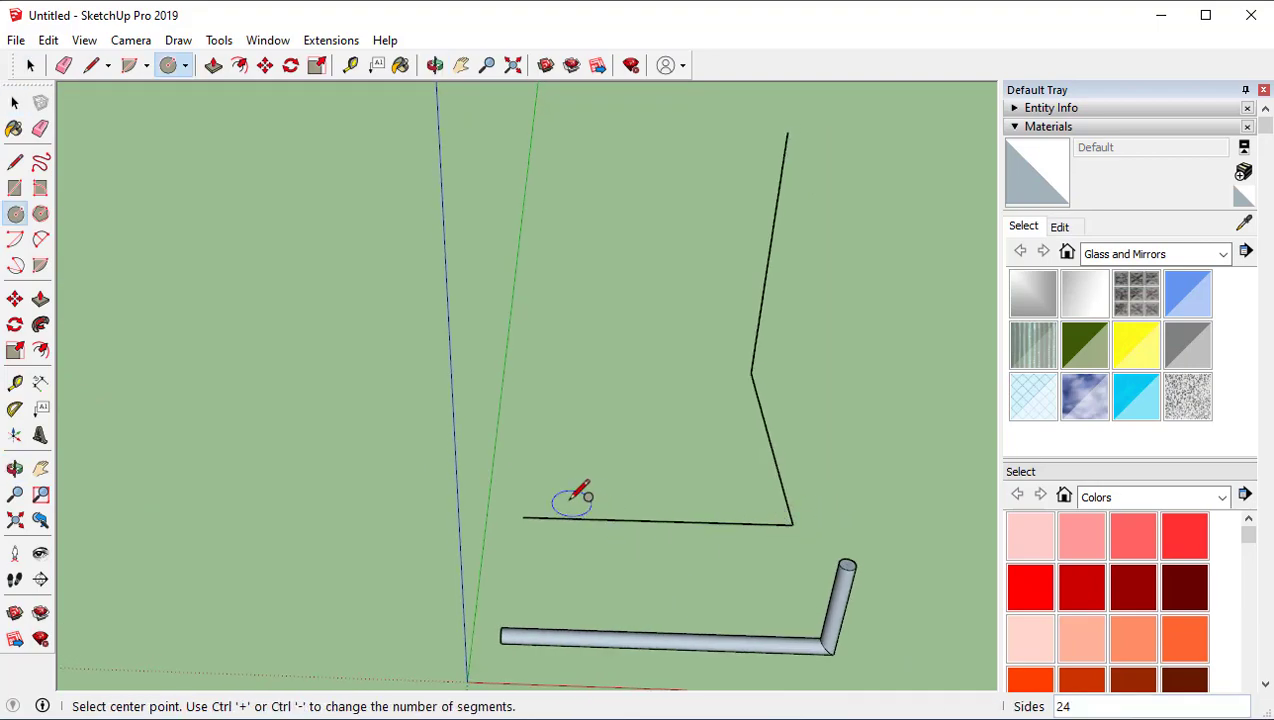
click(541, 483)
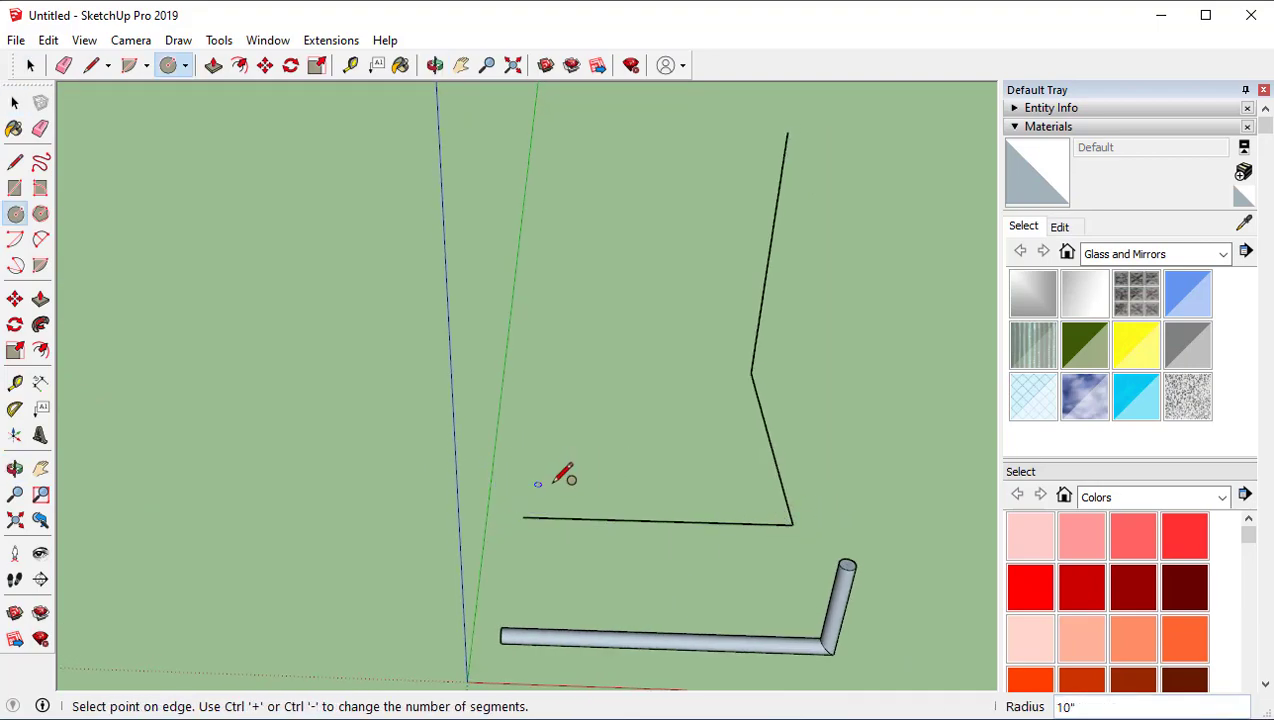
scroll(549, 485, up, 2)
click(556, 499)
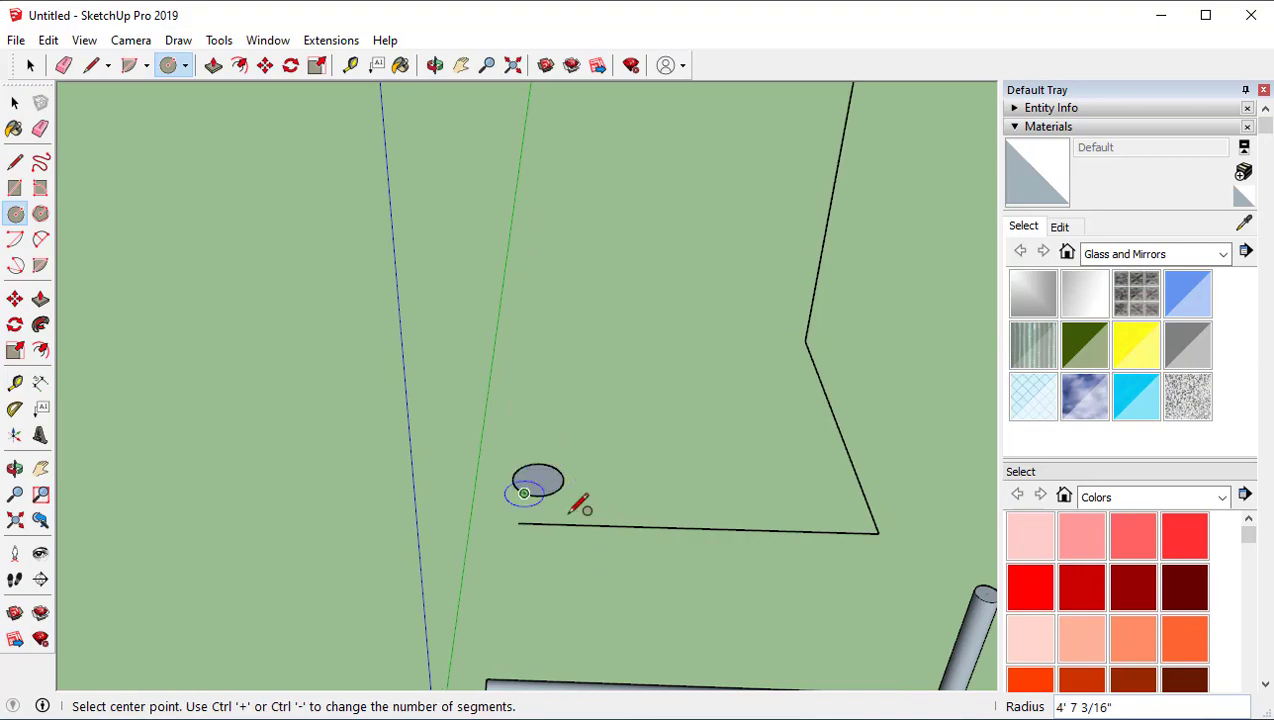
Step: Try to sweep the detached circle along the three-segment path with Follow Me, and undo the sweep
key(space)
triple_click(847, 534)
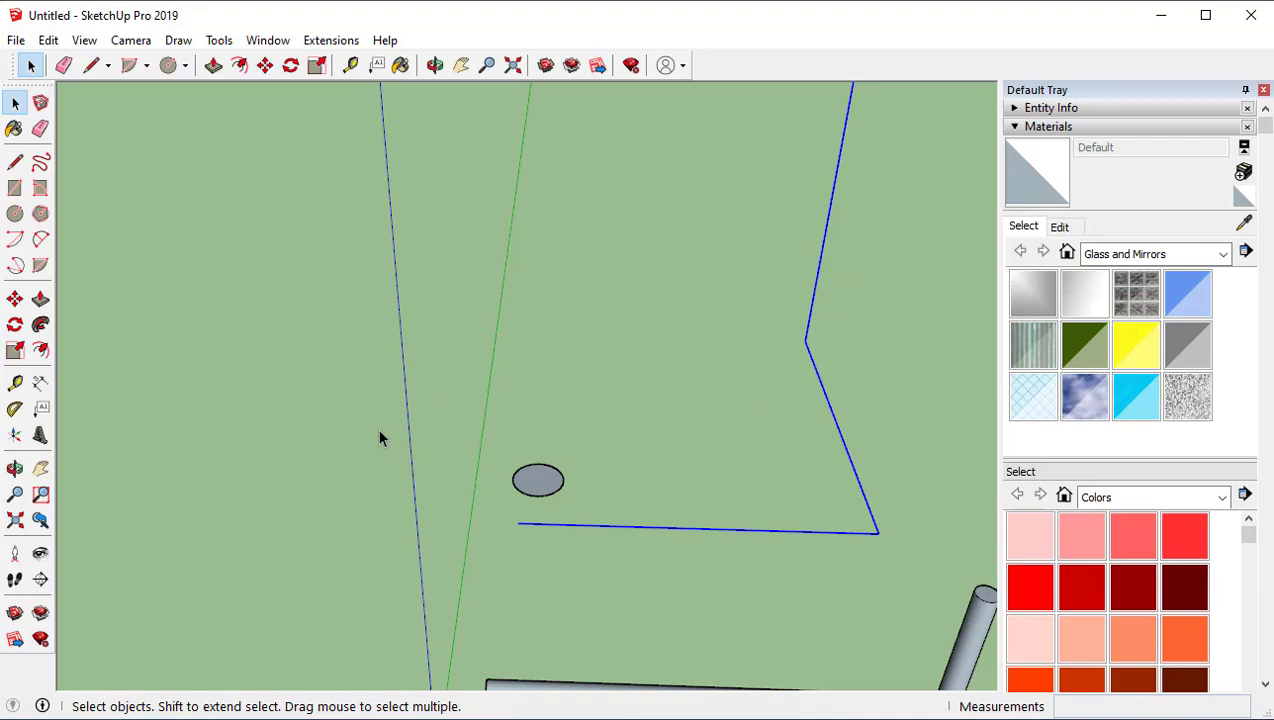
click(41, 325)
click(546, 490)
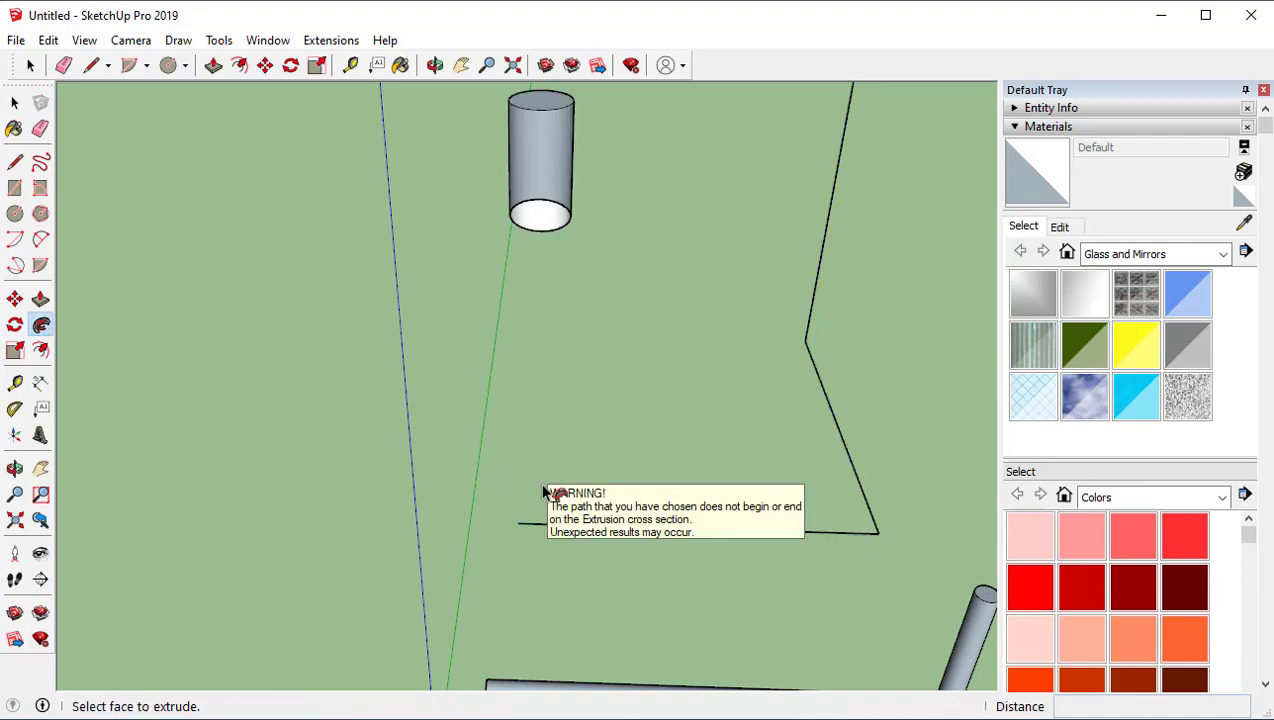
middle_drag(718, 312, 171, 359)
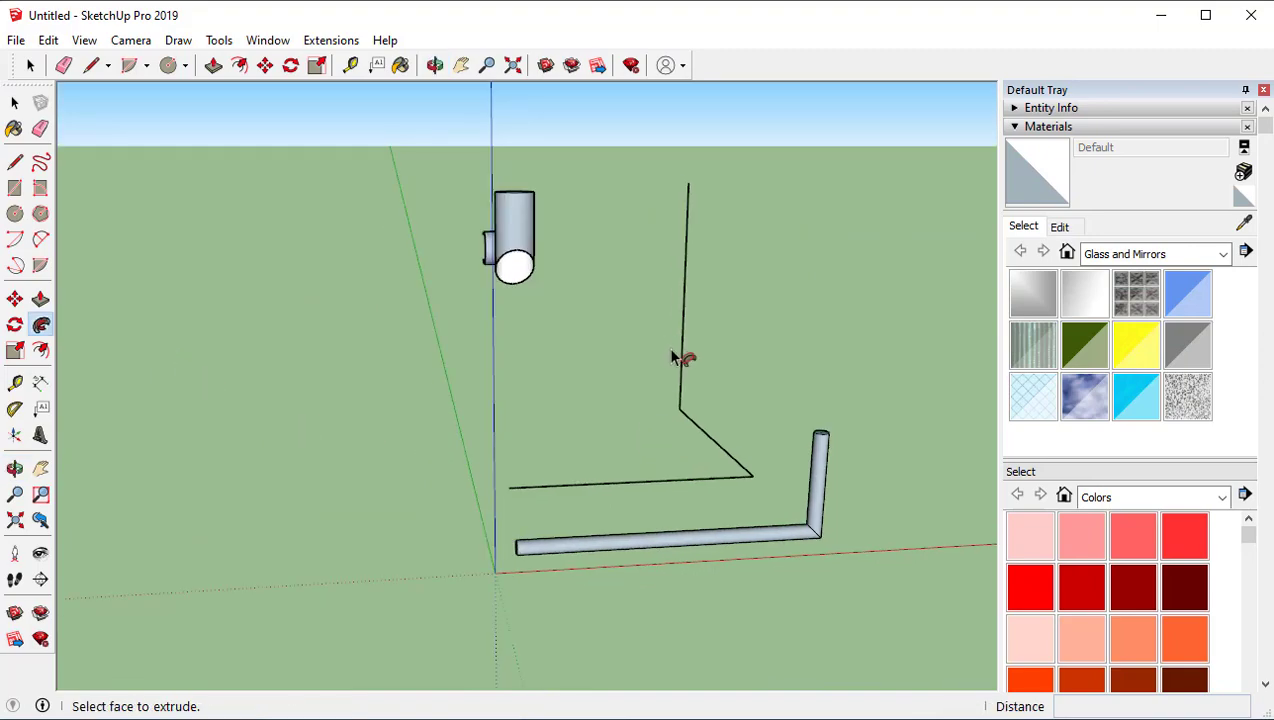
key(ctrl+z)
middle_drag(725, 418, 686, 502)
Step: Select the flat circle and rotate it 90 degrees upright about its centre, in the plane perpendicular to the green axis
key(space)
scroll(612, 456, up, 4)
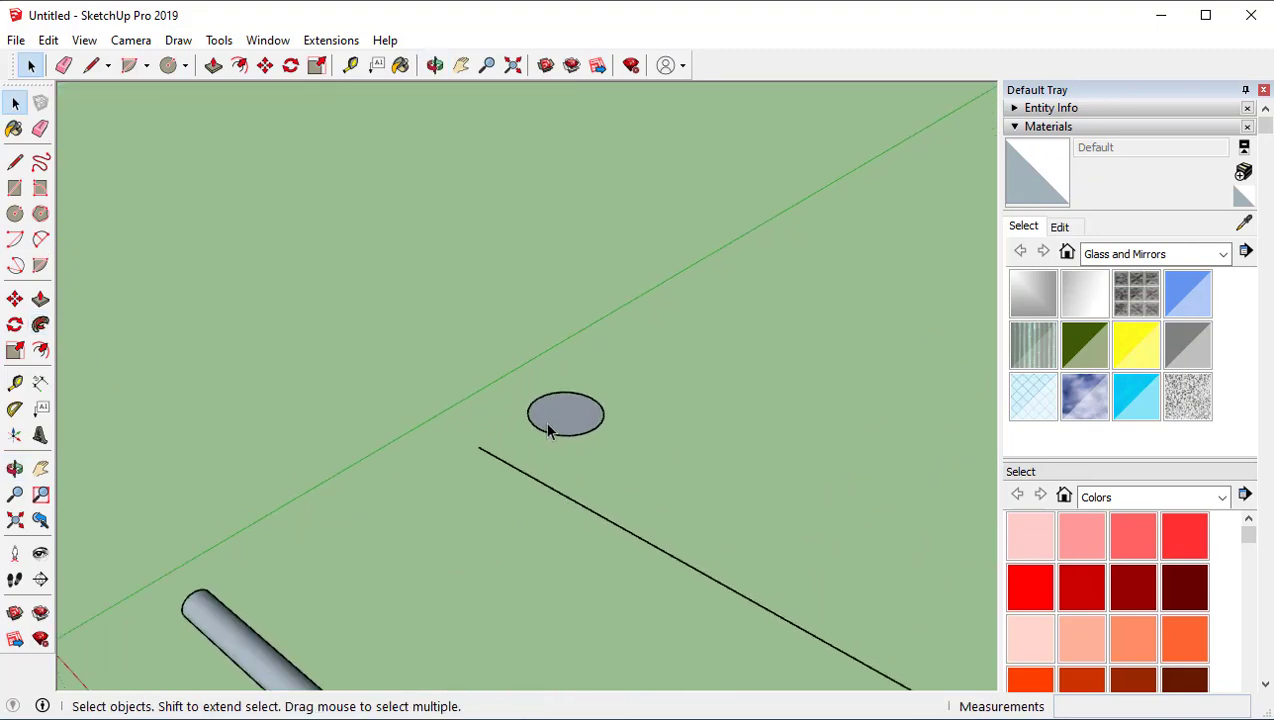
click(567, 414)
scroll(583, 472, up, 2)
middle_drag(492, 423, 538, 433)
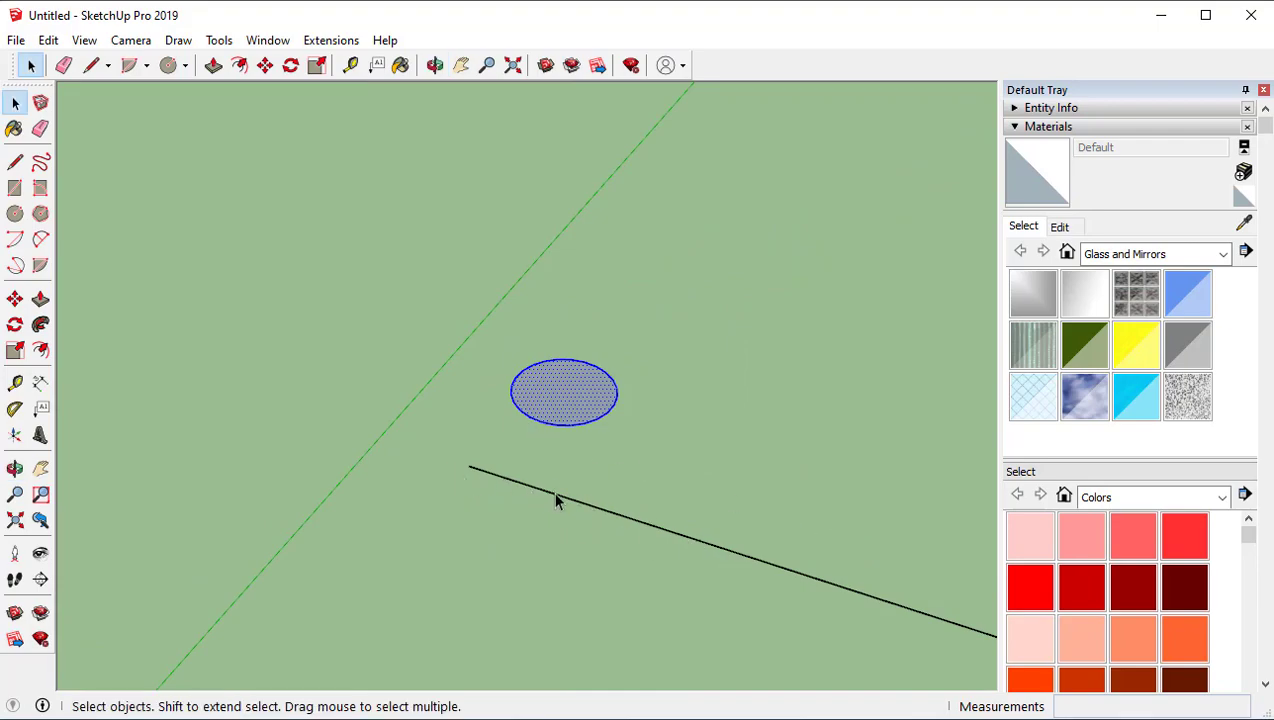
key(q)
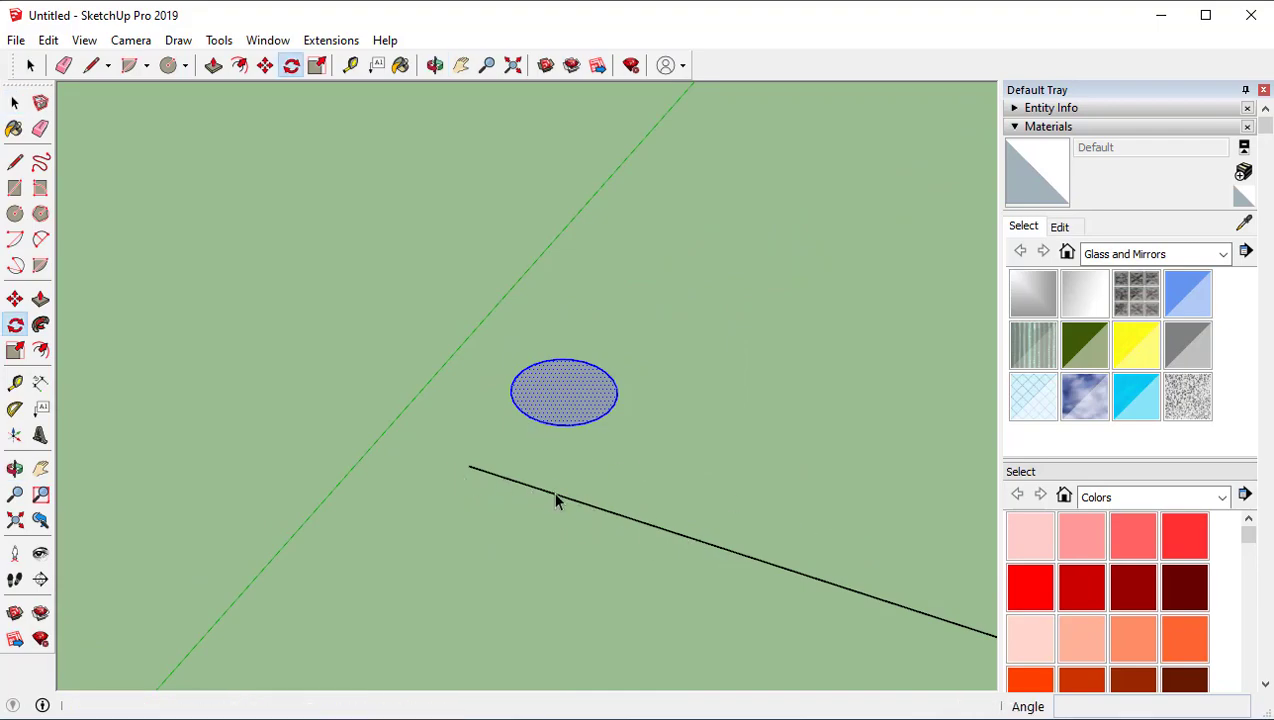
click(563, 390)
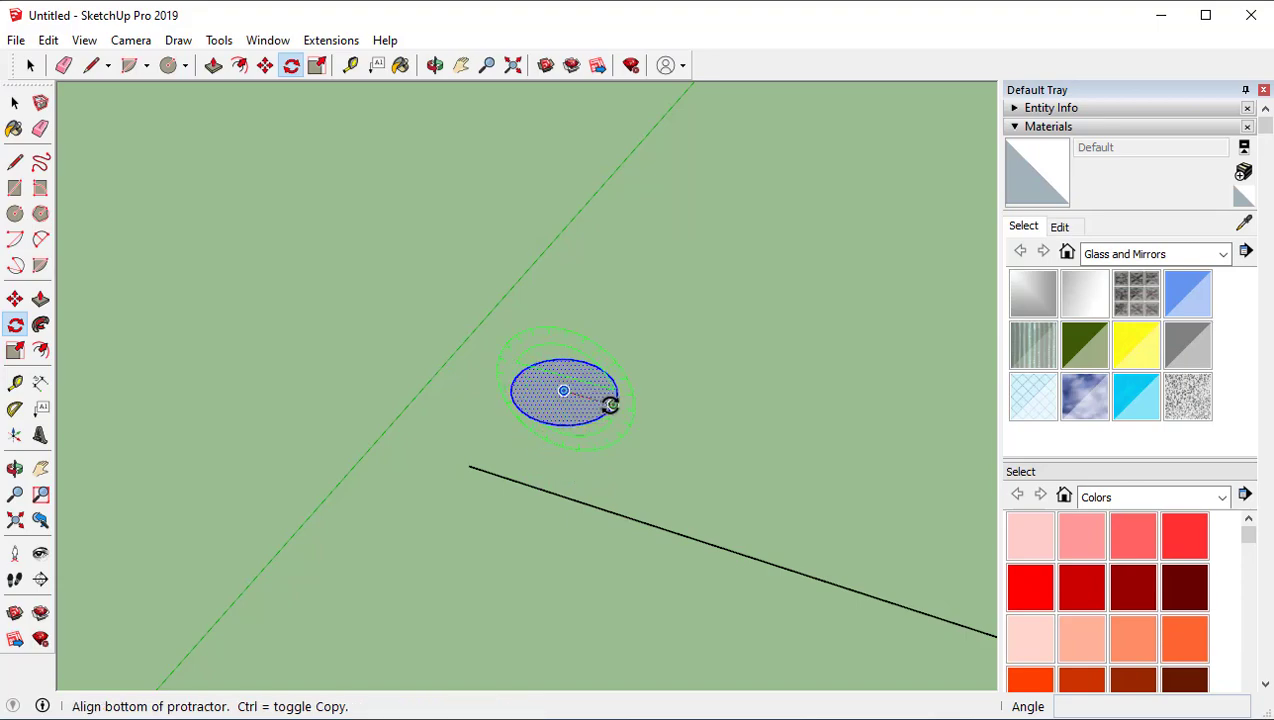
click(686, 422)
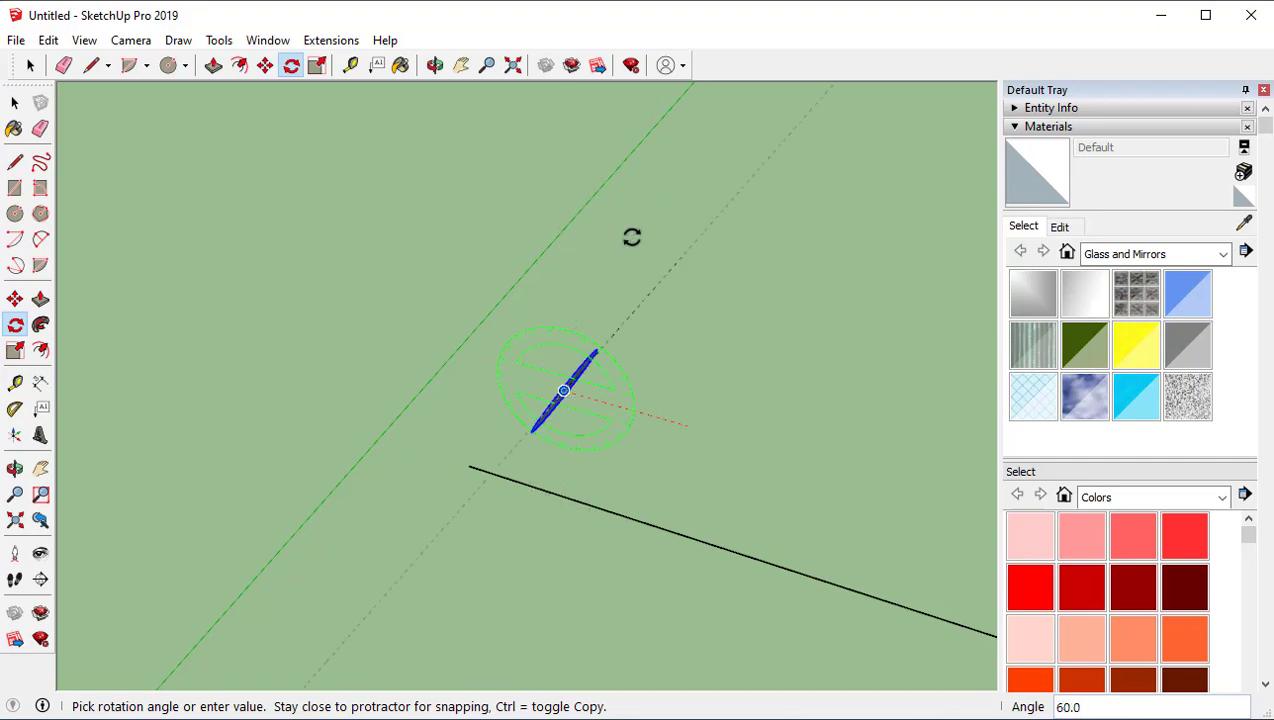
click(536, 206)
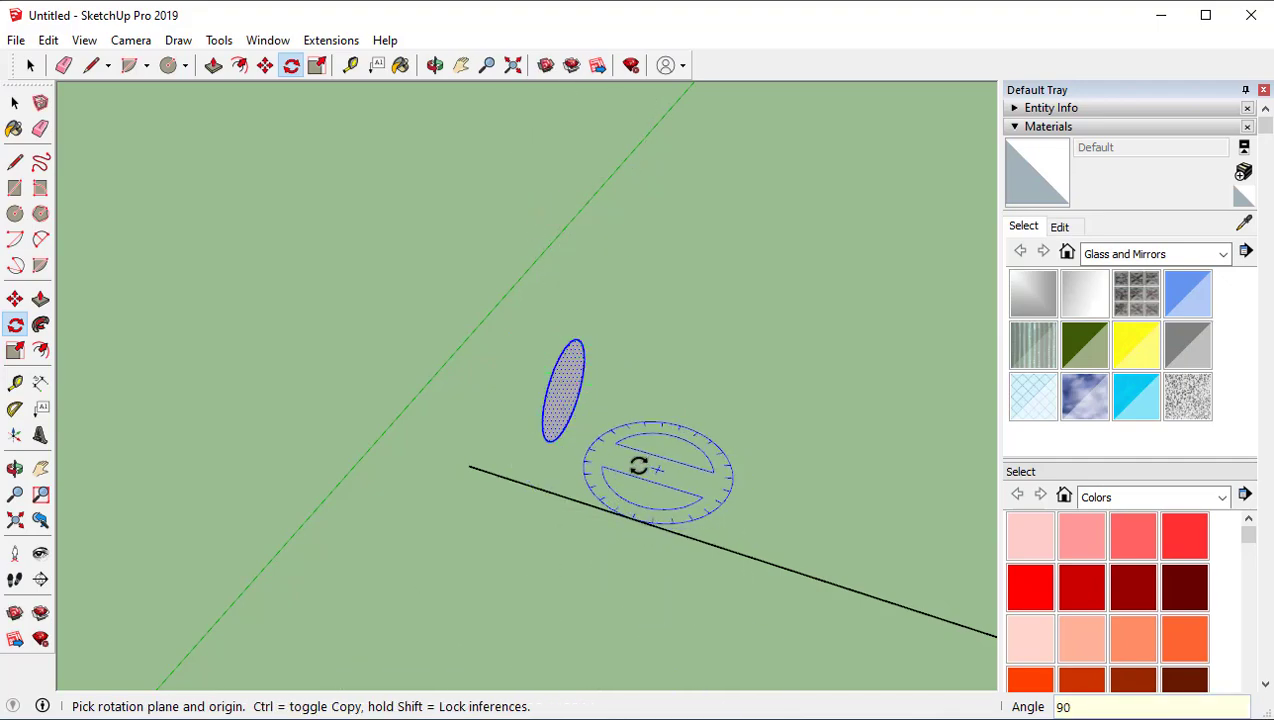
Step: Move the upright circle by its centre onto the free end of the three-segment path
key(m)
click(567, 390)
click(470, 467)
middle_drag(470, 467, 600, 431)
Step: Select the whole three-segment path and sweep the upright circle along it with Follow Me to form a pipe
key(space)
triple_click(726, 420)
scroll(563, 487, up, 3)
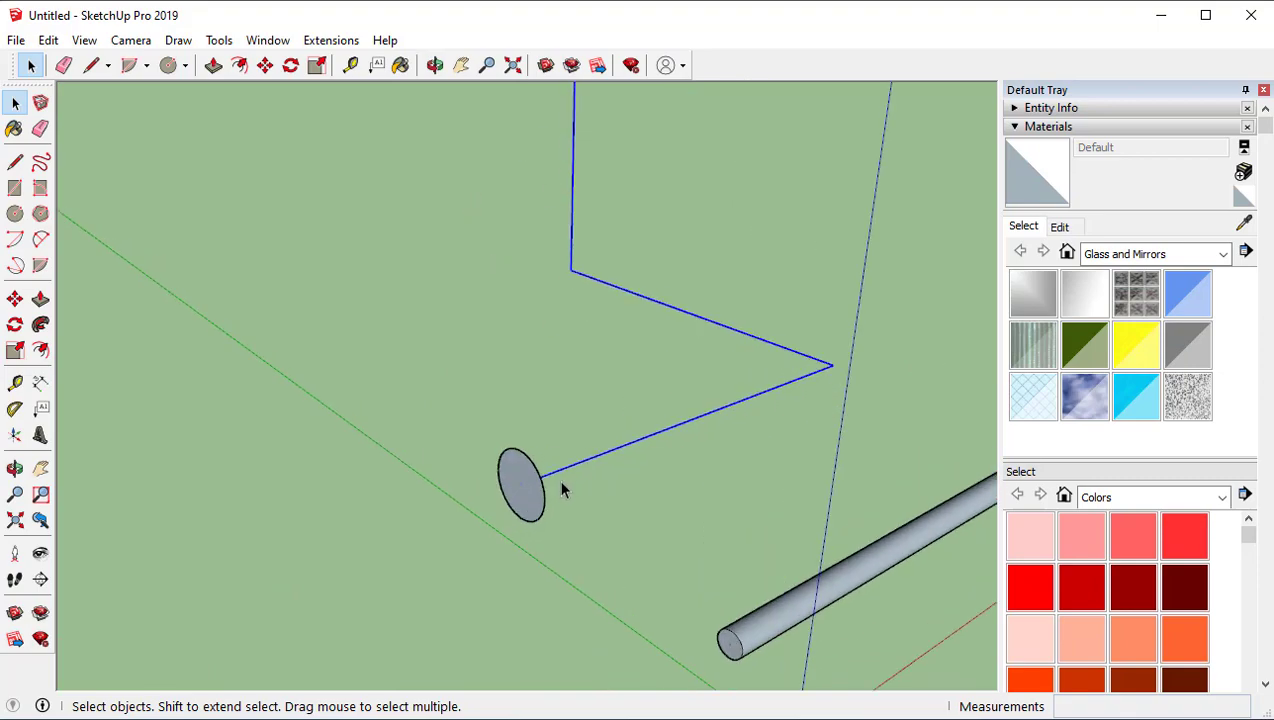
middle_drag(569, 483, 205, 463)
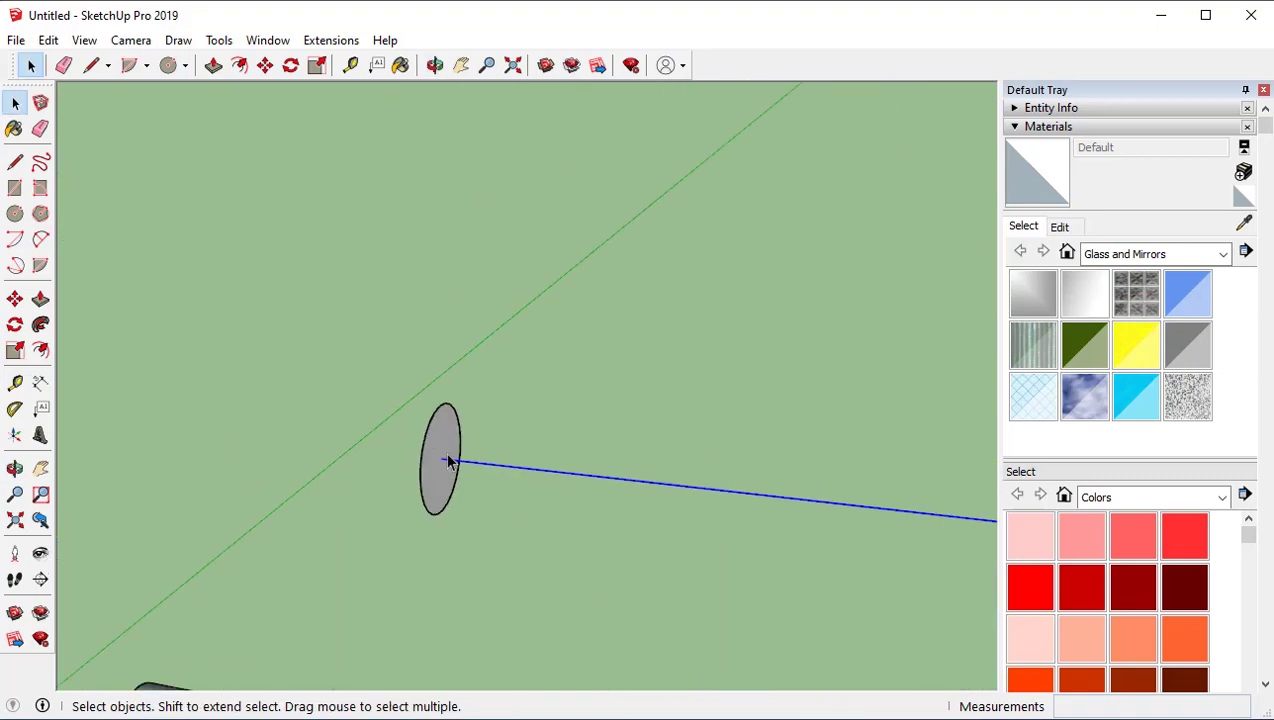
middle_drag(443, 463, 810, 461)
mouse_move(483, 503)
middle_down()
mouse_move(181, 469)
mouse_move(450, 485)
mouse_move(685, 466)
mouse_move(543, 449)
mouse_move(548, 486)
middle_up()
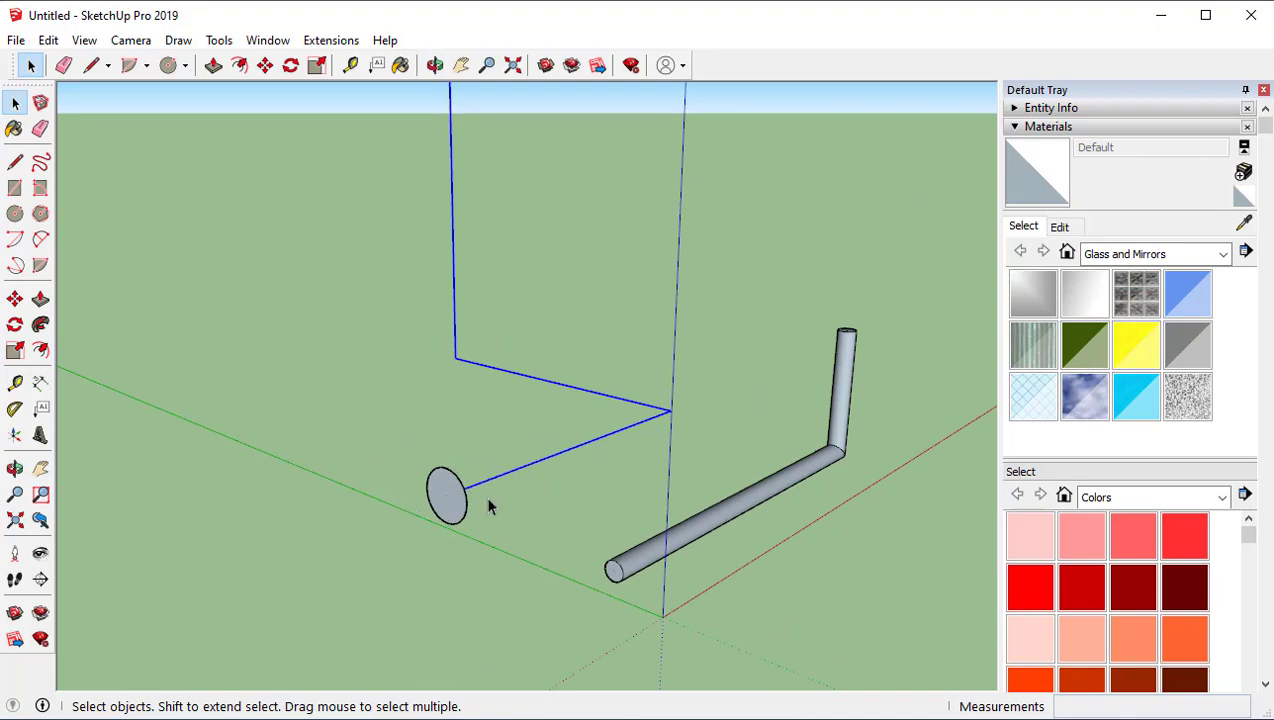
triple_click(543, 461)
click(40, 324)
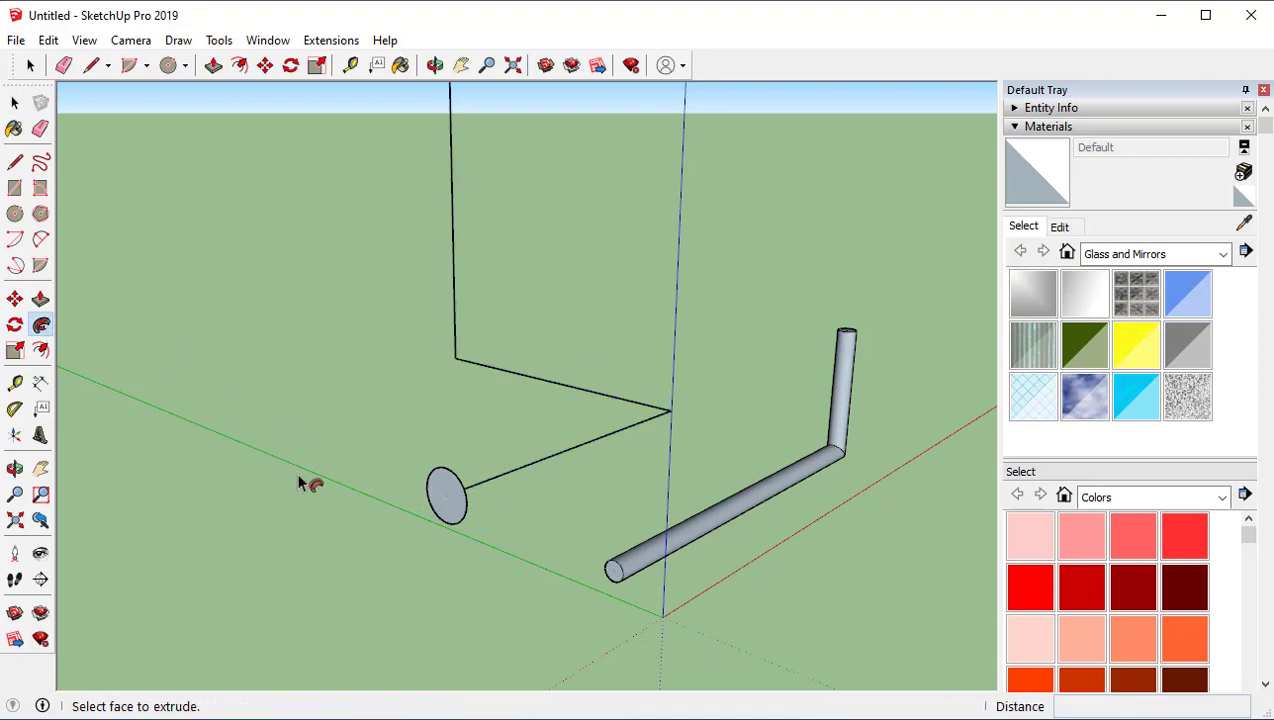
click(432, 505)
middle_drag(446, 498, 370, 529)
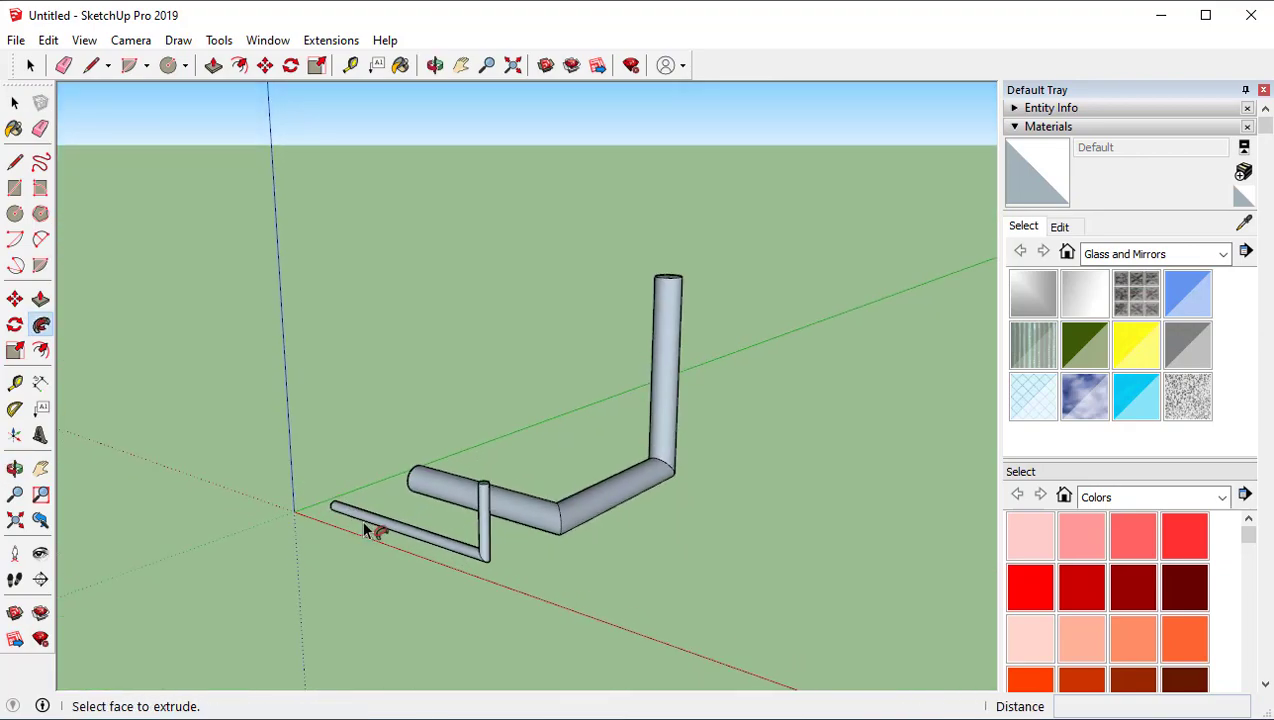
Step: Select both pipes and delete them
key(space)
drag(452, 382, 213, 161)
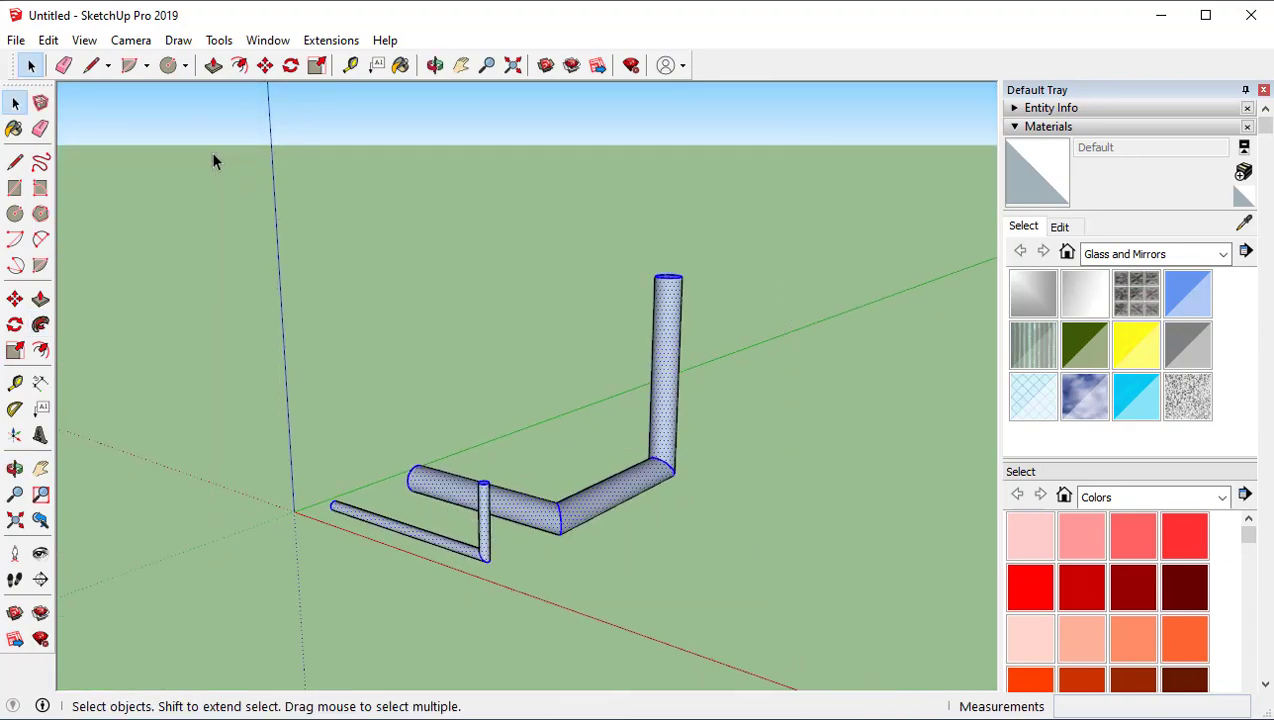
key(Delete)
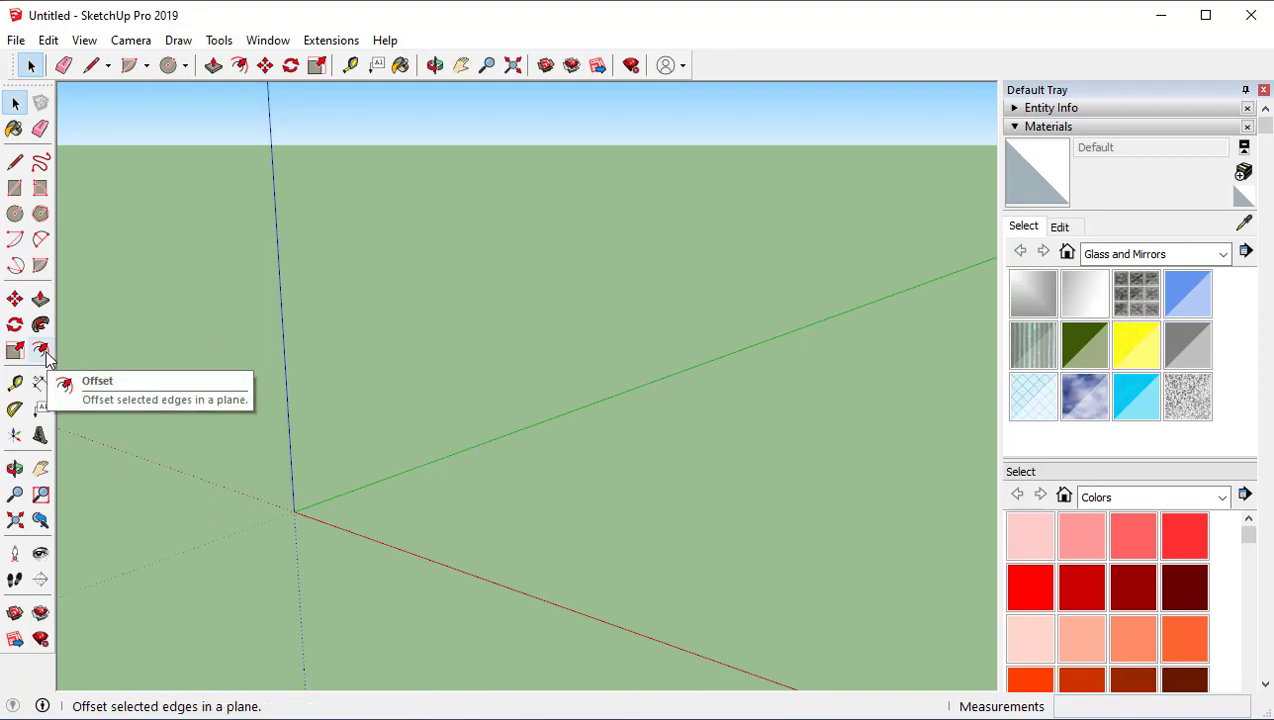
Step: Draw a large rectangle on the ground near the origin, between the red and green axes
middle_drag(619, 577, 480, 408)
key(r)
click(349, 567)
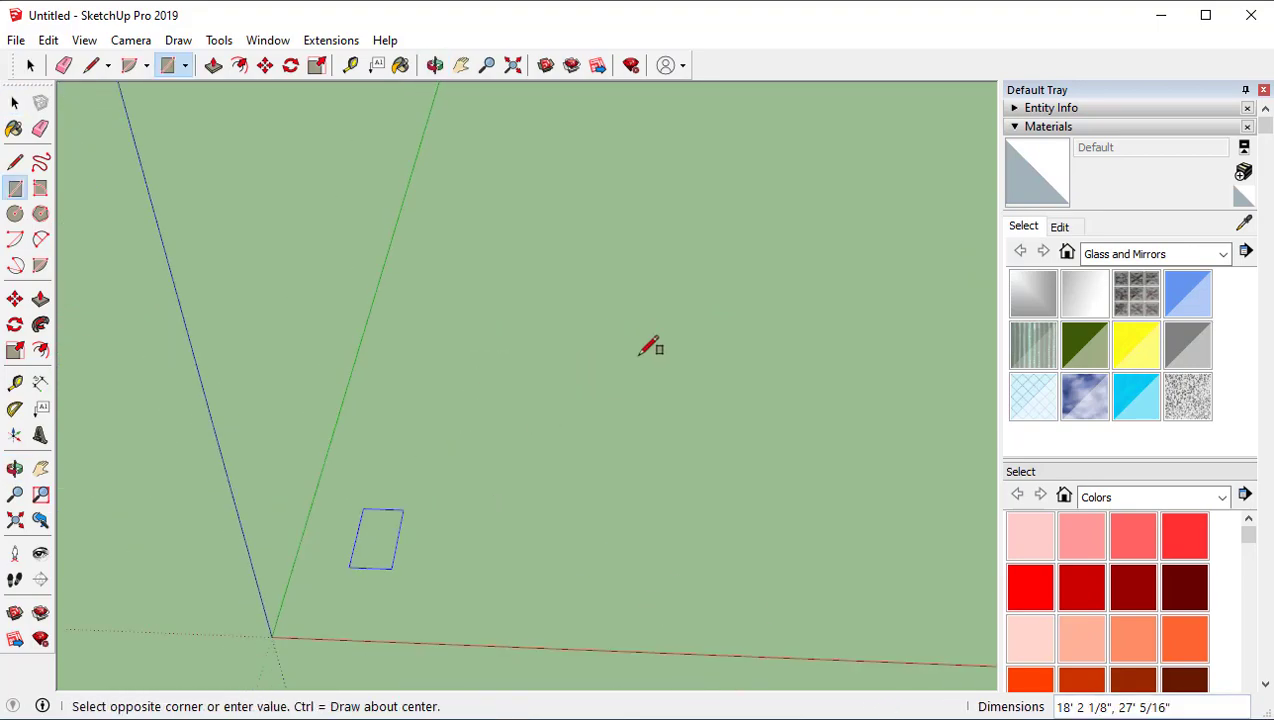
click(688, 287)
key(space)
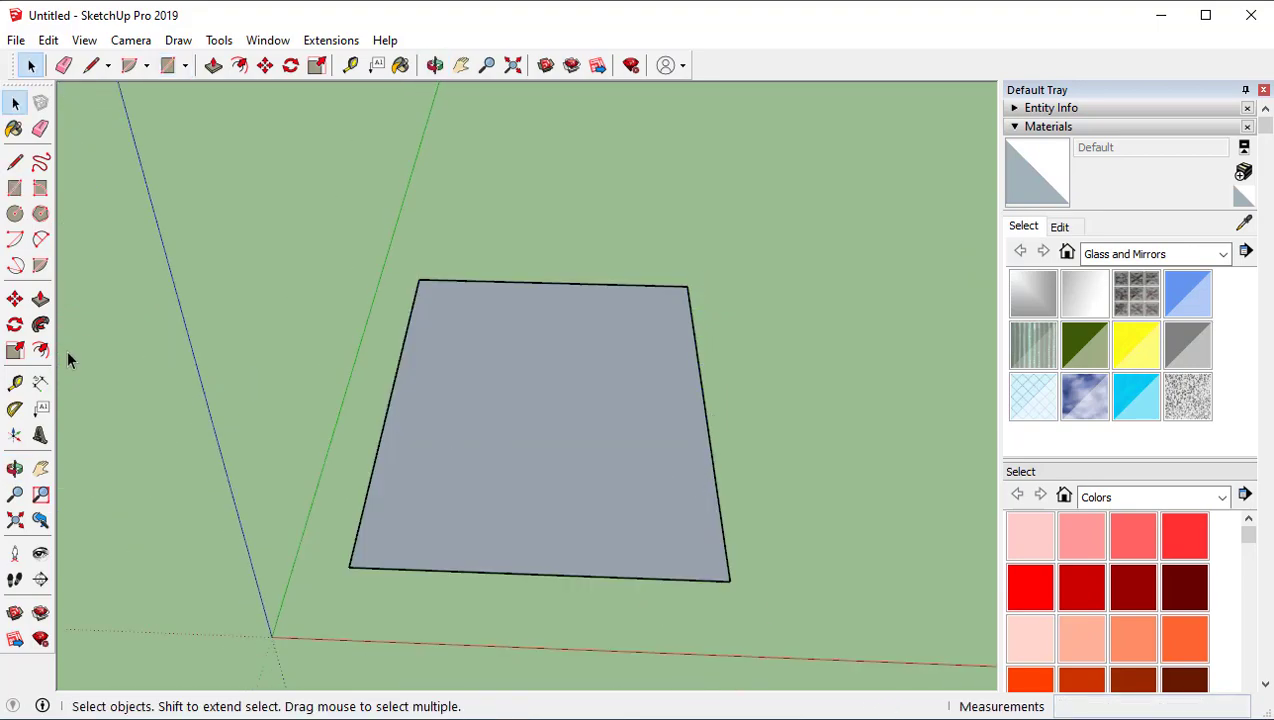
Step: Select the rectangle's face and offset its edges inward by about 4' 11"
click(565, 433)
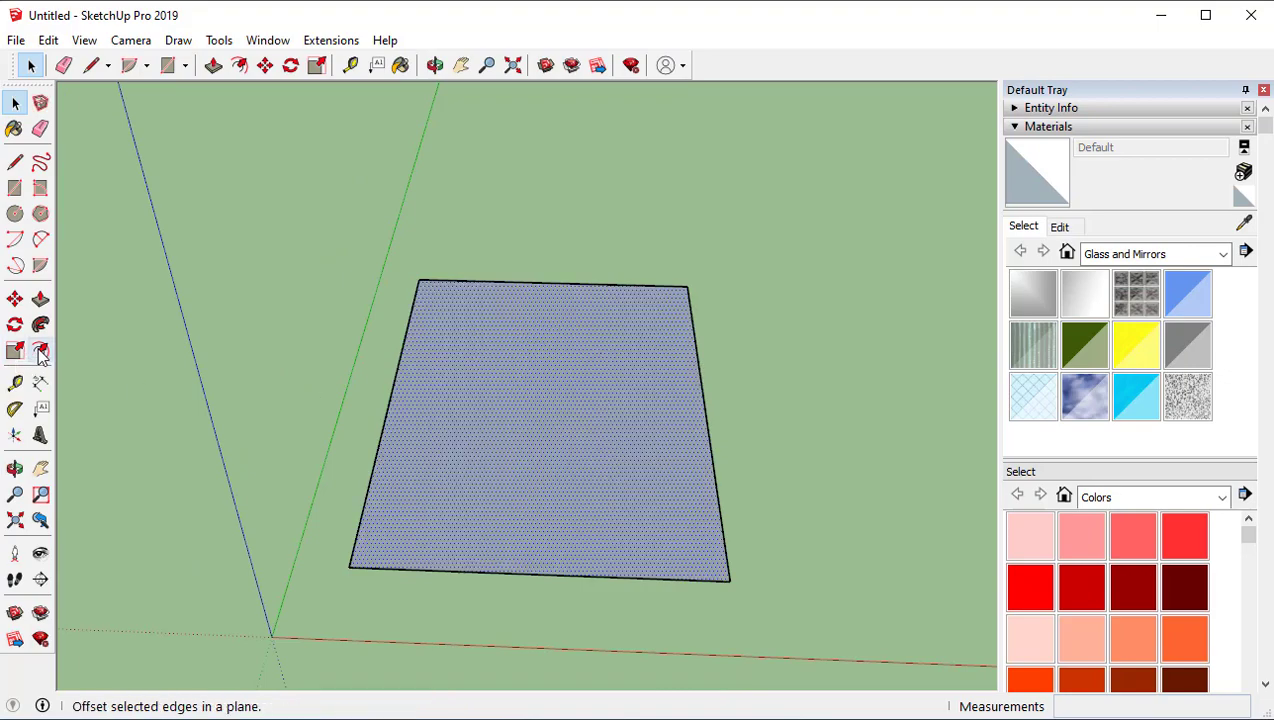
key(f)
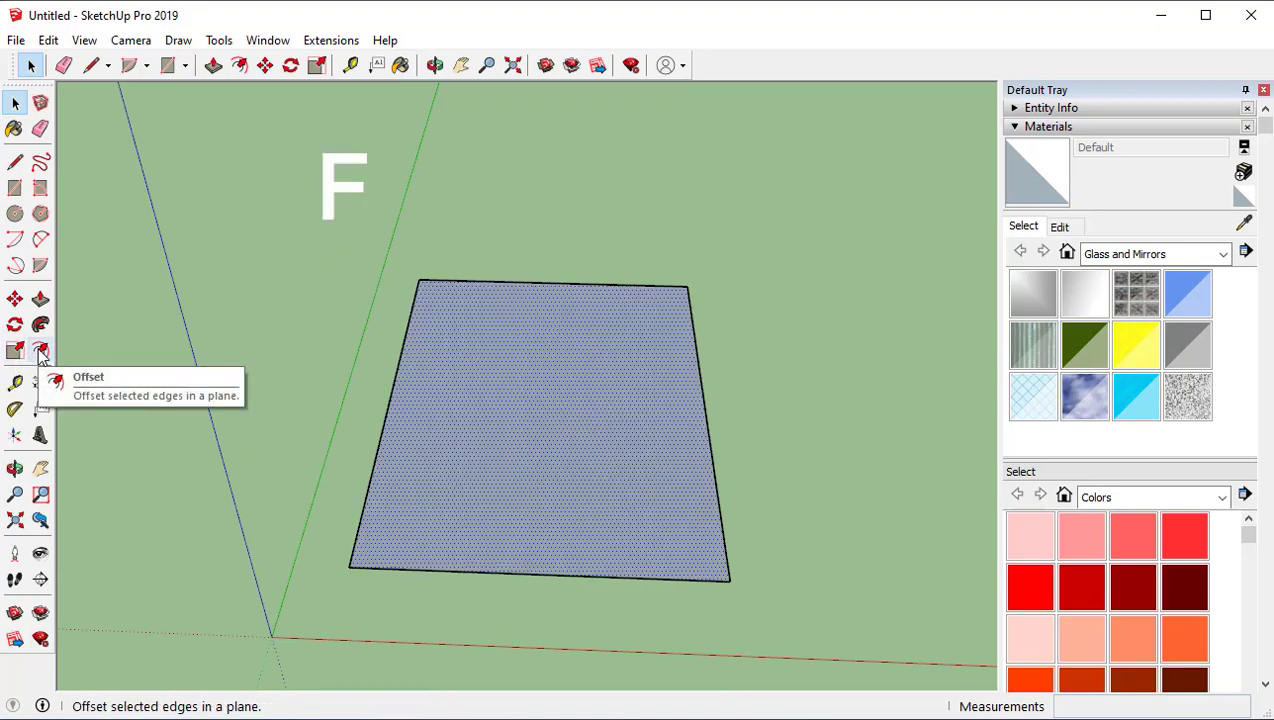
click(40, 352)
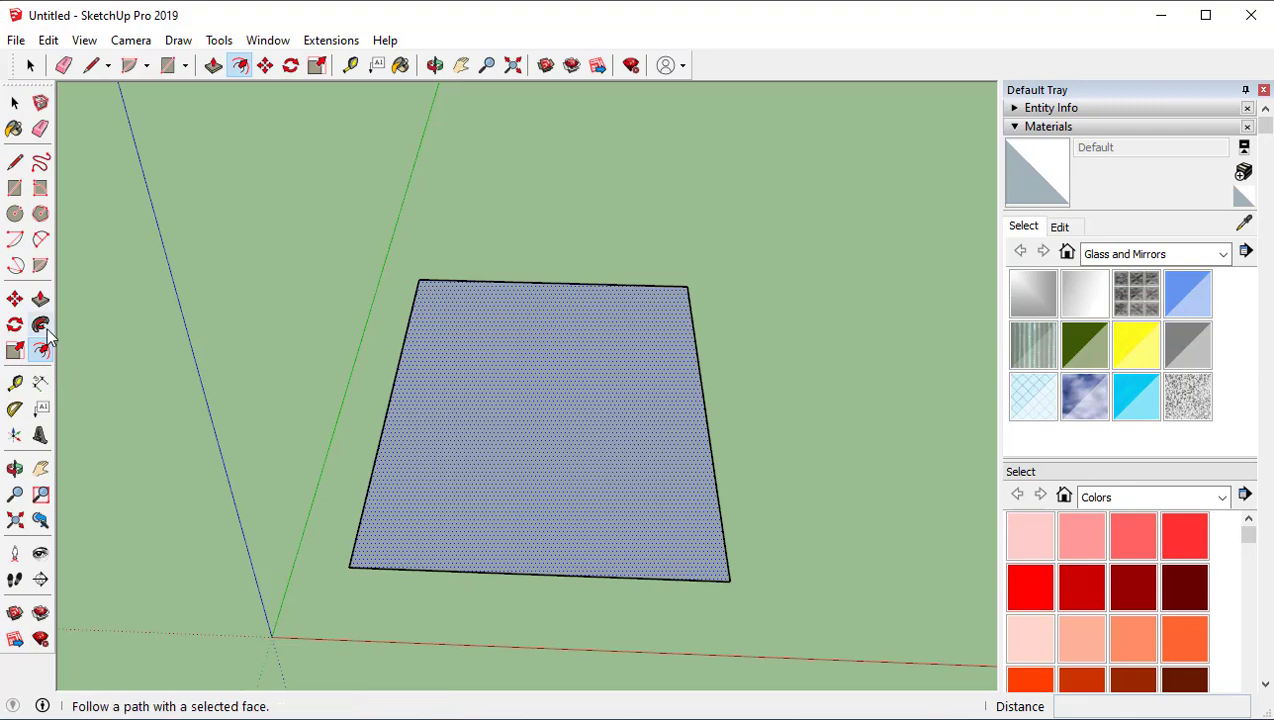
click(391, 400)
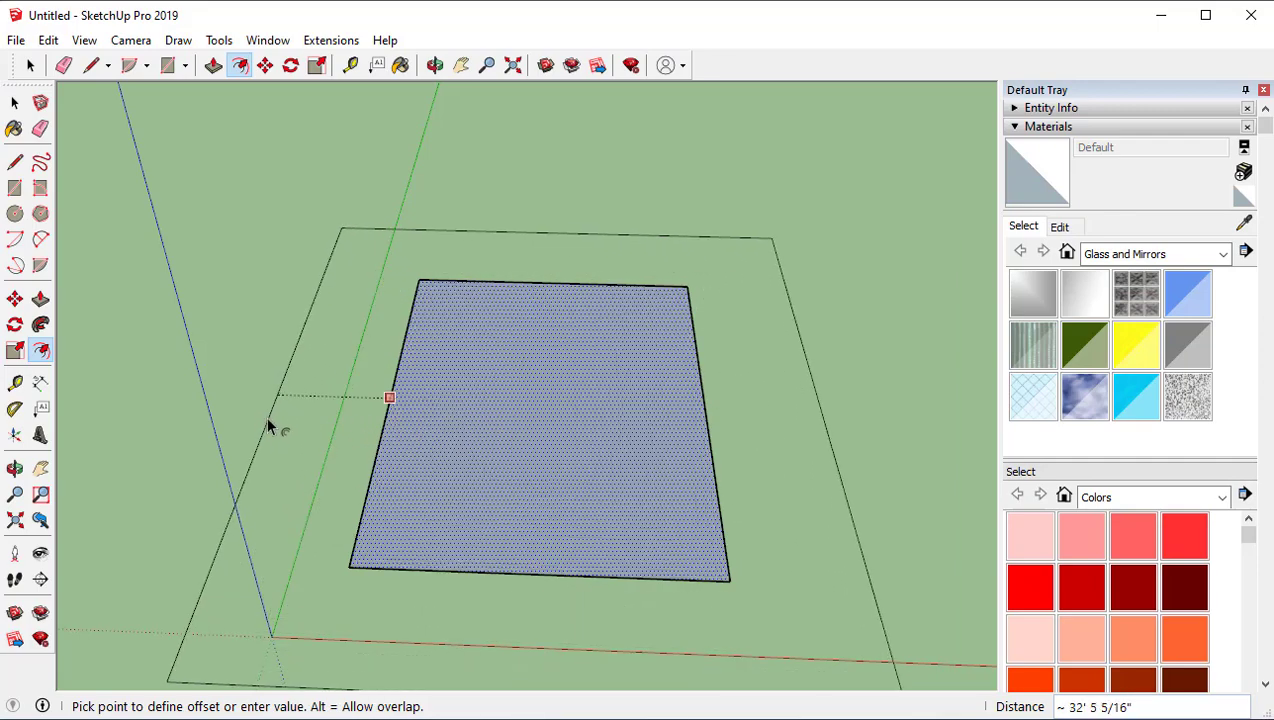
click(420, 355)
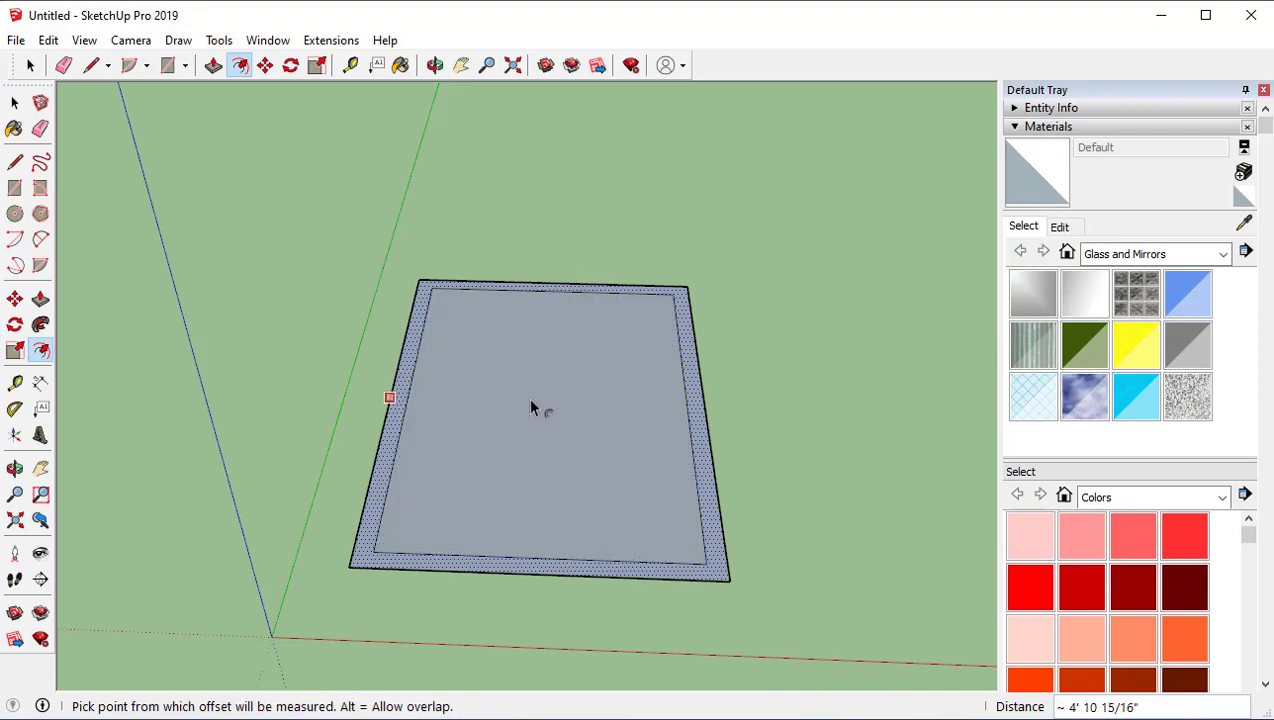
Step: Delete the inner face of the offset rectangle, leaving only the border
key(space)
click(558, 453)
key(Delete)
Step: Push/Pull the rectangular border upward into a low three-dimensional frame
middle_drag(554, 445, 573, 498)
key(space)
key(p)
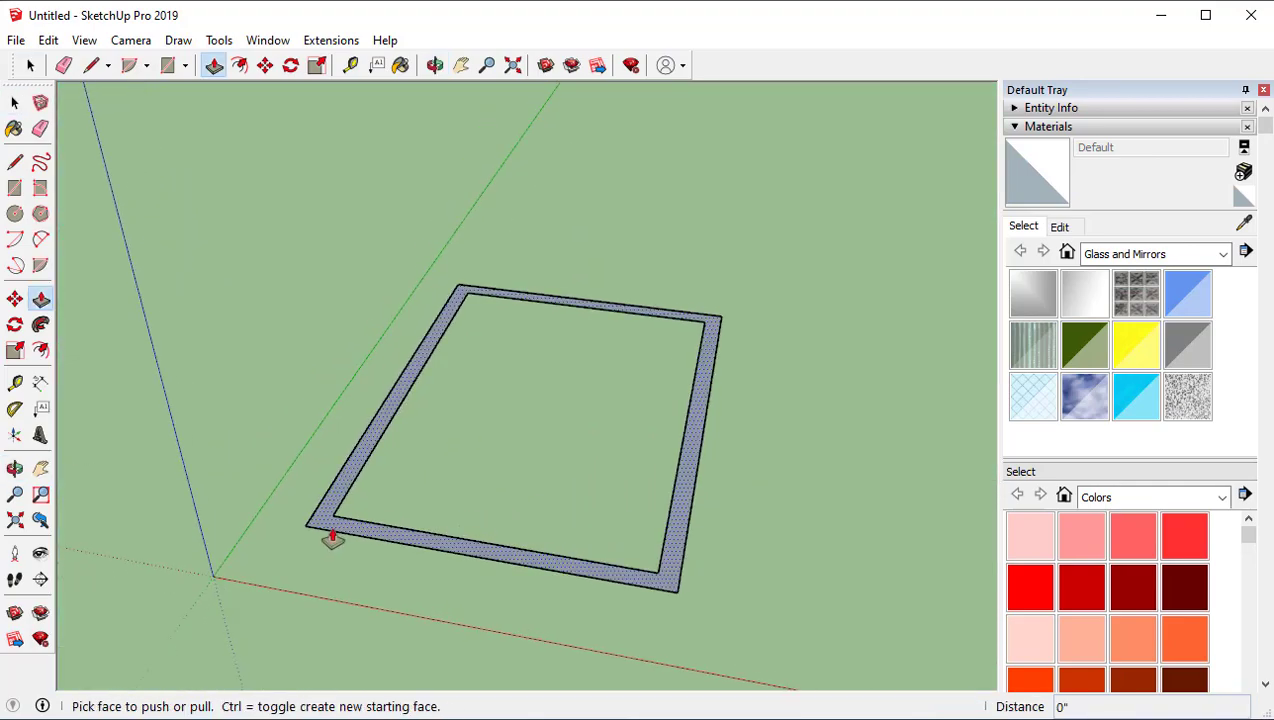
click(321, 526)
click(430, 578)
middle_drag(430, 578, 724, 452)
key(space)
Step: Select the four outer edges of the frame's top face and offset them inward by about 2' 5"
scroll(440, 530, up, 3)
click(424, 543)
scroll(416, 540, up, 3)
click(412, 532)
scroll(420, 538, down, 3)
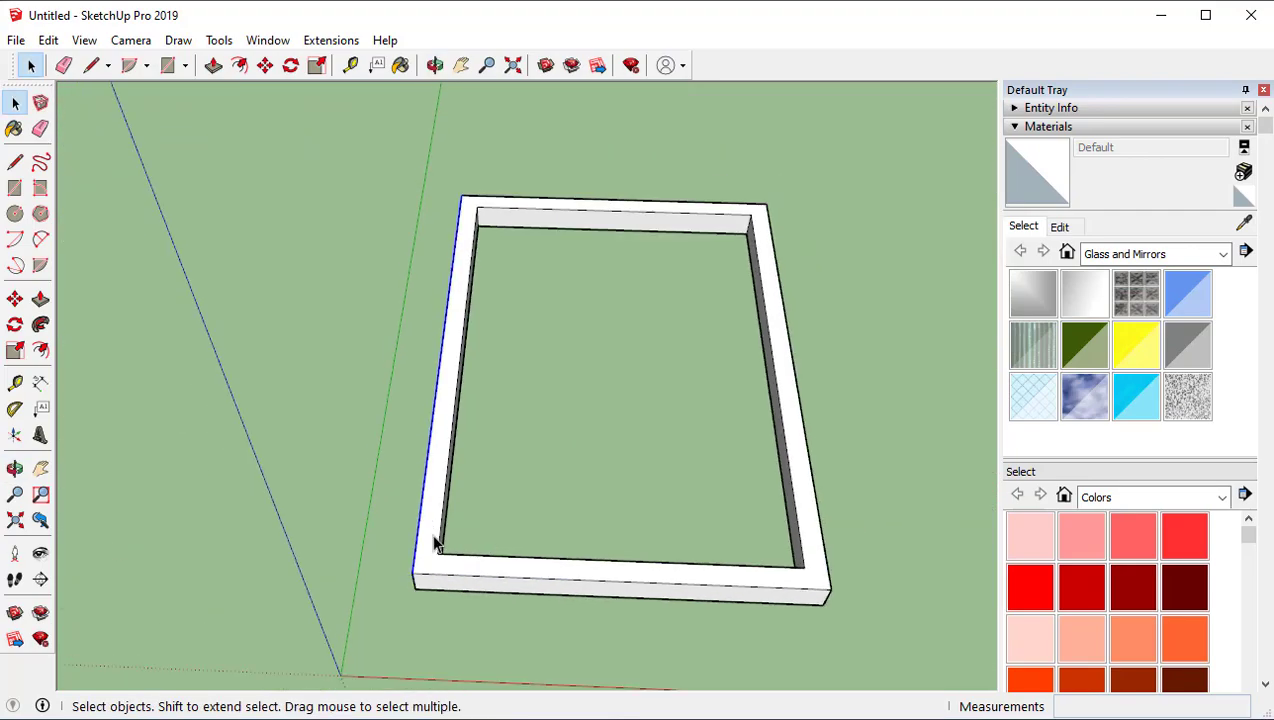
ctrl+click(437, 577)
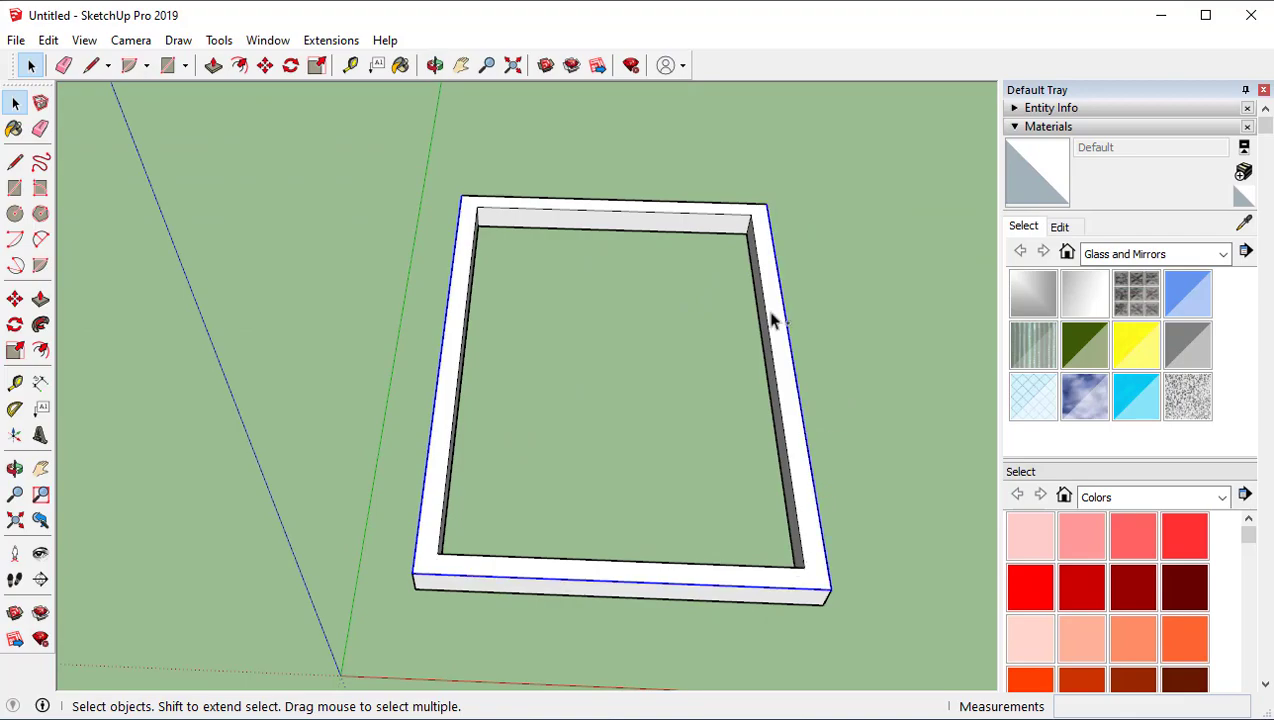
ctrl+click(686, 204)
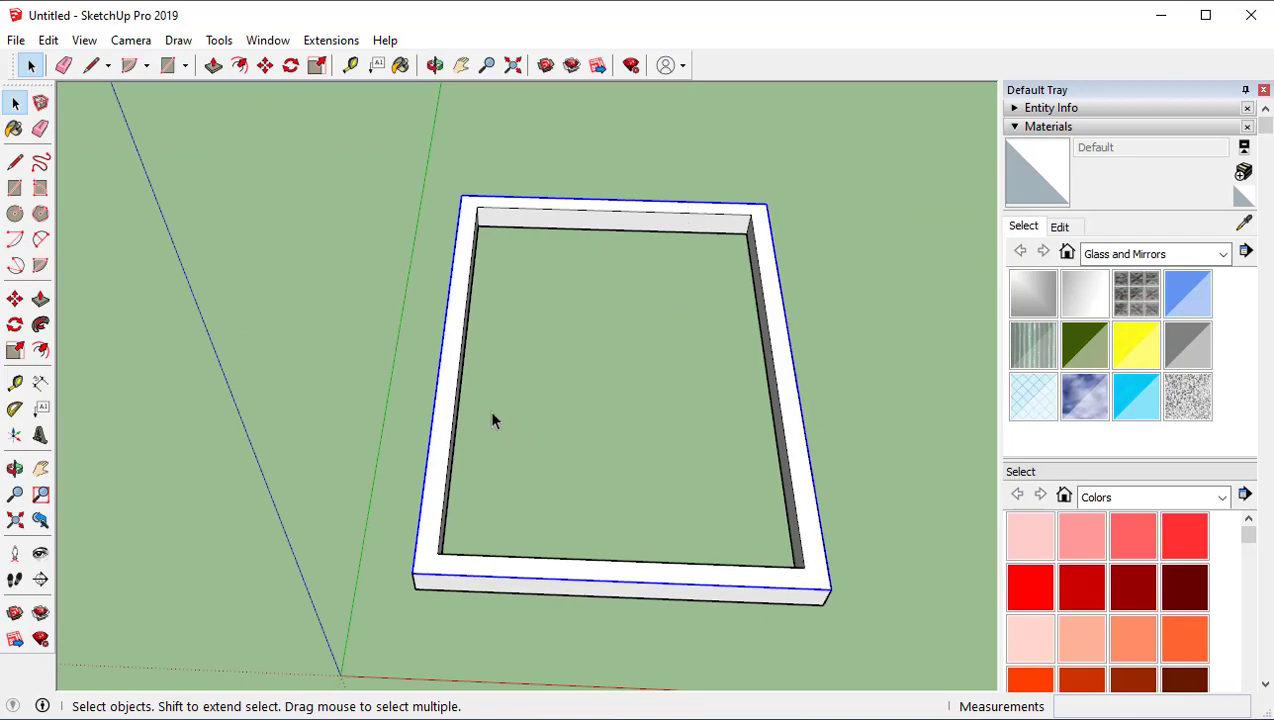
key(f)
scroll(445, 438, up, 2)
click(427, 432)
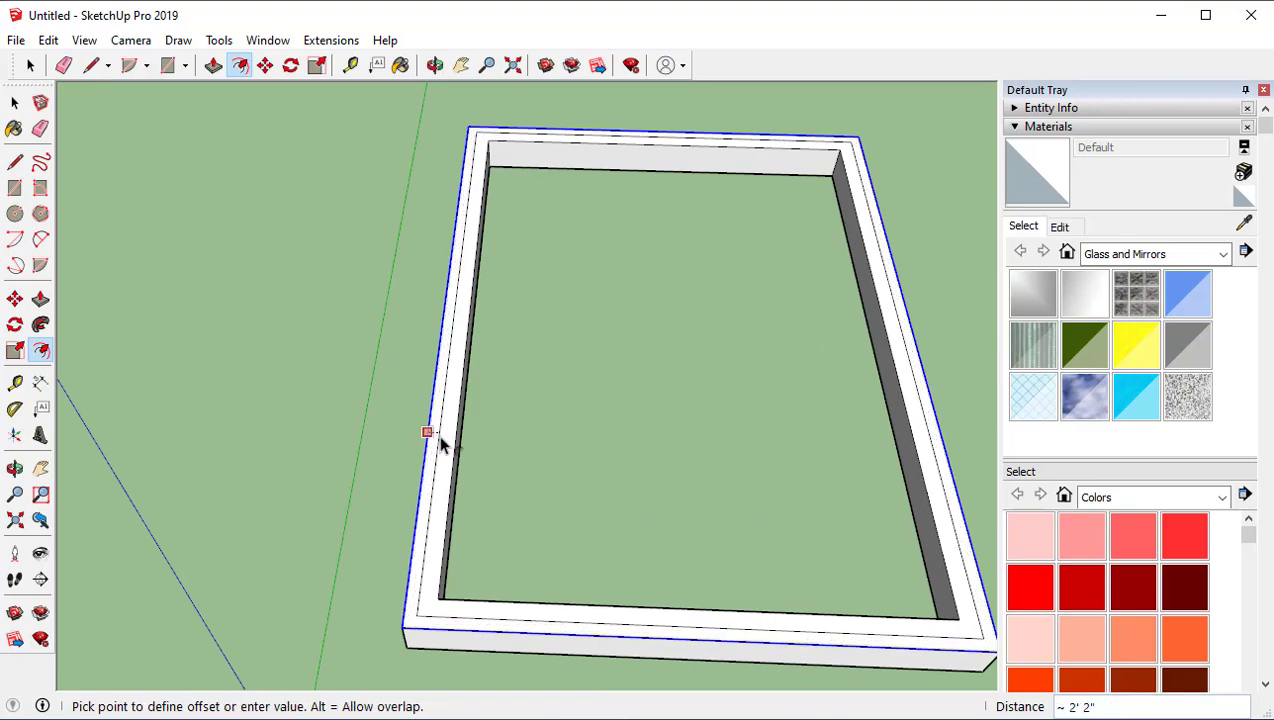
click(444, 446)
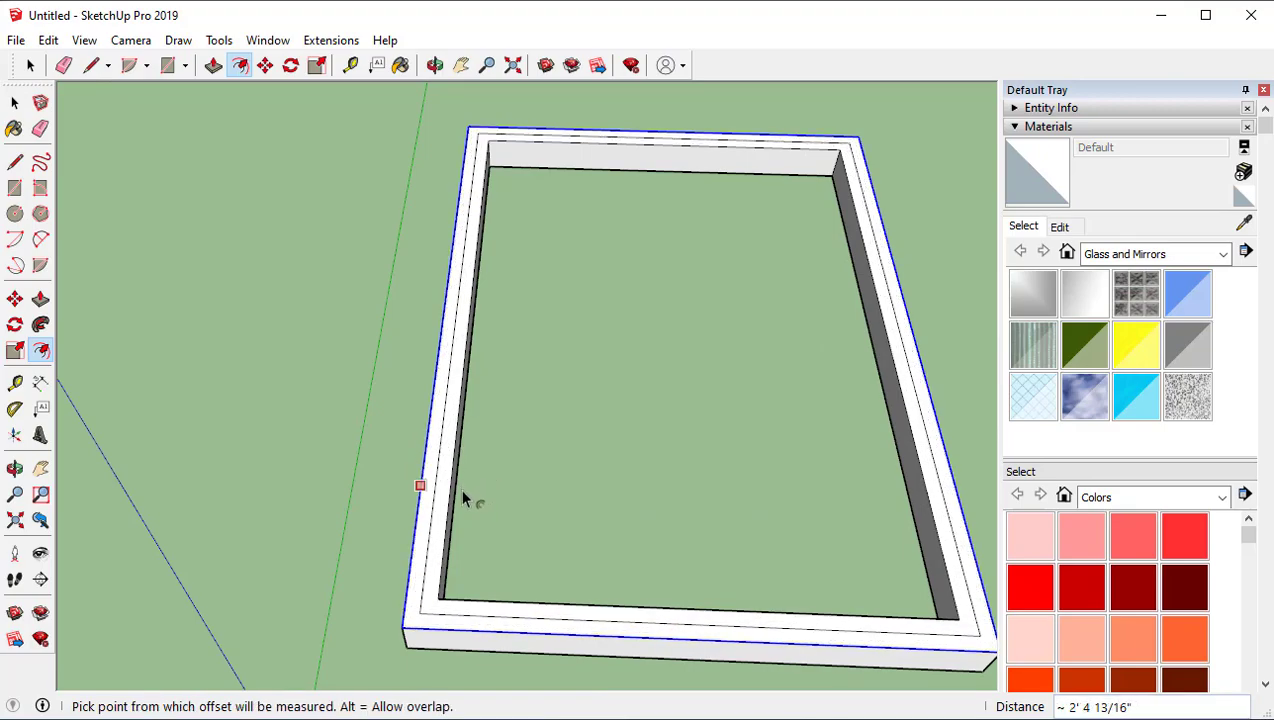
key(space)
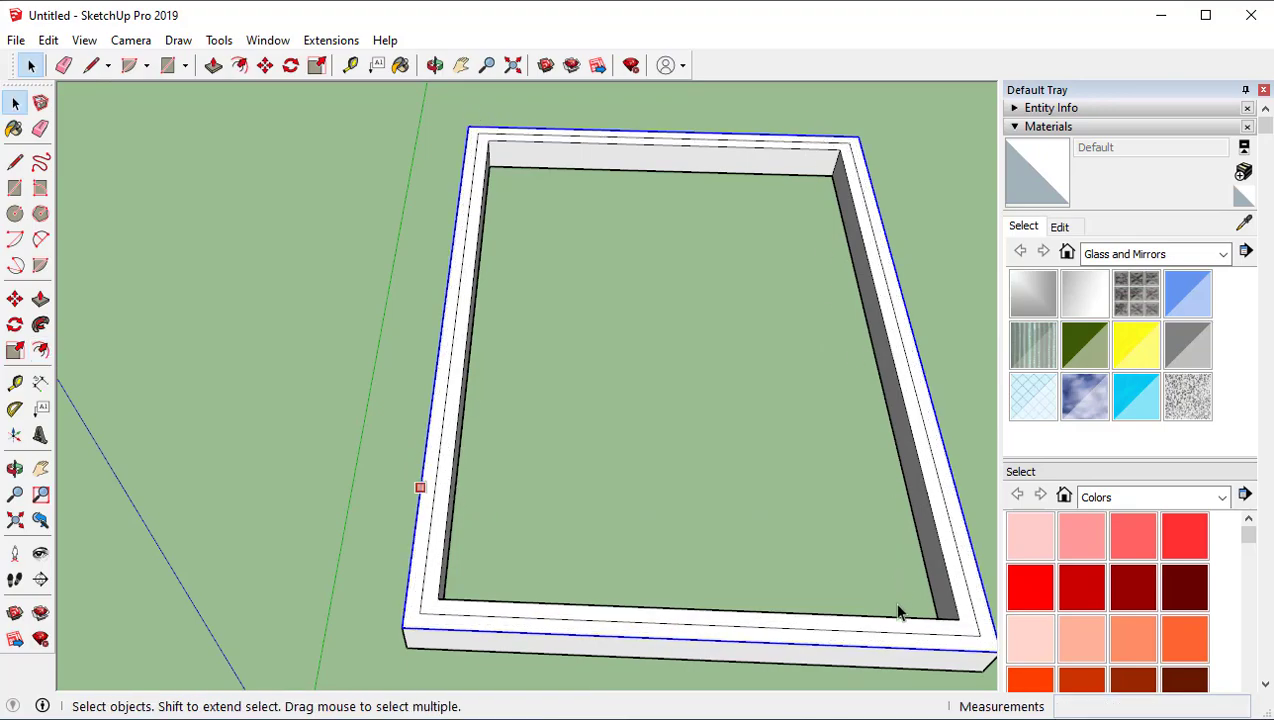
Step: Push/Pull the inner ring of the frame's top face to form a small step along the frame
click(444, 481)
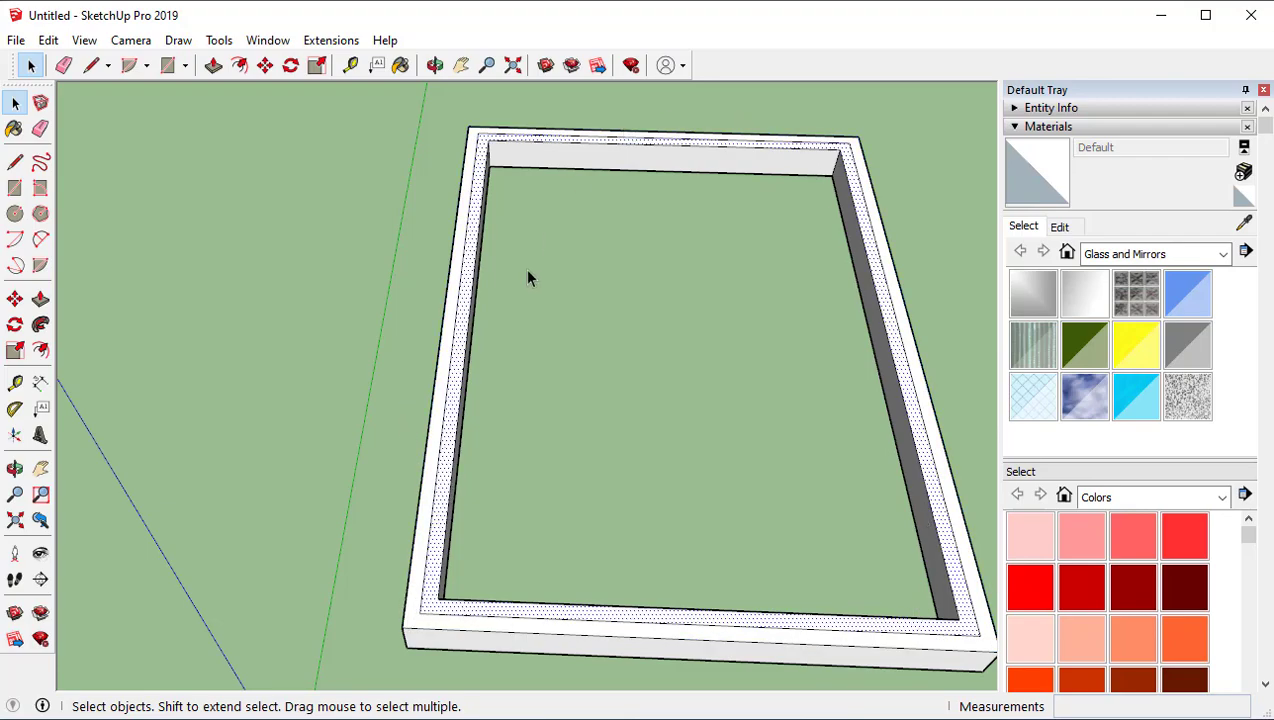
key(p)
drag(466, 347, 408, 226)
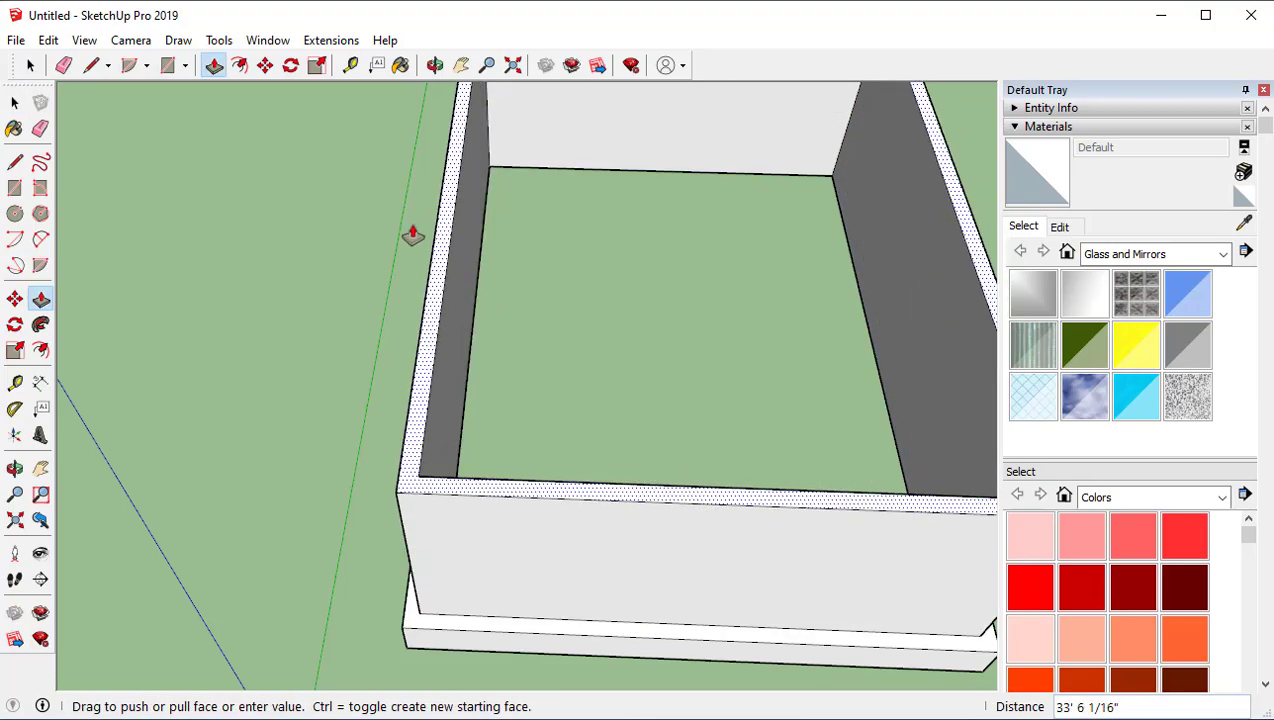
scroll(497, 336, down, 5)
middle_drag(497, 336, 392, 363)
drag(396, 392, 378, 345)
key(space)
Step: Select all connected geometry of the stepped frame
middle_drag(404, 449, 558, 188)
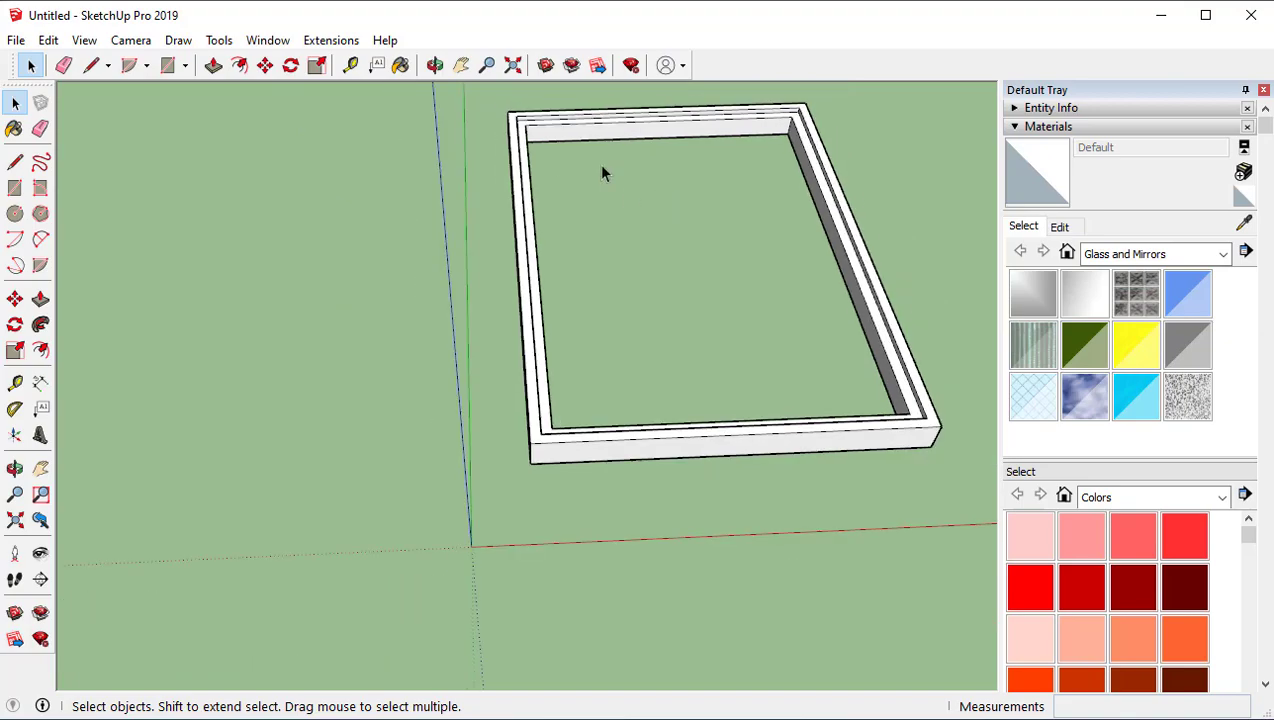
middle_drag(861, 172, 649, 274)
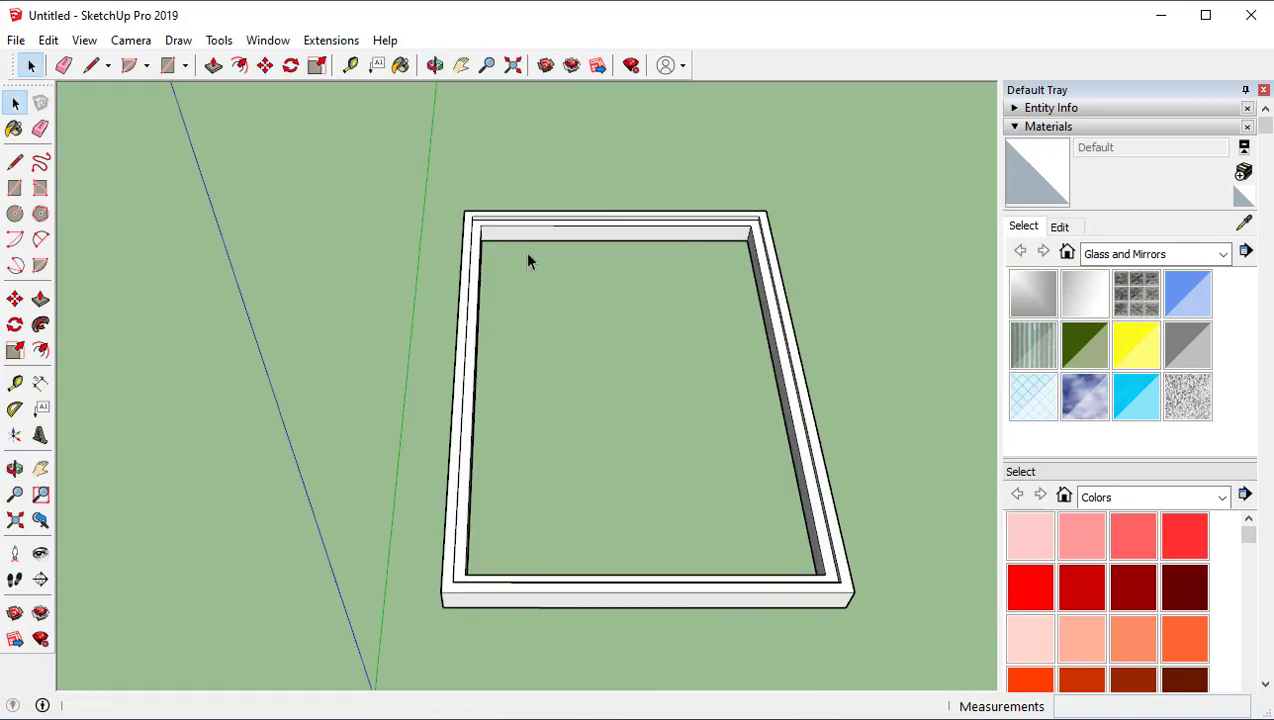
scroll(645, 278, down, 3)
double_click(643, 241)
triple_click(635, 239)
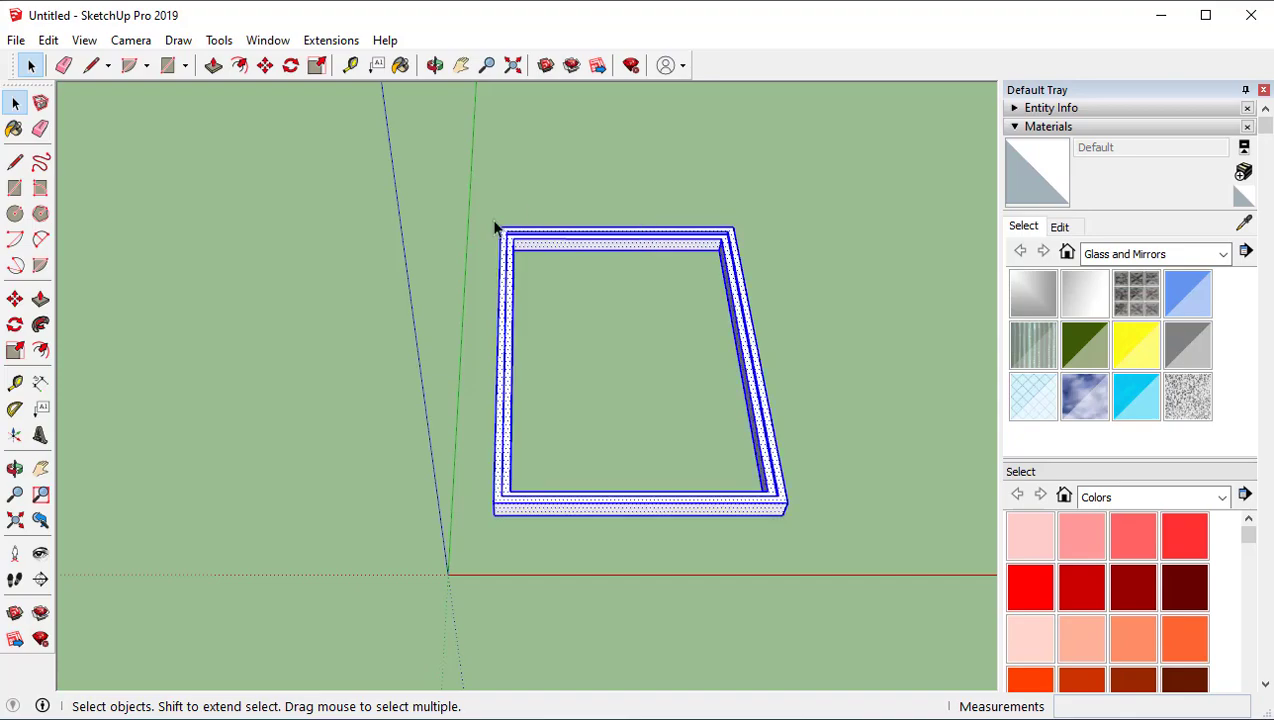
mouse_move(807, 540)
middle_down()
mouse_move(751, 43)
mouse_move(705, 598)
mouse_move(350, 518)
middle_up()
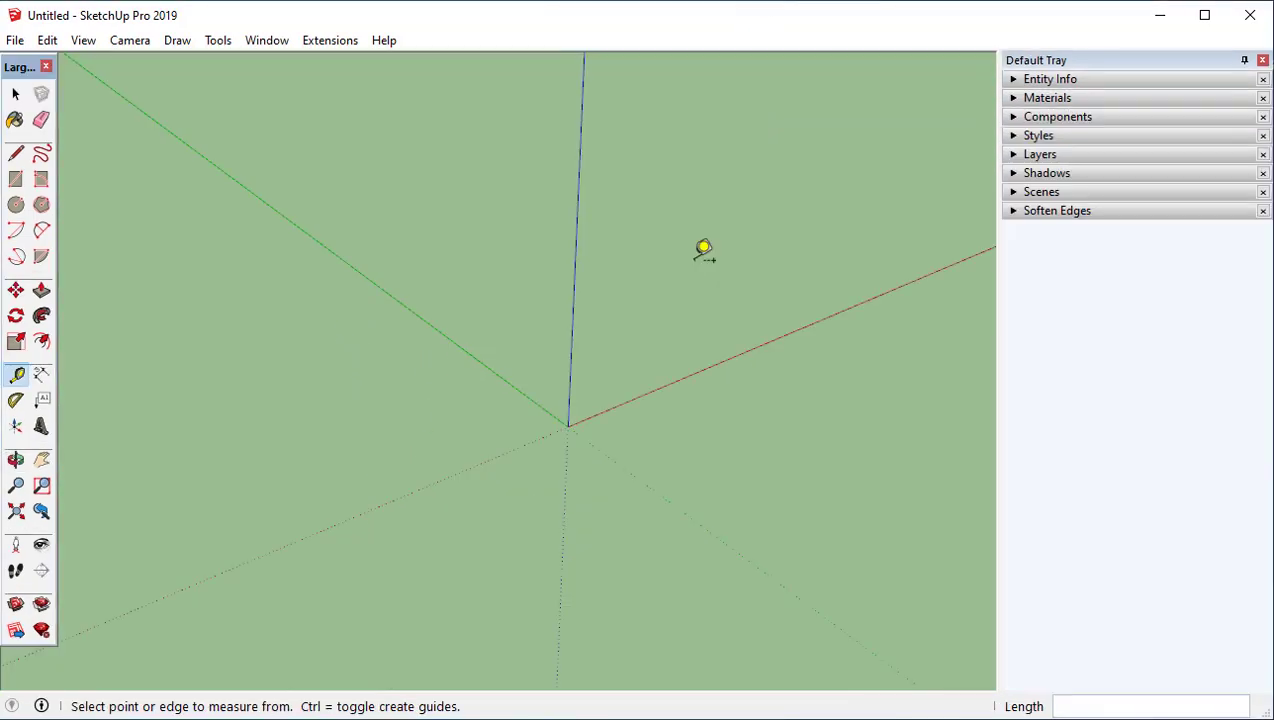
Step: Draw a 10' line parallel to the red axis in the empty model
key(l)
click(578, 322)
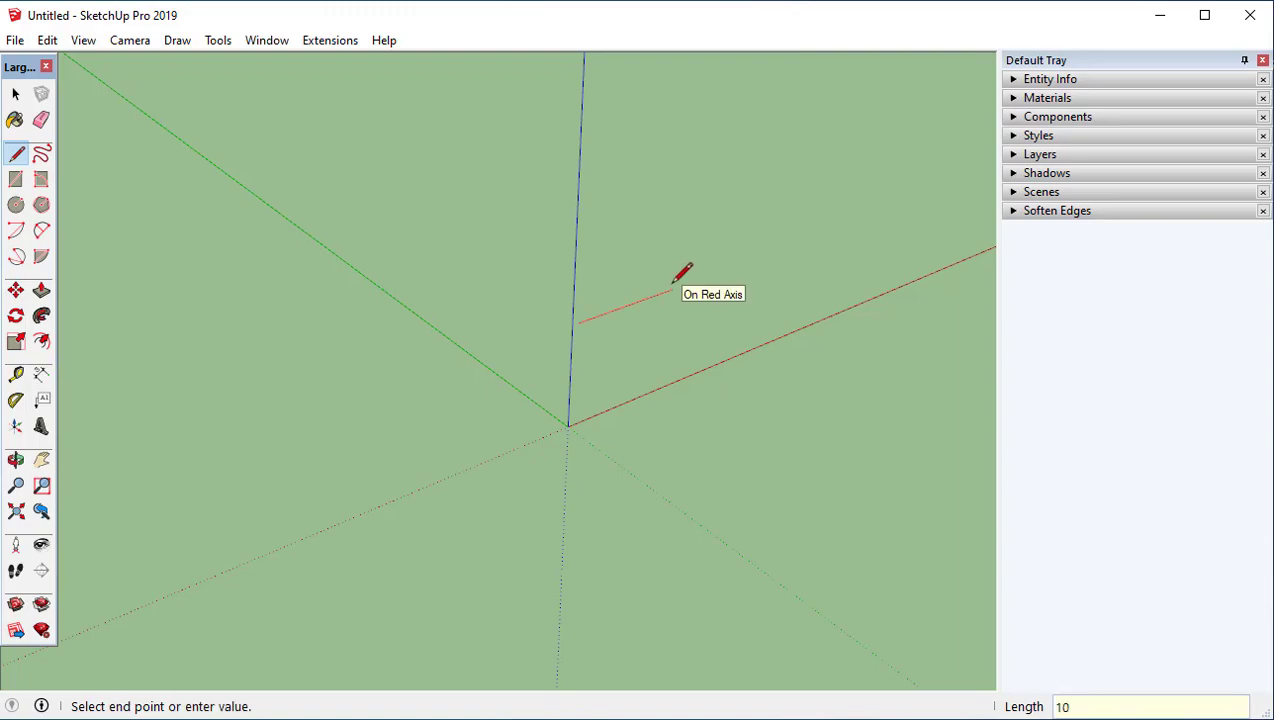
key(Return)
key(space)
scroll(664, 318, up, 4)
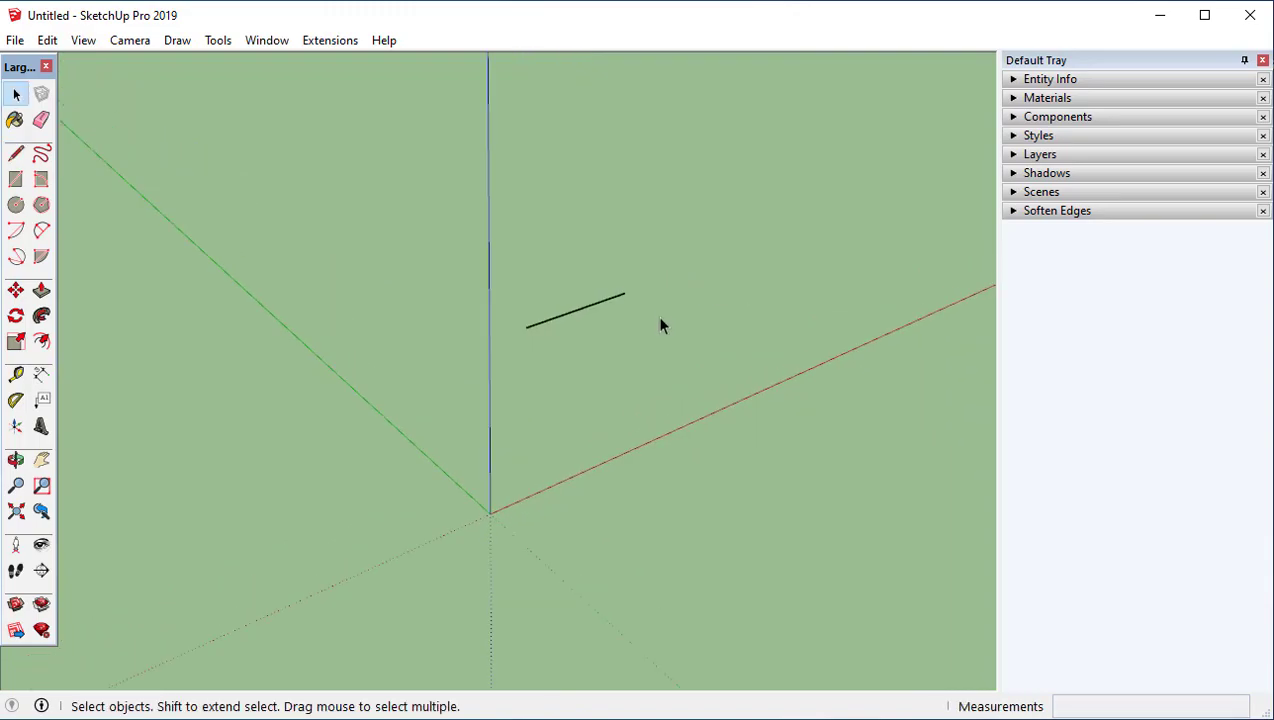
middle_drag(607, 316, 541, 345)
mouse_move(601, 318)
middle_down()
mouse_move(569, 324)
mouse_move(590, 312)
middle_up()
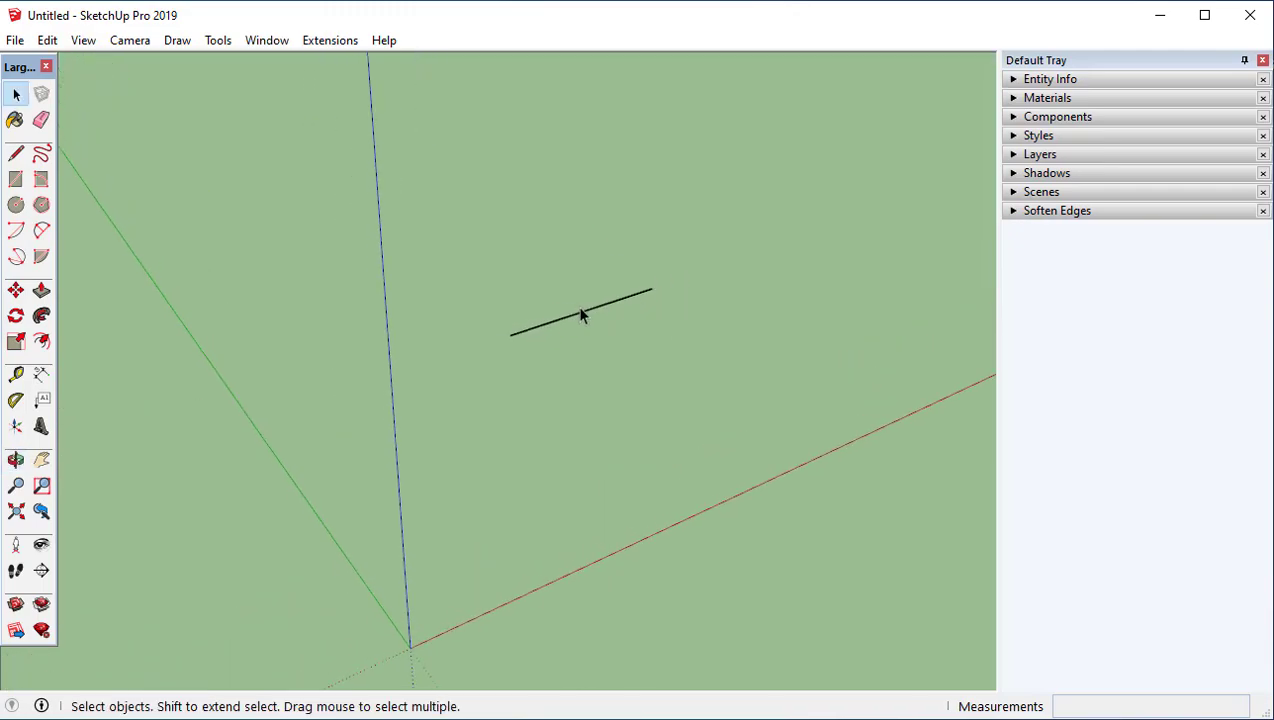
Step: Measure the line from end to end with the Tape Measure tool
click(16, 375)
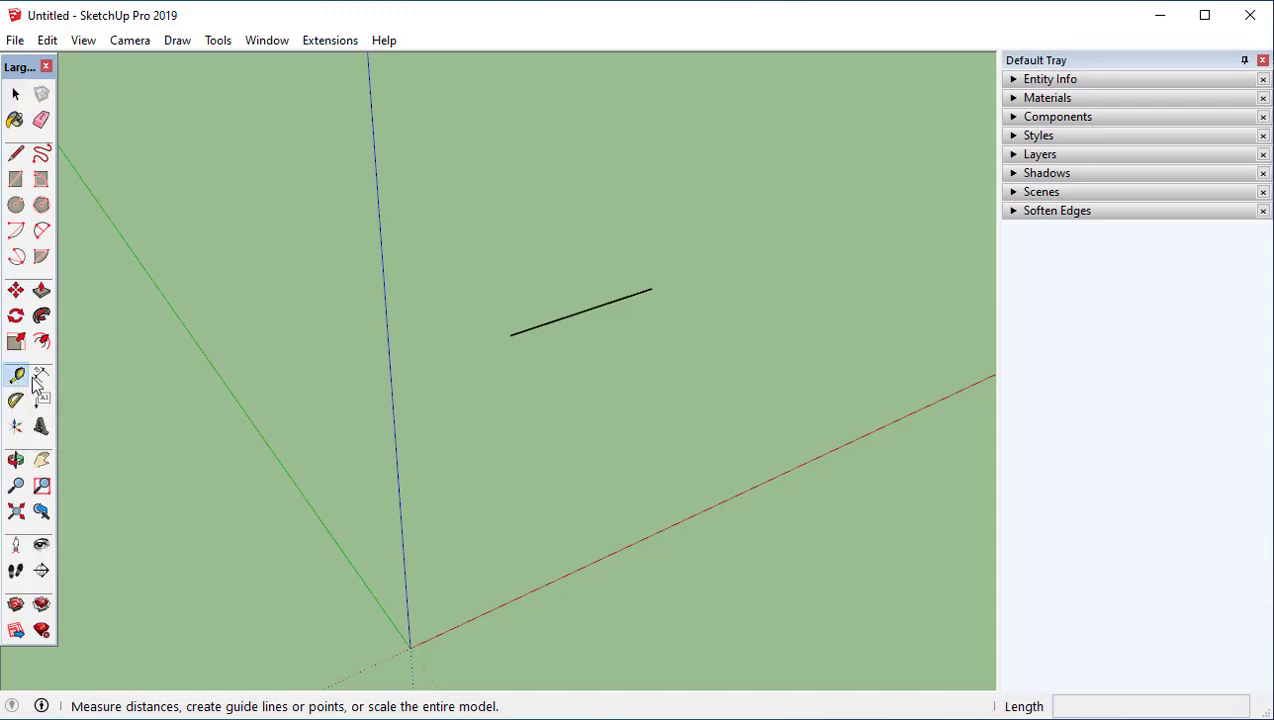
click(509, 335)
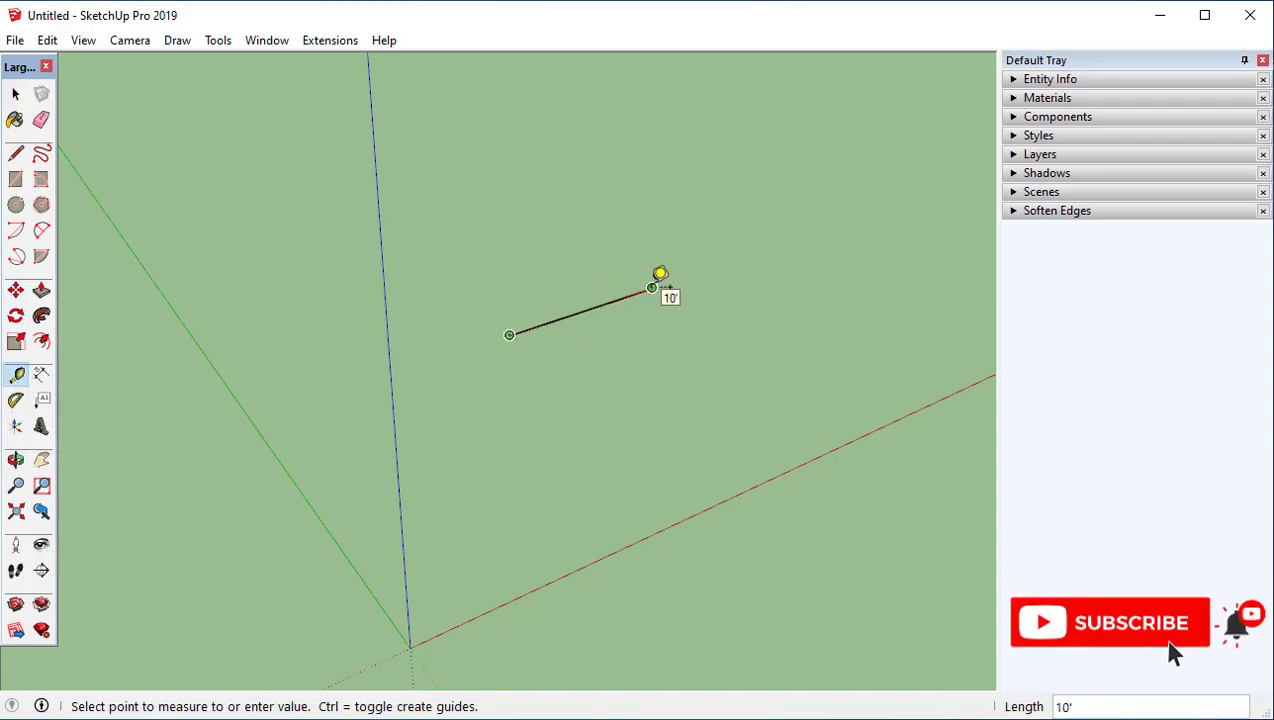
key(space)
middle_drag(680, 293, 535, 378)
middle_drag(618, 397, 572, 413)
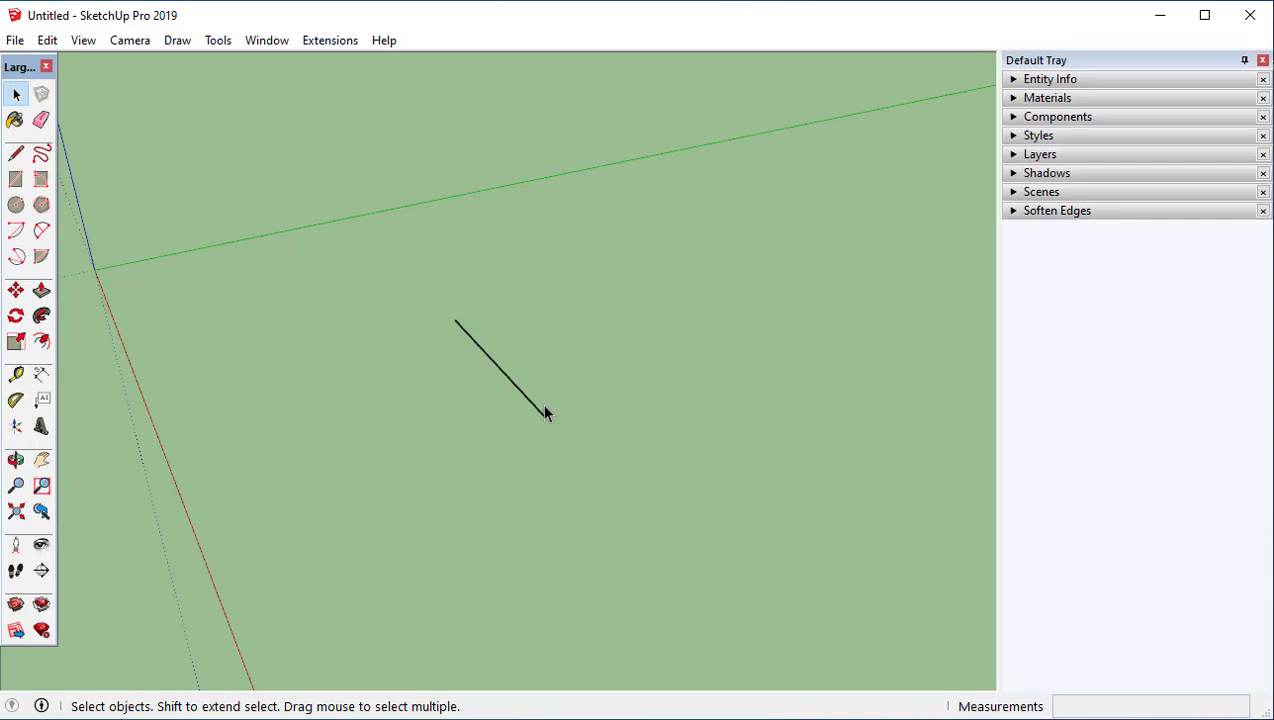
Step: Create a guide parallel to the 10' line at a 5' offset with the Tape Measure tool
click(17, 377)
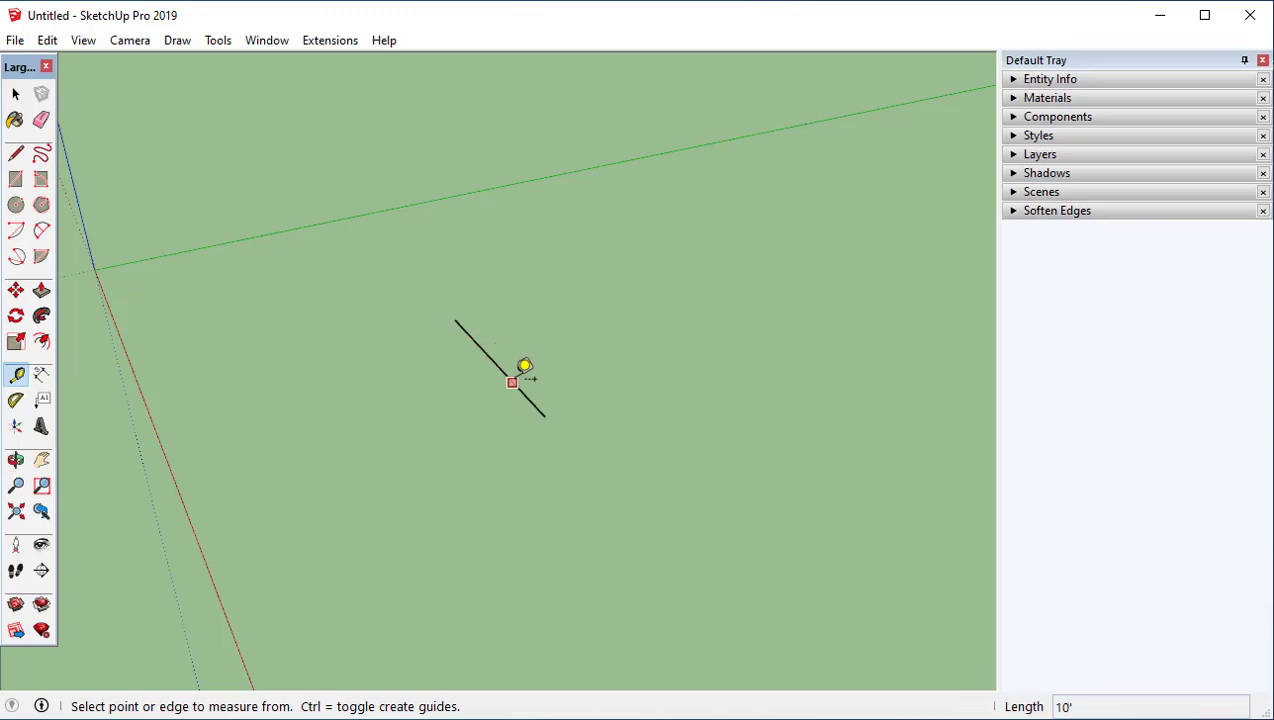
click(515, 379)
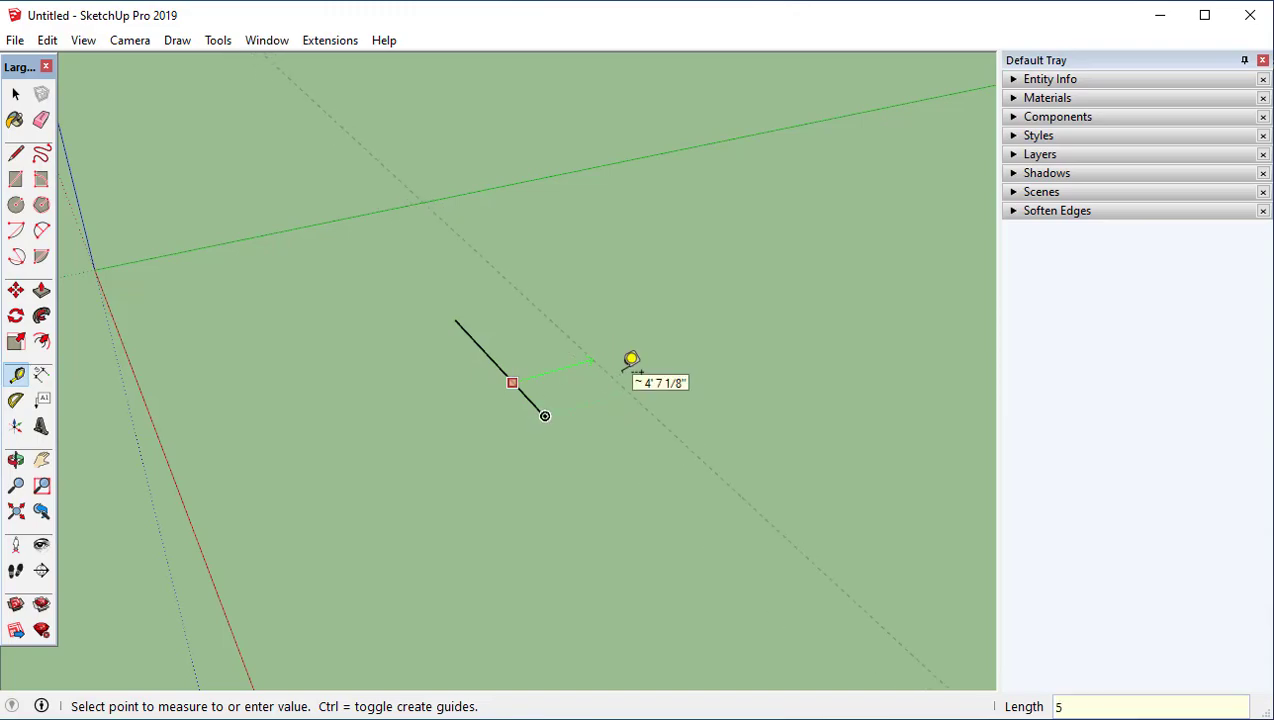
text(5')
key(Return)
middle_drag(682, 412, 624, 380)
key(space)
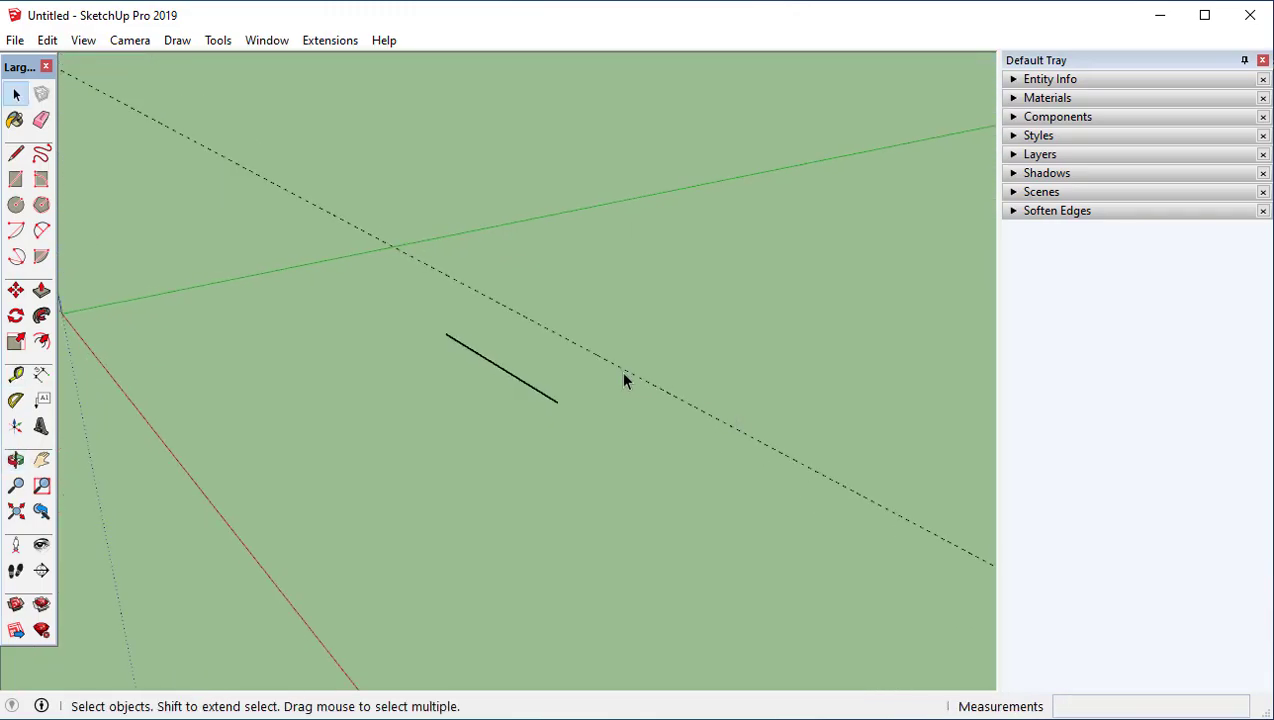
mouse_move(560, 360)
middle_down()
mouse_move(583, 265)
mouse_move(572, 352)
middle_up()
middle_drag(688, 410, 584, 373)
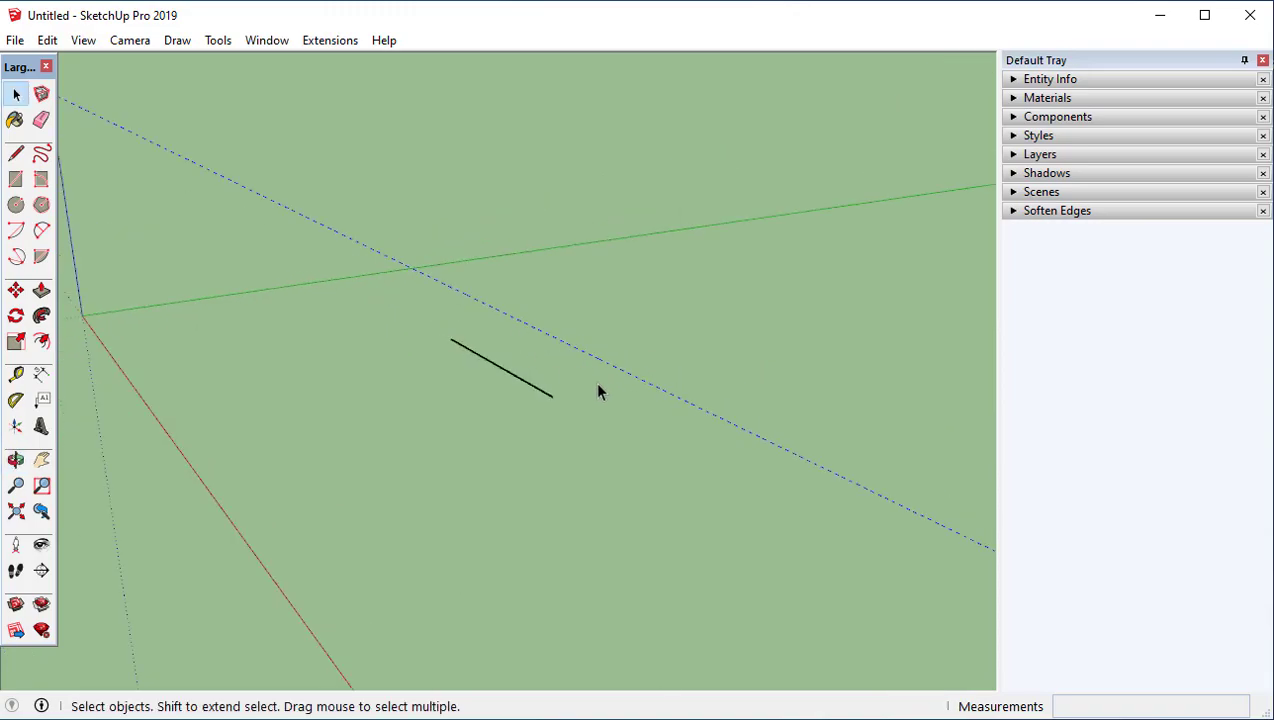
Step: Draw an edge along the parallel guide, and delete both the edge and the guide
key(l)
click(552, 396)
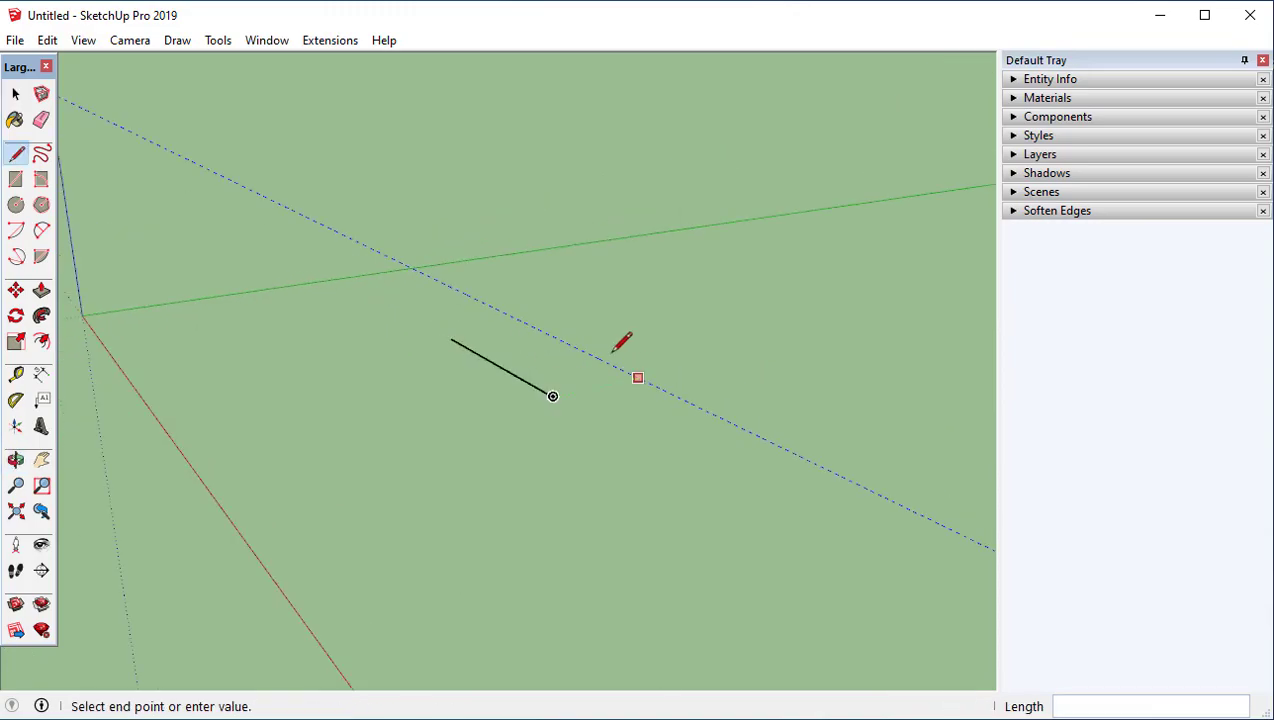
click(483, 296)
key(space)
middle_drag(700, 475, 645, 431)
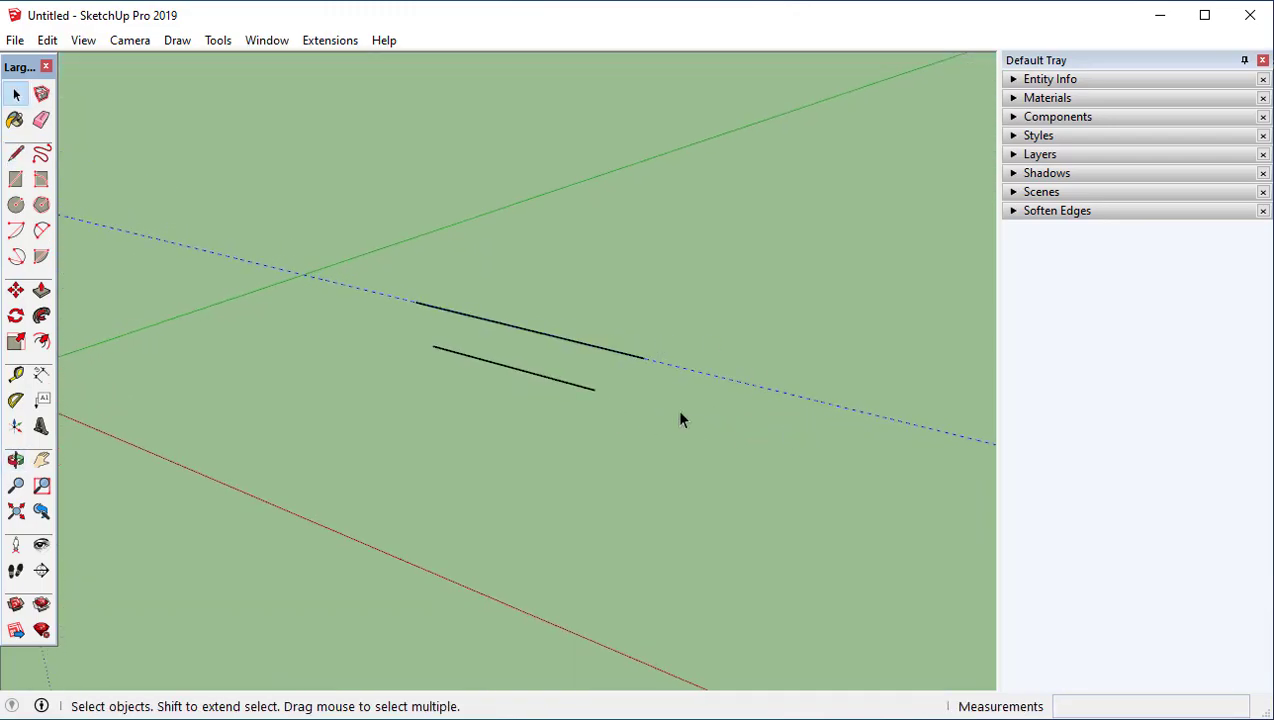
drag(689, 428, 580, 325)
key(Delete)
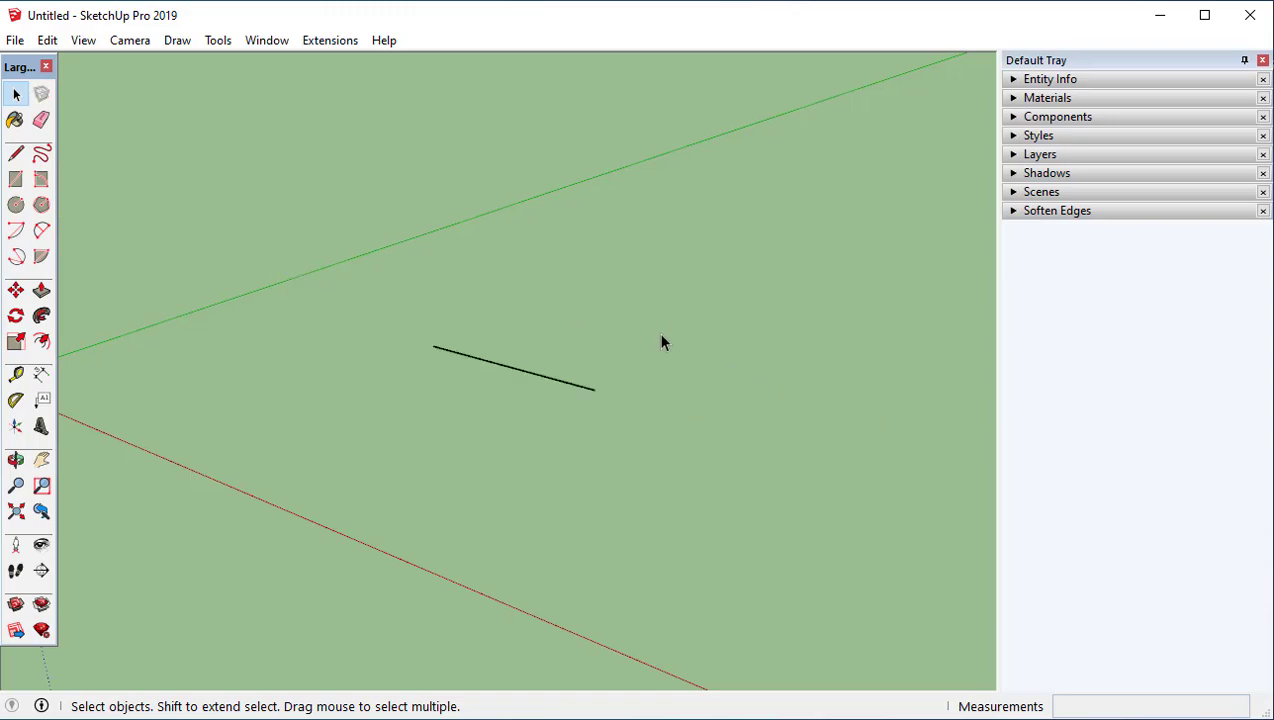
Step: Add a linear dimension between the line's two endpoints, offset to the side of the line
click(41, 377)
mouse_move(408, 370)
middle_down()
mouse_move(688, 387)
mouse_move(483, 373)
mouse_move(412, 398)
mouse_move(445, 413)
middle_up()
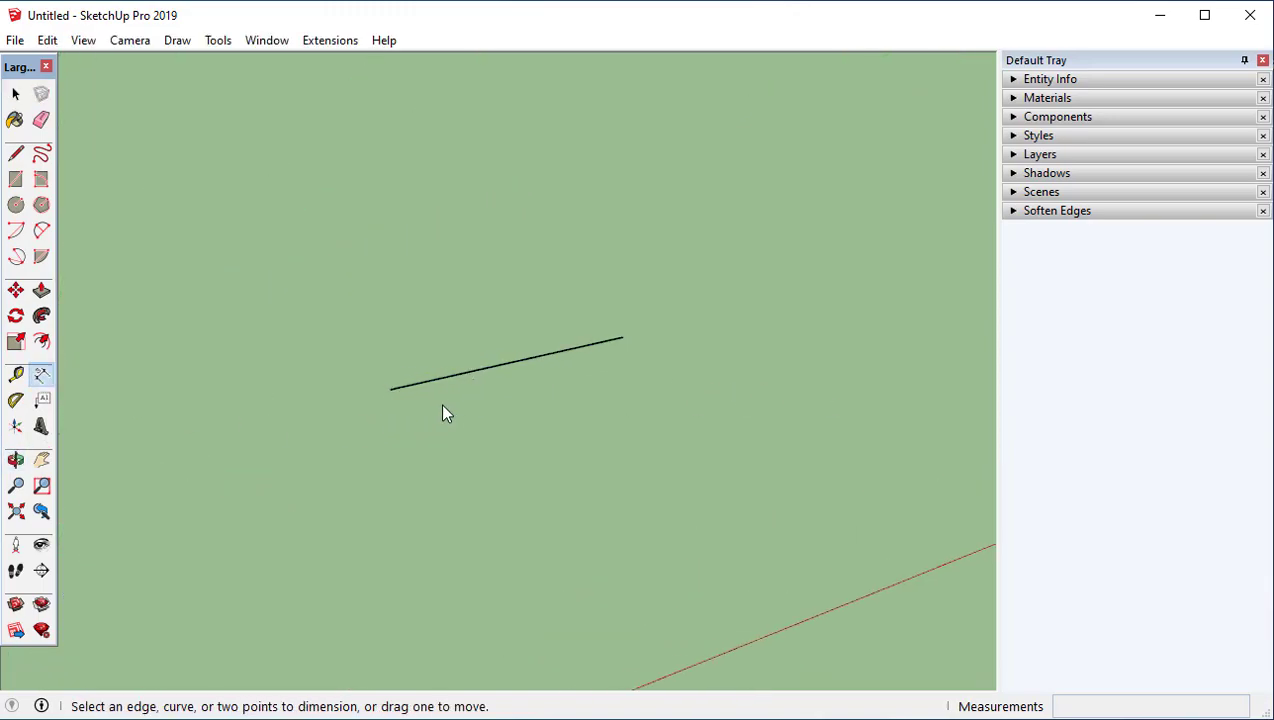
click(391, 389)
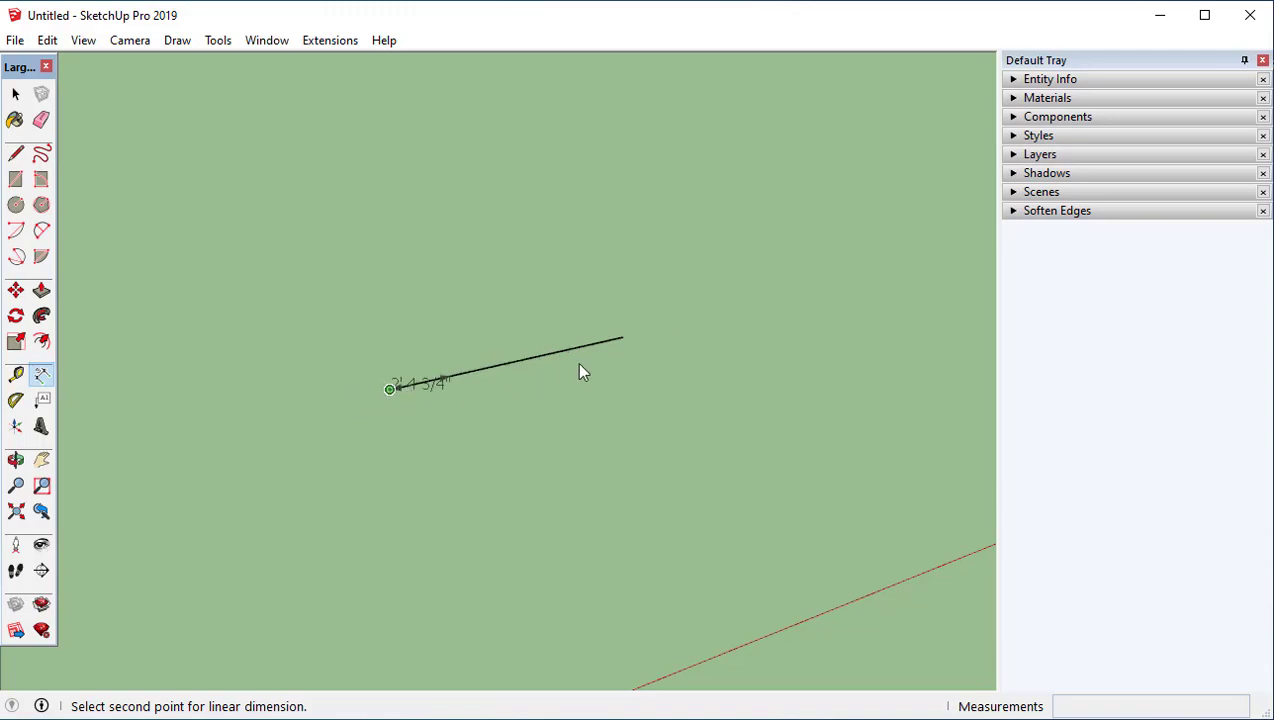
click(623, 339)
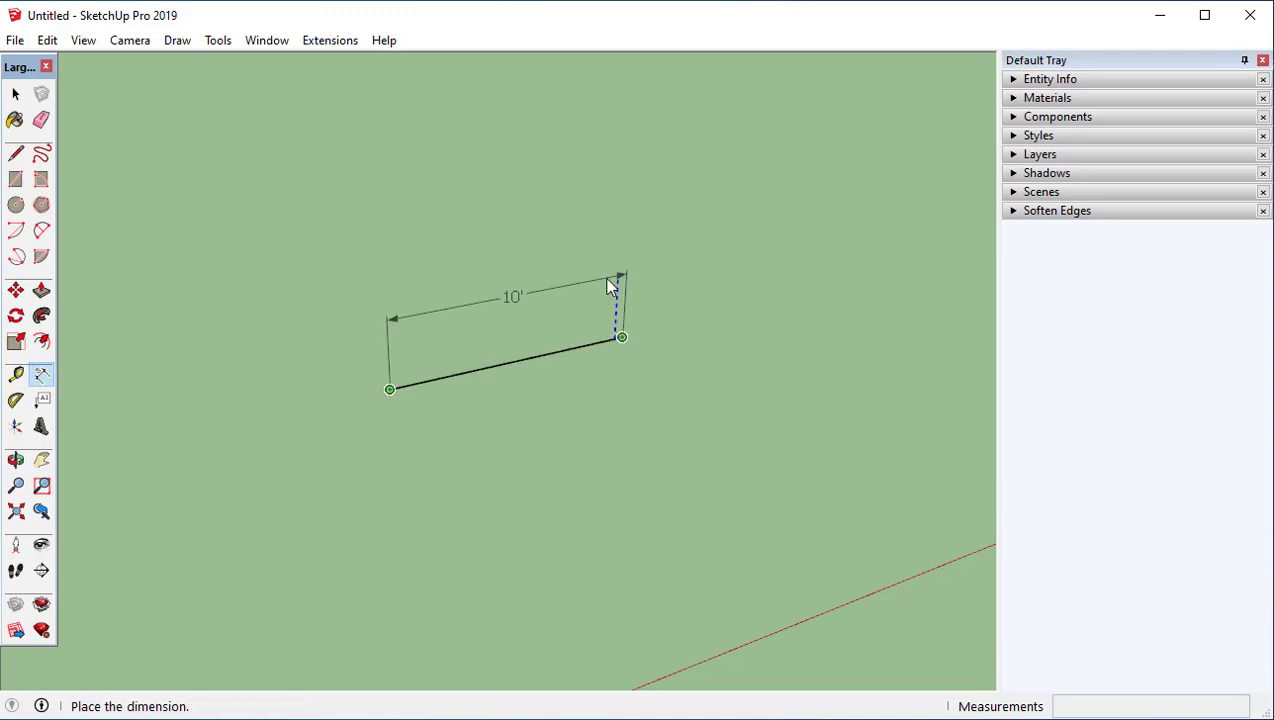
middle_drag(739, 279, 665, 401)
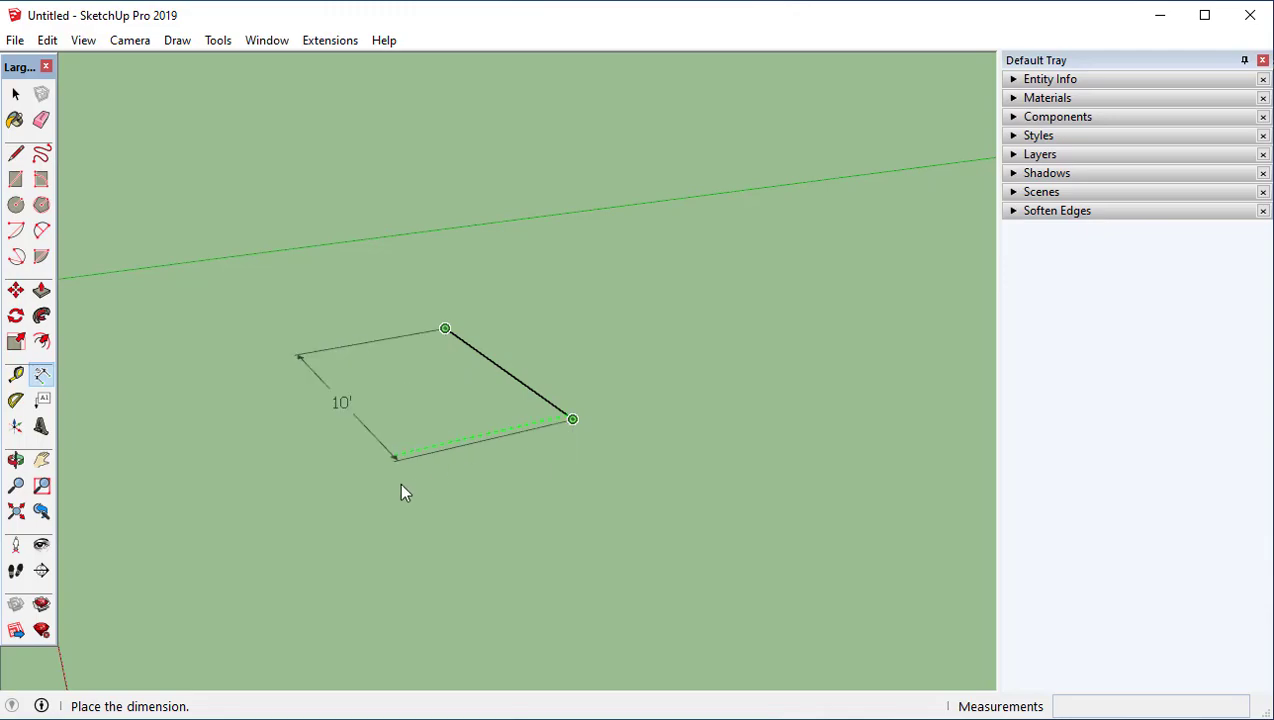
click(571, 340)
Step: Delete the linear dimension from the line
middle_drag(520, 369, 347, 435)
key(space)
key(Delete)
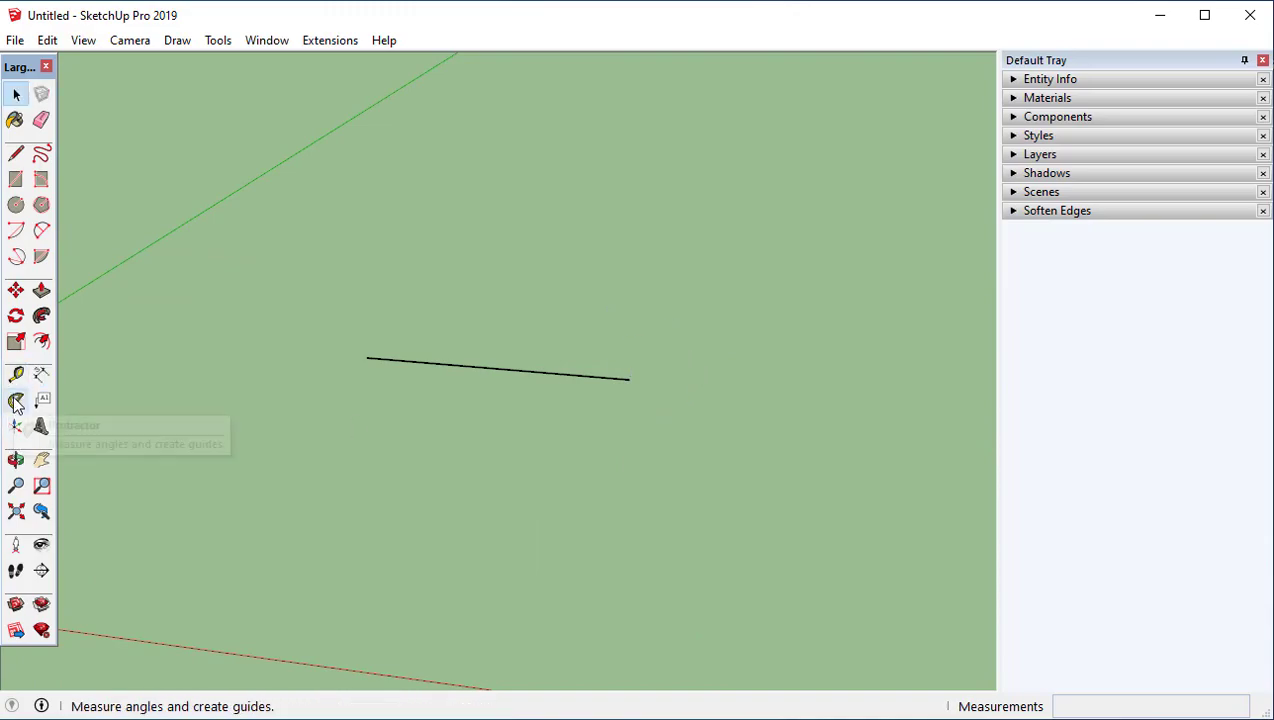
Step: Create a guide at 45 degrees to the line through one of its endpoints with the Protractor tool
middle_drag(412, 412, 328, 382)
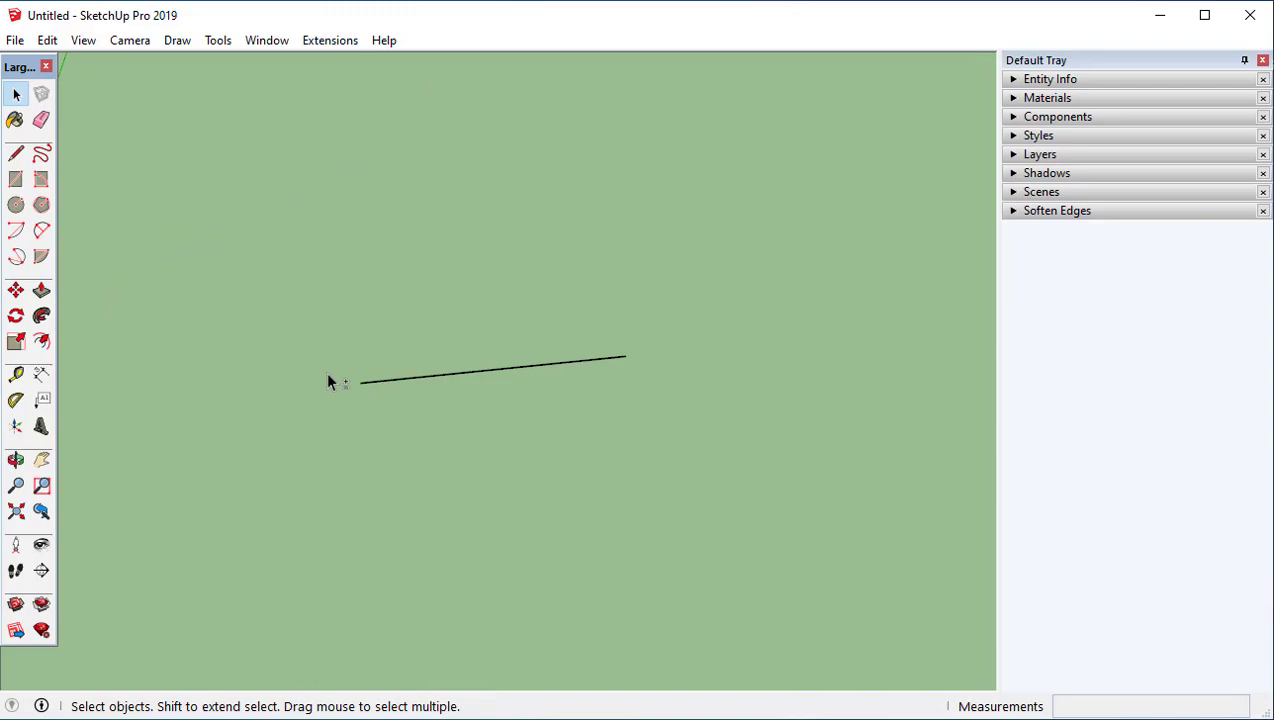
click(16, 401)
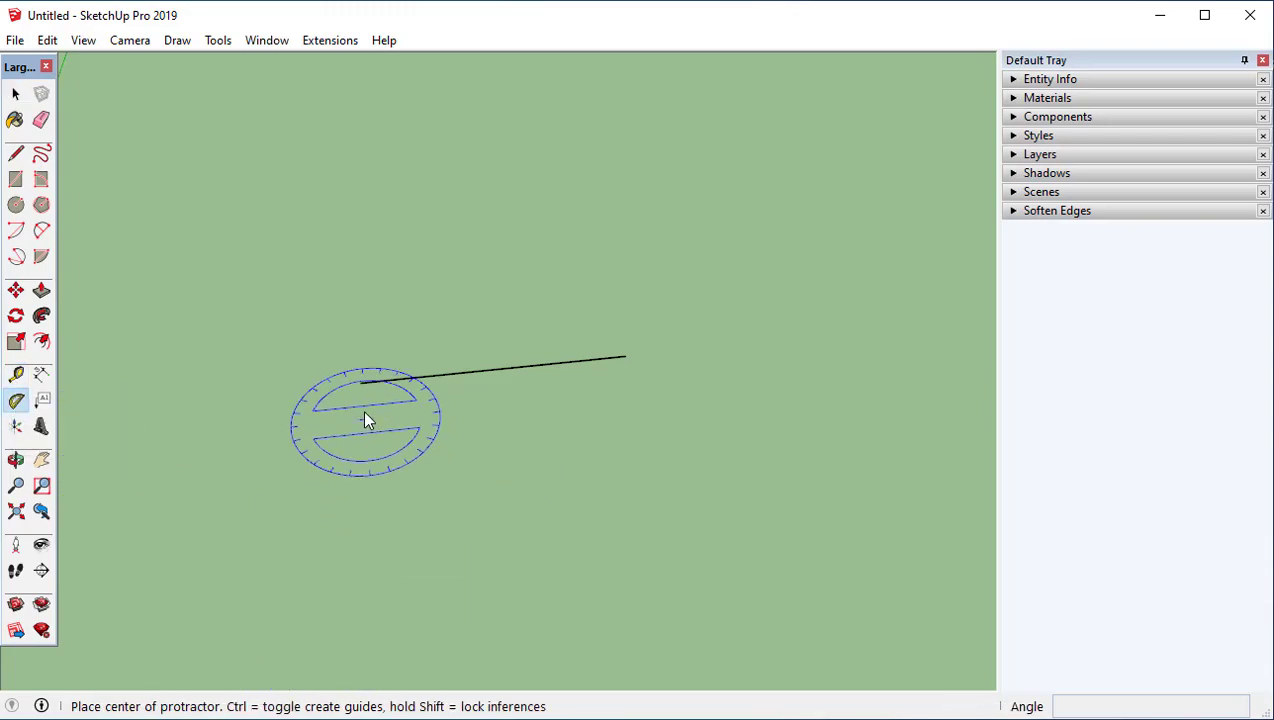
click(360, 383)
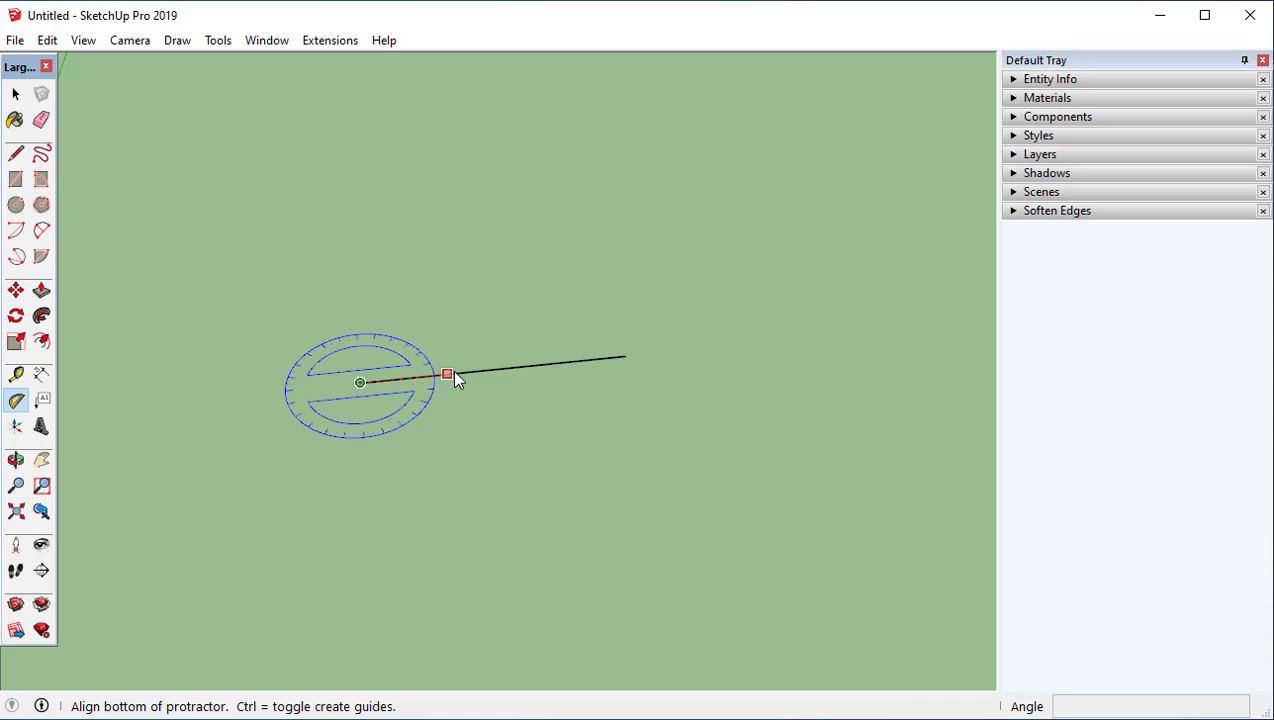
middle_drag(543, 376, 506, 347)
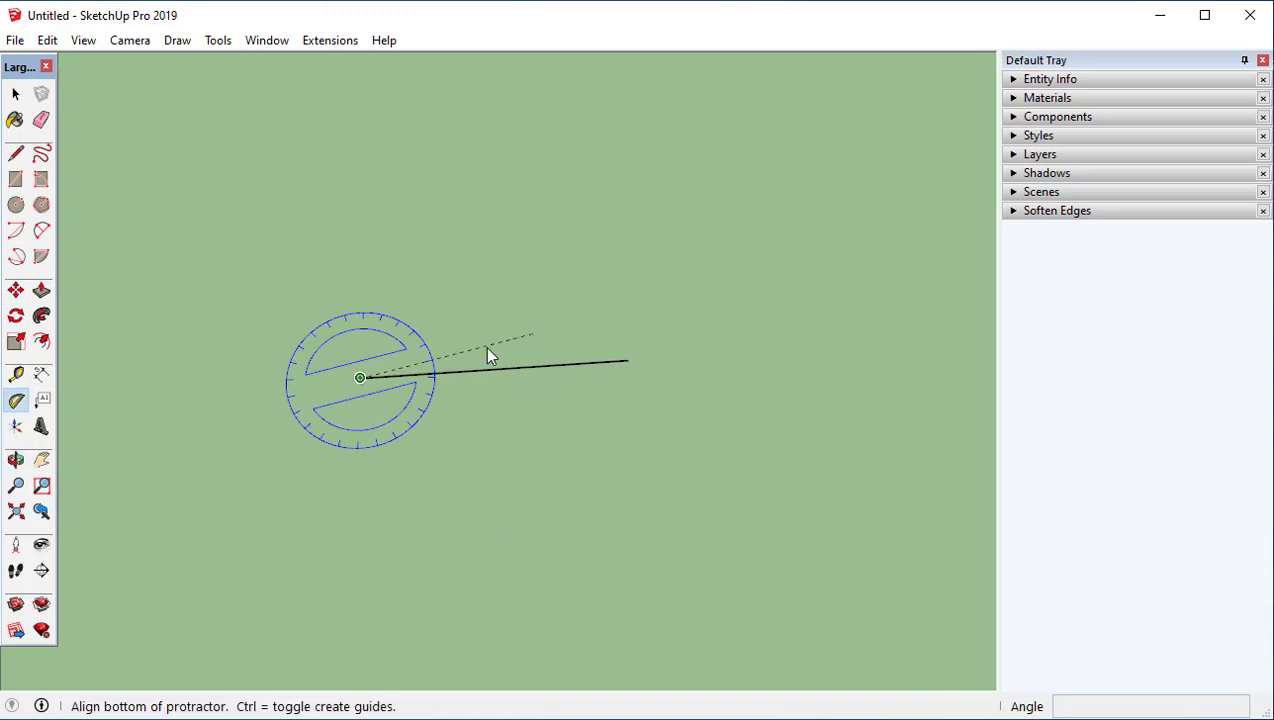
click(624, 359)
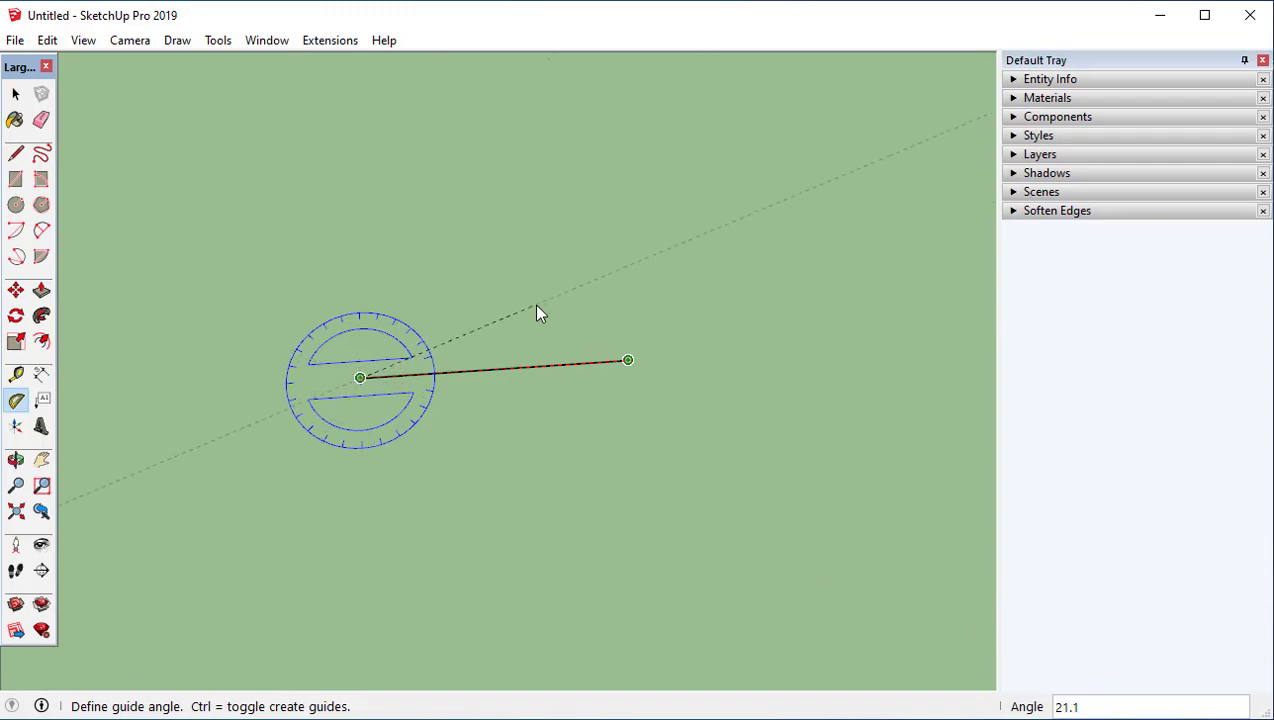
click(497, 252)
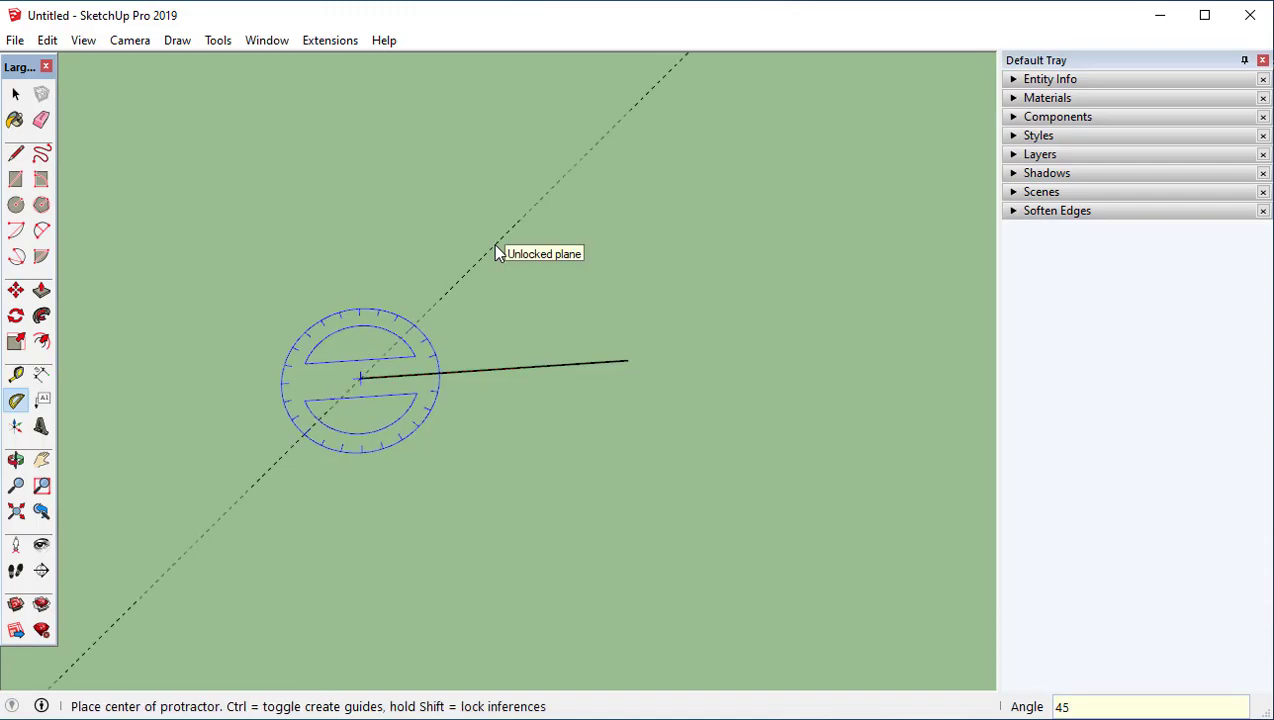
key(space)
middle_drag(611, 530, 523, 478)
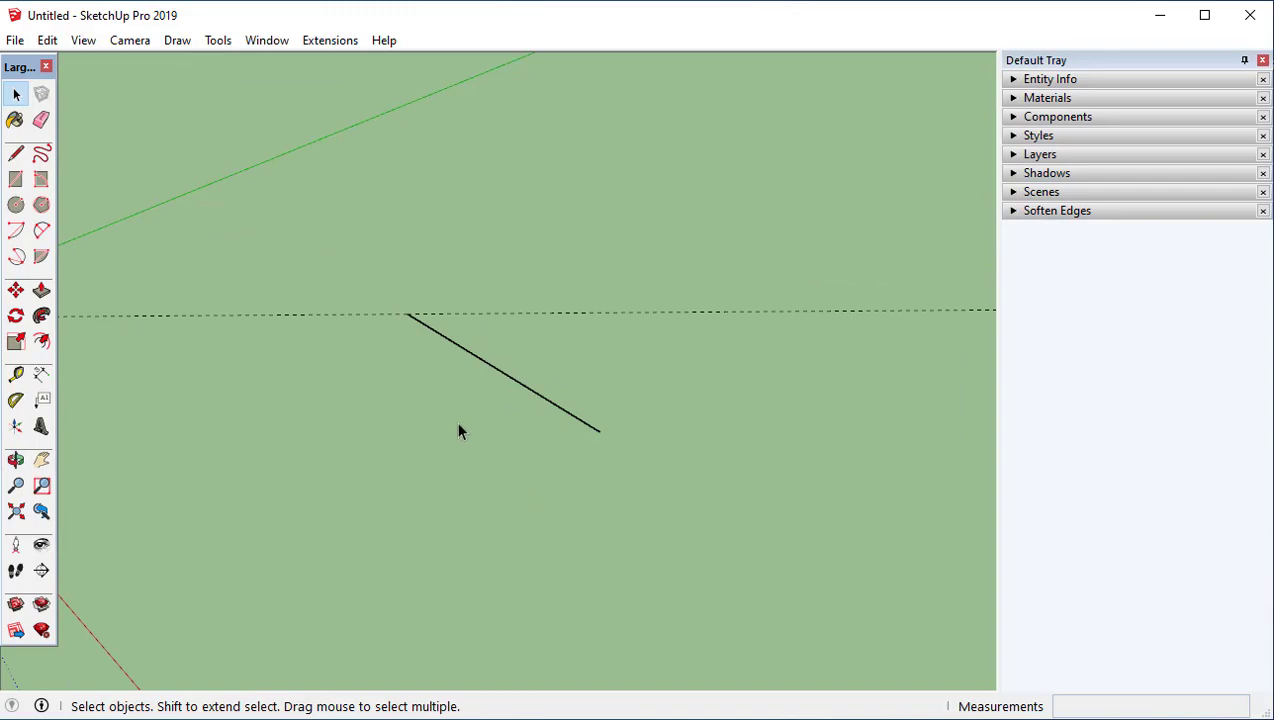
middle_drag(475, 381, 697, 347)
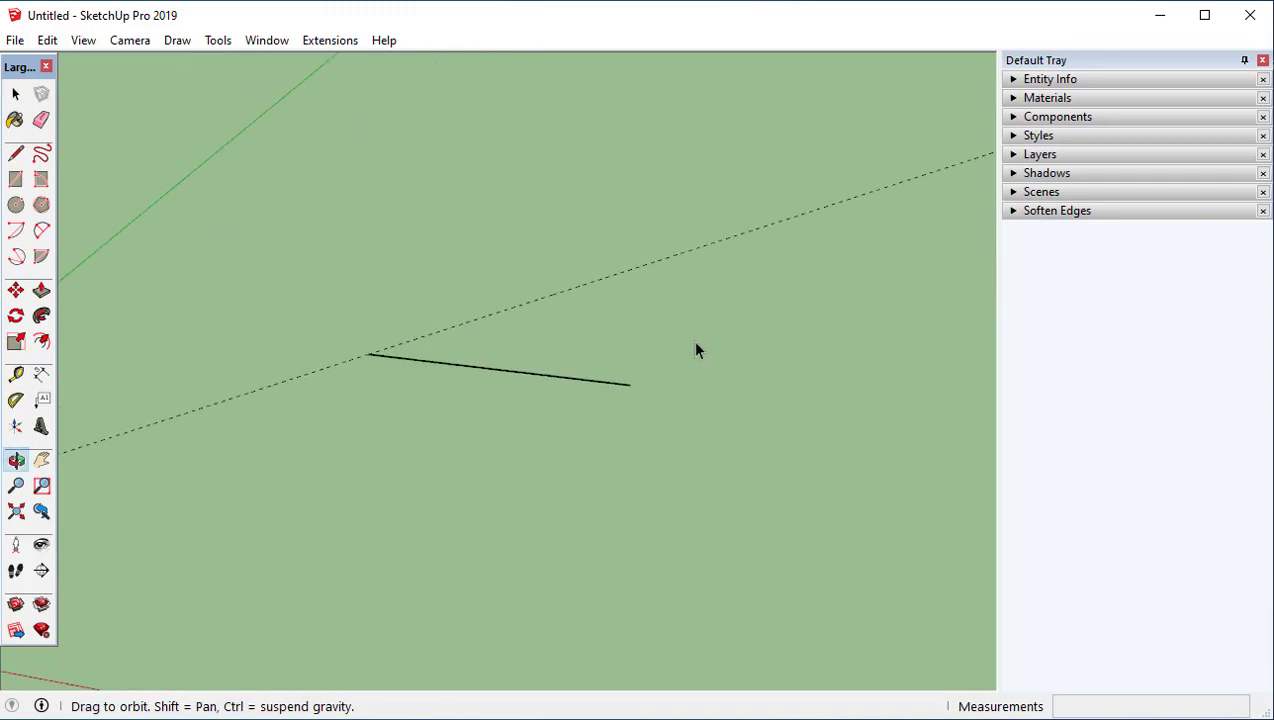
Step: Attach a leader text reading 123 to the free end of the line, and delete that label
click(41, 408)
middle_drag(537, 401, 805, 324)
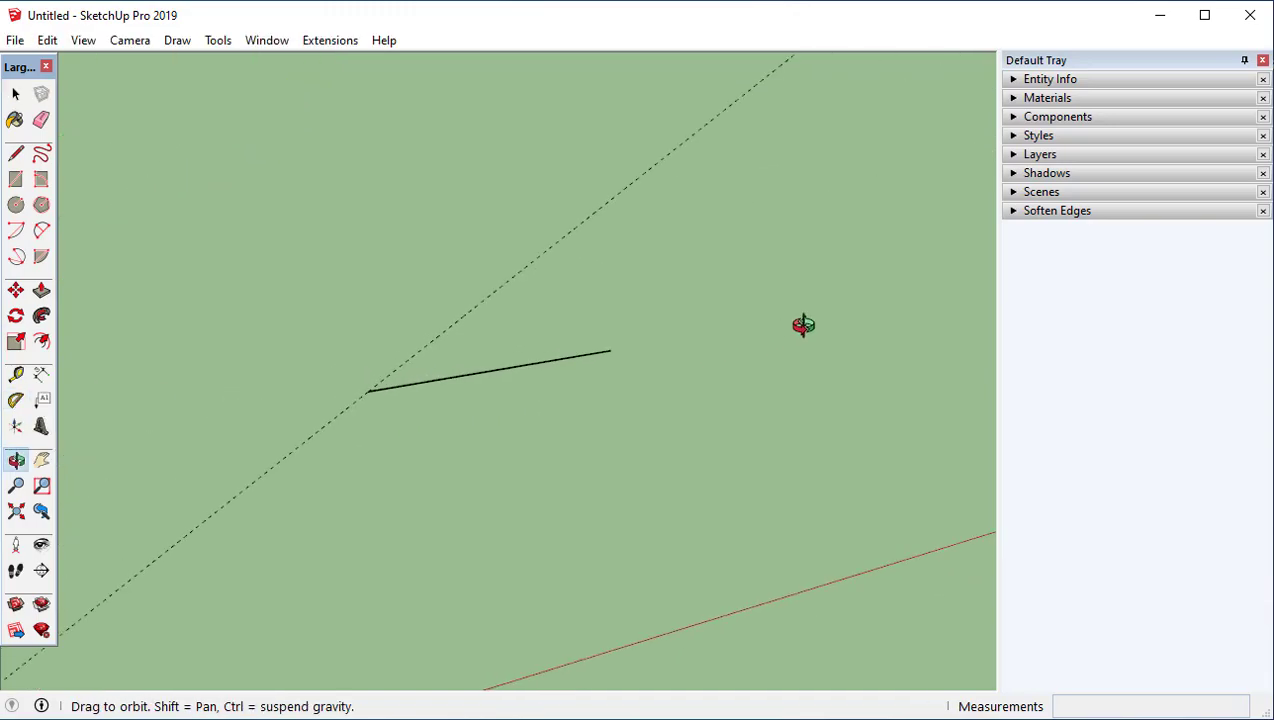
click(610, 350)
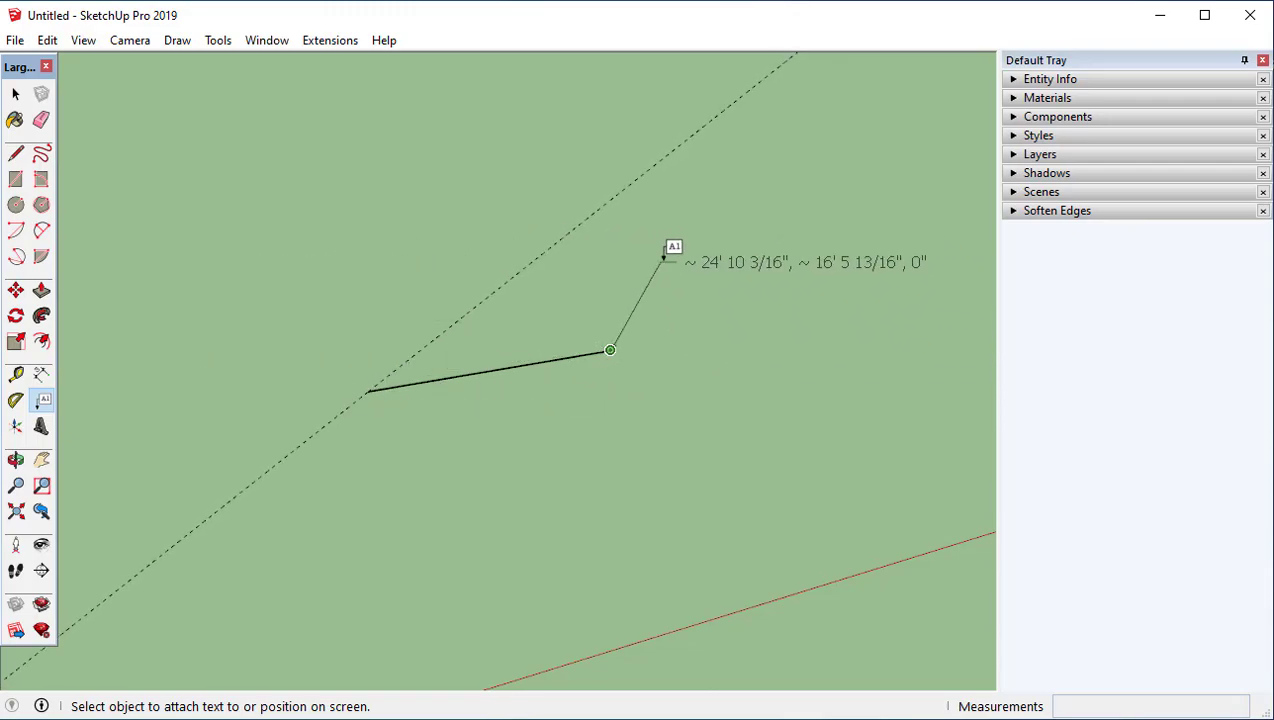
click(663, 260)
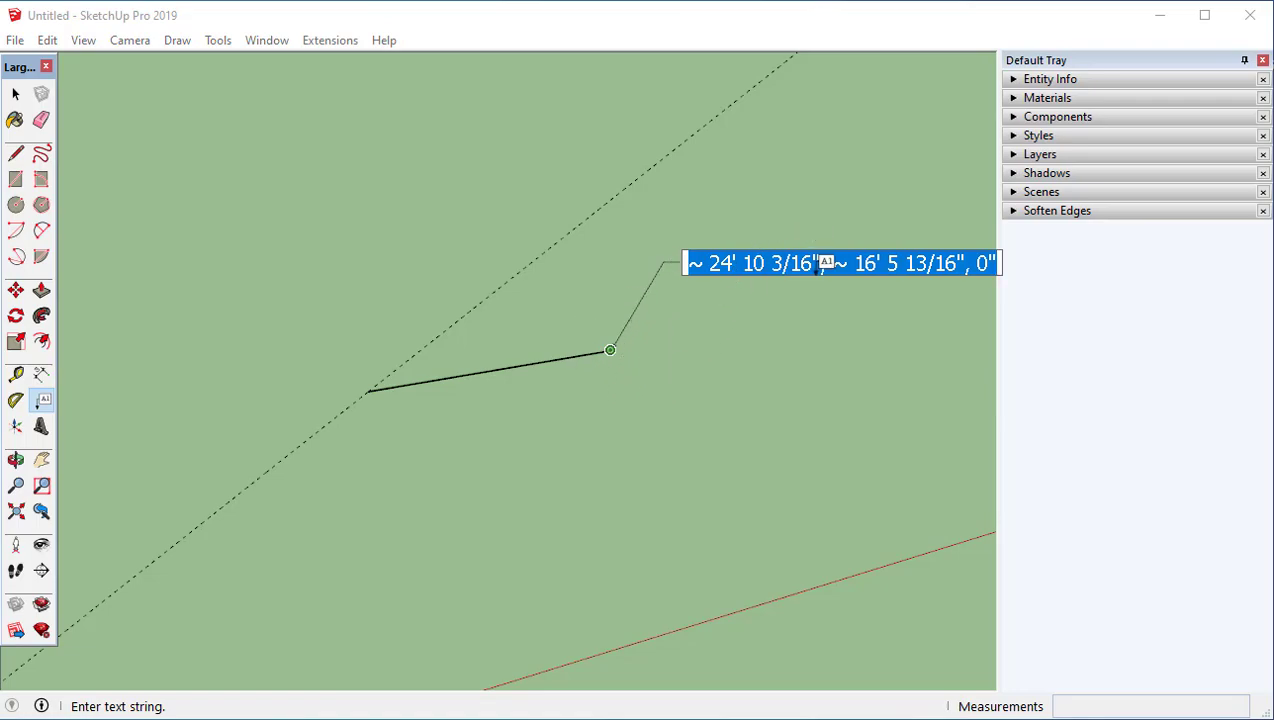
scroll(822, 262, down, 2)
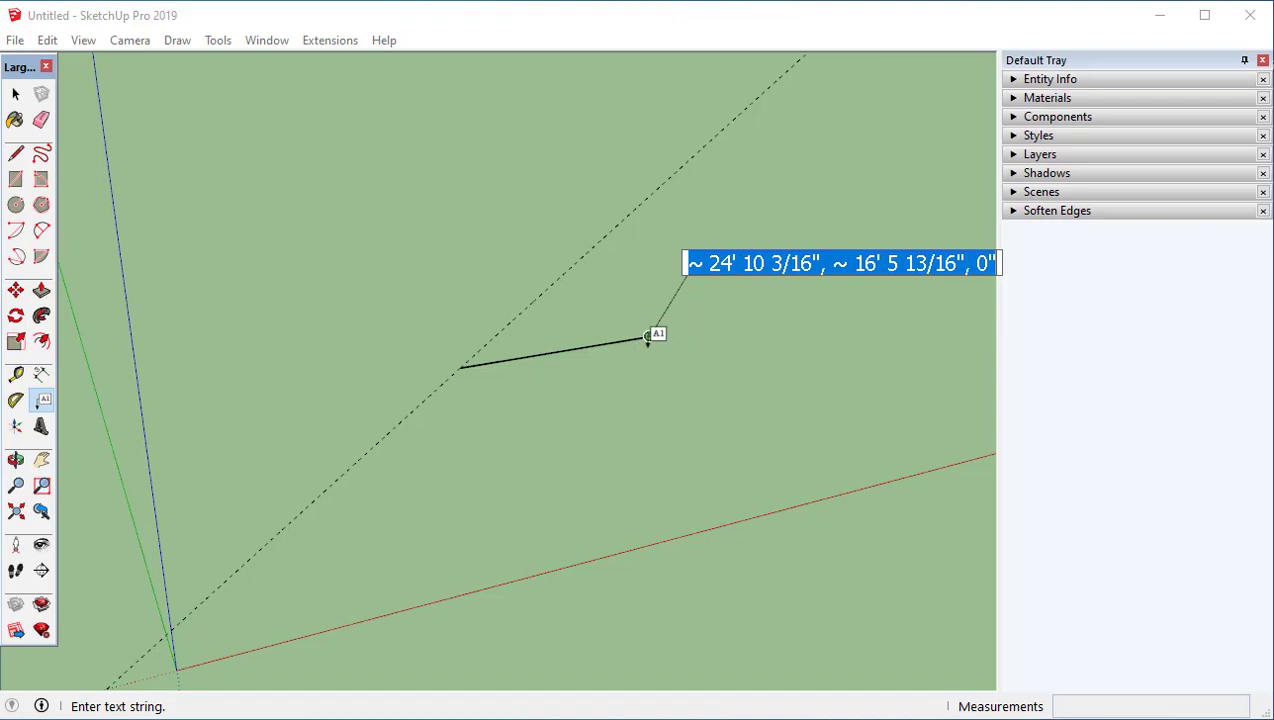
text(123)
click(757, 346)
middle_drag(828, 344, 754, 301)
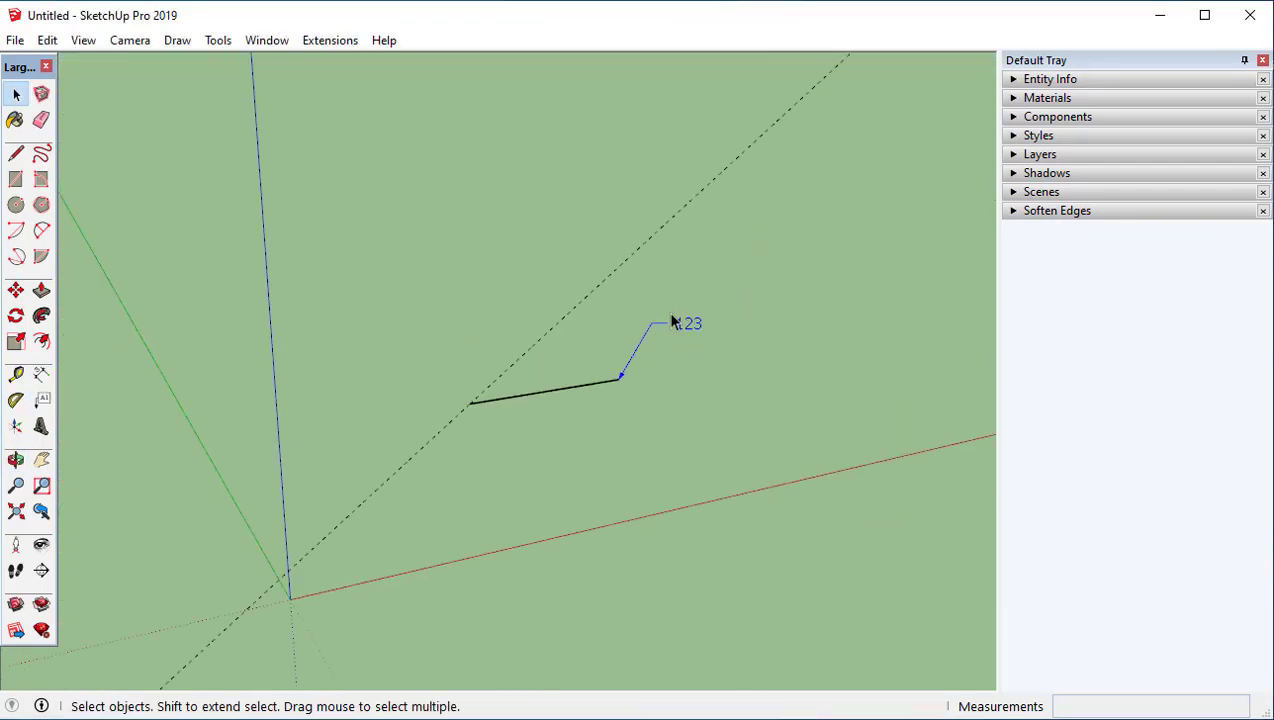
key(Delete)
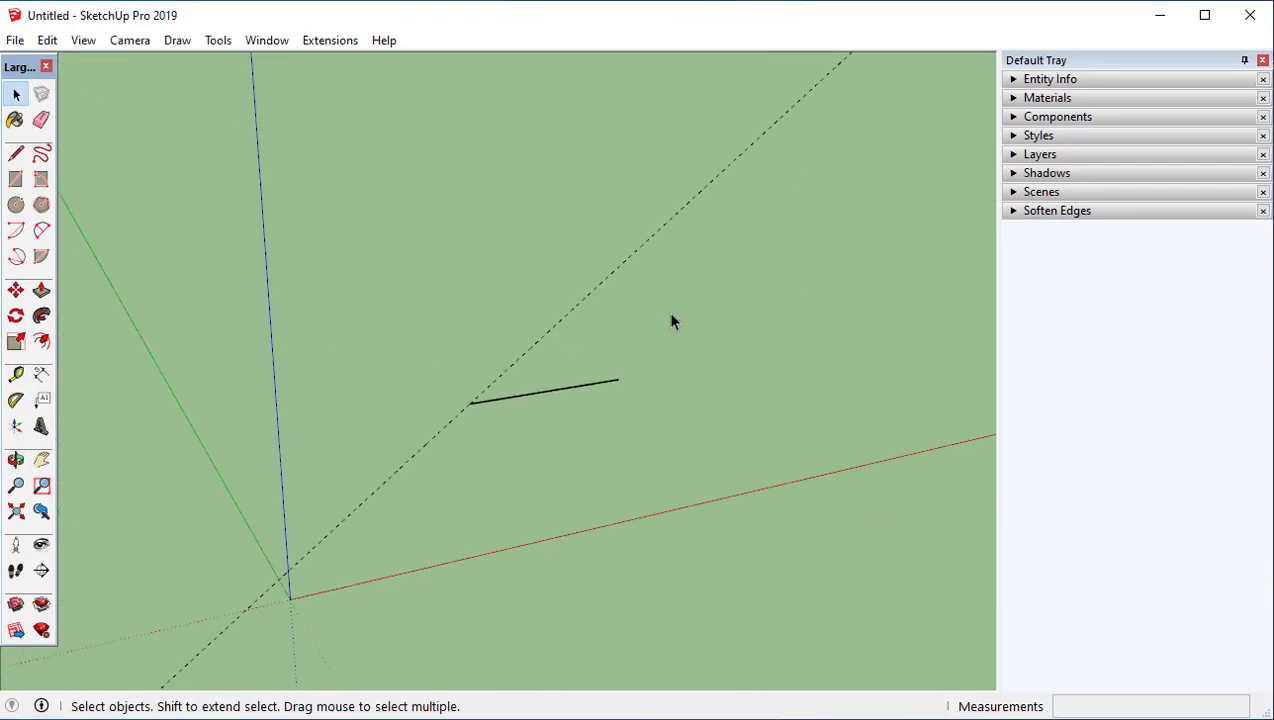
Step: Place filled 3D text reading 123 in Tahoma, 10" high and extruded 1", on the ground near the red axis
click(41, 428)
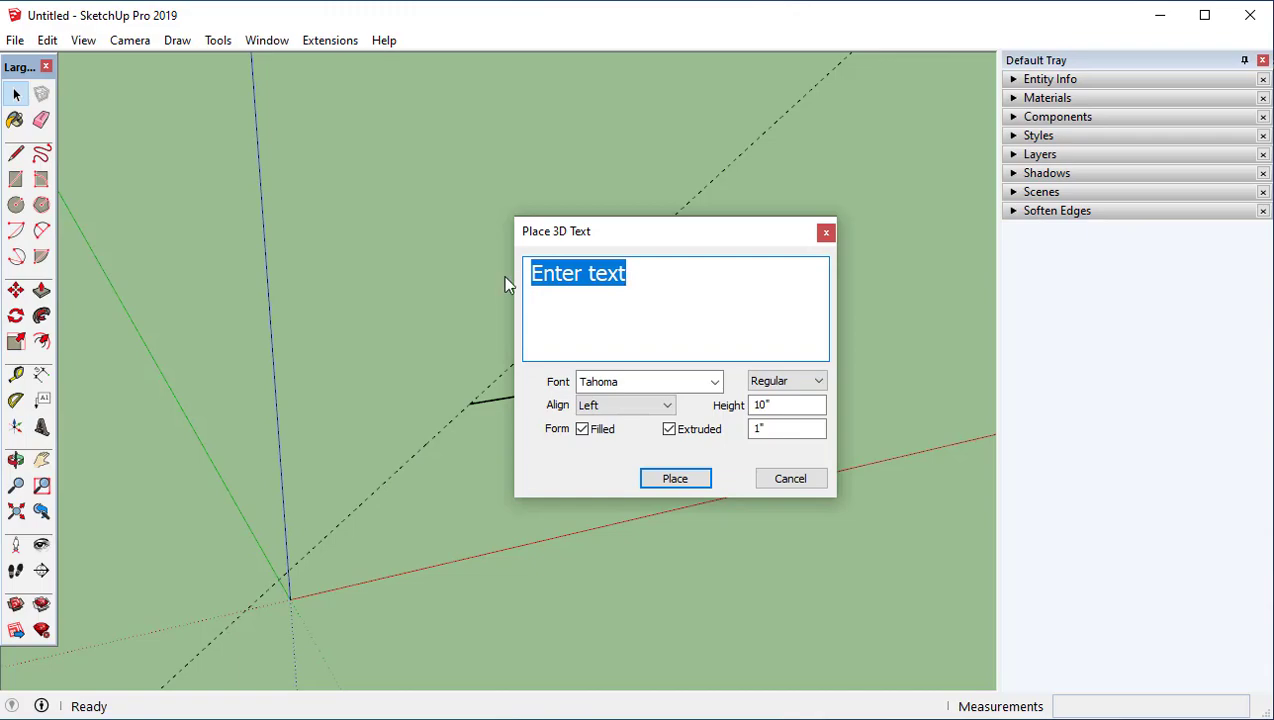
text(123)
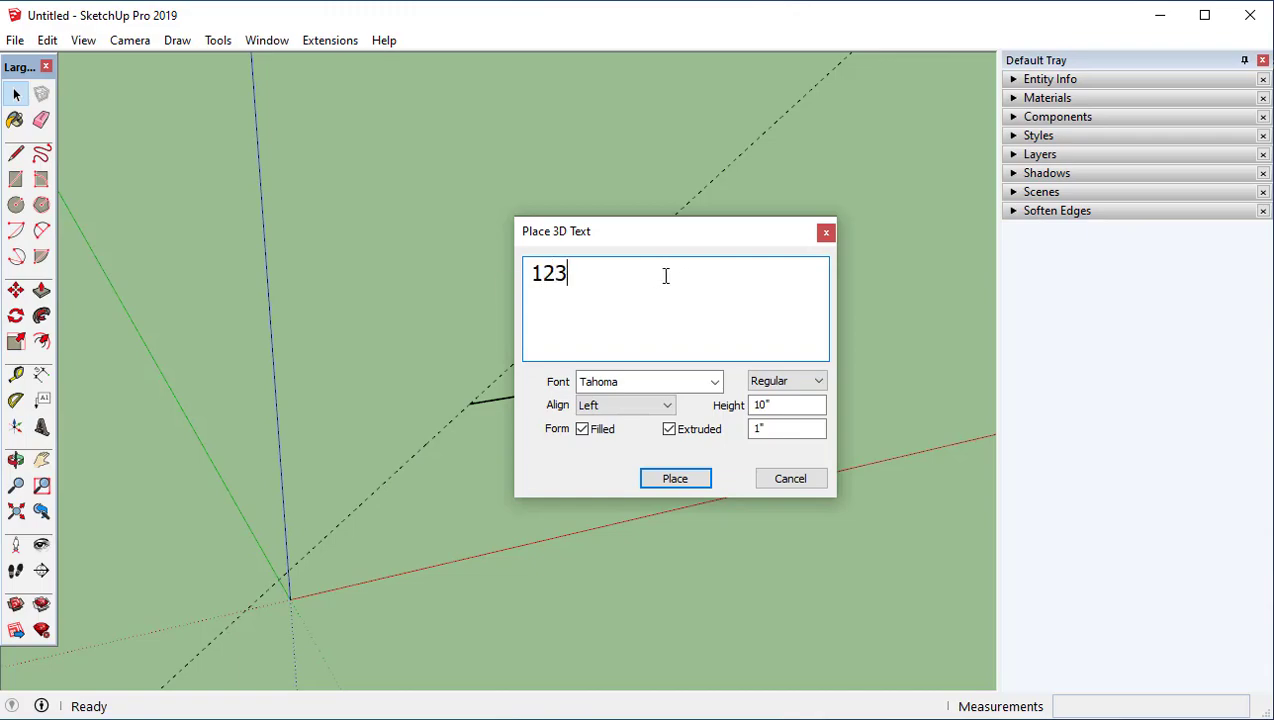
drag(590, 277, 501, 281)
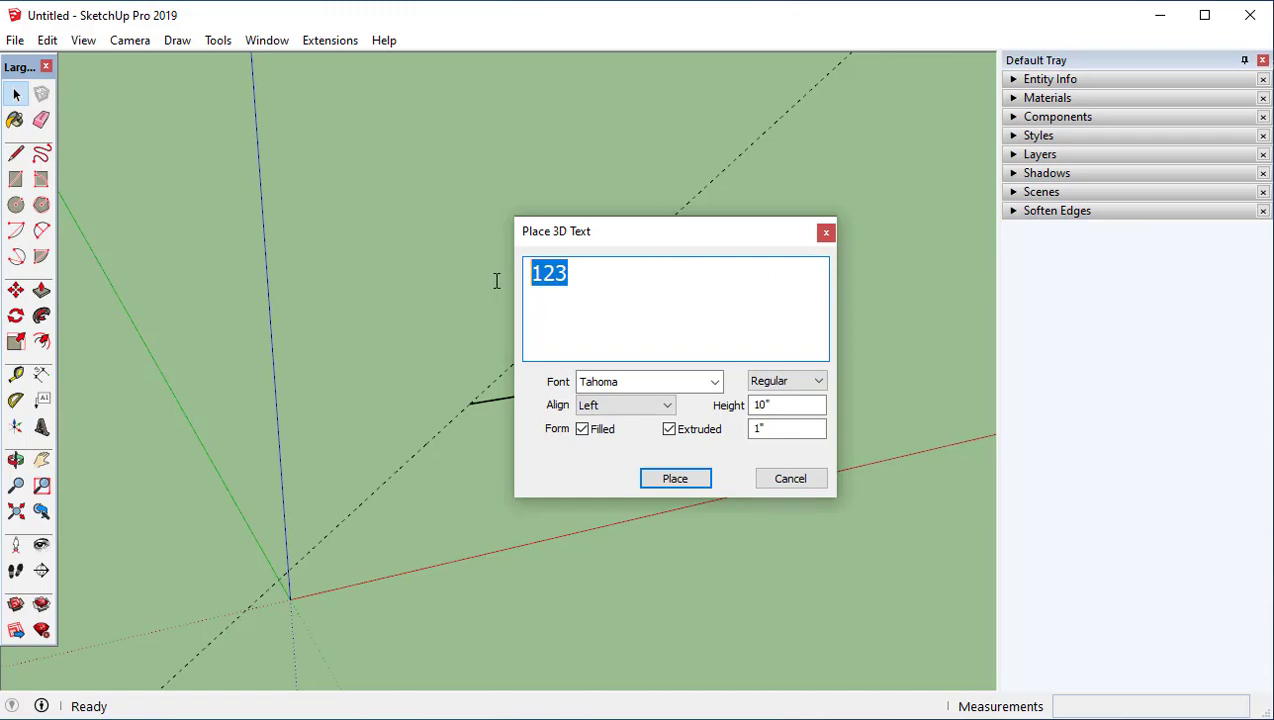
click(657, 384)
click(663, 400)
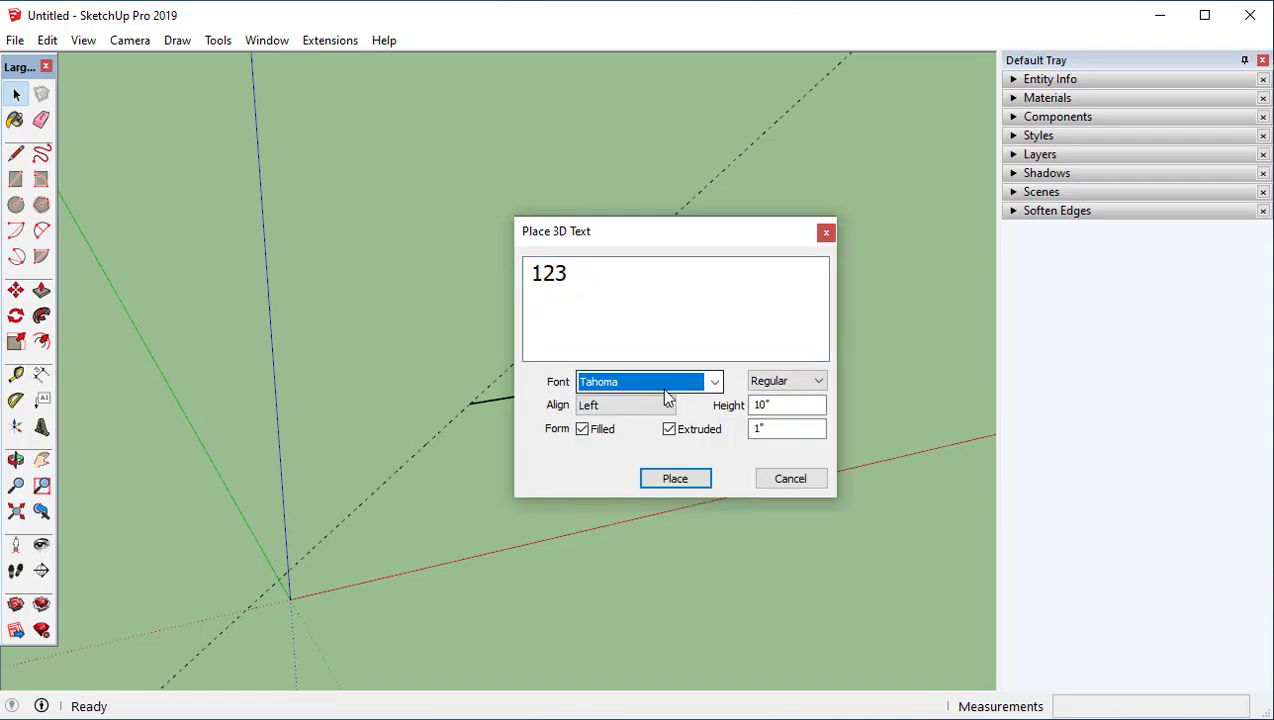
click(685, 489)
scroll(420, 527, up, 3)
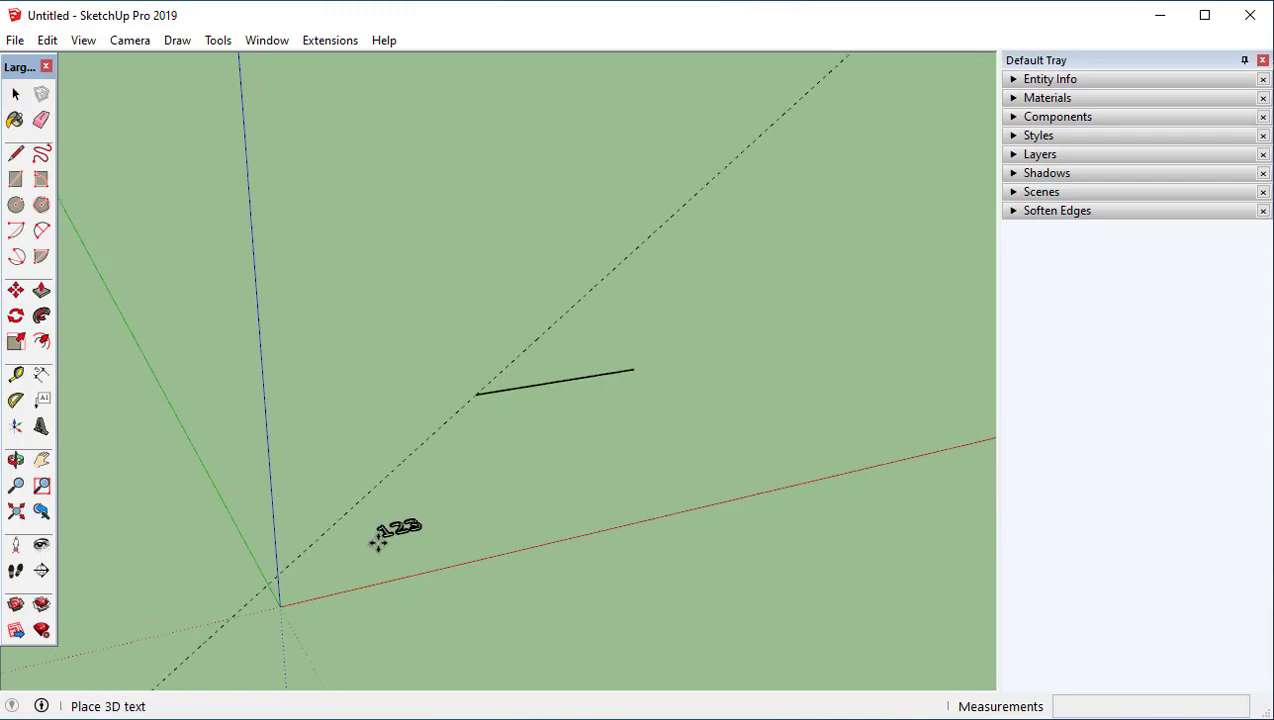
middle_drag(438, 525, 360, 392)
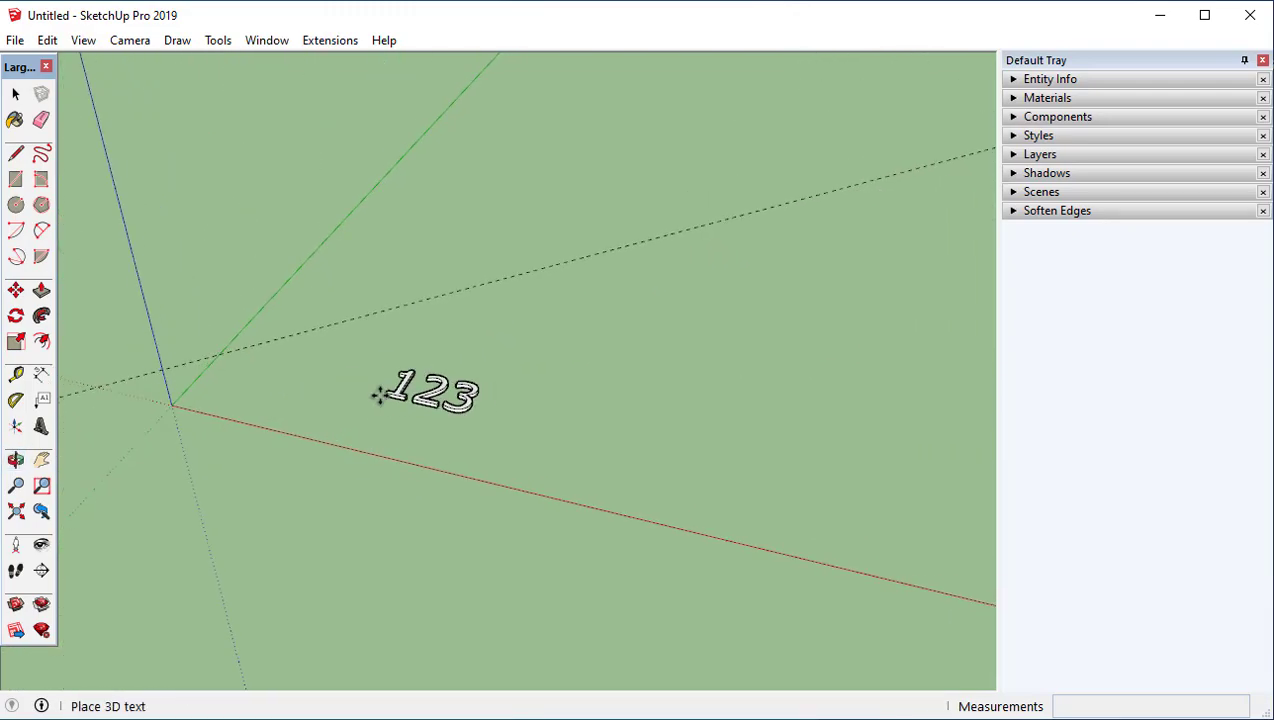
click(384, 398)
Step: Examine the extruded 3D text from close up and clear its selection
scroll(480, 405, up, 3)
scroll(408, 390, up, 3)
middle_drag(427, 370, 540, 348)
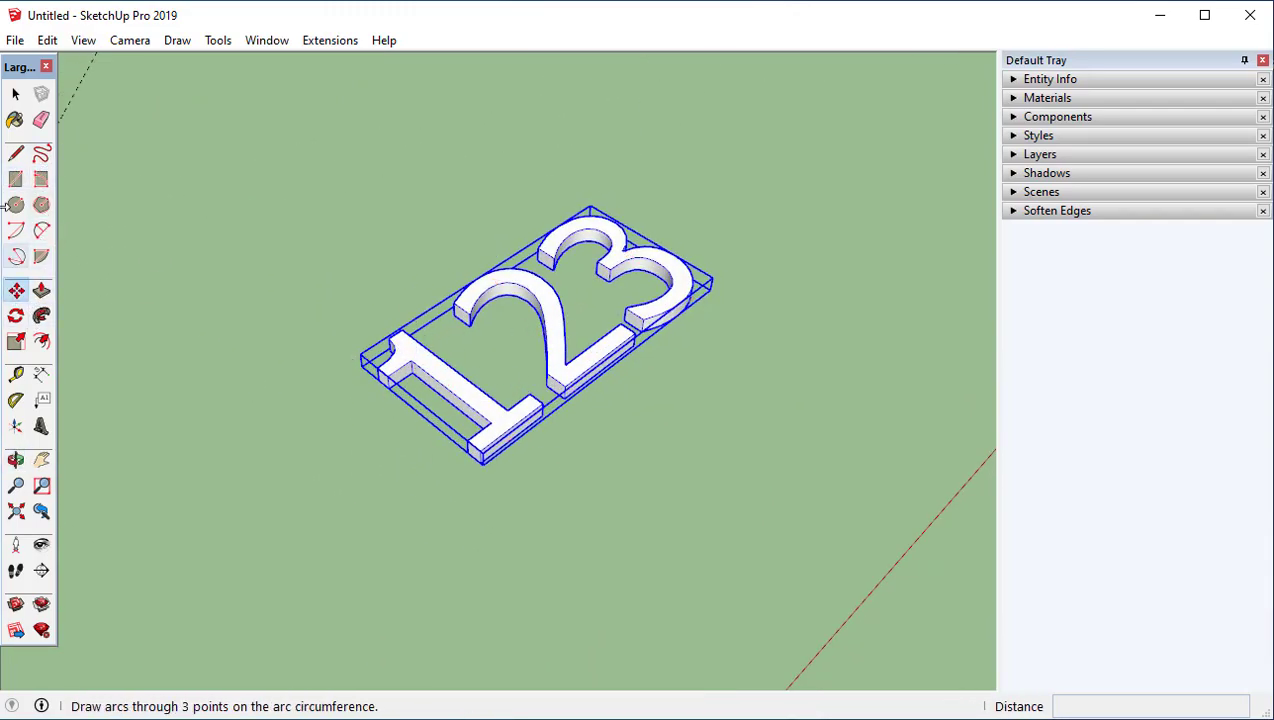
key(space)
scroll(500, 428, up, 3)
scroll(542, 403, down, 2)
middle_drag(542, 403, 556, 292)
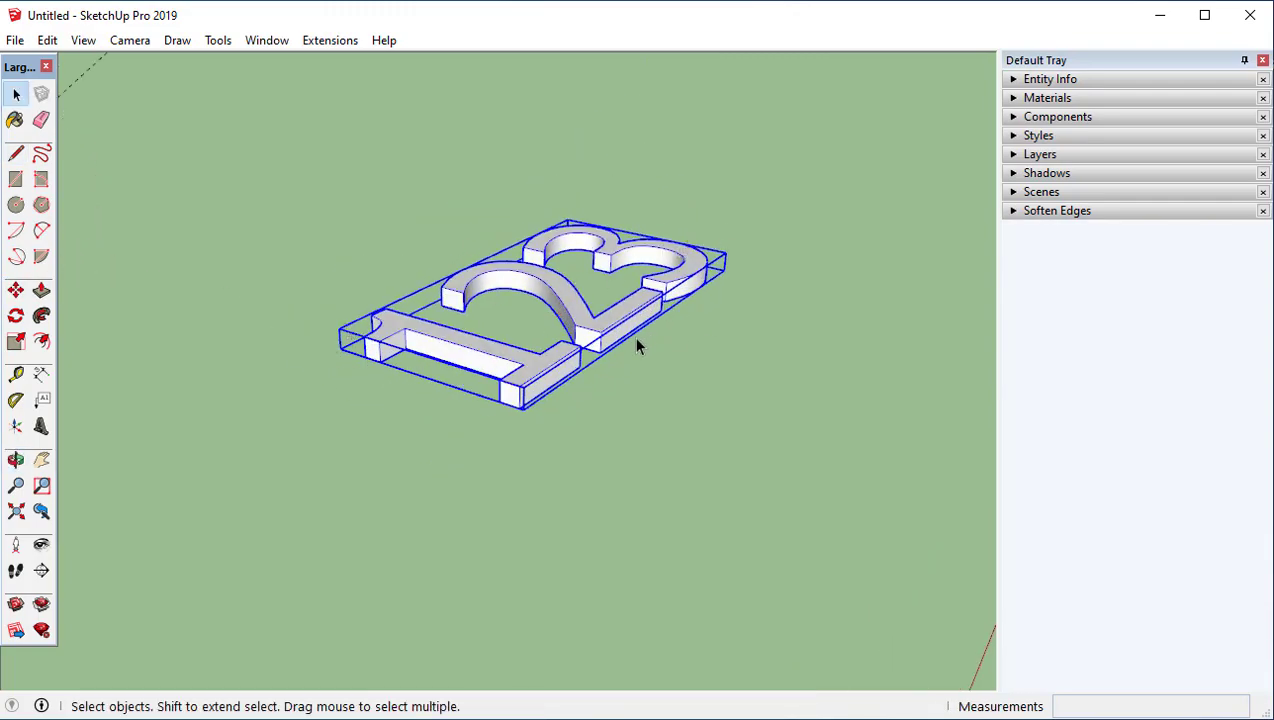
click(877, 440)
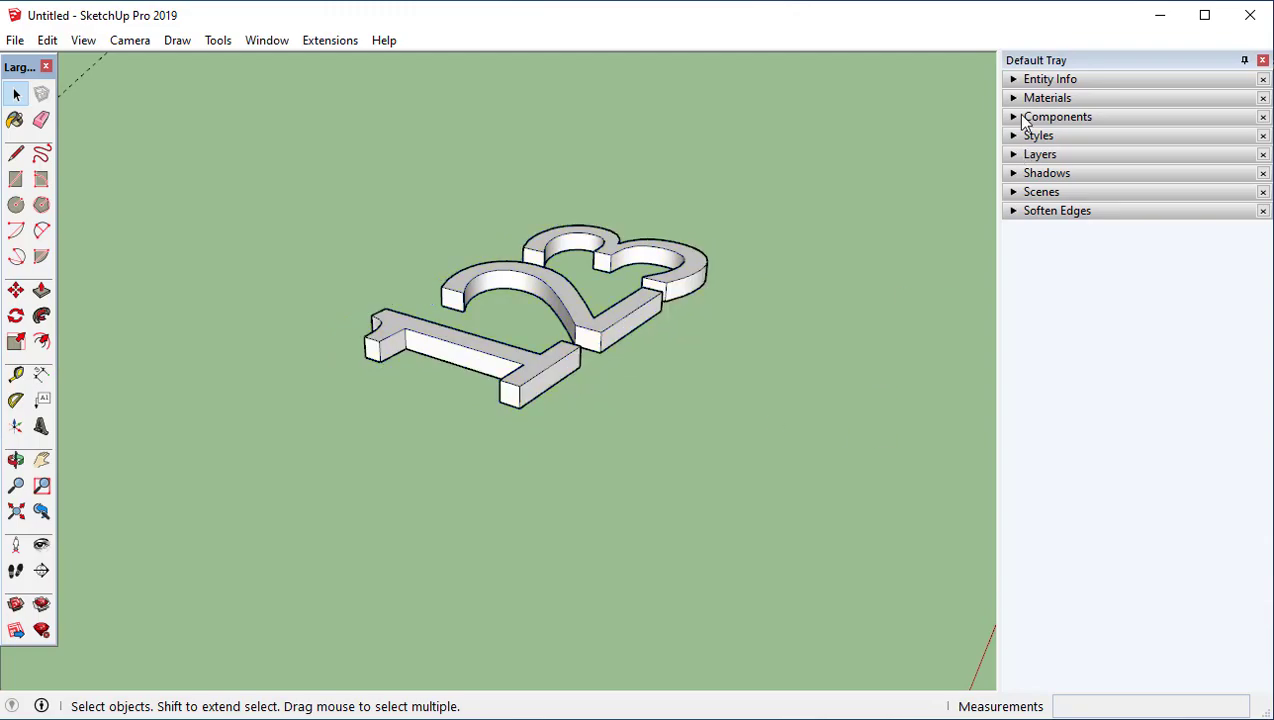
Step: Show the entity information of the 3D text and open its component for editing
click(1012, 80)
click(662, 312)
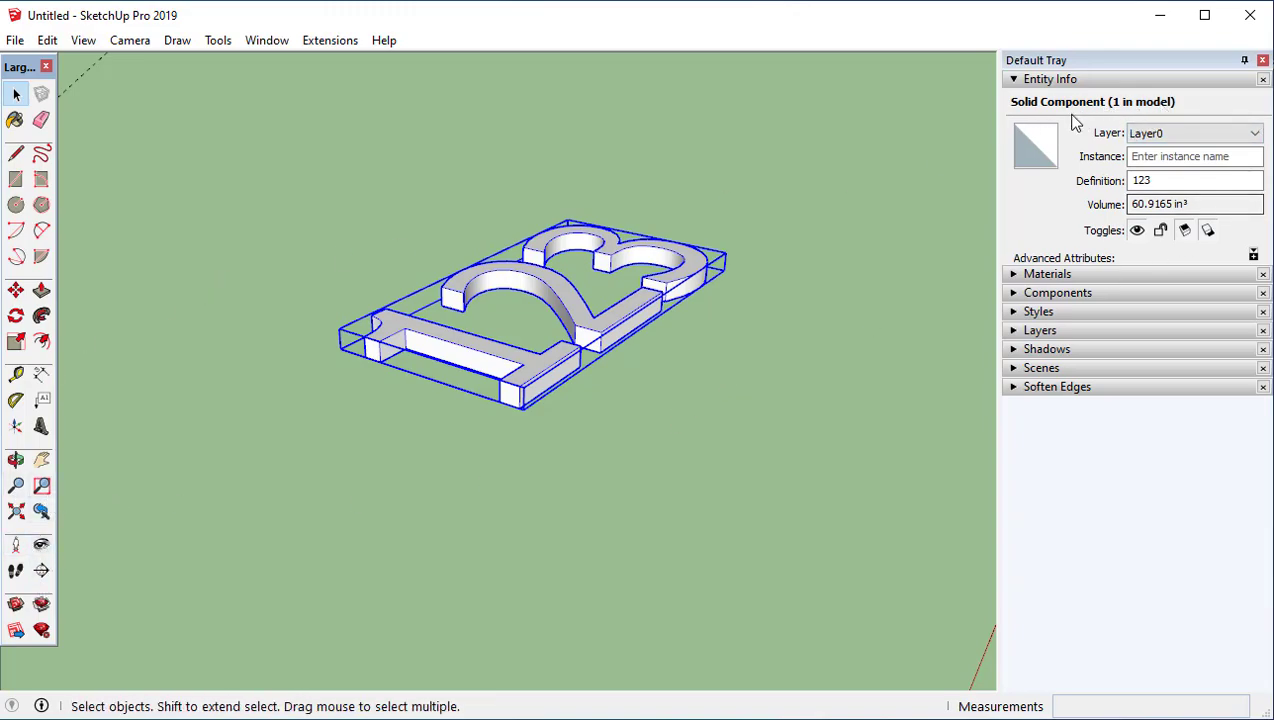
scroll(458, 430, up, 1)
scroll(535, 367, up, 2)
double_click(536, 368)
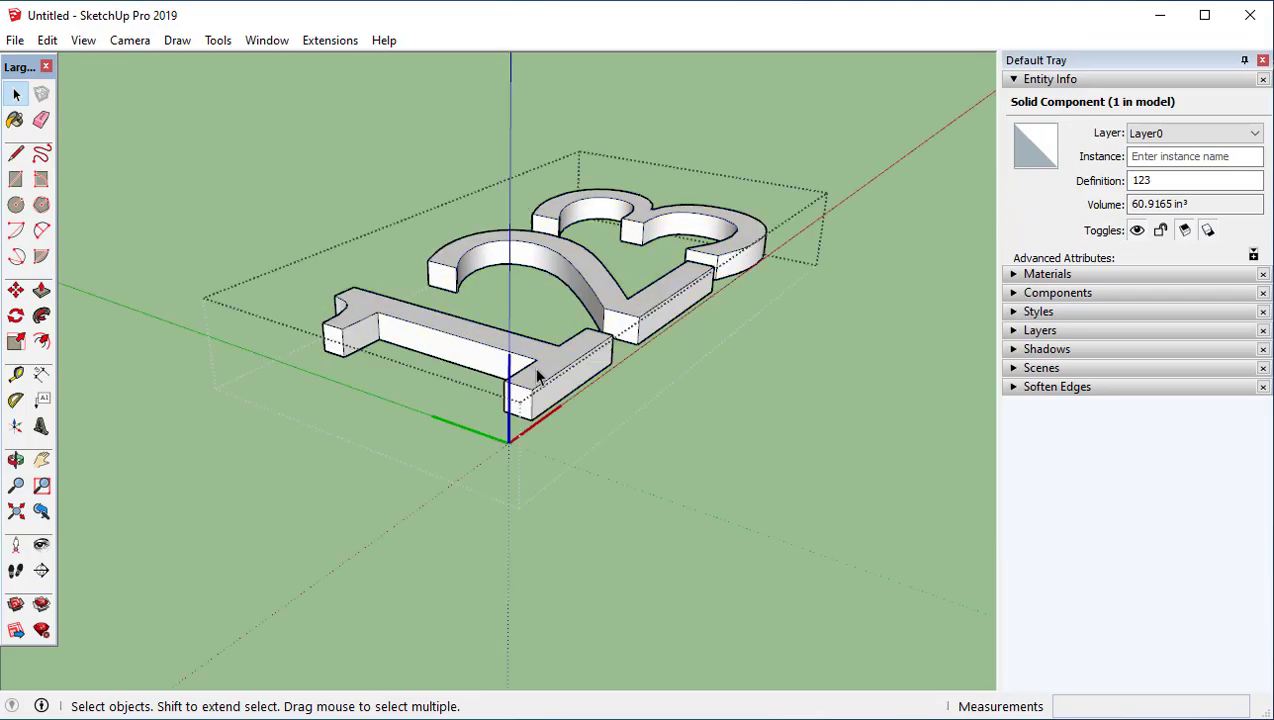
Step: Delete the upper face of the digit 1 inside the 3D text component
middle_drag(557, 364, 498, 475)
scroll(440, 392, up, 3)
click(440, 392)
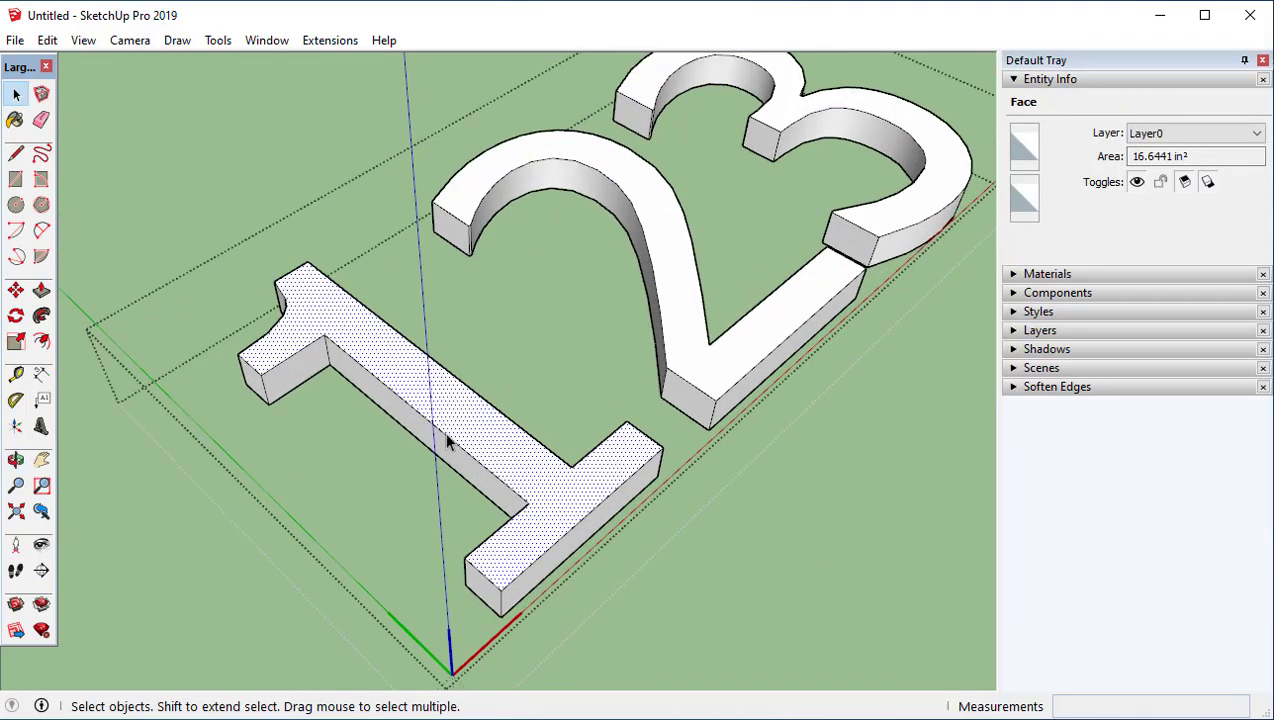
click(487, 414)
click(500, 436)
middle_drag(500, 436, 546, 511)
key(Delete)
Step: Leave the component's editing mode and delete the whole 123 text component
middle_drag(460, 507, 754, 507)
drag(754, 499, 377, 232)
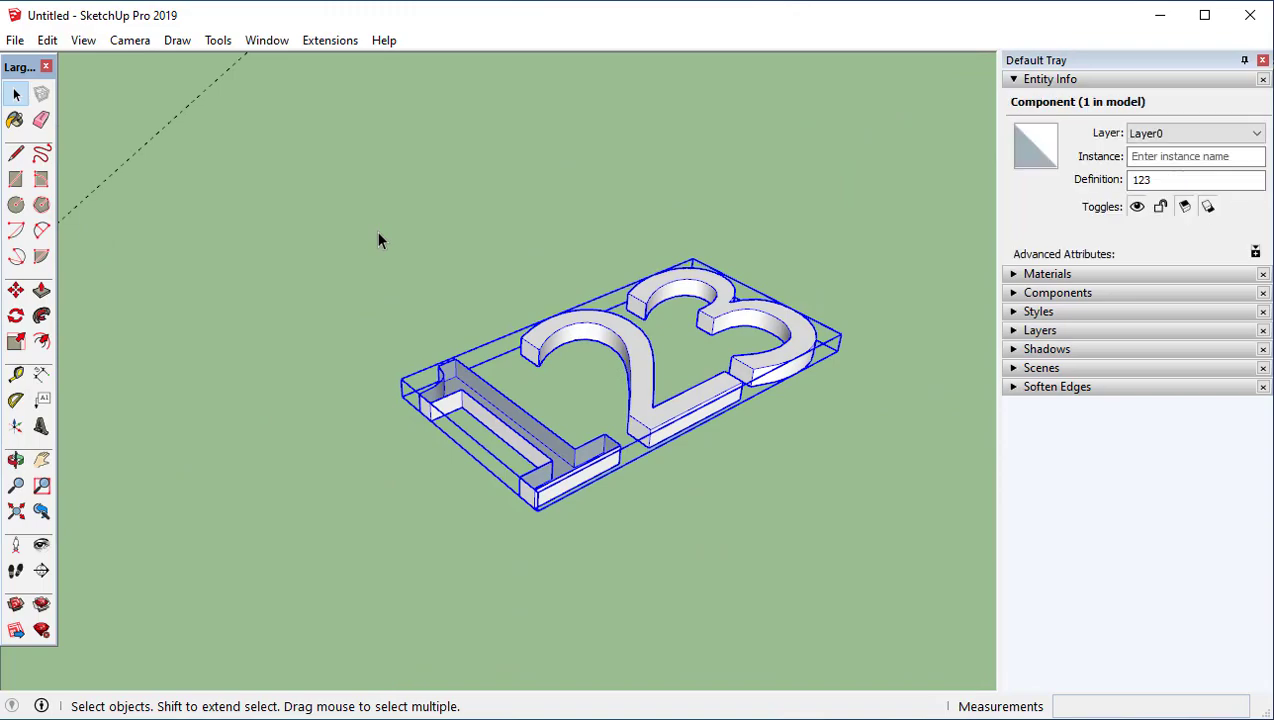
key(Delete)
middle_drag(377, 232, 158, 532)
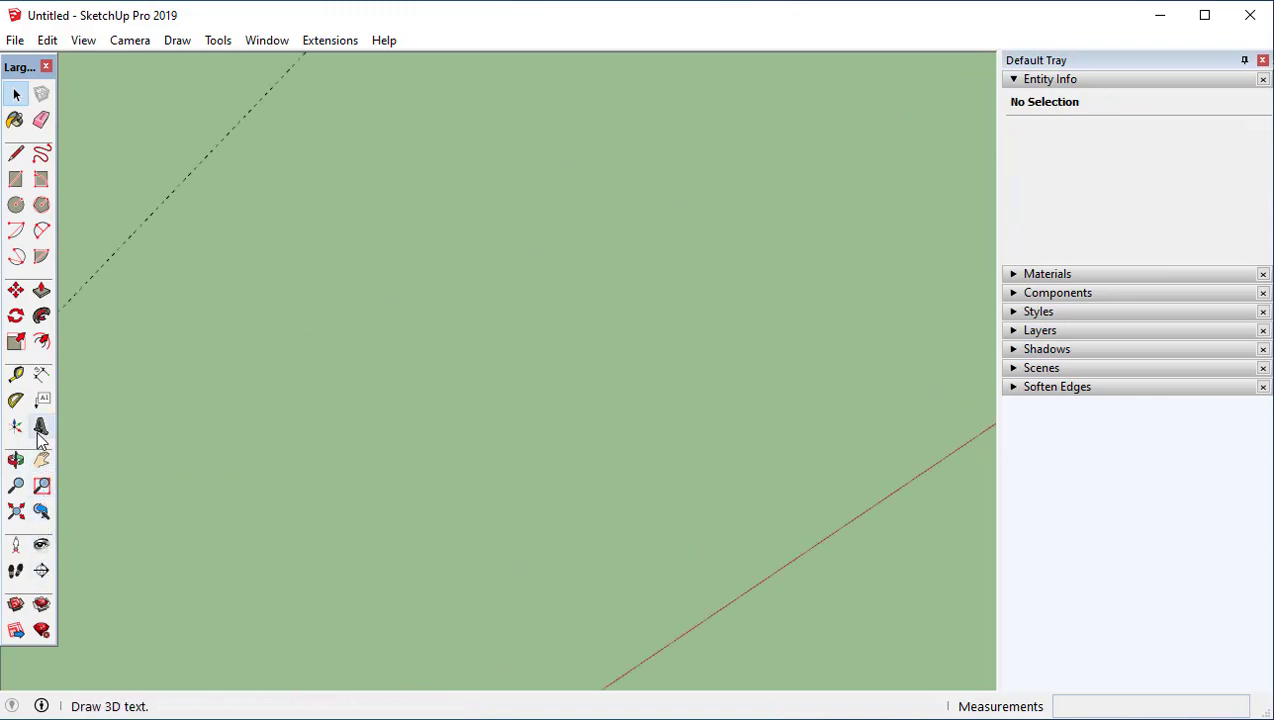
scroll(481, 435, down, 6)
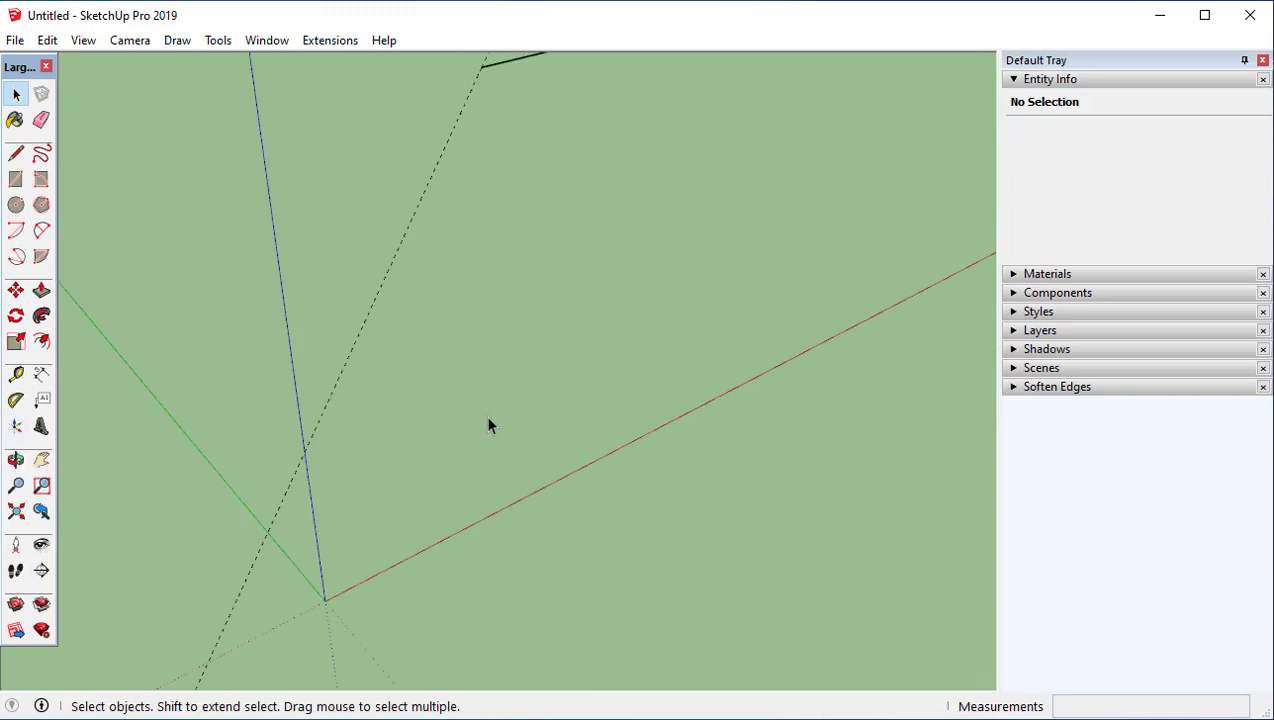
mouse_move(421, 461)
middle_down()
mouse_move(438, 421)
mouse_move(417, 438)
middle_up()
middle_drag(366, 393, 521, 446)
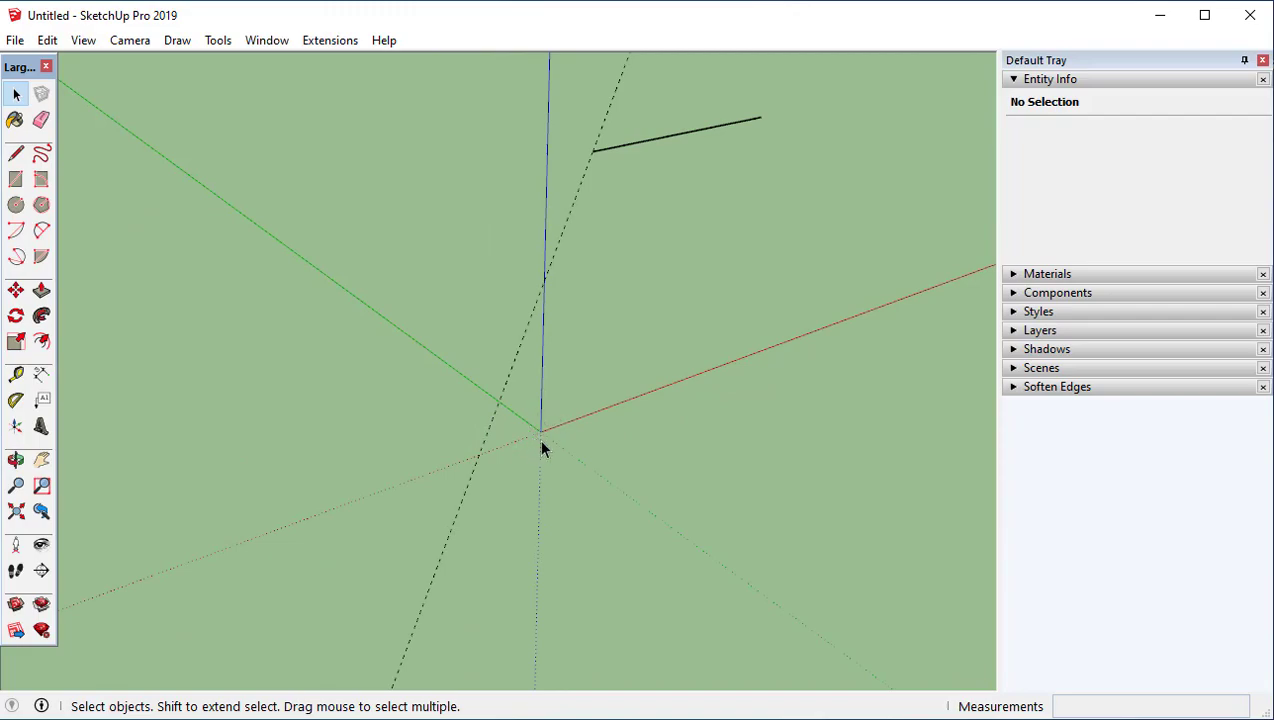
key(l)
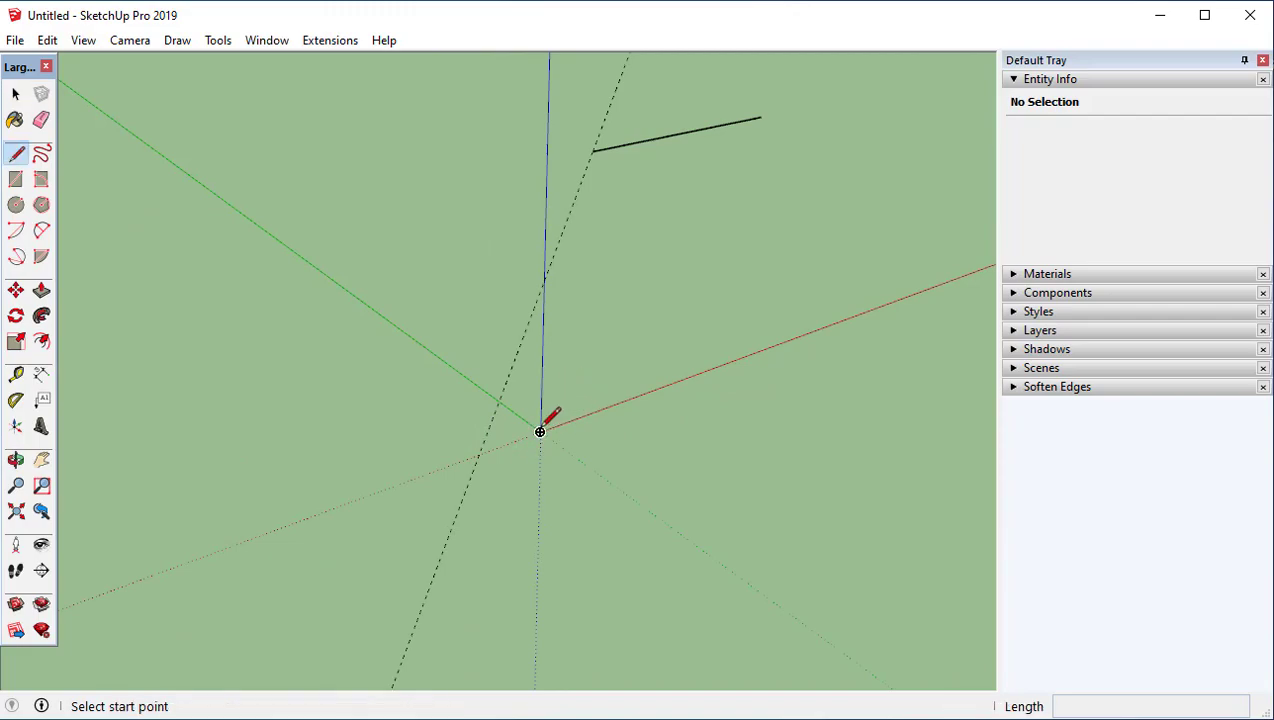
middle_drag(540, 432, 279, 379)
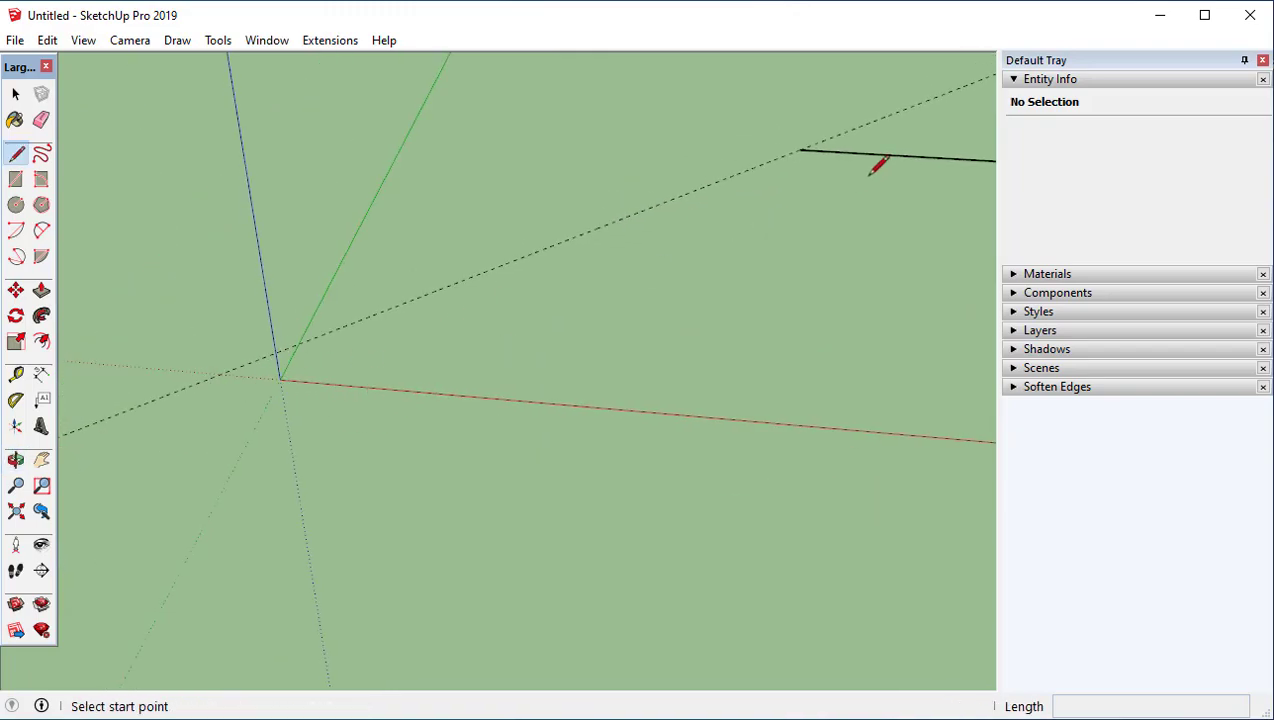
middle_drag(786, 237, 720, 276)
key(space)
Step: Relocate the drawing axes to the line's endpoint on the guide, with the red axis along the line and the green axis perpendicular on the ground
click(16, 426)
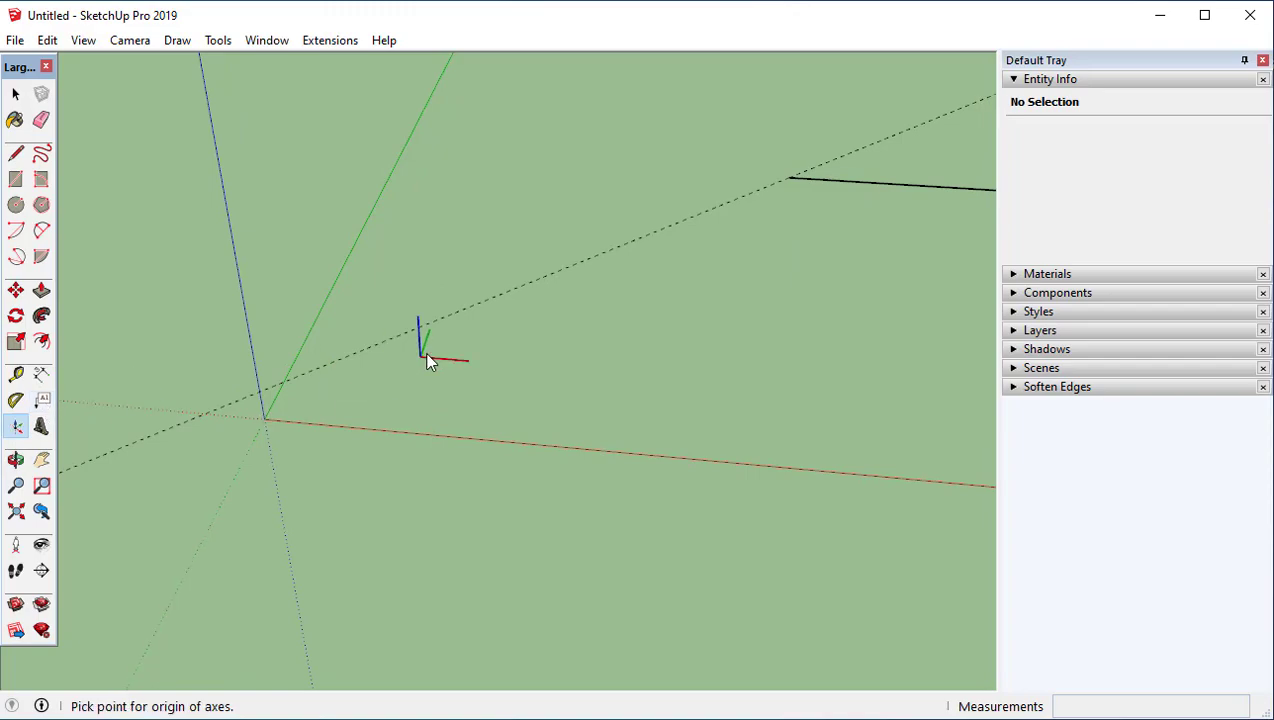
click(791, 179)
middle_drag(802, 270, 655, 358)
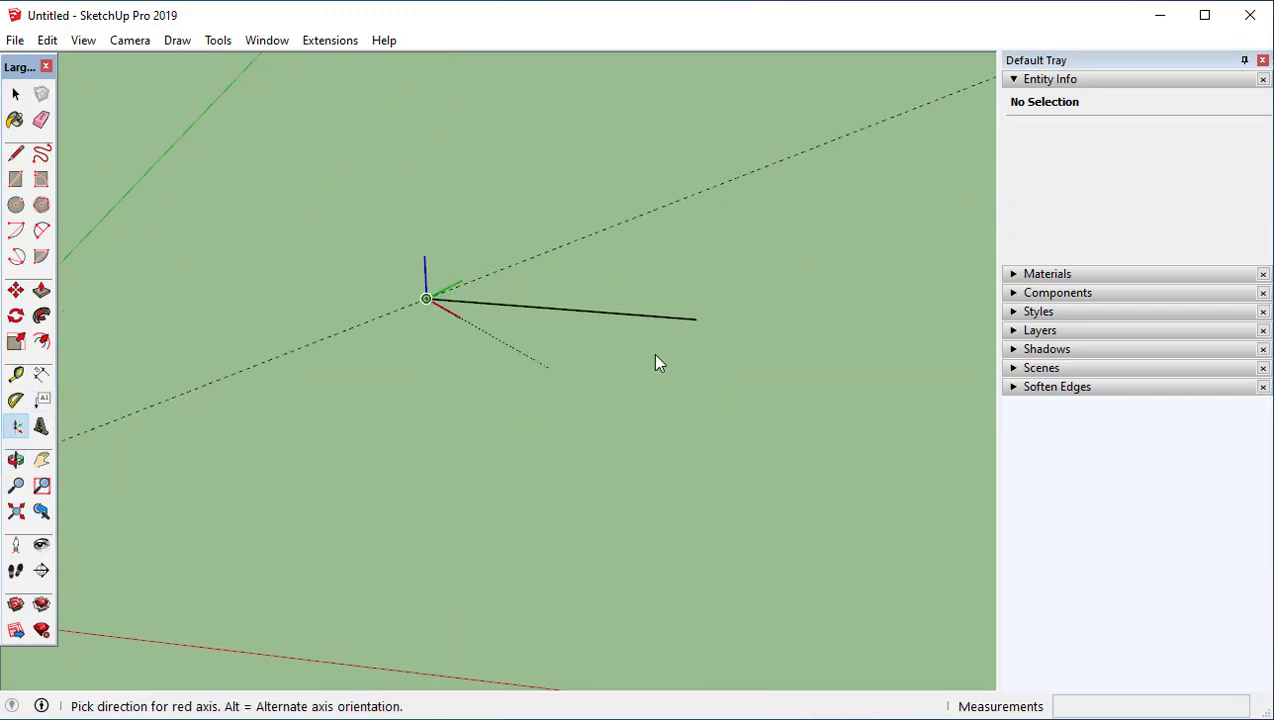
click(733, 329)
middle_drag(697, 316, 695, 218)
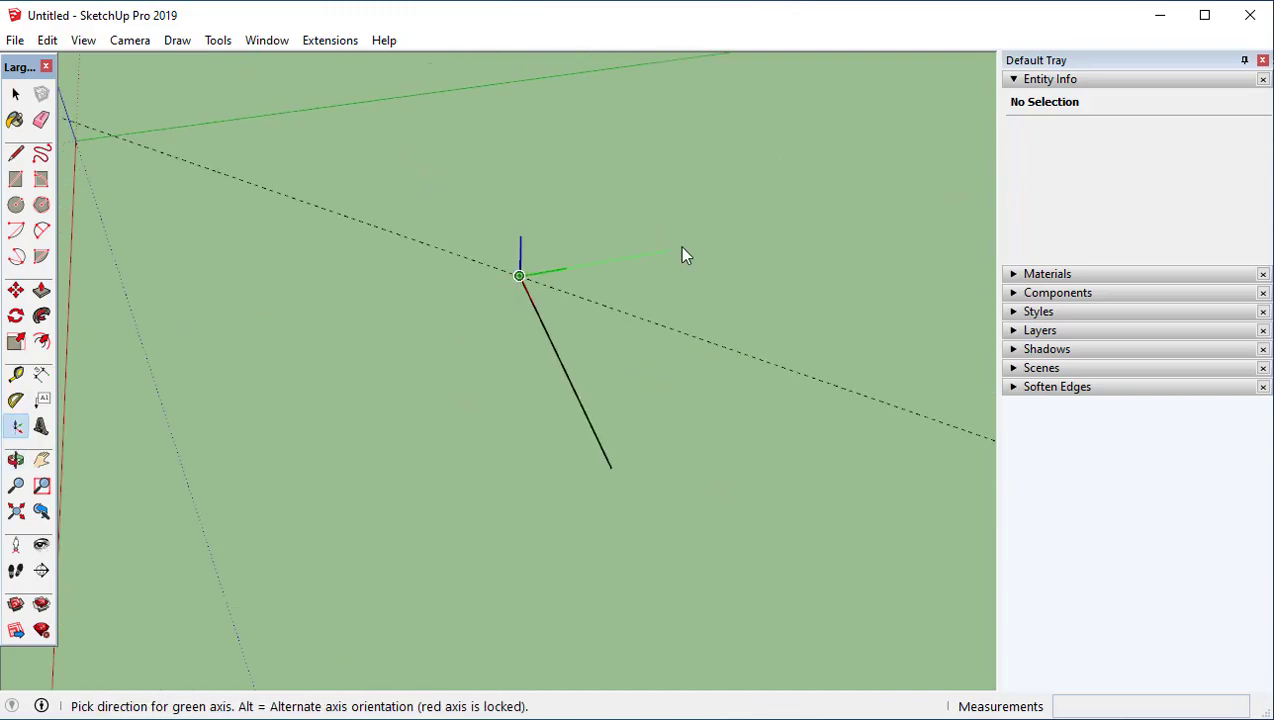
click(686, 255)
middle_drag(375, 394, 193, 317)
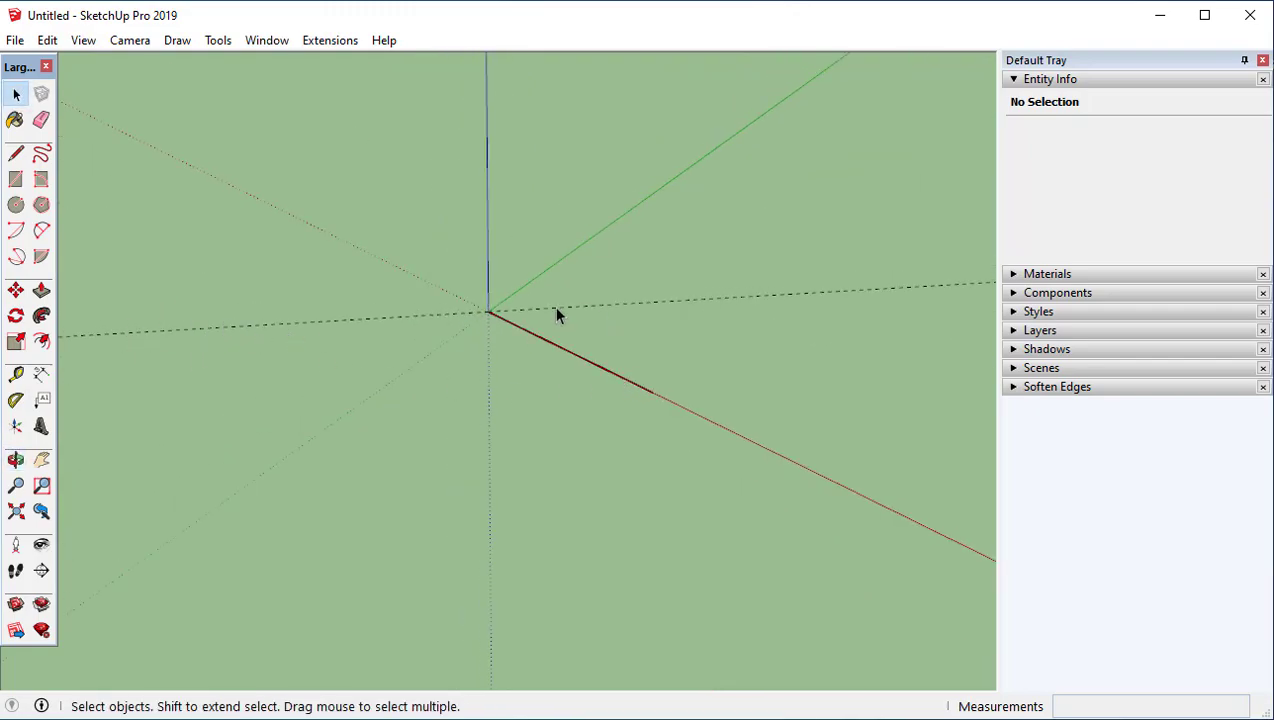
middle_drag(475, 421, 166, 489)
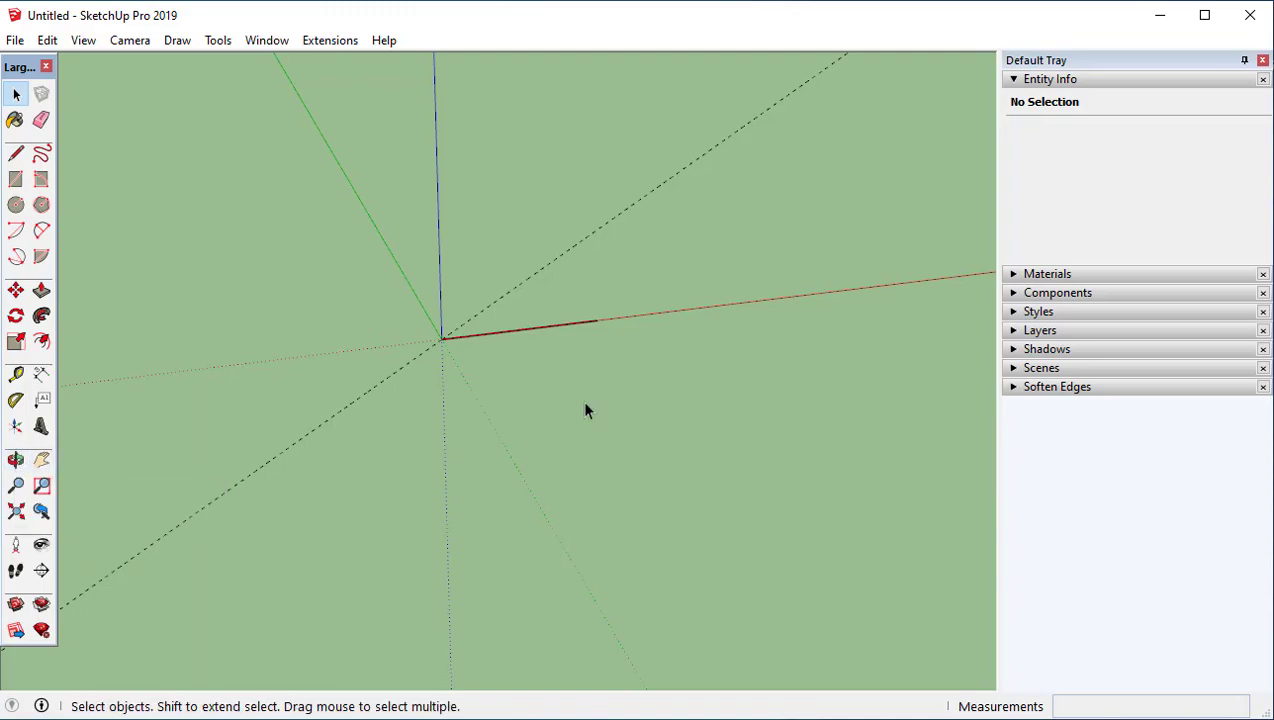
mouse_move(648, 261)
middle_down()
mouse_move(640, 247)
mouse_move(644, 272)
mouse_move(641, 243)
middle_up()
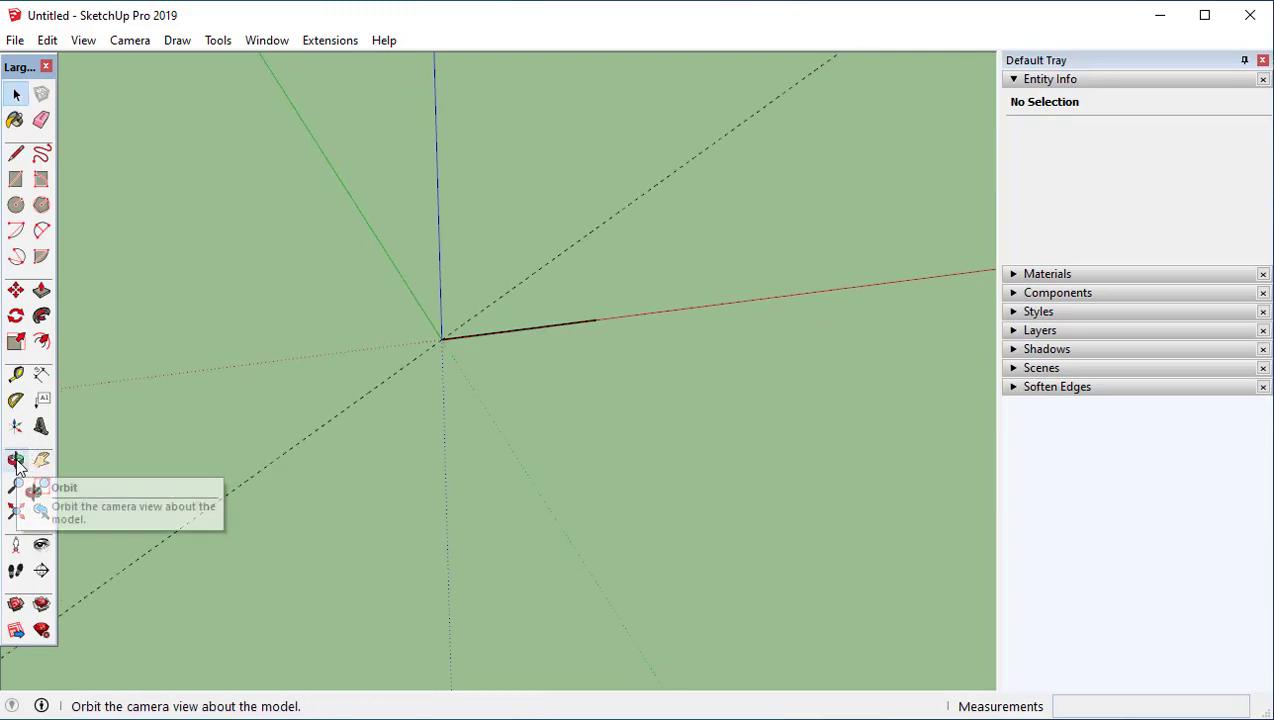
Step: Orbit the camera slightly around the line with the Orbit tool and exit the tool
middle_drag(520, 192, 498, 208)
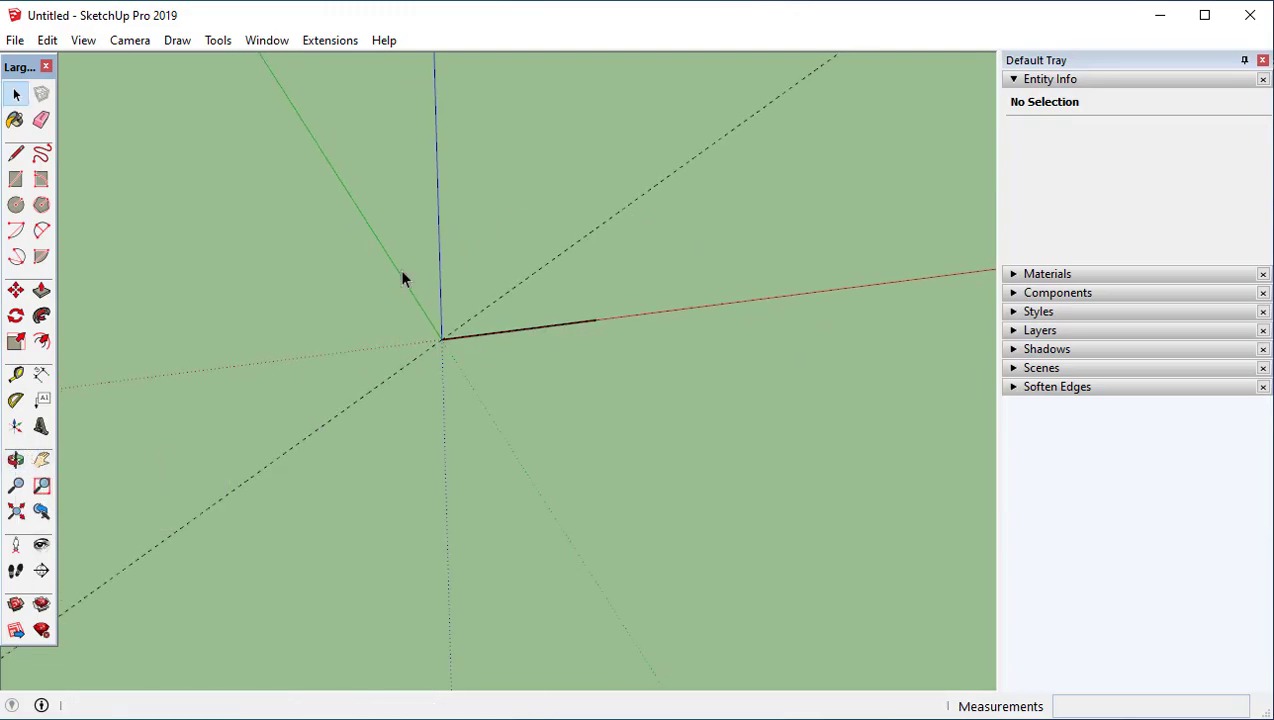
key(o)
key(o)
key(space)
click(17, 461)
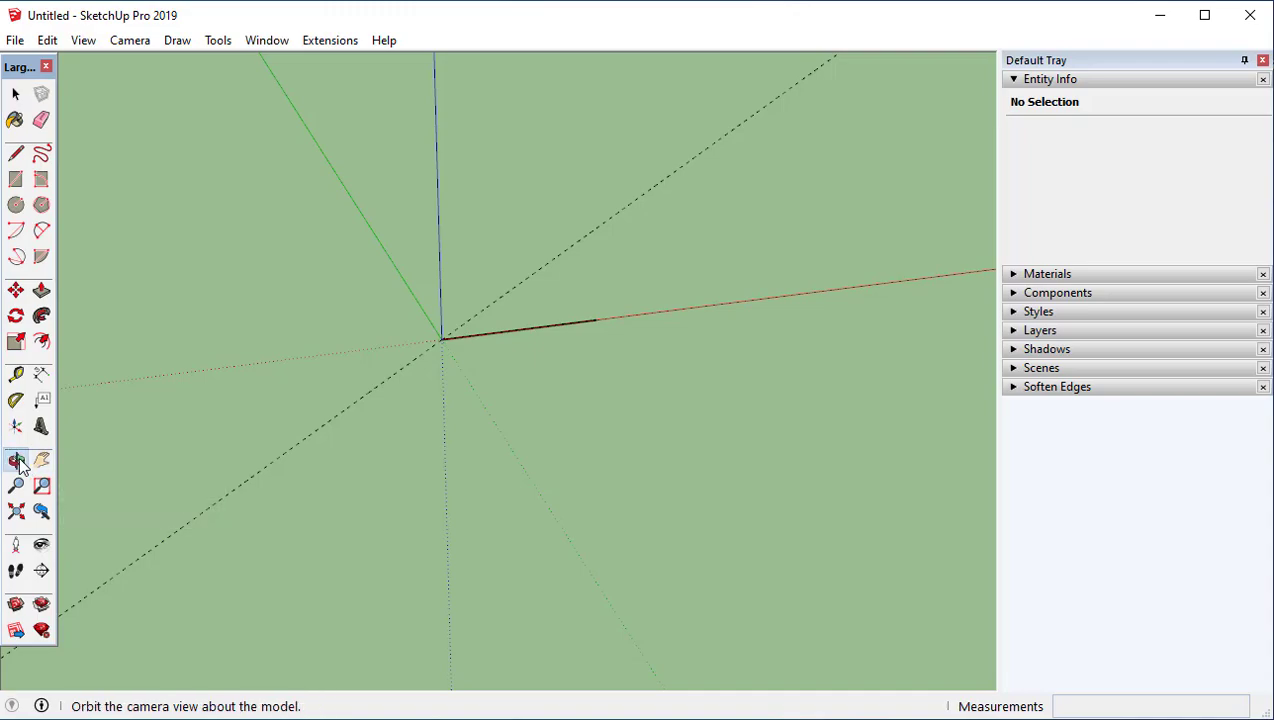
drag(574, 394, 488, 370)
right_click(500, 361)
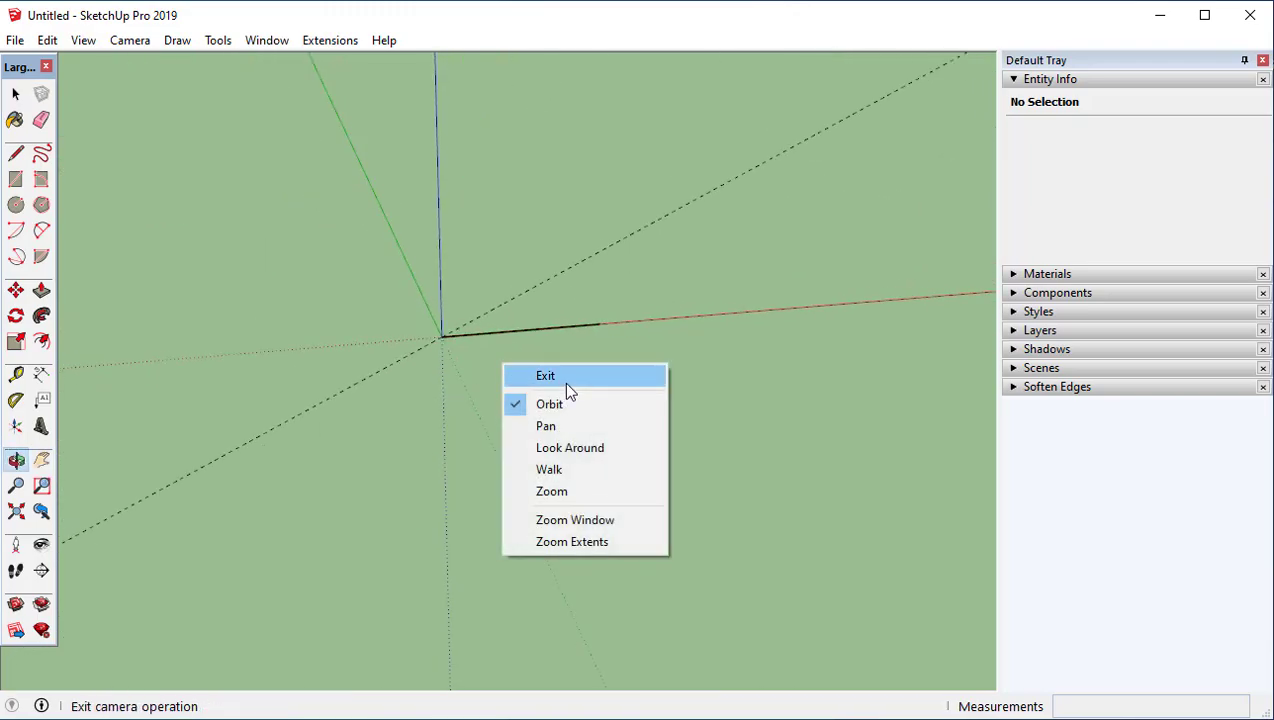
click(563, 381)
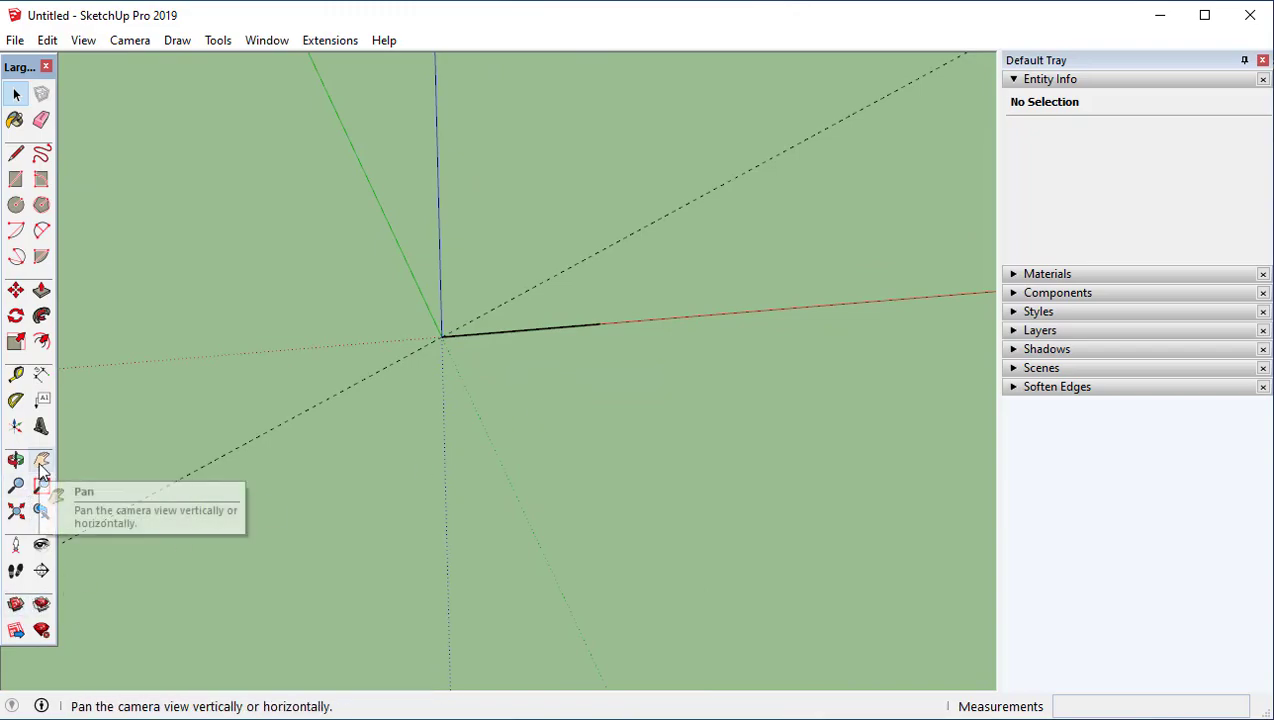
Step: Pan the camera across the model with the Pan tool and exit the tool
shift+middle_drag(497, 279, 554, 347)
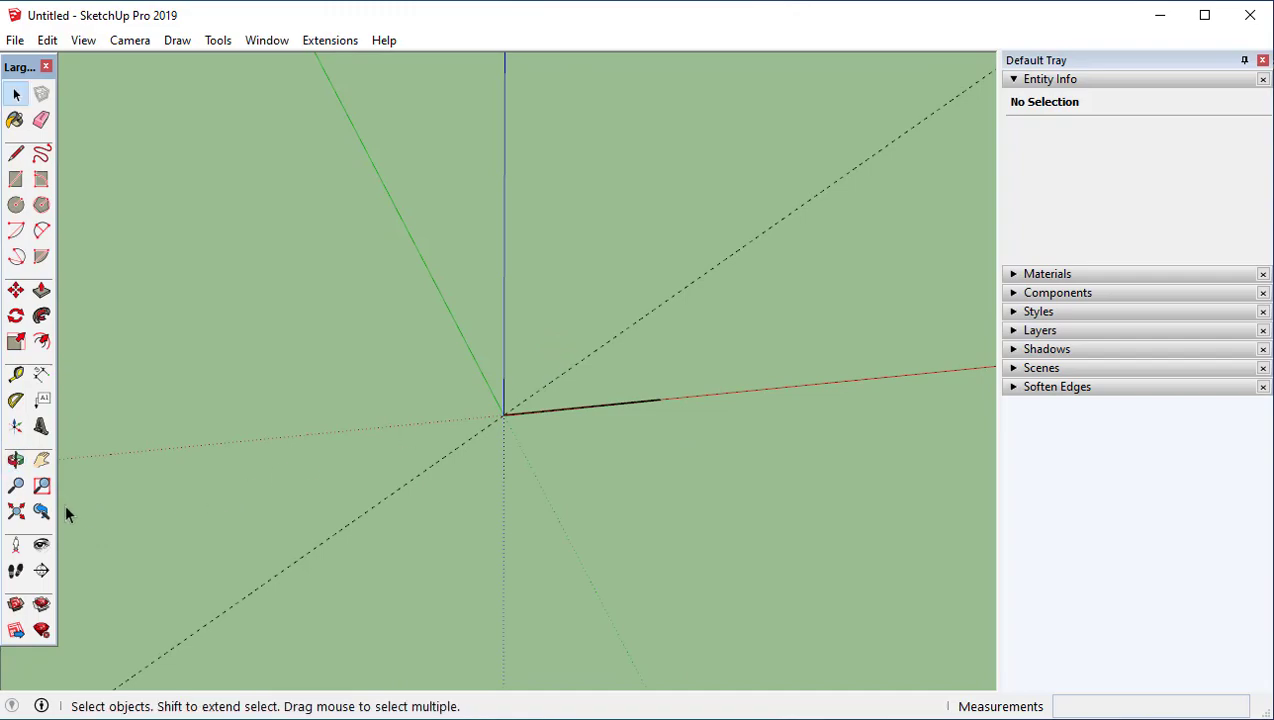
click(41, 459)
drag(478, 381, 333, 370)
right_click(452, 307)
click(496, 318)
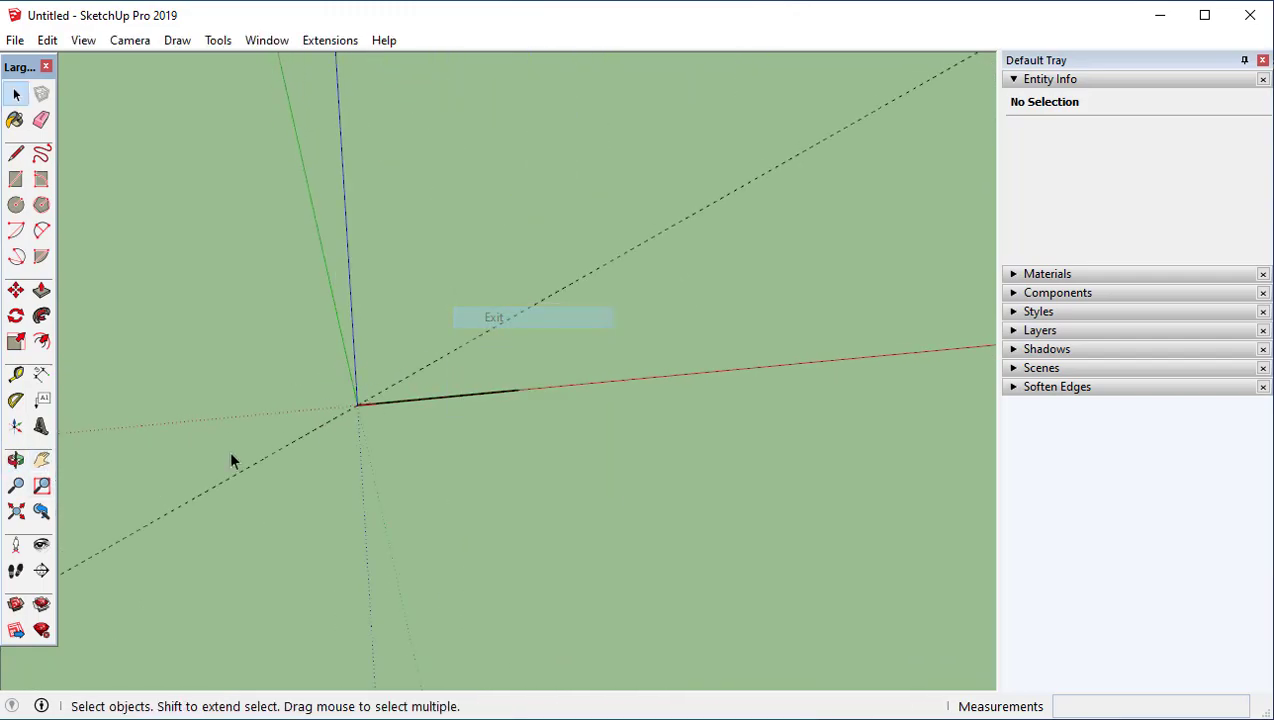
Step: Zoom the camera in and out with the Zoom tool and exit it
click(16, 488)
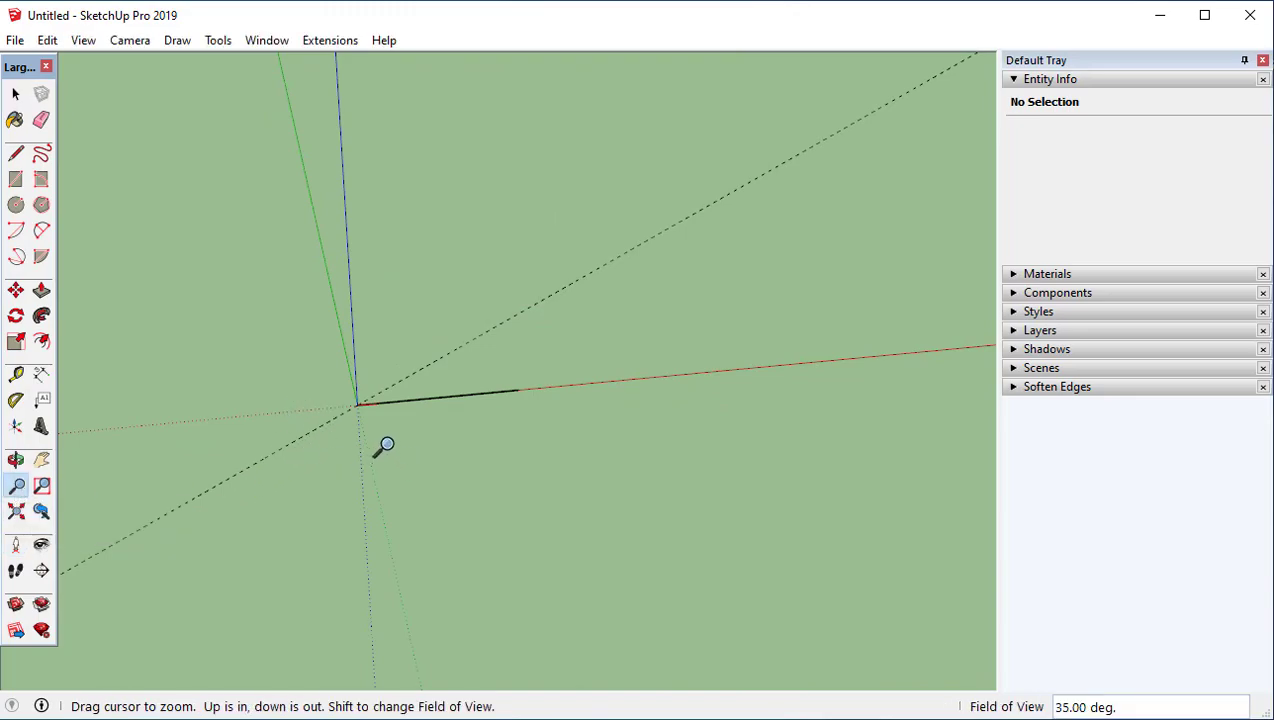
drag(387, 444, 440, 680)
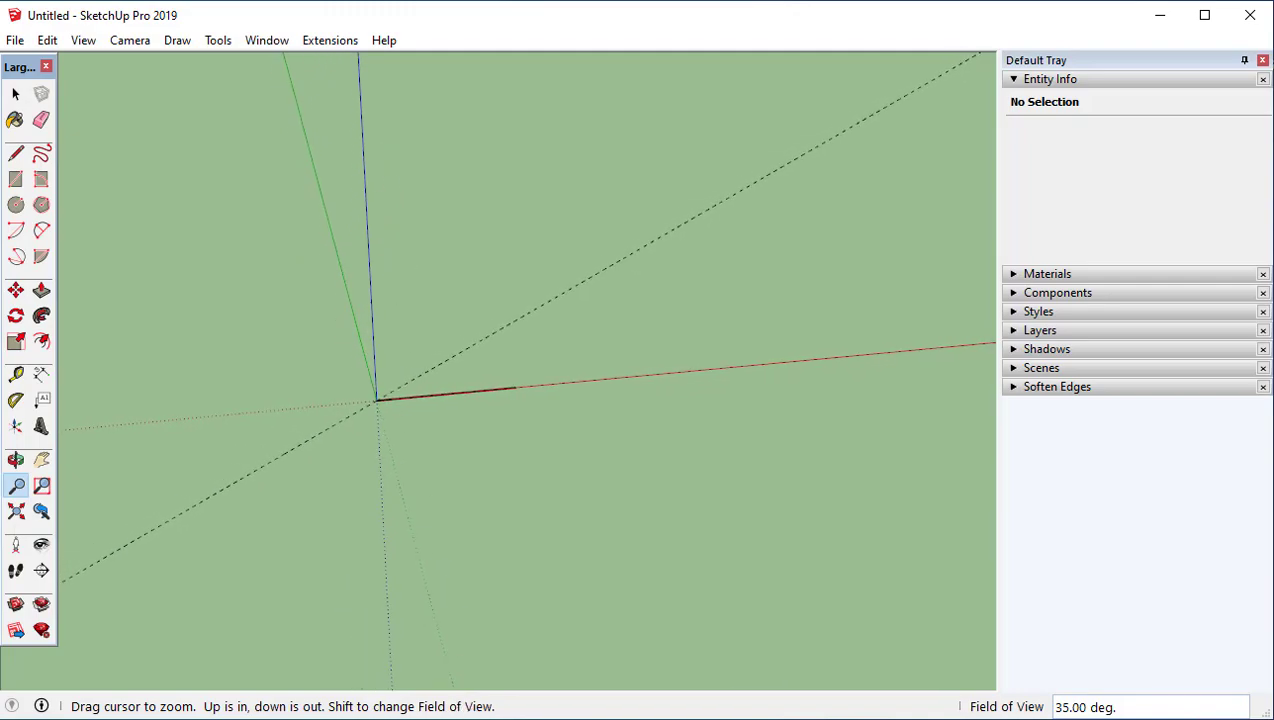
right_click(409, 359)
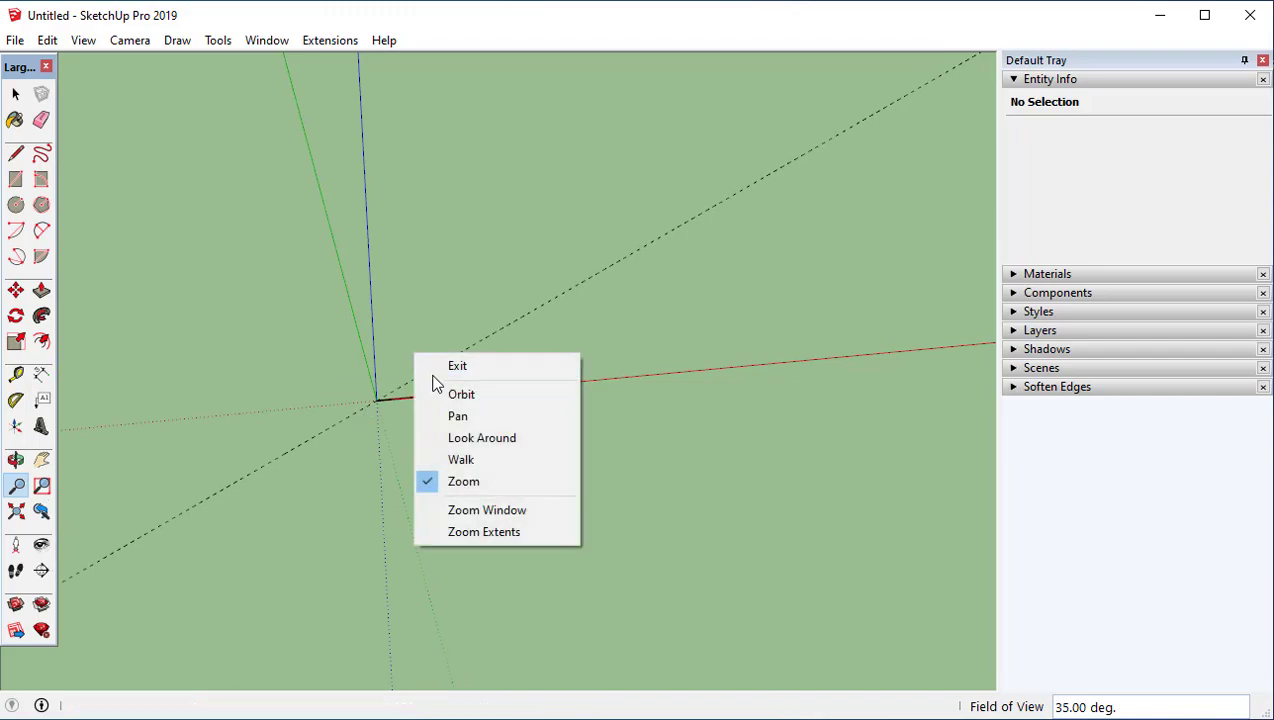
click(436, 366)
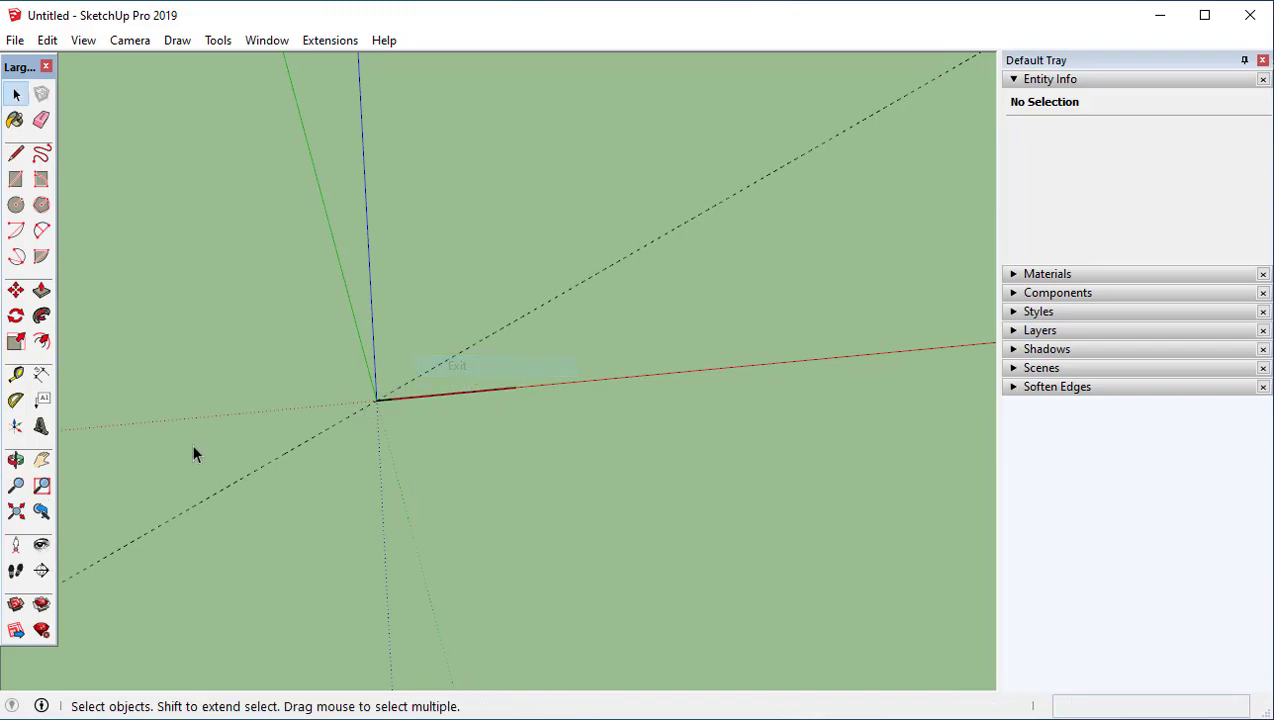
Step: Enlarge the area around the line with Zoom Window
click(41, 488)
scroll(468, 410, down, 1)
drag(313, 271, 619, 485)
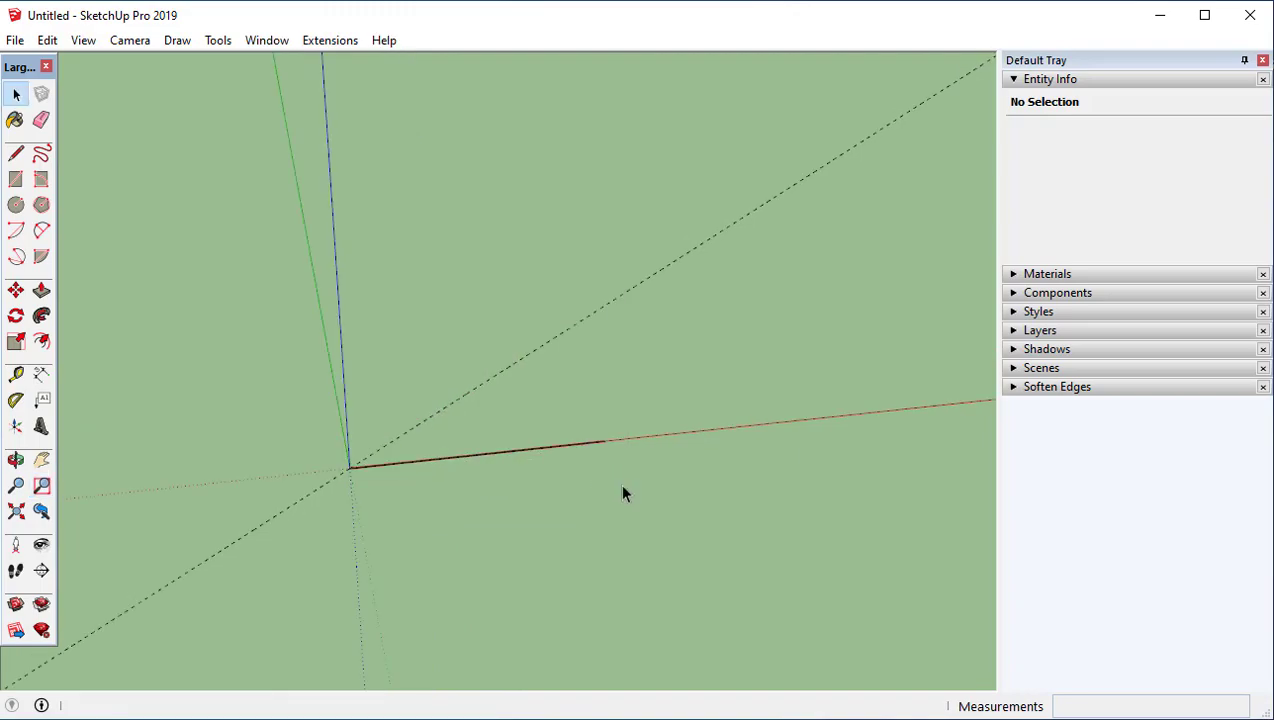
Step: Orbit until the line is out of sight and bring the model back with Zoom Extents
key(o)
drag(424, 441, 561, 392)
key(space)
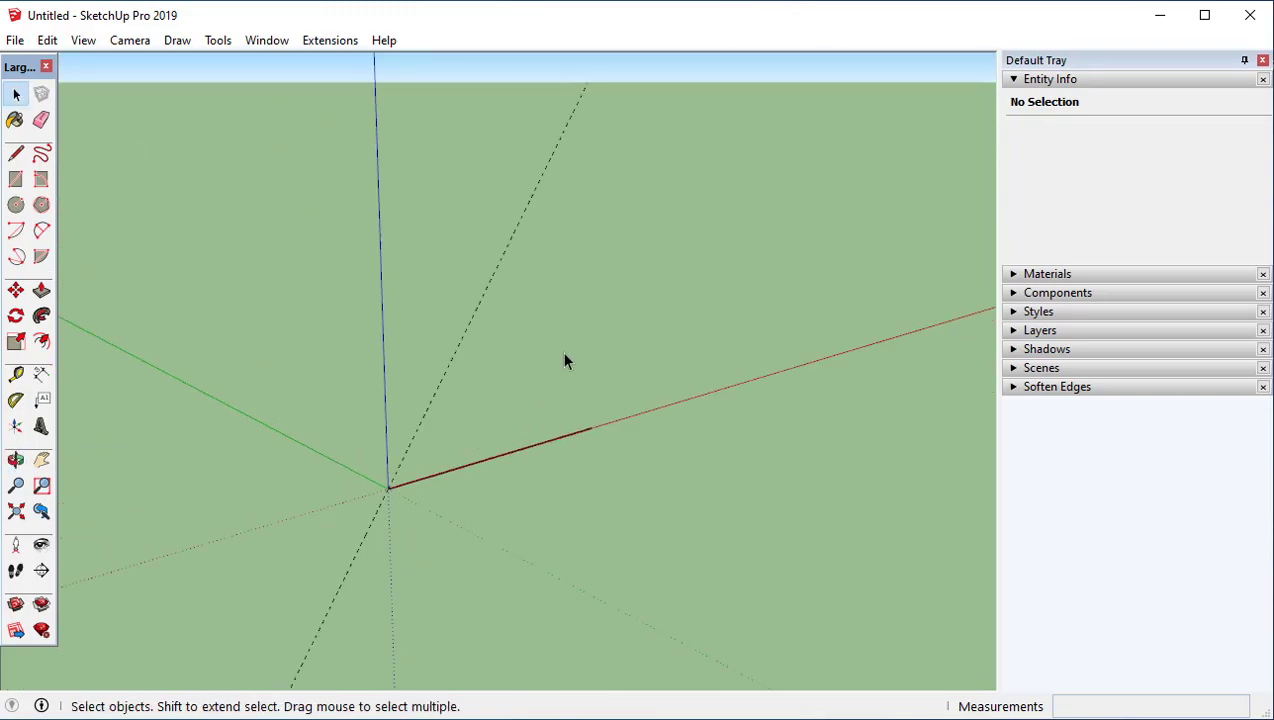
middle_drag(738, 427, 978, 301)
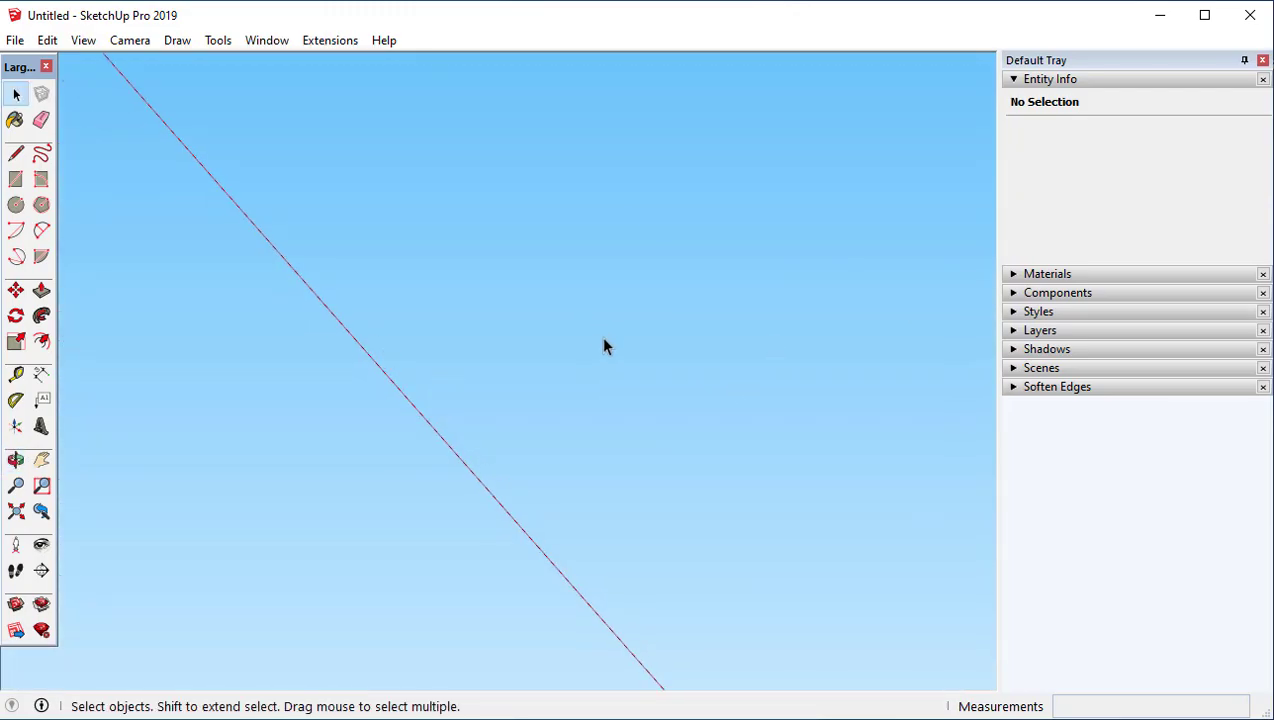
click(16, 514)
Step: Select everything in the model and delete the line and the guide
shift+middle_drag(482, 119, 480, 558)
shift+middle_drag(592, 225, 535, 400)
scroll(552, 208, down, 3)
shift+middle_drag(550, 210, 400, 580)
middle_drag(400, 580, 470, 348)
key(ctrl+a)
key(Delete)
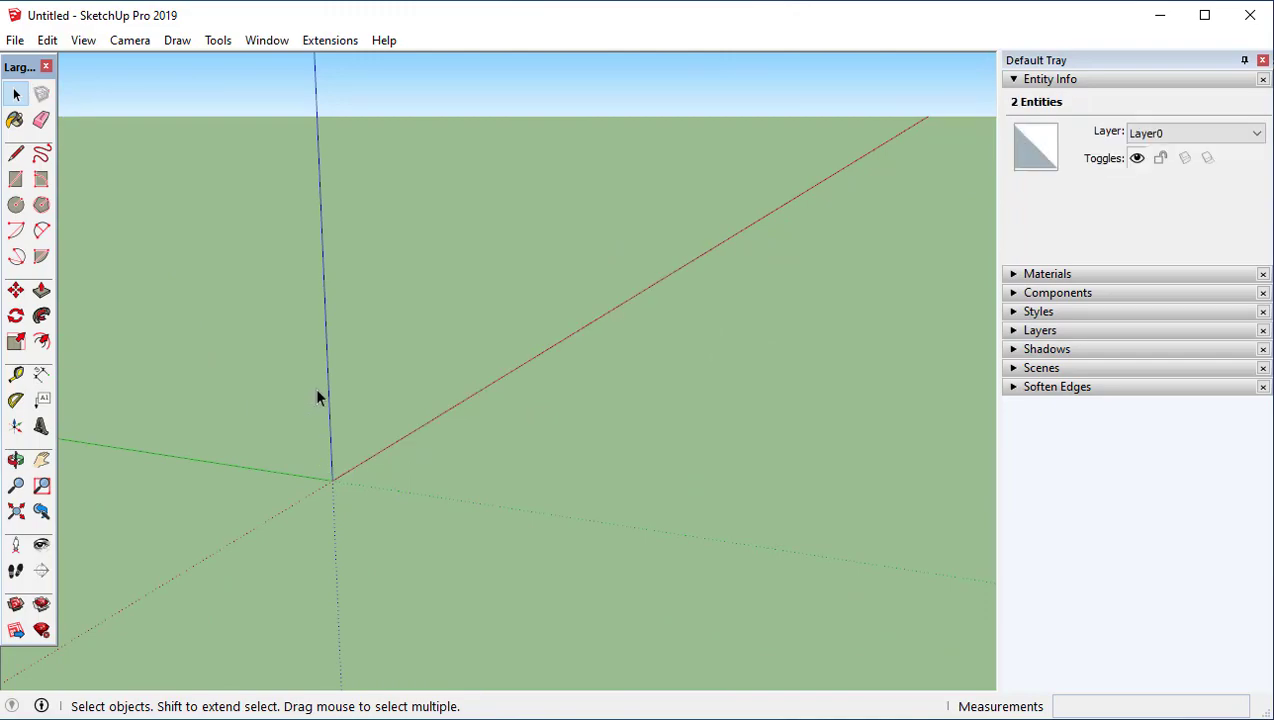
Step: Draw a rectangle of about 6' 7" by 8' 1" on the ground behind the axes origin
scroll(548, 279, down, 4)
middle_drag(617, 313, 470, 340)
key(r)
click(295, 278)
click(331, 136)
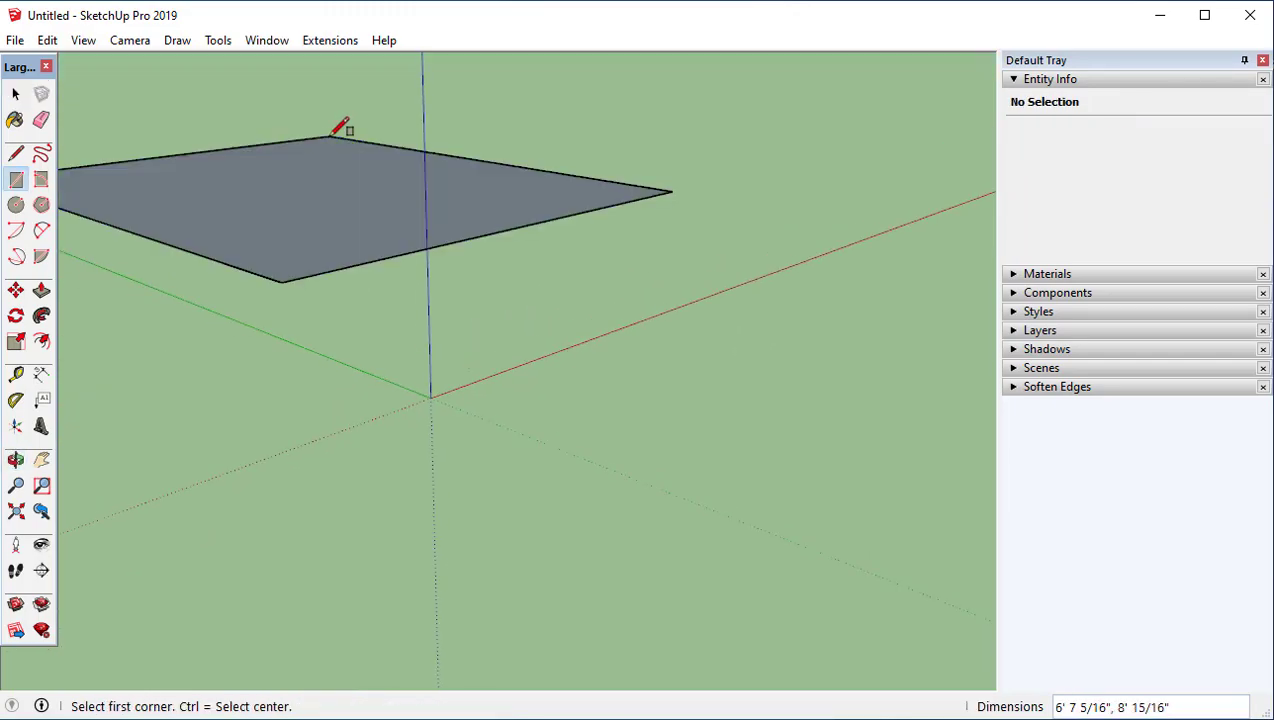
Step: Push/Pull the rectangle upward into a low slab
key(p)
click(310, 225)
click(318, 162)
key(space)
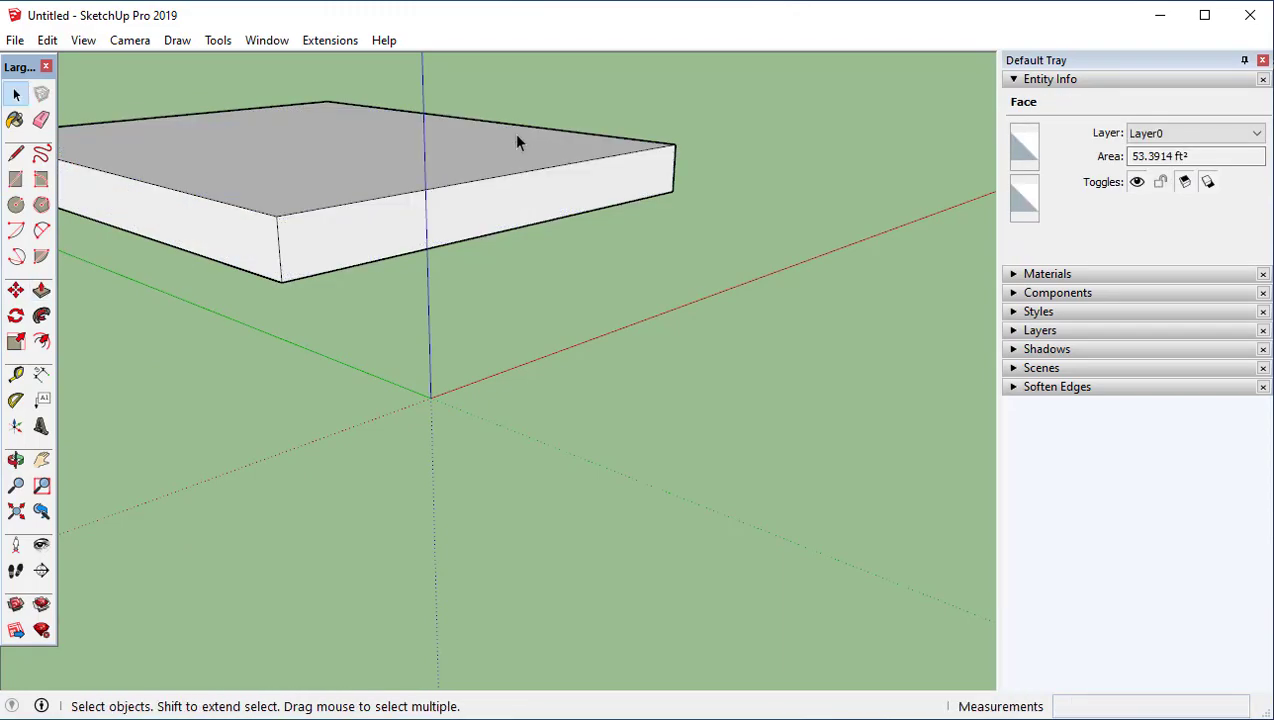
Step: Turn the camera away from the slab and bring it back into view with Zoom Extents
middle_drag(515, 148, 489, 190)
scroll(515, 182, down, 3)
middle_drag(378, 202, 694, 284)
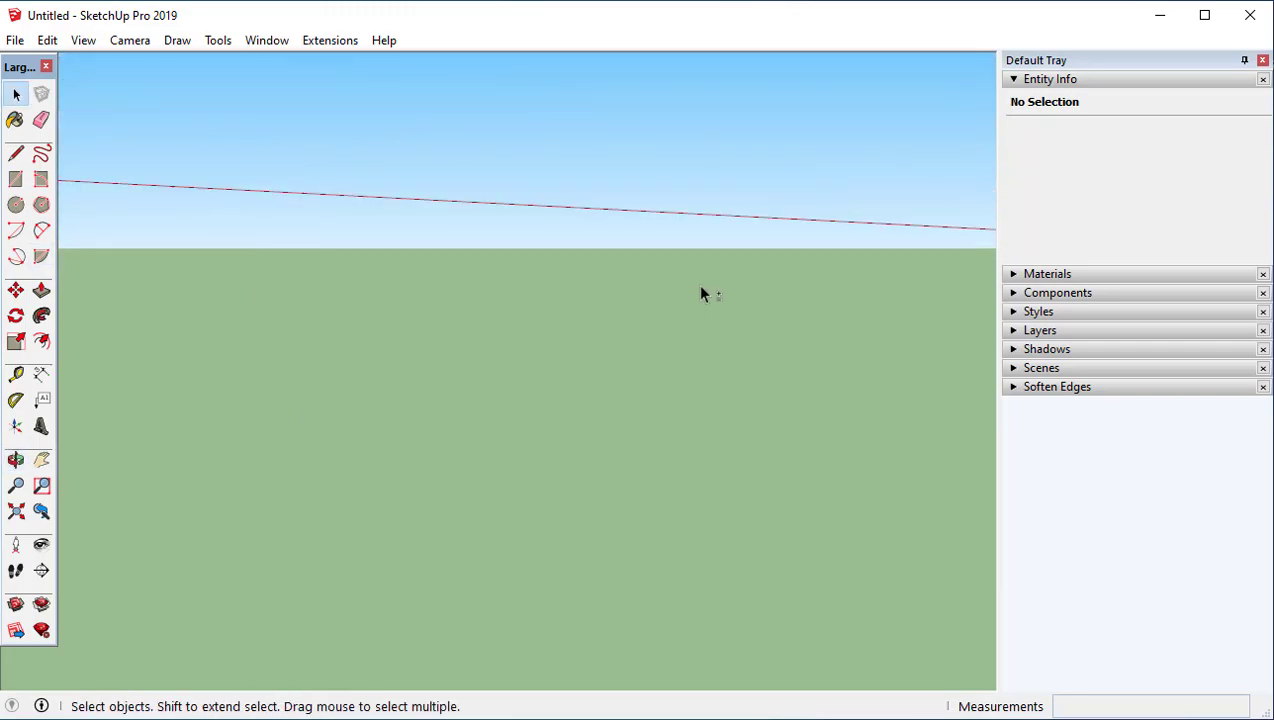
click(16, 511)
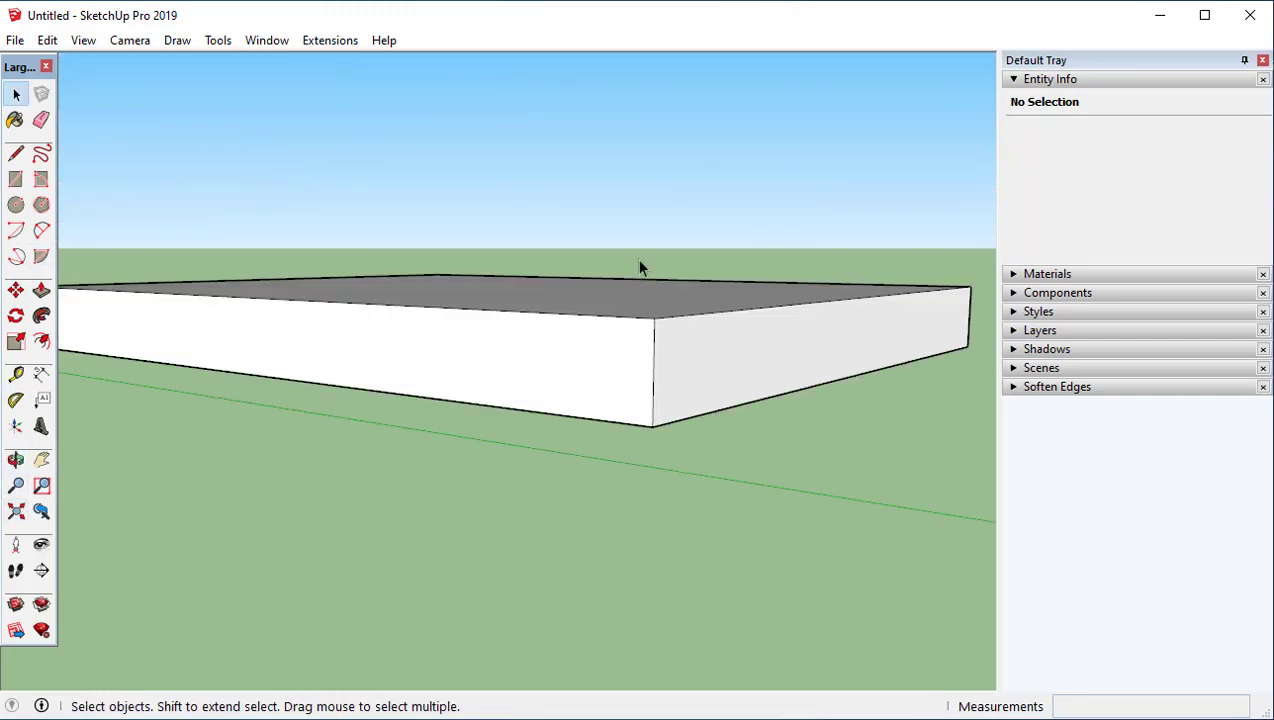
Step: Orbit to look at the slab from above and restore the previous camera view
middle_drag(688, 304, 540, 445)
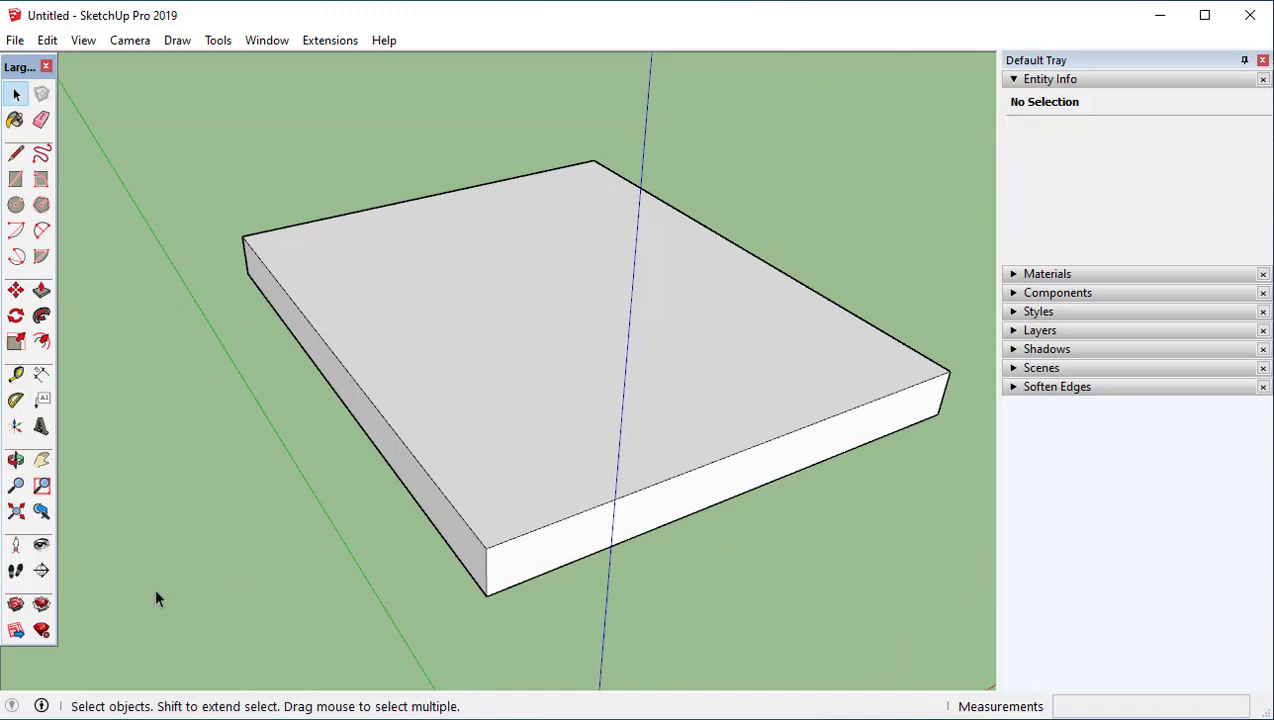
click(41, 512)
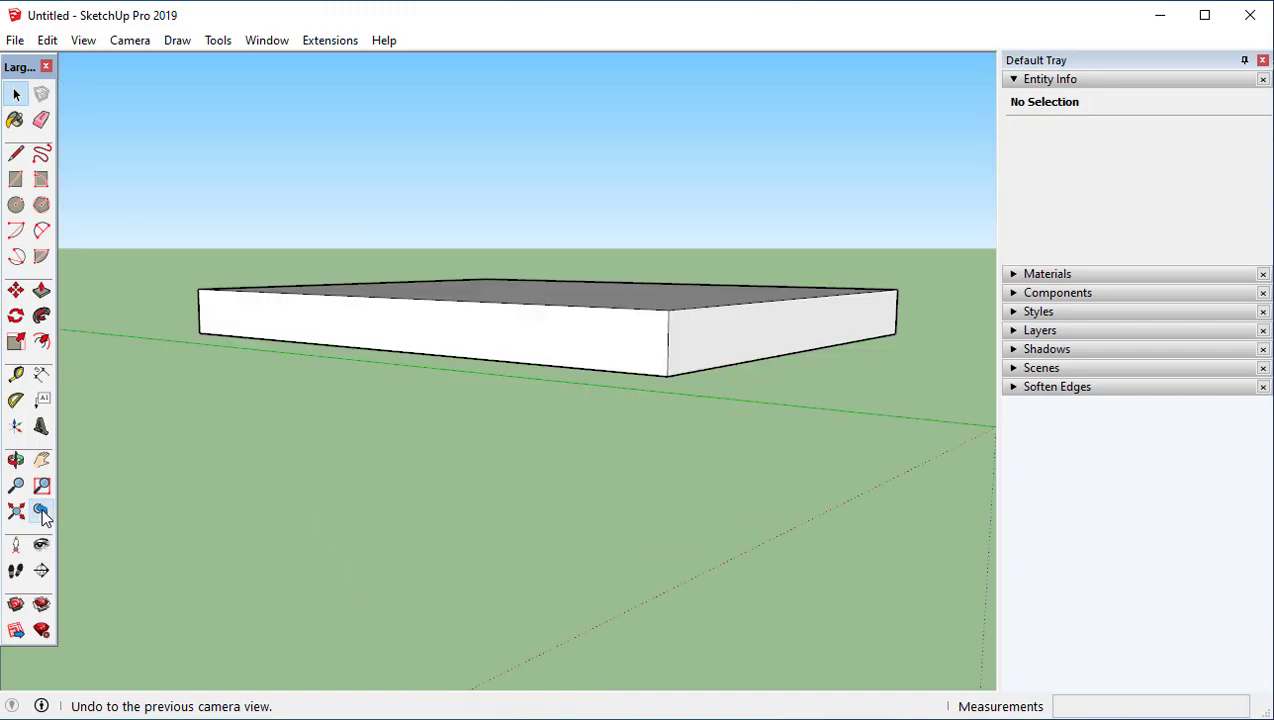
Step: Step back through the earlier camera views with Previous and orbit around the slab
click(42, 512)
click(42, 512)
click(42, 512)
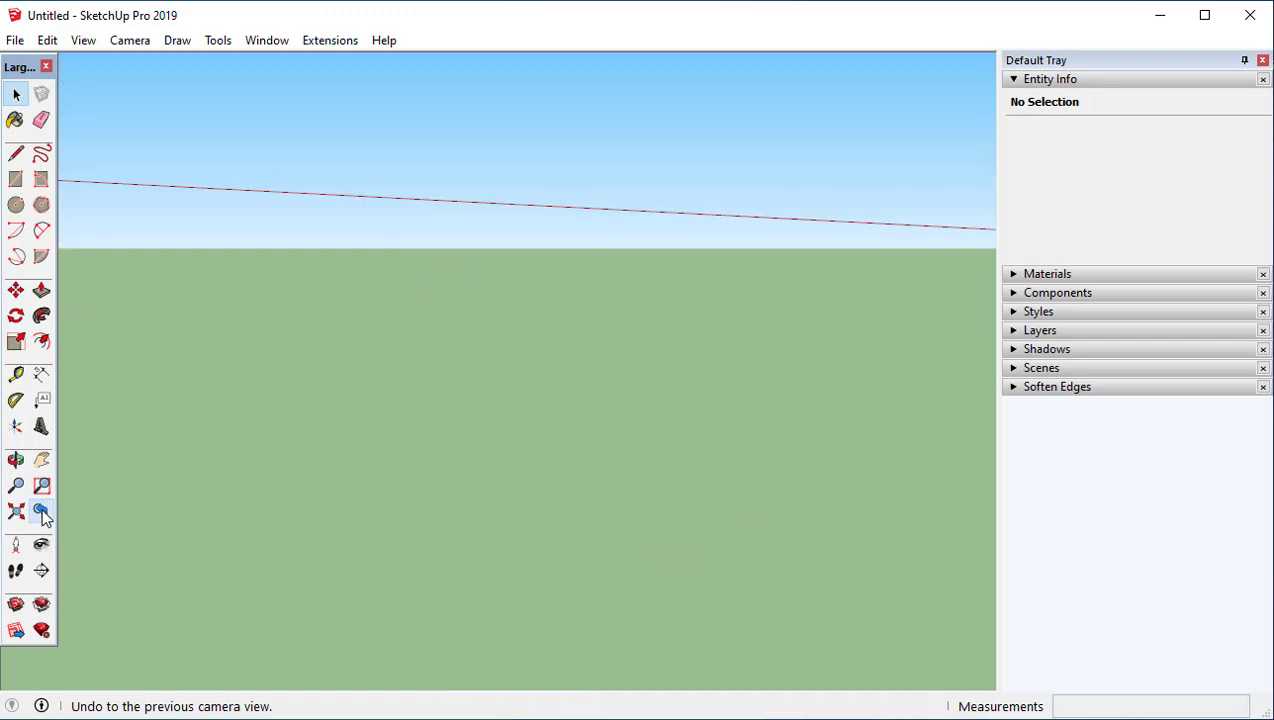
click(42, 512)
click(42, 512)
click(42, 512)
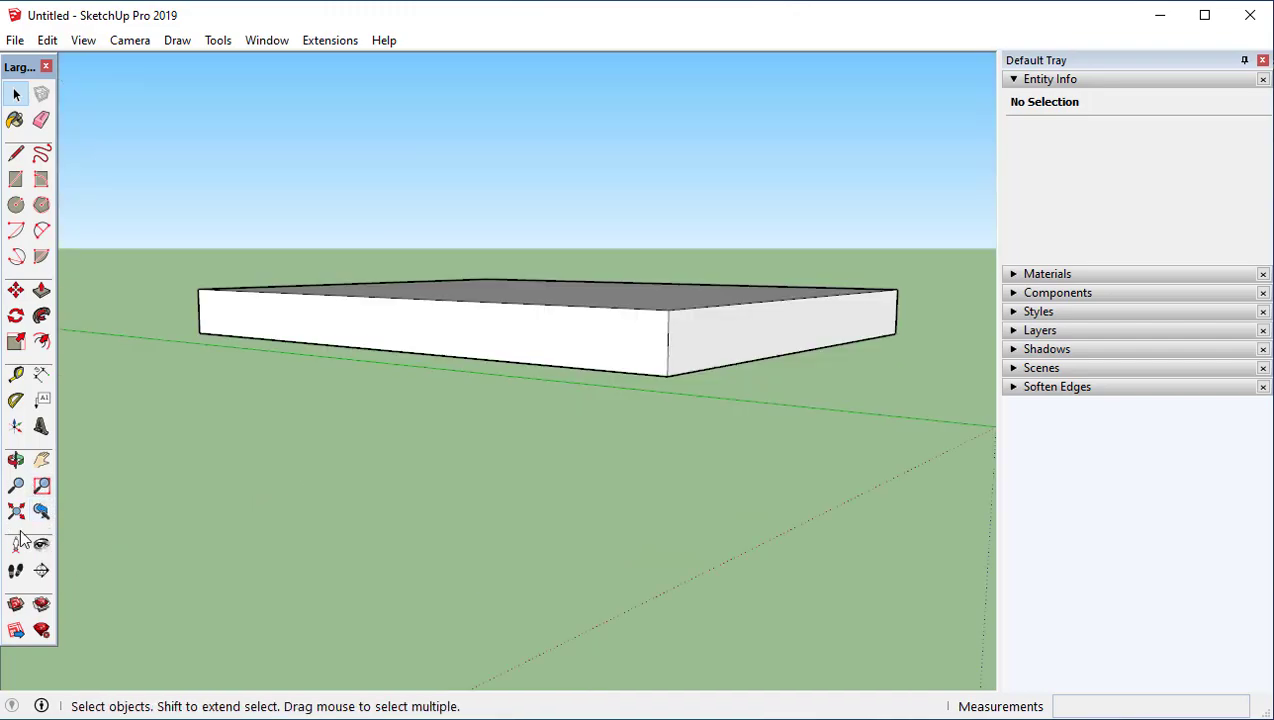
middle_drag(603, 260, 482, 324)
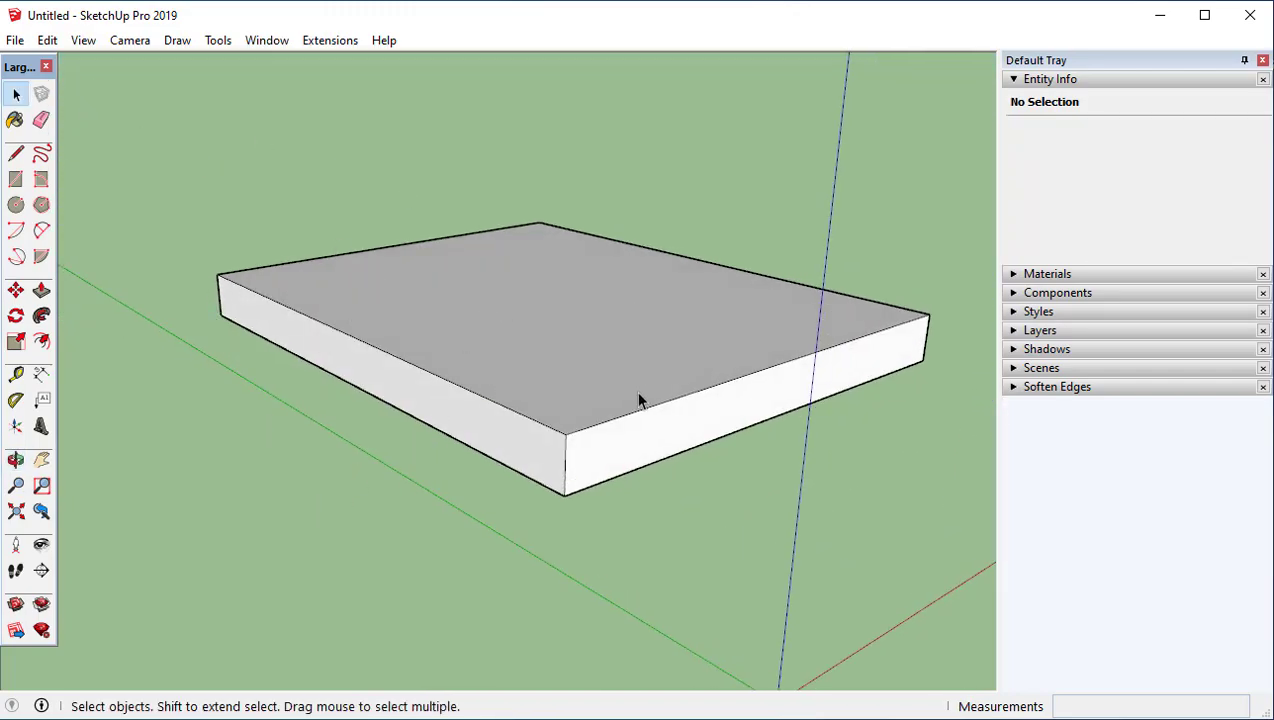
middle_drag(638, 400, 657, 333)
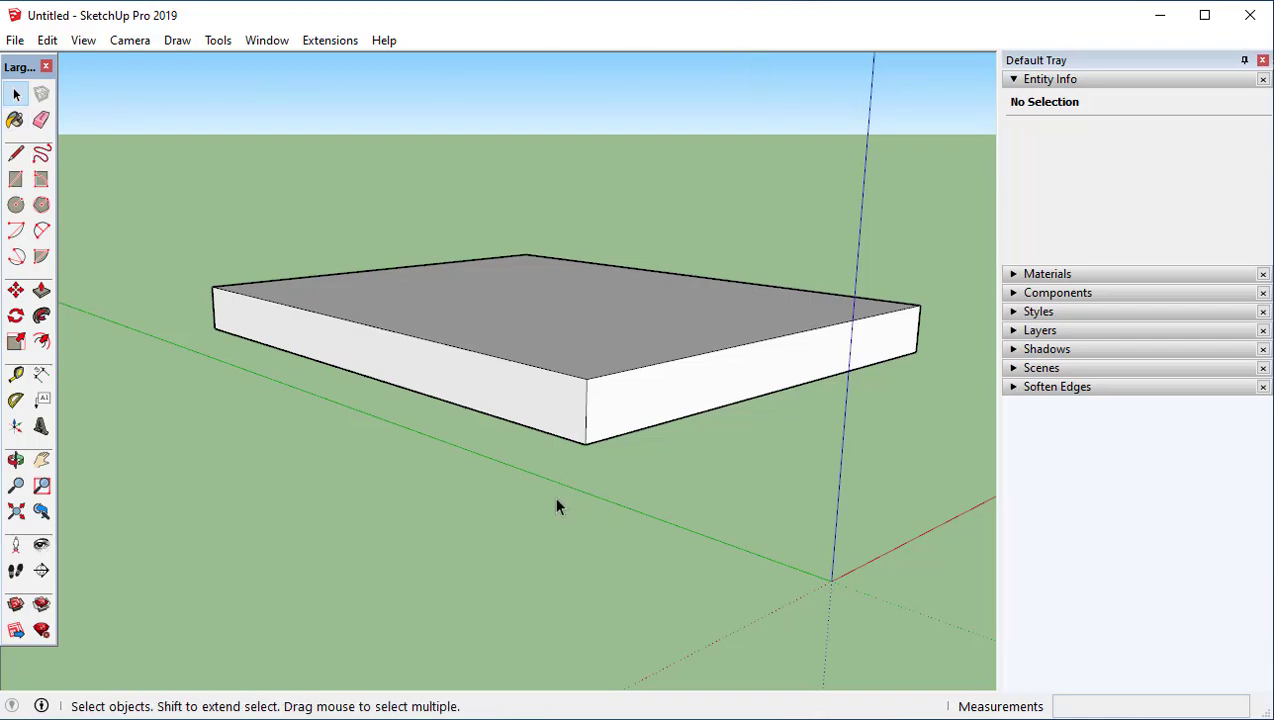
middle_drag(607, 378, 481, 497)
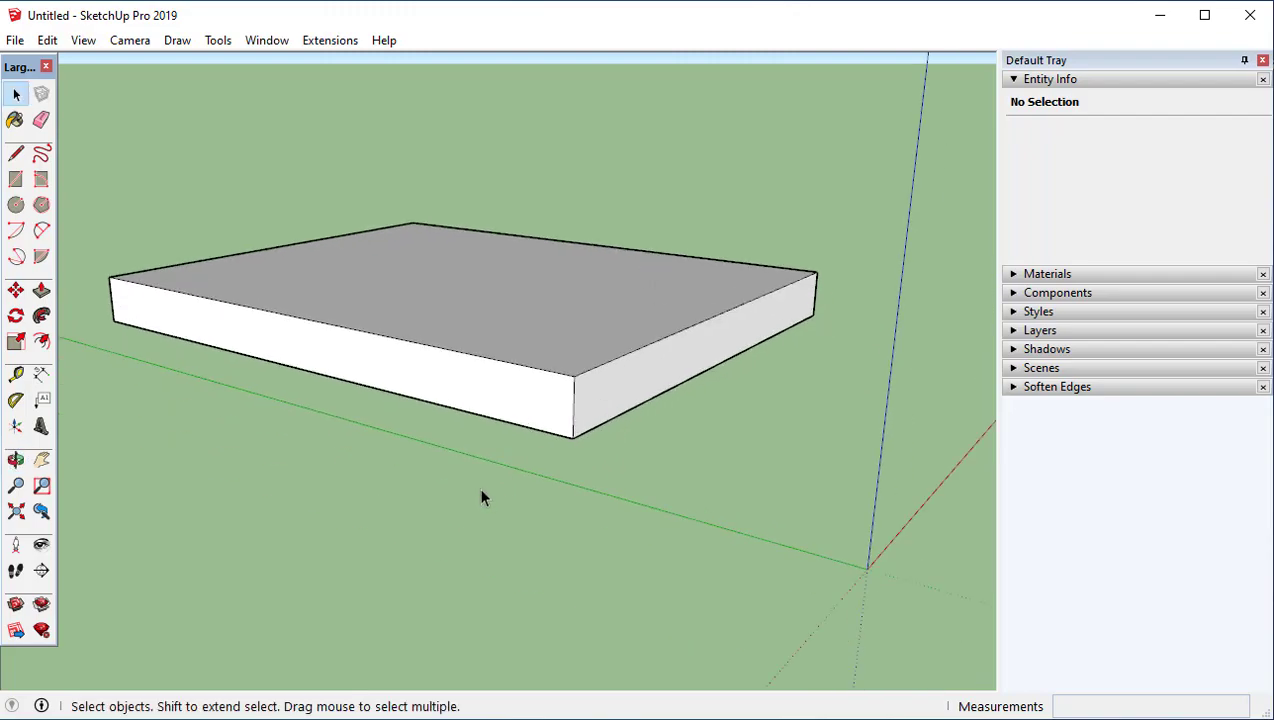
Step: Turn the camera around the slab with Look Around and orbit to see it from above
click(41, 546)
drag(879, 468, 835, 424)
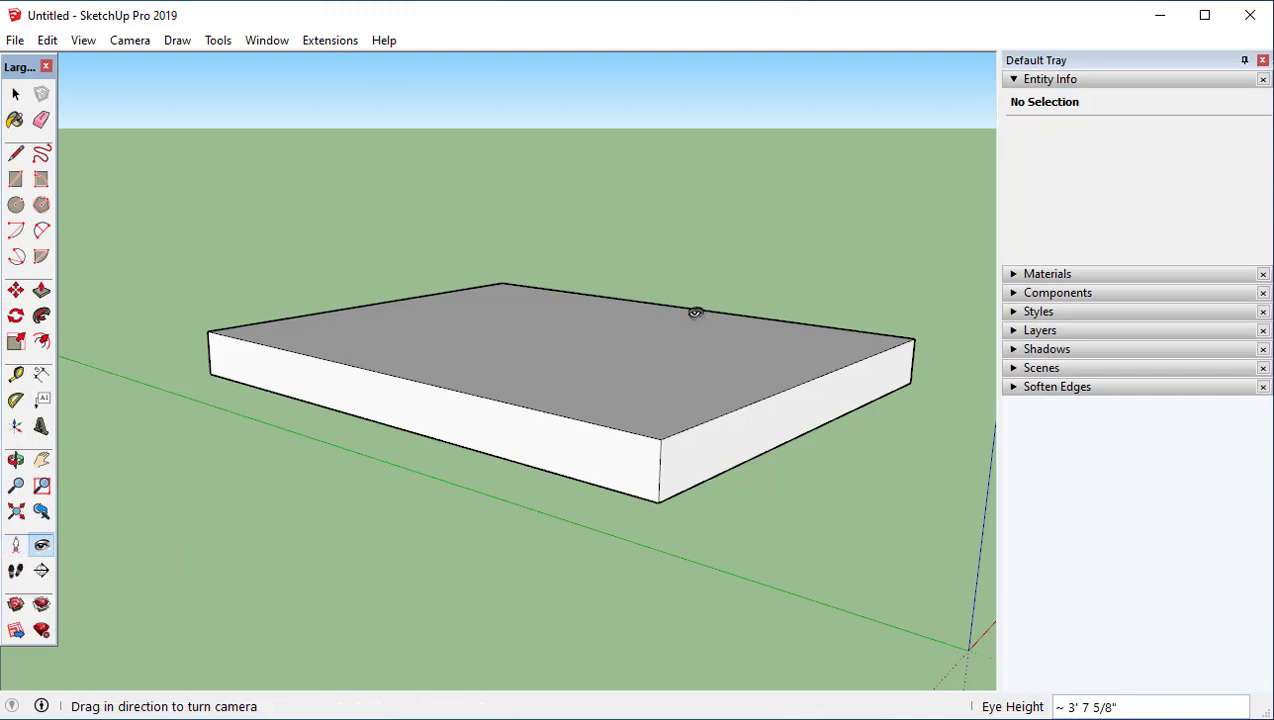
scroll(696, 318, down, 3)
middle_drag(699, 369, 500, 432)
key(space)
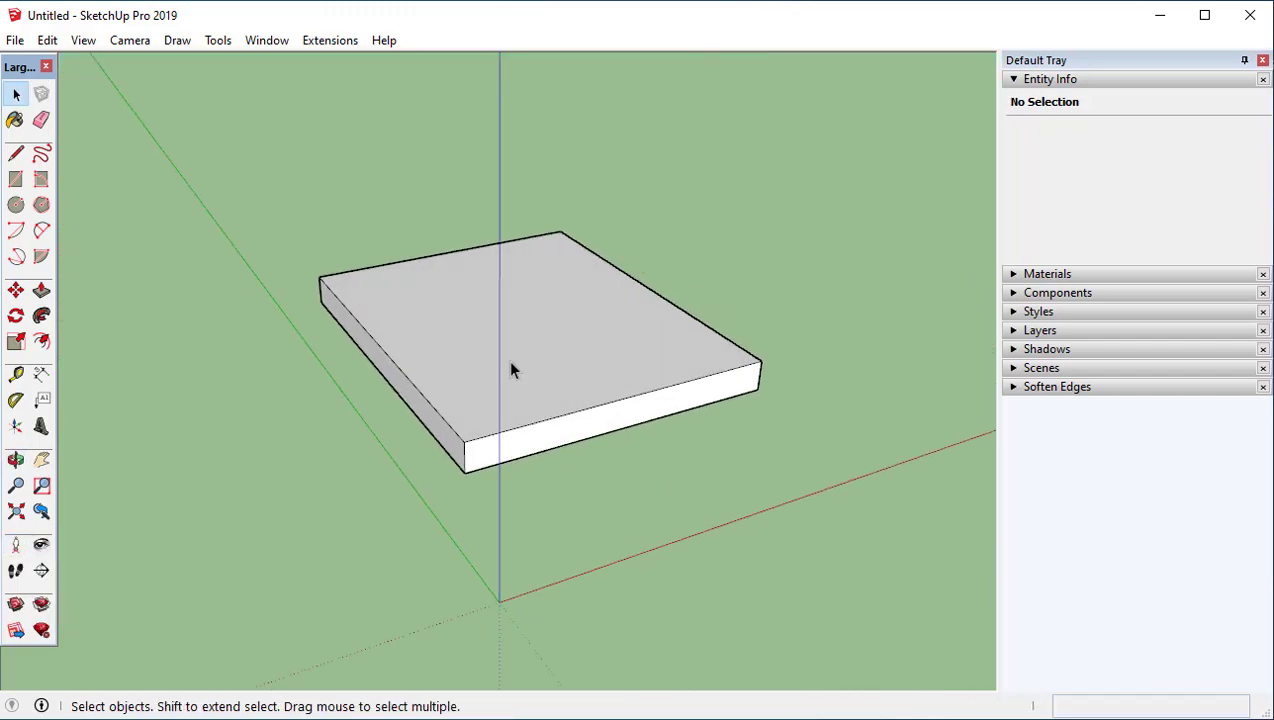
Step: Position the camera on the ground in front of the slab, look around from there, and bring the slab back into view
click(16, 545)
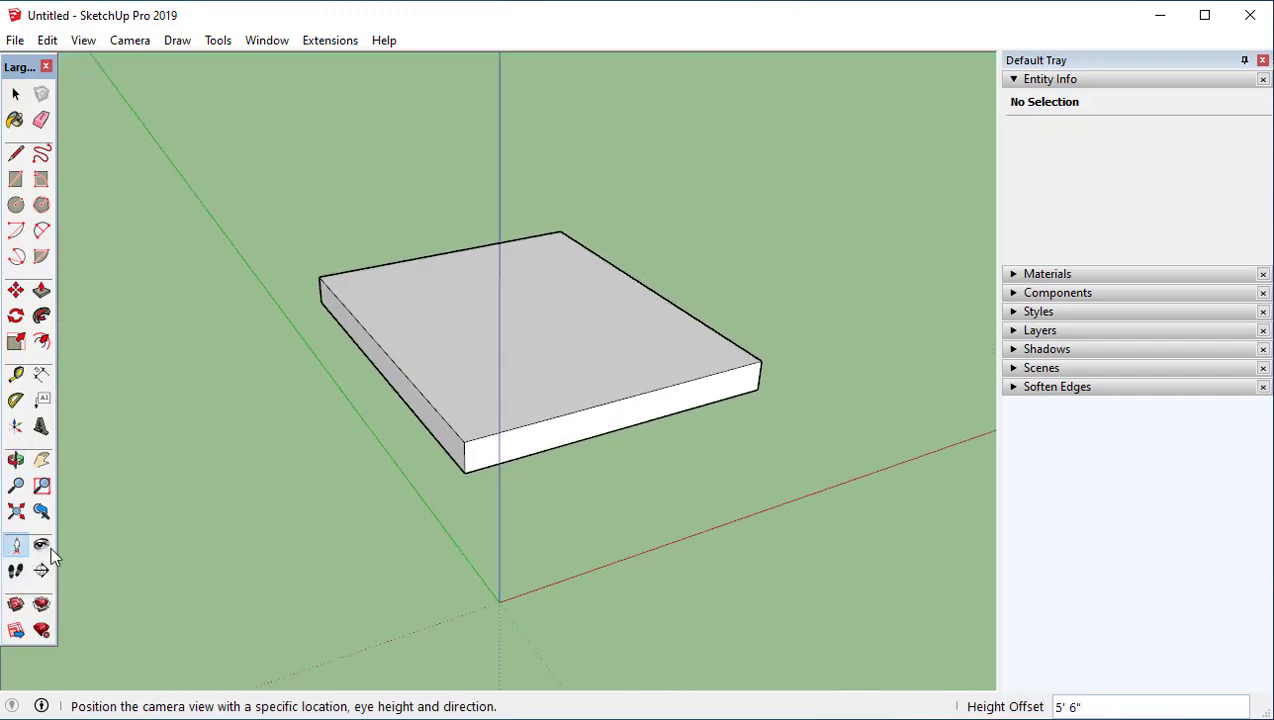
click(637, 468)
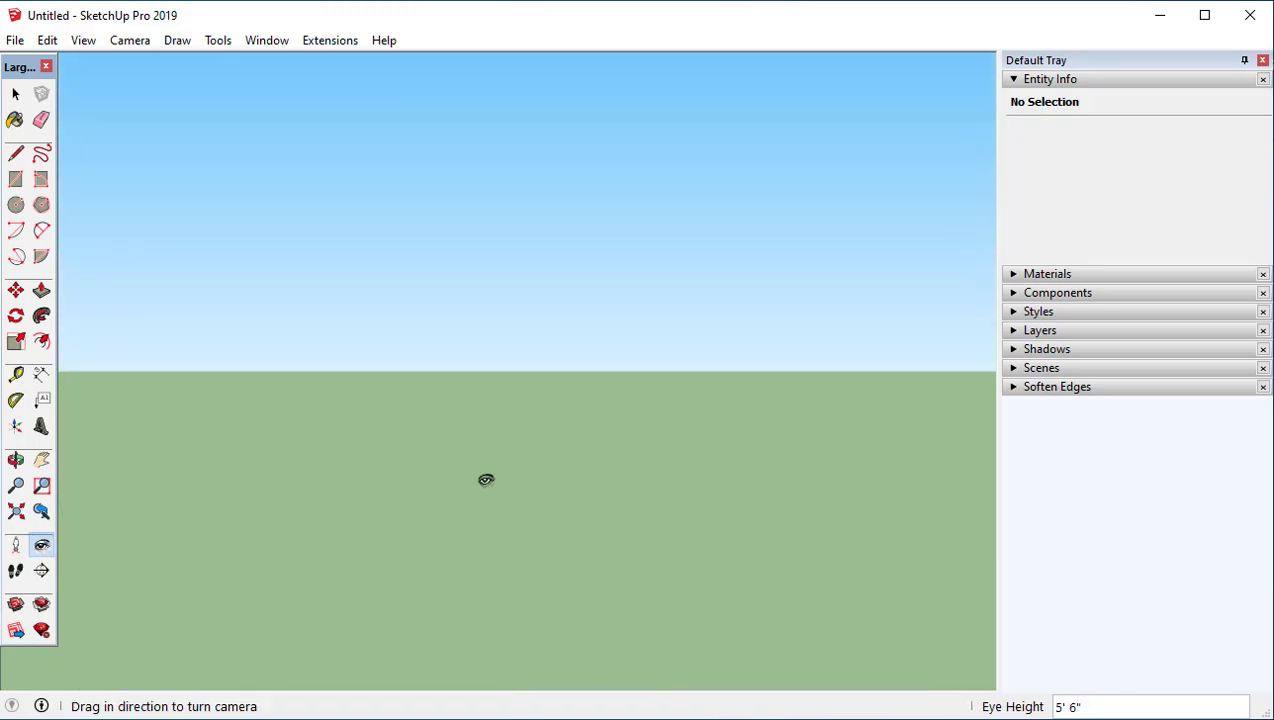
drag(487, 391, 560, 63)
key(space)
scroll(555, 386, down, 3)
shift+middle_drag(554, 386, 540, 150)
scroll(552, 228, down, 2)
middle_drag(552, 228, 500, 320)
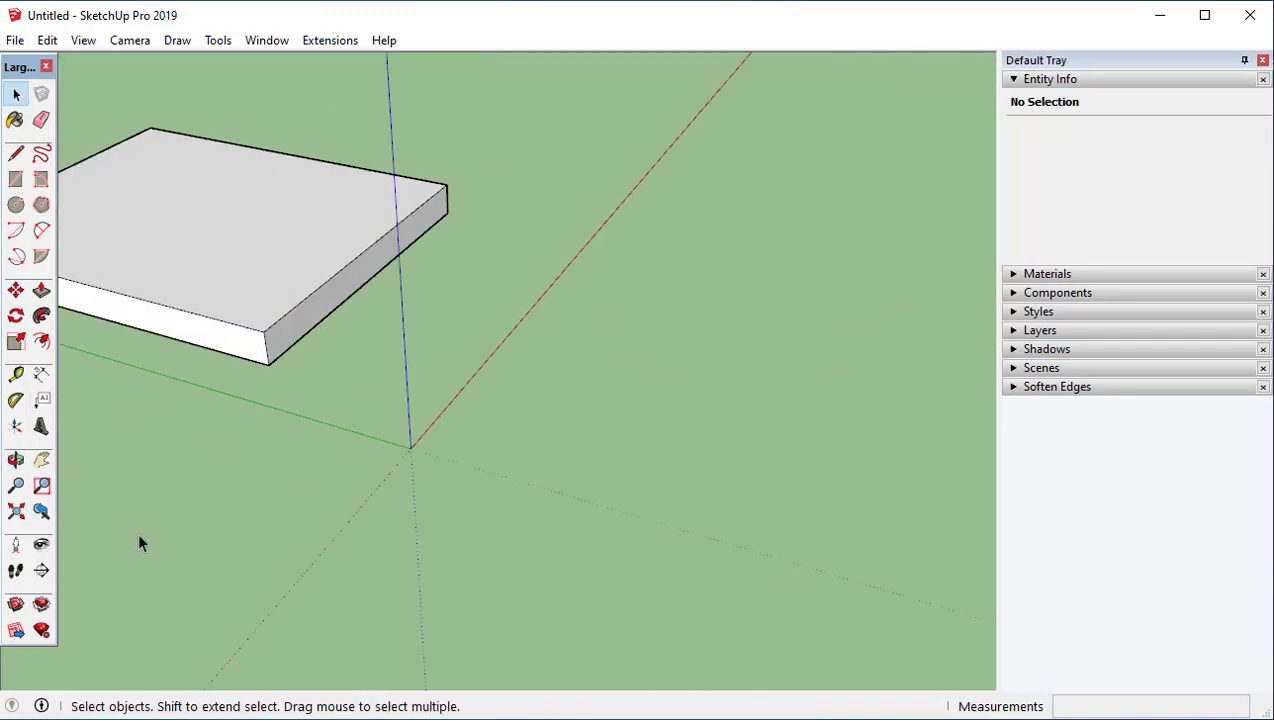
Step: Position the camera on the ground across the red axis, aimed along the green axis at the slab's side, and orbit back out
click(16, 544)
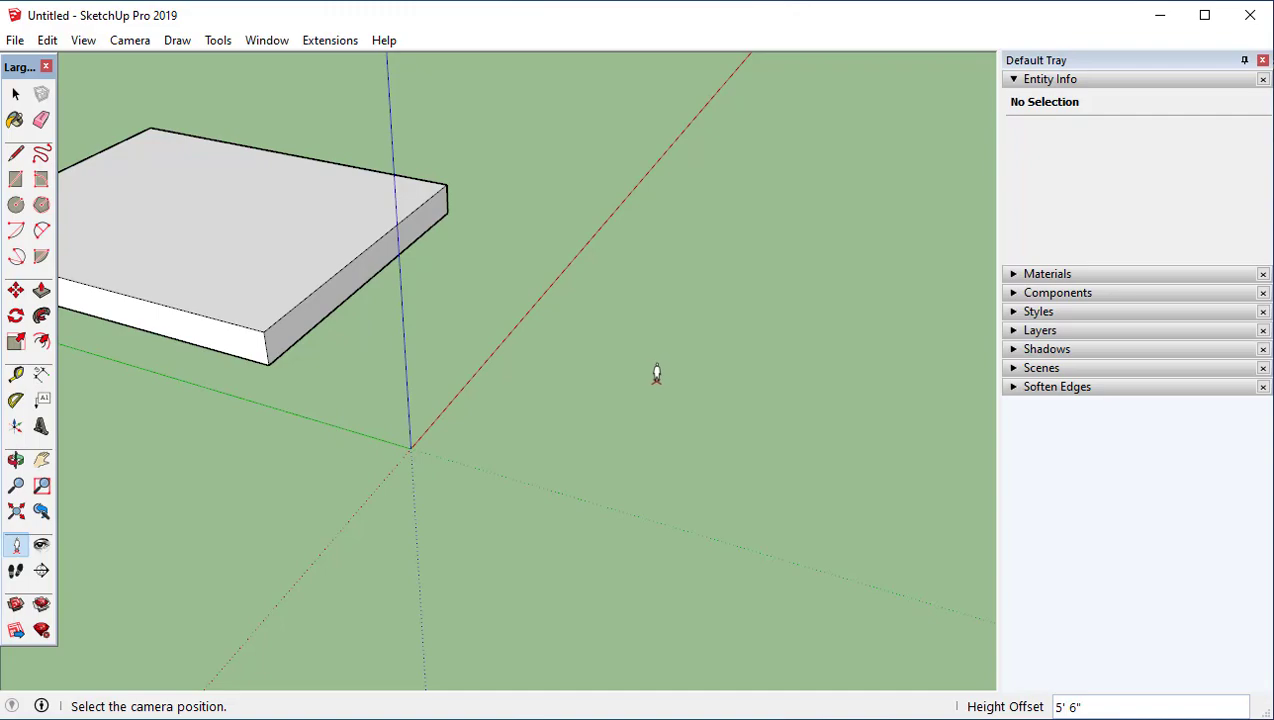
drag(646, 361, 612, 352)
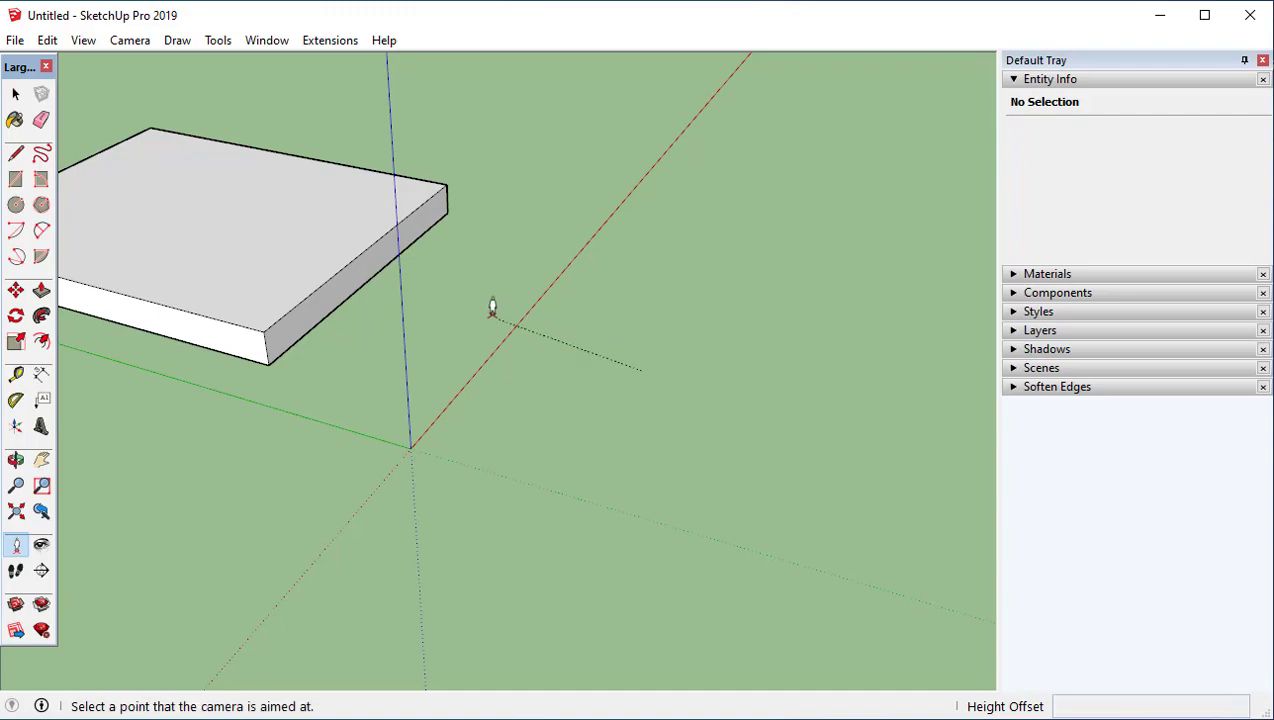
drag(453, 287, 404, 320)
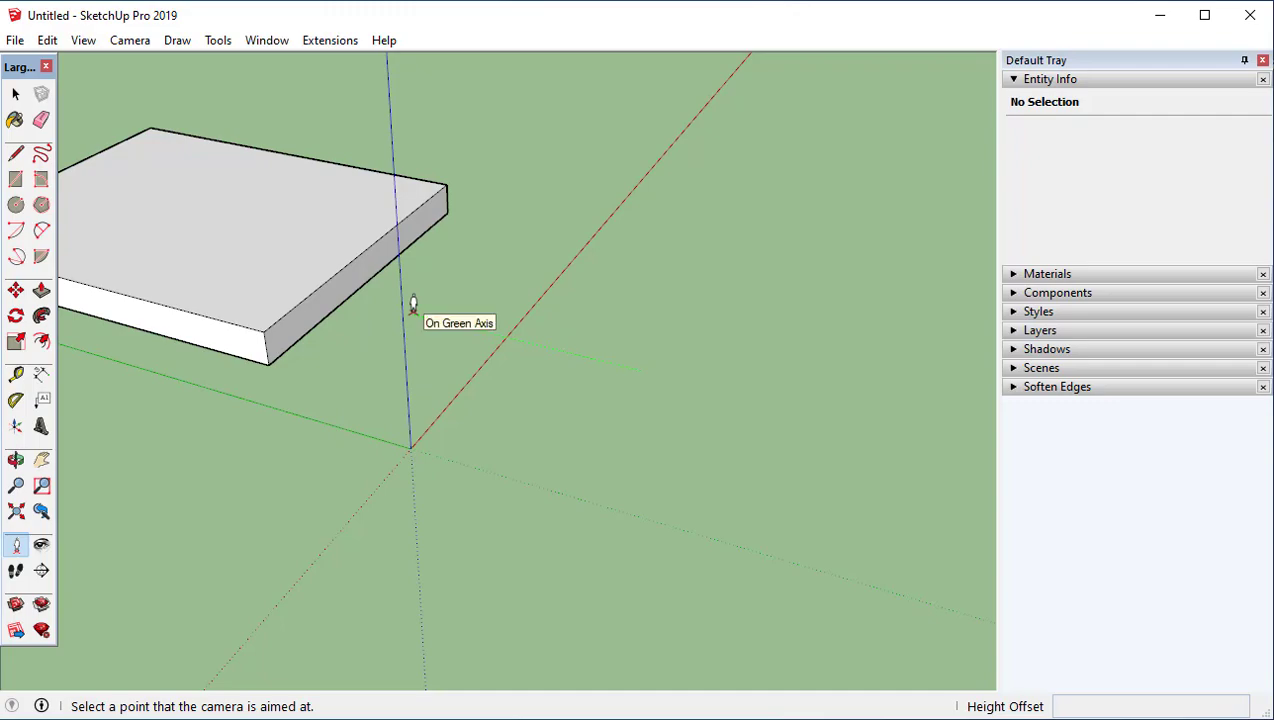
drag(413, 305, 413, 305)
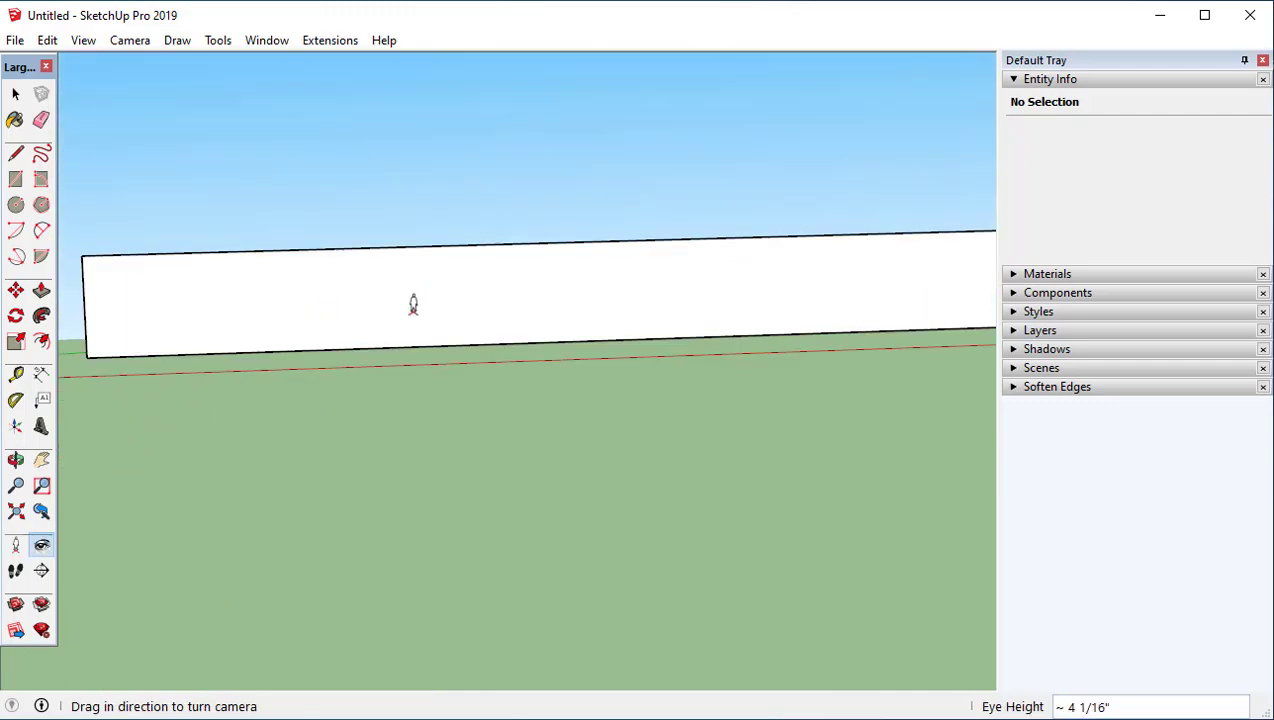
scroll(686, 315, down, 2)
middle_drag(685, 310, 688, 455)
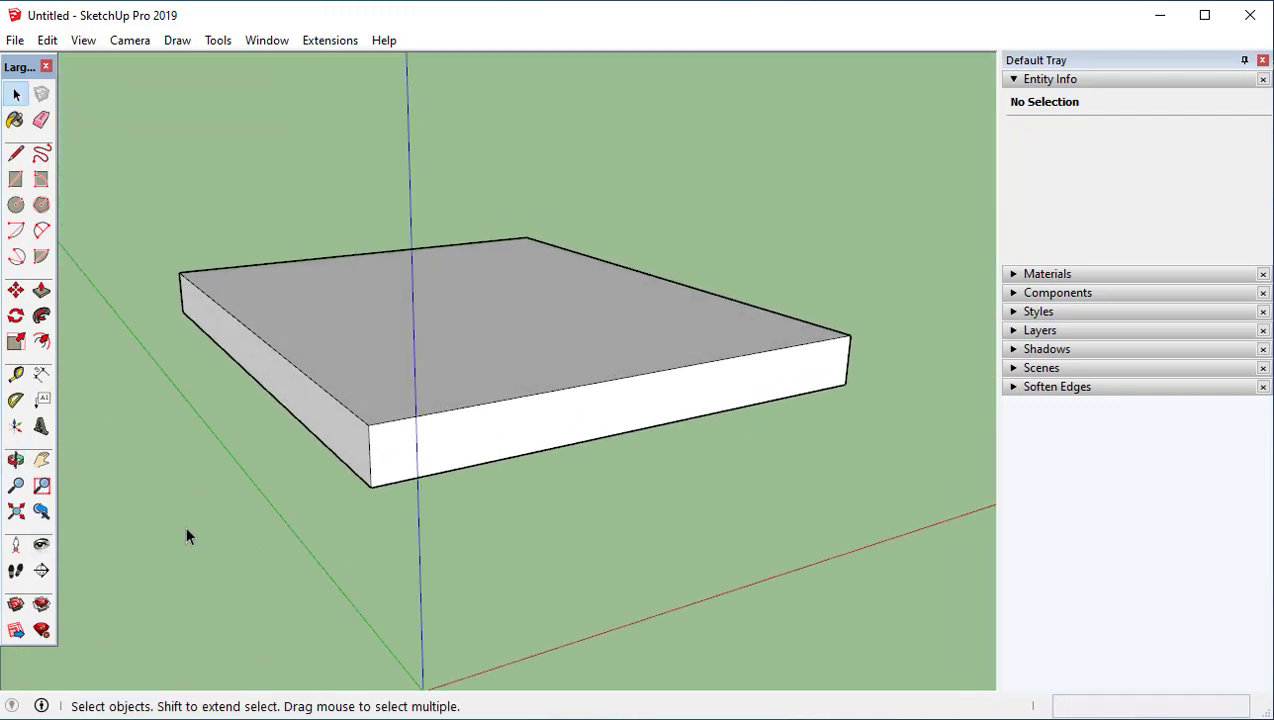
middle_drag(540, 415, 137, 529)
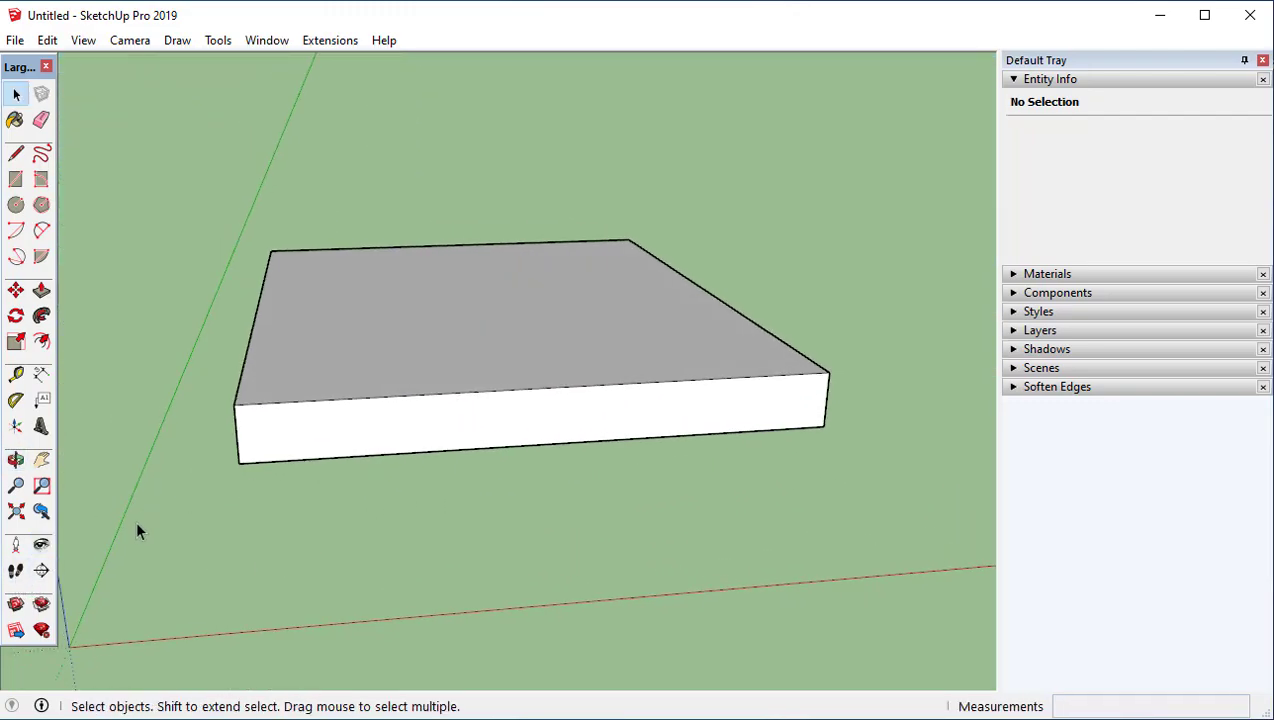
Step: Walk the camera around the slab with the Walk tool and orbit back to a raised view
click(15, 574)
middle_drag(536, 558, 606, 471)
middle_drag(654, 535, 594, 438)
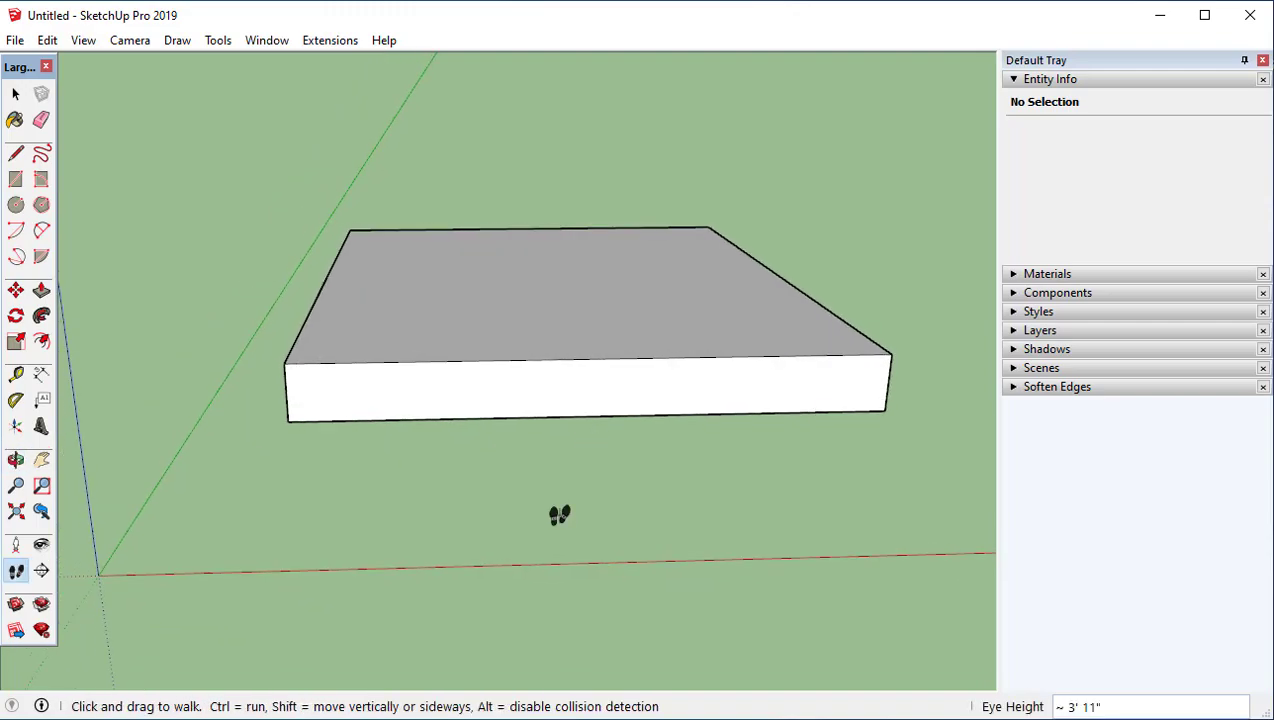
drag(559, 516, 603, 358)
mouse_move(603, 358)
middle_down()
mouse_move(643, 407)
mouse_move(690, 414)
middle_up()
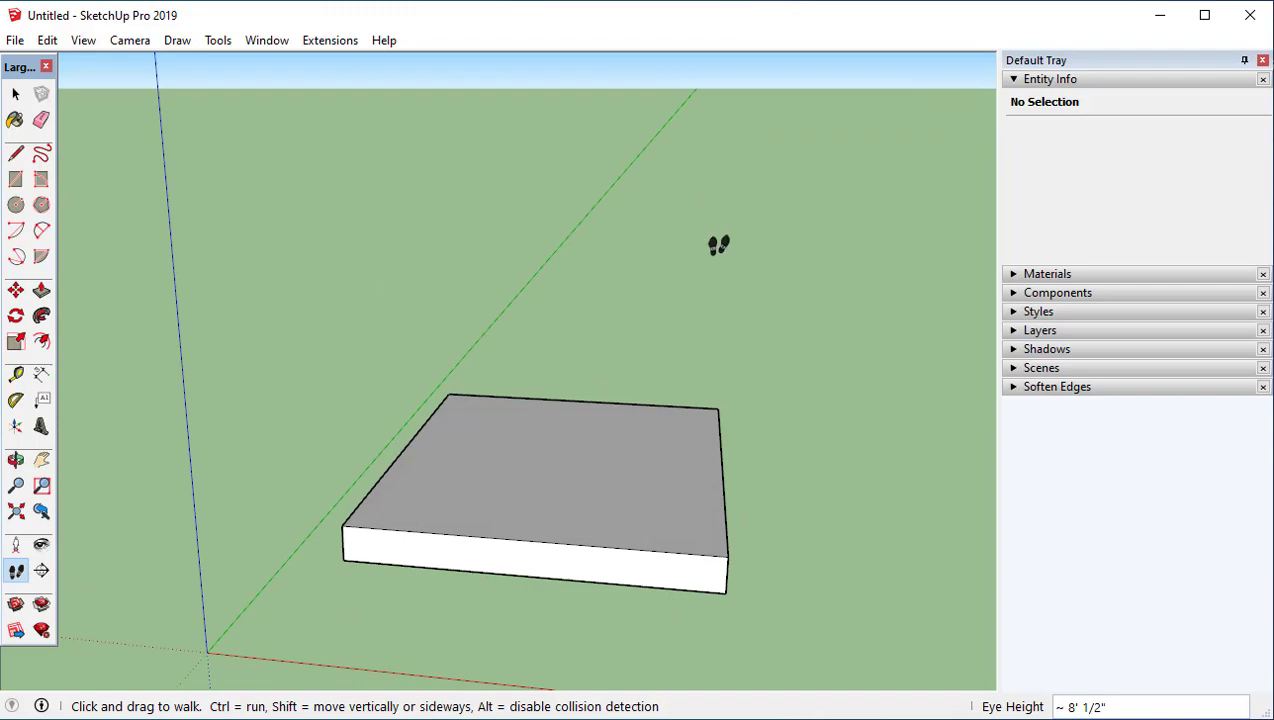
middle_drag(197, 410, 440, 445)
key(space)
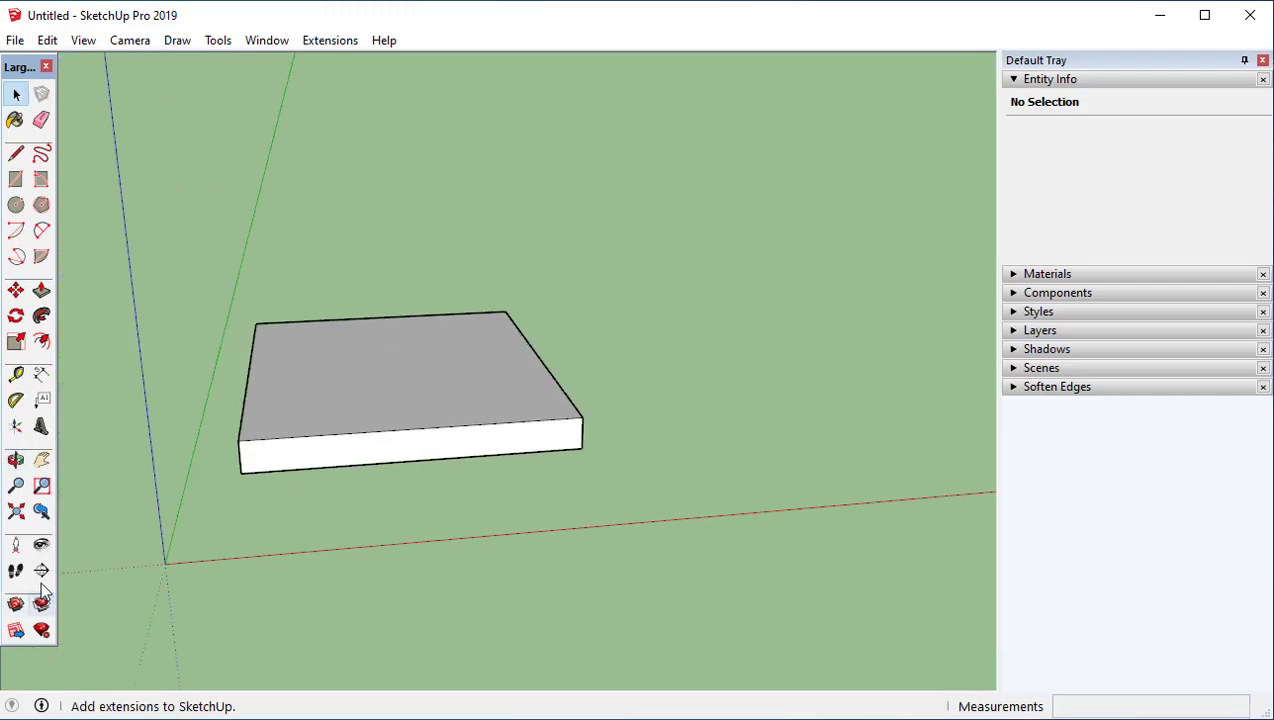
middle_drag(262, 508, 398, 436)
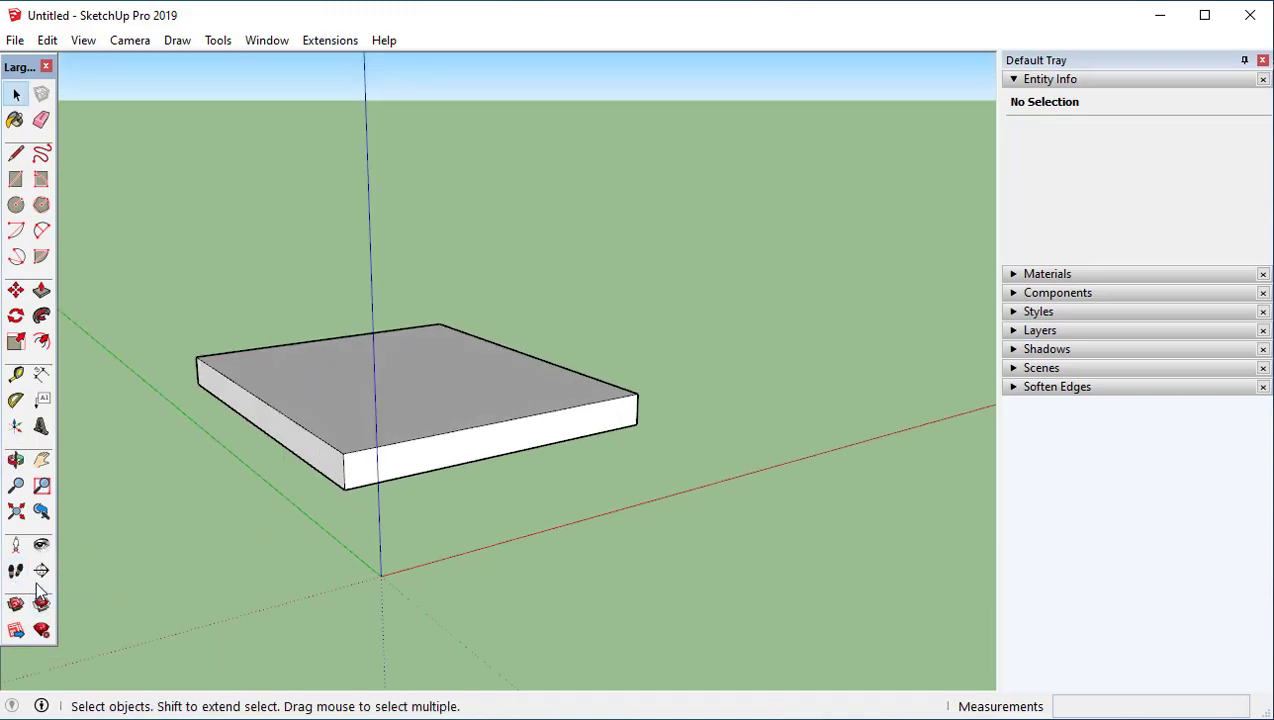
middle_drag(250, 540, 170, 643)
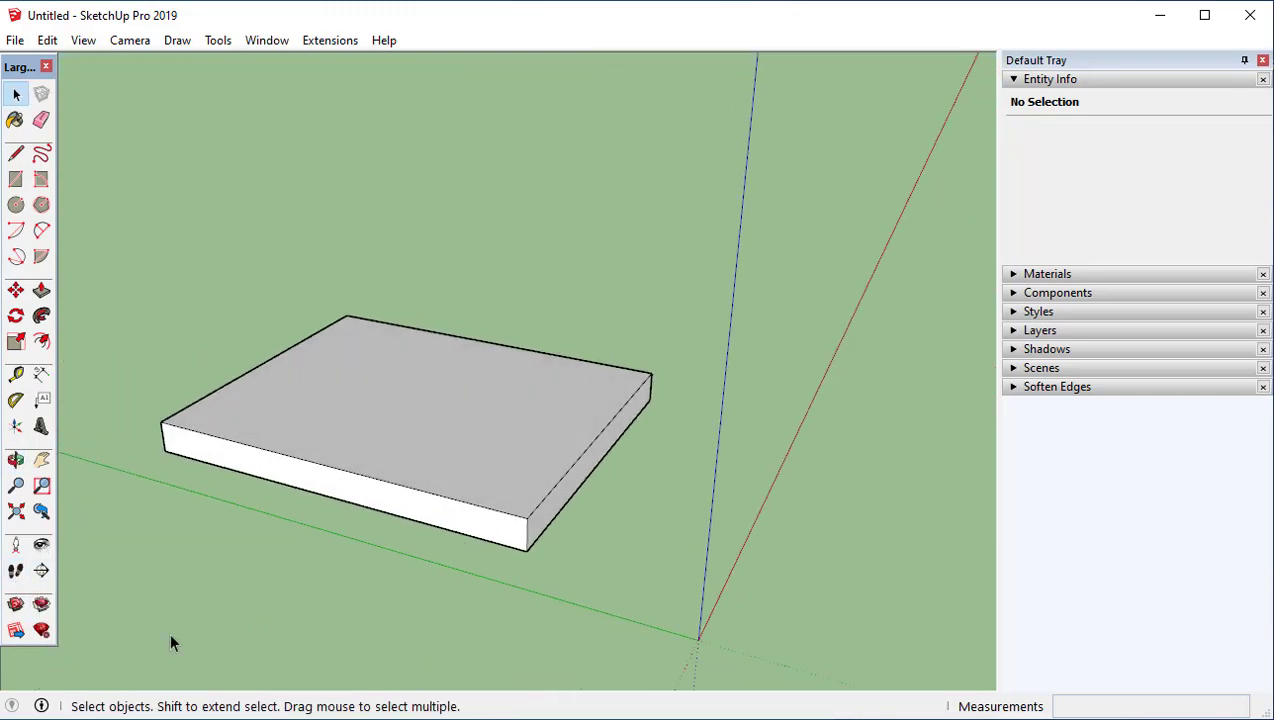
Step: Place a section plane on the slab's narrow side face nearest the origin, keeping the default name and symbol
click(41, 571)
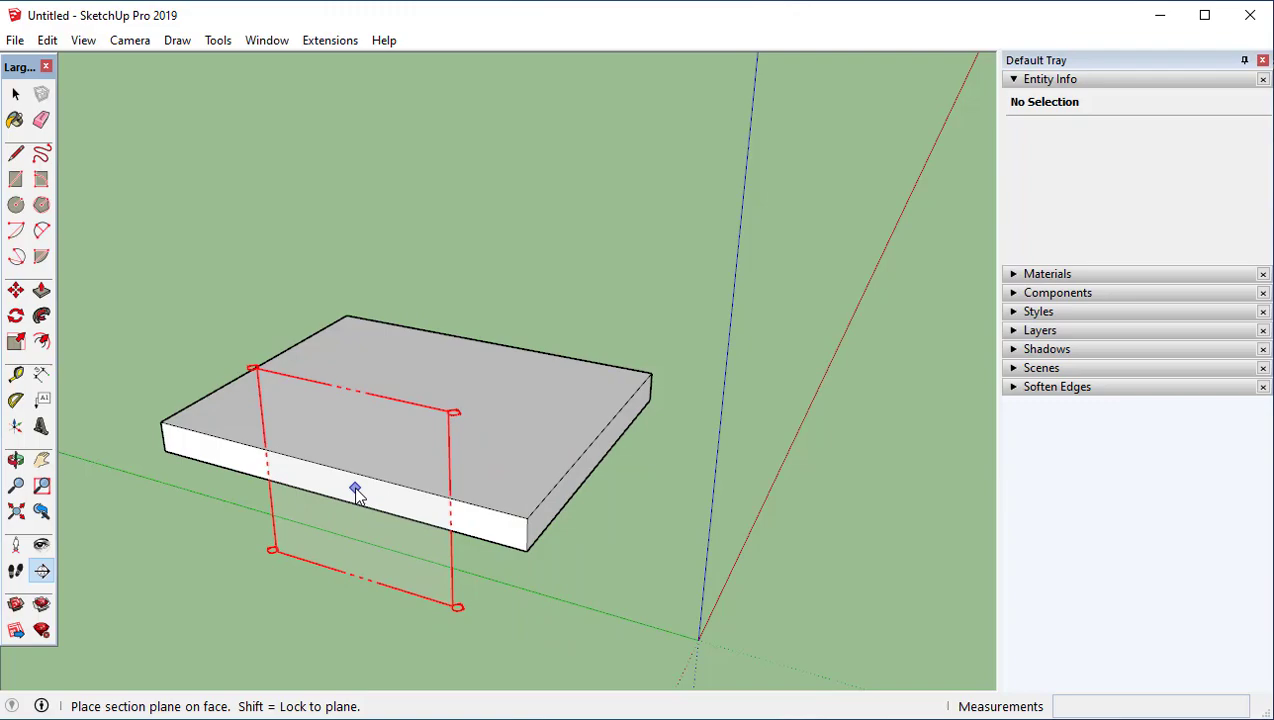
click(596, 444)
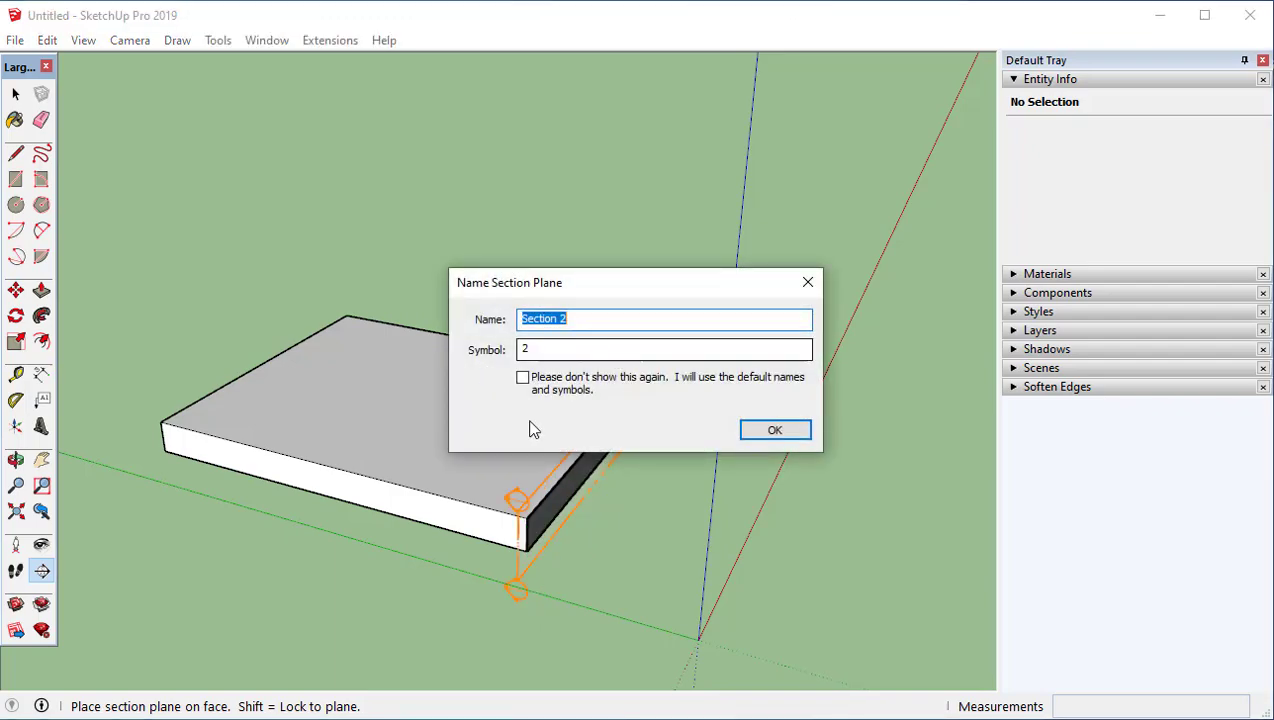
drag(584, 282, 690, 227)
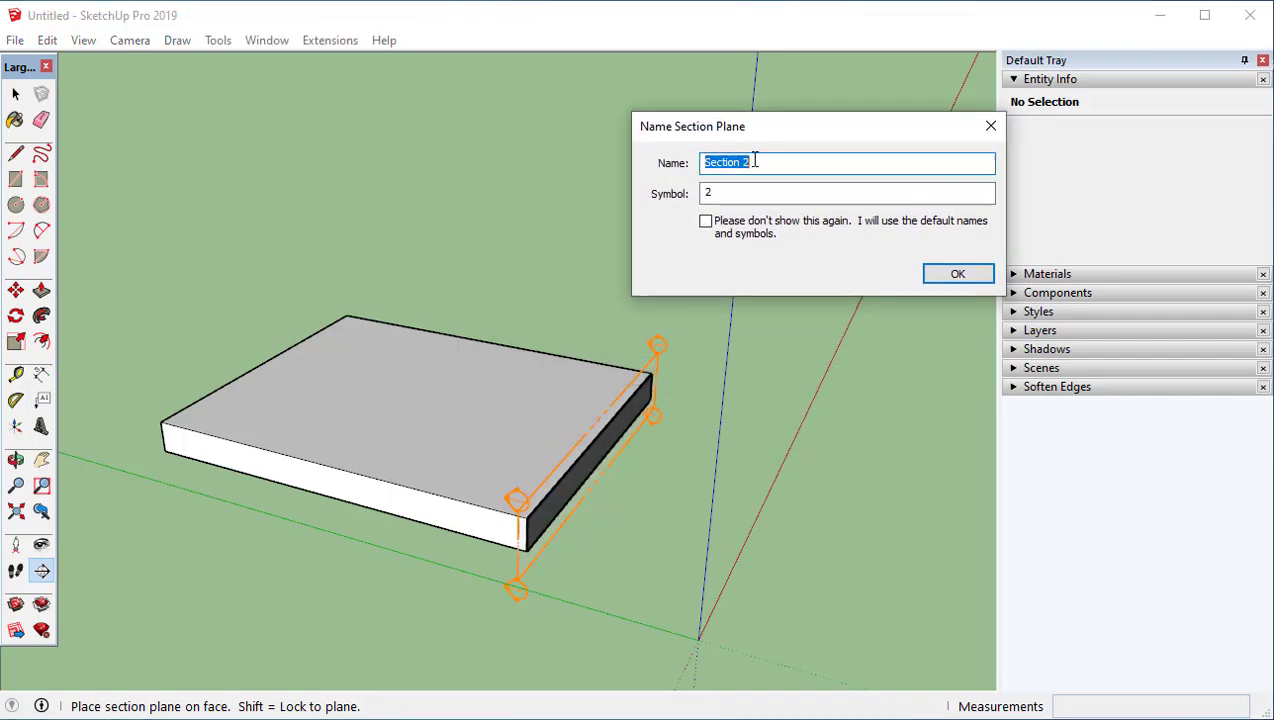
click(953, 278)
Step: Move the section plane along the green axis into the slab so that it cuts off the end nearest the origin
middle_drag(628, 461, 670, 379)
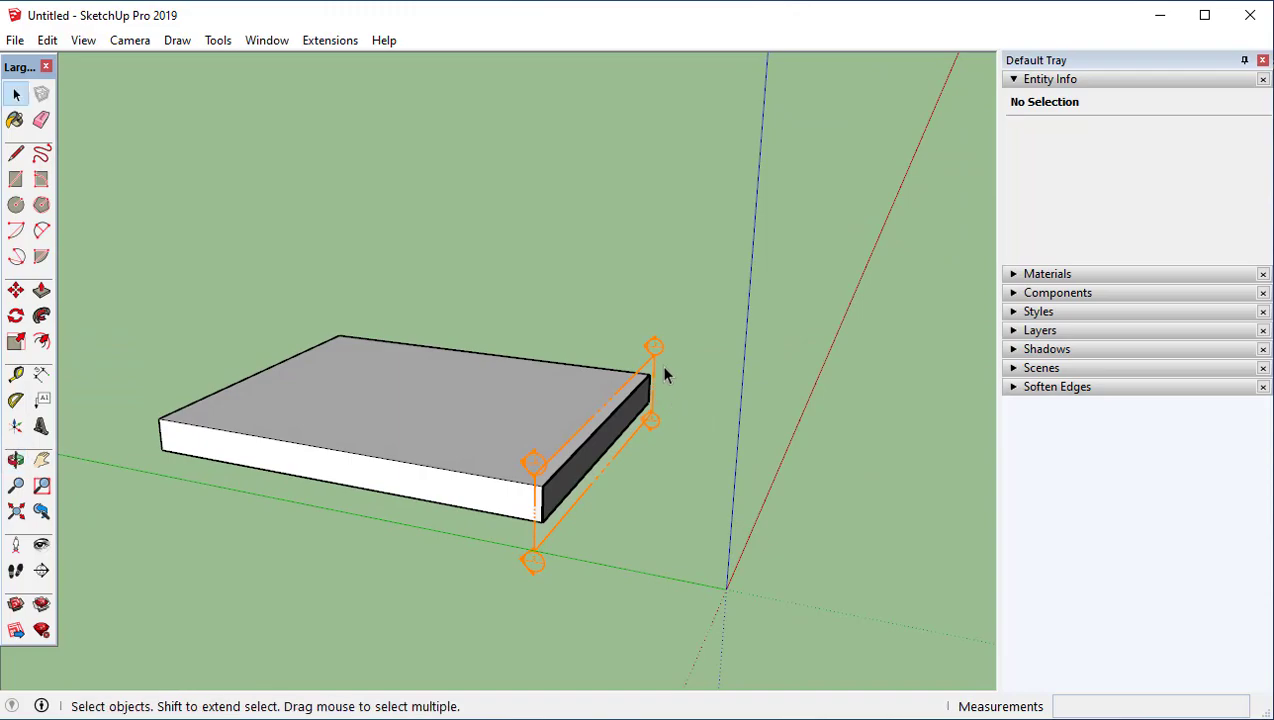
click(654, 354)
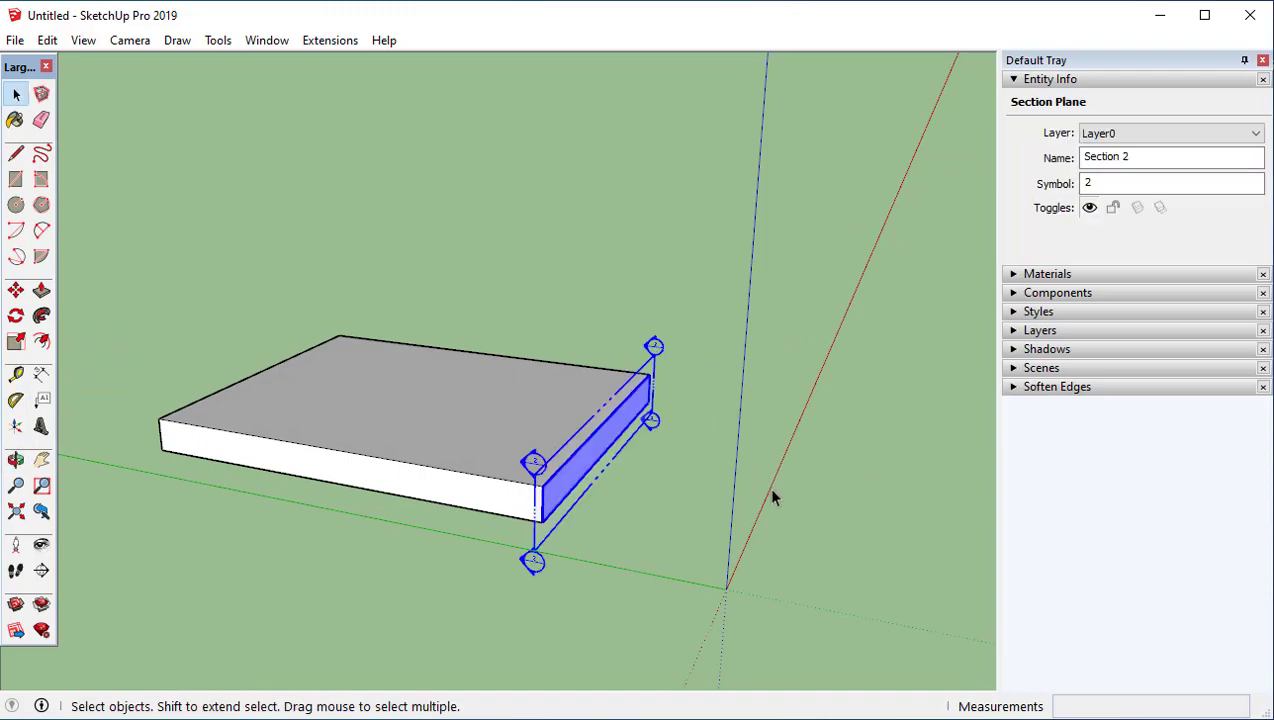
key(m)
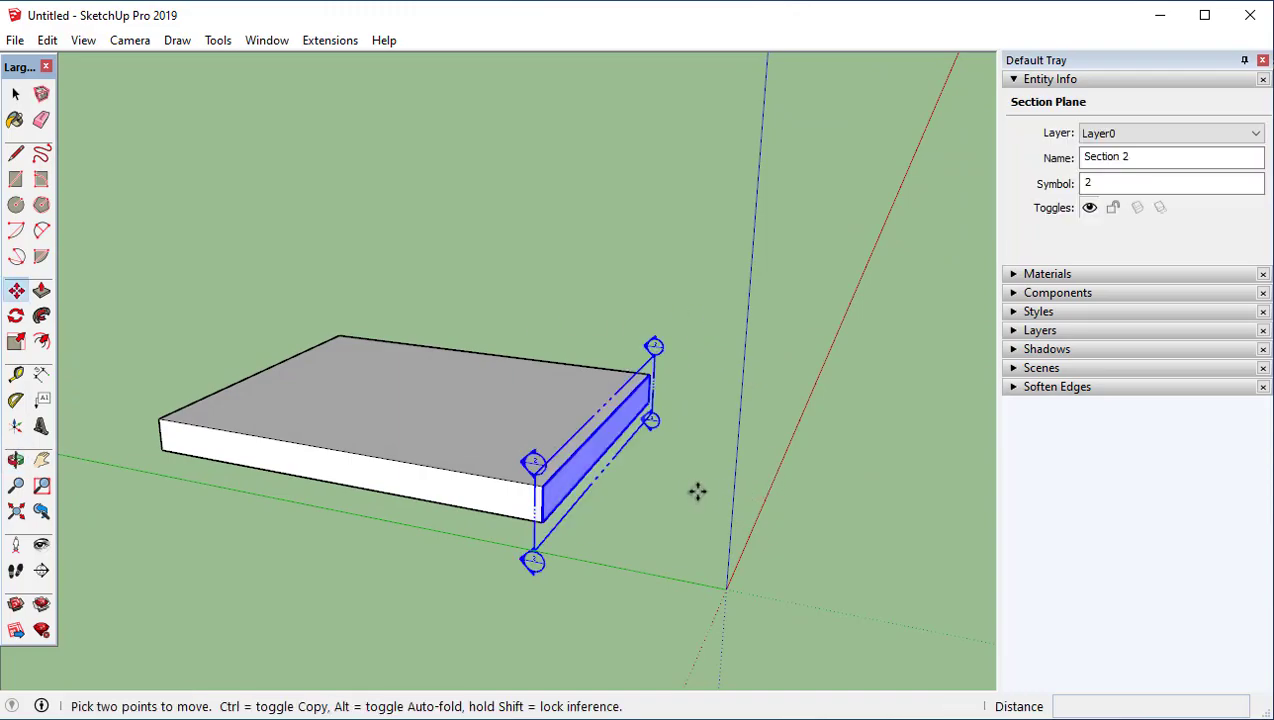
click(697, 490)
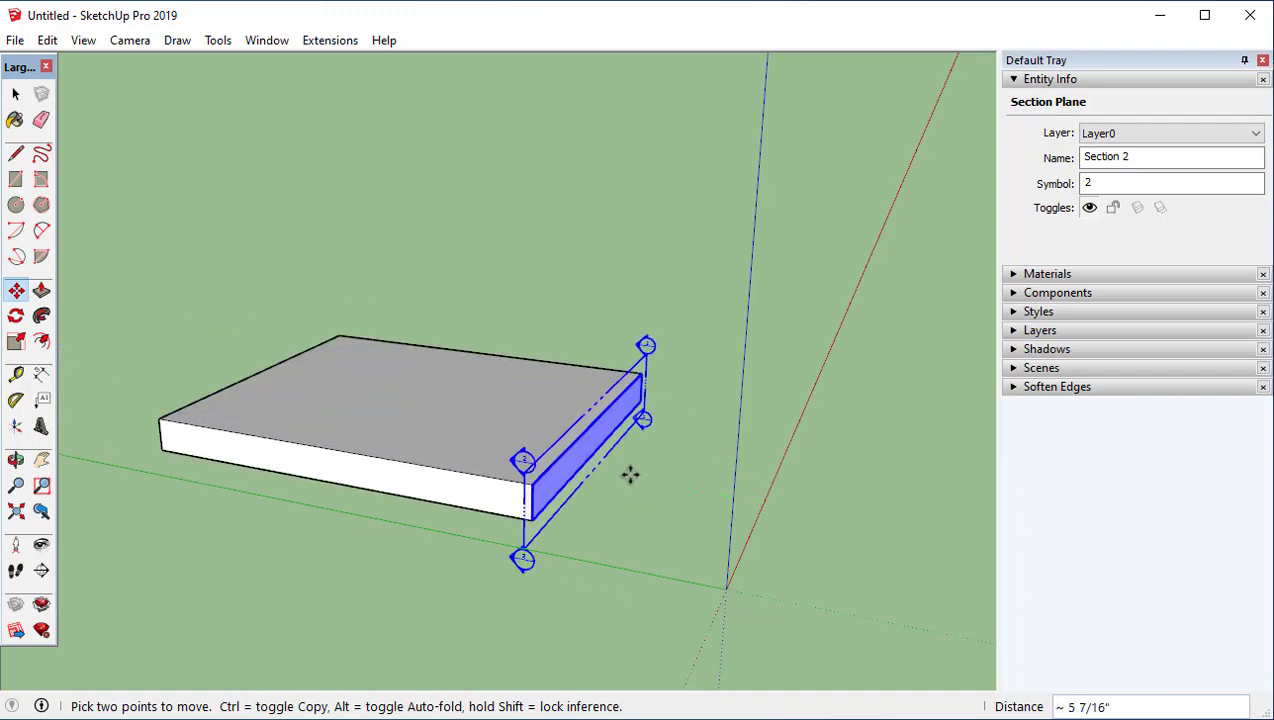
middle_drag(483, 489, 499, 514)
key(space)
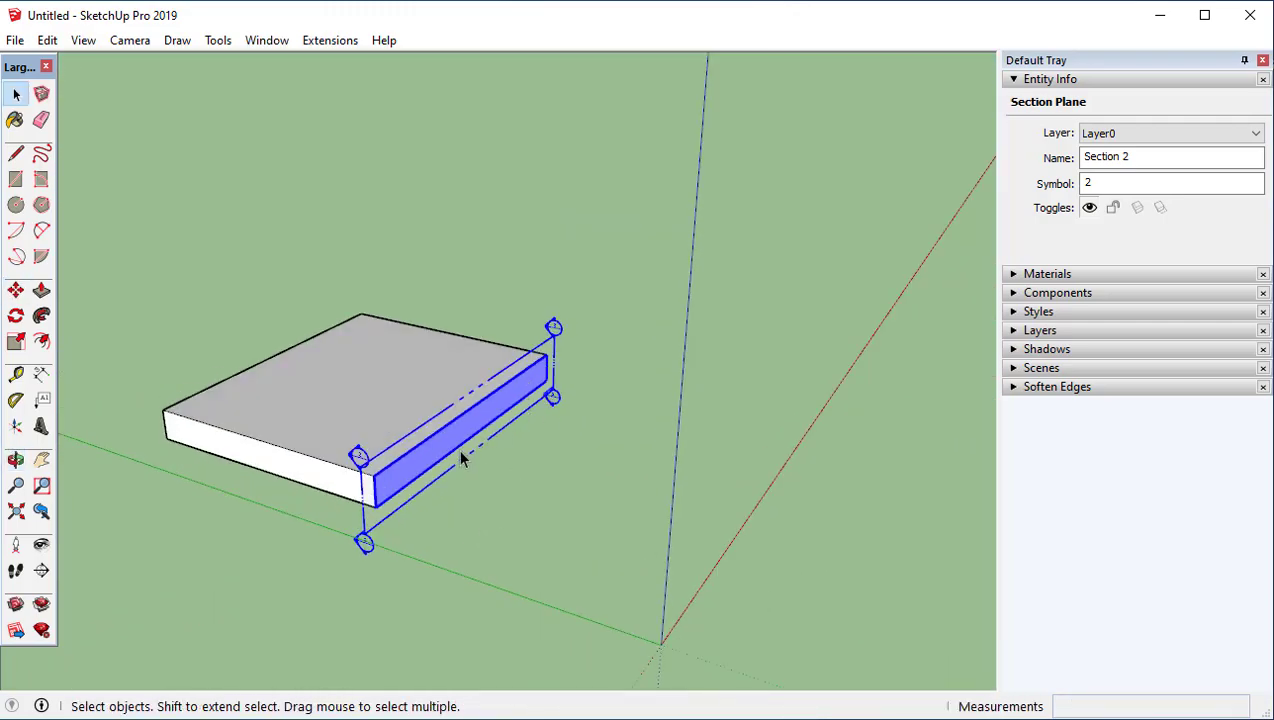
click(608, 332)
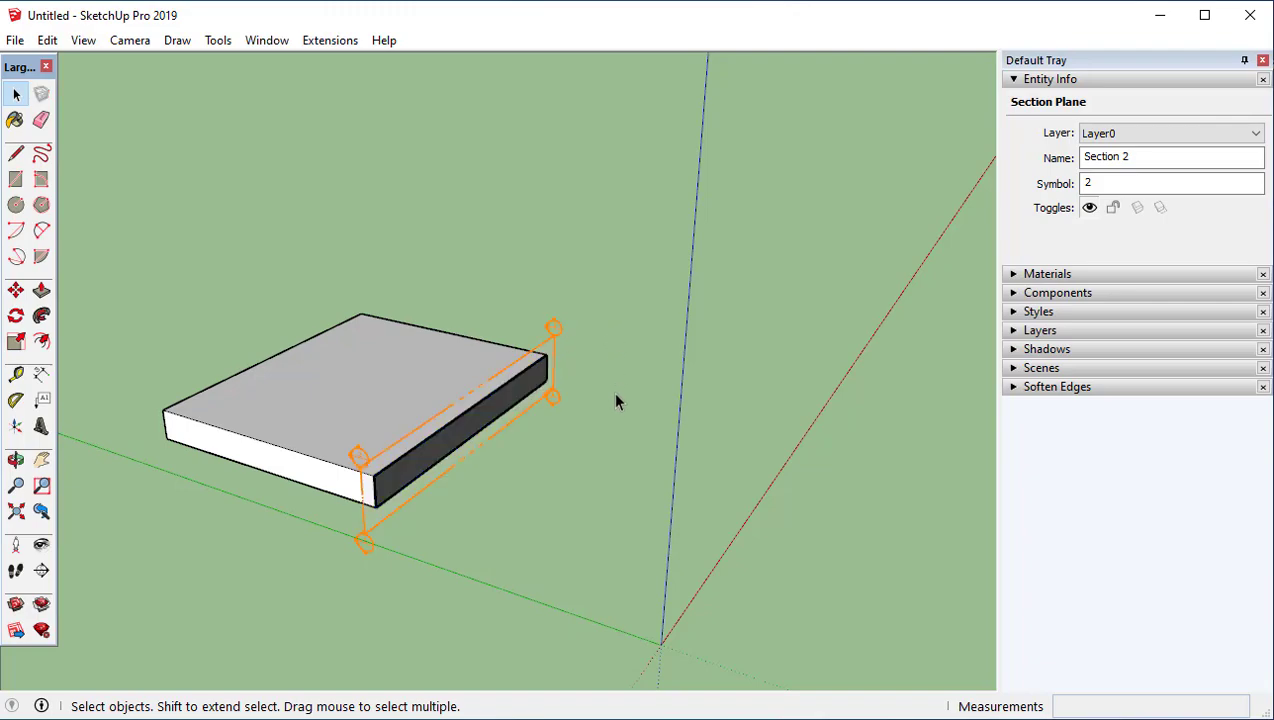
Step: Turn off the section plane's active cut and examine the whole slab around the plane
click(553, 333)
right_click(553, 333)
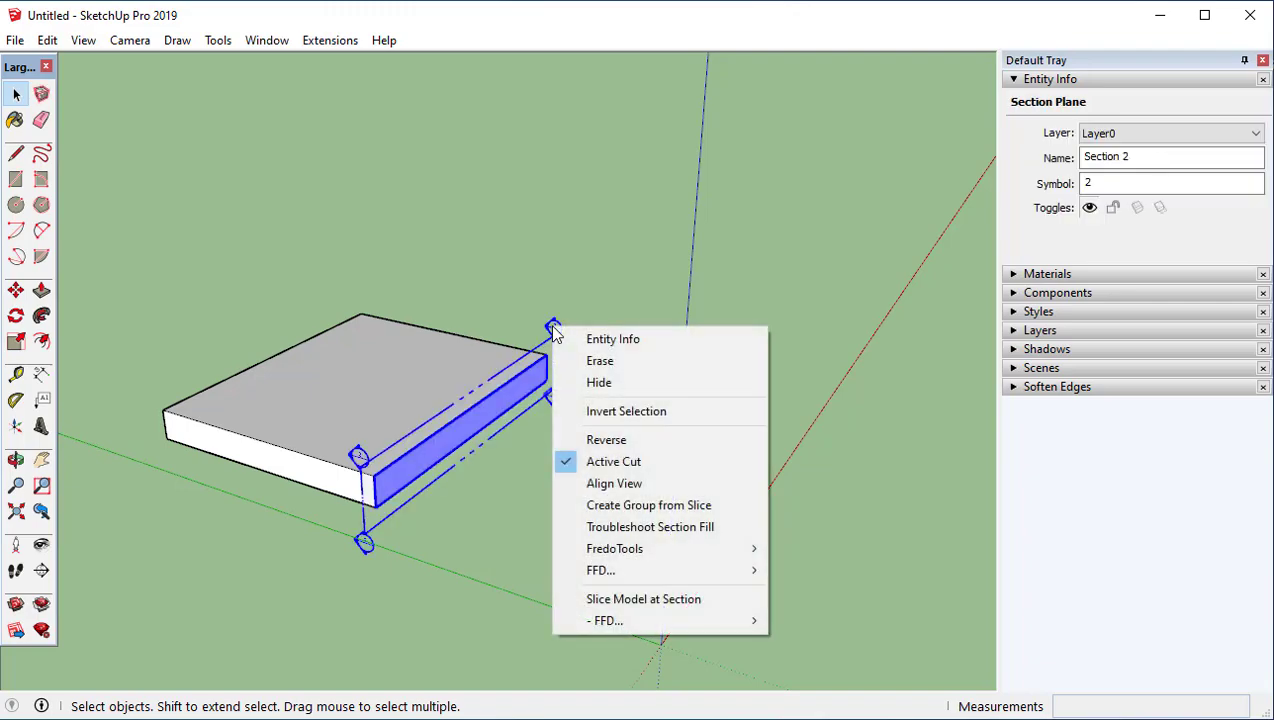
click(570, 462)
mouse_move(427, 469)
middle_down()
mouse_move(432, 390)
mouse_move(450, 445)
mouse_move(438, 455)
middle_up()
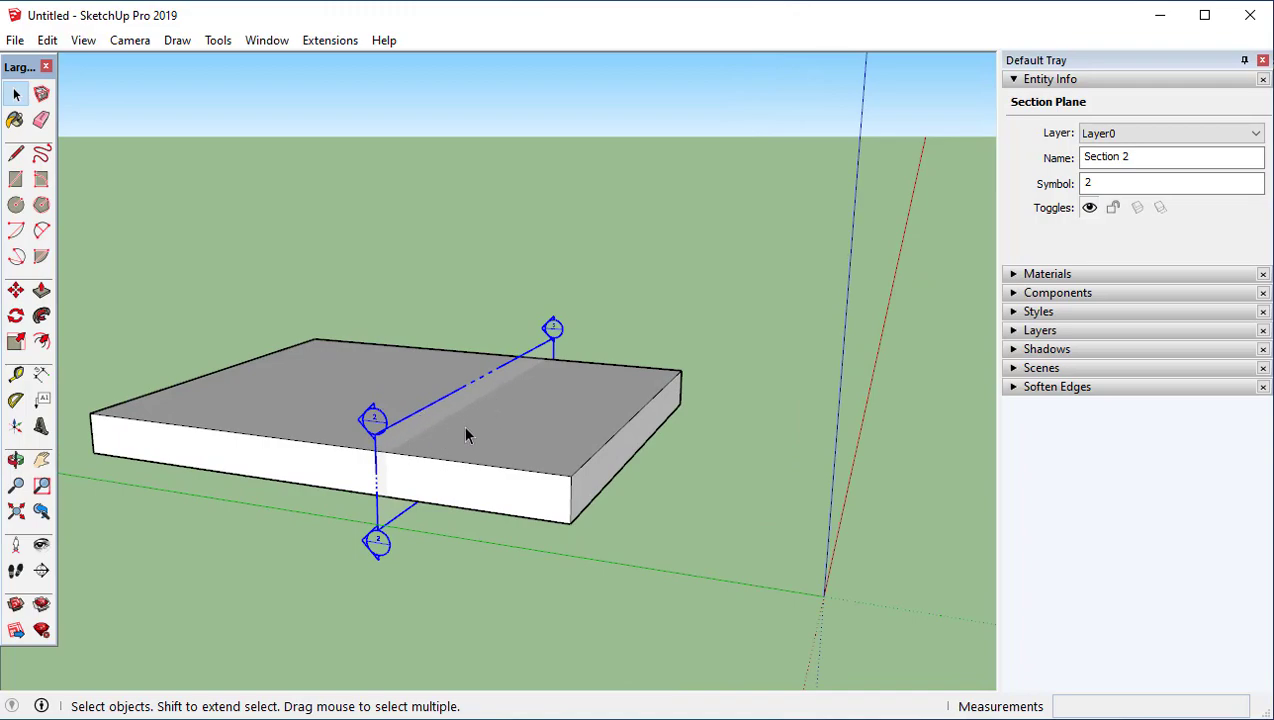
scroll(440, 410, up, 3)
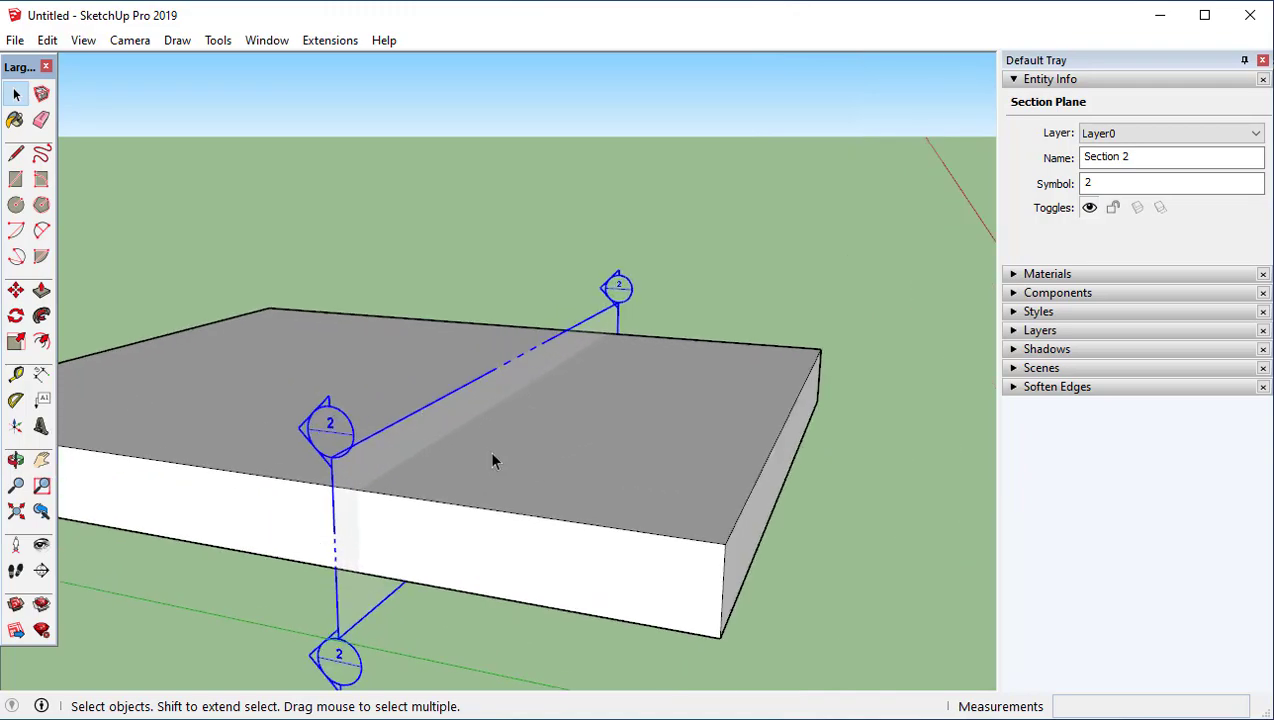
scroll(440, 444, down, 3)
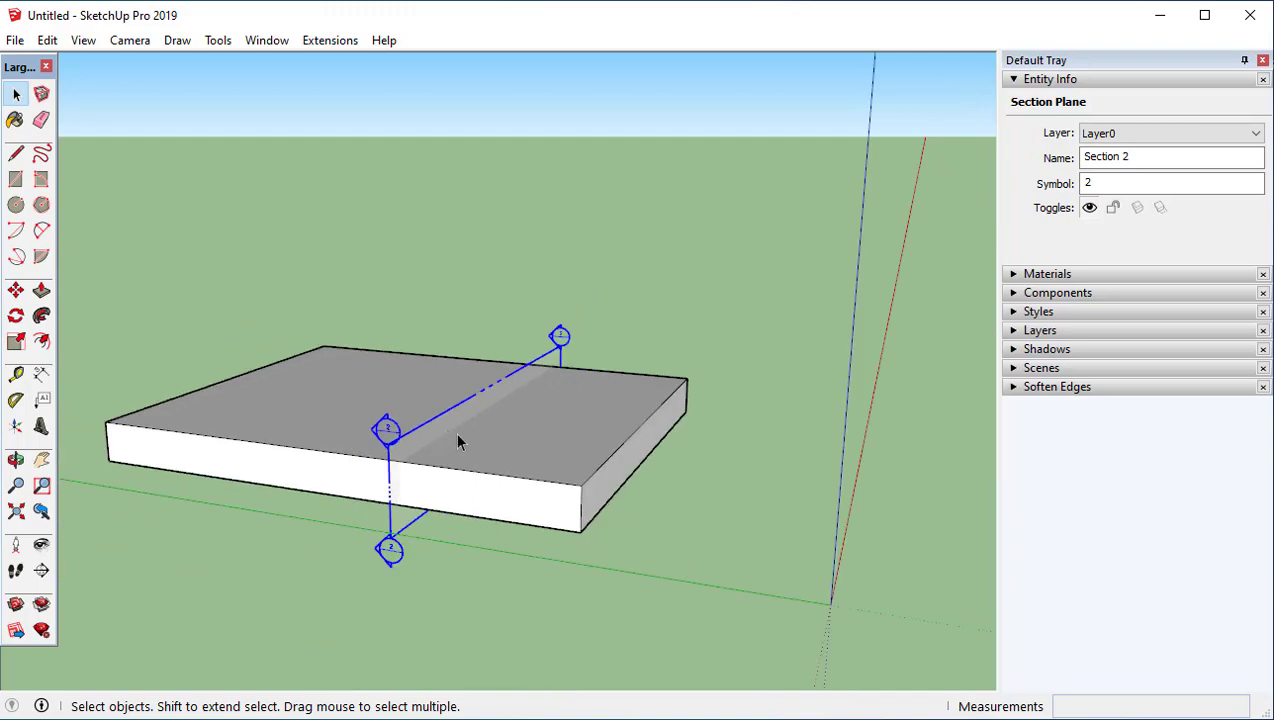
Step: Reactivate the section plane's cut, align the view to the plane, and orbit back to a raised view of the slab
right_click(561, 340)
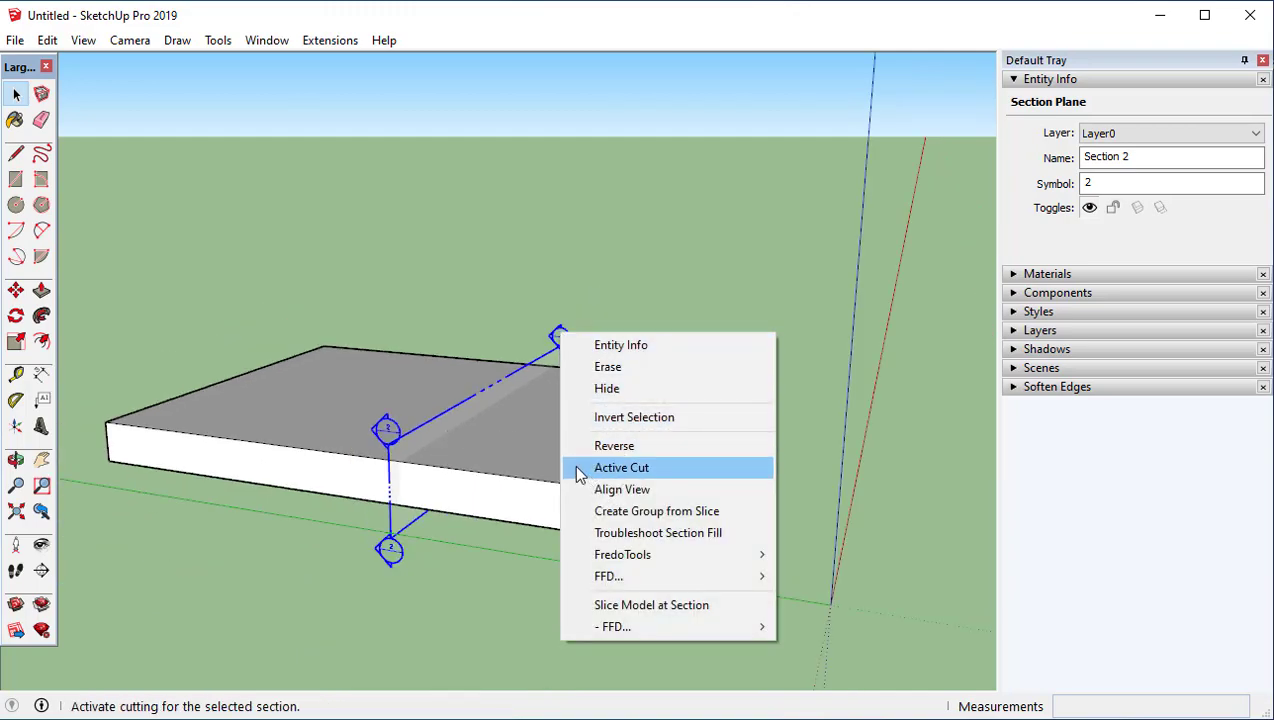
click(579, 470)
right_click(557, 335)
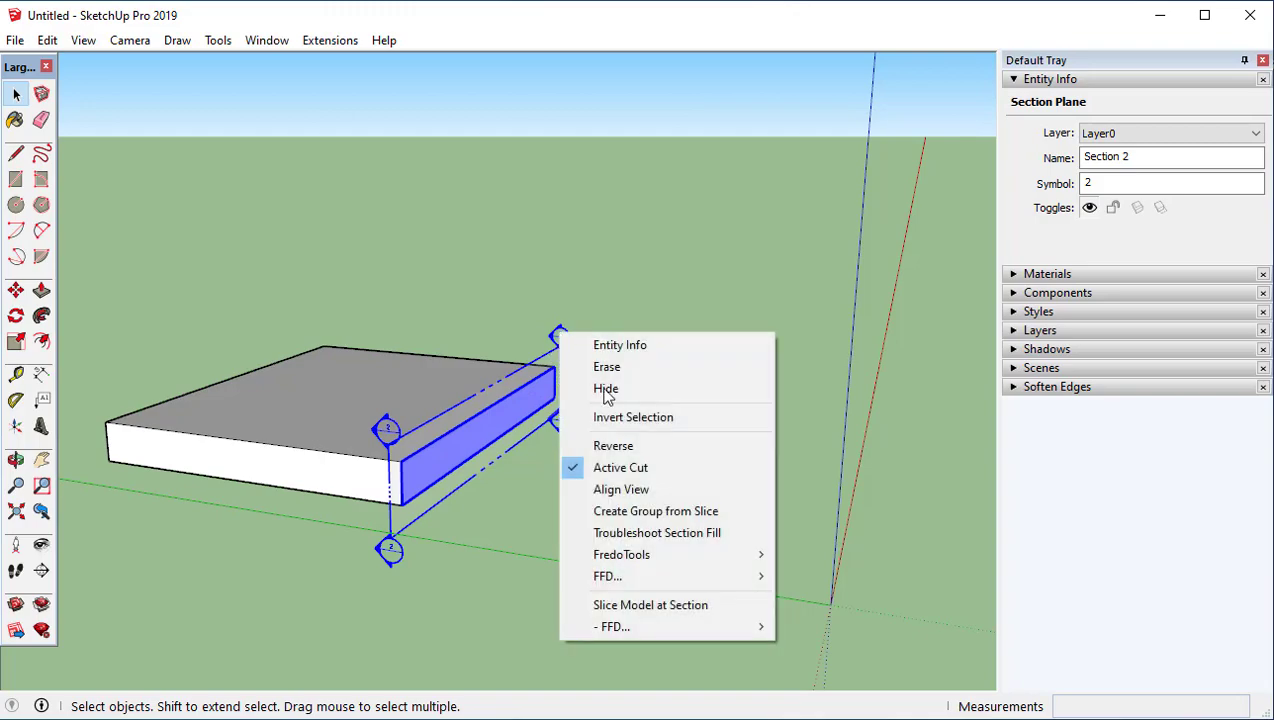
click(612, 492)
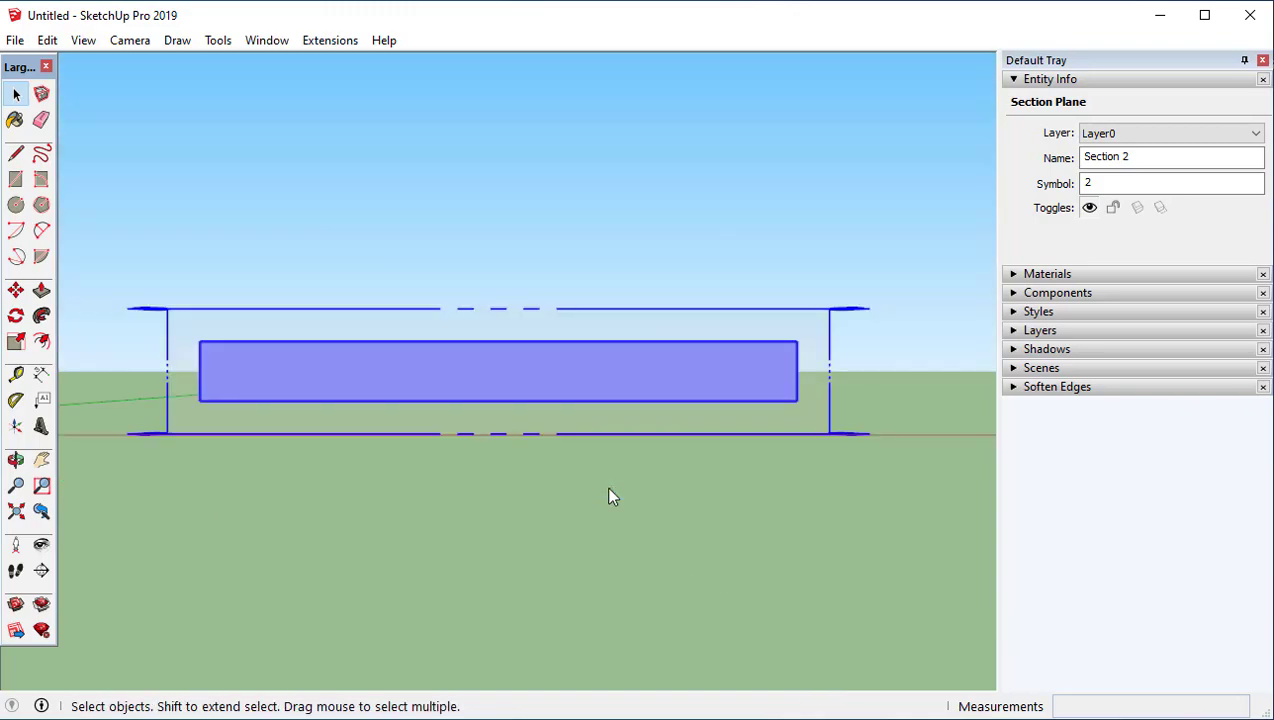
middle_drag(610, 495, 545, 441)
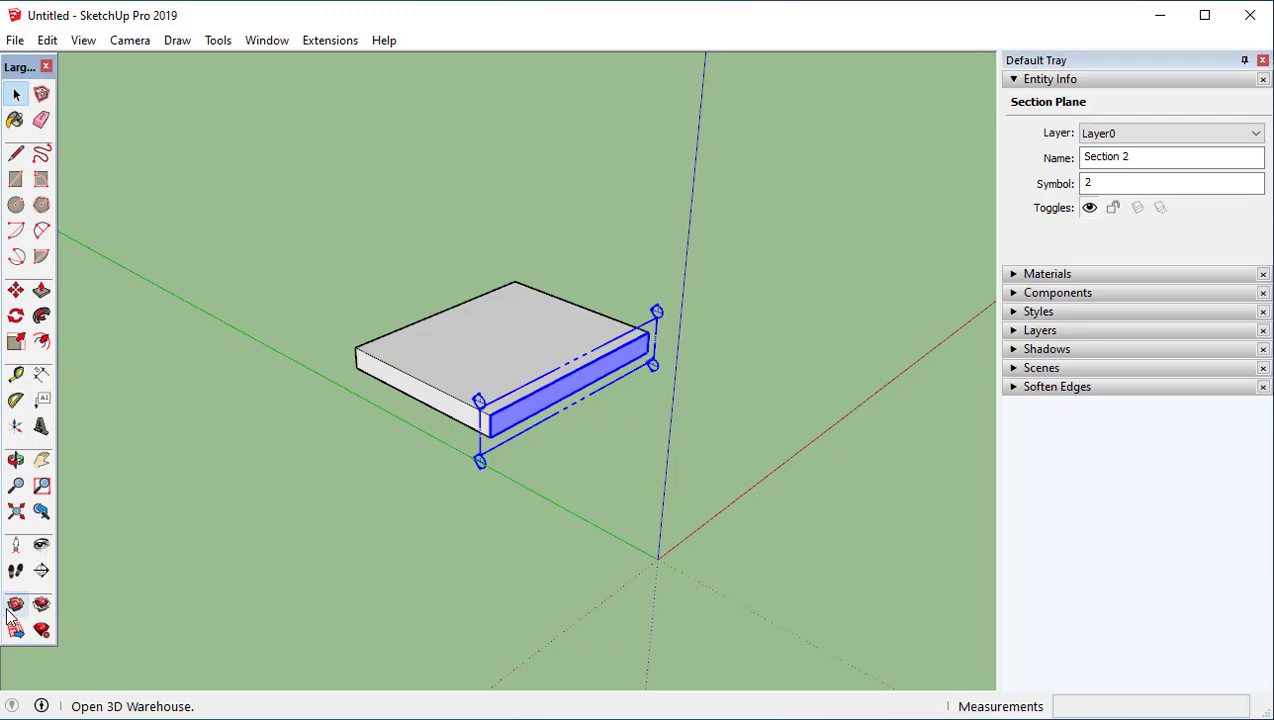
middle_drag(415, 373, 490, 345)
Step: Delete the slab together with its section plane
drag(812, 486, 296, 252)
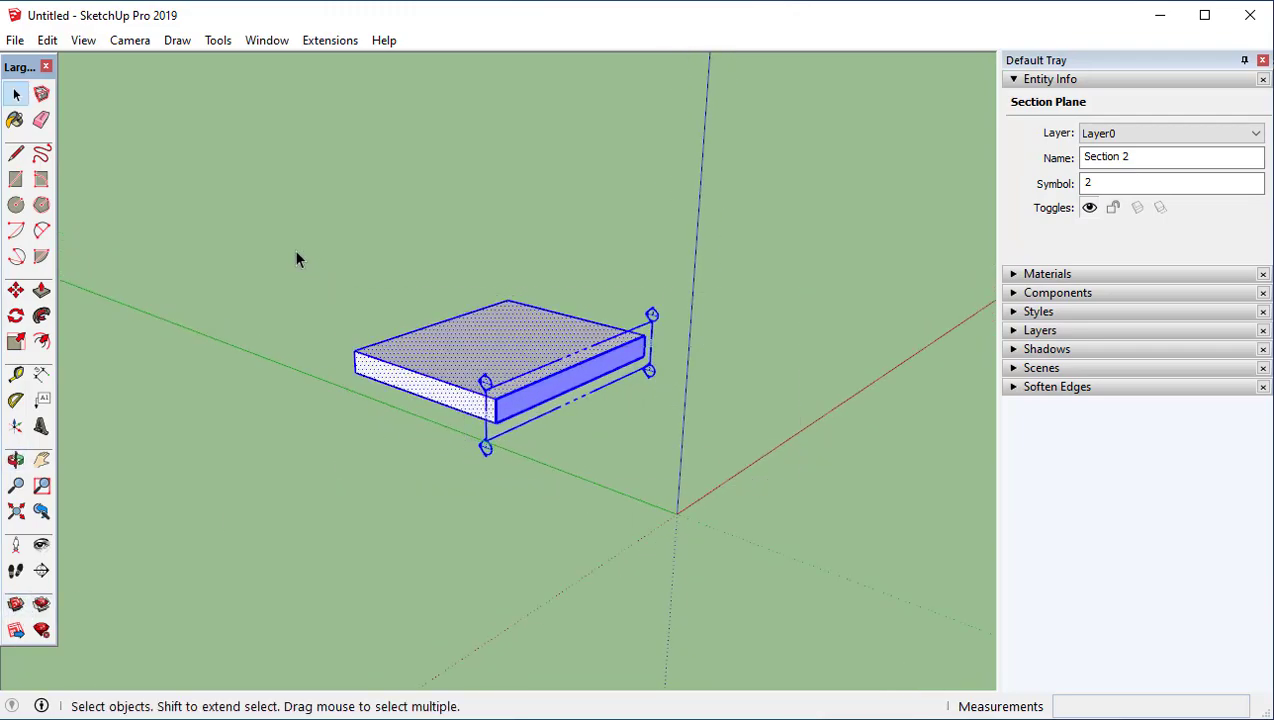
key(Delete)
drag(778, 463, 567, 281)
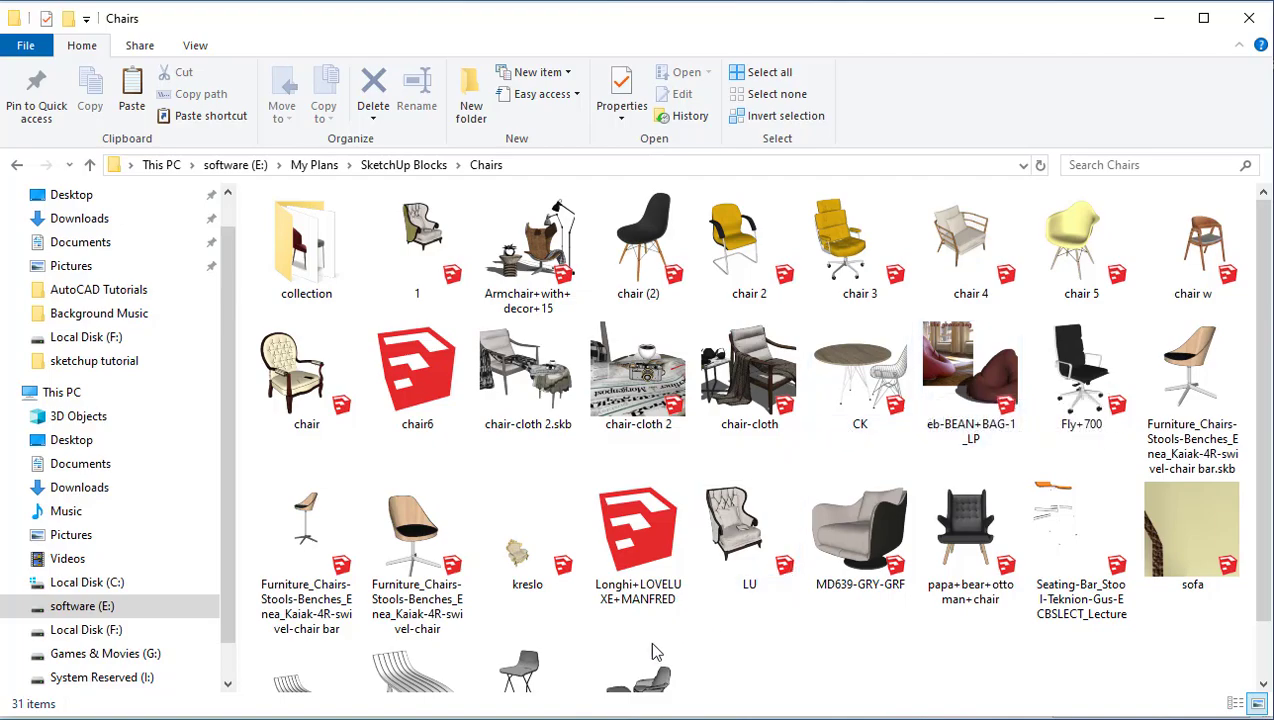
Step: Bring the TIDE-03 bar stool file from the Chairs folder into the SketchUp model and place it near the green axis
scroll(710, 630, down, 1)
click(495, 652)
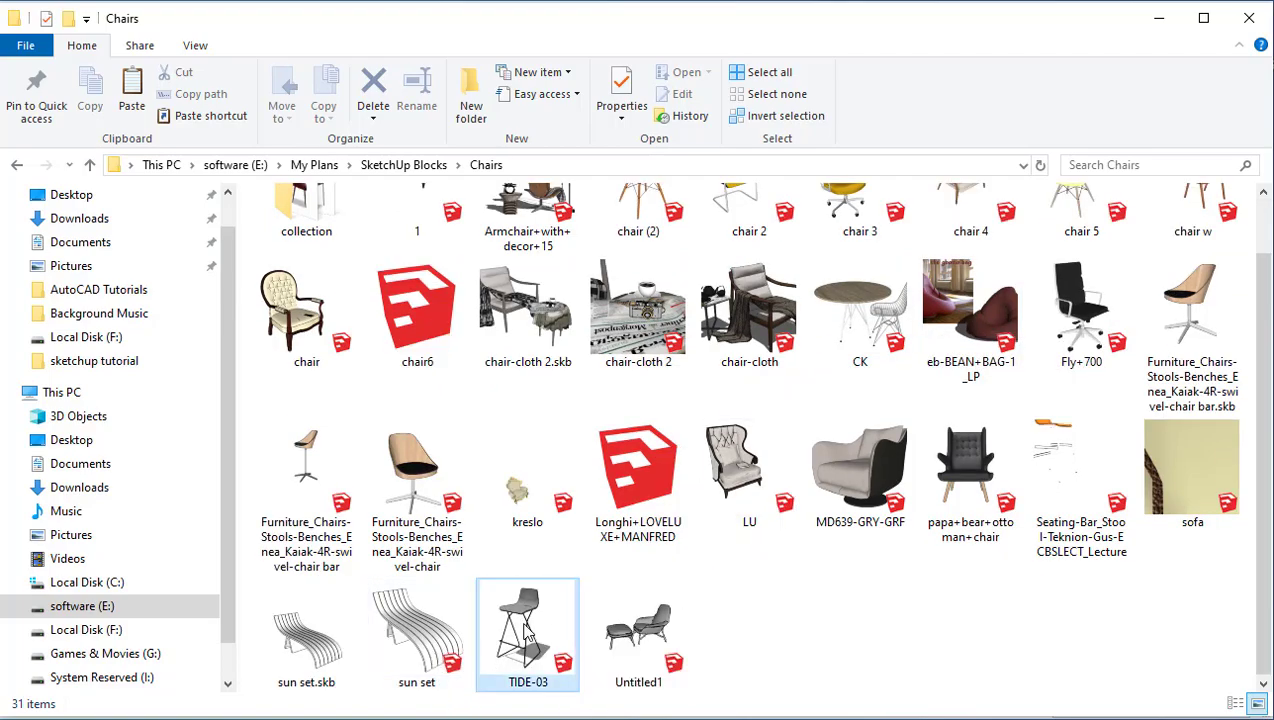
mouse_move(212, 27)
mouse_down()
mouse_move(557, 60)
mouse_move(791, 34)
mouse_up()
mouse_move(1118, 642)
mouse_down()
mouse_move(600, 480)
mouse_move(340, 380)
mouse_up()
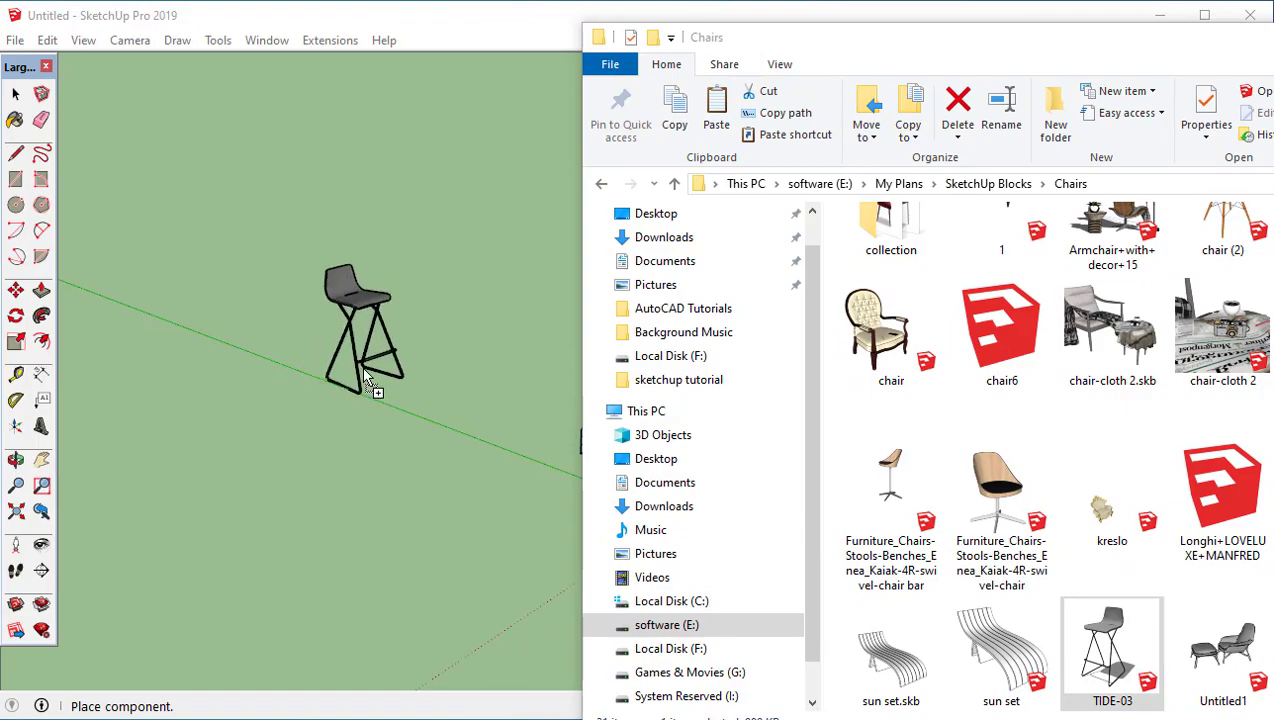
click(360, 372)
Step: Examine the bar stool from several sides and select the whole component
middle_drag(430, 366, 483, 421)
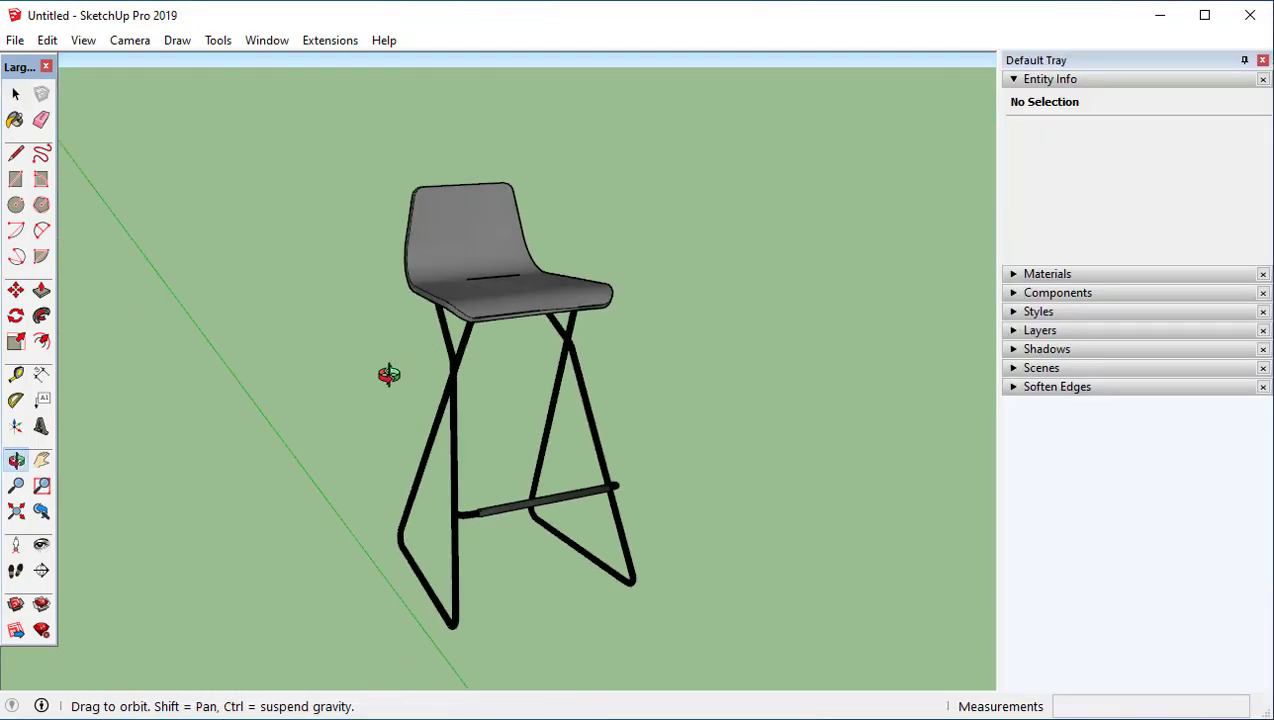
middle_drag(390, 373, 528, 246)
scroll(545, 310, up, 3)
scroll(585, 415, down, 4)
middle_drag(600, 444, 432, 378)
mouse_move(473, 260)
shift+middle_down()
mouse_move(483, 248)
mouse_move(497, 262)
shift+middle_up()
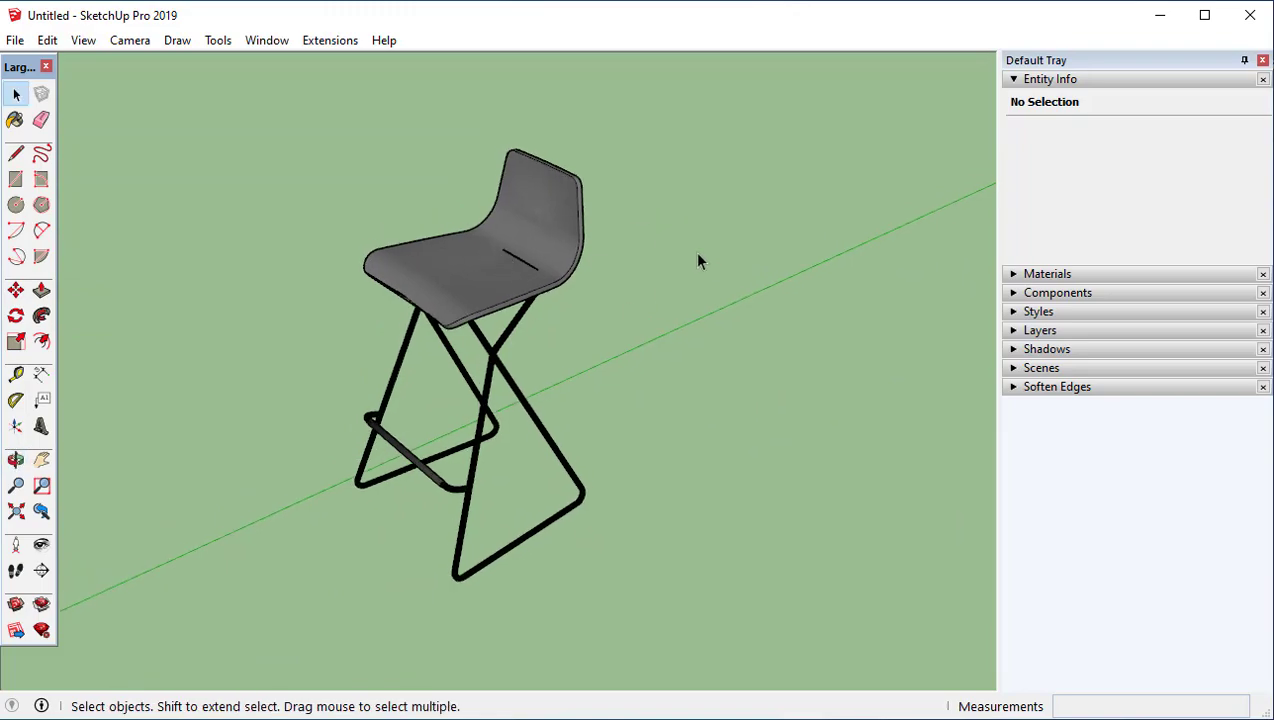
middle_drag(473, 397, 512, 343)
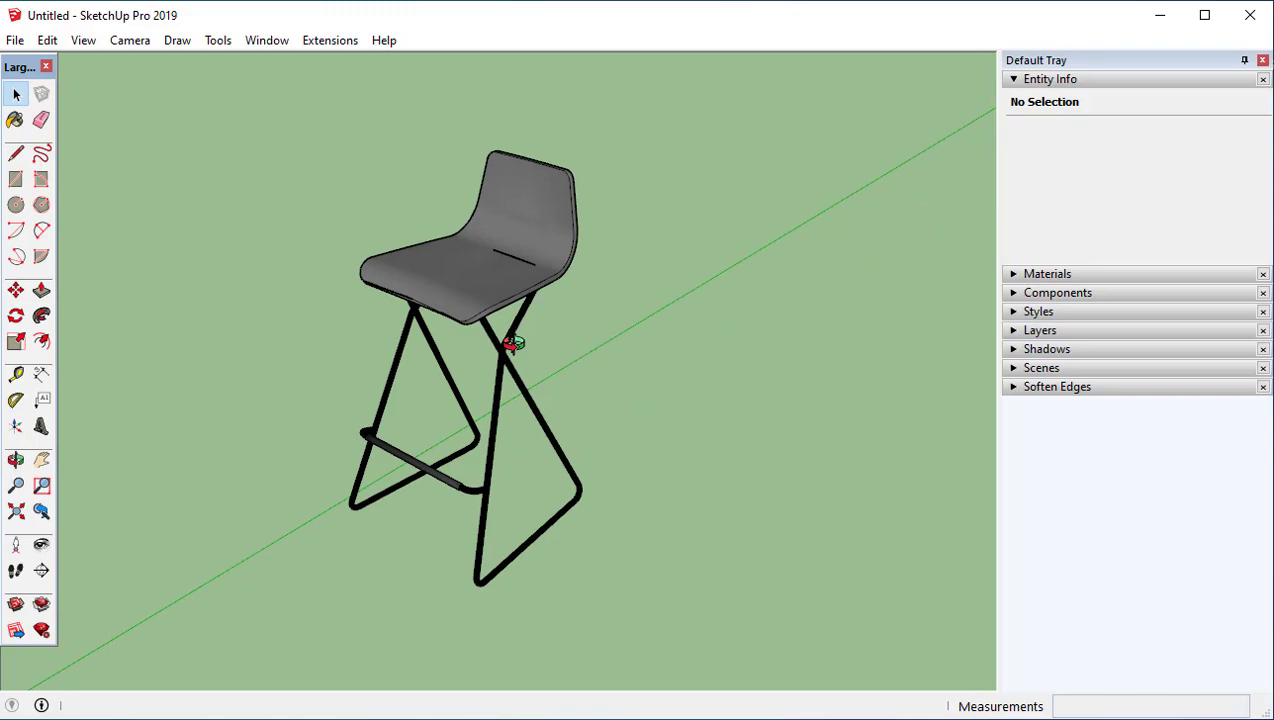
middle_drag(379, 385, 312, 459)
middle_drag(499, 526, 480, 357)
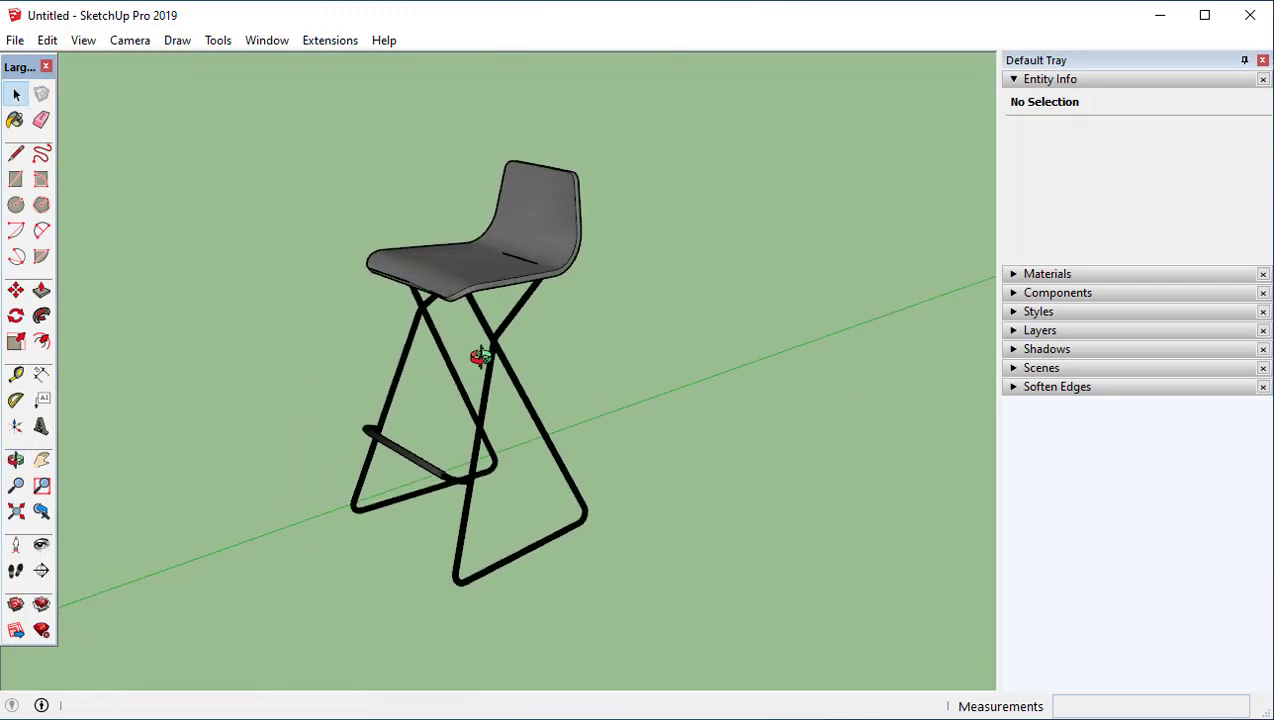
drag(347, 283, 334, 270)
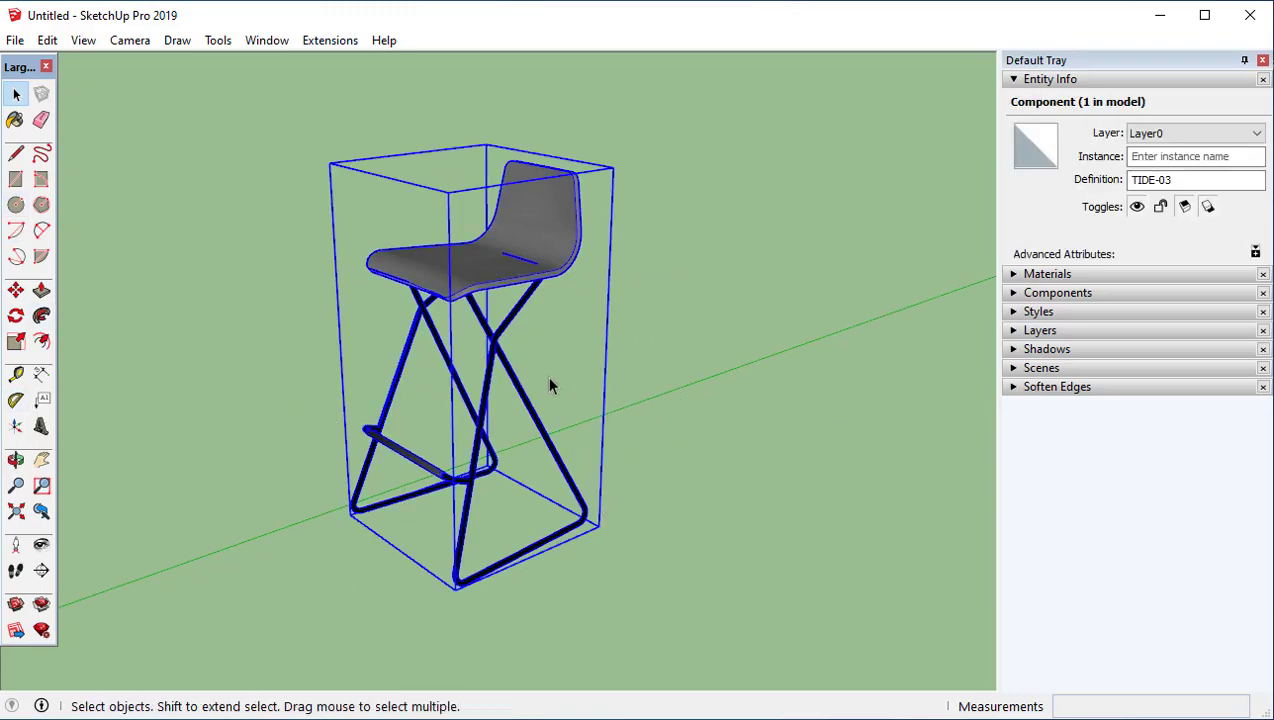
middle_drag(549, 385, 500, 299)
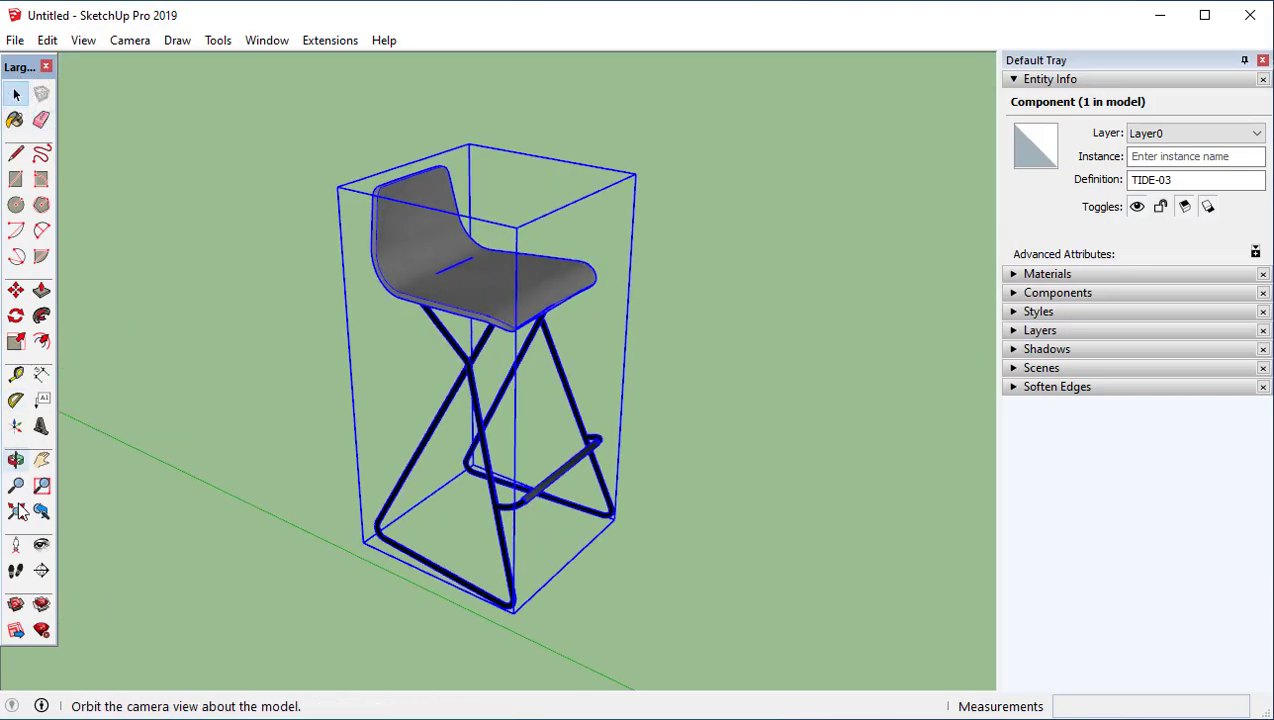